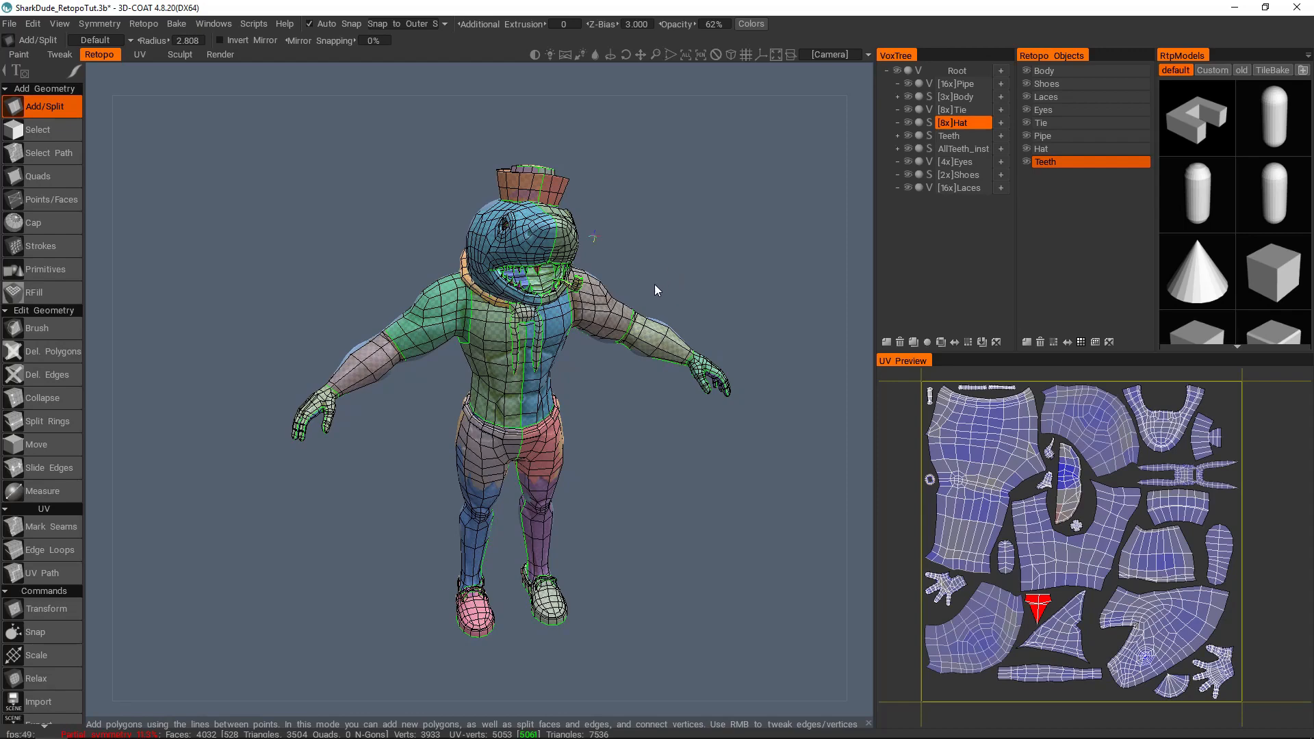
# Step: Review the bake options for the retopologized shark character, focusing on Name Correspondence for Baking
pyautogui.moveTo(660, 283); pyautogui.dragTo(646, 282)
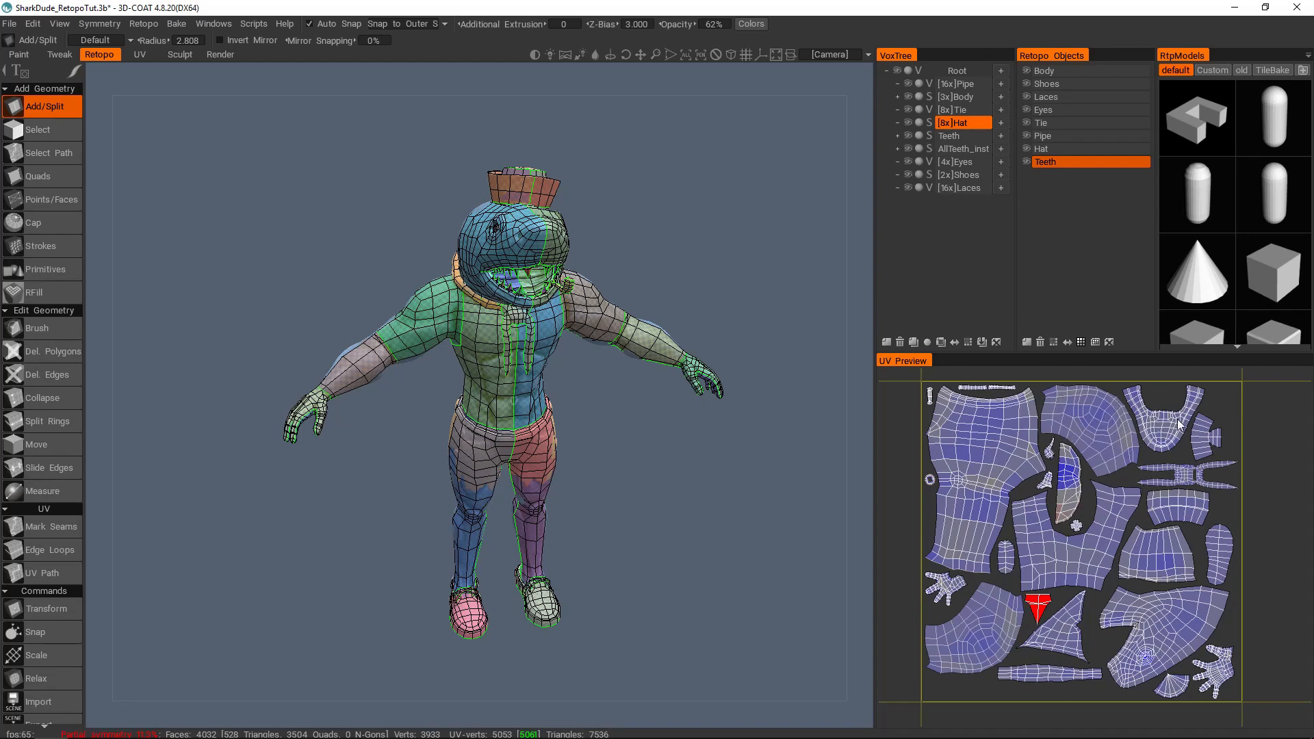
pyautogui.moveTo(1119, 494); pyautogui.dragTo(1131, 498, button='middle')
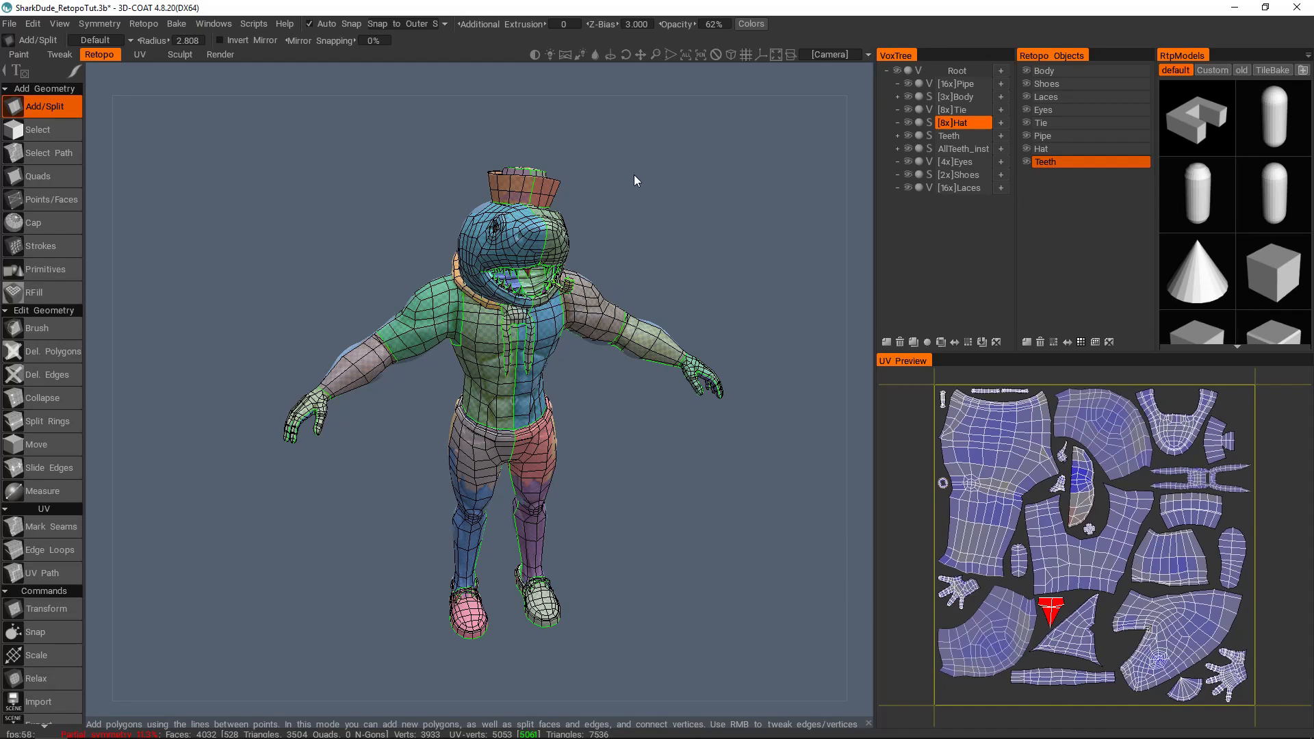
pyautogui.moveTo(635, 181); pyautogui.dragTo(631, 220)
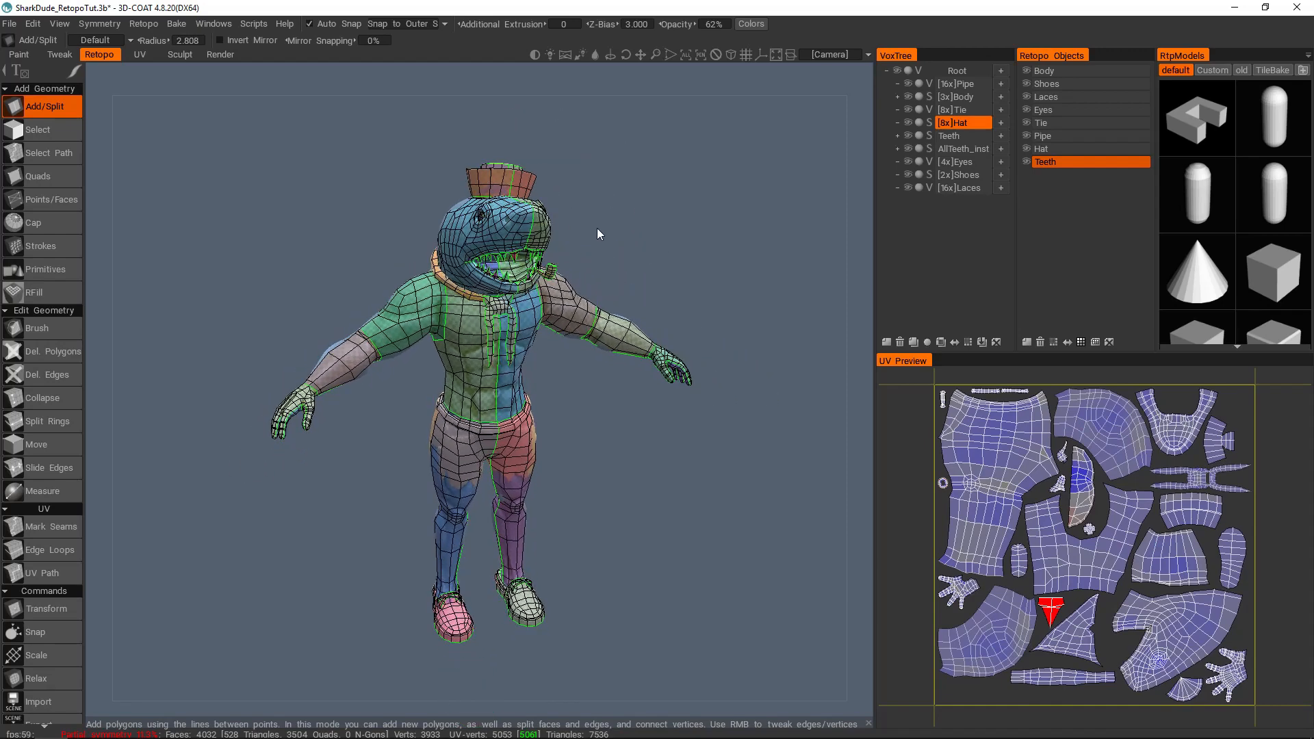
pyautogui.click(176, 24)
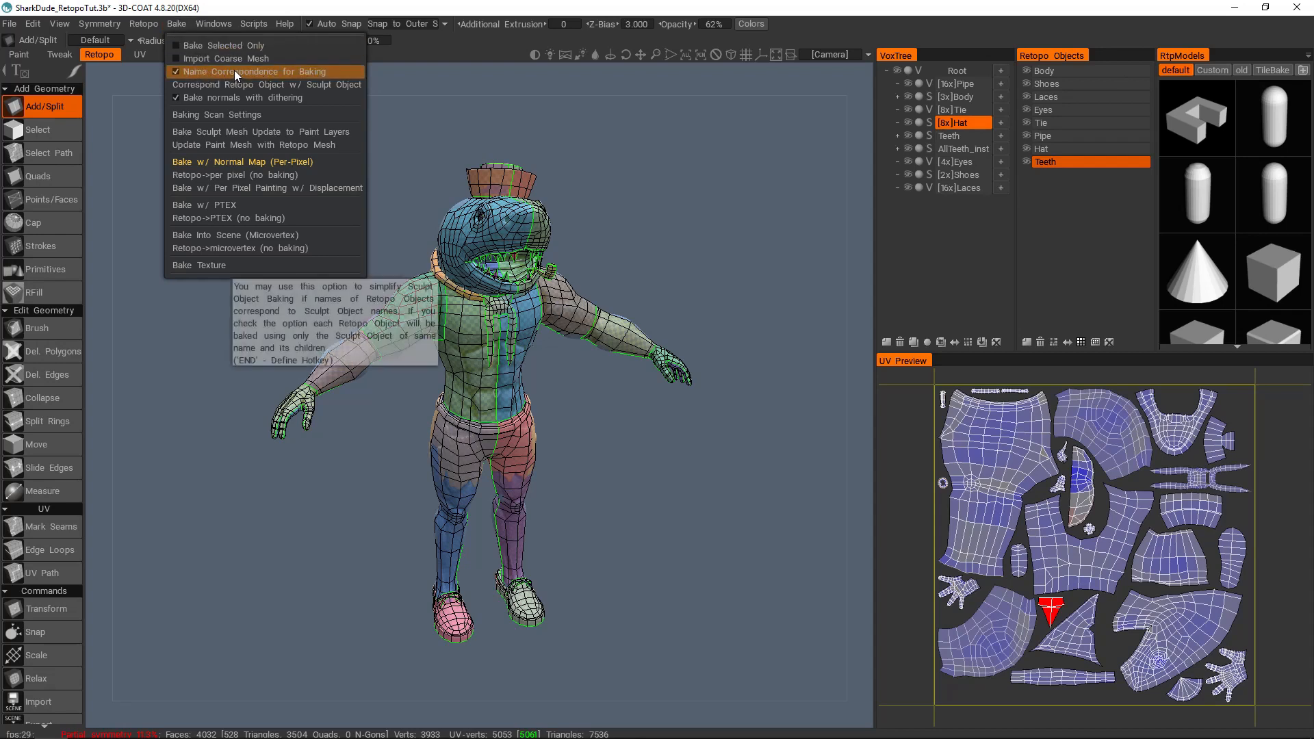
# Step: Go through the retopo objects Body, Shoes, Laces, Eyes, Tie and Pipe, comparing their names with the sculpt layers
pyautogui.click(1062, 72)
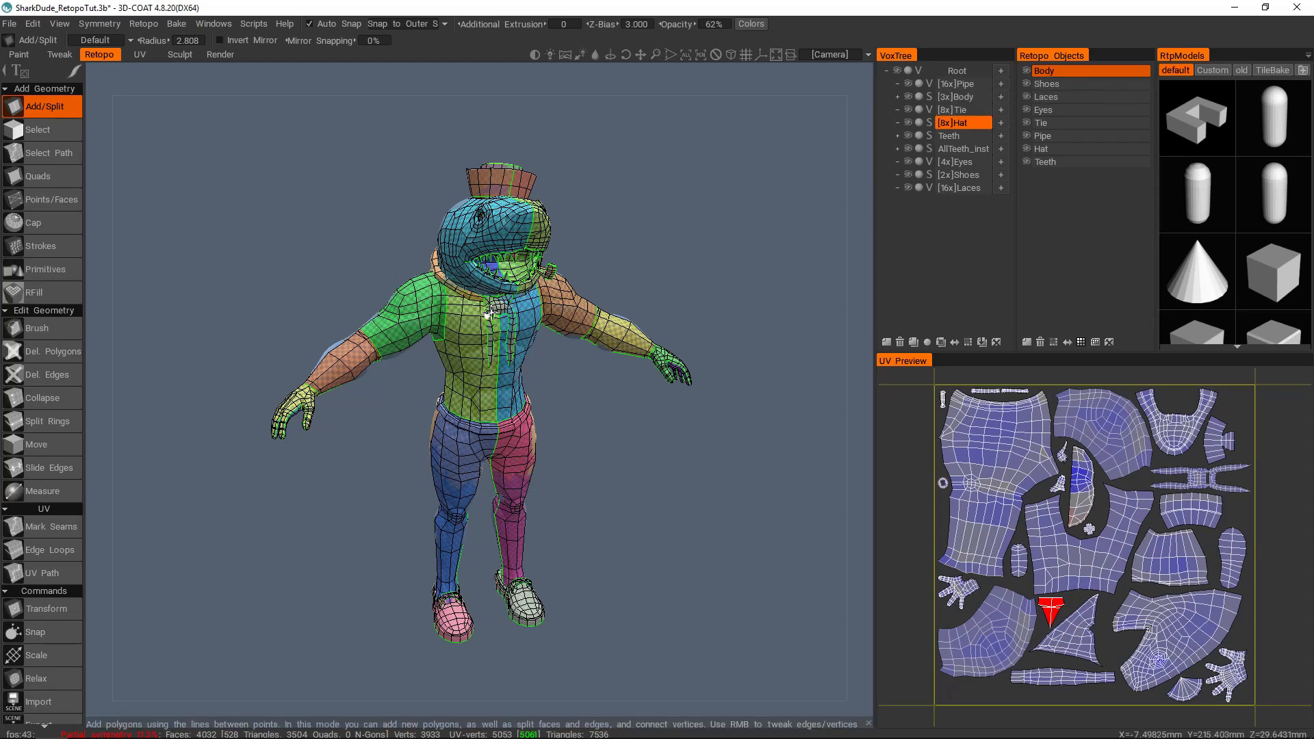
pyautogui.scroll(2, 488, 314)
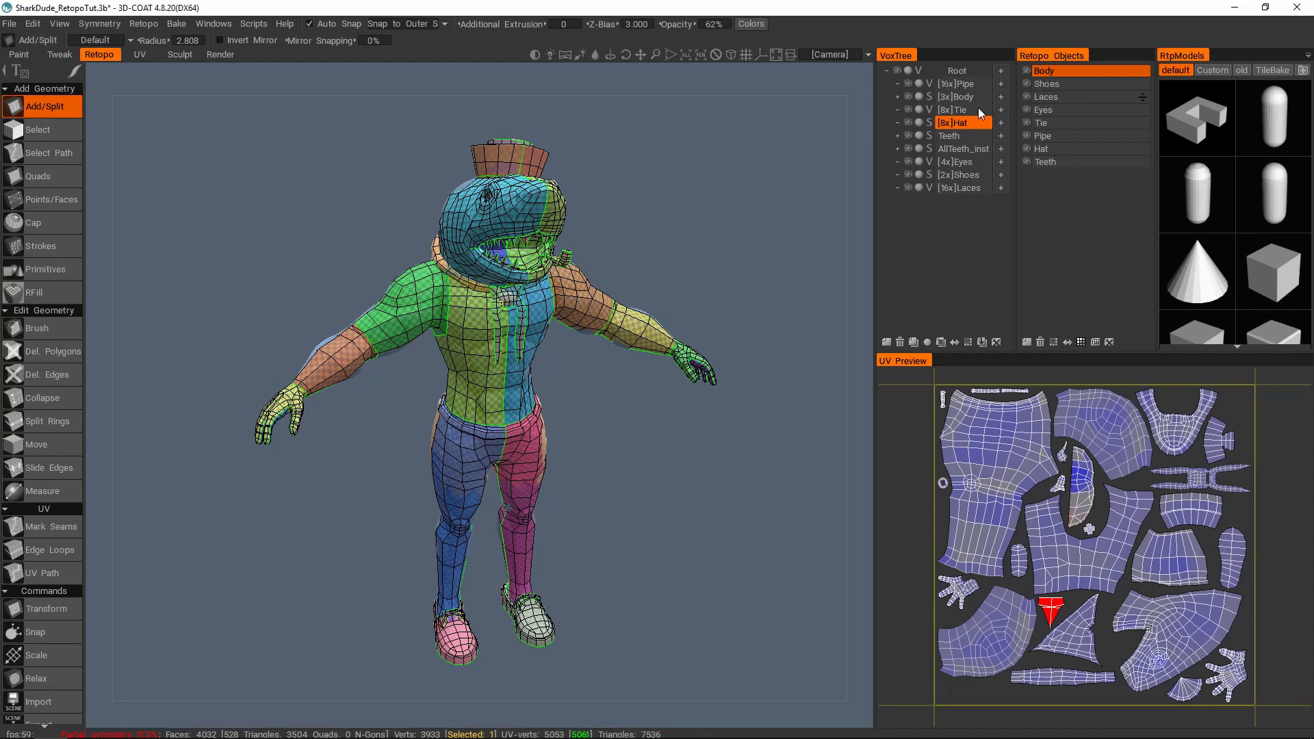
pyautogui.click(1055, 84)
pyautogui.click(1056, 99)
pyautogui.click(1056, 111)
pyautogui.click(1057, 125)
pyautogui.click(1061, 134)
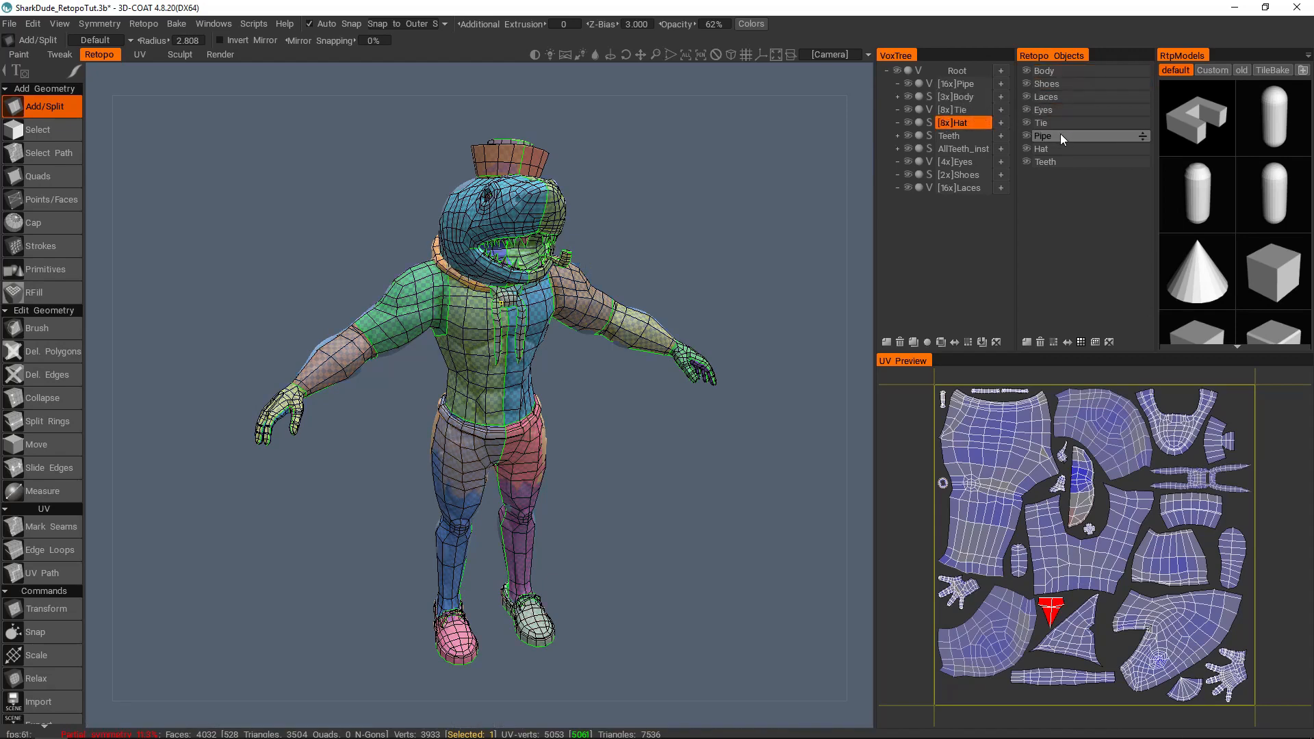
pyautogui.moveTo(588, 255); pyautogui.dragTo(586, 279, button='middle')
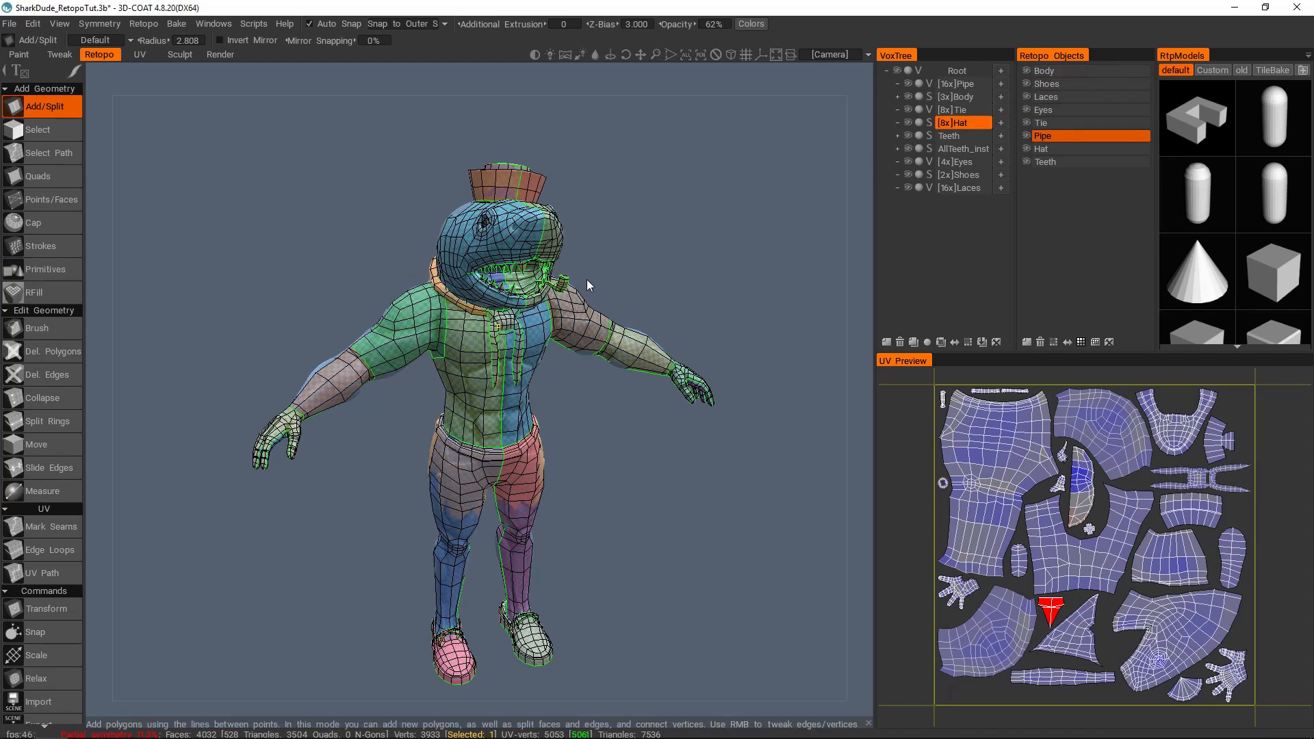
pyautogui.scroll(3, 586, 271)
pyautogui.moveTo(584, 278); pyautogui.dragTo(575, 236, button='middle')
pyautogui.scroll(-1, 576, 257)
pyautogui.scroll(-2, 578, 296)
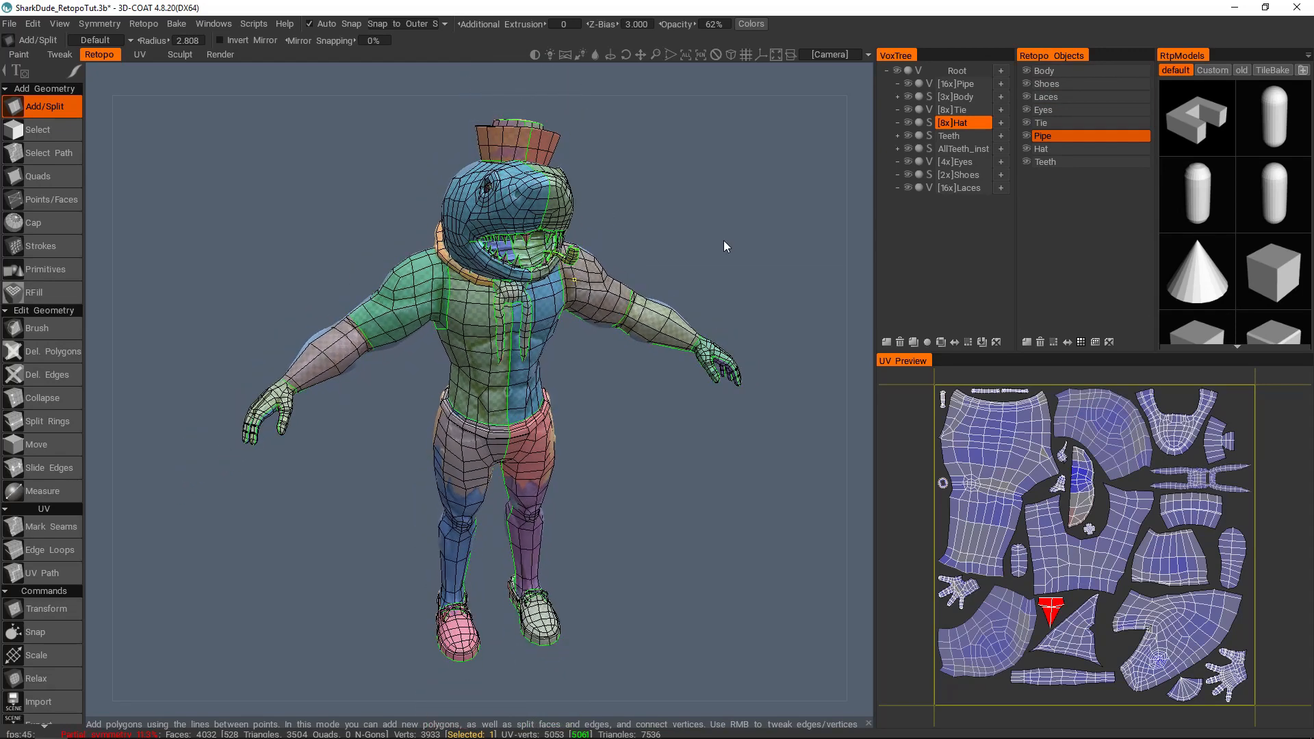
# Step: Preview the inner and outer scan shells and bake the retopo mesh with a per-pixel normal map, with Bake Local Occlusion turned off
pyautogui.click(175, 24)
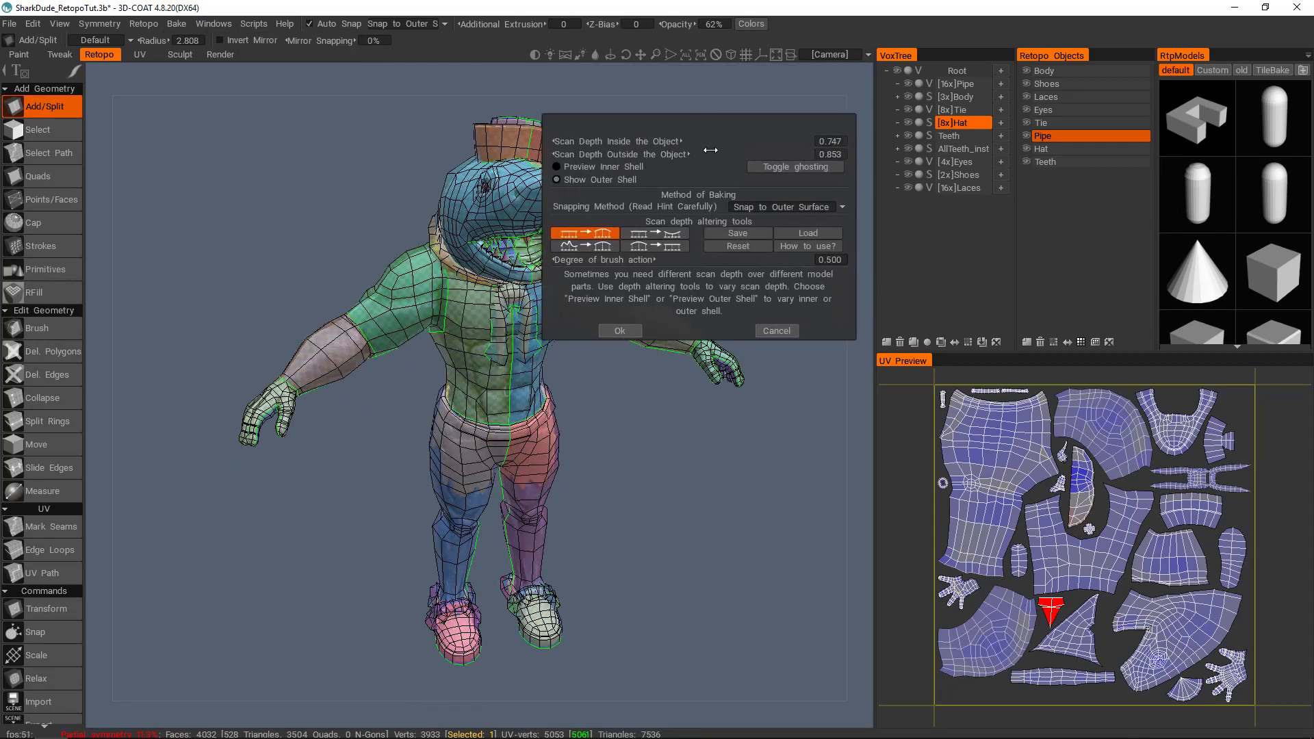
pyautogui.click(639, 166)
pyautogui.moveTo(787, 143); pyautogui.dragTo(648, 160)
pyautogui.click(618, 179)
pyautogui.click(620, 330)
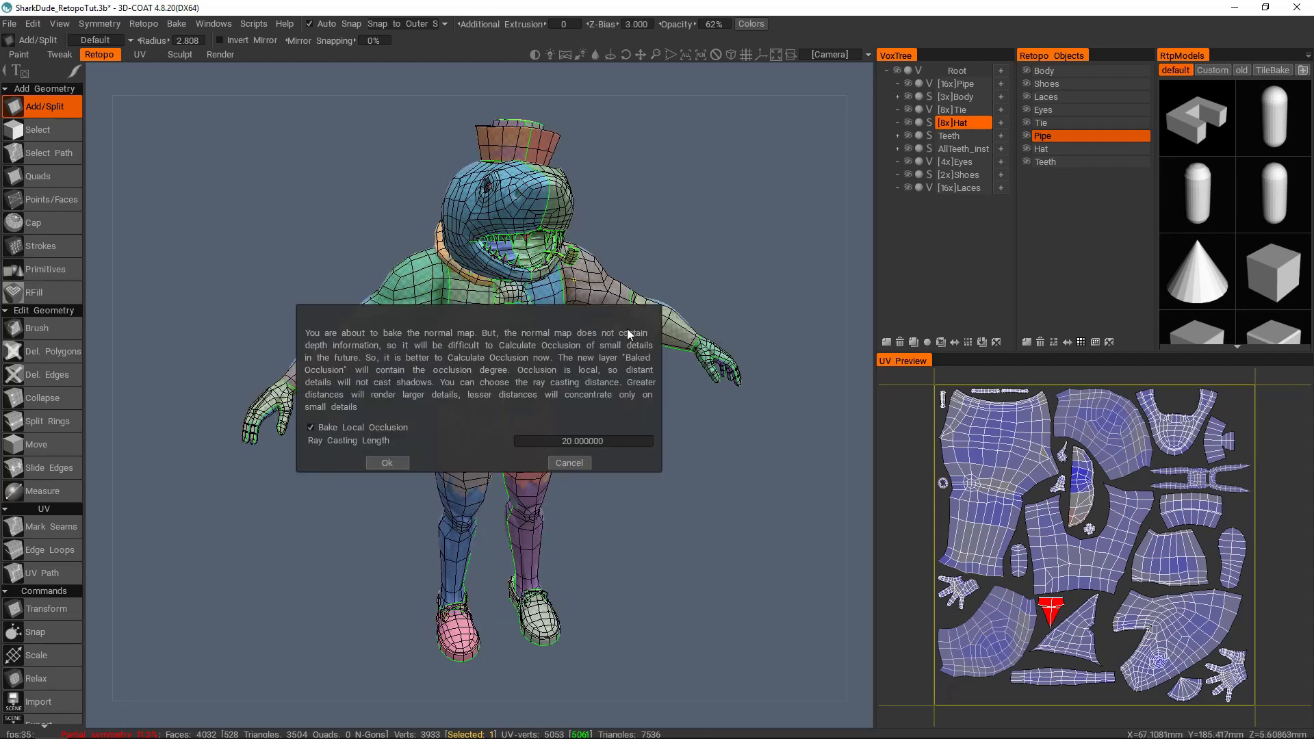
pyautogui.click(359, 429)
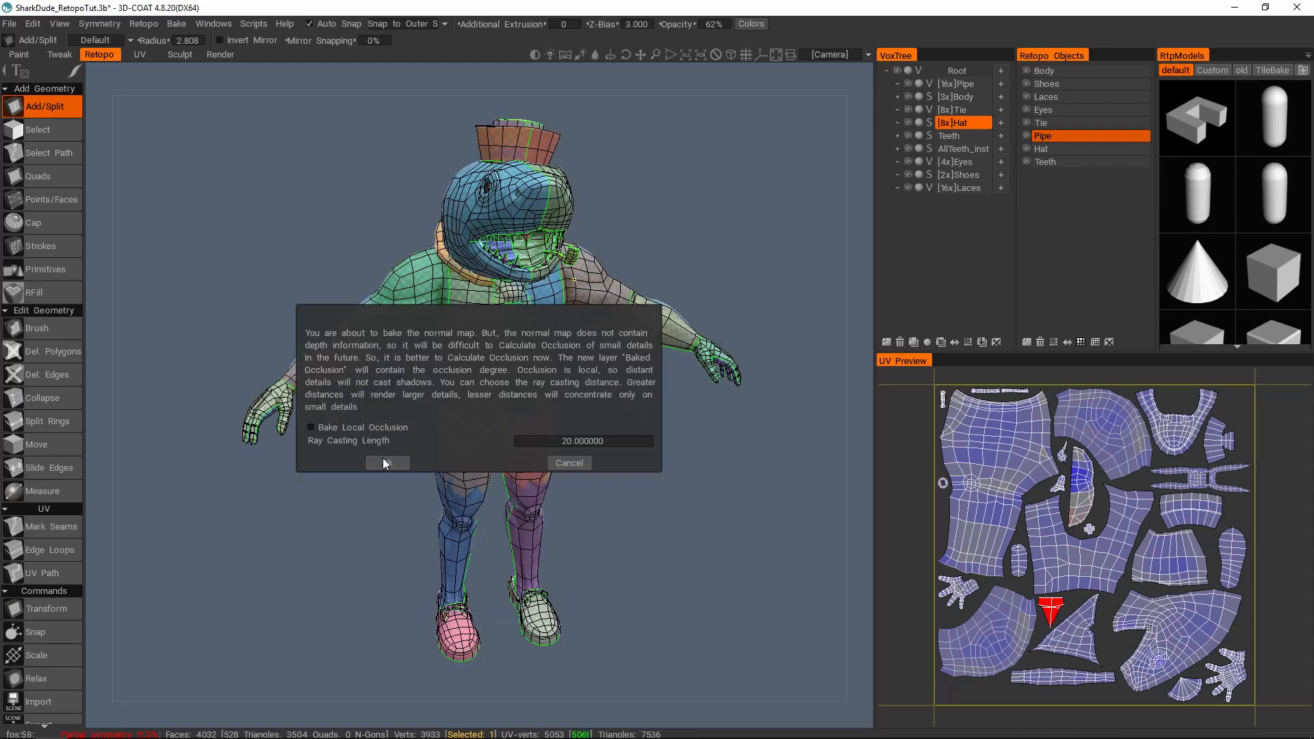
pyautogui.click(385, 462)
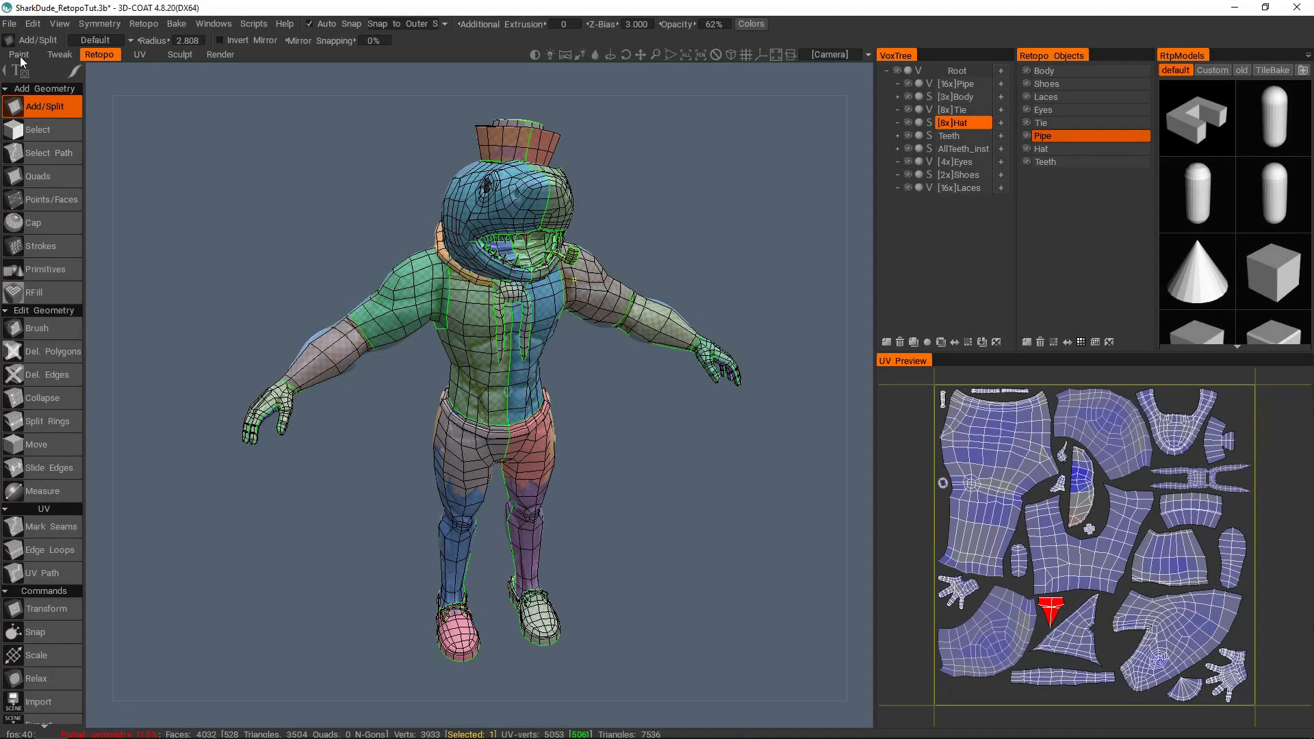
# Step: Switch to the Paint room and toggle the sculpt Root's visibility to compare the sculpt with the baked mesh
pyautogui.click(20, 56)
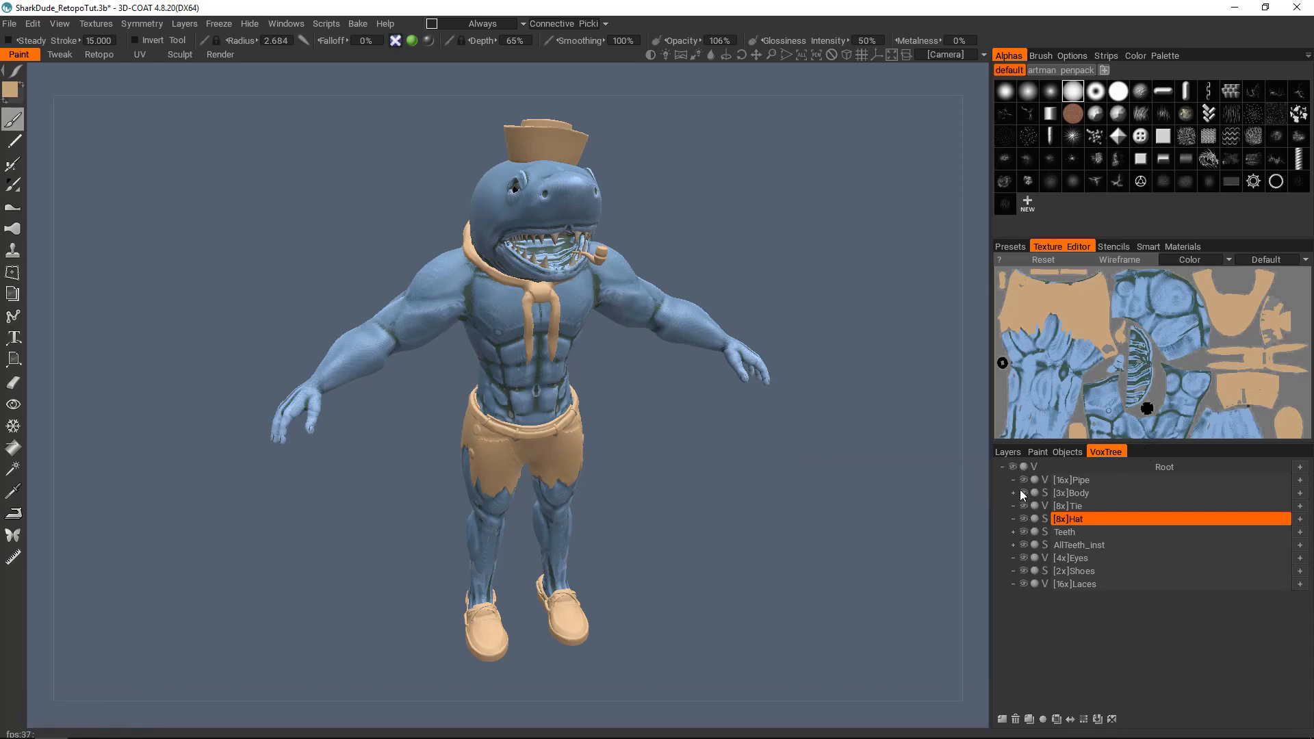
pyautogui.click(1012, 466)
pyautogui.click(1012, 466)
pyautogui.click(1012, 467)
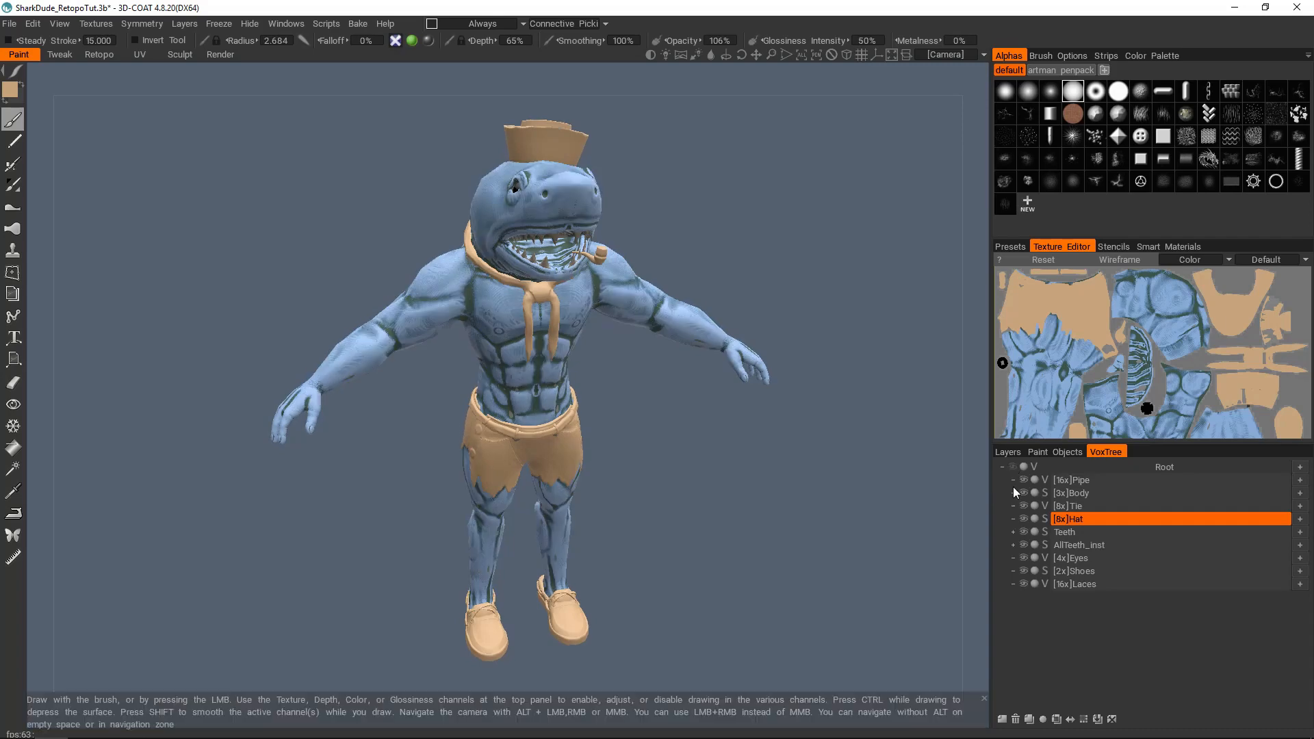
pyautogui.click(110, 55)
pyautogui.click(27, 53)
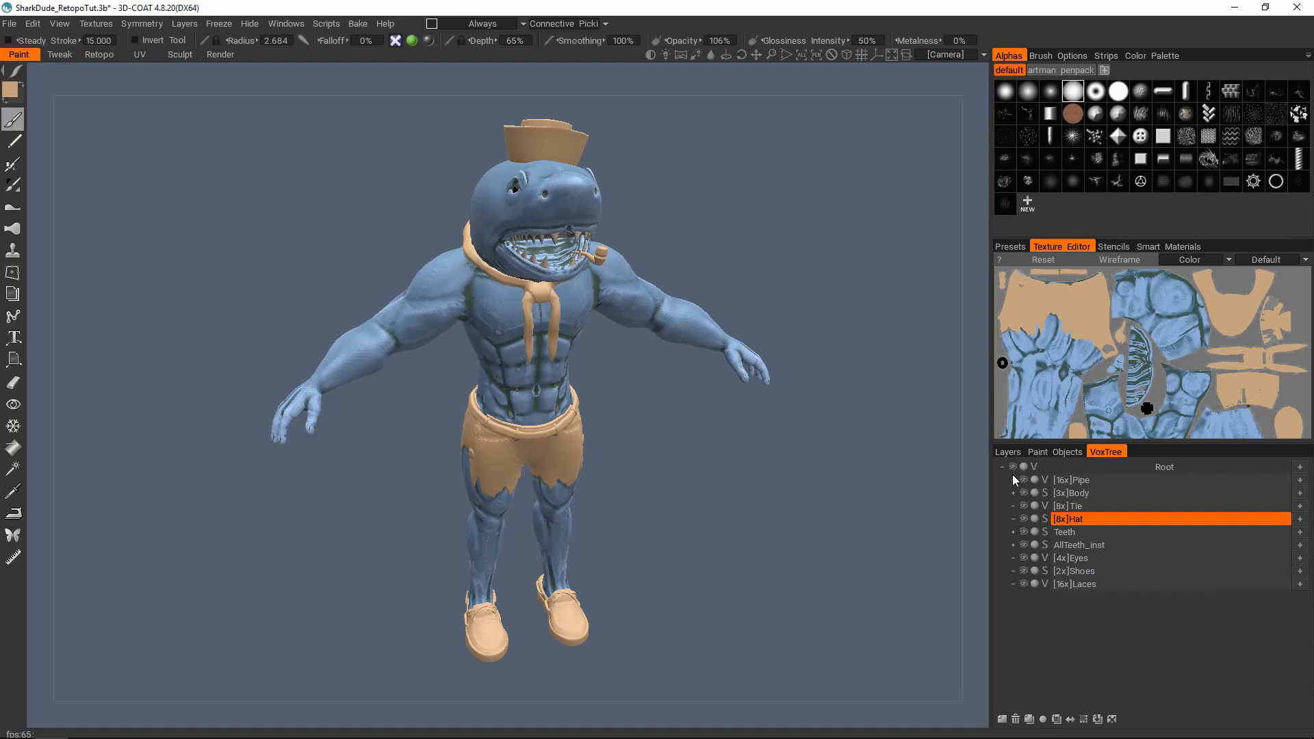
# Step: Inspect the chest with the sculpt and baked mesh overlapping, and hide the sculpt Root
pyautogui.keyDown('alt'); pyautogui.moveTo(760, 394); pyautogui.dragTo(586, 390); pyautogui.keyUp('alt')
pyautogui.keyDown('alt'); pyautogui.moveTo(587, 390); pyautogui.dragTo(645, 335, button='right'); pyautogui.keyUp('alt')
pyautogui.keyDown('alt'); pyautogui.moveTo(645, 334); pyautogui.dragTo(637, 435, button='middle'); pyautogui.keyUp('alt')
pyautogui.keyDown('alt'); pyautogui.moveTo(637, 435); pyautogui.dragTo(713, 358, button='right'); pyautogui.keyUp('alt')
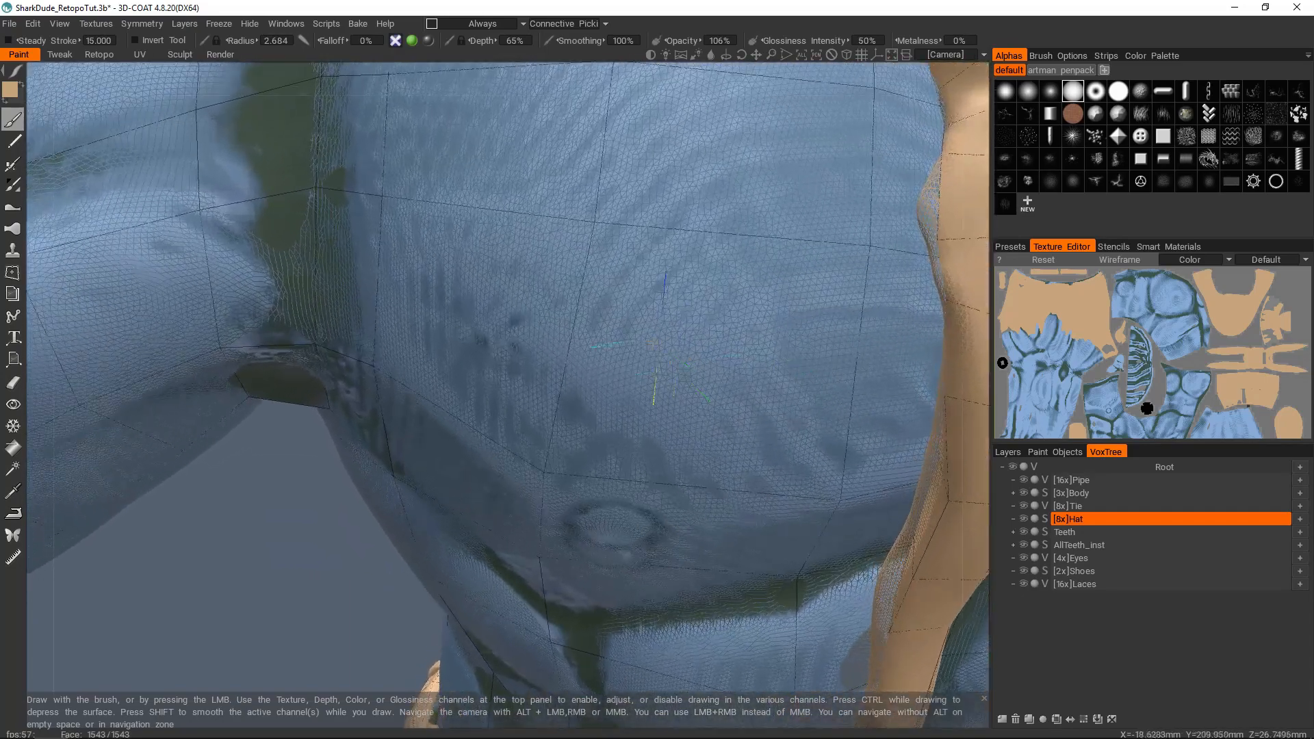
pyautogui.keyDown('alt'); pyautogui.moveTo(621, 301); pyautogui.dragTo(744, 377, button='right'); pyautogui.keyUp('alt')
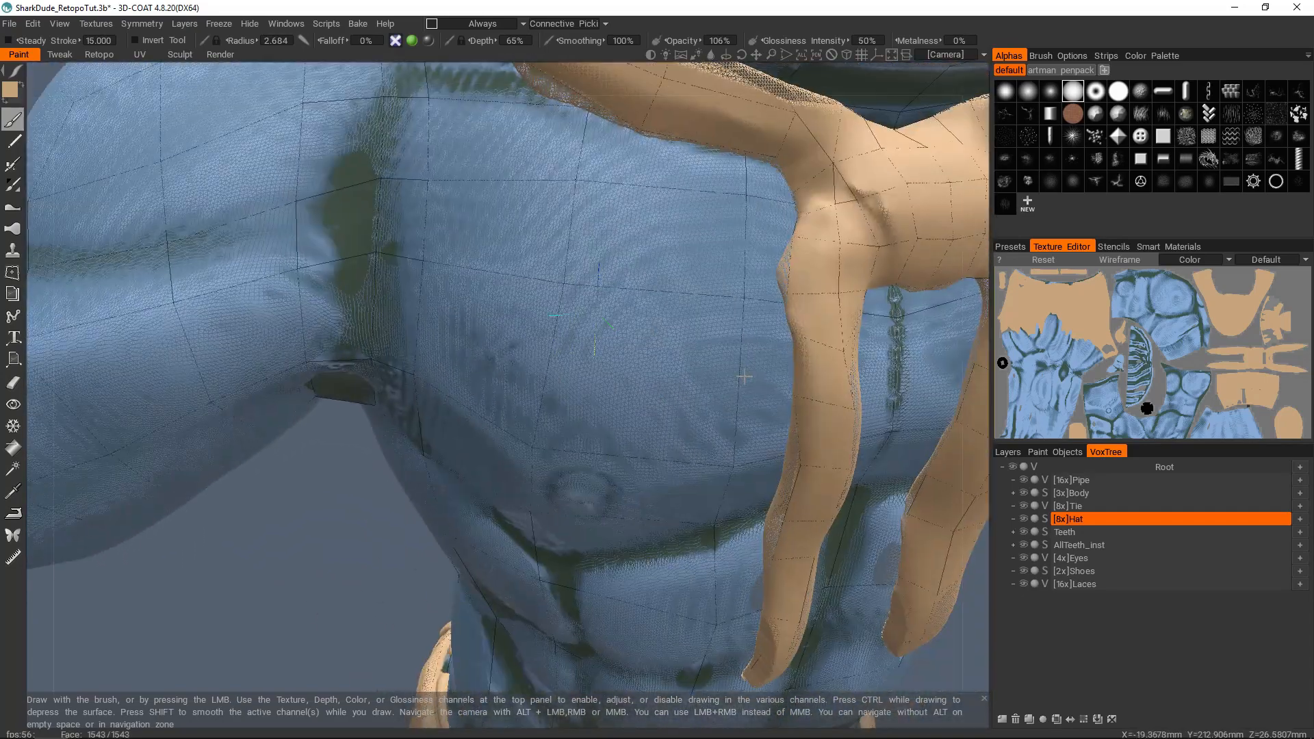
pyautogui.click(1014, 467)
pyautogui.keyDown('alt'); pyautogui.moveTo(975, 465); pyautogui.dragTo(736, 420, button='right'); pyautogui.keyUp('alt')
pyautogui.keyDown('alt'); pyautogui.moveTo(737, 420); pyautogui.dragTo(735, 423, button='middle'); pyautogui.keyUp('alt')
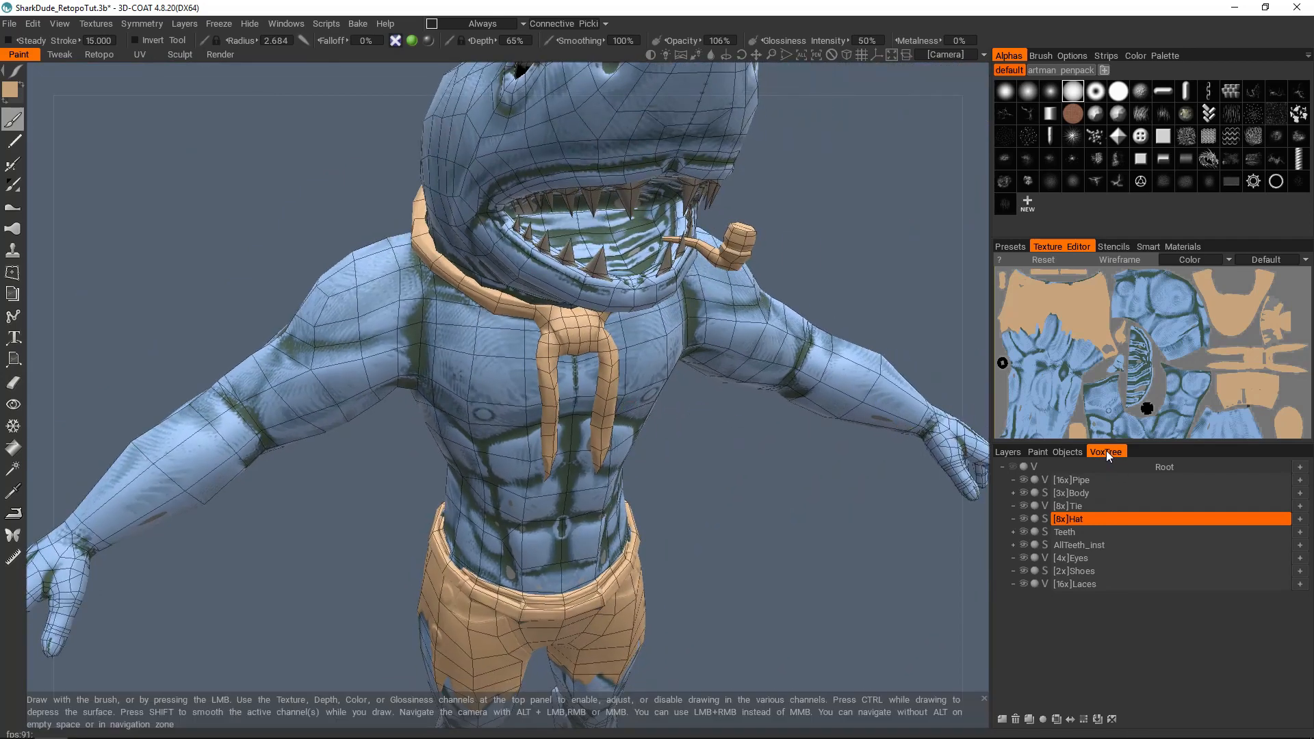
# Step: Turn off the wireframe, display the paint layers and inspect the baked torso
pyautogui.click(286, 23)
pyautogui.moveTo(377, 49)
pyautogui.scroll(-3, 812, 400)
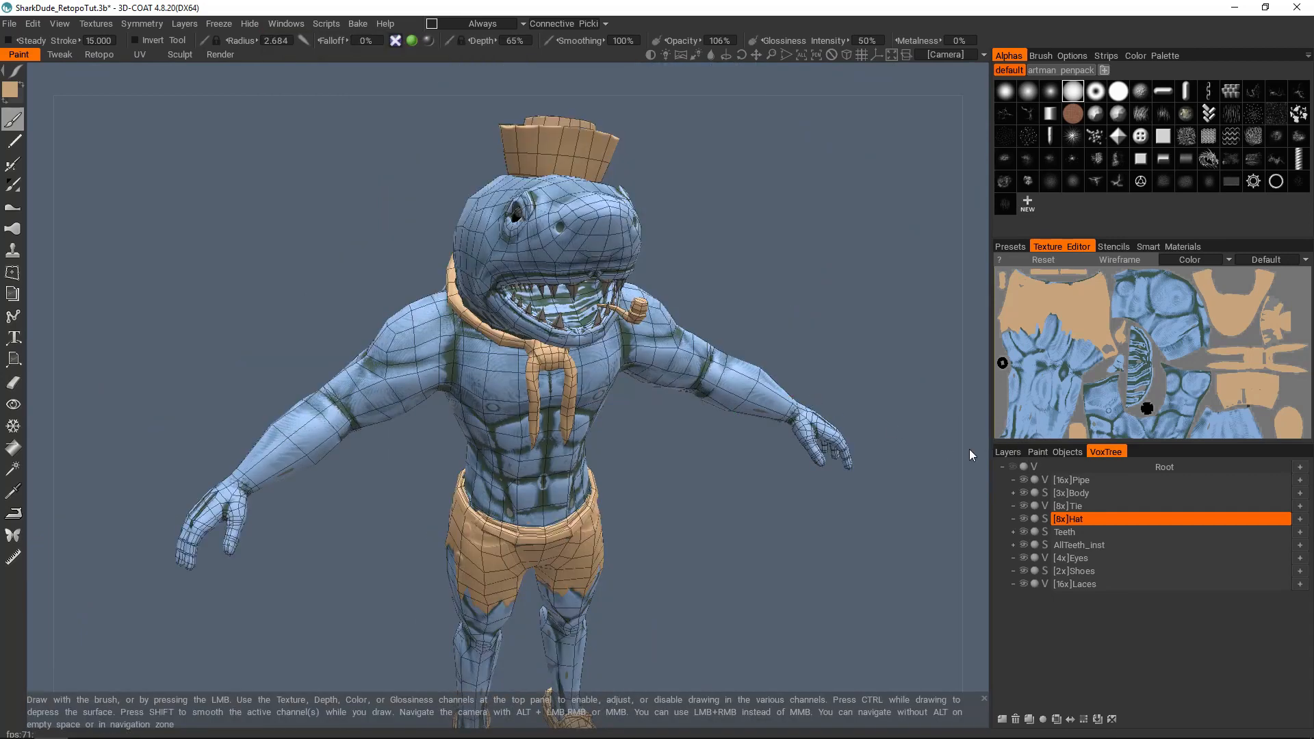
pyautogui.press('w')
pyautogui.click(1007, 452)
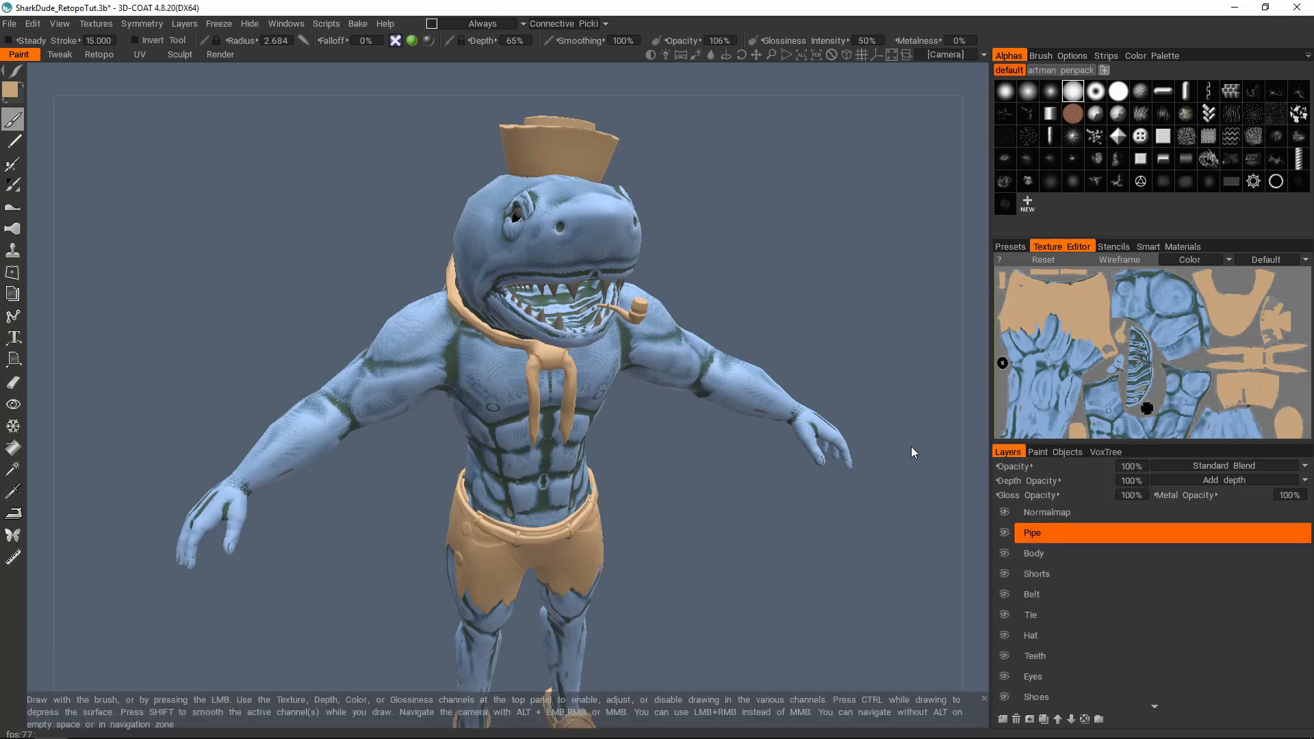
pyautogui.keyDown('alt'); pyautogui.moveTo(611, 362); pyautogui.dragTo(602, 330); pyautogui.keyUp('alt')
pyautogui.keyDown('alt'); pyautogui.moveTo(602, 330); pyautogui.dragTo(558, 301, button='right'); pyautogui.keyUp('alt')
pyautogui.keyDown('alt'); pyautogui.moveTo(558, 301); pyautogui.dragTo(534, 289); pyautogui.keyUp('alt')
pyautogui.moveTo(609, 326)
pyautogui.keyDown('alt'); pyautogui.mouseDown()
pyautogui.moveTo(619, 339)
pyautogui.moveTo(593, 324)
pyautogui.mouseUp(); pyautogui.keyUp('alt')
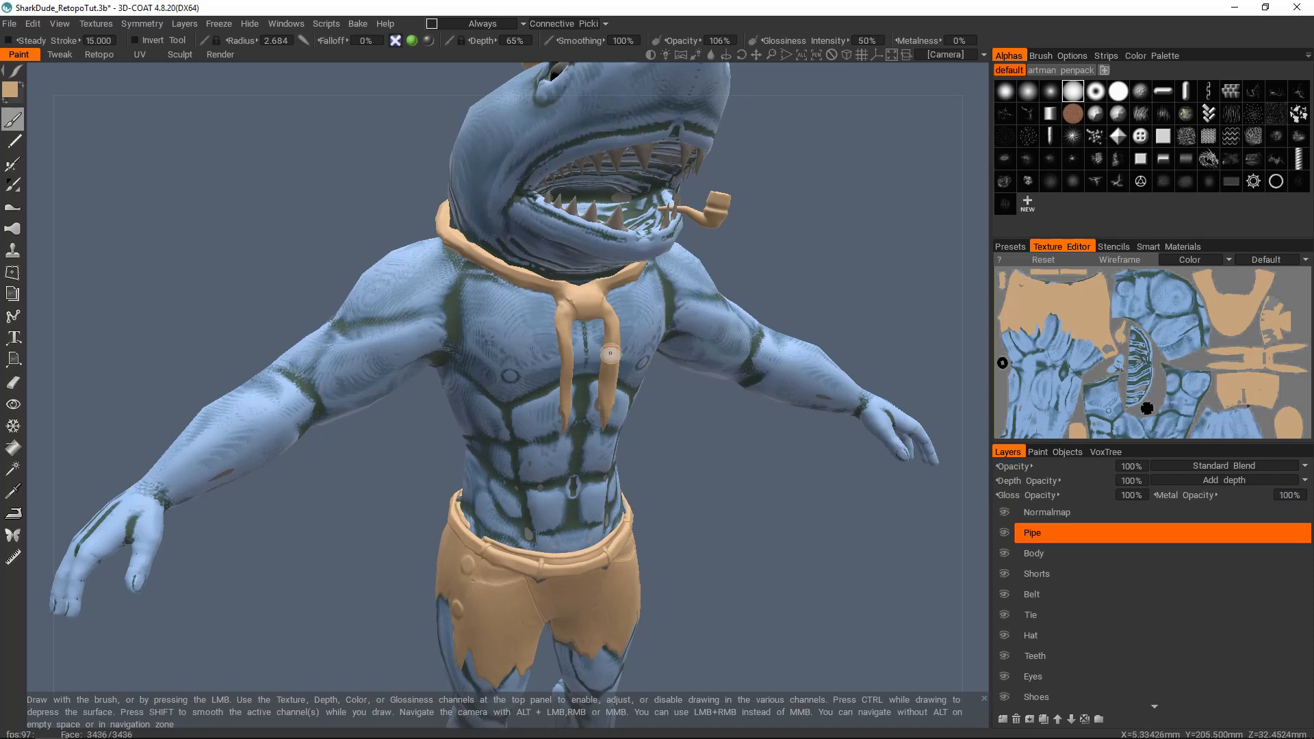
# Step: Hide the Tie paint object, inspect the baked chest beneath it, and show the tie again
pyautogui.click(1072, 452)
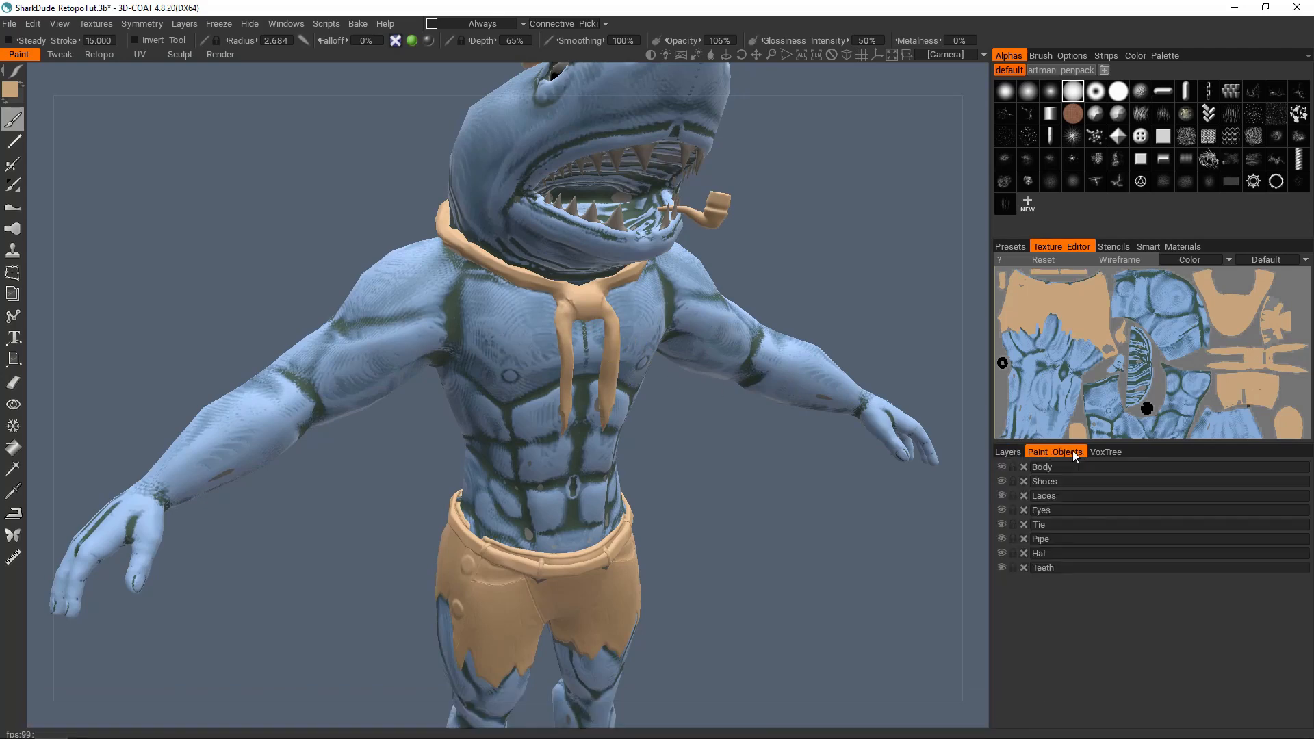
pyautogui.click(1001, 526)
pyautogui.keyDown('alt'); pyautogui.moveTo(675, 346); pyautogui.dragTo(636, 337); pyautogui.keyUp('alt')
pyautogui.keyDown('alt'); pyautogui.moveTo(636, 337); pyautogui.dragTo(616, 368, button='right'); pyautogui.keyUp('alt')
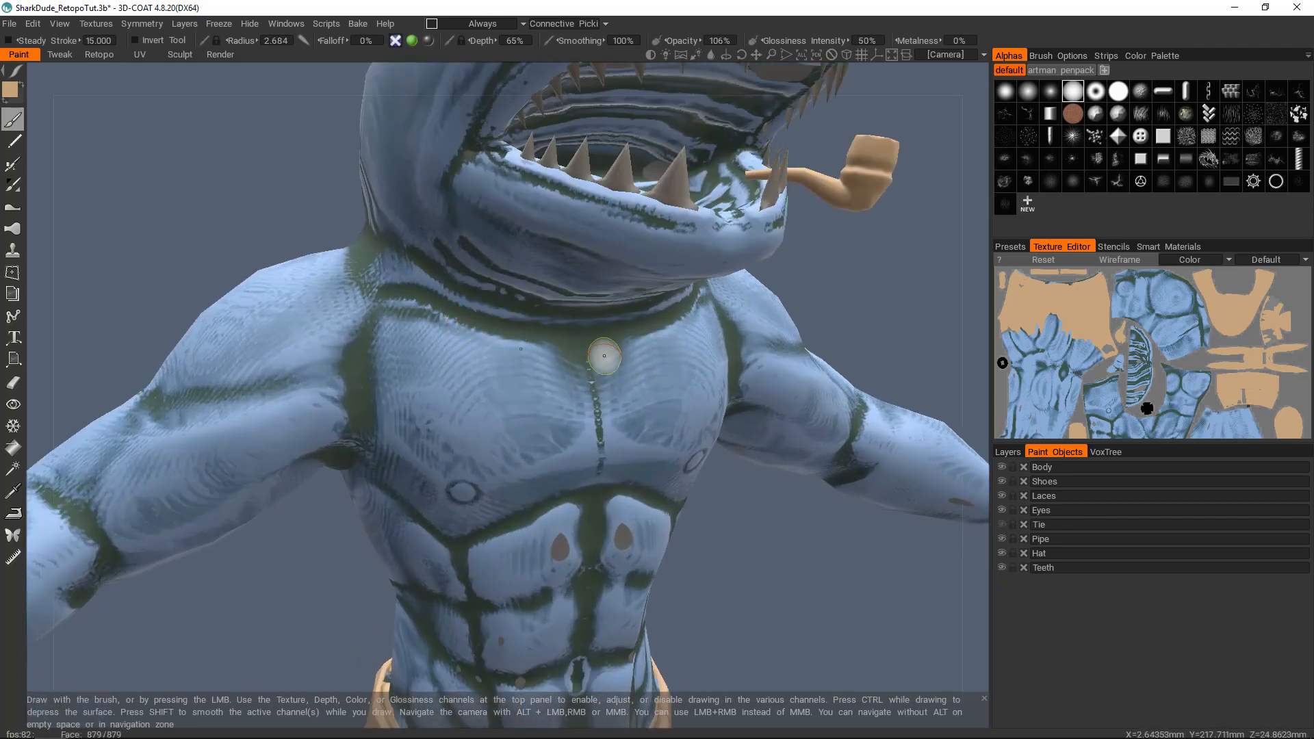
pyautogui.click(1001, 524)
pyautogui.click(1002, 525)
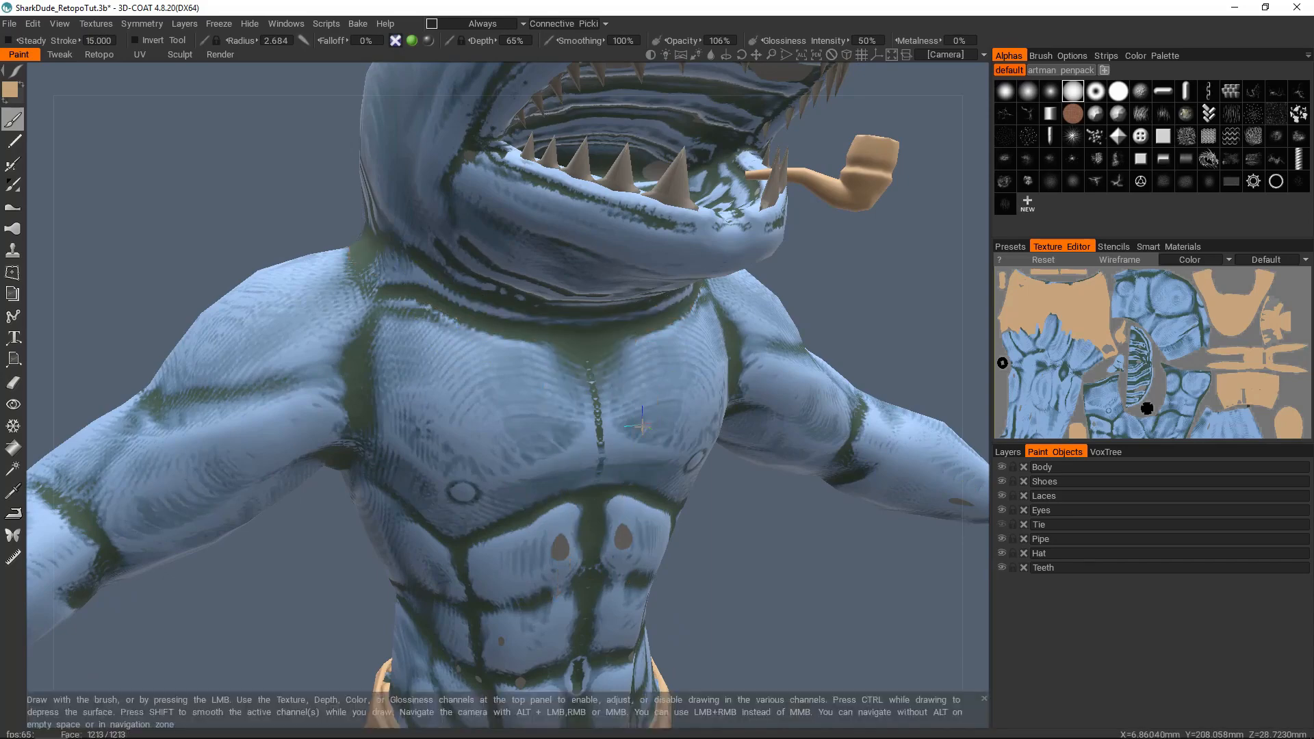
pyautogui.keyDown('alt'); pyautogui.moveTo(476, 316); pyautogui.dragTo(595, 477); pyautogui.keyUp('alt')
pyautogui.keyDown('alt'); pyautogui.moveTo(648, 352); pyautogui.dragTo(583, 390); pyautogui.keyUp('alt')
pyautogui.click(1001, 524)
# Step: Examine the bake quality across the whole character, including the body, face and clothing
pyautogui.moveTo(726, 393)
pyautogui.keyDown('alt'); pyautogui.mouseDown()
pyautogui.moveTo(618, 391)
pyautogui.moveTo(557, 301)
pyautogui.moveTo(602, 316)
pyautogui.mouseUp(); pyautogui.keyUp('alt')
pyautogui.keyDown('alt'); pyautogui.moveTo(366, 423); pyautogui.dragTo(441, 478); pyautogui.keyUp('alt')
pyautogui.keyDown('alt'); pyautogui.moveTo(441, 478); pyautogui.dragTo(470, 376, button='middle'); pyautogui.keyUp('alt')
pyautogui.keyDown('alt'); pyautogui.moveTo(470, 375); pyautogui.dragTo(462, 411, button='right'); pyautogui.keyUp('alt')
pyautogui.keyDown('alt'); pyautogui.moveTo(462, 410); pyautogui.dragTo(479, 404); pyautogui.keyUp('alt')
pyautogui.keyDown('alt'); pyautogui.moveTo(479, 404); pyautogui.dragTo(489, 385, button='right'); pyautogui.keyUp('alt')
pyautogui.keyDown('alt'); pyautogui.moveTo(489, 385); pyautogui.dragTo(493, 411); pyautogui.keyUp('alt')
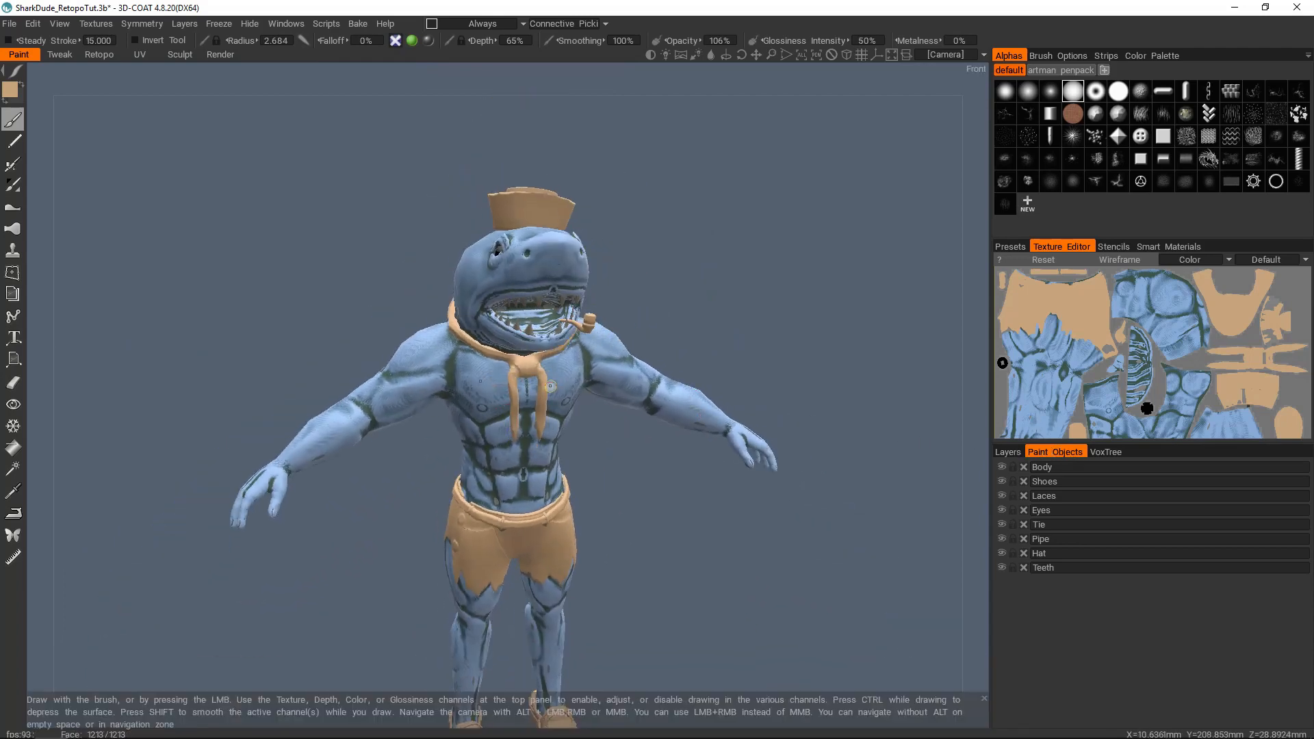
pyautogui.keyDown('alt'); pyautogui.moveTo(701, 444); pyautogui.dragTo(724, 352, button='middle'); pyautogui.keyUp('alt')
pyautogui.keyDown('alt'); pyautogui.moveTo(724, 353); pyautogui.dragTo(694, 359, button='right'); pyautogui.keyUp('alt')
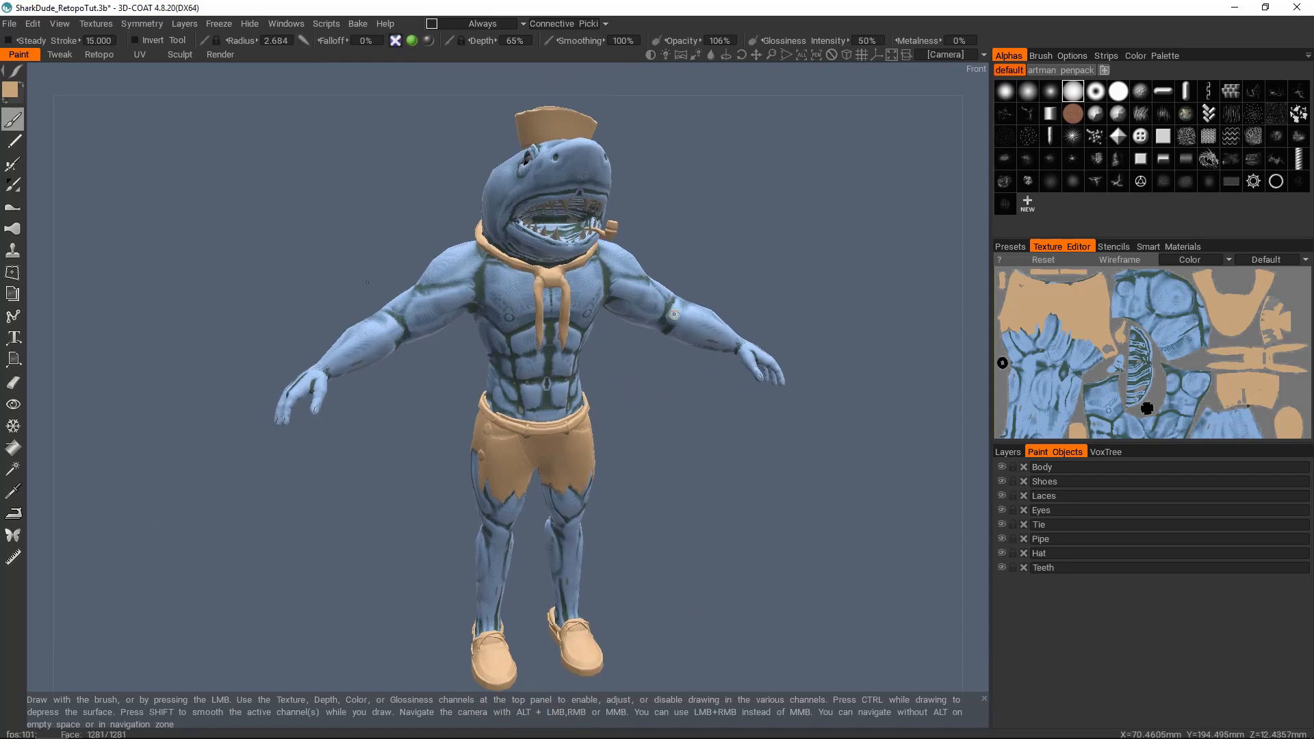
# Step: Delete all the baked paint objects, from Body and Shoes through Teeth, confirming each removal
pyautogui.click(1024, 466)
pyautogui.press('Return')
pyautogui.click(1022, 467)
pyautogui.press('Return')
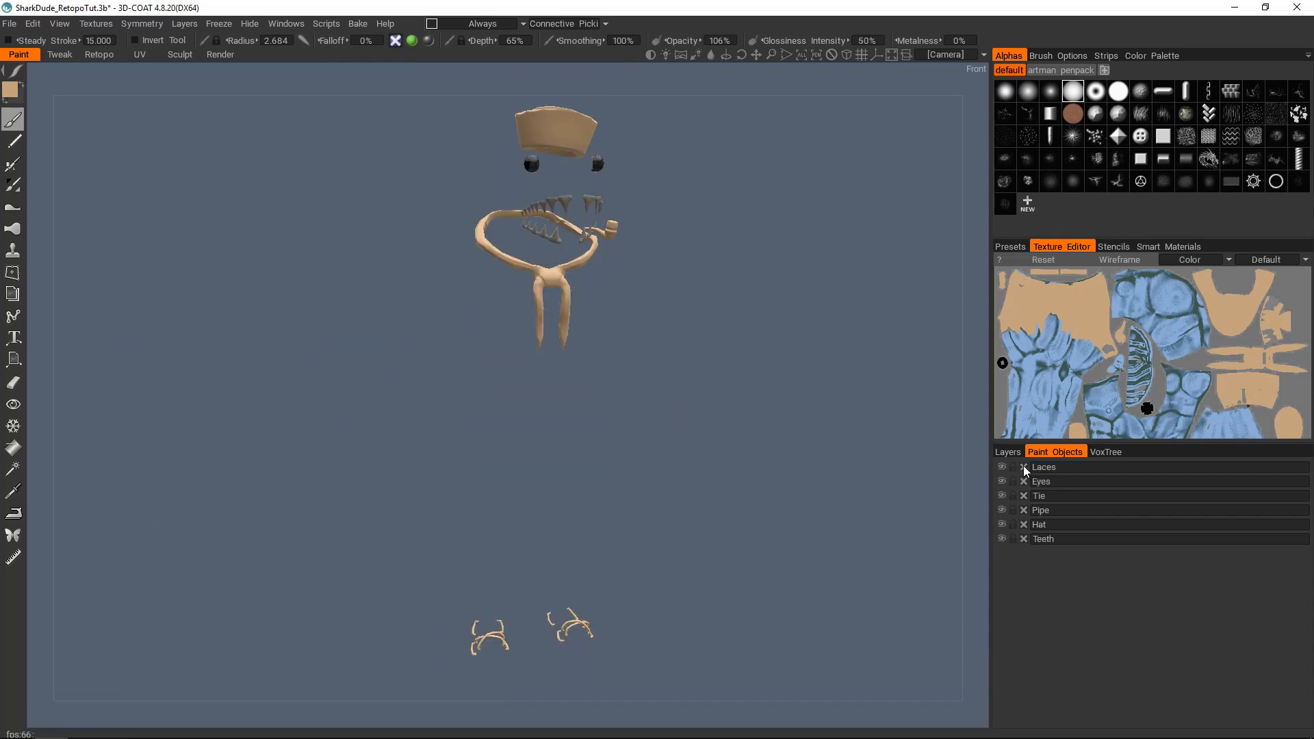
pyautogui.click(1023, 466)
pyautogui.press('Return')
pyautogui.click(1023, 467)
pyautogui.press('Return')
pyautogui.click(1023, 467)
pyautogui.press('Return')
pyautogui.click(1024, 467)
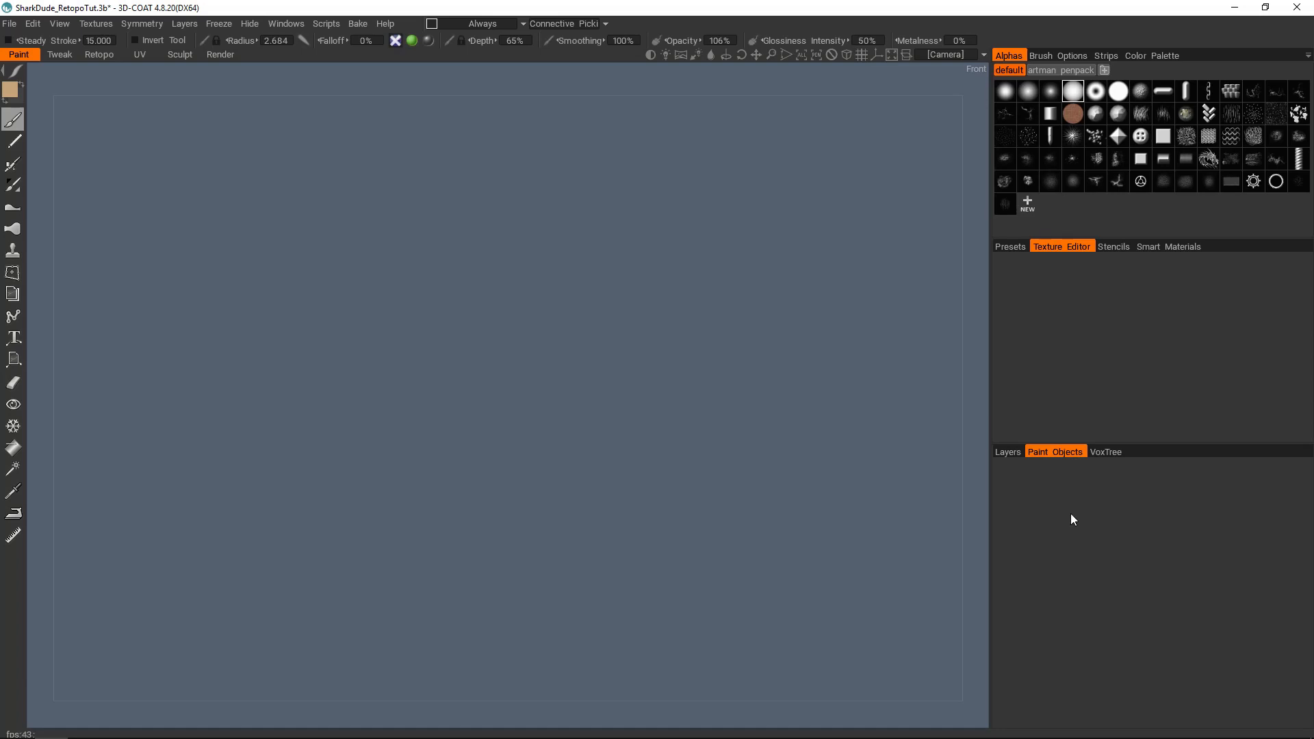
# Step: Check that no paint objects remain and delete all unused layers
pyautogui.click(1008, 451)
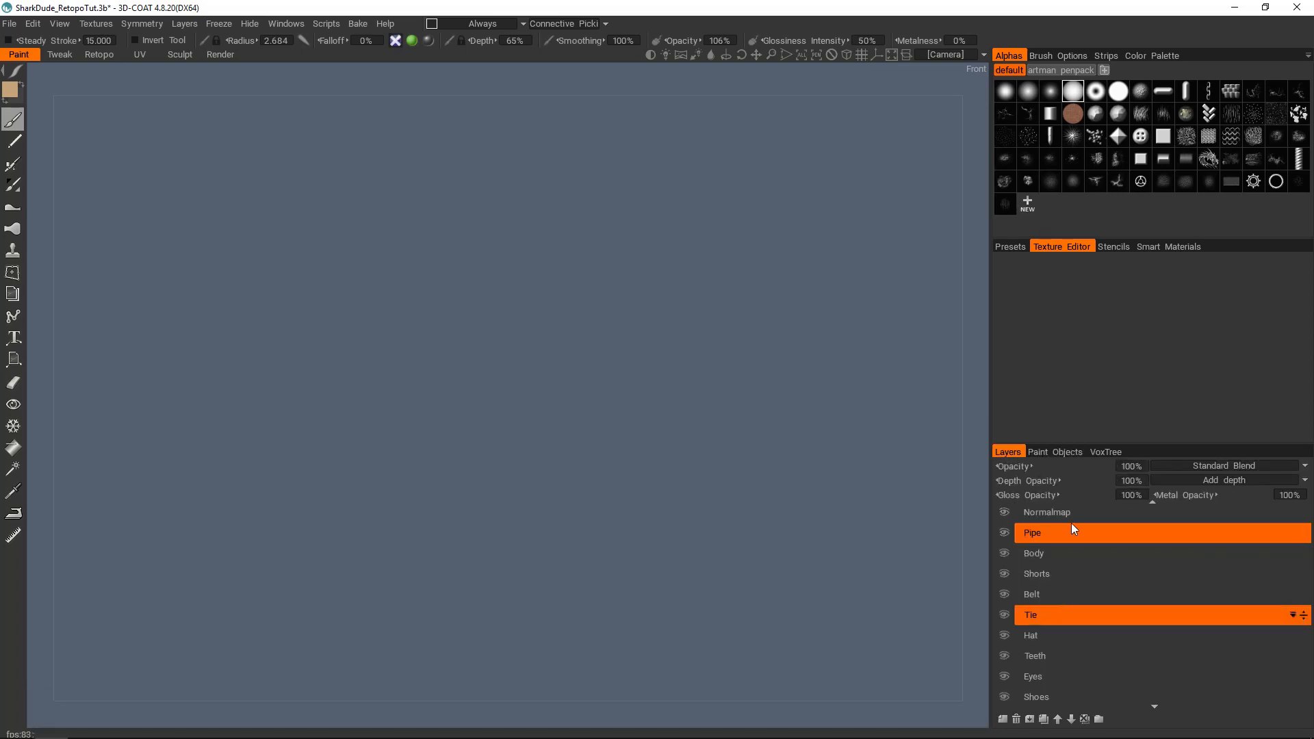
pyautogui.click(1056, 451)
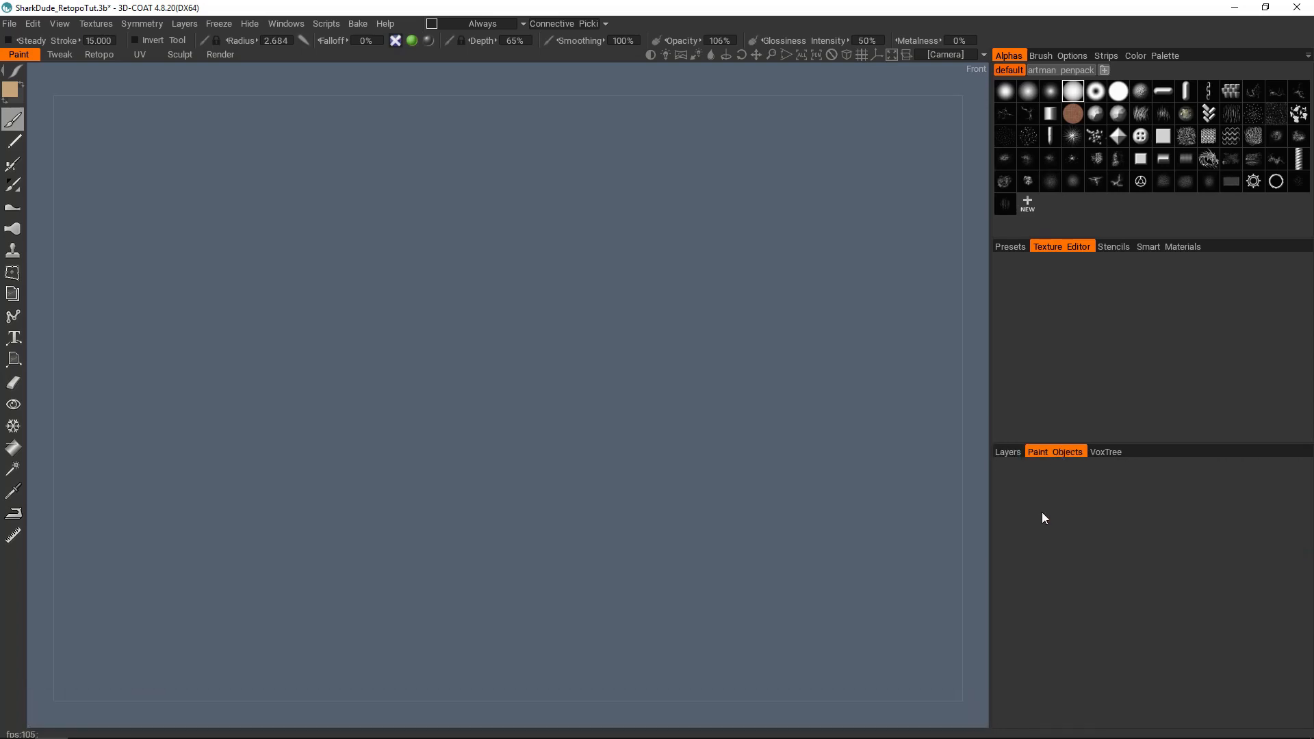
pyautogui.click(1009, 451)
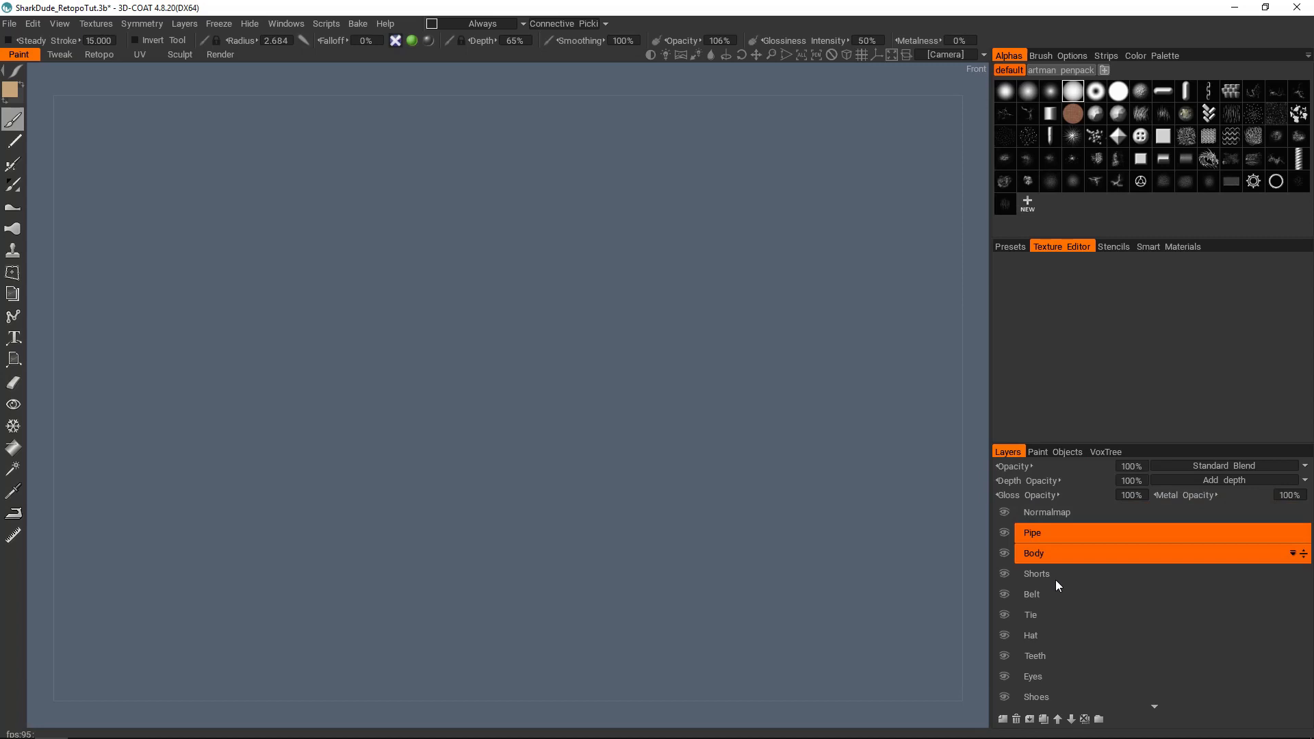
pyautogui.click(1086, 719)
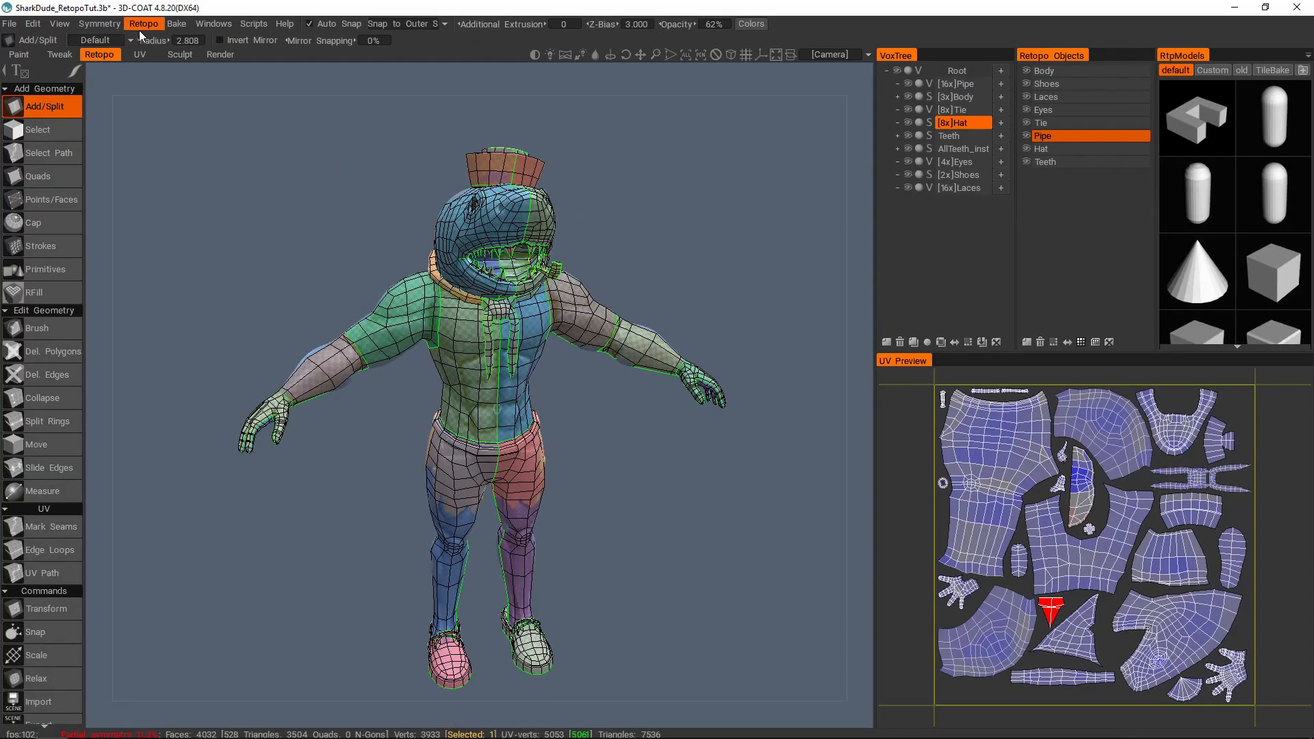
# Step: Return to the Retopo room and turn off Name Correspondence for Baking
pyautogui.click(142, 24)
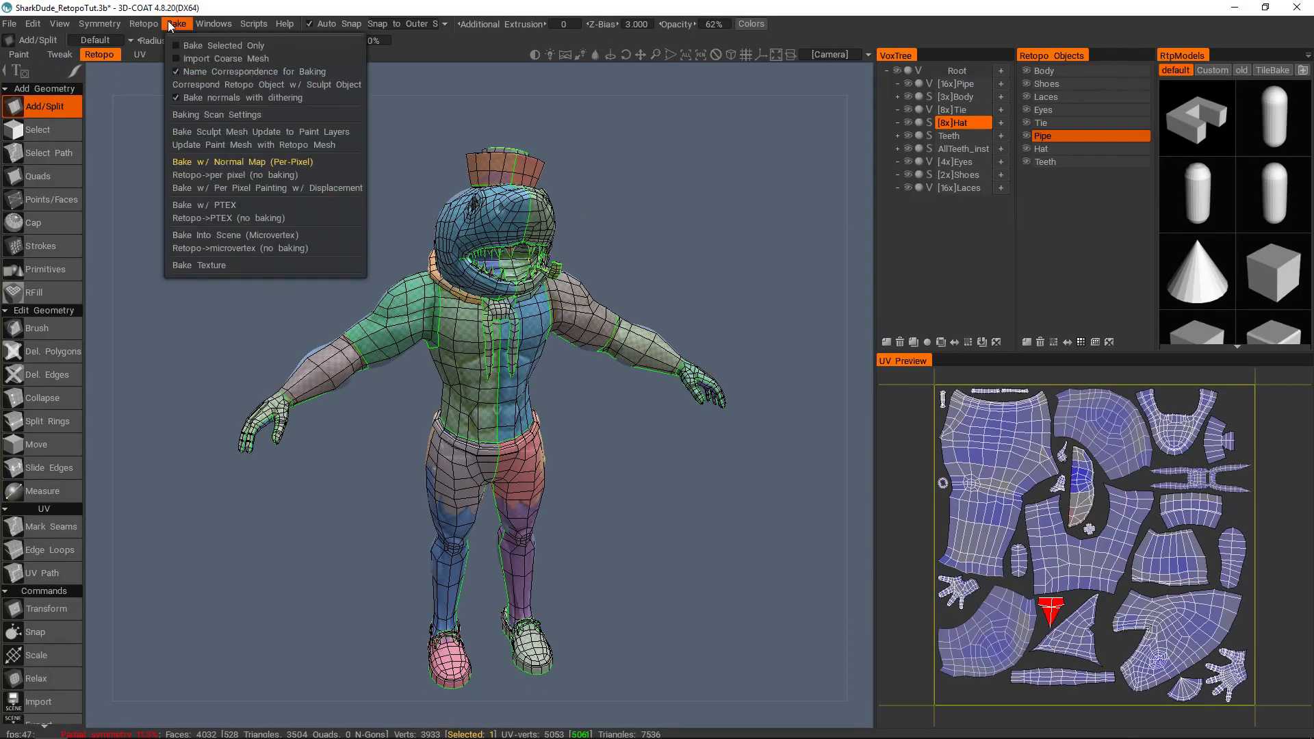
pyautogui.click(205, 70)
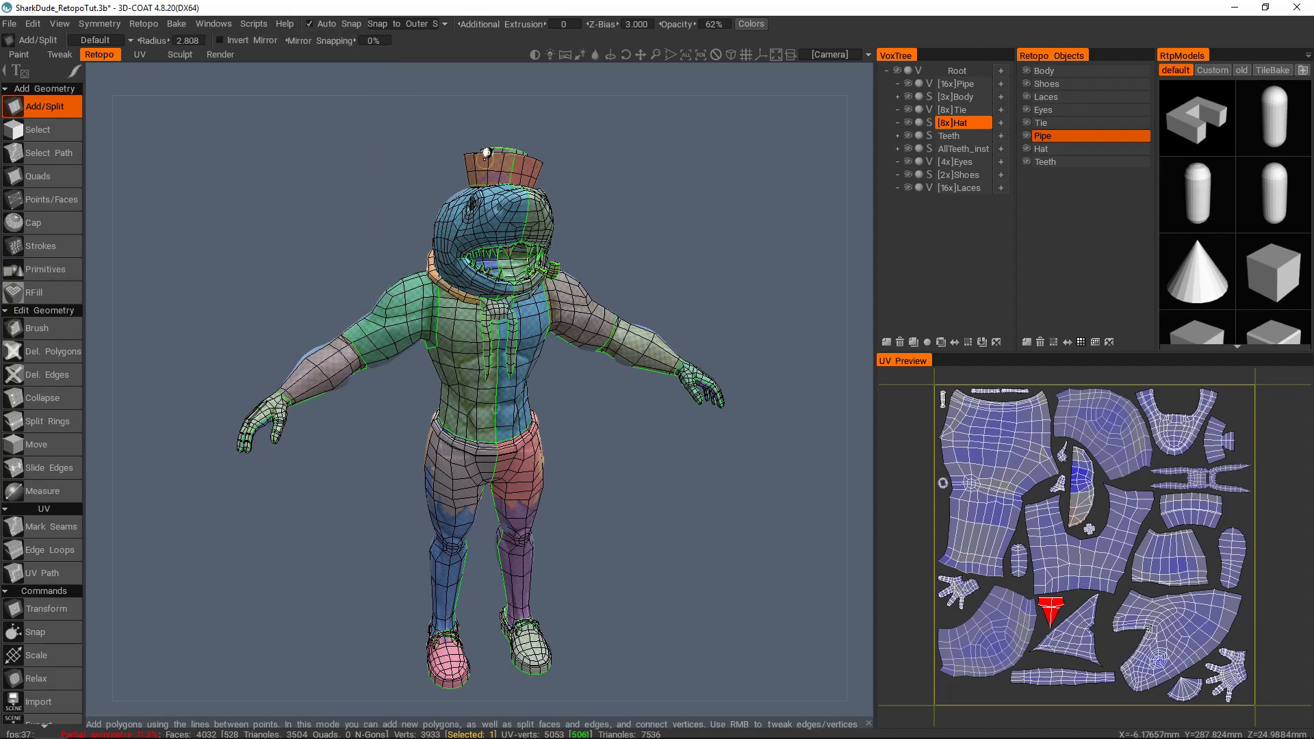
# Step: Bake the retopo mesh with Normal Map (Per-Pixel) using the current scan depths and switch to the Paint room
pyautogui.click(177, 24)
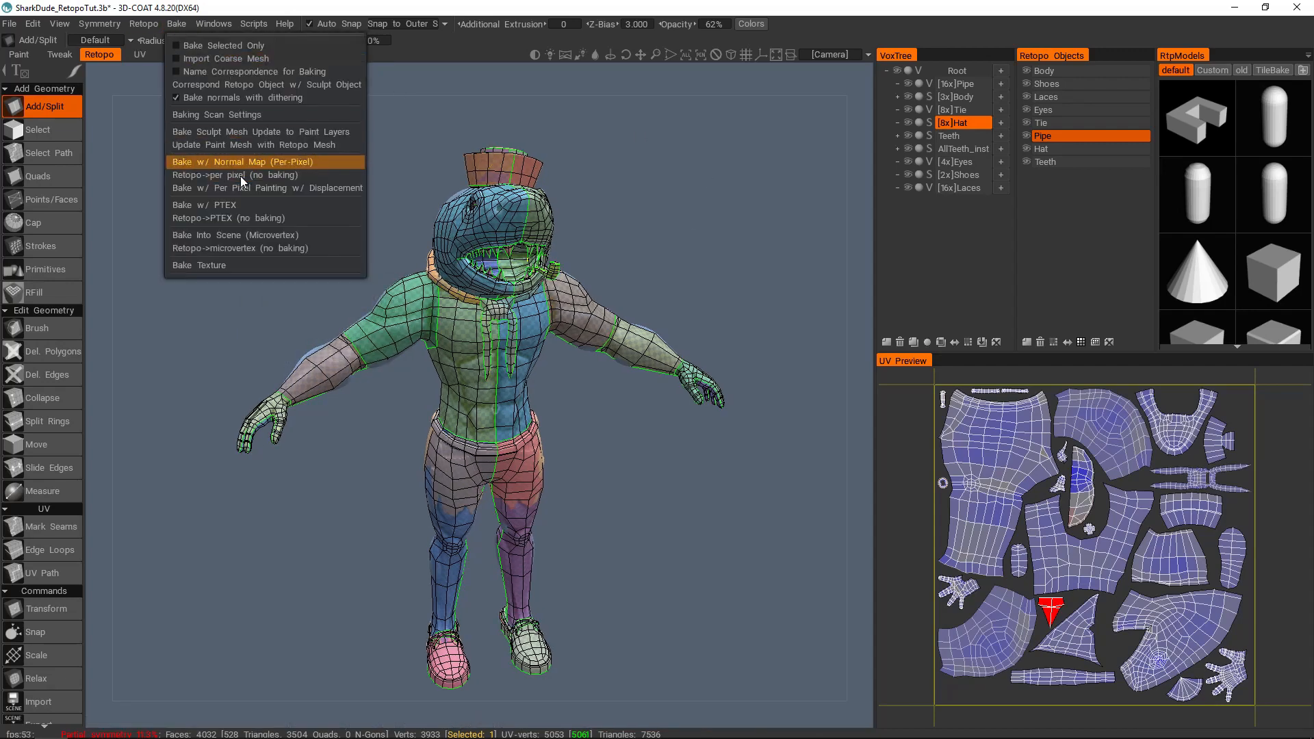
pyautogui.click(218, 163)
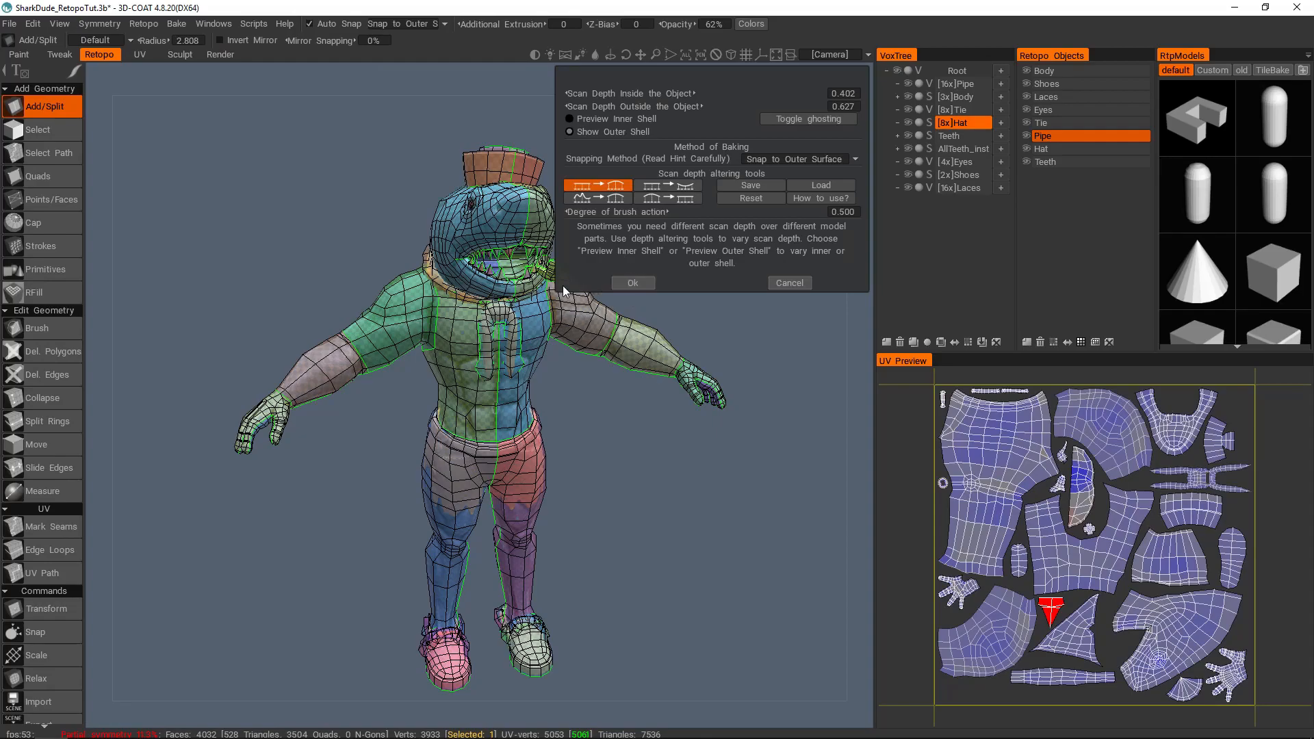
pyautogui.click(640, 281)
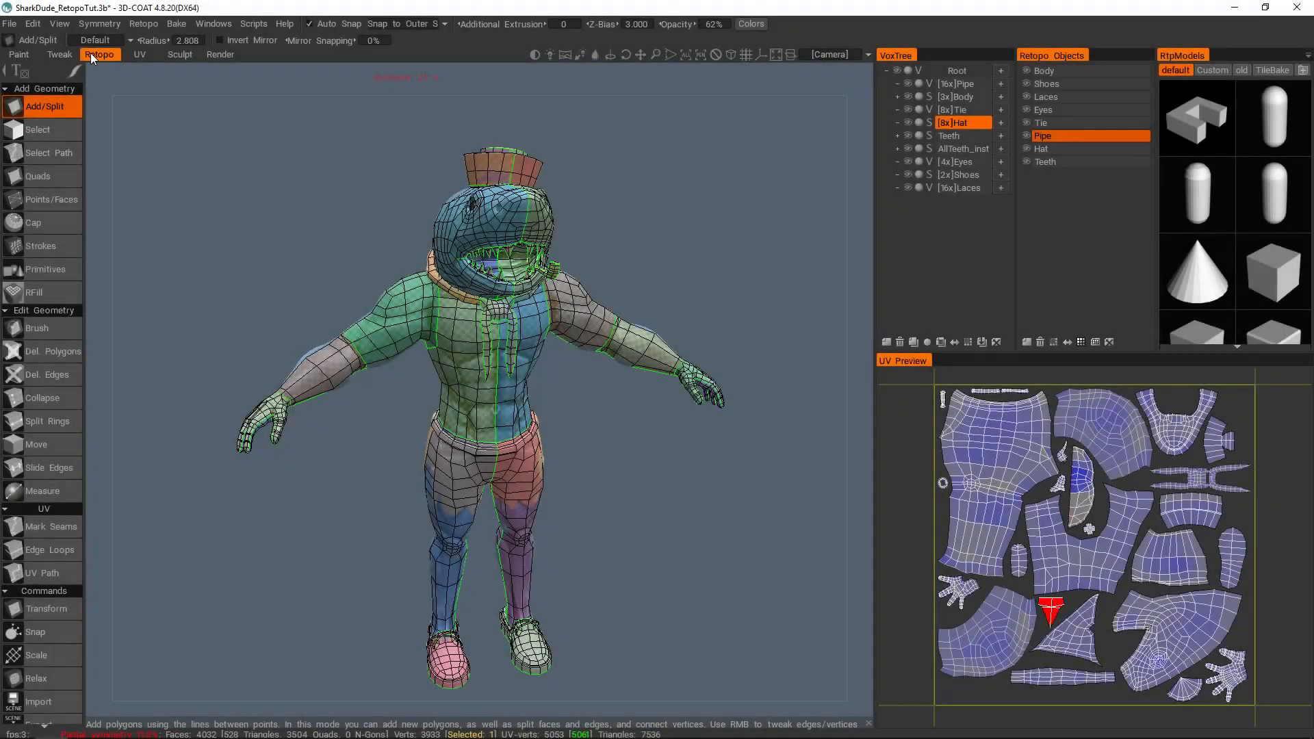
pyautogui.click(18, 54)
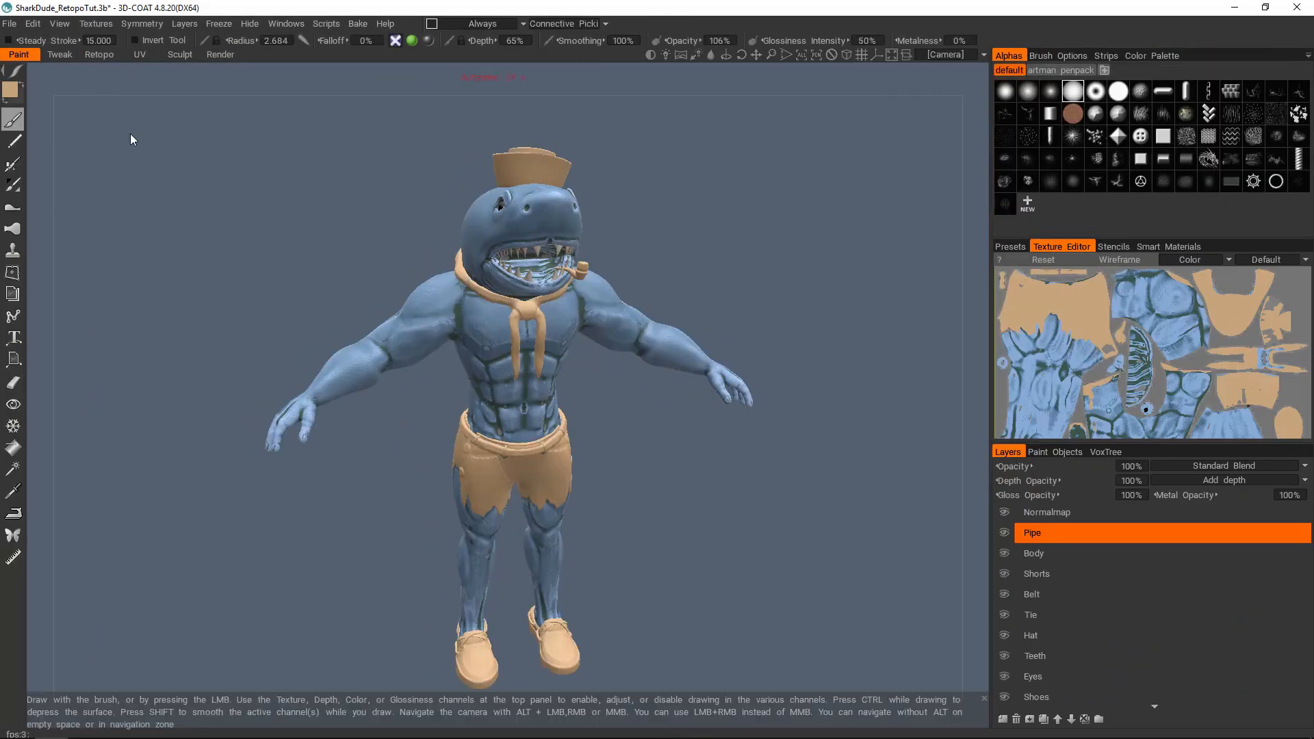
# Step: Hide the Tie paint object to expose the body bake underneath, toggling its visibility to compare
pyautogui.click(1098, 451)
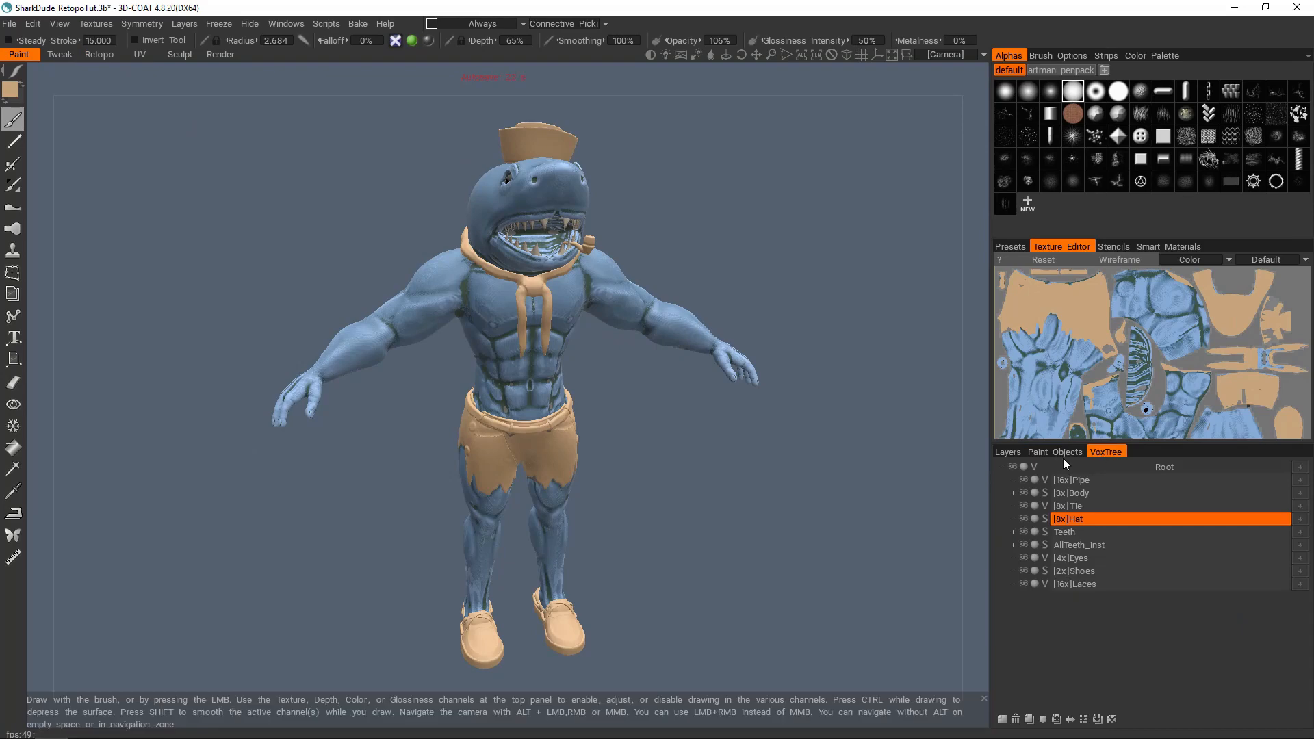
pyautogui.click(1014, 453)
pyautogui.scroll(10, 624, 331)
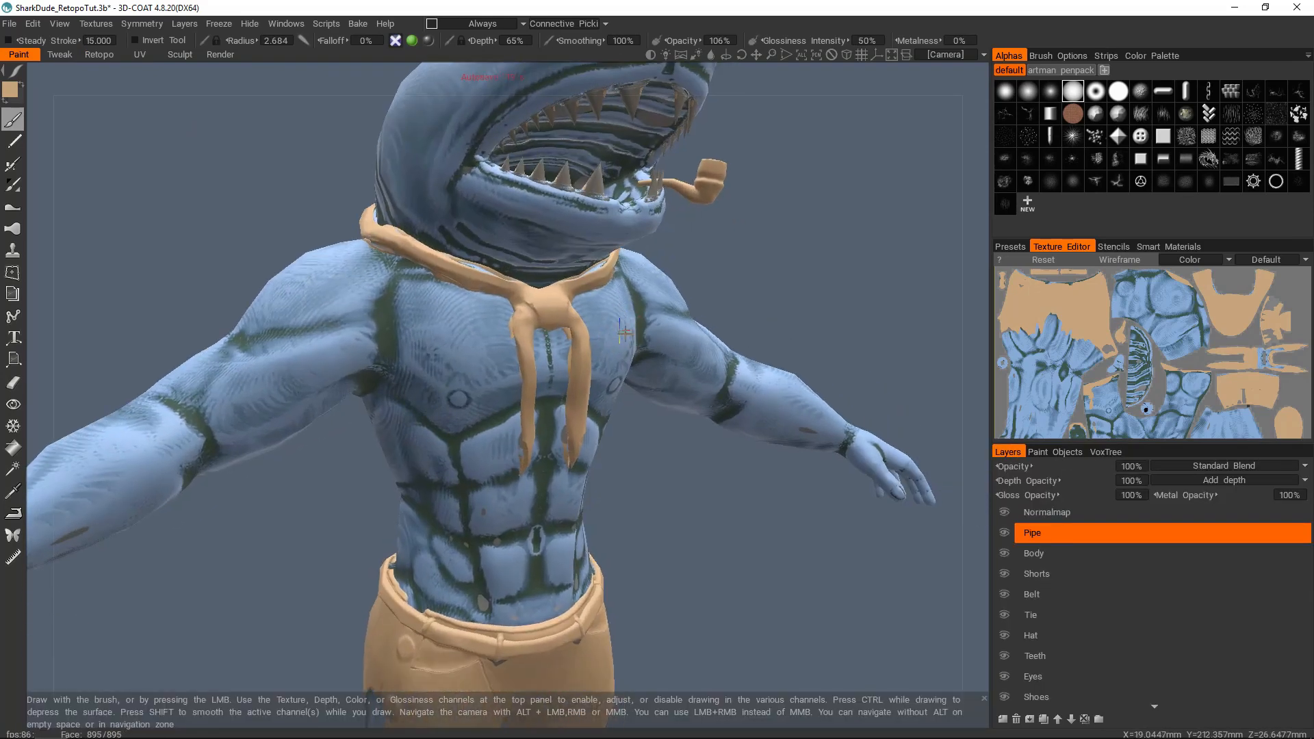
pyautogui.scroll(3, 624, 332)
pyautogui.click(1057, 452)
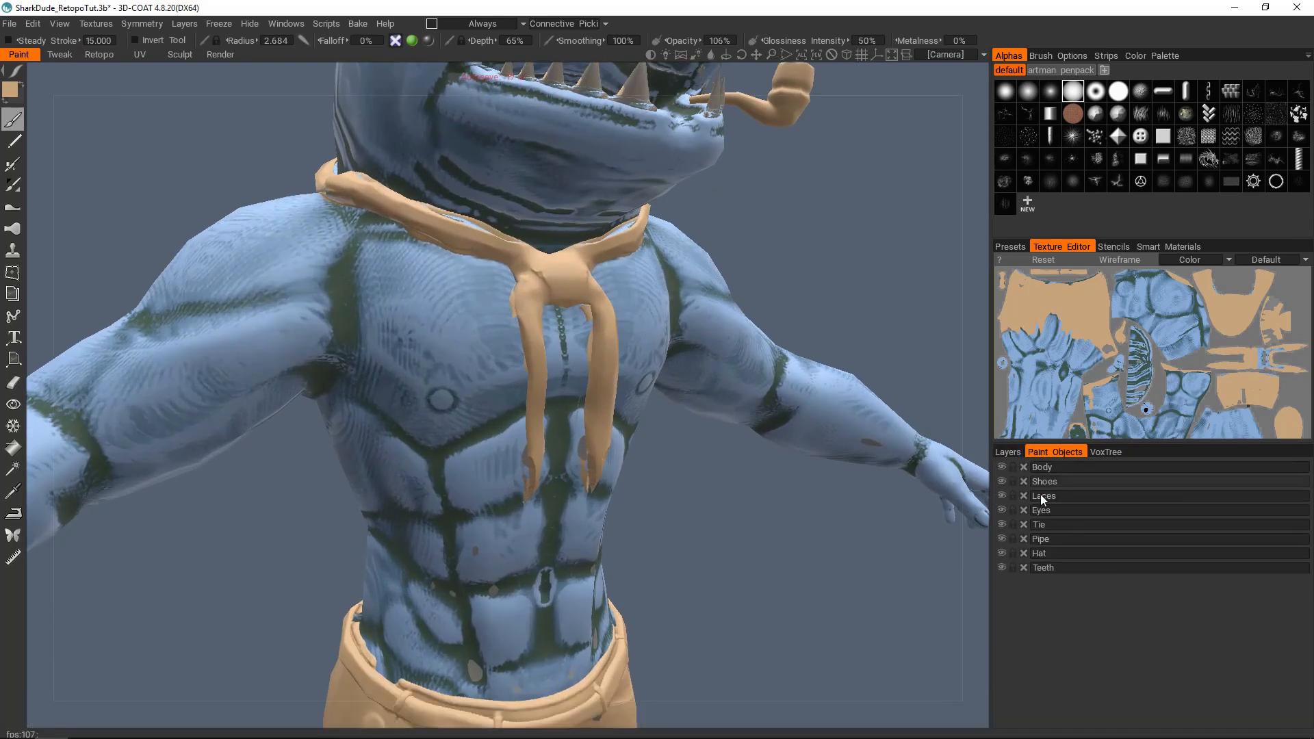
pyautogui.click(1002, 524)
pyautogui.keyDown('alt'); pyautogui.moveTo(519, 231); pyautogui.dragTo(544, 358, button='middle'); pyautogui.keyUp('alt')
pyautogui.keyDown('alt'); pyautogui.moveTo(551, 361); pyautogui.dragTo(507, 349, button='right'); pyautogui.keyUp('alt')
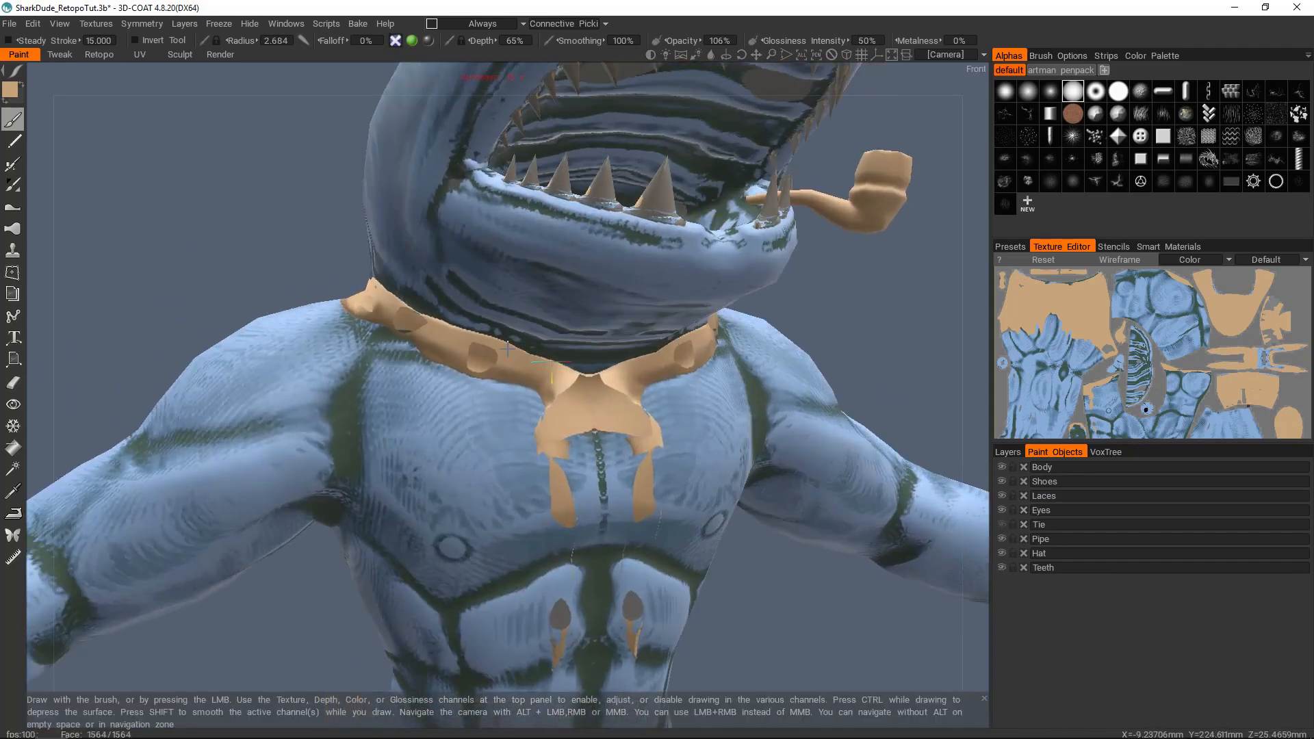
pyautogui.moveTo(507, 349)
pyautogui.keyDown('alt'); pyautogui.mouseDown()
pyautogui.moveTo(557, 332)
pyautogui.moveTo(595, 390)
pyautogui.moveTo(568, 426)
pyautogui.moveTo(489, 338)
pyautogui.mouseUp(); pyautogui.keyUp('alt')
pyautogui.click(1002, 524)
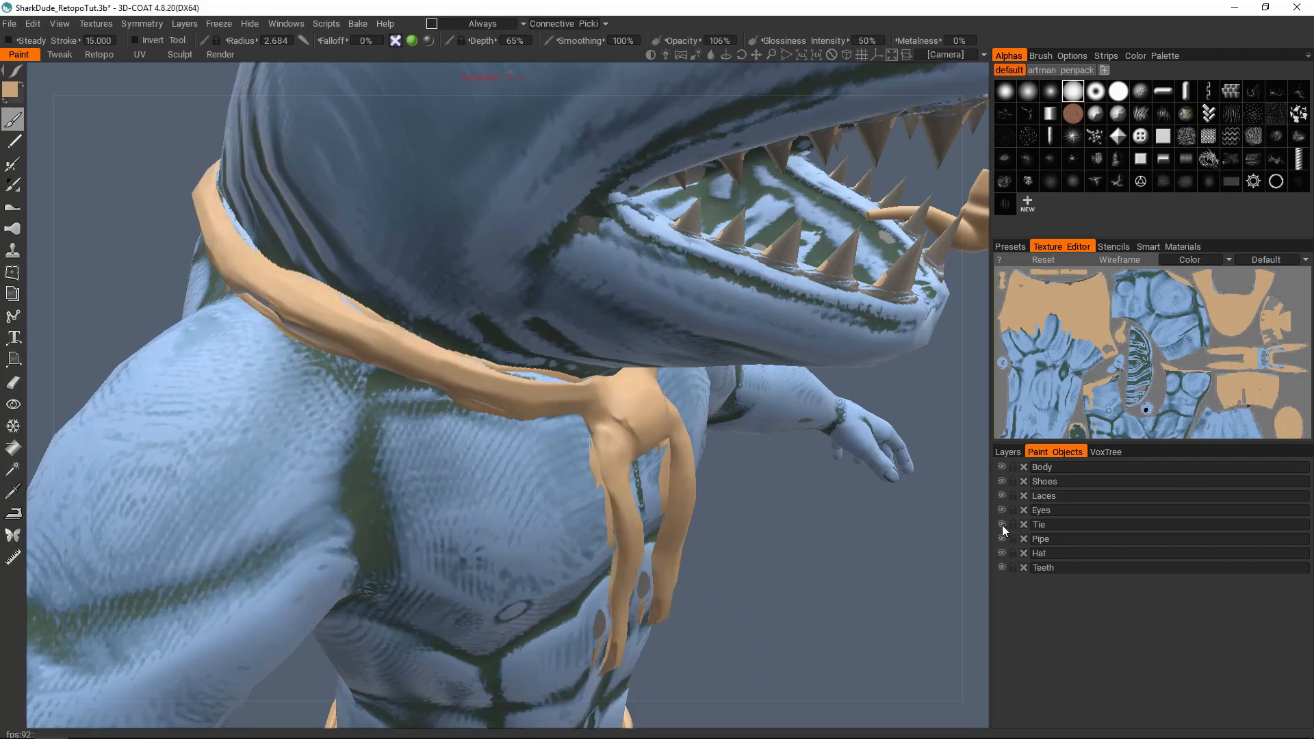
pyautogui.click(1002, 524)
# Step: Examine the body bake around the neck, shoulders and chest where the tie overlapped it, with the wireframe shown
pyautogui.keyDown('alt'); pyautogui.moveTo(286, 257); pyautogui.dragTo(449, 349, button='middle'); pyautogui.keyUp('alt')
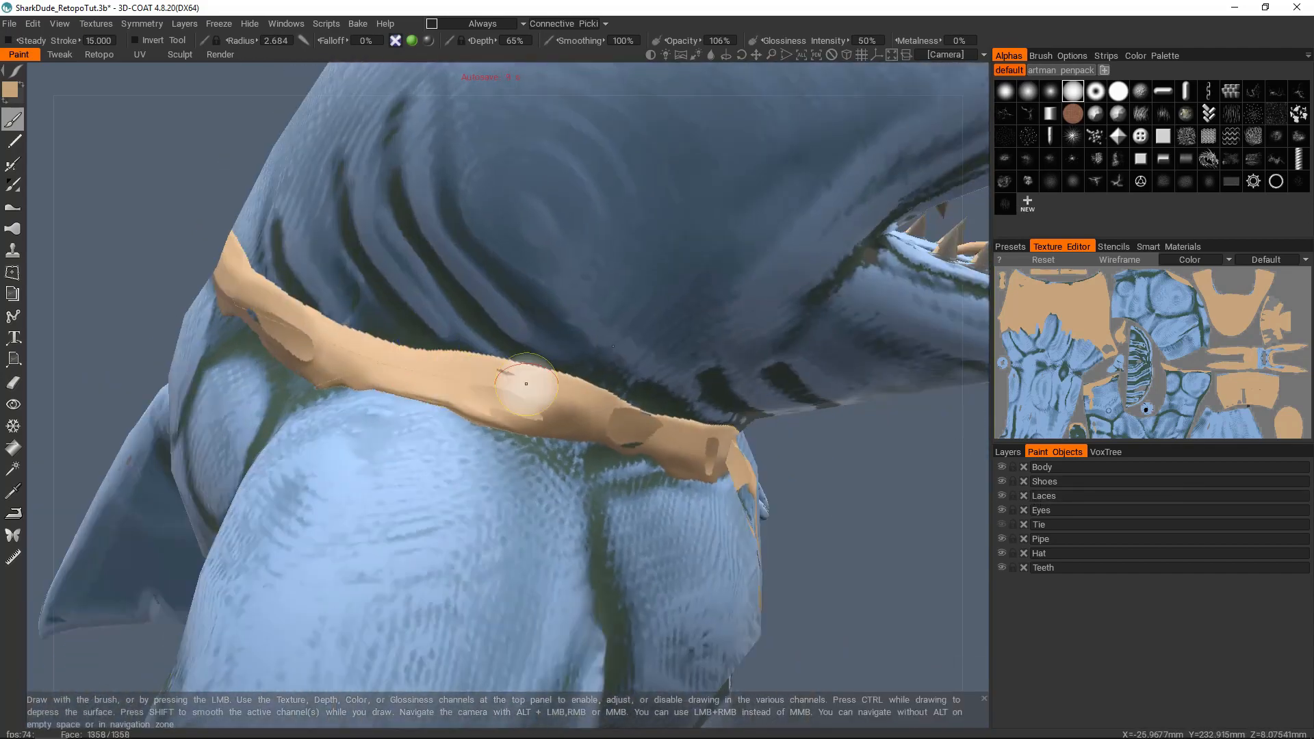
pyautogui.keyDown('alt'); pyautogui.moveTo(468, 388); pyautogui.dragTo(453, 339); pyautogui.keyUp('alt')
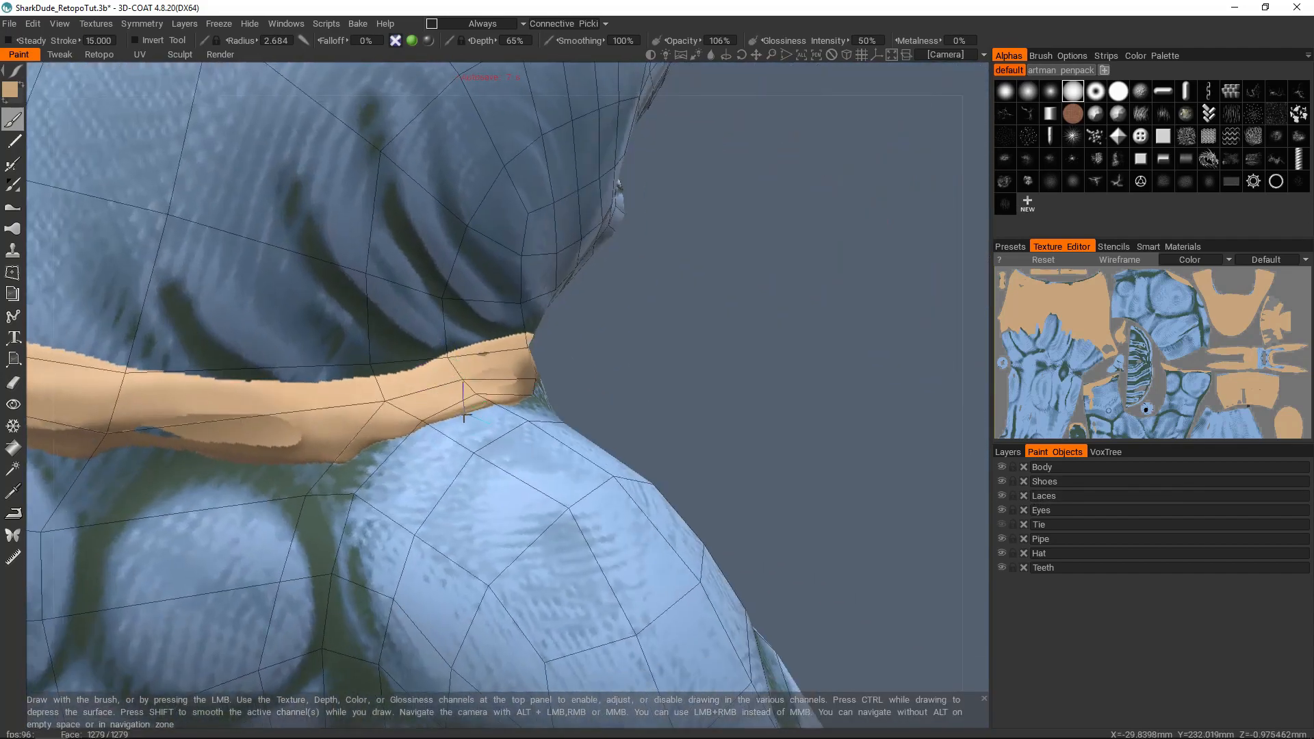
pyautogui.keyDown('alt'); pyautogui.moveTo(472, 388); pyautogui.dragTo(419, 389, button='right'); pyautogui.keyUp('alt')
pyautogui.keyDown('alt'); pyautogui.moveTo(419, 389); pyautogui.dragTo(363, 373); pyautogui.keyUp('alt')
pyautogui.keyDown('alt'); pyautogui.moveTo(464, 384); pyautogui.dragTo(534, 387); pyautogui.keyUp('alt')
pyautogui.keyDown('alt'); pyautogui.moveTo(544, 447); pyautogui.dragTo(516, 343, button='middle'); pyautogui.keyUp('alt')
pyautogui.keyDown('alt'); pyautogui.moveTo(509, 396); pyautogui.dragTo(514, 391); pyautogui.keyUp('alt')
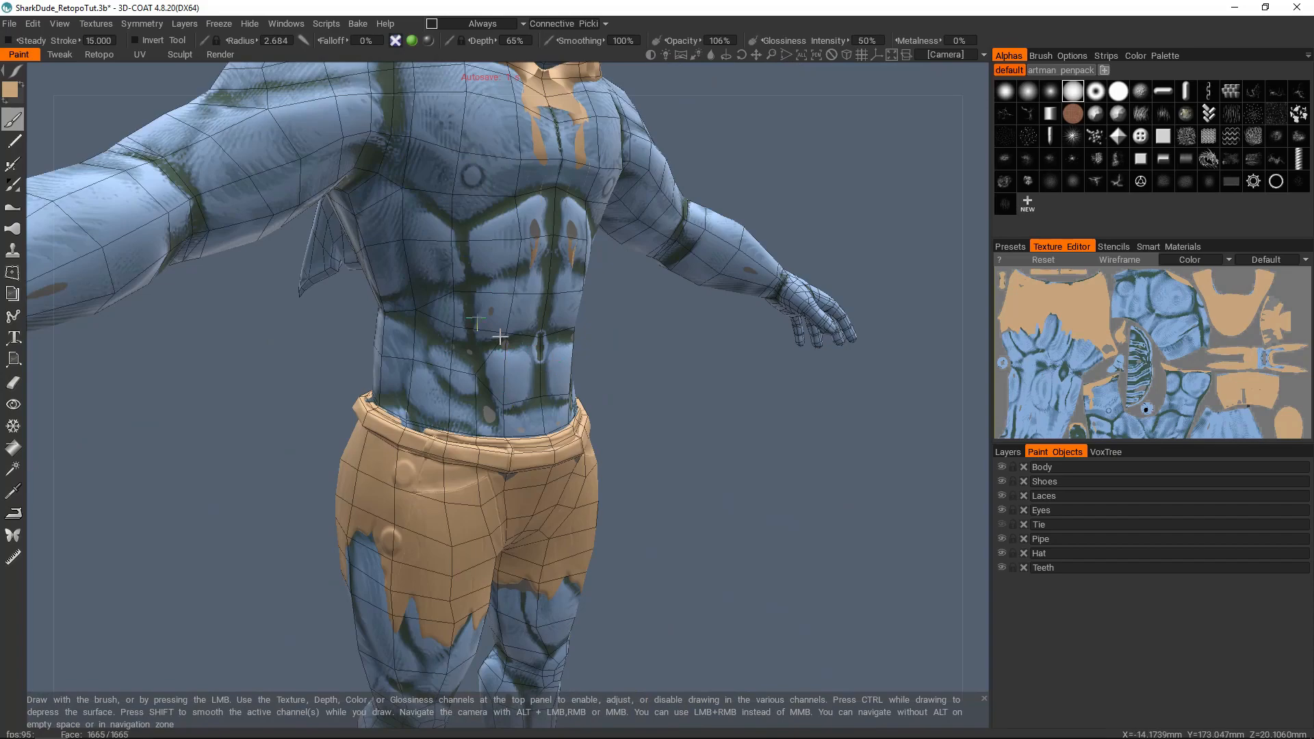
# Step: Examine the bake on the legs, ankles, shoes and laces, and on the character as a whole, for projection errors
pyautogui.keyDown('alt'); pyautogui.moveTo(500, 349); pyautogui.dragTo(508, 206, button='middle'); pyautogui.keyUp('alt')
pyautogui.keyDown('alt'); pyautogui.moveTo(506, 479); pyautogui.dragTo(473, 353, button='middle'); pyautogui.keyUp('alt')
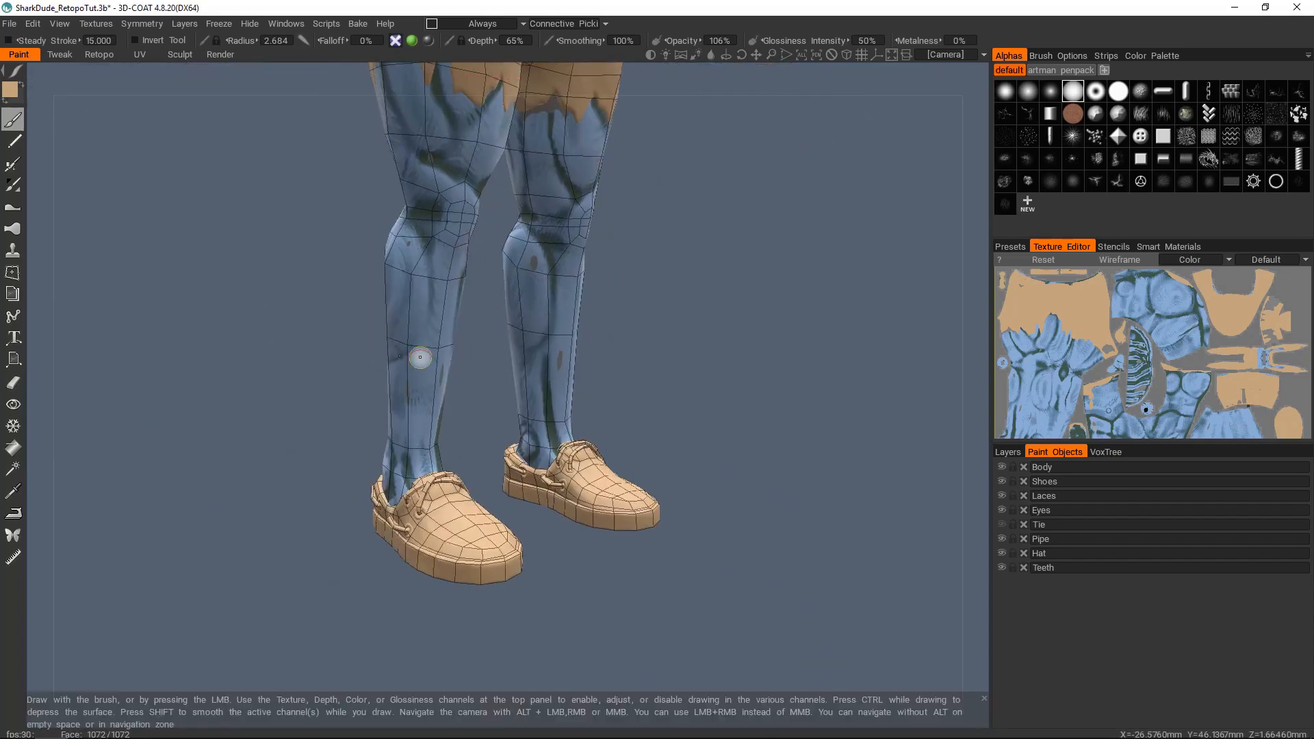
pyautogui.keyDown('alt'); pyautogui.moveTo(417, 368); pyautogui.dragTo(481, 381); pyautogui.keyUp('alt')
pyautogui.keyDown('alt'); pyautogui.moveTo(481, 381); pyautogui.dragTo(551, 291, button='middle'); pyautogui.keyUp('alt')
pyautogui.keyDown('alt'); pyautogui.moveTo(551, 291); pyautogui.dragTo(510, 388, button='right'); pyautogui.keyUp('alt')
pyautogui.scroll(8, 510, 388)
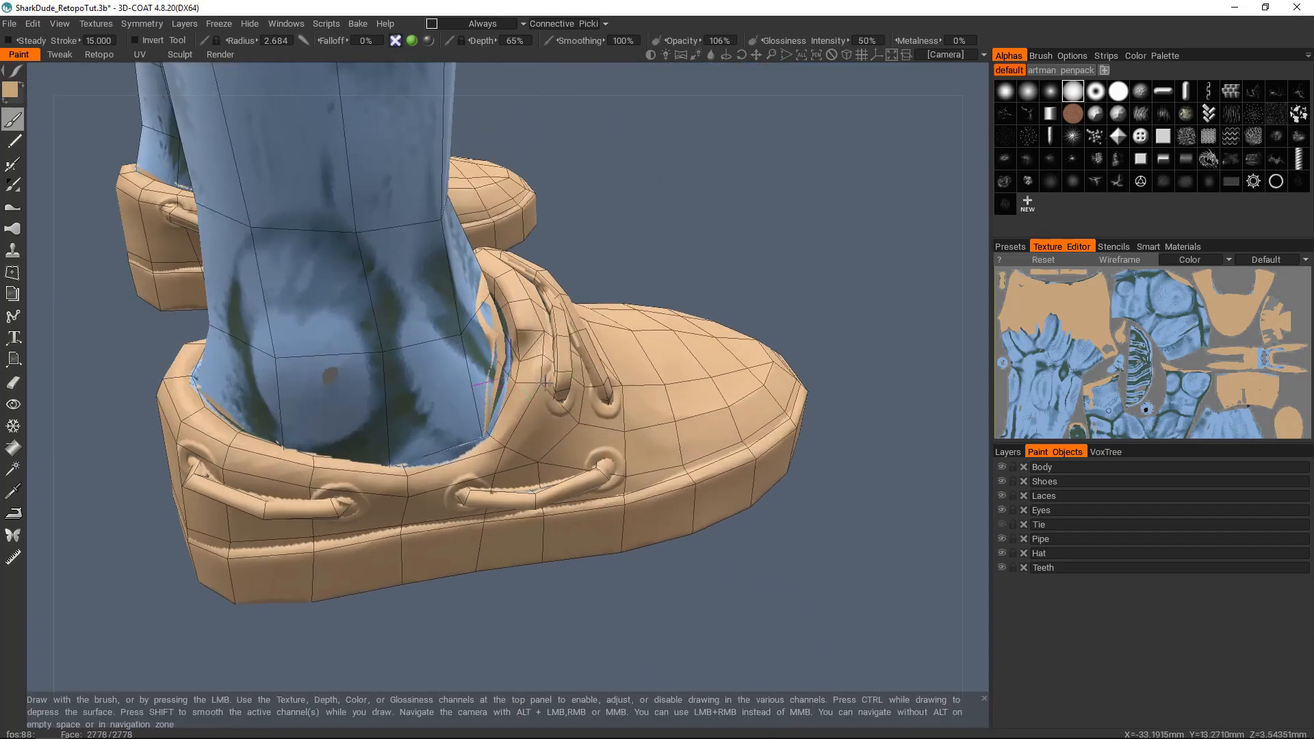
pyautogui.scroll(-2, 527, 378)
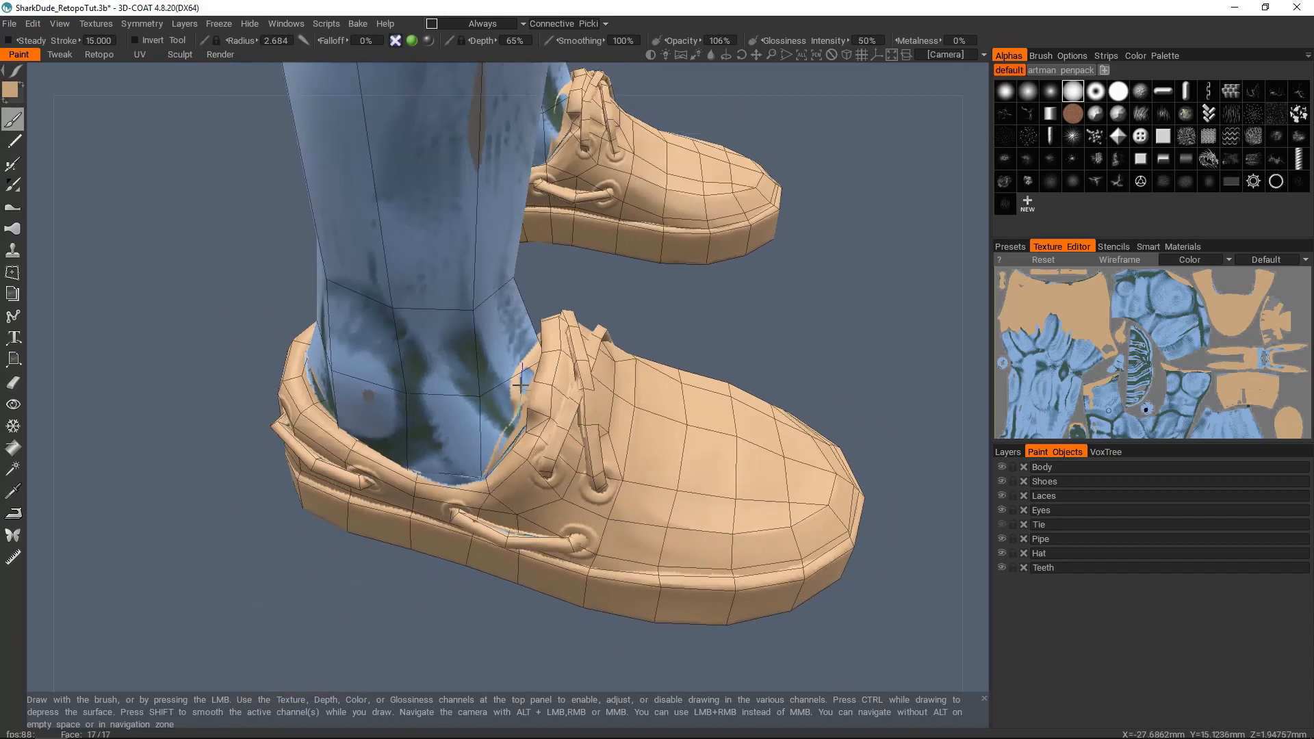
pyautogui.keyDown('alt'); pyautogui.moveTo(539, 389); pyautogui.dragTo(517, 403); pyautogui.keyUp('alt')
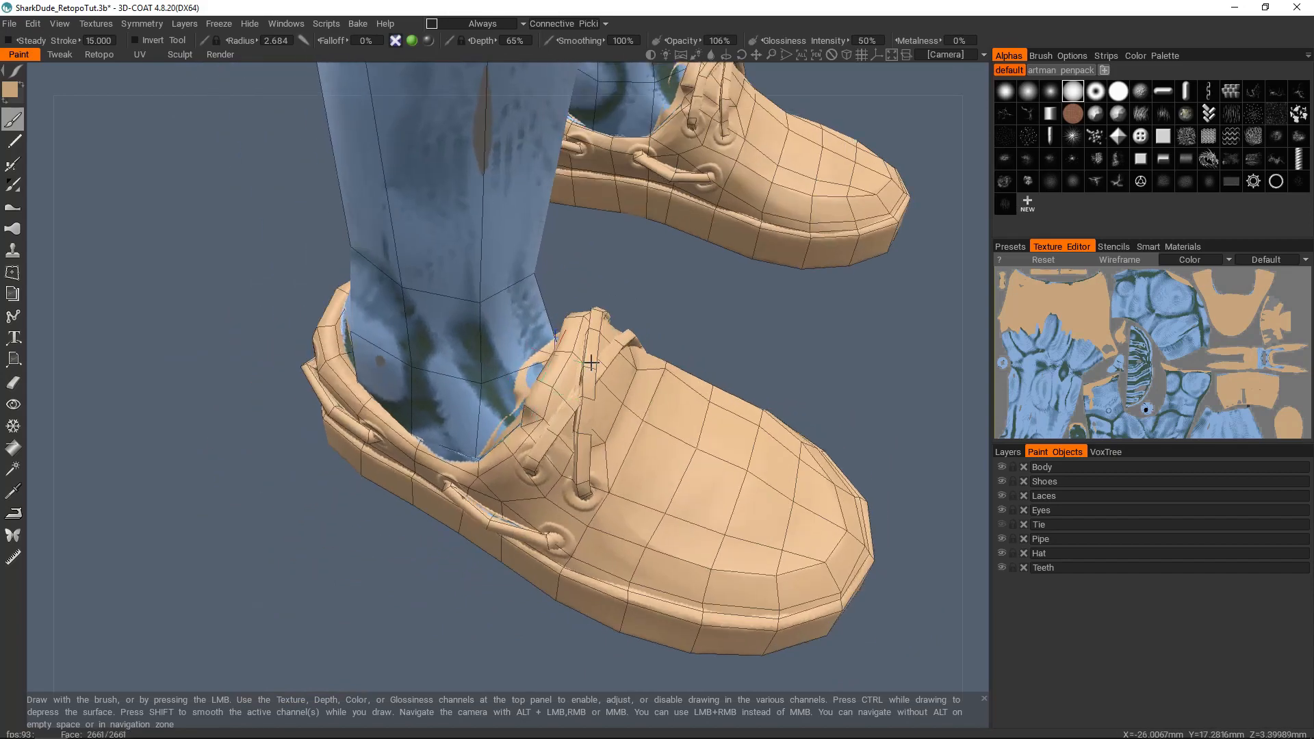
pyautogui.scroll(-8, 553, 354)
pyautogui.keyDown('alt'); pyautogui.moveTo(557, 322); pyautogui.dragTo(574, 527, button='middle'); pyautogui.keyUp('alt')
pyautogui.keyDown('alt'); pyautogui.moveTo(575, 410); pyautogui.dragTo(472, 403); pyautogui.keyUp('alt')
pyautogui.keyDown('alt'); pyautogui.moveTo(548, 274); pyautogui.dragTo(540, 374, button='middle'); pyautogui.keyUp('alt')
pyautogui.scroll(-2, 539, 374)
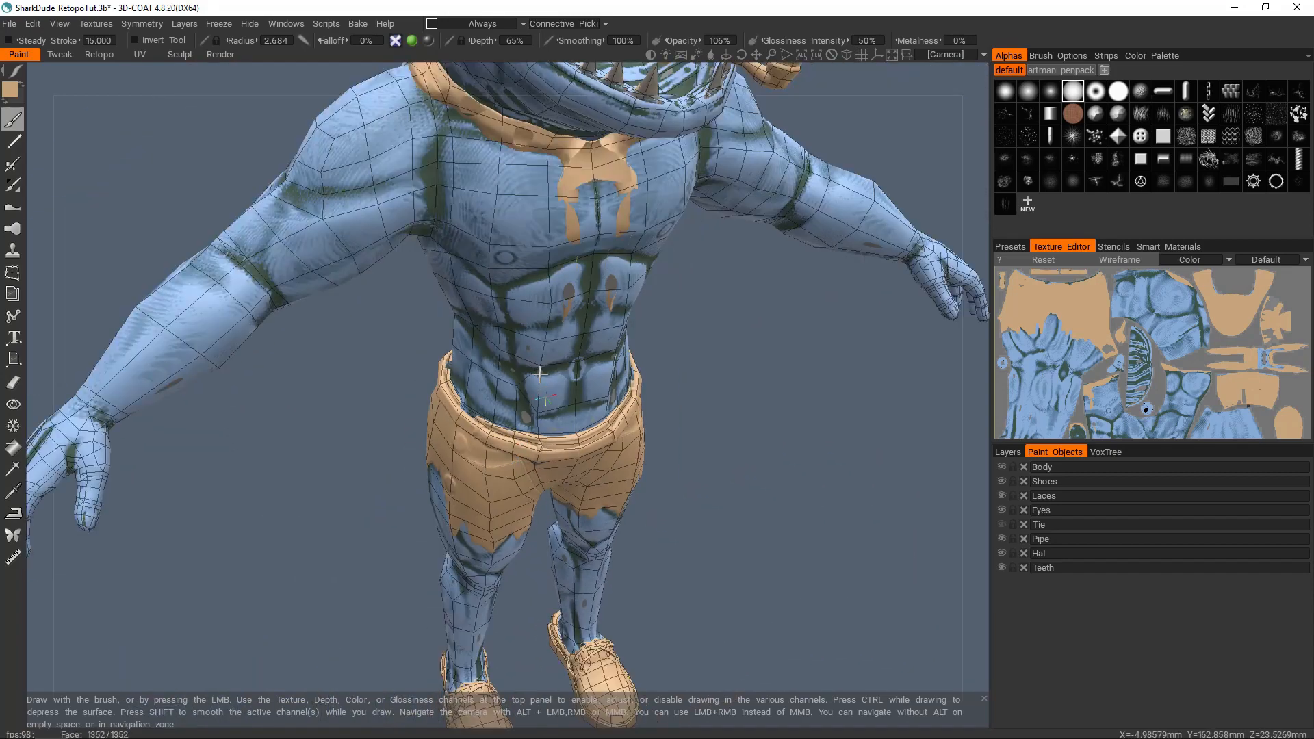
pyautogui.scroll(-4, 540, 374)
pyautogui.scroll(3, 524, 255)
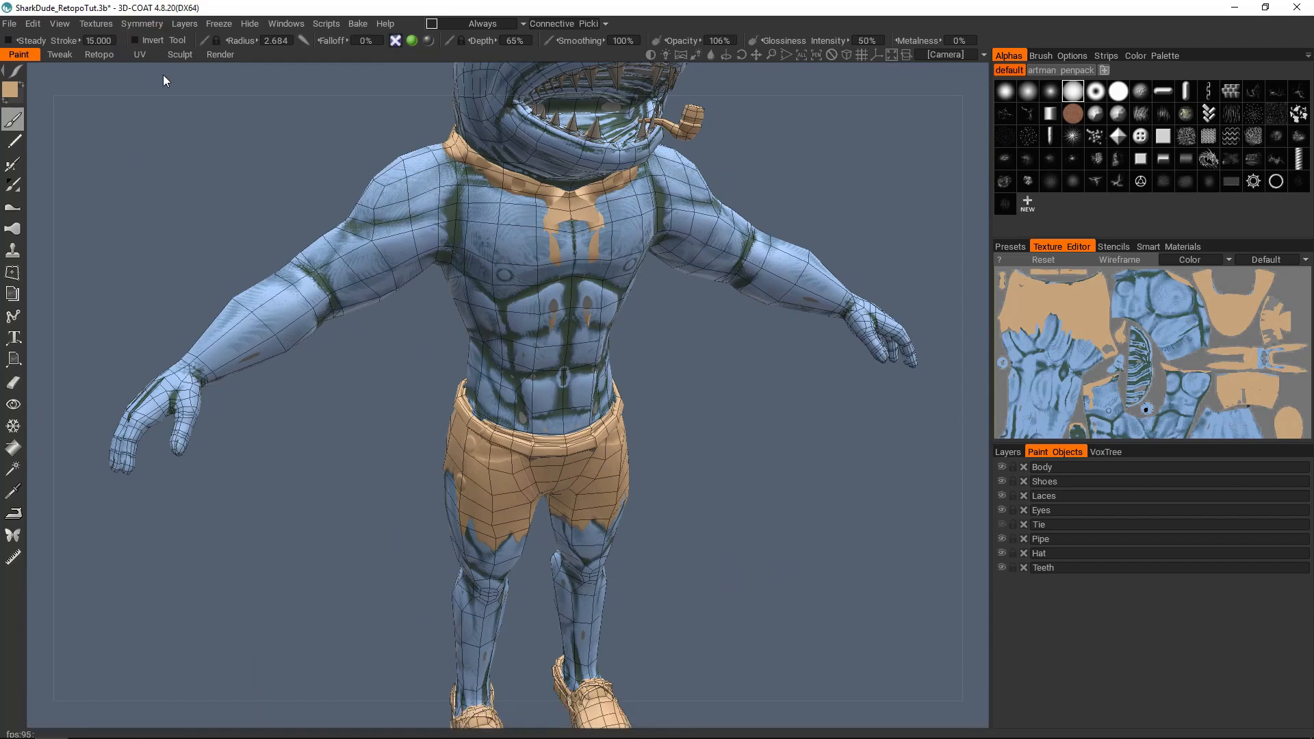
# Step: Return to the Retopo room and select the Body sculpt layer and the matching Body retopo object
pyautogui.click(96, 55)
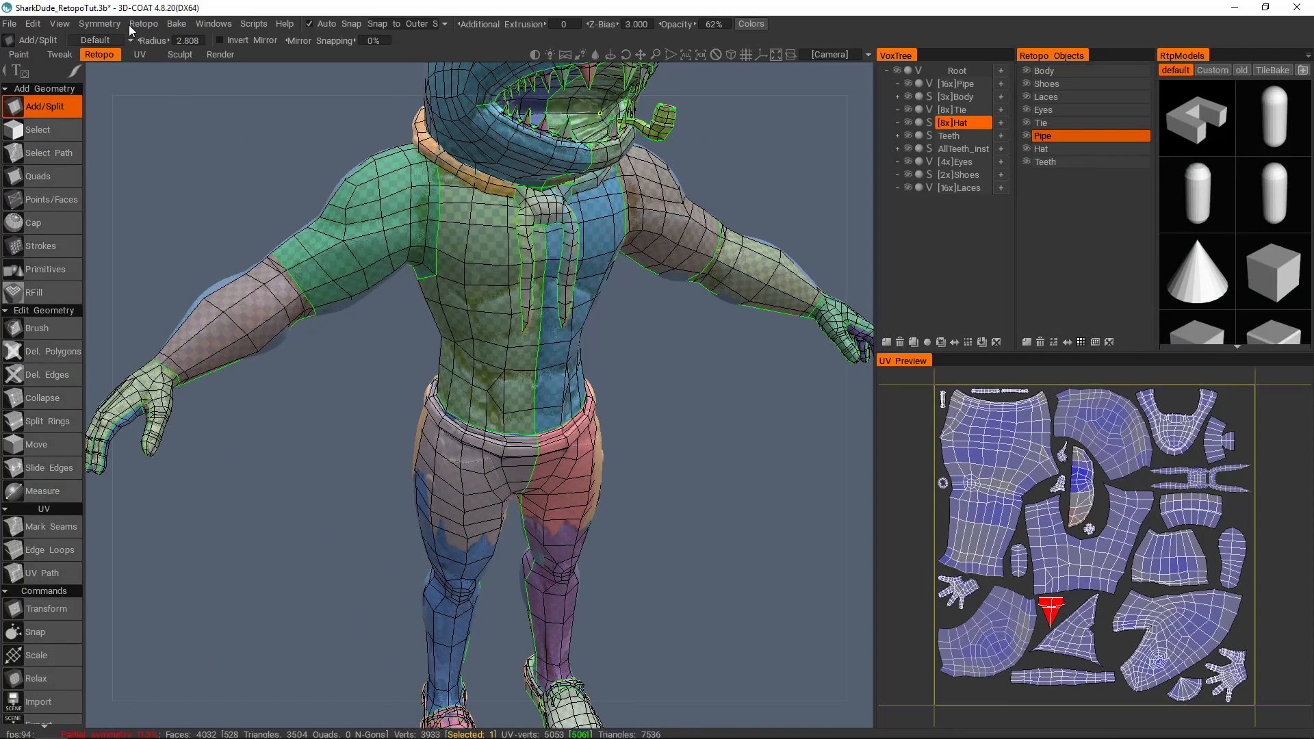
pyautogui.click(177, 23)
pyautogui.moveTo(247, 152); pyautogui.dragTo(313, 217, button='middle')
pyautogui.scroll(-3, 724, 240)
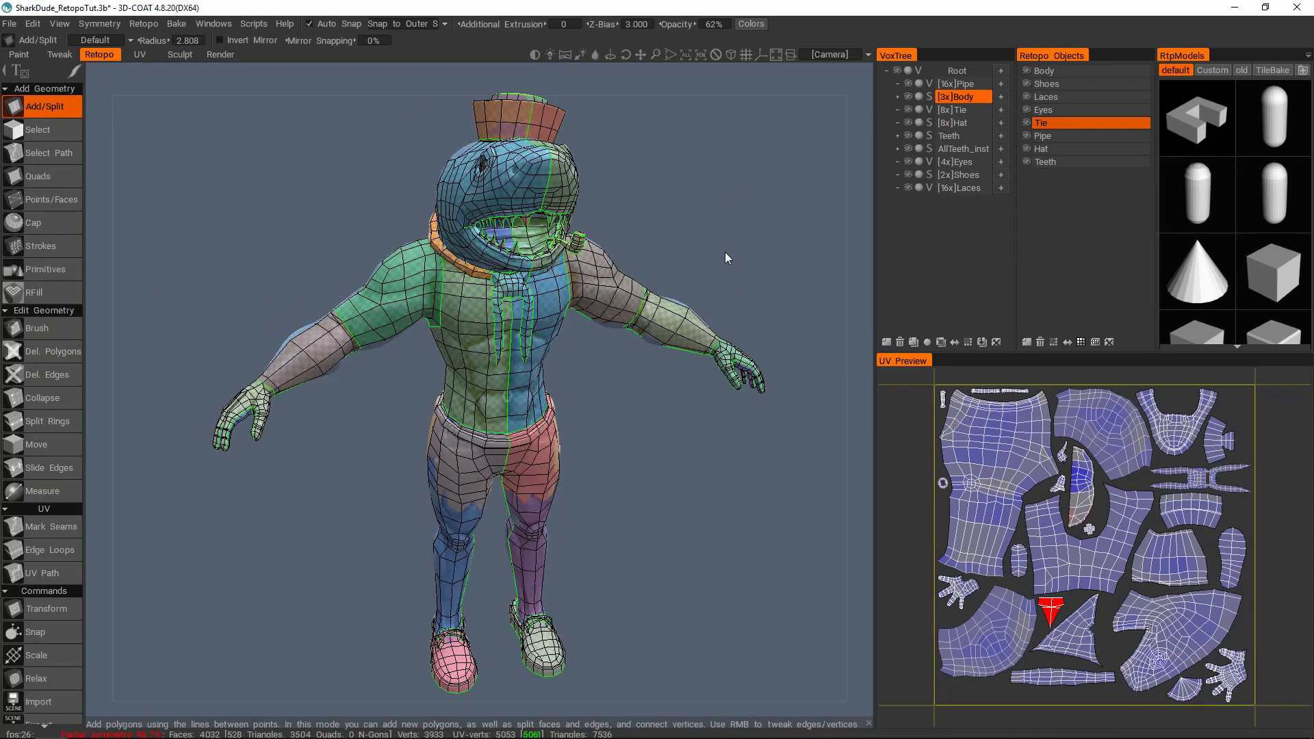
pyautogui.moveTo(728, 232); pyautogui.dragTo(636, 211)
pyautogui.click(214, 24)
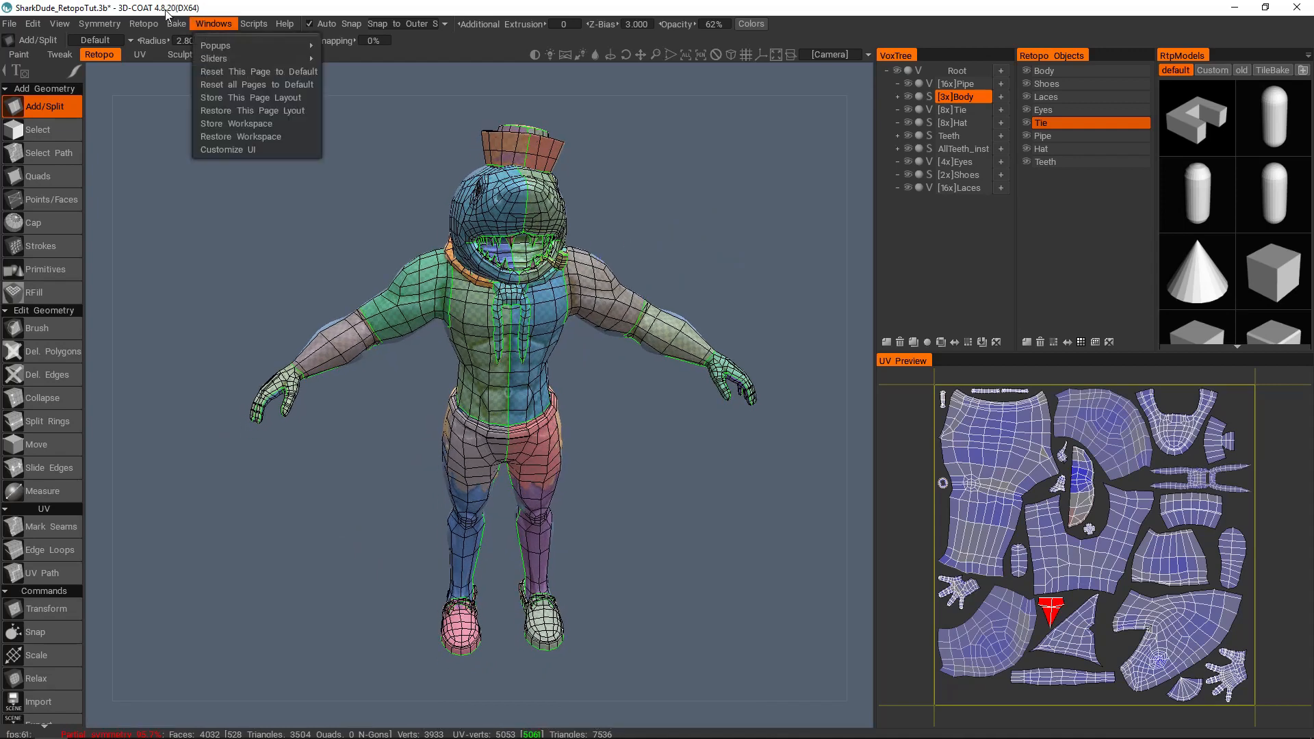
pyautogui.moveTo(177, 24)
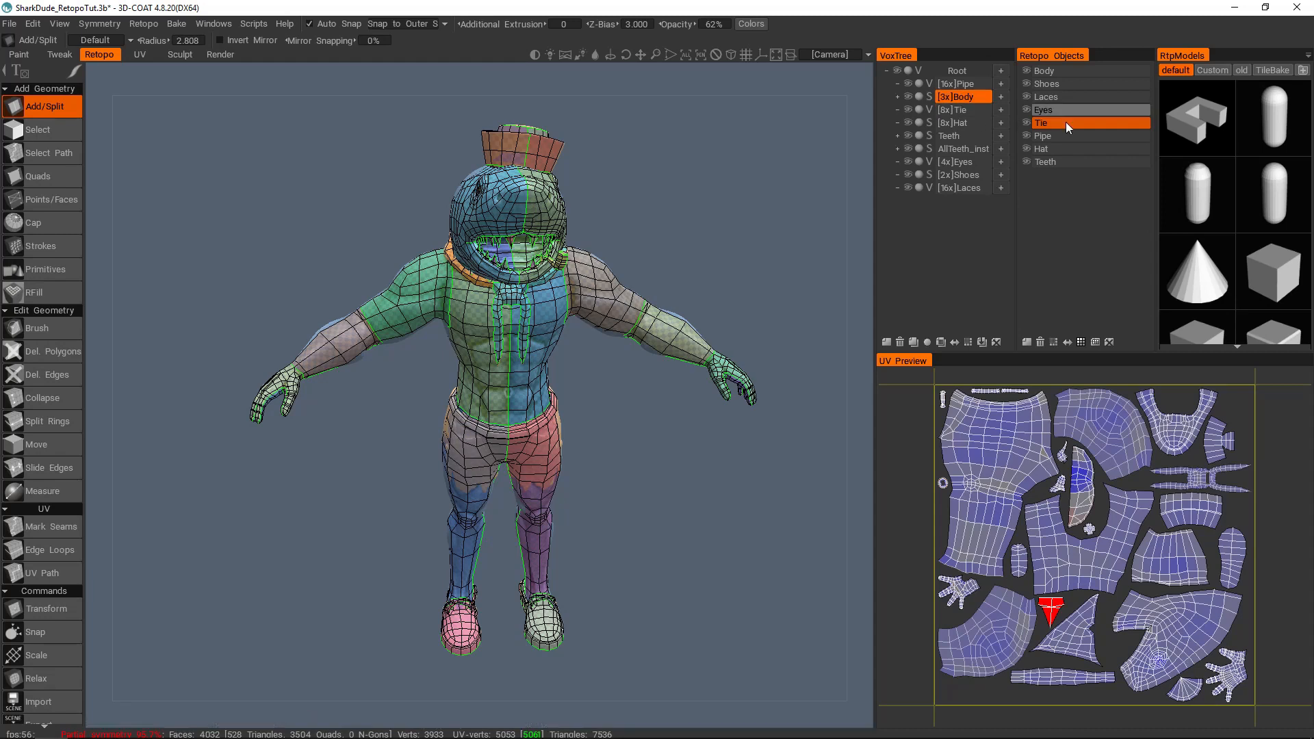
pyautogui.click(1067, 74)
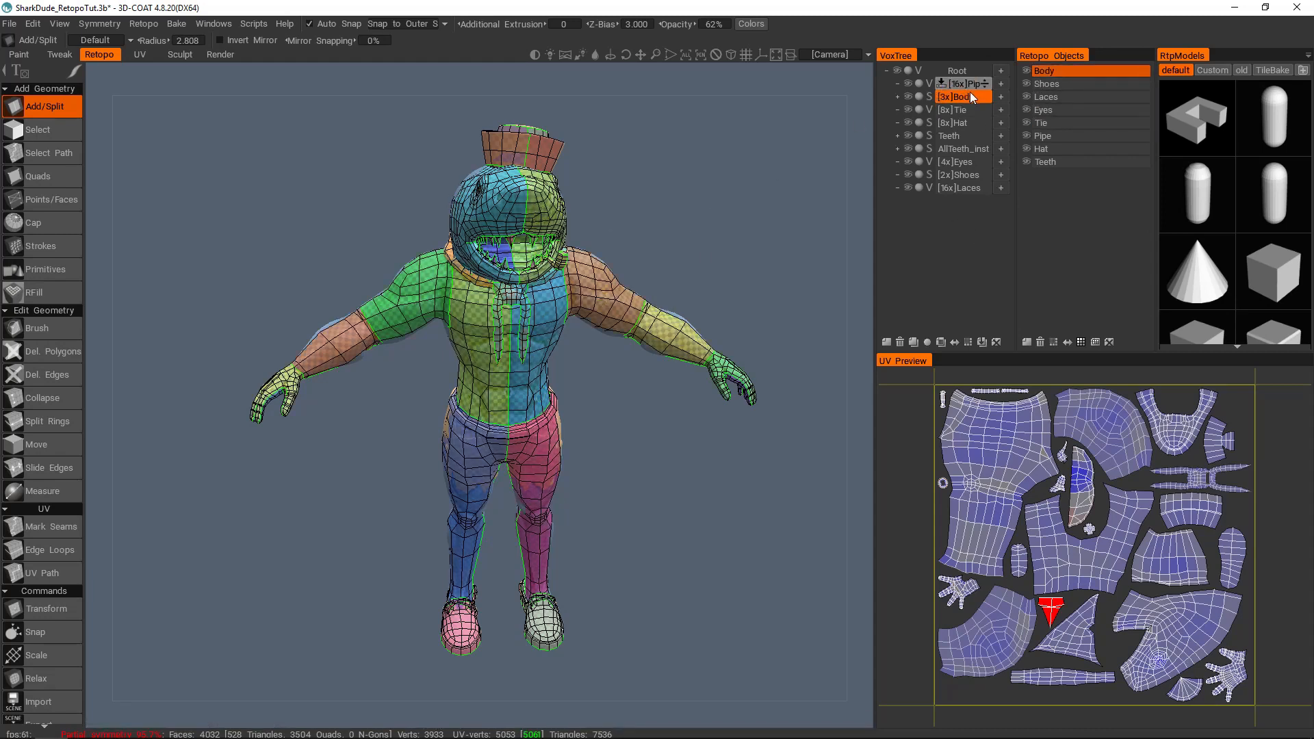
pyautogui.moveTo(411, 166); pyautogui.dragTo(570, 243)
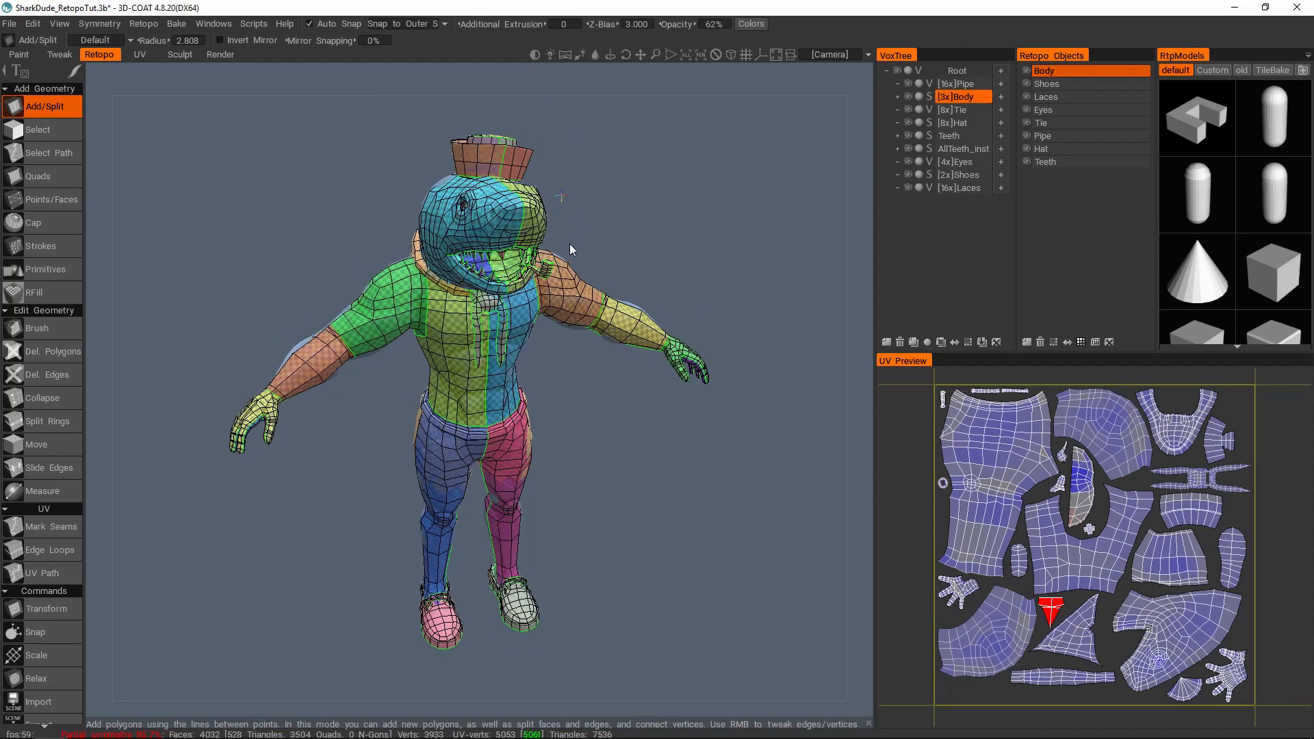
# Step: Open the scan depth settings for baking with Normal Map (Per-Pixel) and move the dialog away from the character
pyautogui.click(176, 24)
pyautogui.click(211, 162)
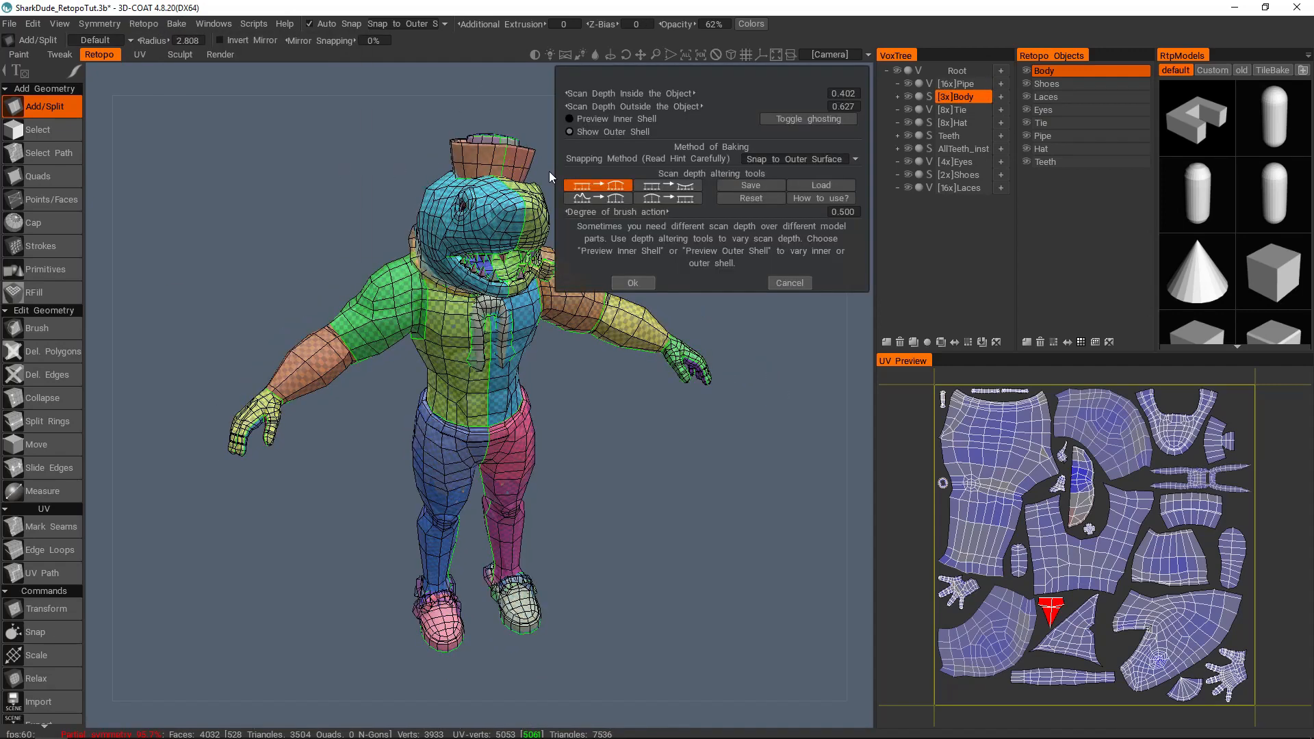
pyautogui.moveTo(723, 74); pyautogui.dragTo(752, 79)
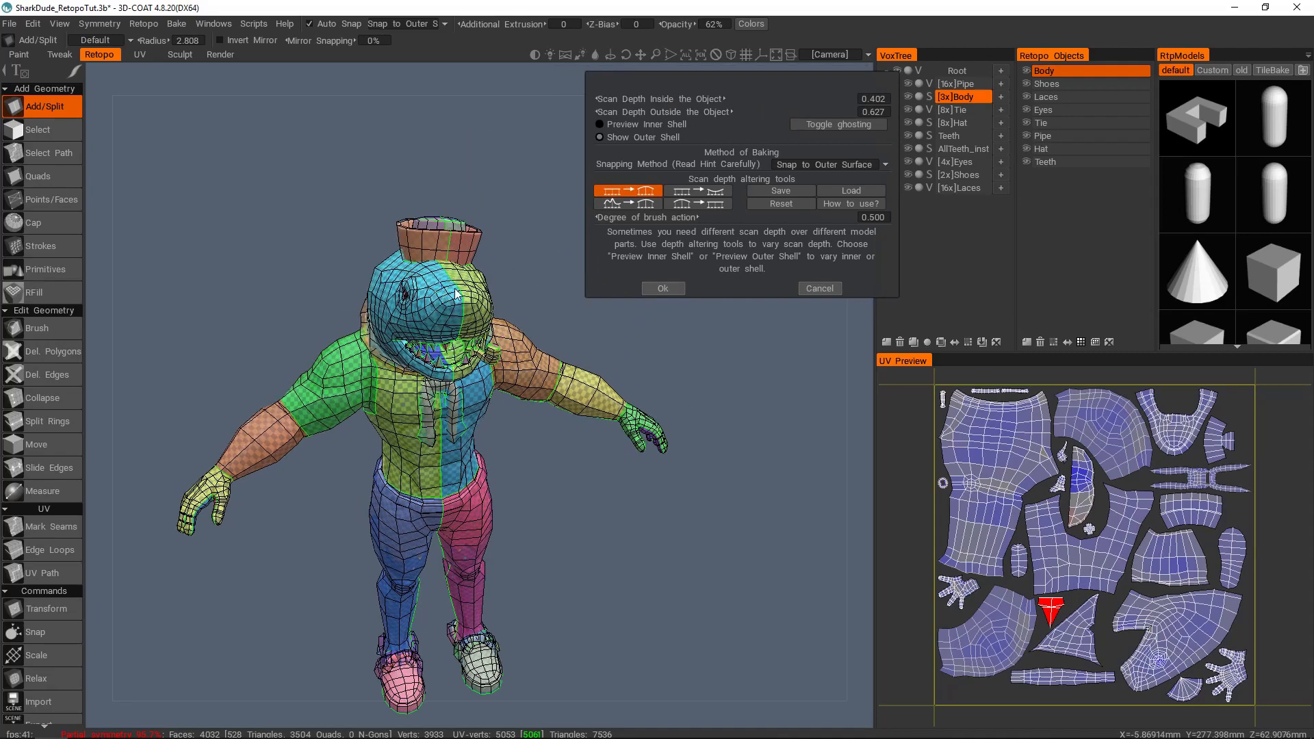
# Step: Compare the inner shell and outer shell previews around the whole character
pyautogui.click(622, 124)
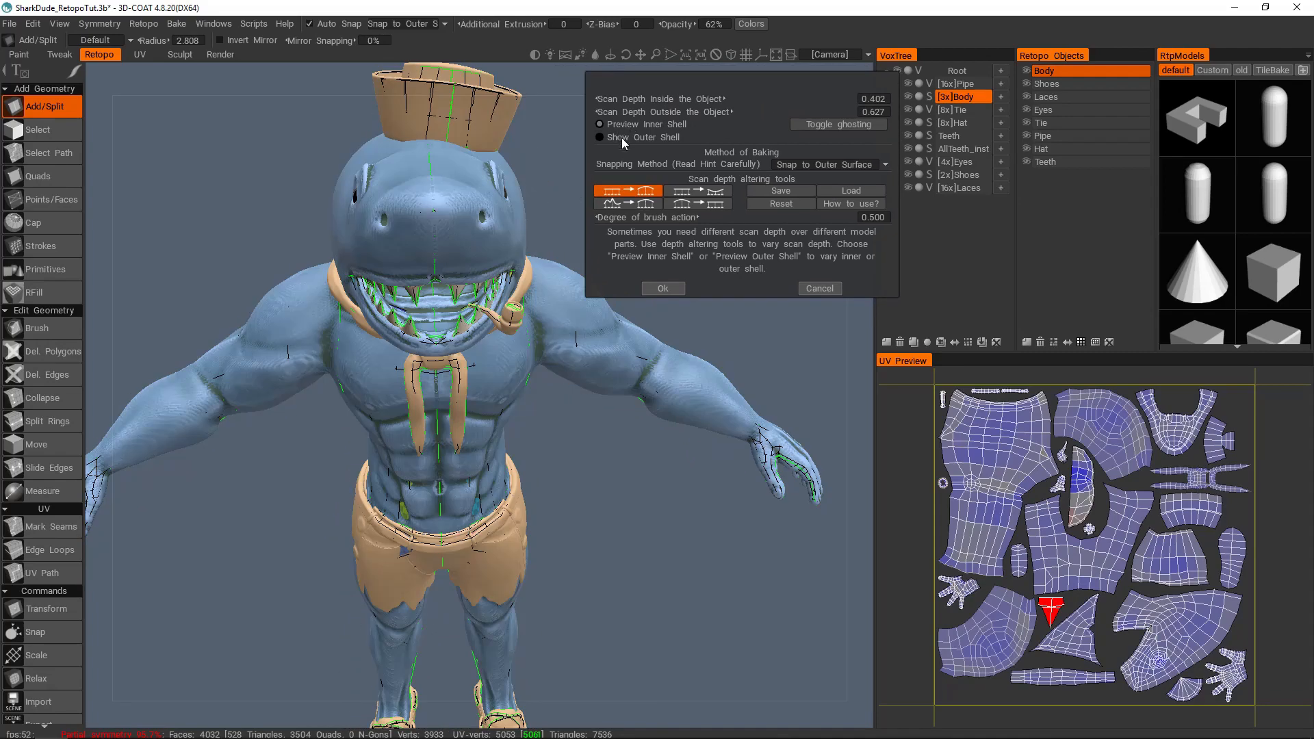
pyautogui.click(622, 137)
pyautogui.click(623, 126)
pyautogui.moveTo(458, 257); pyautogui.dragTo(481, 228, button='middle')
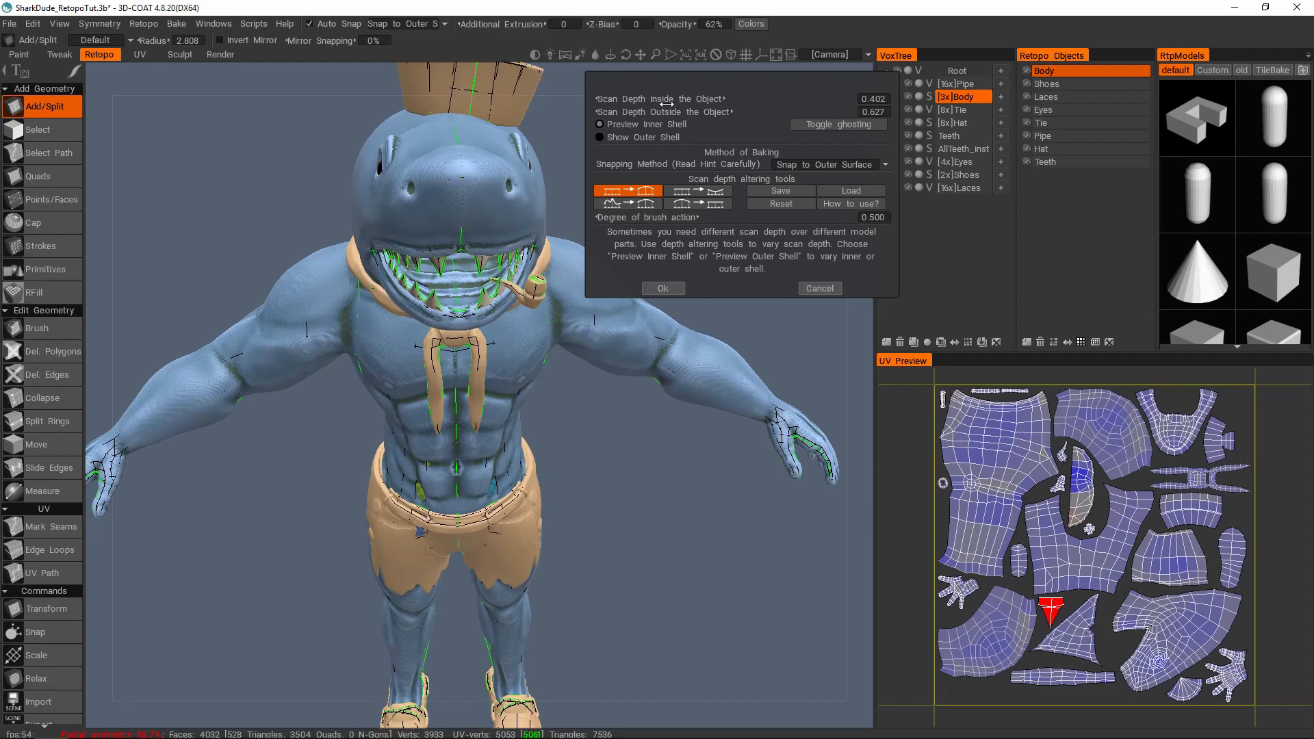
pyautogui.click(619, 130)
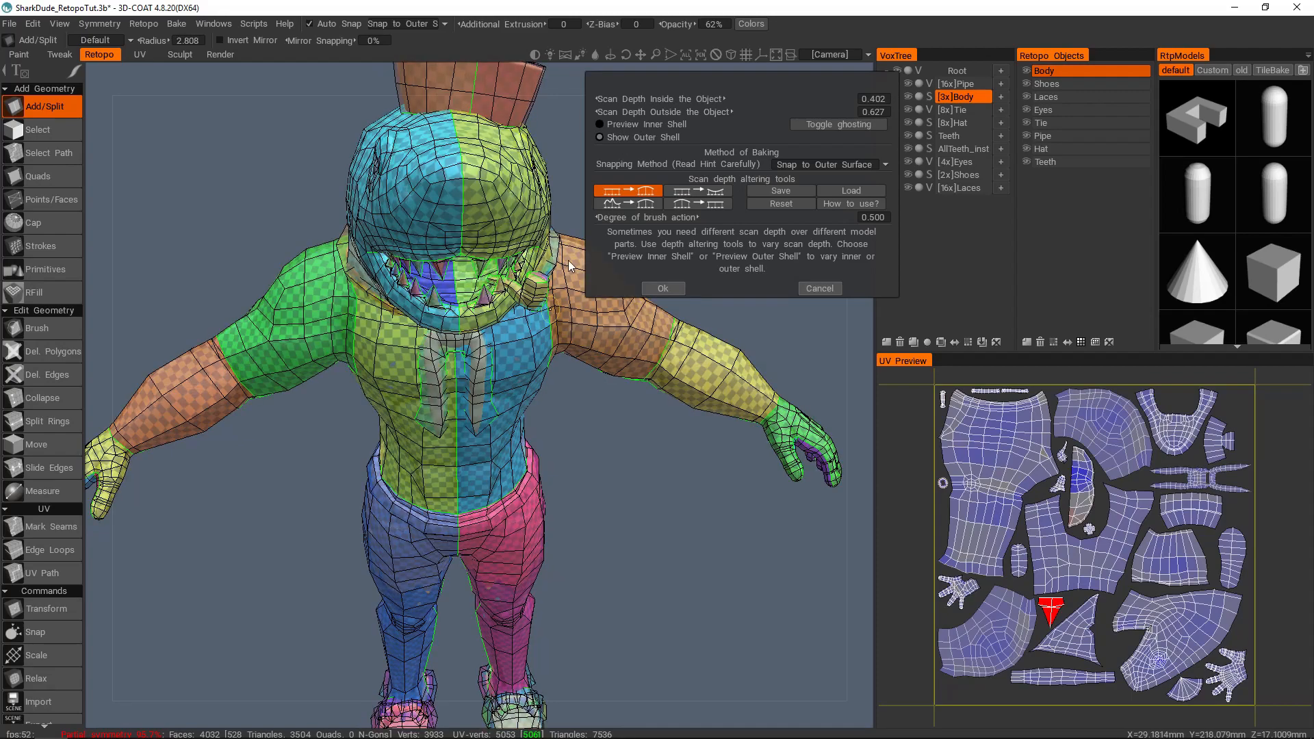
pyautogui.moveTo(463, 408); pyautogui.dragTo(483, 314, button='middle')
pyautogui.moveTo(367, 265); pyautogui.dragTo(364, 298, button='middle')
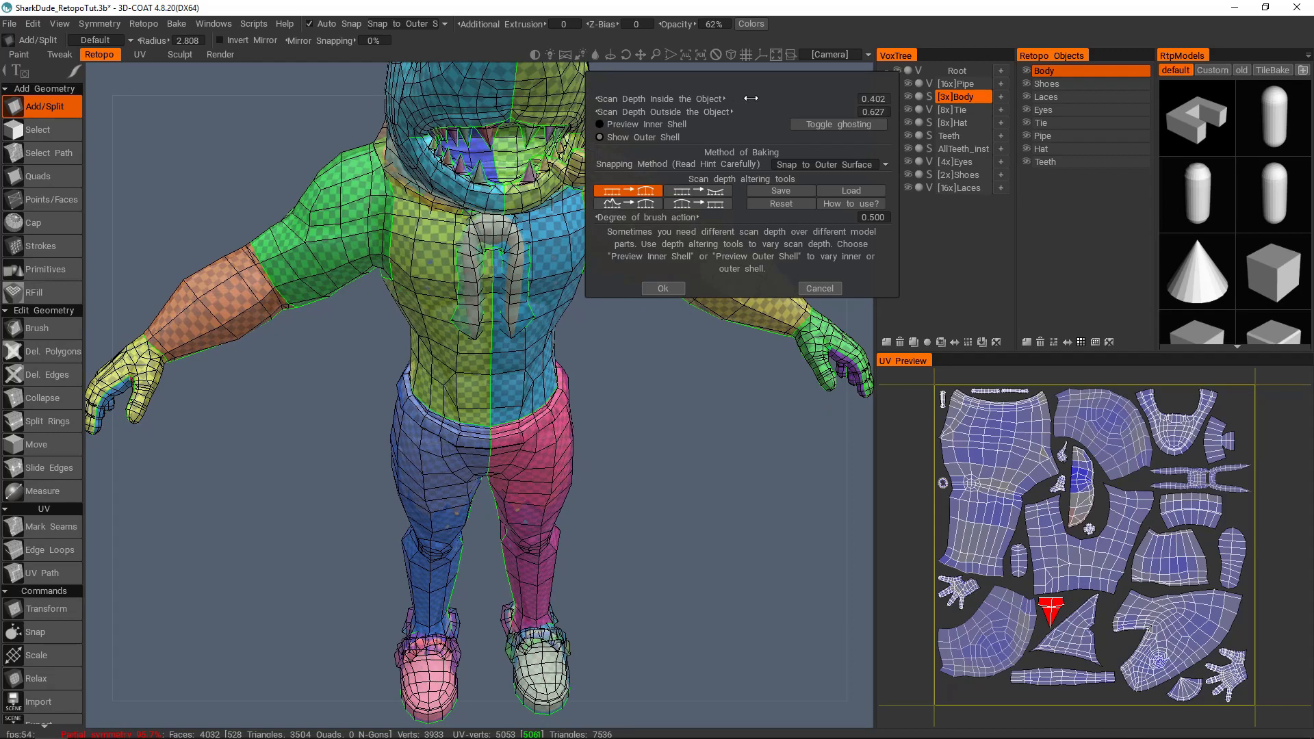
# Step: Preview the inner shell and adjust Scan Depth Inside the Object to 0.395
pyautogui.click(646, 125)
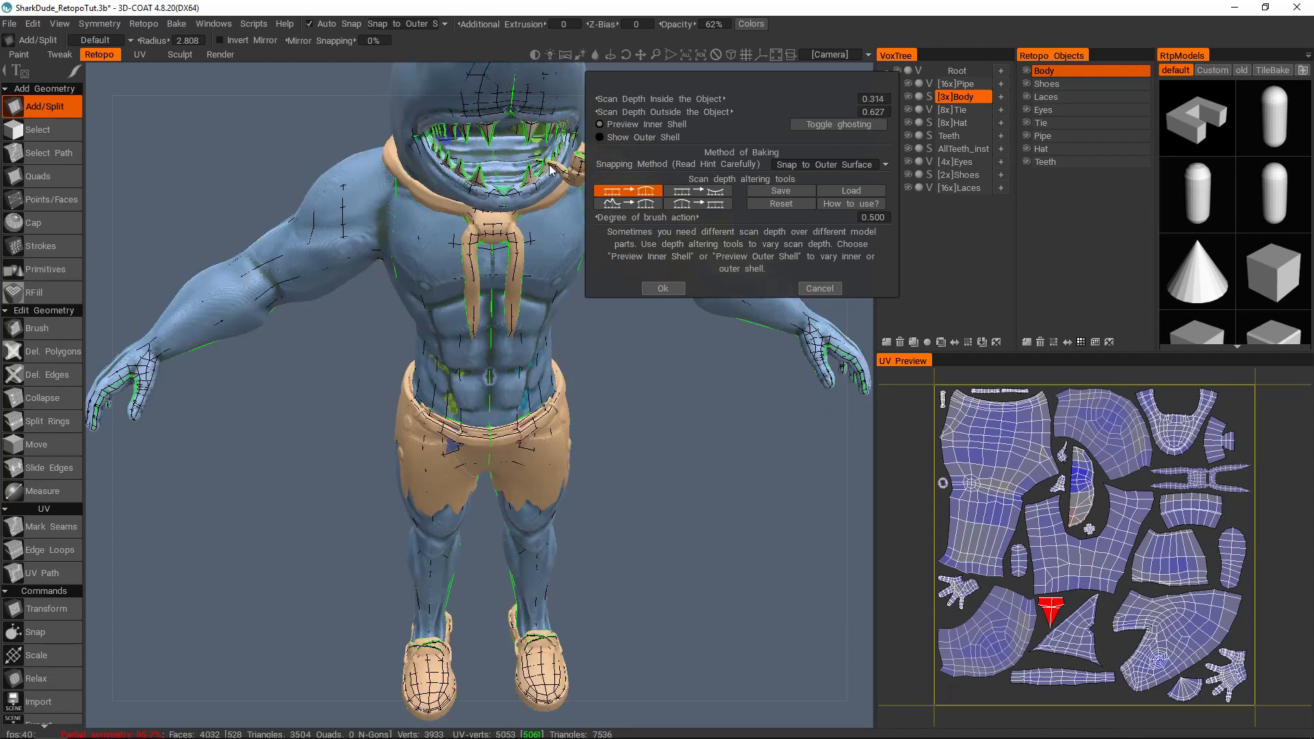
pyautogui.moveTo(557, 171); pyautogui.dragTo(560, 260, button='middle')
pyautogui.moveTo(713, 98)
pyautogui.mouseDown()
pyautogui.moveTo(684, 99)
pyautogui.moveTo(767, 99)
pyautogui.mouseUp()
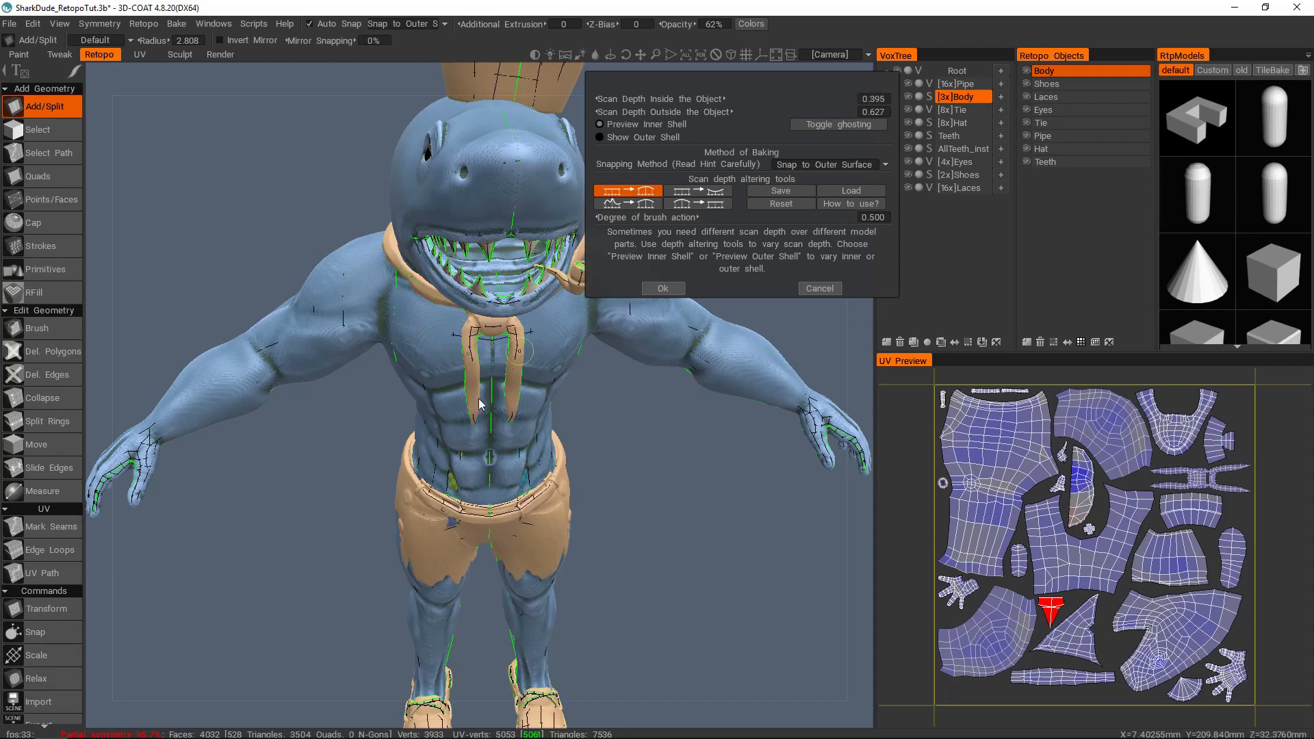
pyautogui.moveTo(471, 454); pyautogui.dragTo(469, 420, button='middle')
pyautogui.keyDown('alt'); pyautogui.moveTo(482, 354); pyautogui.dragTo(497, 350); pyautogui.keyUp('alt')
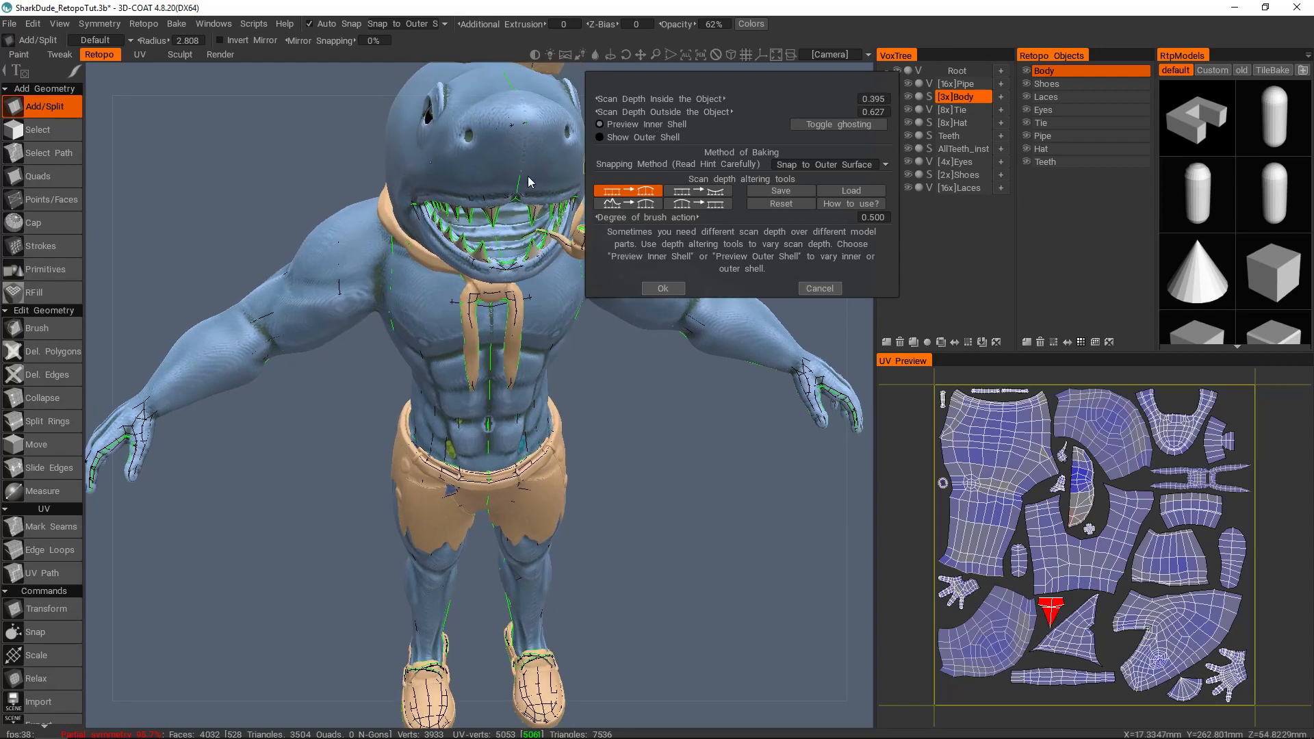
# Step: Increase Scan Depth Inside the Object to 1.216 while checking the inner shell on the torso, legs and shoes
pyautogui.keyDown('alt'); pyautogui.moveTo(510, 136); pyautogui.dragTo(461, 219, button='middle'); pyautogui.keyUp('alt')
pyautogui.keyDown('alt'); pyautogui.moveTo(461, 220); pyautogui.dragTo(610, 164); pyautogui.keyUp('alt')
pyautogui.moveTo(700, 99); pyautogui.dragTo(711, 99)
pyautogui.keyDown('alt'); pyautogui.moveTo(360, 451); pyautogui.dragTo(417, 259, button='middle'); pyautogui.keyUp('alt')
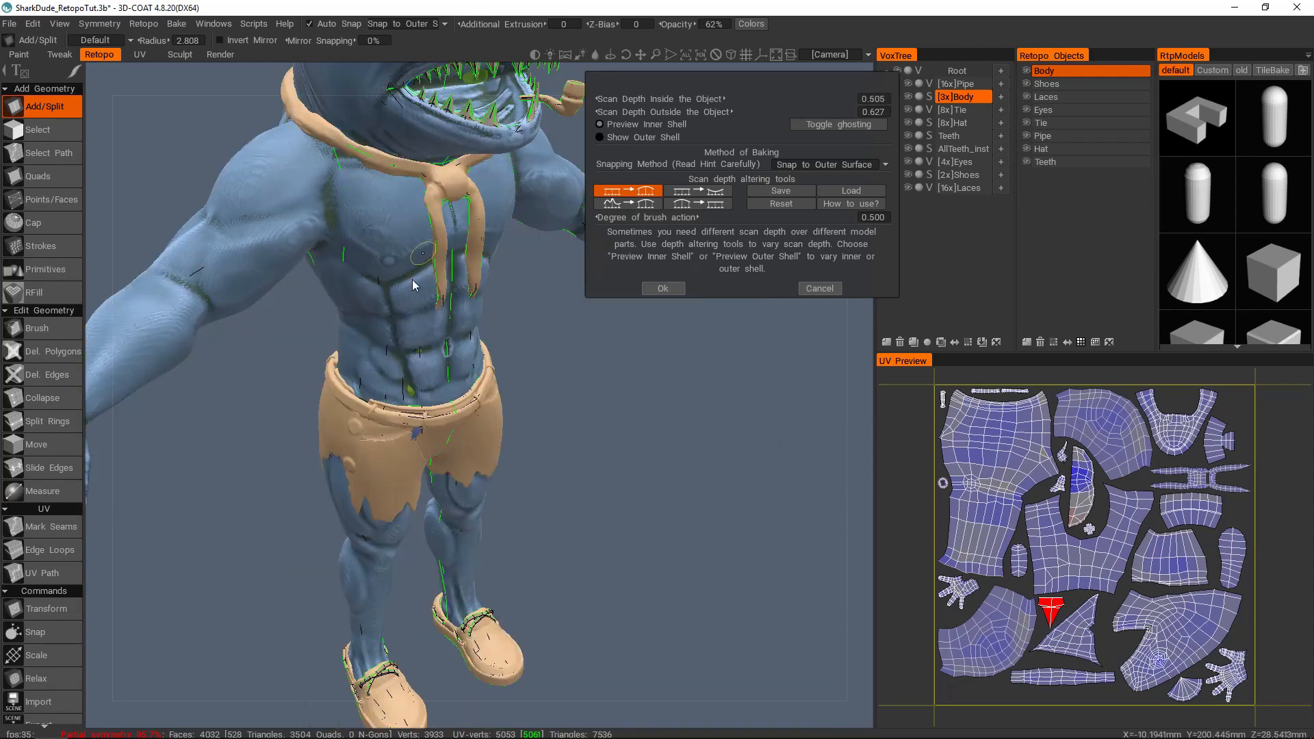
pyautogui.moveTo(717, 96); pyautogui.dragTo(778, 95)
pyautogui.keyDown('alt'); pyautogui.moveTo(458, 476); pyautogui.dragTo(487, 219, button='middle'); pyautogui.keyUp('alt')
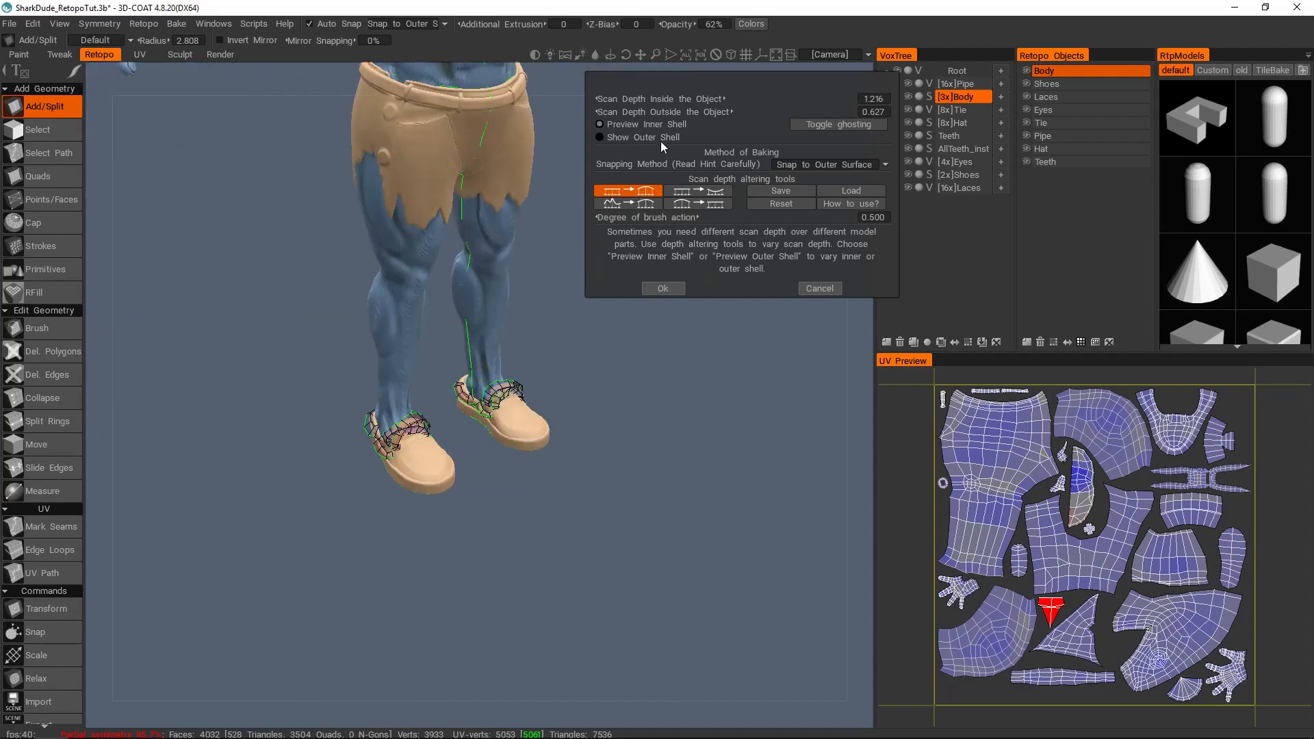
# Step: Show the outer shell and adjust Scan Depth Outside the Object to 0.593 while checking its coverage on the torso and legs
pyautogui.keyDown('alt'); pyautogui.moveTo(442, 327); pyautogui.dragTo(451, 382, button='middle'); pyautogui.keyUp('alt')
pyautogui.click(632, 136)
pyautogui.keyDown('alt'); pyautogui.moveTo(463, 229); pyautogui.dragTo(450, 386, button='middle'); pyautogui.keyUp('alt')
pyautogui.moveTo(723, 110)
pyautogui.mouseDown()
pyautogui.moveTo(699, 111)
pyautogui.moveTo(725, 115)
pyautogui.mouseUp()
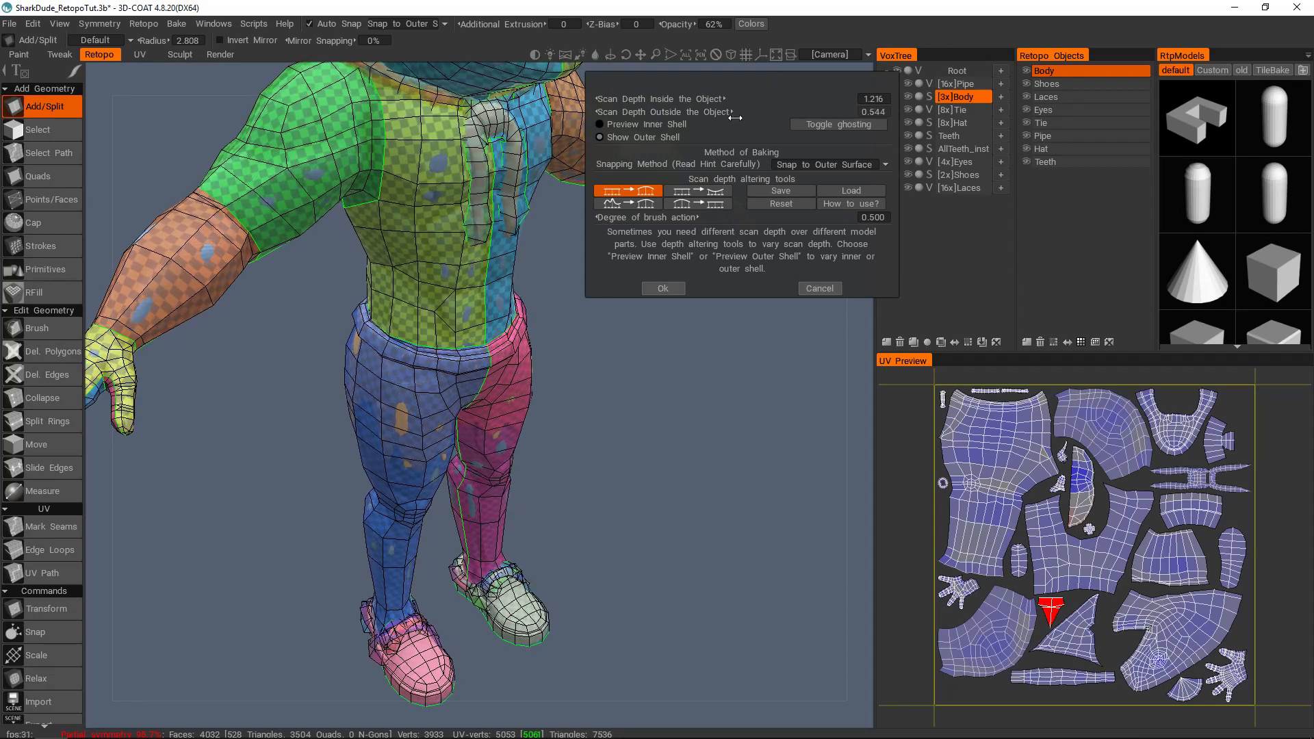
pyautogui.keyDown('alt'); pyautogui.moveTo(407, 341); pyautogui.dragTo(489, 189); pyautogui.keyUp('alt')
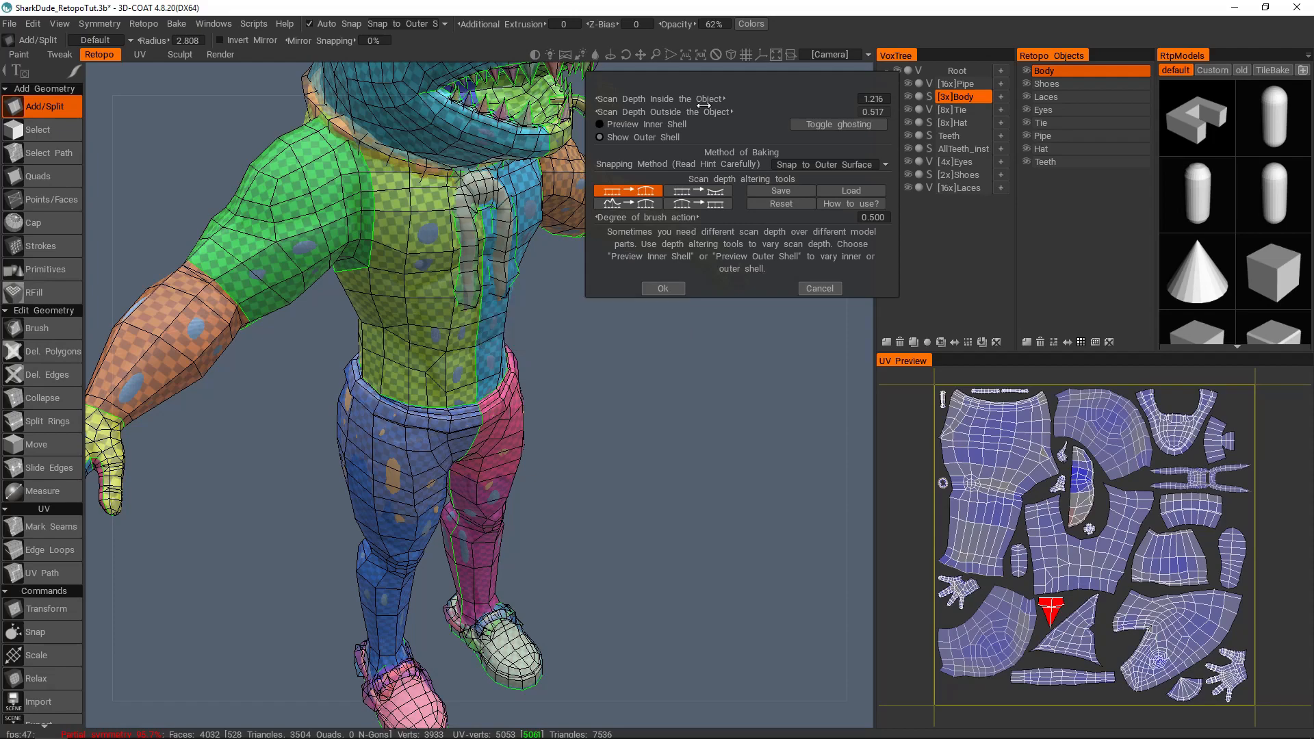
pyautogui.moveTo(707, 112); pyautogui.dragTo(728, 112)
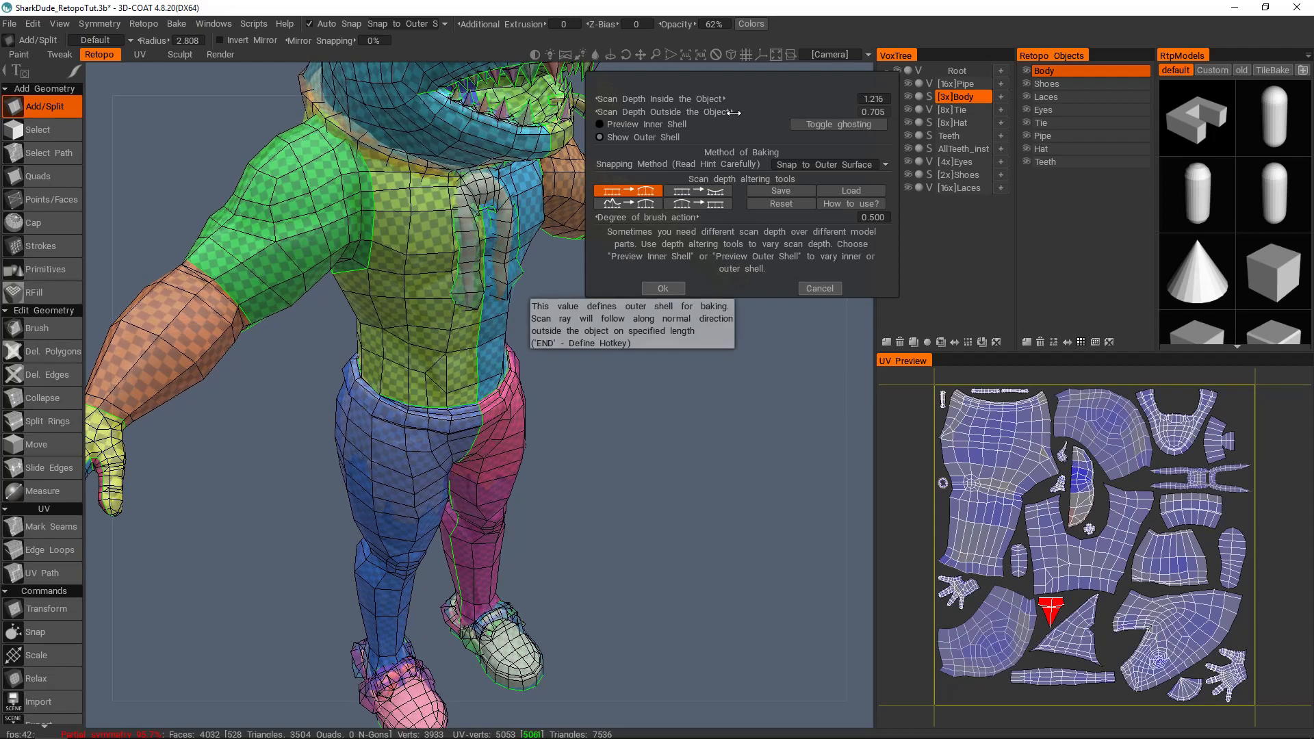
pyautogui.moveTo(721, 113); pyautogui.dragTo(724, 114)
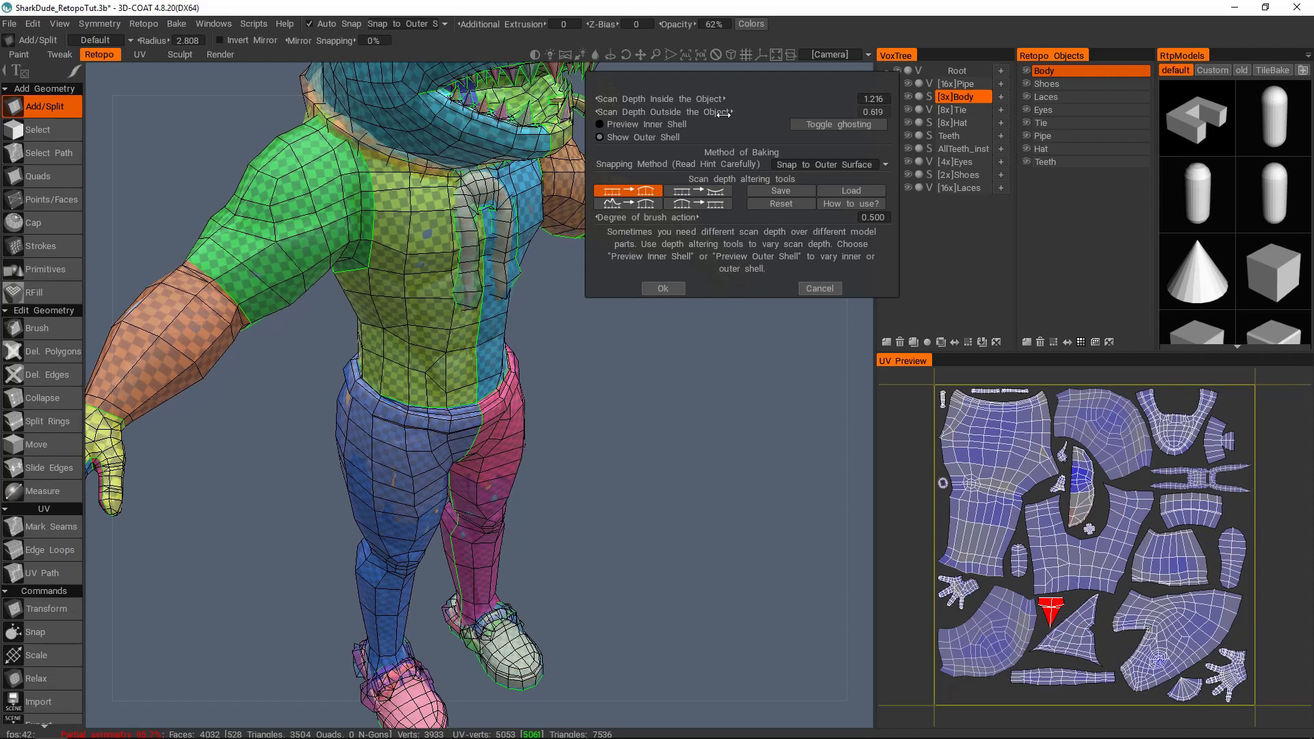
# Step: Examine how the outer shell covers the head, teeth, pipe and tie
pyautogui.moveTo(486, 286)
pyautogui.keyDown('alt'); pyautogui.mouseDown()
pyautogui.moveTo(473, 342)
pyautogui.moveTo(487, 306)
pyautogui.mouseUp(); pyautogui.keyUp('alt')
pyautogui.keyDown('alt'); pyautogui.moveTo(487, 306); pyautogui.dragTo(478, 272, button='right'); pyautogui.keyUp('alt')
pyautogui.keyDown('alt'); pyautogui.moveTo(477, 272); pyautogui.dragTo(506, 331, button='middle'); pyautogui.keyUp('alt')
pyautogui.keyDown('alt'); pyautogui.moveTo(506, 331); pyautogui.dragTo(436, 309); pyautogui.keyUp('alt')
pyautogui.keyDown('alt'); pyautogui.moveTo(524, 301); pyautogui.dragTo(532, 270); pyautogui.keyUp('alt')
pyautogui.keyDown('alt'); pyautogui.moveTo(531, 270); pyautogui.dragTo(495, 368, button='middle'); pyautogui.keyUp('alt')
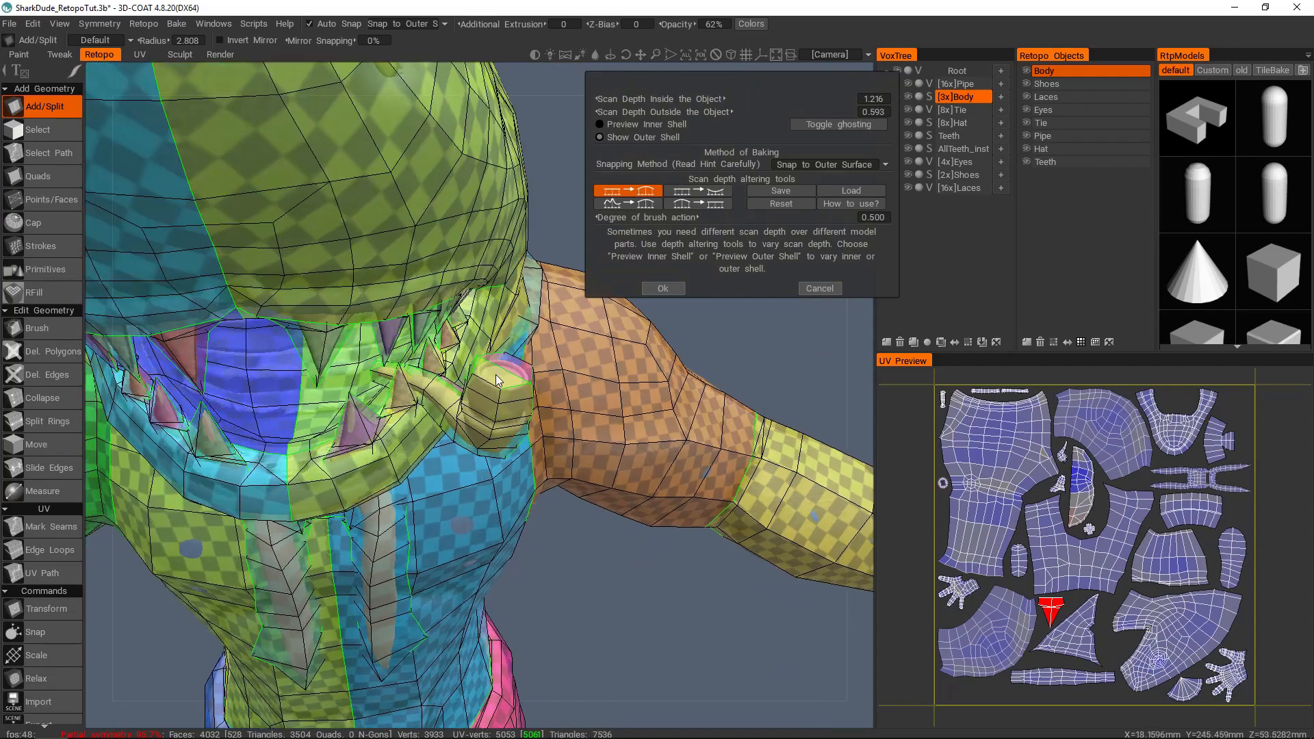
pyautogui.keyDown('alt'); pyautogui.moveTo(495, 368); pyautogui.dragTo(510, 371, button='right'); pyautogui.keyUp('alt')
pyautogui.keyDown('alt'); pyautogui.moveTo(511, 371); pyautogui.dragTo(474, 379); pyautogui.keyUp('alt')
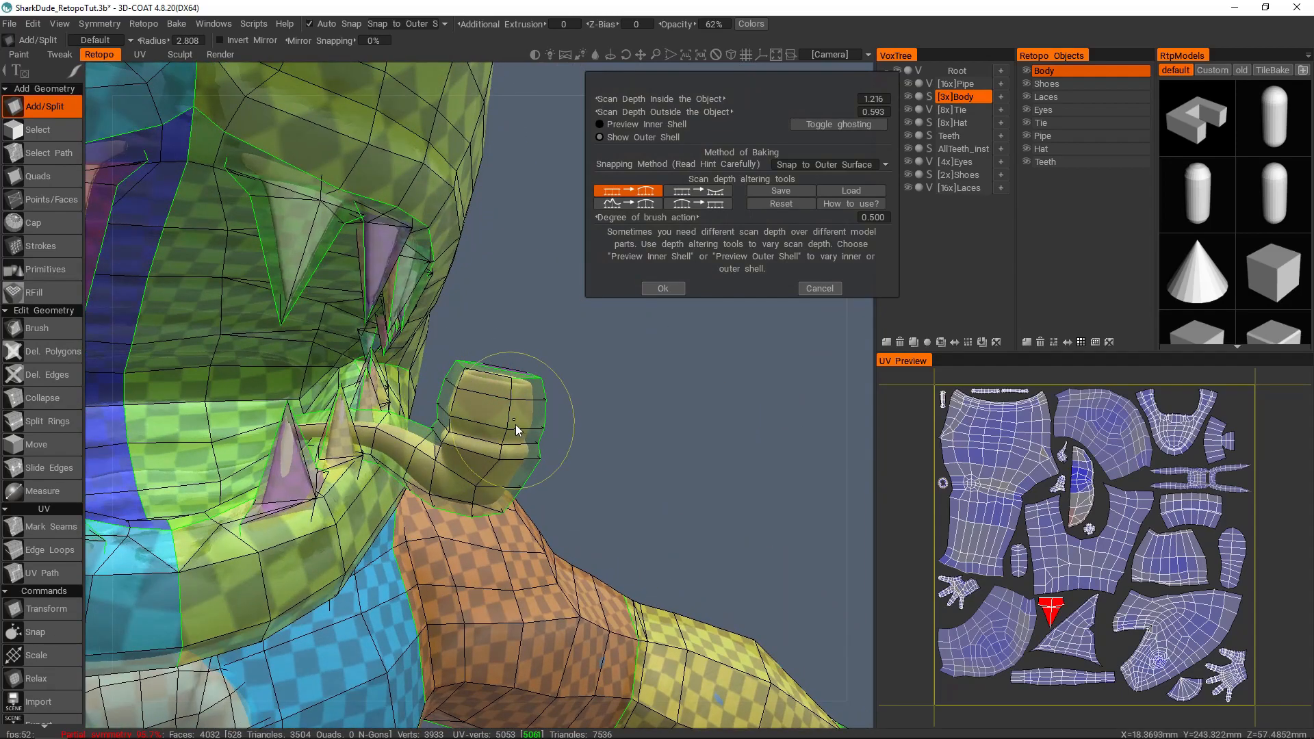
pyautogui.keyDown('alt'); pyautogui.moveTo(518, 428); pyautogui.dragTo(483, 442); pyautogui.keyUp('alt')
pyautogui.keyDown('alt'); pyautogui.moveTo(513, 401); pyautogui.dragTo(450, 333, button='right'); pyautogui.keyUp('alt')
pyautogui.keyDown('alt'); pyautogui.moveTo(450, 333); pyautogui.dragTo(451, 359); pyautogui.keyUp('alt')
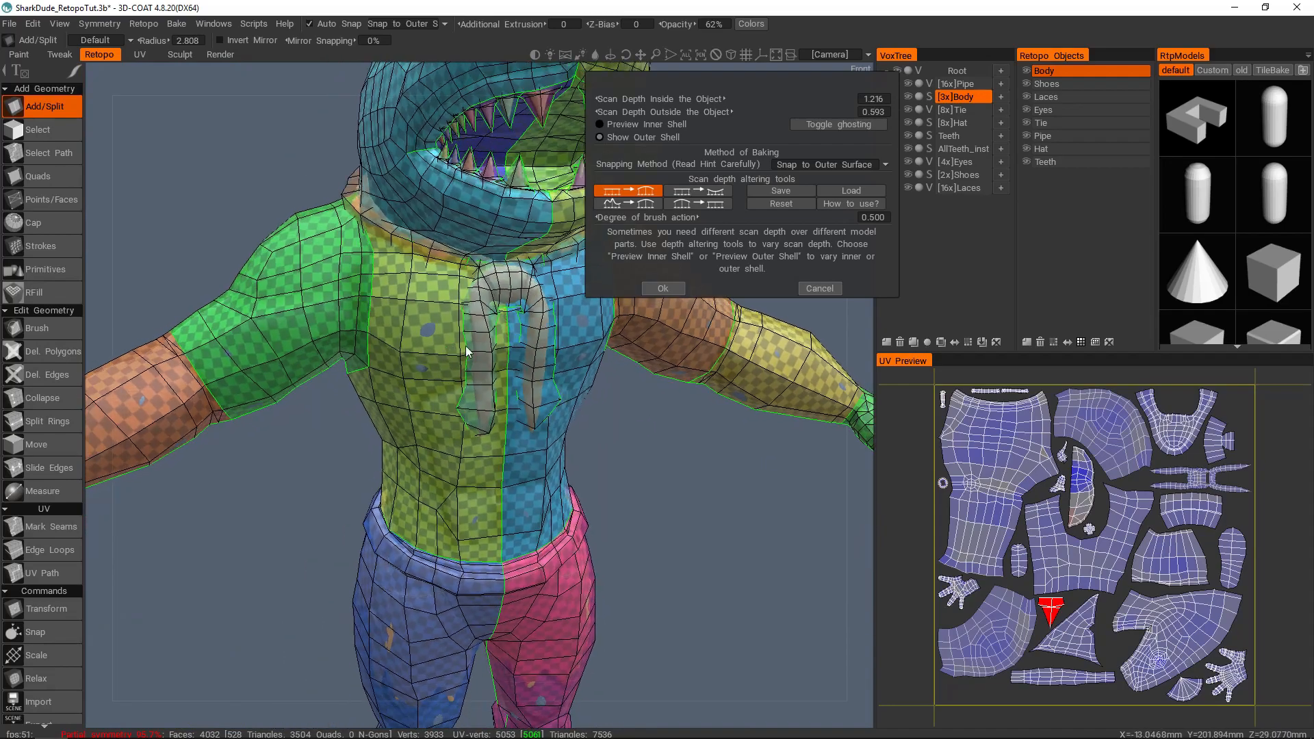
# Step: Increase Scan Depth Outside the Object to 0.733 and check the outer shell on the torso, legs and one shoe
pyautogui.moveTo(685, 112); pyautogui.dragTo(697, 111)
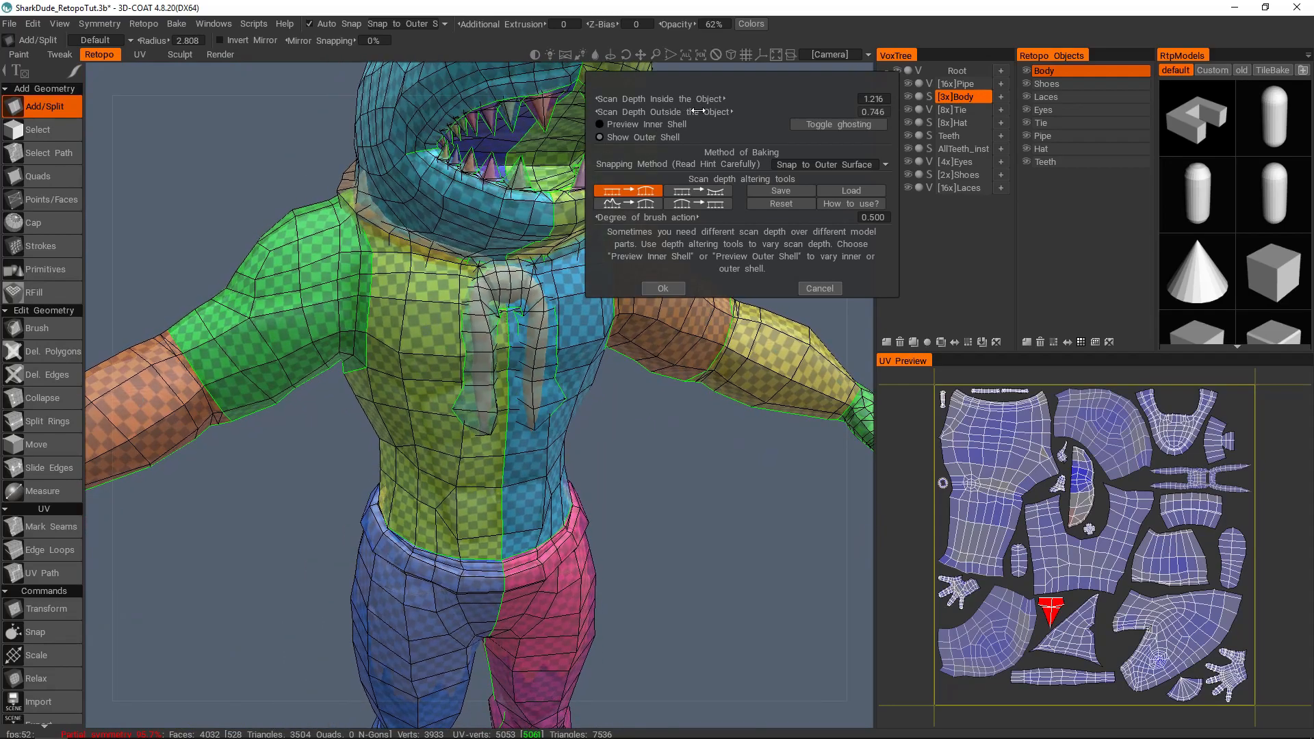
pyautogui.keyDown('alt'); pyautogui.moveTo(472, 506); pyautogui.dragTo(471, 268, button='middle'); pyautogui.keyUp('alt')
pyautogui.keyDown('alt'); pyautogui.moveTo(473, 328); pyautogui.dragTo(471, 394); pyautogui.keyUp('alt')
pyautogui.keyDown('alt'); pyautogui.moveTo(471, 394); pyautogui.dragTo(470, 478, button='right'); pyautogui.keyUp('alt')
pyautogui.keyDown('alt'); pyautogui.moveTo(470, 478); pyautogui.dragTo(472, 294); pyautogui.keyUp('alt')
pyautogui.keyDown('alt'); pyautogui.moveTo(463, 368); pyautogui.dragTo(530, 378); pyautogui.keyUp('alt')
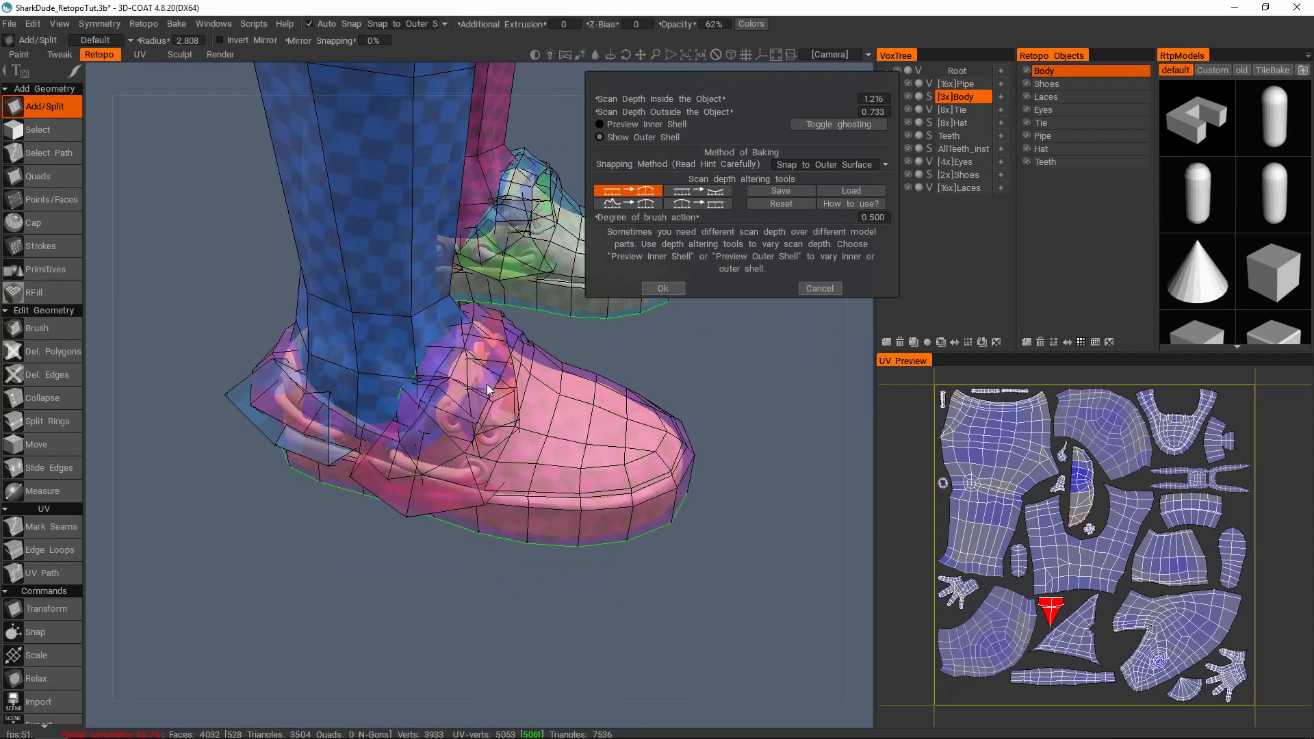
pyautogui.keyDown('alt'); pyautogui.moveTo(452, 409); pyautogui.dragTo(351, 431); pyautogui.keyUp('alt')
pyautogui.keyDown('alt'); pyautogui.moveTo(351, 431); pyautogui.dragTo(493, 377, button='right'); pyautogui.keyUp('alt')
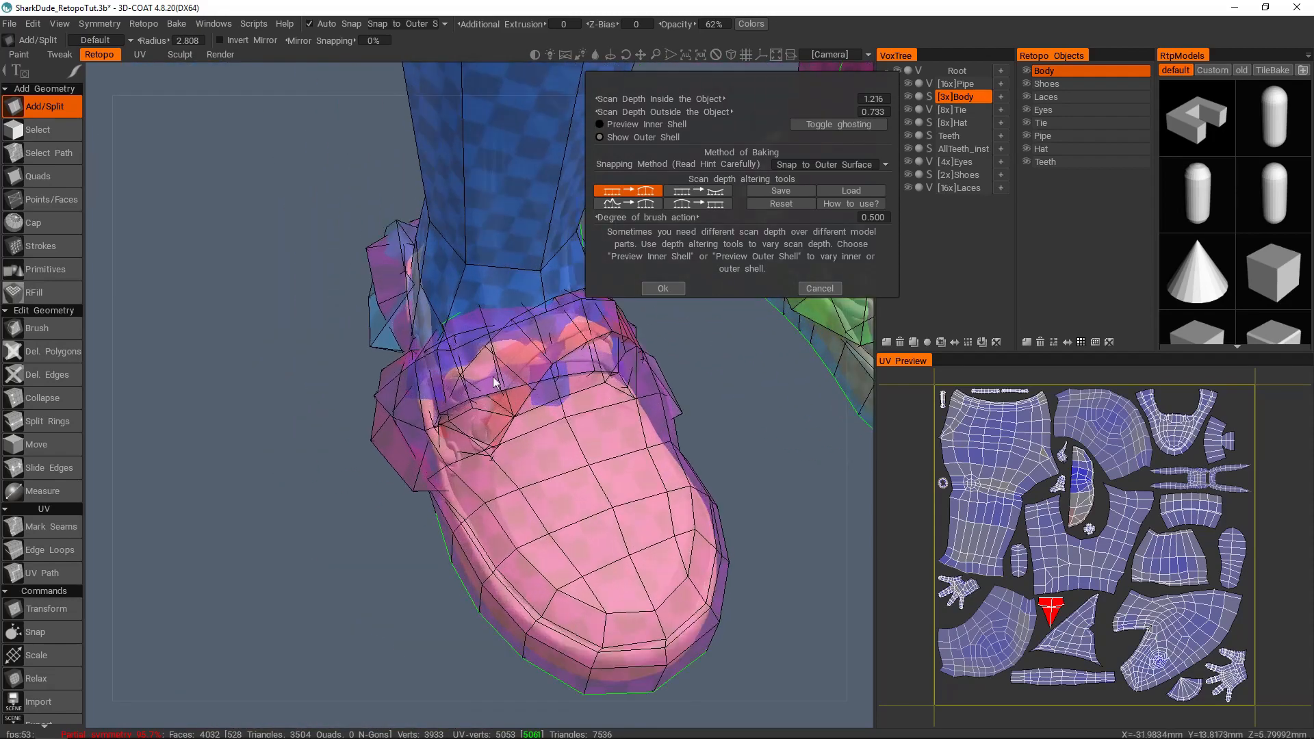
pyautogui.keyDown('alt'); pyautogui.moveTo(488, 408); pyautogui.dragTo(314, 424); pyautogui.keyUp('alt')
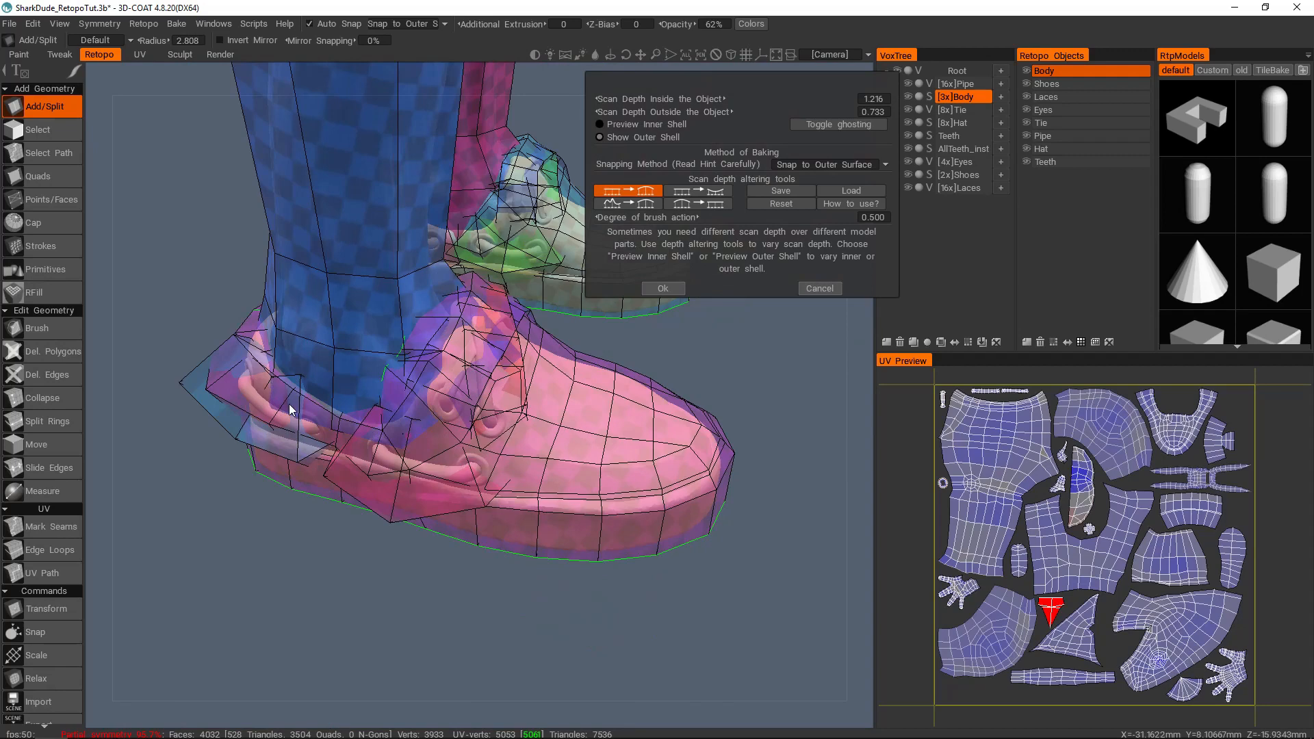
pyautogui.keyDown('alt'); pyautogui.moveTo(503, 378); pyautogui.dragTo(515, 343); pyautogui.keyUp('alt')
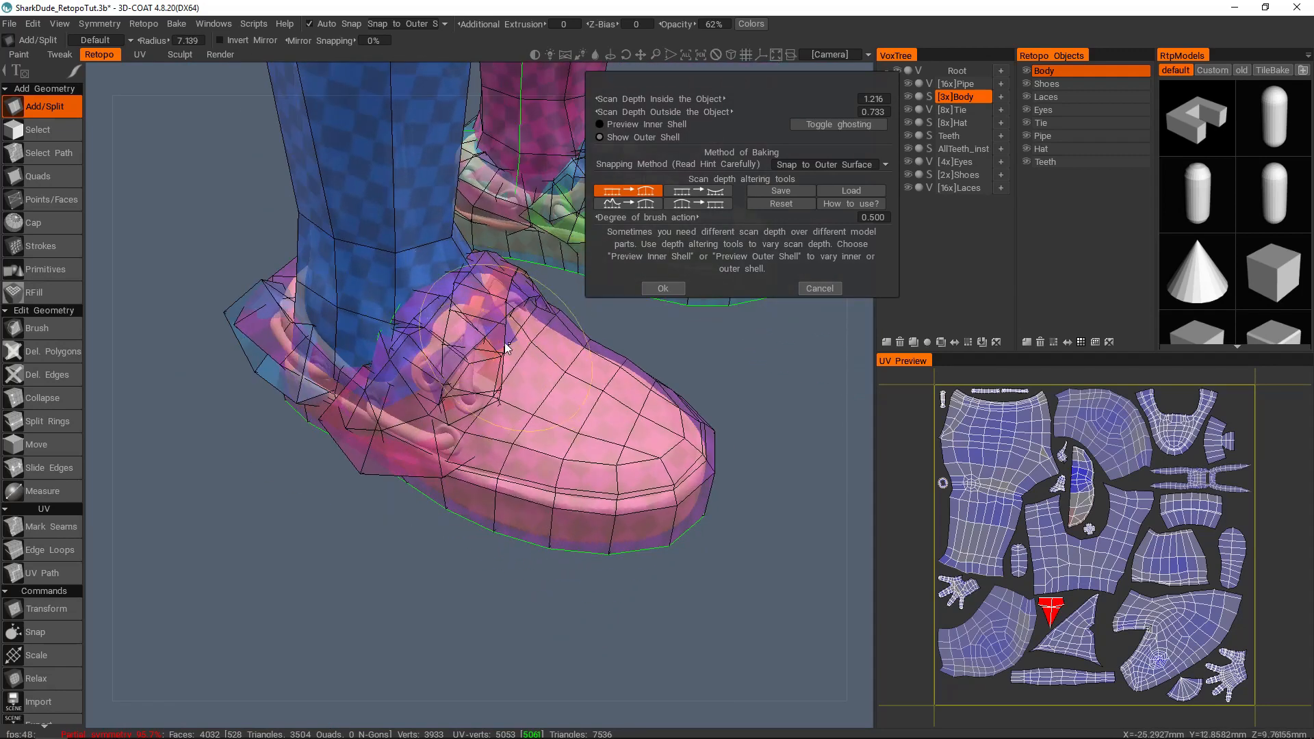
# Step: Inspect the outer shell between both shoes and over the whole character, and cancel the scan depth settings
pyautogui.press('Escape')
pyautogui.moveTo(489, 319)
pyautogui.mouseDown()
pyautogui.moveTo(470, 388)
pyautogui.moveTo(414, 434)
pyautogui.moveTo(359, 430)
pyautogui.moveTo(425, 445)
pyautogui.moveTo(306, 388)
pyautogui.moveTo(262, 328)
pyautogui.moveTo(278, 302)
pyautogui.mouseUp()
pyautogui.keyDown('alt'); pyautogui.moveTo(361, 335); pyautogui.dragTo(512, 346); pyautogui.keyUp('alt')
pyautogui.moveTo(448, 331)
pyautogui.mouseDown()
pyautogui.moveTo(419, 364)
pyautogui.moveTo(475, 350)
pyautogui.moveTo(444, 391)
pyautogui.moveTo(381, 352)
pyautogui.moveTo(490, 340)
pyautogui.mouseUp()
pyautogui.moveTo(380, 389)
pyautogui.mouseDown()
pyautogui.moveTo(363, 392)
pyautogui.moveTo(535, 356)
pyautogui.mouseUp()
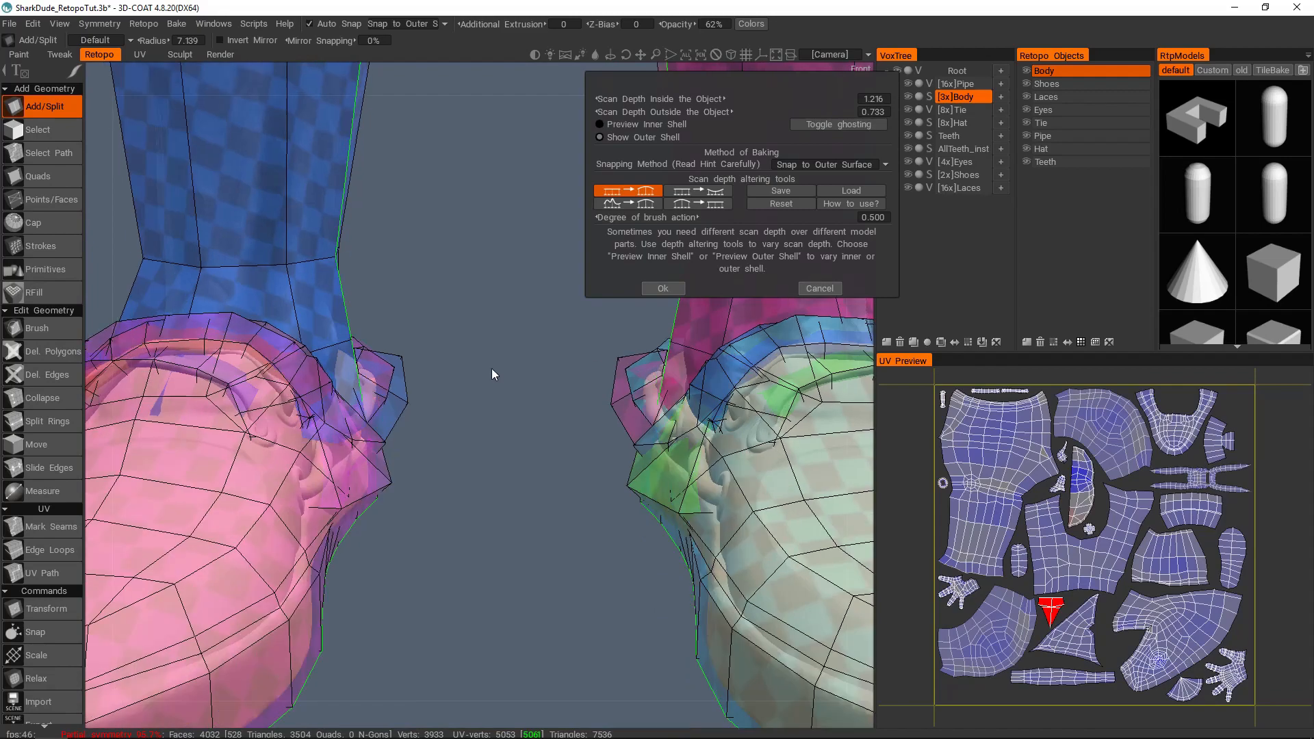
pyautogui.keyDown('alt'); pyautogui.moveTo(535, 355); pyautogui.dragTo(403, 393, button='right'); pyautogui.keyUp('alt')
pyautogui.keyDown('alt'); pyautogui.moveTo(404, 393); pyautogui.dragTo(589, 361); pyautogui.keyUp('alt')
pyautogui.keyDown('alt'); pyautogui.moveTo(548, 236); pyautogui.dragTo(503, 248, button='right'); pyautogui.keyUp('alt')
pyautogui.keyDown('alt'); pyautogui.moveTo(504, 247); pyautogui.dragTo(483, 505, button='middle'); pyautogui.keyUp('alt')
pyautogui.keyDown('alt'); pyautogui.moveTo(375, 346); pyautogui.dragTo(449, 328, button='right'); pyautogui.keyUp('alt')
pyautogui.keyDown('alt'); pyautogui.moveTo(449, 327); pyautogui.dragTo(483, 301); pyautogui.keyUp('alt')
pyautogui.keyDown('alt'); pyautogui.moveTo(483, 302); pyautogui.dragTo(463, 214, button='right'); pyautogui.keyUp('alt')
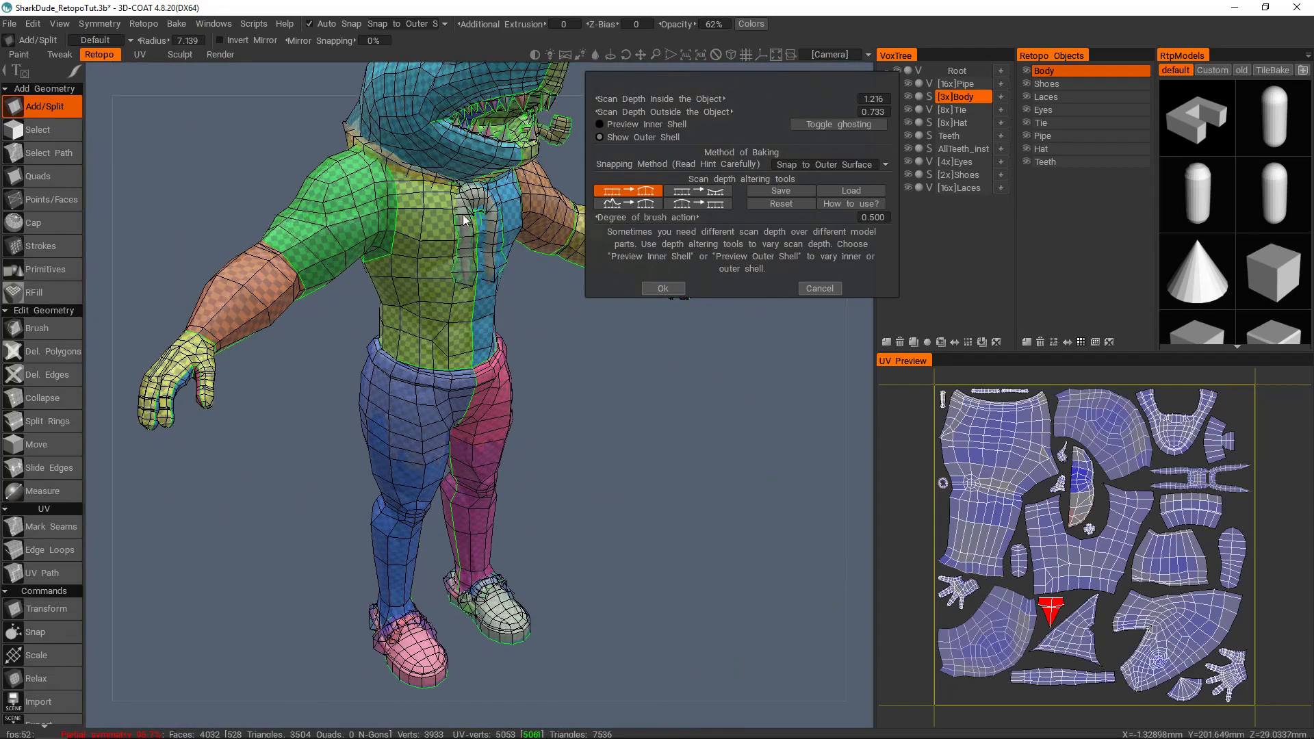
pyautogui.keyDown('alt'); pyautogui.moveTo(454, 228); pyautogui.dragTo(457, 187); pyautogui.keyUp('alt')
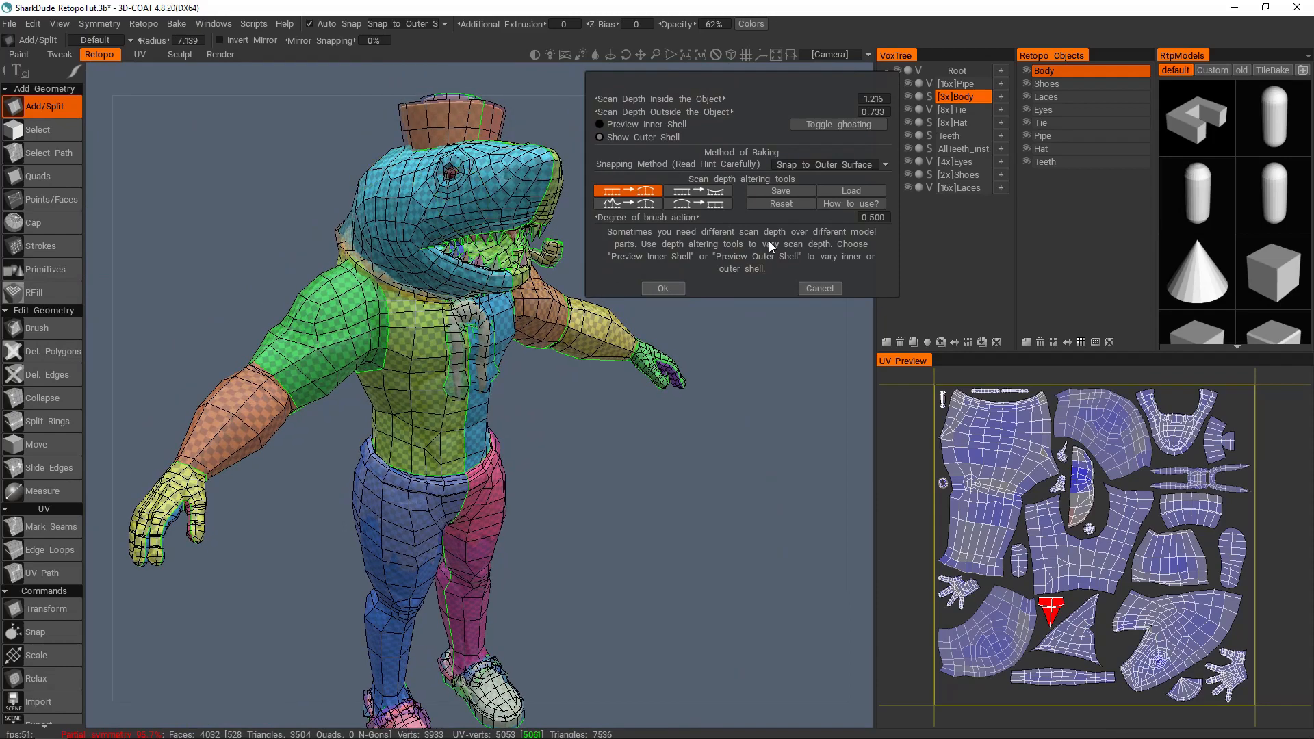
pyautogui.click(819, 288)
# Step: Isolate the Body by hiding all other sculpt layers and all other retopo objects
pyautogui.keyDown('alt'); pyautogui.moveTo(691, 226); pyautogui.dragTo(615, 256, button='right'); pyautogui.keyUp('alt')
pyautogui.keyDown('alt'); pyautogui.moveTo(614, 256); pyautogui.dragTo(868, 164); pyautogui.keyUp('alt')
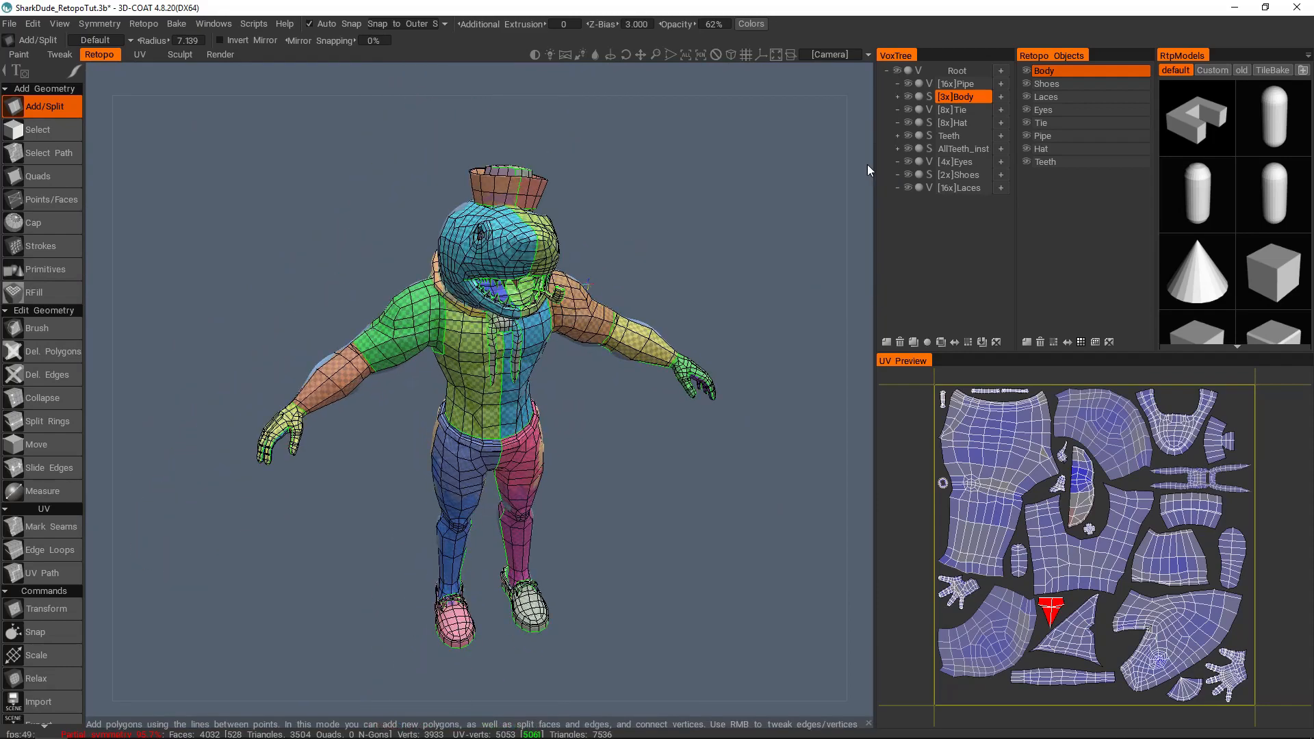
pyautogui.click(909, 110)
pyautogui.click(908, 122)
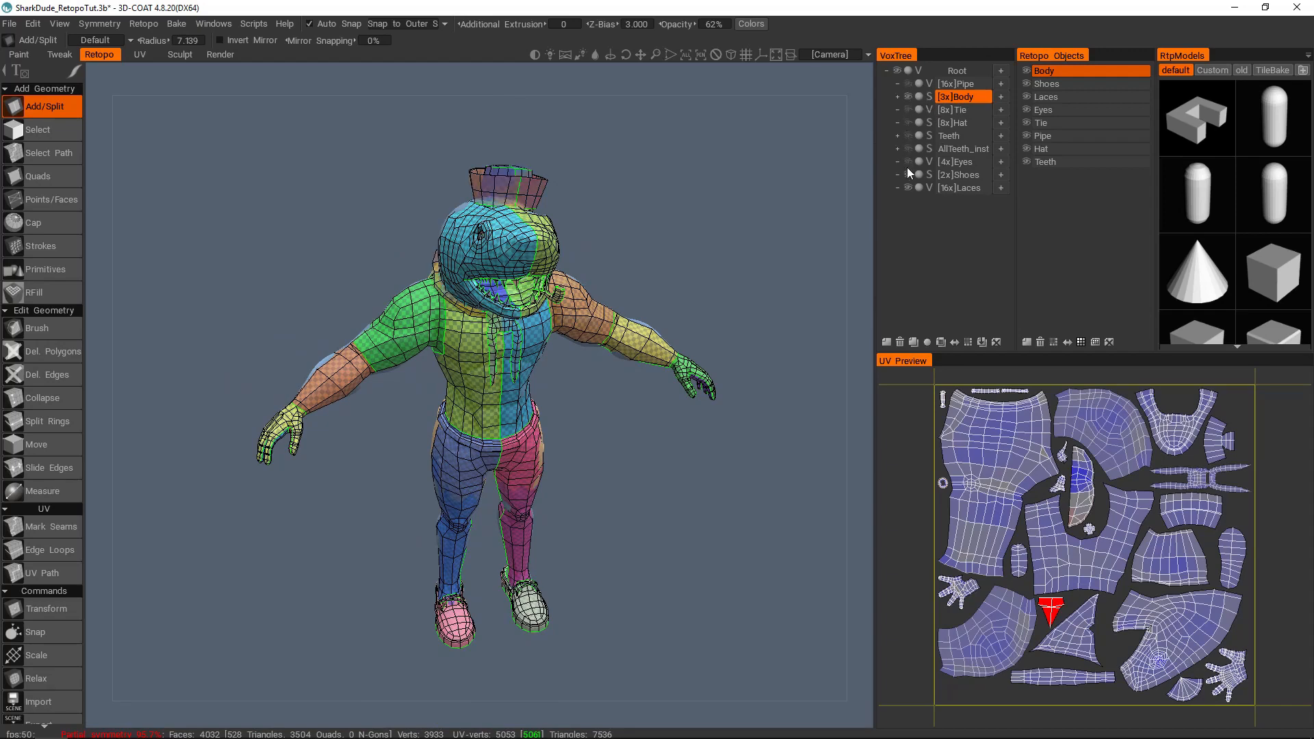
pyautogui.moveTo(908, 168); pyautogui.dragTo(908, 188)
pyautogui.keyDown('alt'); pyautogui.click(1025, 70); pyautogui.keyUp('alt')
pyautogui.keyDown('alt'); pyautogui.moveTo(624, 238); pyautogui.dragTo(574, 280); pyautogui.keyUp('alt')
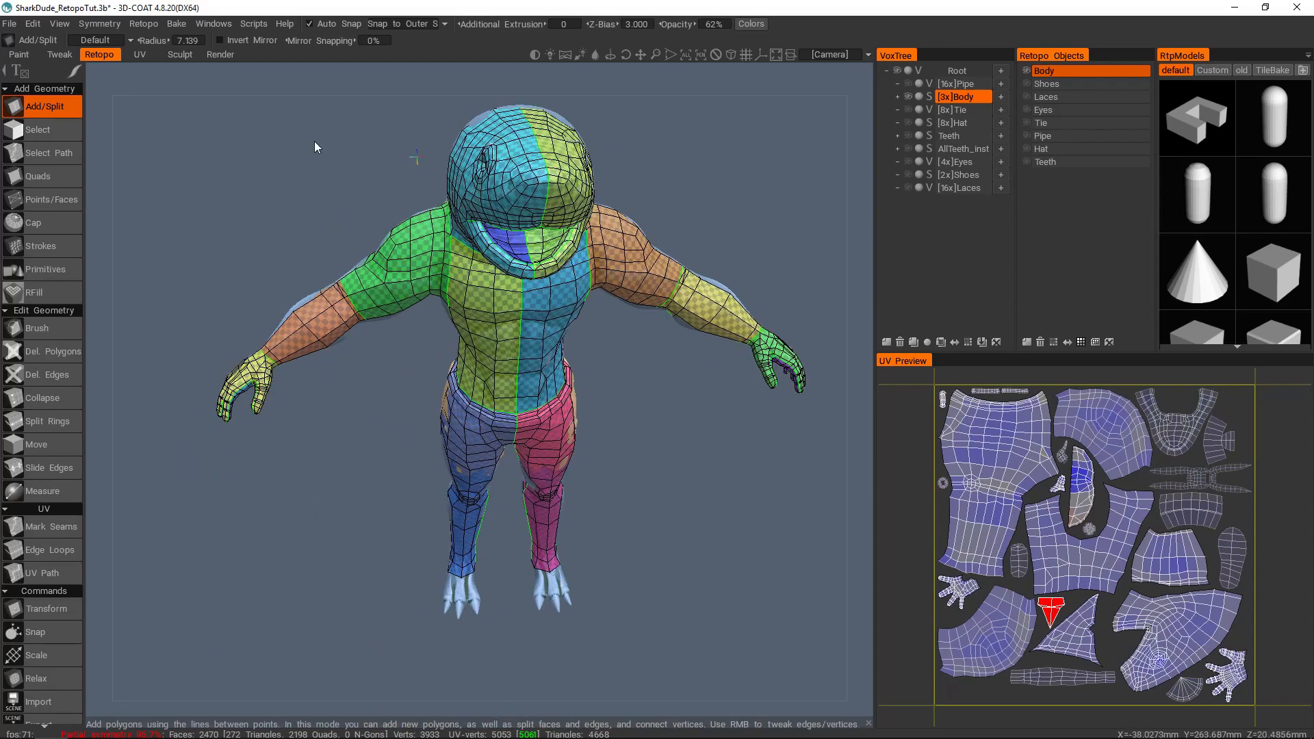
# Step: Reopen scan depth settings for Bake w/ Normal Map (Per-Pixel), preview the inner shell and set Scan Depth Inside the Object to 0.842
pyautogui.click(177, 23)
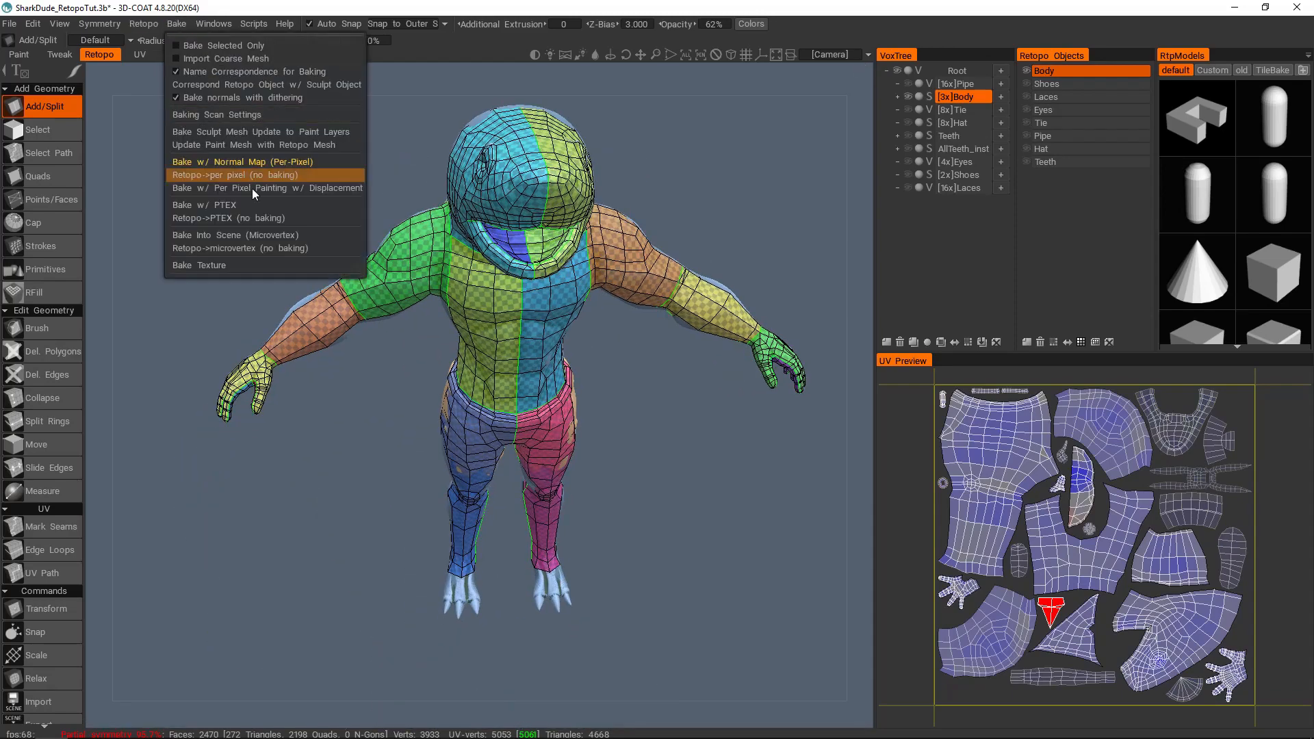
pyautogui.click(228, 162)
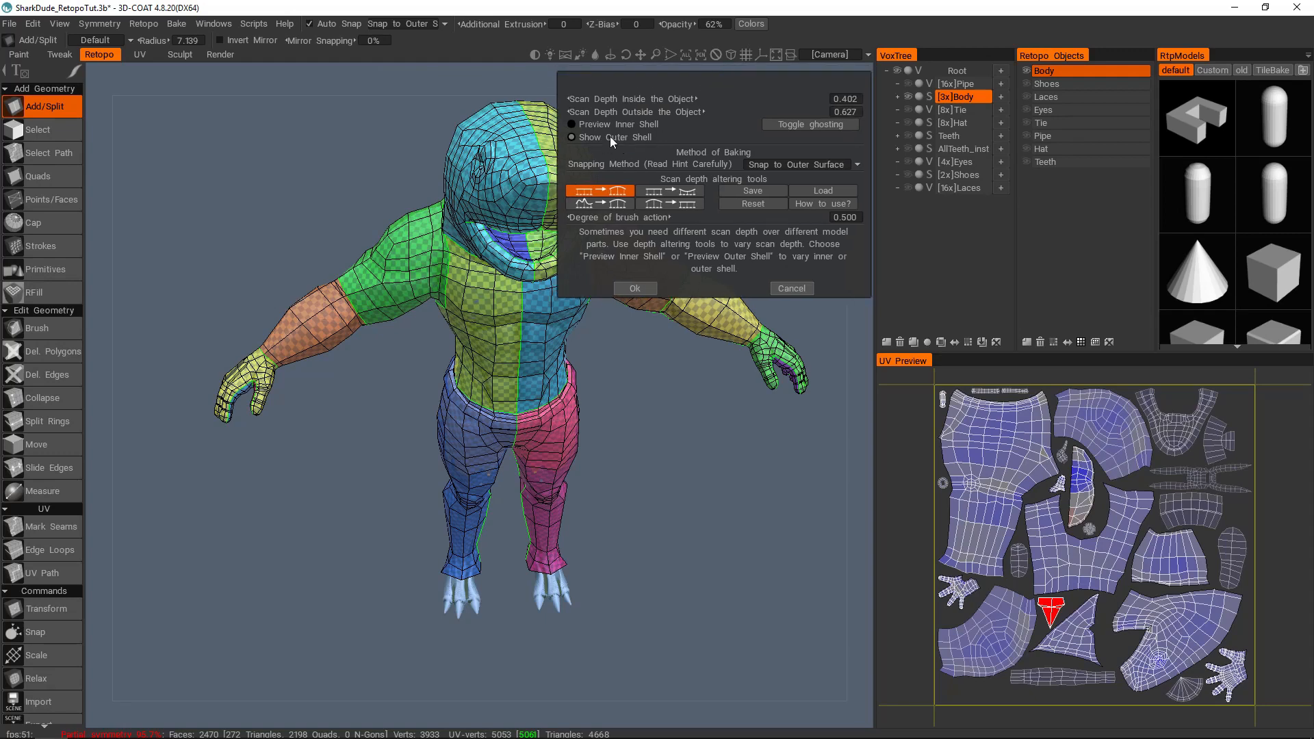
pyautogui.click(609, 126)
pyautogui.keyDown('alt'); pyautogui.moveTo(397, 294); pyautogui.dragTo(449, 311); pyautogui.keyUp('alt')
pyautogui.keyDown('alt'); pyautogui.moveTo(448, 312); pyautogui.dragTo(471, 285, button='right'); pyautogui.keyUp('alt')
pyautogui.keyDown('alt'); pyautogui.moveTo(471, 286); pyautogui.dragTo(774, 96); pyautogui.keyUp('alt')
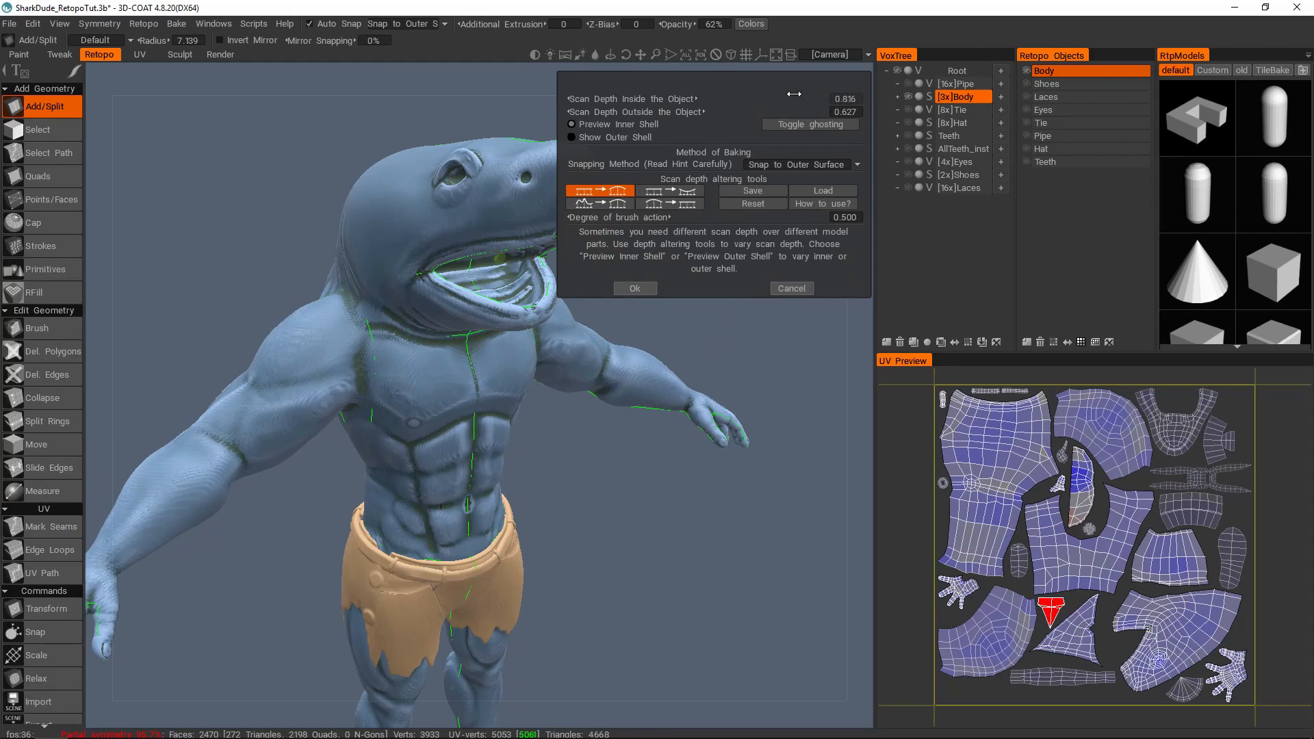
pyautogui.moveTo(823, 96); pyautogui.dragTo(838, 97)
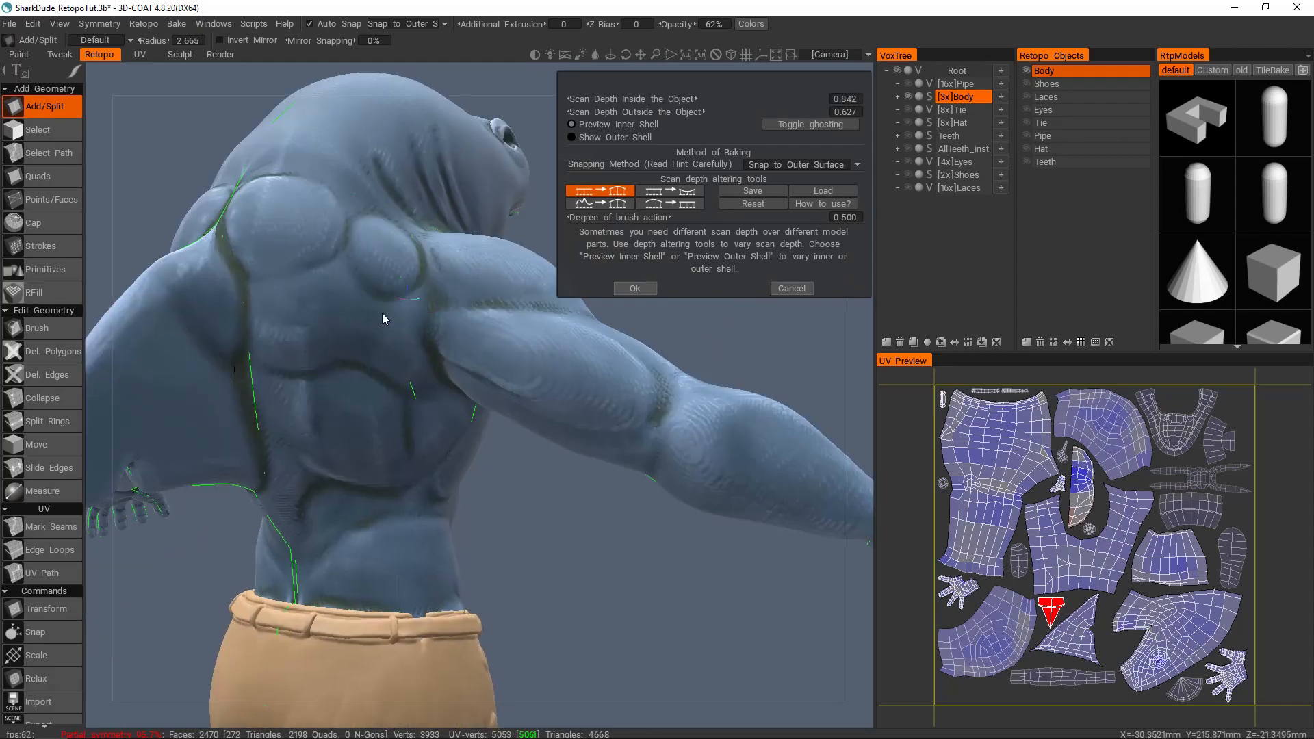
pyautogui.keyDown('alt'); pyautogui.moveTo(382, 313); pyautogui.dragTo(457, 352); pyautogui.keyUp('alt')
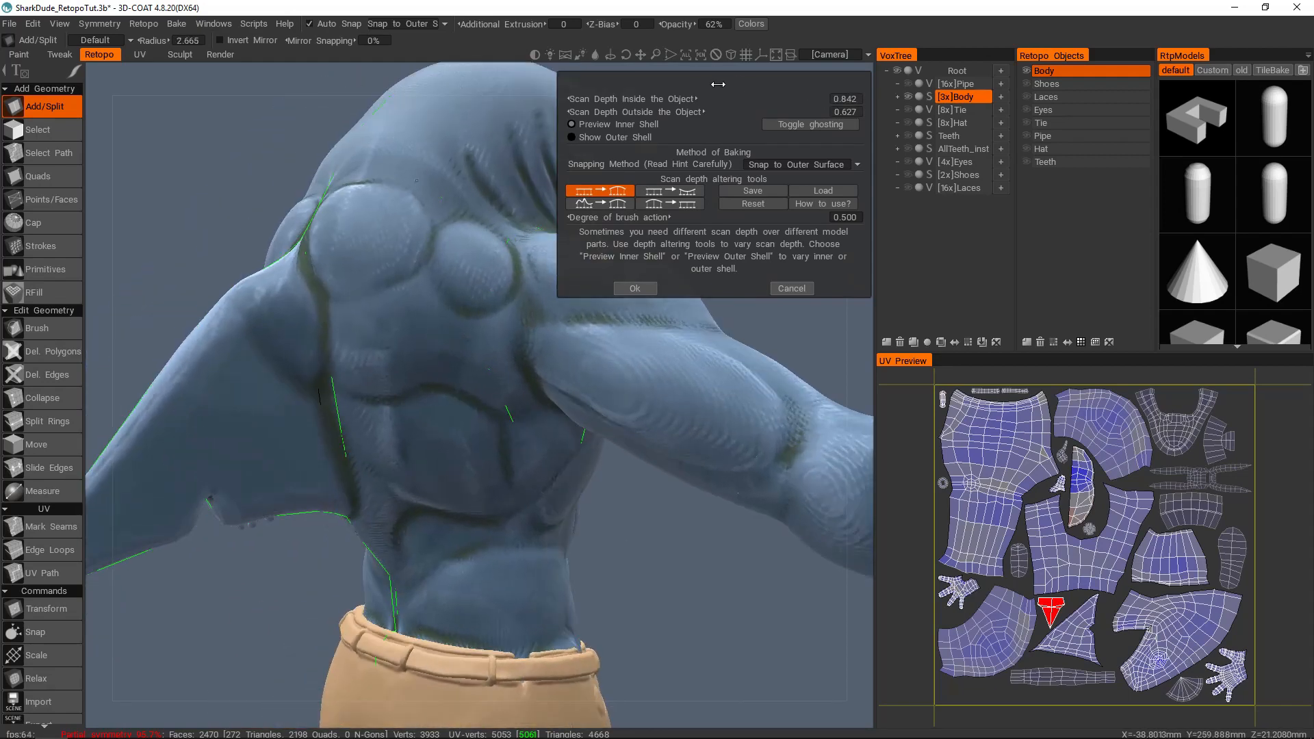
# Step: Turn on ghosting and examine the inner shell against the retopo mesh around the back, fin and arms
pyautogui.click(794, 126)
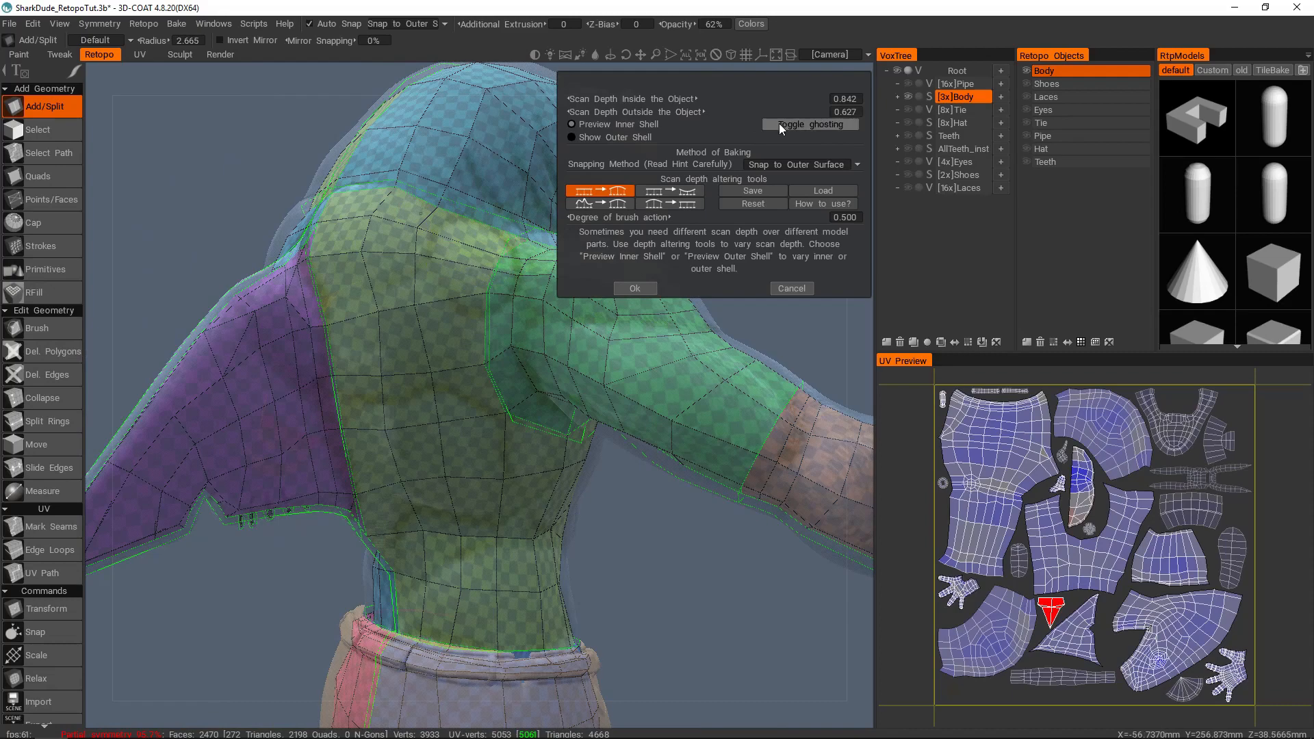
pyautogui.keyDown('alt'); pyautogui.moveTo(553, 254); pyautogui.dragTo(346, 338); pyautogui.keyUp('alt')
pyautogui.keyDown('alt'); pyautogui.moveTo(346, 338); pyautogui.dragTo(428, 381, button='right'); pyautogui.keyUp('alt')
pyautogui.keyDown('alt'); pyautogui.moveTo(428, 382); pyautogui.dragTo(450, 311, button='middle'); pyautogui.keyUp('alt')
pyautogui.keyDown('alt'); pyautogui.moveTo(451, 311); pyautogui.dragTo(395, 295); pyautogui.keyUp('alt')
pyautogui.keyDown('alt'); pyautogui.moveTo(395, 294); pyautogui.dragTo(630, 89, button='right'); pyautogui.keyUp('alt')
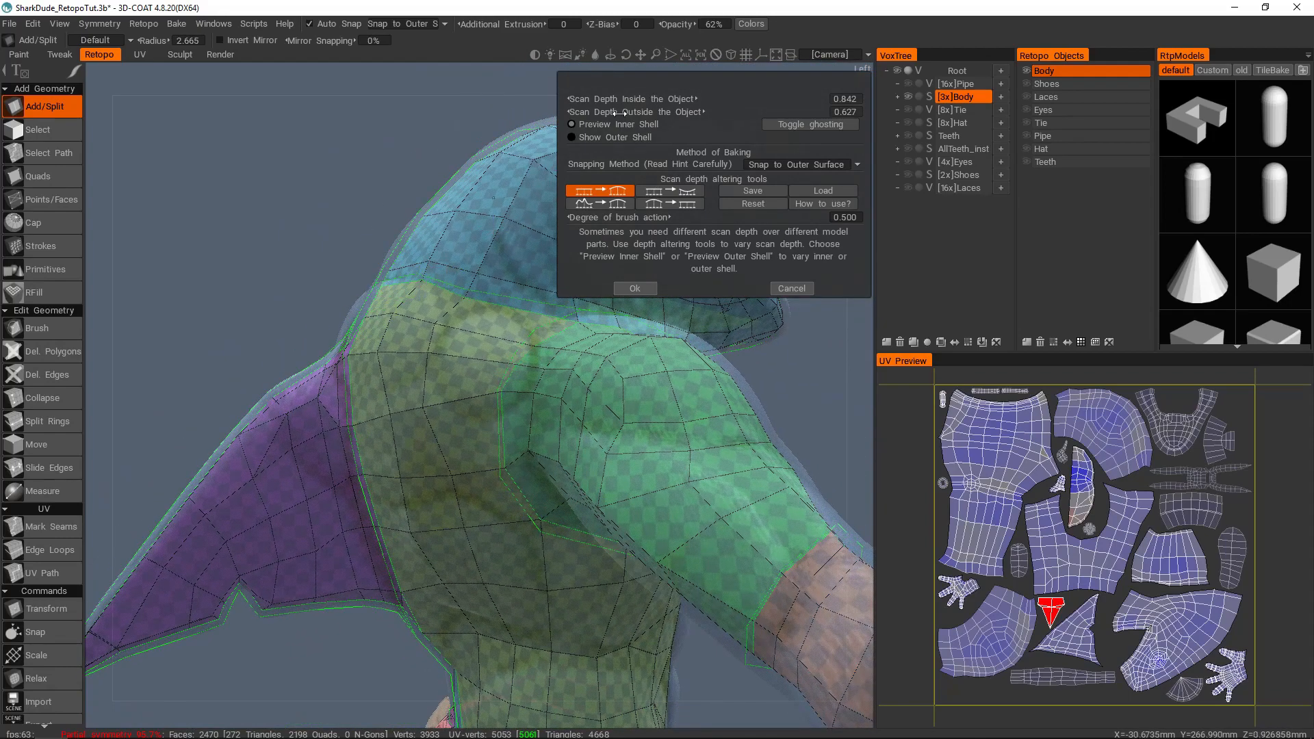
pyautogui.keyDown('alt'); pyautogui.moveTo(406, 396); pyautogui.dragTo(415, 384, button='middle'); pyautogui.keyUp('alt')
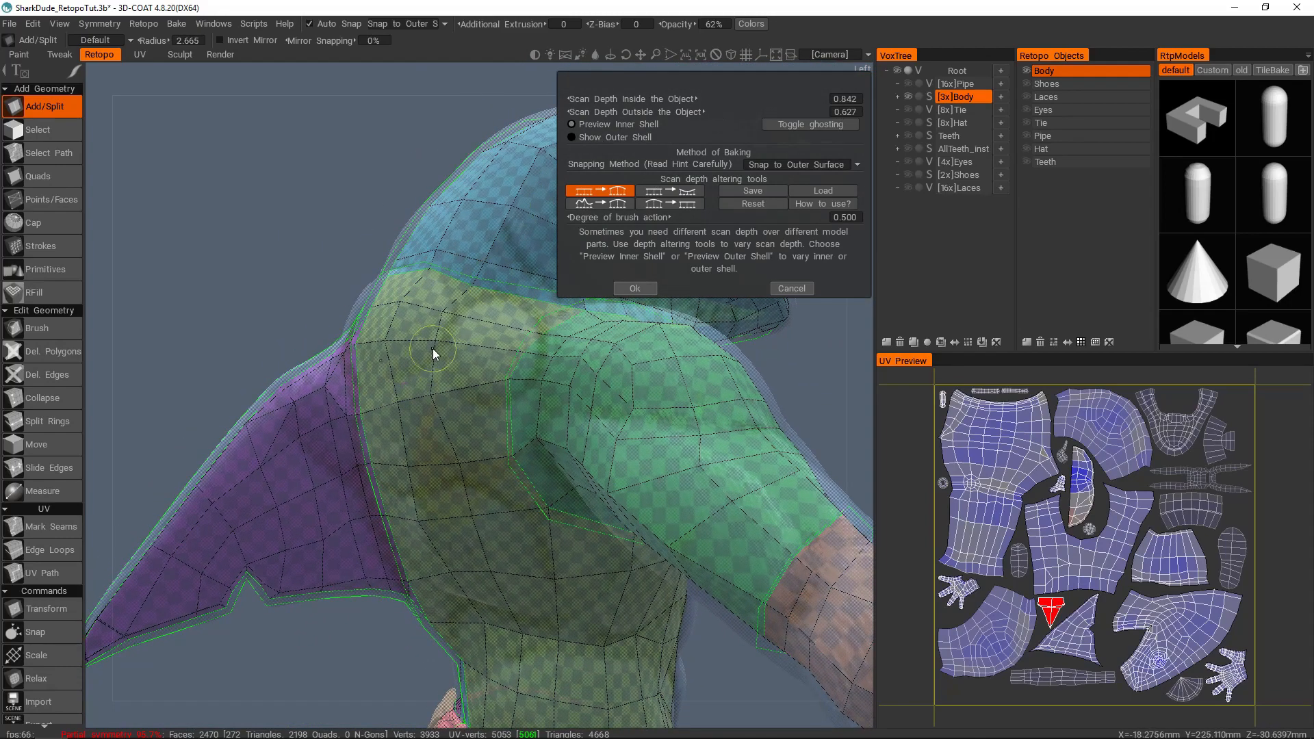
pyautogui.moveTo(451, 305)
pyautogui.keyDown('alt'); pyautogui.mouseDown()
pyautogui.moveTo(396, 378)
pyautogui.moveTo(483, 373)
pyautogui.moveTo(631, 404)
pyautogui.moveTo(772, 395)
pyautogui.moveTo(780, 373)
pyautogui.moveTo(449, 437)
pyautogui.moveTo(414, 332)
pyautogui.moveTo(301, 302)
pyautogui.moveTo(475, 328)
pyautogui.moveTo(417, 334)
pyautogui.mouseUp(); pyautogui.keyUp('alt')
pyautogui.press('Escape')
pyautogui.moveTo(325, 338)
pyautogui.mouseDown()
pyautogui.moveTo(355, 338)
pyautogui.moveTo(375, 367)
pyautogui.moveTo(430, 290)
pyautogui.mouseUp()
pyautogui.moveTo(373, 373)
pyautogui.mouseDown()
pyautogui.moveTo(375, 402)
pyautogui.moveTo(438, 393)
pyautogui.moveTo(405, 351)
pyautogui.moveTo(309, 331)
pyautogui.moveTo(470, 376)
pyautogui.mouseUp()
pyautogui.keyDown('alt'); pyautogui.moveTo(591, 336); pyautogui.dragTo(479, 411); pyautogui.keyUp('alt')
pyautogui.scroll(-5, 449, 398)
pyautogui.scroll(8, 510, 403)
pyautogui.scroll(-7, 568, 459)
# Step: Turn ghosting off and inspect the inner shell preview on the shorts and legs
pyautogui.click(810, 125)
pyautogui.keyDown('alt'); pyautogui.moveTo(506, 548); pyautogui.dragTo(494, 376, button='middle'); pyautogui.keyUp('alt')
pyautogui.scroll(6, 445, 309)
pyautogui.keyDown('alt'); pyautogui.moveTo(506, 433); pyautogui.dragTo(501, 327, button='middle'); pyautogui.keyUp('alt')
pyautogui.keyDown('alt'); pyautogui.moveTo(500, 328); pyautogui.dragTo(666, 349); pyautogui.keyUp('alt')
pyautogui.moveTo(516, 418); pyautogui.dragTo(487, 491, button='middle')
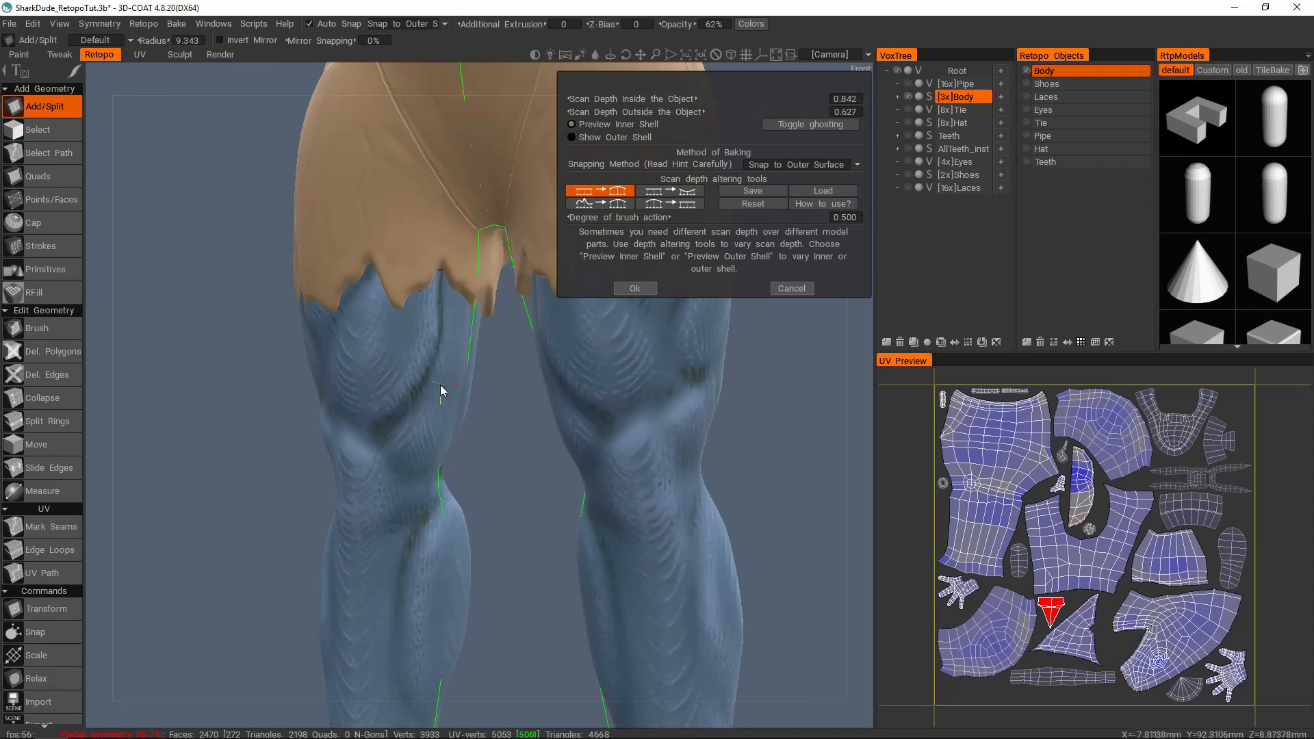
pyautogui.keyDown('alt'); pyautogui.moveTo(449, 391); pyautogui.dragTo(425, 431); pyautogui.keyUp('alt')
pyautogui.moveTo(438, 602)
pyautogui.keyDown('alt'); pyautogui.mouseDown(button='middle')
pyautogui.moveTo(434, 309)
pyautogui.moveTo(445, 420)
pyautogui.mouseUp(button='middle'); pyautogui.keyUp('alt')
pyautogui.keyDown('alt'); pyautogui.moveTo(434, 268); pyautogui.dragTo(428, 375, button='middle'); pyautogui.keyUp('alt')
# Step: Inspect the inner shell preview across the front of the torso and around the back and fin
pyautogui.keyDown('alt'); pyautogui.moveTo(420, 217); pyautogui.dragTo(428, 315, button='middle'); pyautogui.keyUp('alt')
pyautogui.keyDown('alt'); pyautogui.moveTo(428, 315); pyautogui.dragTo(472, 339, button='right'); pyautogui.keyUp('alt')
pyautogui.keyDown('alt'); pyautogui.moveTo(473, 339); pyautogui.dragTo(503, 281); pyautogui.keyUp('alt')
pyautogui.keyDown('alt'); pyautogui.moveTo(503, 282); pyautogui.dragTo(520, 332, button='middle'); pyautogui.keyUp('alt')
pyautogui.moveTo(520, 331)
pyautogui.keyDown('alt'); pyautogui.mouseDown()
pyautogui.moveTo(438, 364)
pyautogui.moveTo(446, 356)
pyautogui.moveTo(451, 392)
pyautogui.moveTo(564, 392)
pyautogui.mouseUp(); pyautogui.keyUp('alt')
pyautogui.keyDown('alt'); pyautogui.moveTo(457, 178); pyautogui.dragTo(504, 399, button='middle'); pyautogui.keyUp('alt')
pyautogui.keyDown('alt'); pyautogui.moveTo(503, 400); pyautogui.dragTo(445, 377, button='right'); pyautogui.keyUp('alt')
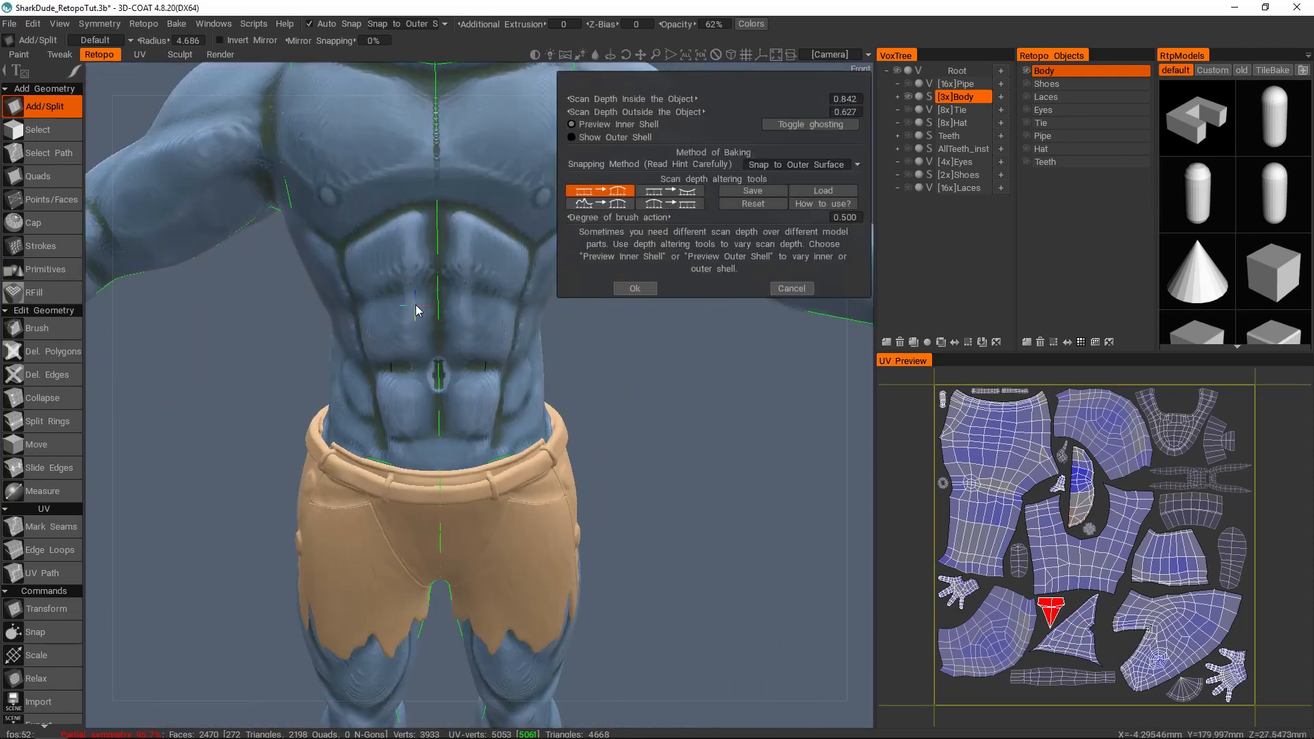
pyautogui.keyDown('alt'); pyautogui.moveTo(315, 172); pyautogui.dragTo(472, 331, button='middle'); pyautogui.keyUp('alt')
pyautogui.keyDown('alt'); pyautogui.moveTo(534, 309); pyautogui.dragTo(616, 258); pyautogui.keyUp('alt')
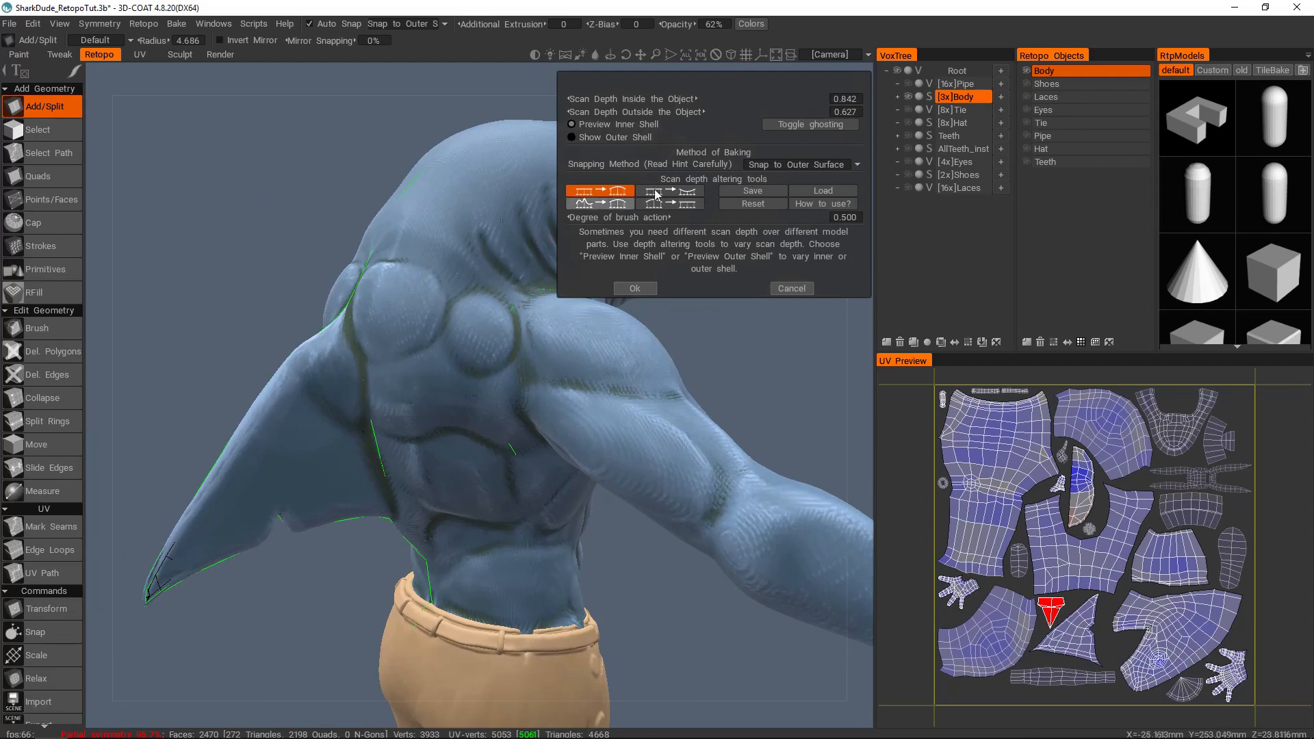
# Step: Show the outer shell on the isolated body and set Scan Depth Outside the Object to 1.069
pyautogui.click(606, 136)
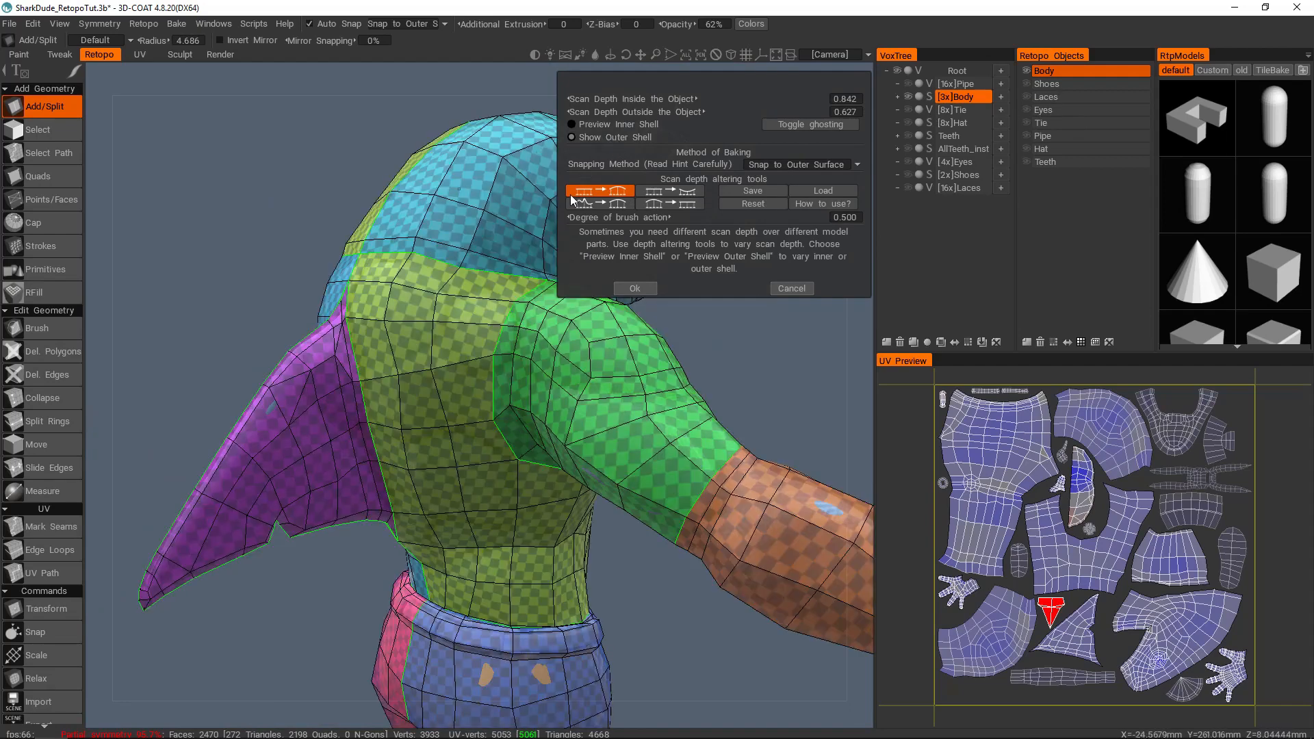
pyautogui.keyDown('alt'); pyautogui.moveTo(560, 424); pyautogui.dragTo(454, 385); pyautogui.keyUp('alt')
pyautogui.keyDown('alt'); pyautogui.moveTo(454, 384); pyautogui.dragTo(413, 360, button='right'); pyautogui.keyUp('alt')
pyautogui.keyDown('alt'); pyautogui.moveTo(414, 359); pyautogui.dragTo(470, 364); pyautogui.keyUp('alt')
pyautogui.keyDown('alt'); pyautogui.moveTo(470, 363); pyautogui.dragTo(507, 335, button='right'); pyautogui.keyUp('alt')
pyautogui.keyDown('alt'); pyautogui.moveTo(507, 336); pyautogui.dragTo(470, 341, button='middle'); pyautogui.keyUp('alt')
pyautogui.moveTo(770, 111)
pyautogui.mouseDown()
pyautogui.moveTo(749, 116)
pyautogui.moveTo(761, 117)
pyautogui.mouseUp()
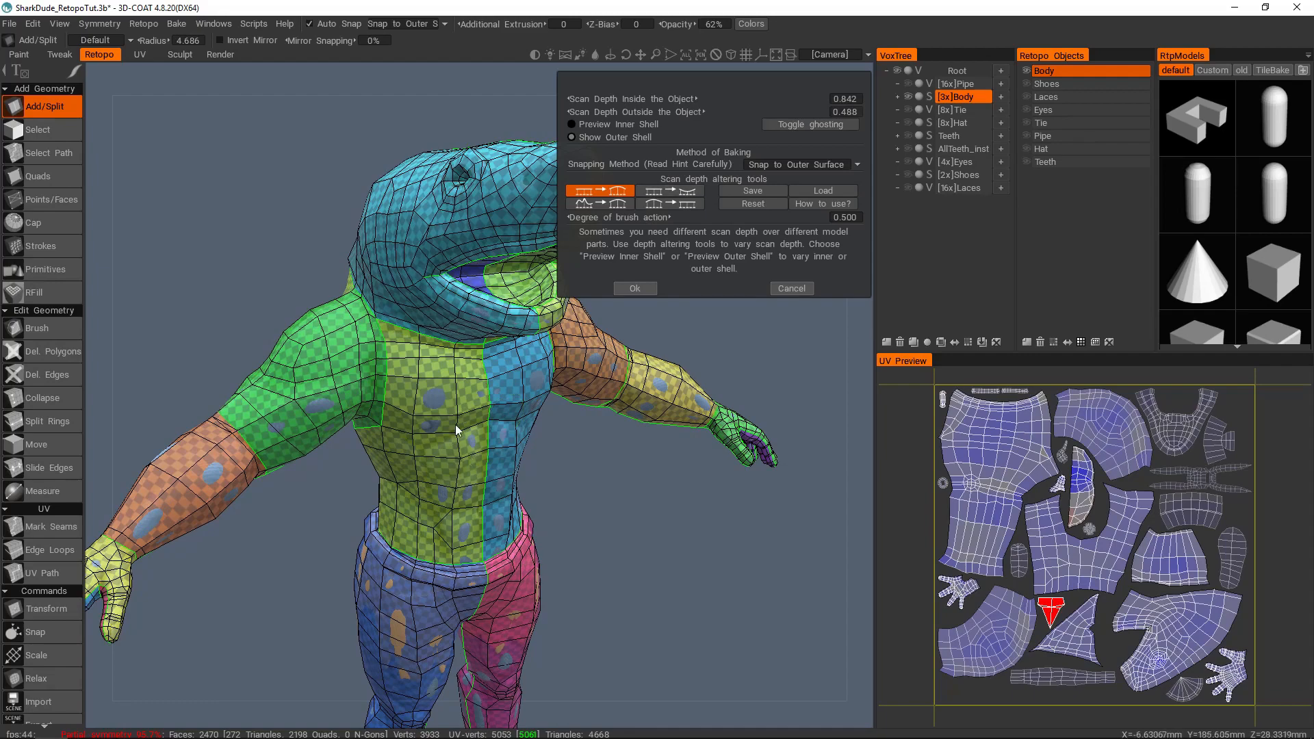
pyautogui.scroll(-3, 467, 461)
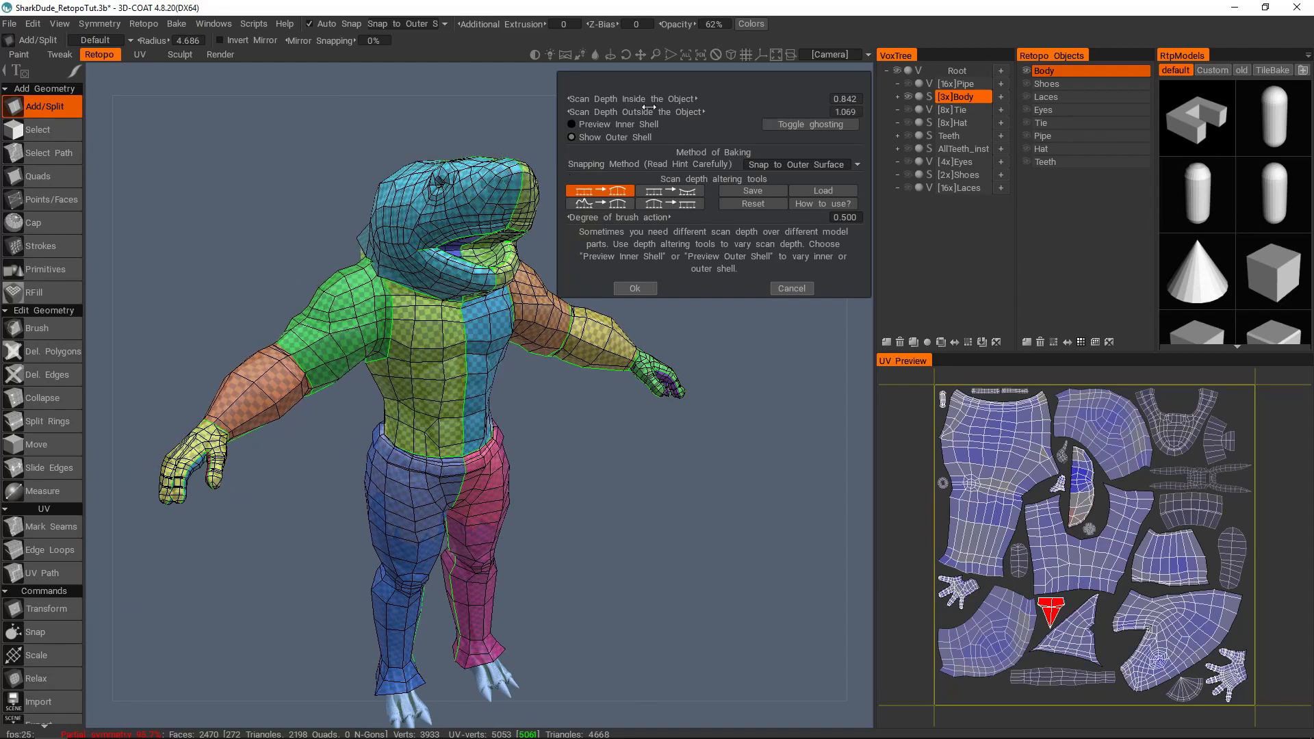
pyautogui.scroll(3, 454, 325)
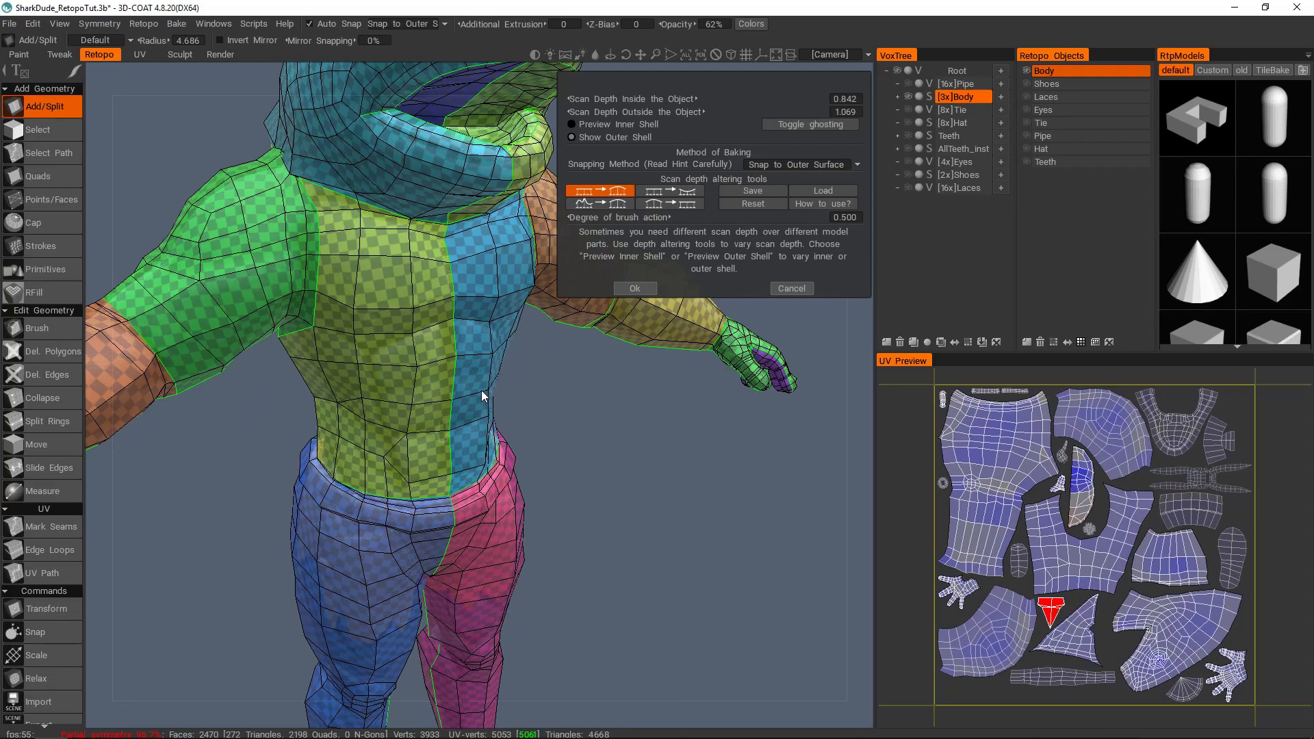
# Step: Examine the outer shell on the torso and around the shark's head for uncovered sculpt areas
pyautogui.keyDown('alt'); pyautogui.moveTo(481, 392); pyautogui.dragTo(491, 350); pyautogui.keyUp('alt')
pyautogui.keyDown('alt'); pyautogui.moveTo(491, 350); pyautogui.dragTo(484, 372, button='middle'); pyautogui.keyUp('alt')
pyautogui.keyDown('alt'); pyautogui.moveTo(484, 372); pyautogui.dragTo(376, 335); pyautogui.keyUp('alt')
pyautogui.keyDown('alt'); pyautogui.moveTo(376, 335); pyautogui.dragTo(437, 443, button='middle'); pyautogui.keyUp('alt')
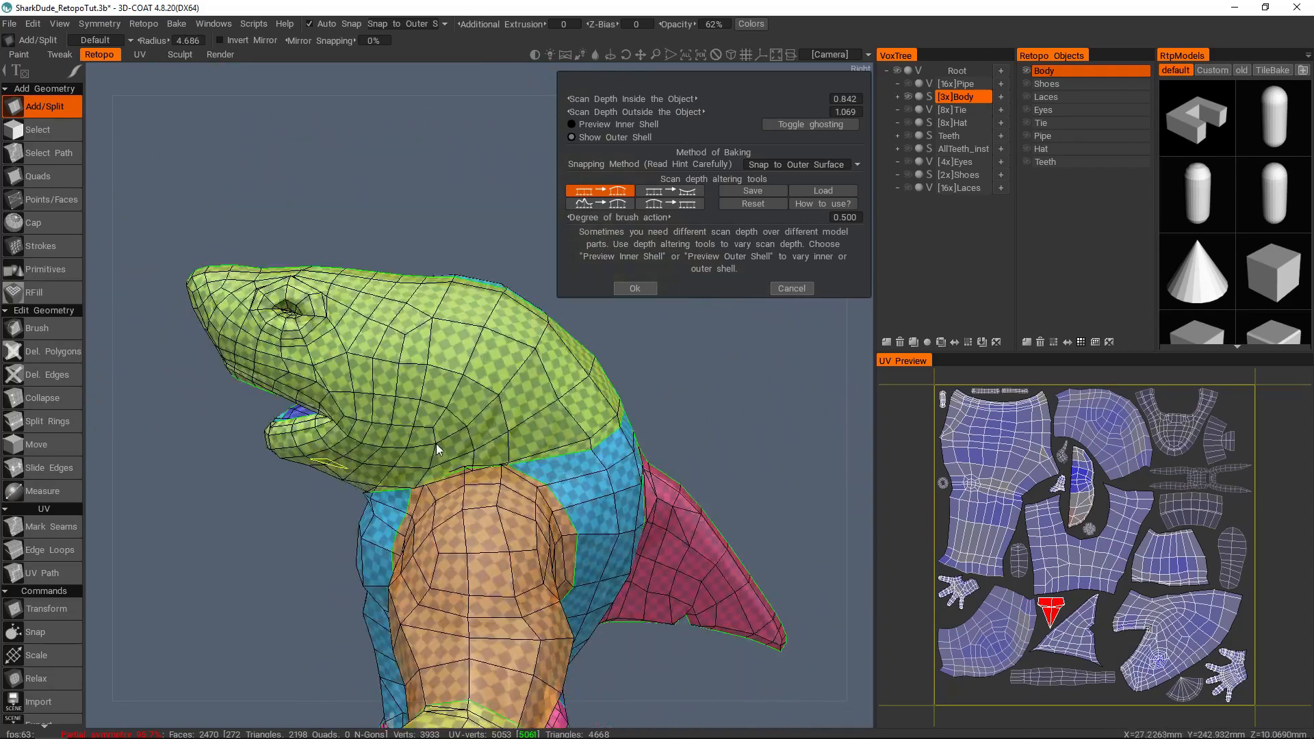
pyautogui.keyDown('alt'); pyautogui.moveTo(437, 443); pyautogui.dragTo(538, 319, button='right'); pyautogui.keyUp('alt')
pyautogui.keyDown('alt'); pyautogui.moveTo(538, 318); pyautogui.dragTo(557, 309); pyautogui.keyUp('alt')
pyautogui.keyDown('alt'); pyautogui.moveTo(471, 257); pyautogui.dragTo(426, 316); pyautogui.keyUp('alt')
pyautogui.keyDown('alt'); pyautogui.moveTo(381, 277); pyautogui.dragTo(522, 342, button='middle'); pyautogui.keyUp('alt')
pyautogui.keyDown('alt'); pyautogui.moveTo(523, 342); pyautogui.dragTo(439, 343, button='right'); pyautogui.keyUp('alt')
pyautogui.keyDown('alt'); pyautogui.moveTo(439, 344); pyautogui.dragTo(448, 342); pyautogui.keyUp('alt')
# Step: Toggle ghosting on and off to compare the outer shell with the sculpt around the head
pyautogui.click(778, 128)
pyautogui.keyDown('alt'); pyautogui.moveTo(380, 321); pyautogui.dragTo(479, 284, button='right'); pyautogui.keyUp('alt')
pyautogui.keyDown('alt'); pyautogui.moveTo(479, 284); pyautogui.dragTo(540, 359, button='middle'); pyautogui.keyUp('alt')
pyautogui.click(774, 128)
pyautogui.click(803, 129)
pyautogui.click(807, 129)
pyautogui.keyDown('alt'); pyautogui.moveTo(395, 327); pyautogui.dragTo(411, 315, button='right'); pyautogui.keyUp('alt')
pyautogui.keyDown('alt'); pyautogui.moveTo(410, 314); pyautogui.dragTo(493, 373, button='middle'); pyautogui.keyUp('alt')
pyautogui.keyDown('alt'); pyautogui.moveTo(493, 373); pyautogui.dragTo(456, 342, button='right'); pyautogui.keyUp('alt')
pyautogui.moveTo(456, 342)
pyautogui.keyDown('alt'); pyautogui.mouseDown()
pyautogui.moveTo(425, 344)
pyautogui.moveTo(457, 335)
pyautogui.mouseUp(); pyautogui.keyUp('alt')
pyautogui.keyDown('alt'); pyautogui.moveTo(617, 363); pyautogui.dragTo(674, 349, button='right'); pyautogui.keyUp('alt')
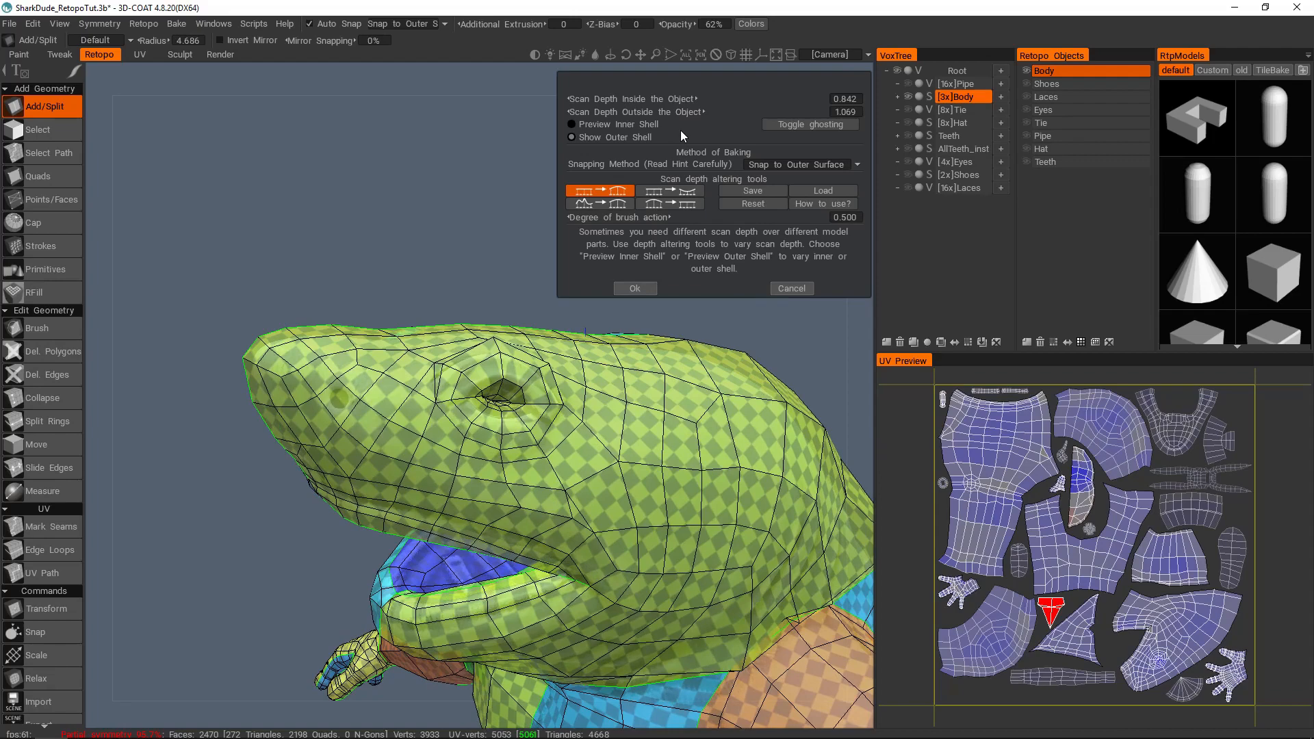
# Step: Reduce Scan Depth Outside the Object to 0.591 and check the outer shell on both sides of the head
pyautogui.moveTo(694, 111); pyautogui.dragTo(650, 117)
pyautogui.keyDown('alt'); pyautogui.moveTo(543, 369); pyautogui.dragTo(507, 415, button='right'); pyautogui.keyUp('alt')
pyautogui.keyDown('alt'); pyautogui.moveTo(508, 415); pyautogui.dragTo(668, 436); pyautogui.keyUp('alt')
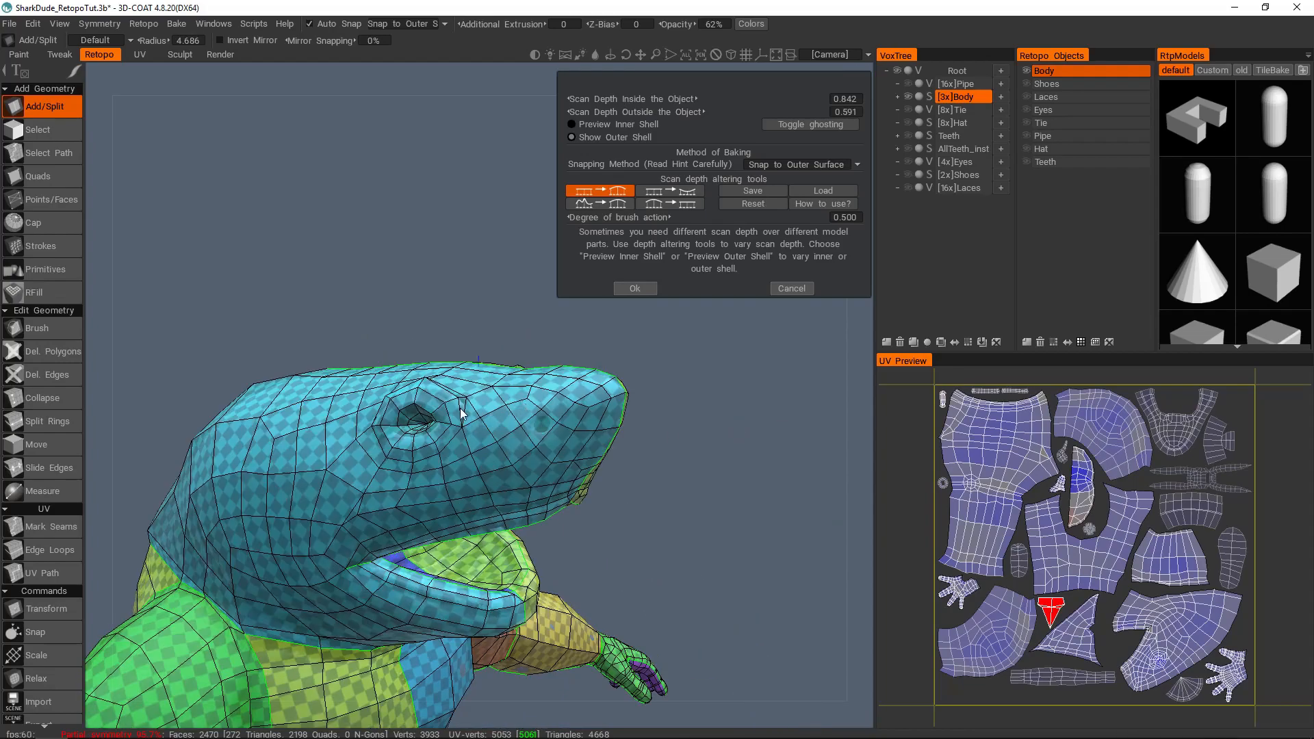
# Step: Examine the outer shell from the shark's head down the torso to the front of the legs
pyautogui.keyDown('alt'); pyautogui.moveTo(474, 369); pyautogui.dragTo(449, 355); pyautogui.keyUp('alt')
pyautogui.keyDown('alt'); pyautogui.moveTo(449, 355); pyautogui.dragTo(435, 421, button='right'); pyautogui.keyUp('alt')
pyautogui.keyDown('alt'); pyautogui.moveTo(435, 421); pyautogui.dragTo(439, 342, button='middle'); pyautogui.keyUp('alt')
pyautogui.keyDown('alt'); pyautogui.moveTo(439, 341); pyautogui.dragTo(422, 411); pyautogui.keyUp('alt')
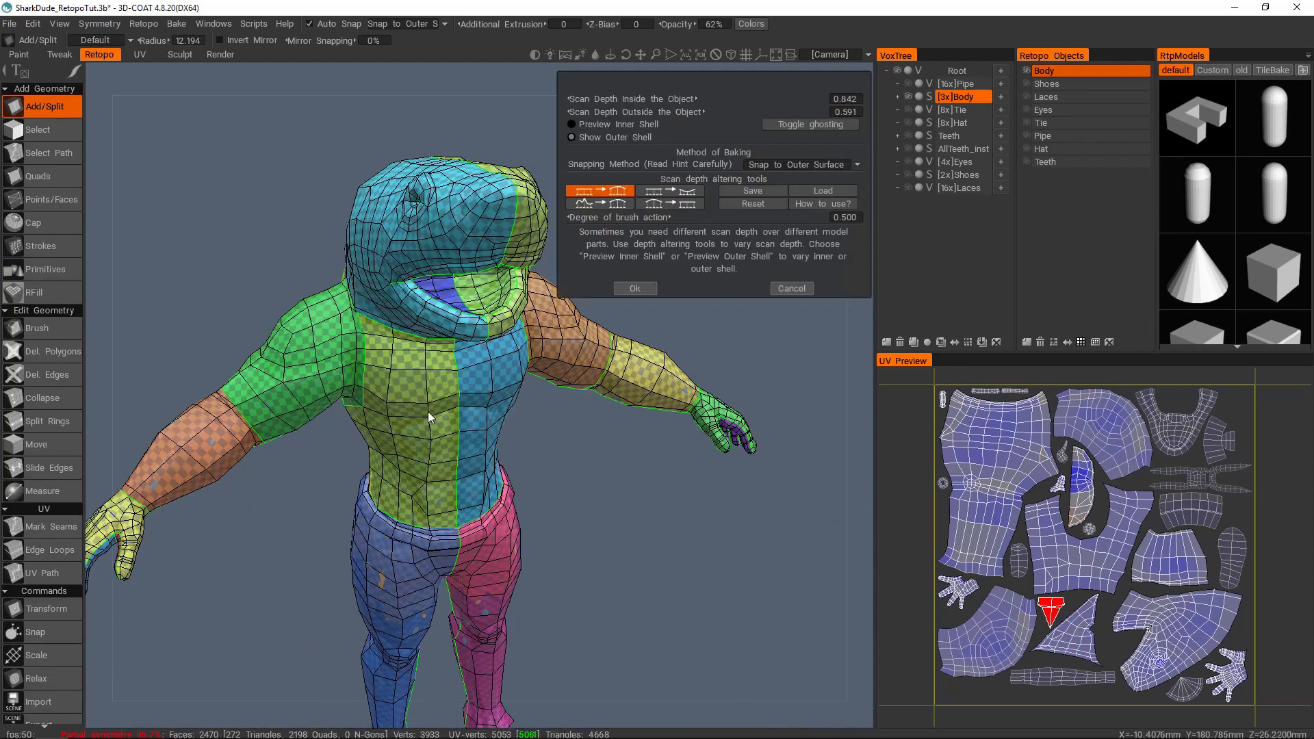
pyautogui.keyDown('alt'); pyautogui.moveTo(428, 412); pyautogui.dragTo(438, 376); pyautogui.keyUp('alt')
pyautogui.keyDown('alt'); pyautogui.moveTo(438, 377); pyautogui.dragTo(450, 334, button='middle'); pyautogui.keyUp('alt')
pyautogui.keyDown('alt'); pyautogui.moveTo(483, 349); pyautogui.dragTo(443, 342); pyautogui.keyUp('alt')
pyautogui.keyDown('alt'); pyautogui.moveTo(433, 450); pyautogui.dragTo(441, 481); pyautogui.keyUp('alt')
pyautogui.keyDown('alt'); pyautogui.moveTo(441, 480); pyautogui.dragTo(438, 390, button='middle'); pyautogui.keyUp('alt')
pyautogui.keyDown('alt'); pyautogui.moveTo(438, 390); pyautogui.dragTo(432, 401, button='right'); pyautogui.keyUp('alt')
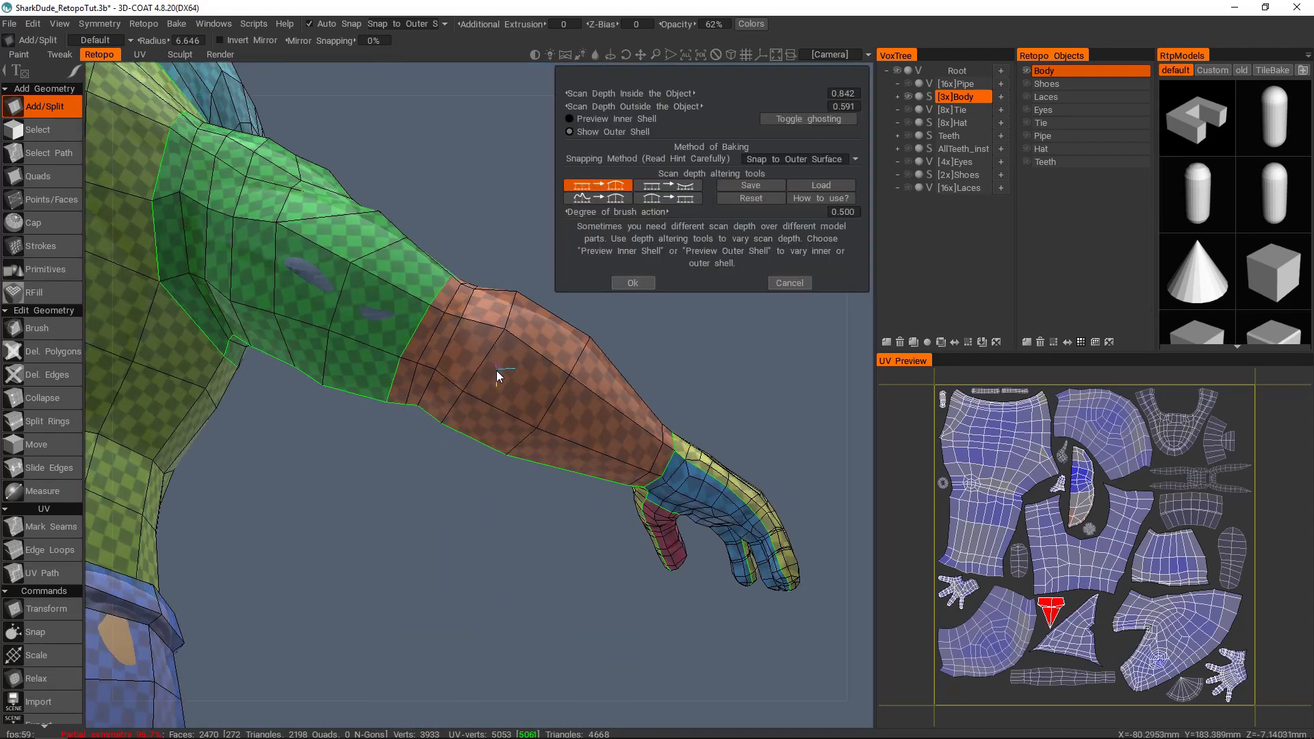
# Step: Inspect the outer shell around the back of the hips and the seat of the shorts
pyautogui.keyDown('alt'); pyautogui.moveTo(495, 371); pyautogui.dragTo(281, 229); pyautogui.keyUp('alt')
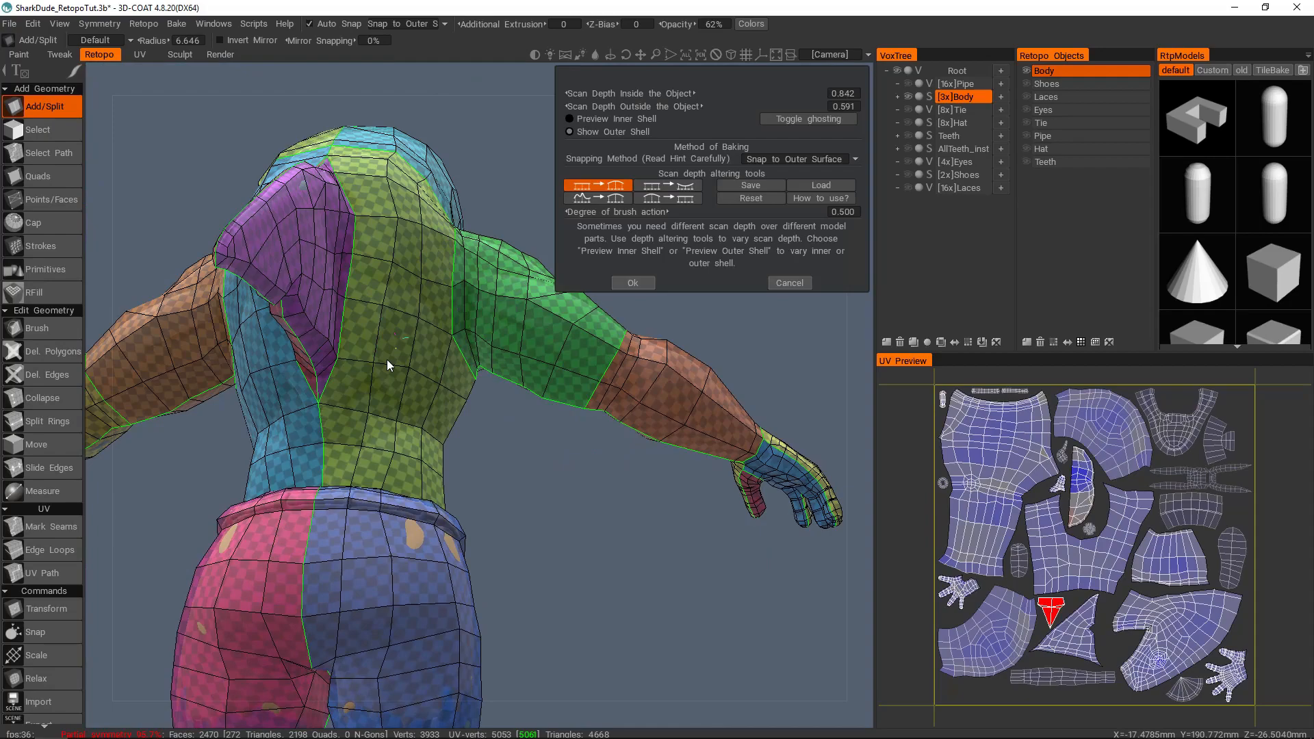
pyautogui.keyDown('alt'); pyautogui.moveTo(387, 359); pyautogui.dragTo(434, 338, button='right'); pyautogui.keyUp('alt')
pyautogui.keyDown('alt'); pyautogui.moveTo(434, 338); pyautogui.dragTo(441, 293); pyautogui.keyUp('alt')
pyautogui.keyDown('alt'); pyautogui.moveTo(441, 293); pyautogui.dragTo(314, 301, button='right'); pyautogui.keyUp('alt')
pyautogui.keyDown('alt'); pyautogui.moveTo(314, 301); pyautogui.dragTo(378, 315); pyautogui.keyUp('alt')
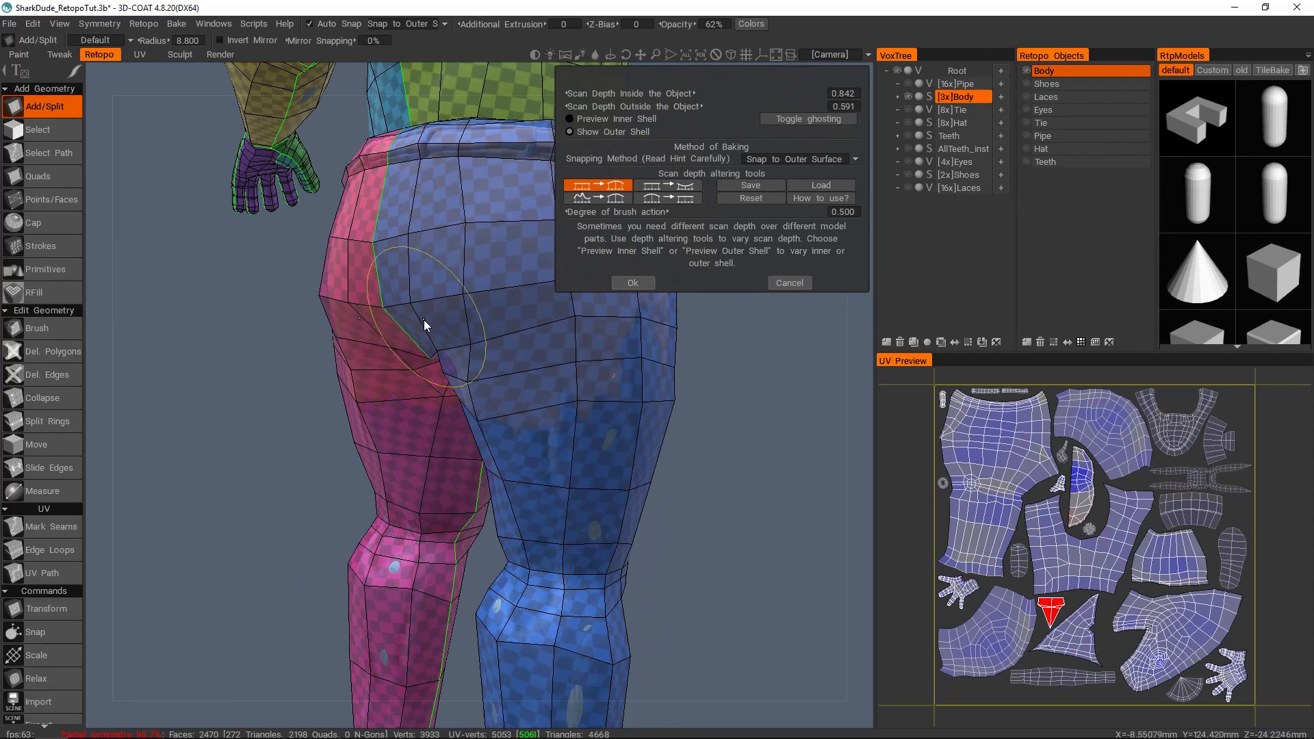
pyautogui.keyDown('alt'); pyautogui.moveTo(432, 306); pyautogui.dragTo(539, 301); pyautogui.keyUp('alt')
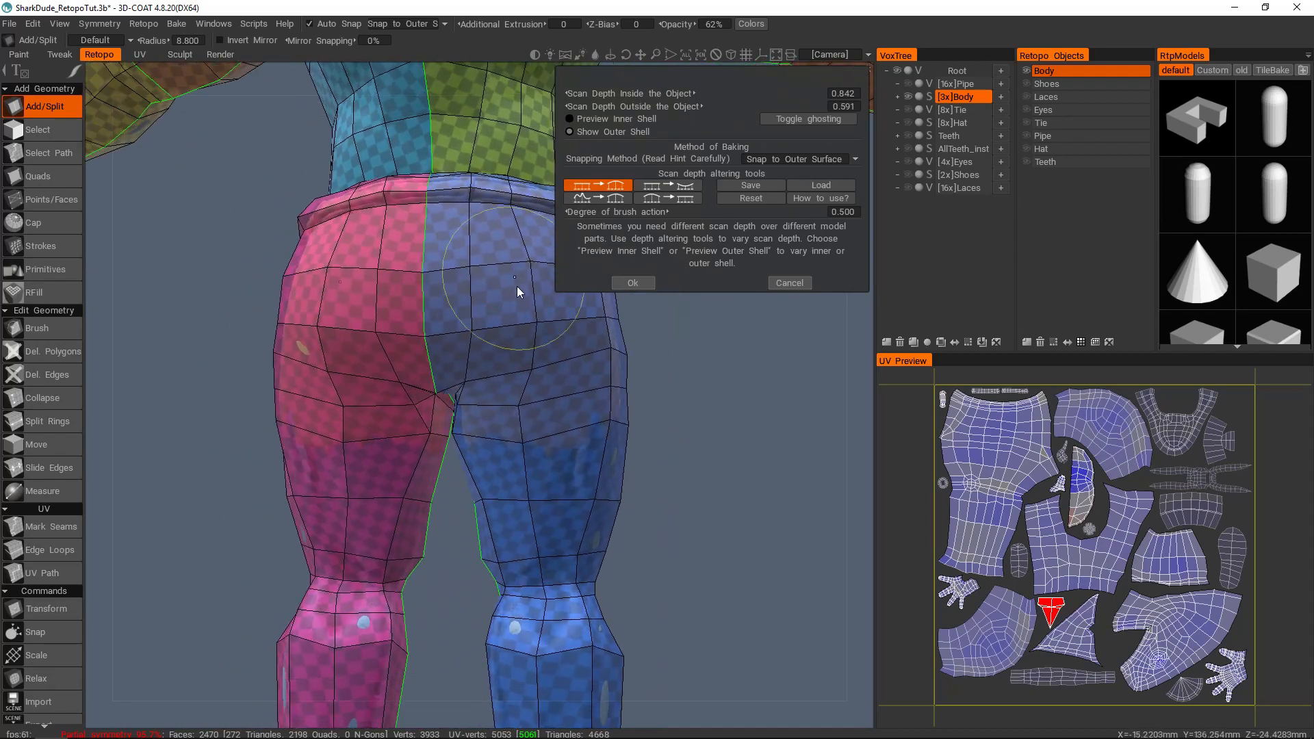
pyautogui.keyDown('alt'); pyautogui.moveTo(596, 358); pyautogui.dragTo(516, 302); pyautogui.keyUp('alt')
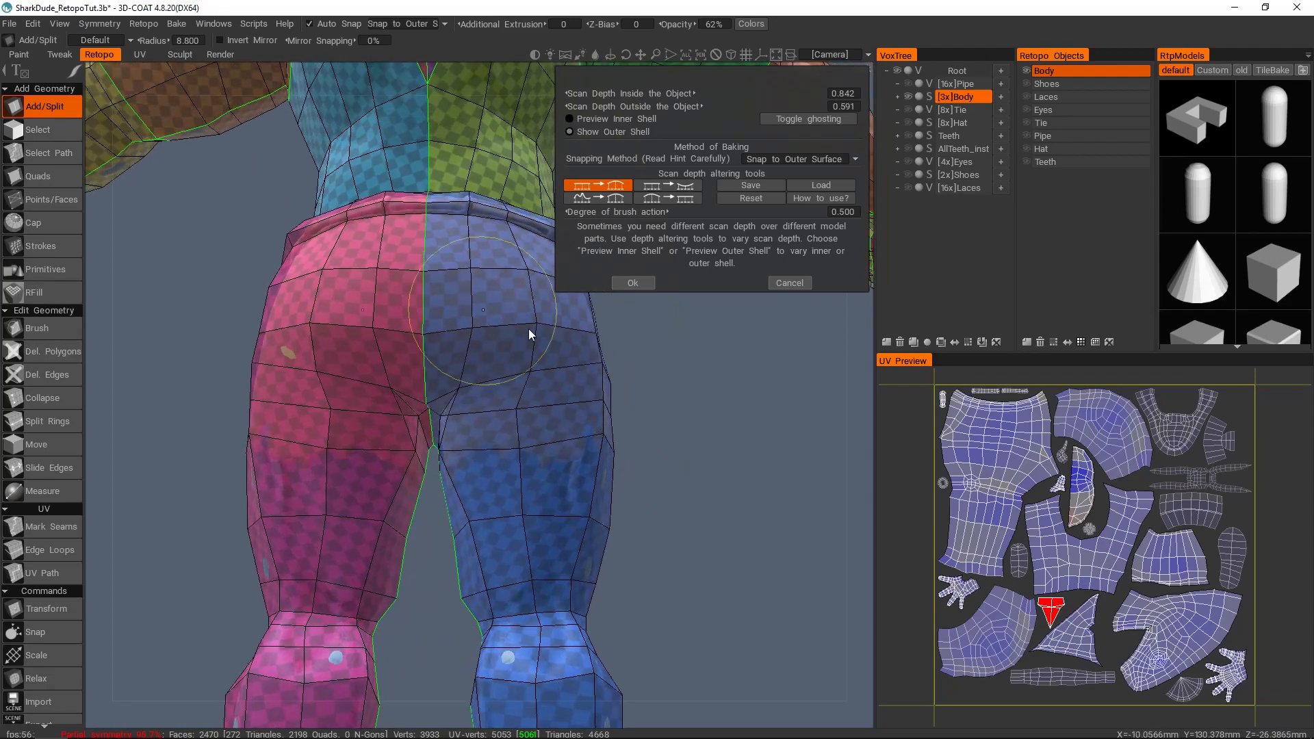
pyautogui.keyDown('alt'); pyautogui.moveTo(512, 334); pyautogui.dragTo(526, 328, button='middle'); pyautogui.keyUp('alt')
pyautogui.moveTo(506, 348)
pyautogui.keyDown('alt'); pyautogui.mouseDown()
pyautogui.moveTo(534, 352)
pyautogui.moveTo(382, 358)
pyautogui.moveTo(396, 353)
pyautogui.mouseUp(); pyautogui.keyUp('alt')
pyautogui.press('Escape')
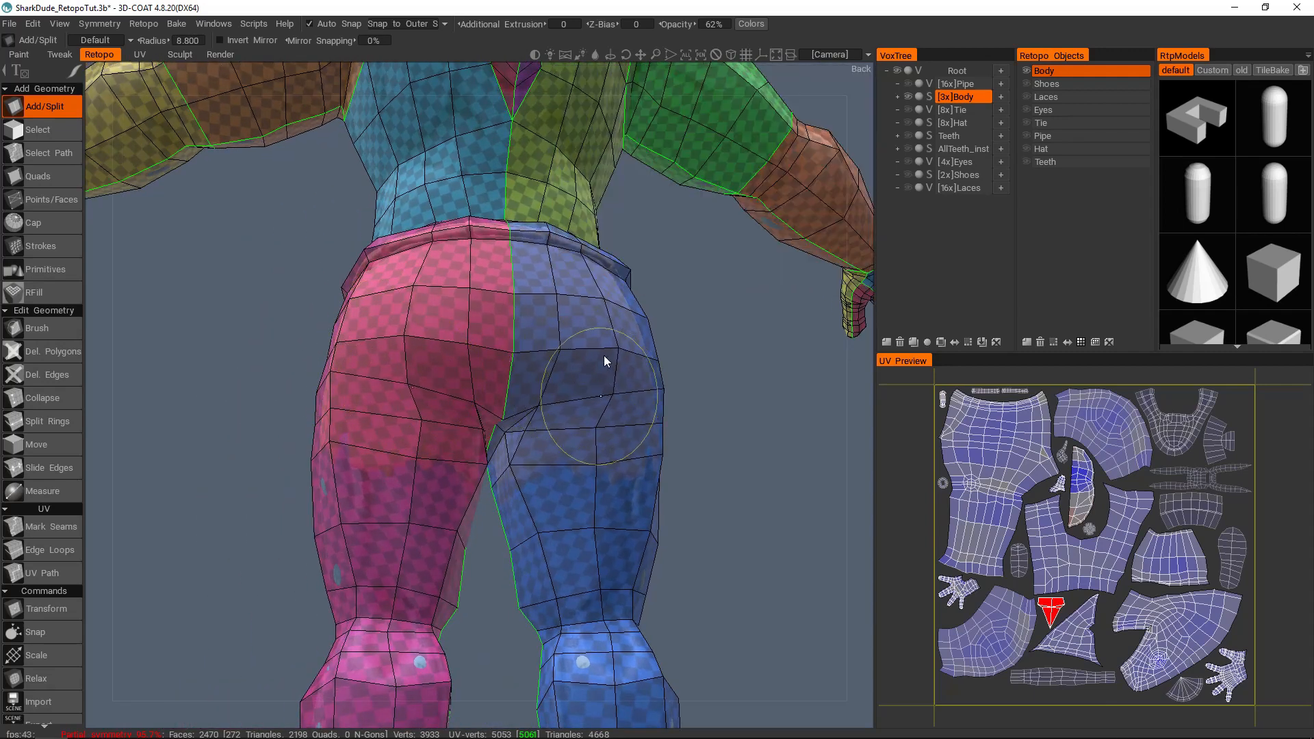
# Step: Check the outer shell on the backs and sides of the lower legs and thighs
pyautogui.keyDown('alt'); pyautogui.moveTo(608, 370); pyautogui.dragTo(537, 338, button='right'); pyautogui.keyUp('alt')
pyautogui.moveTo(537, 338)
pyautogui.keyDown('alt'); pyautogui.mouseDown()
pyautogui.moveTo(544, 290)
pyautogui.moveTo(452, 358)
pyautogui.moveTo(509, 389)
pyautogui.moveTo(448, 265)
pyautogui.moveTo(483, 346)
pyautogui.moveTo(454, 400)
pyautogui.moveTo(444, 301)
pyautogui.moveTo(382, 358)
pyautogui.moveTo(405, 329)
pyautogui.moveTo(392, 341)
pyautogui.mouseUp(); pyautogui.keyUp('alt')
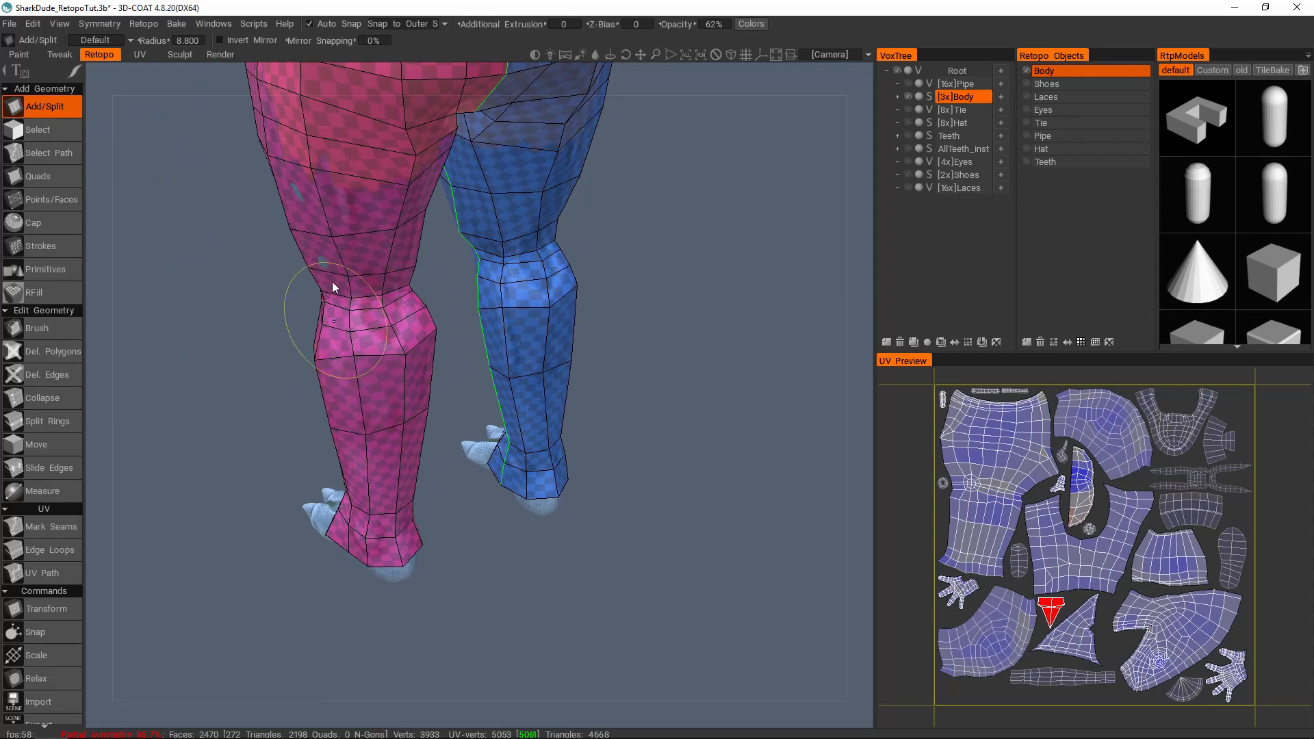
pyautogui.keyDown('alt'); pyautogui.moveTo(360, 309); pyautogui.dragTo(406, 349); pyautogui.keyUp('alt')
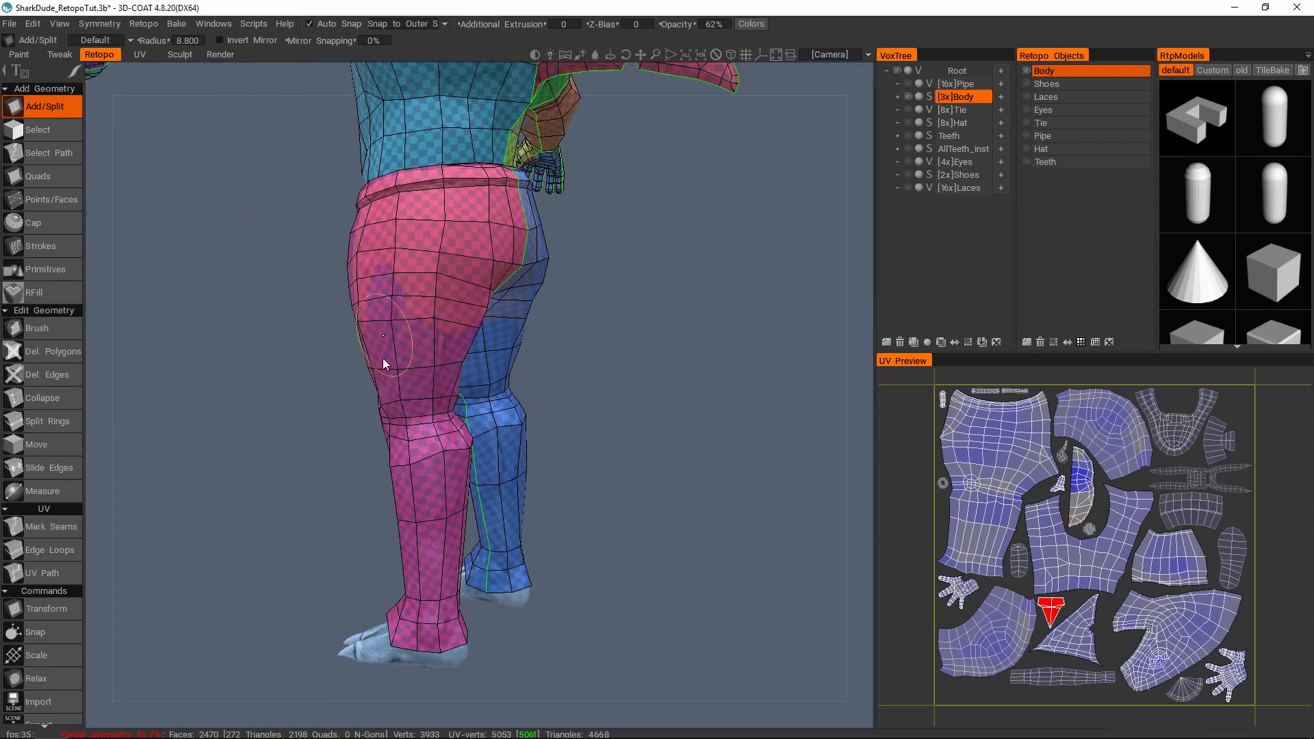
pyautogui.keyDown('alt'); pyautogui.moveTo(486, 289); pyautogui.dragTo(351, 299); pyautogui.keyUp('alt')
pyautogui.keyDown('alt'); pyautogui.moveTo(432, 376); pyautogui.dragTo(471, 319); pyautogui.keyUp('alt')
pyautogui.keyDown('alt'); pyautogui.moveTo(411, 429); pyautogui.dragTo(574, 282); pyautogui.keyUp('alt')
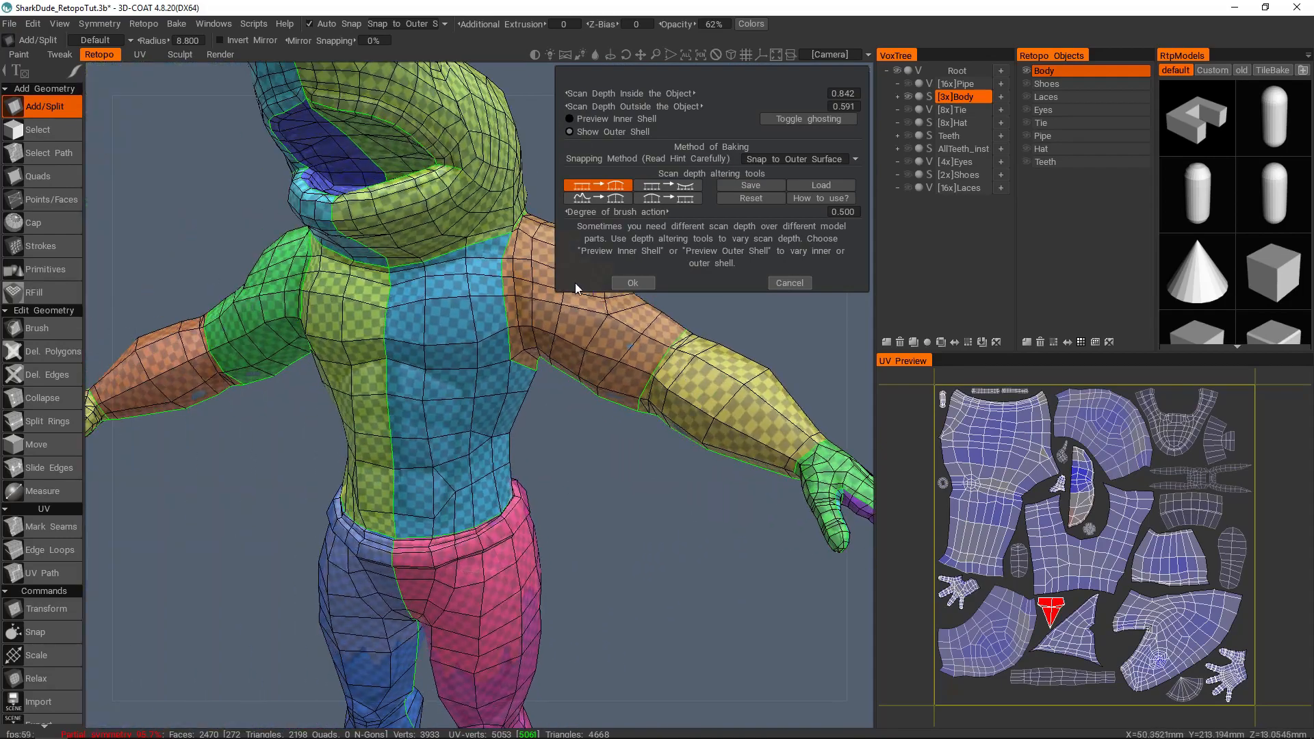
# Step: Inspect the outer shell close up at the crotch between the two legs for overlapping geometry
pyautogui.keyDown('alt'); pyautogui.moveTo(646, 356); pyautogui.dragTo(623, 412); pyautogui.keyUp('alt')
pyautogui.keyDown('alt'); pyautogui.moveTo(285, 368); pyautogui.dragTo(510, 434); pyautogui.keyUp('alt')
pyautogui.keyDown('alt'); pyautogui.moveTo(510, 434); pyautogui.dragTo(497, 346, button='middle'); pyautogui.keyUp('alt')
pyautogui.moveTo(496, 341)
pyautogui.keyDown('alt'); pyautogui.mouseDown()
pyautogui.moveTo(493, 273)
pyautogui.moveTo(483, 326)
pyautogui.moveTo(513, 342)
pyautogui.moveTo(465, 348)
pyautogui.mouseUp(); pyautogui.keyUp('alt')
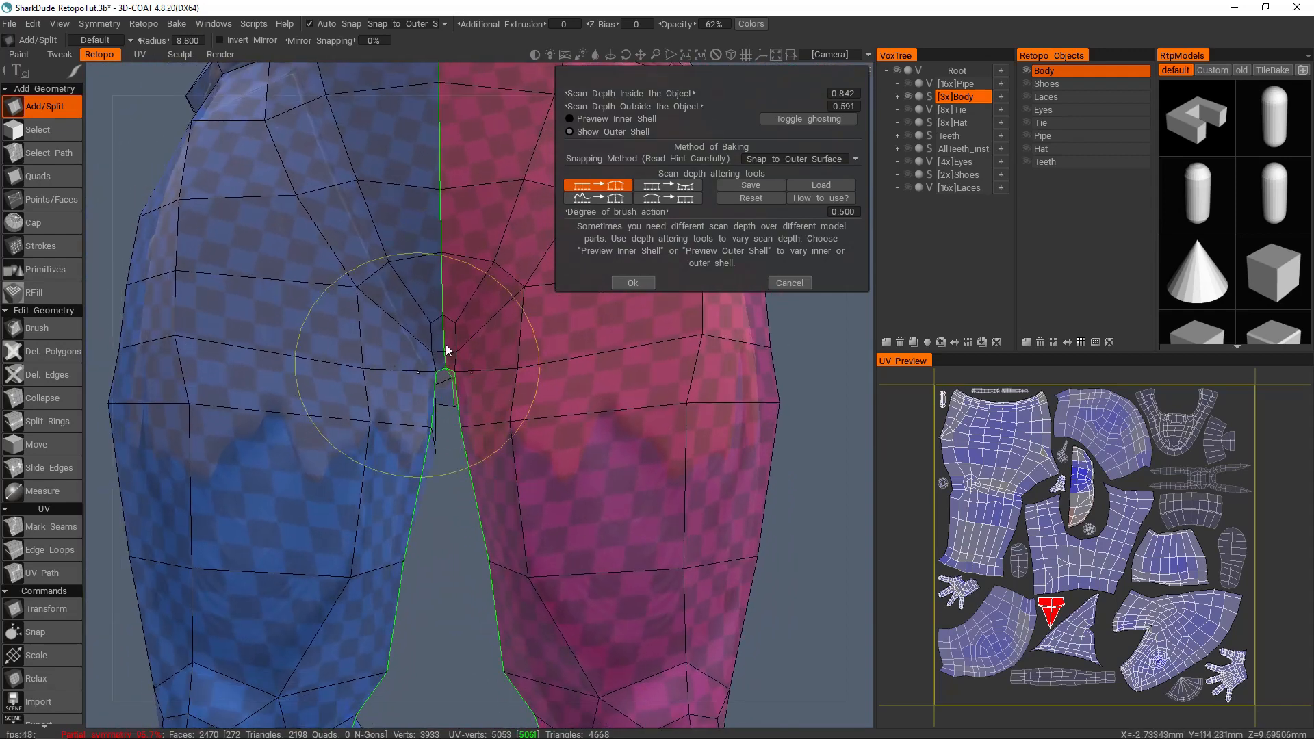
pyautogui.keyDown('alt'); pyautogui.moveTo(445, 346); pyautogui.dragTo(444, 353, button='right'); pyautogui.keyUp('alt')
pyautogui.keyDown('alt'); pyautogui.moveTo(445, 353); pyautogui.dragTo(473, 359); pyautogui.keyUp('alt')
pyautogui.keyDown('alt'); pyautogui.moveTo(474, 359); pyautogui.dragTo(438, 357, button='right'); pyautogui.keyUp('alt')
pyautogui.press('Escape')
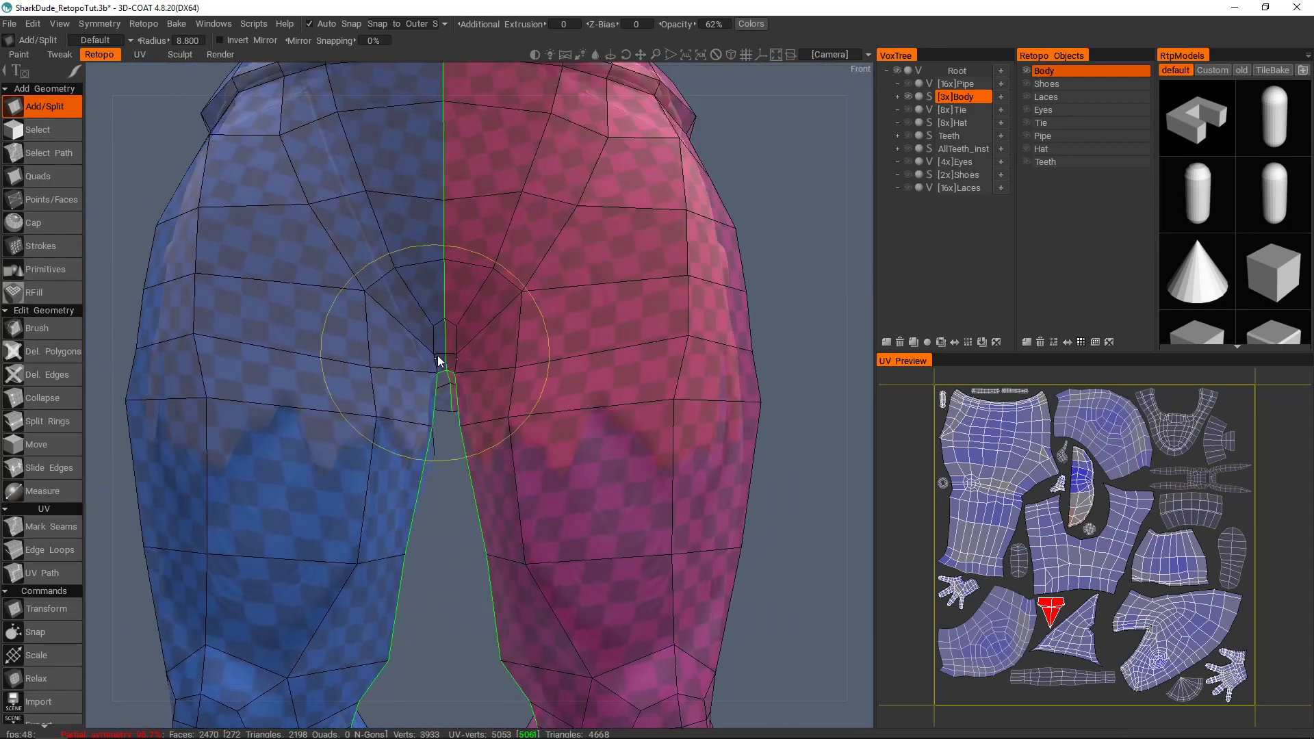
pyautogui.moveTo(427, 369)
pyautogui.mouseDown()
pyautogui.moveTo(441, 344)
pyautogui.moveTo(464, 358)
pyautogui.mouseUp()
pyautogui.keyDown('alt'); pyautogui.moveTo(438, 404); pyautogui.dragTo(498, 395); pyautogui.keyUp('alt')
pyautogui.keyDown('alt'); pyautogui.moveTo(498, 396); pyautogui.dragTo(436, 372, button='right'); pyautogui.keyUp('alt')
pyautogui.keyDown('alt'); pyautogui.moveTo(436, 372); pyautogui.dragTo(429, 326); pyautogui.keyUp('alt')
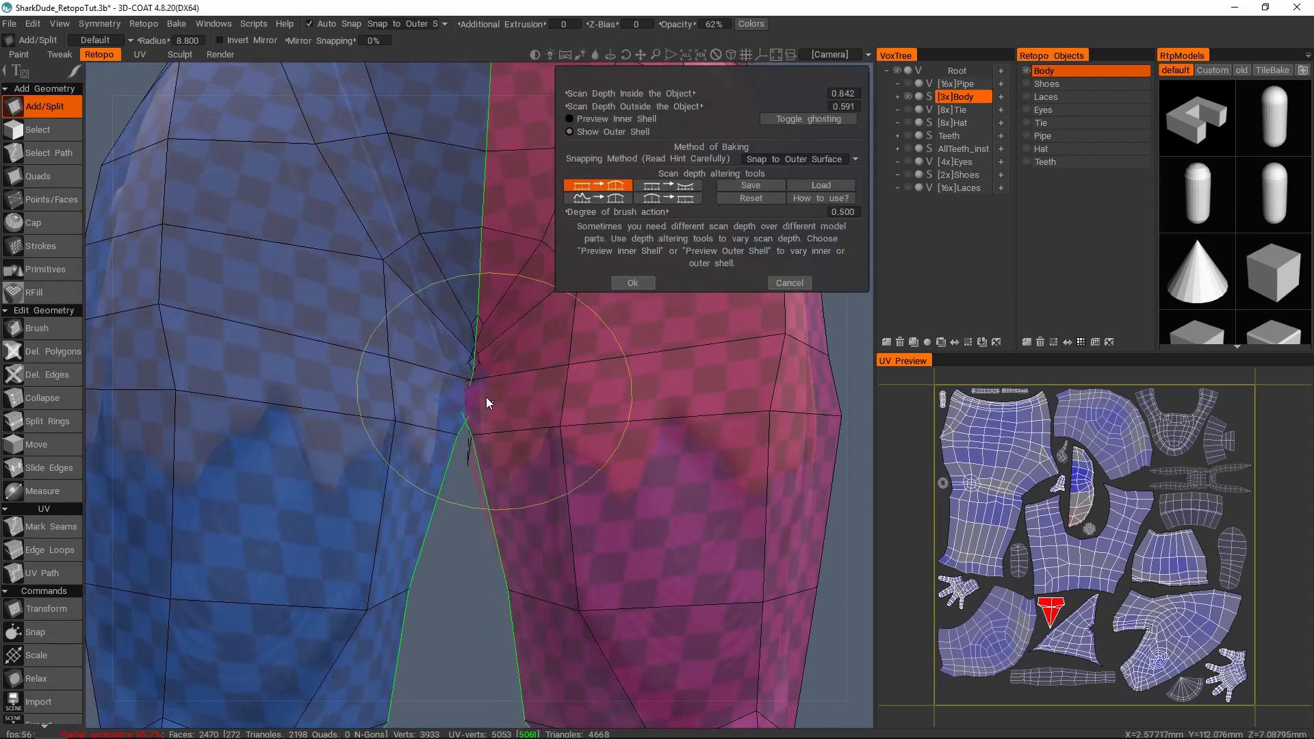
pyautogui.moveTo(477, 416)
pyautogui.keyDown('alt'); pyautogui.mouseDown()
pyautogui.moveTo(474, 350)
pyautogui.moveTo(487, 380)
pyautogui.mouseUp(); pyautogui.keyUp('alt')
pyautogui.keyDown('ctrl'); pyautogui.moveTo(431, 437); pyautogui.dragTo(434, 440); pyautogui.keyUp('ctrl')
pyautogui.keyDown('alt'); pyautogui.moveTo(466, 422); pyautogui.dragTo(502, 367, button='right'); pyautogui.keyUp('alt')
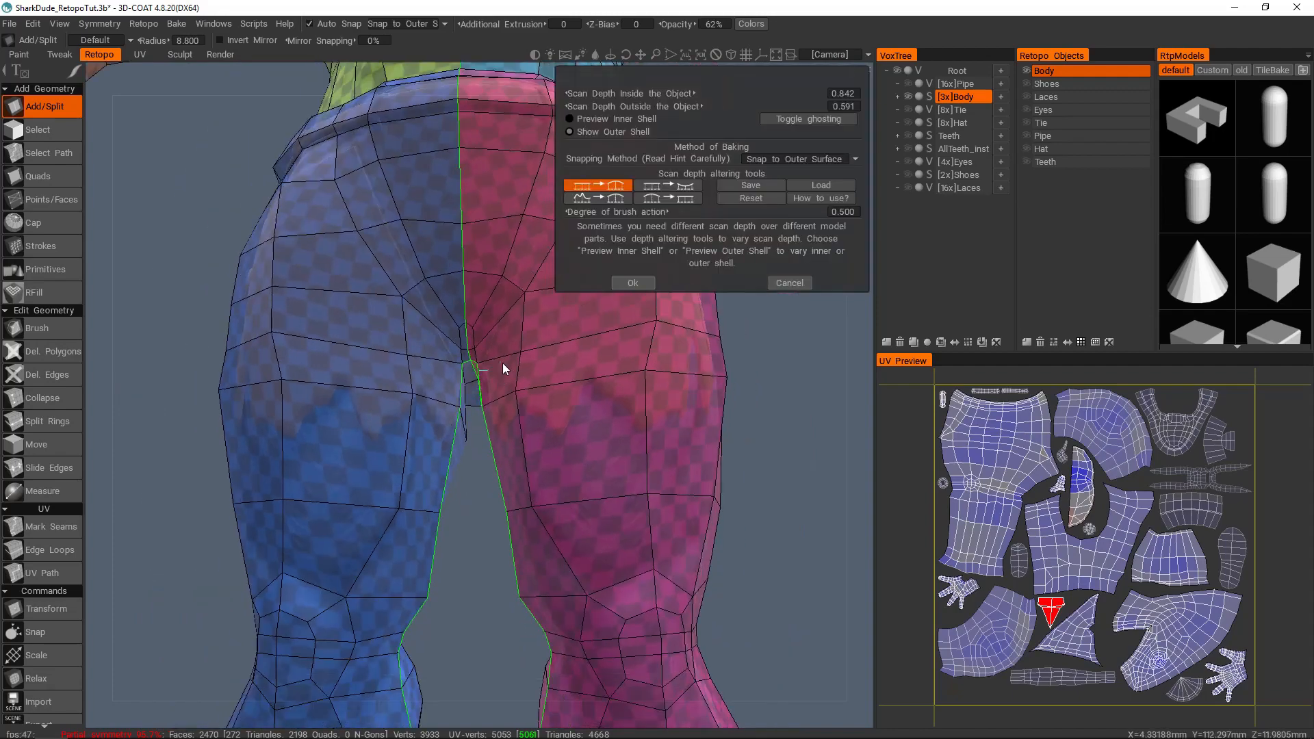
# Step: Check how the outer shell covers the shorts from the side and rear of the hips
pyautogui.keyDown('alt'); pyautogui.moveTo(508, 359); pyautogui.dragTo(492, 334); pyautogui.keyUp('alt')
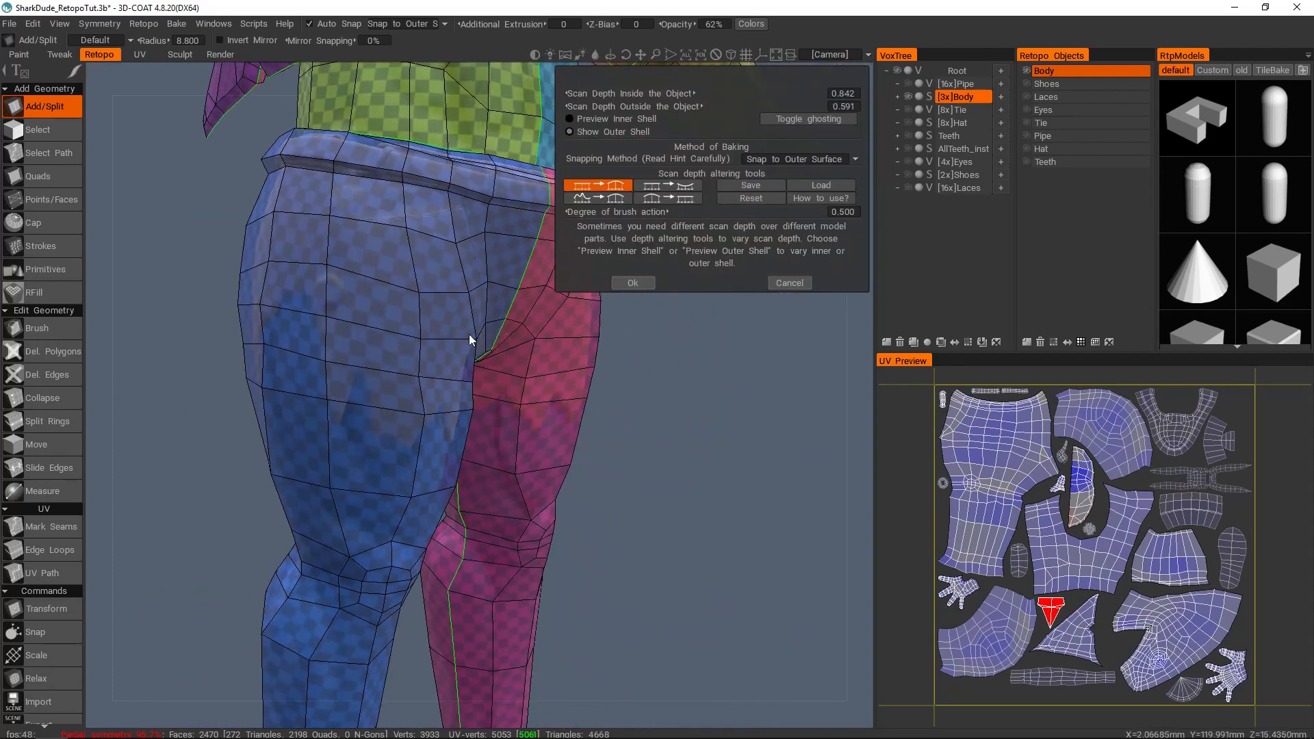
pyautogui.keyDown('alt'); pyautogui.moveTo(493, 334); pyautogui.dragTo(463, 258, button='right'); pyautogui.keyUp('alt')
pyautogui.keyDown('alt'); pyautogui.moveTo(463, 258); pyautogui.dragTo(441, 247); pyautogui.keyUp('alt')
pyautogui.keyDown('alt'); pyautogui.moveTo(441, 246); pyautogui.dragTo(466, 359, button='middle'); pyautogui.keyUp('alt')
pyautogui.keyDown('alt'); pyautogui.moveTo(412, 274); pyautogui.dragTo(396, 430); pyautogui.keyUp('alt')
pyautogui.keyDown('alt'); pyautogui.moveTo(395, 429); pyautogui.dragTo(349, 353, button='right'); pyautogui.keyUp('alt')
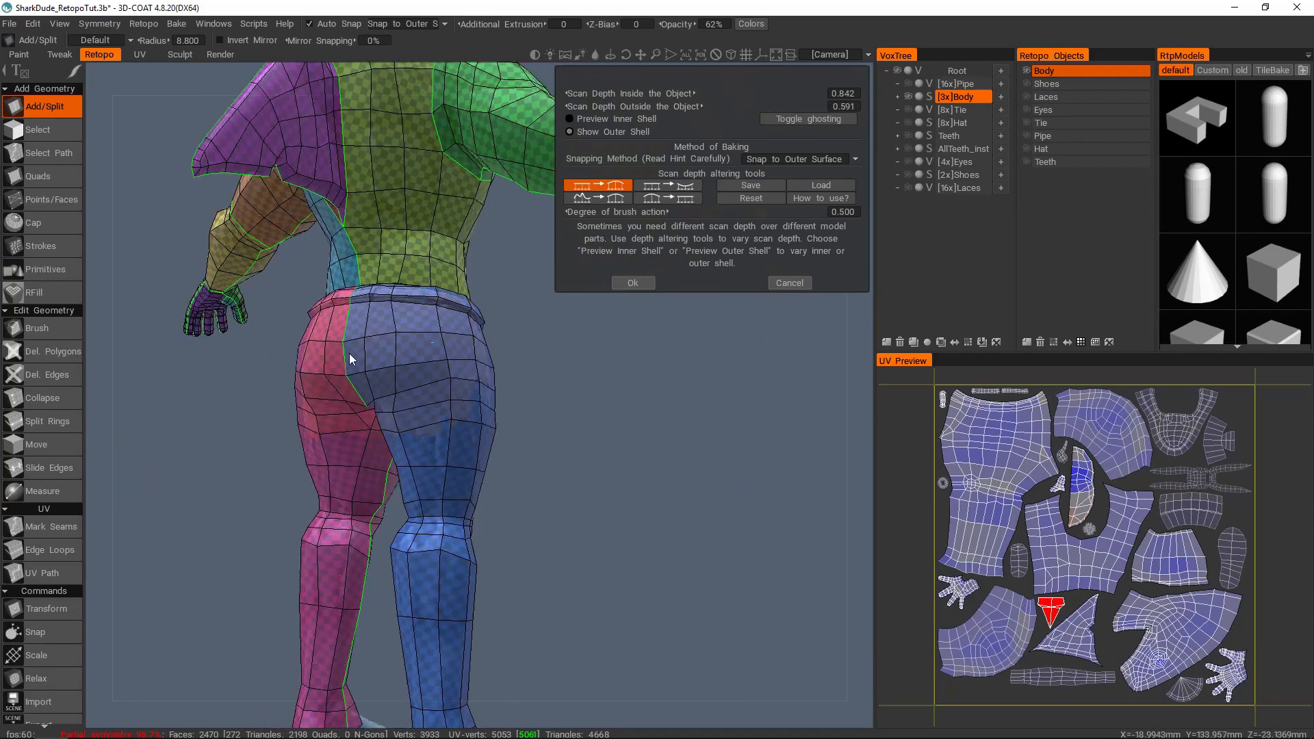
pyautogui.keyDown('alt'); pyautogui.moveTo(349, 354); pyautogui.dragTo(457, 345); pyautogui.keyUp('alt')
pyautogui.keyDown('alt'); pyautogui.moveTo(505, 410); pyautogui.dragTo(477, 337); pyautogui.keyUp('alt')
pyautogui.keyDown('alt'); pyautogui.moveTo(477, 337); pyautogui.dragTo(465, 410, button='right'); pyautogui.keyUp('alt')
# Step: Review the outer shell on the back around the dorsal fin and on the whole figure from the front
pyautogui.keyDown('alt'); pyautogui.moveTo(433, 226); pyautogui.dragTo(494, 575, button='middle'); pyautogui.keyUp('alt')
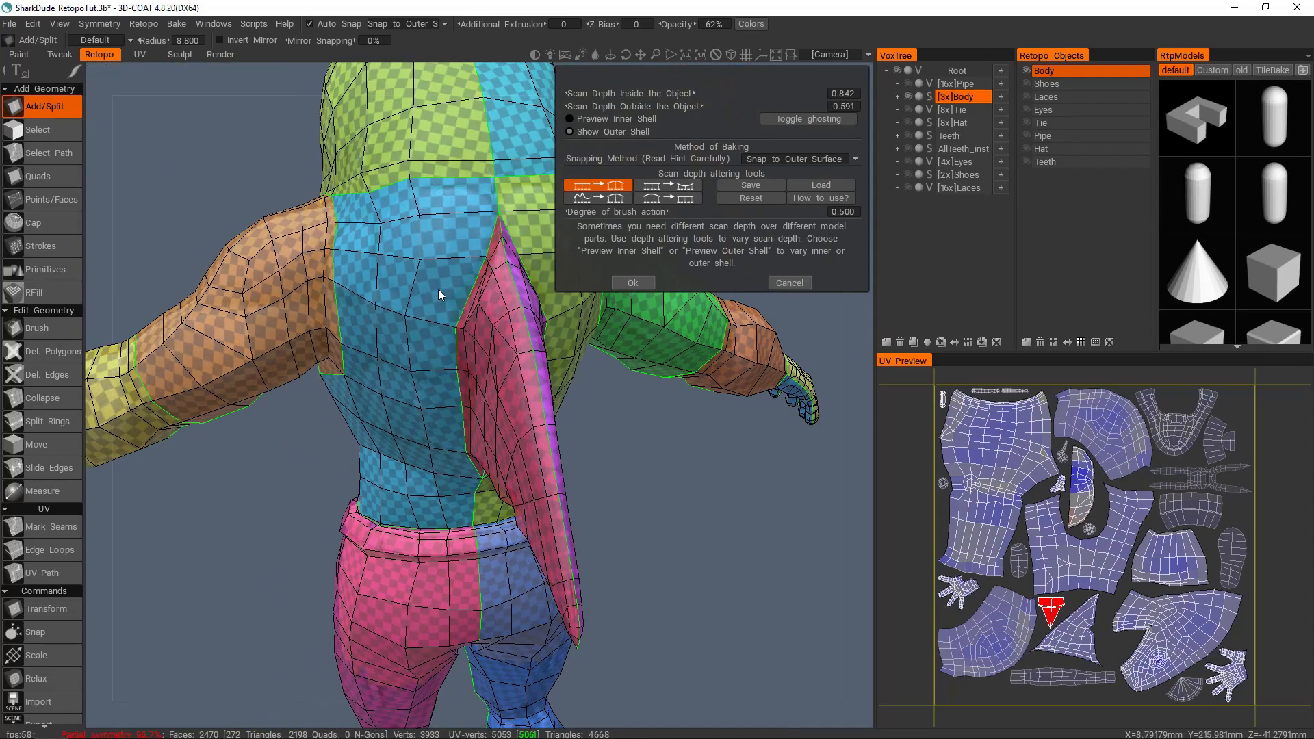
pyautogui.keyDown('alt'); pyautogui.moveTo(440, 345); pyautogui.dragTo(474, 376); pyautogui.keyUp('alt')
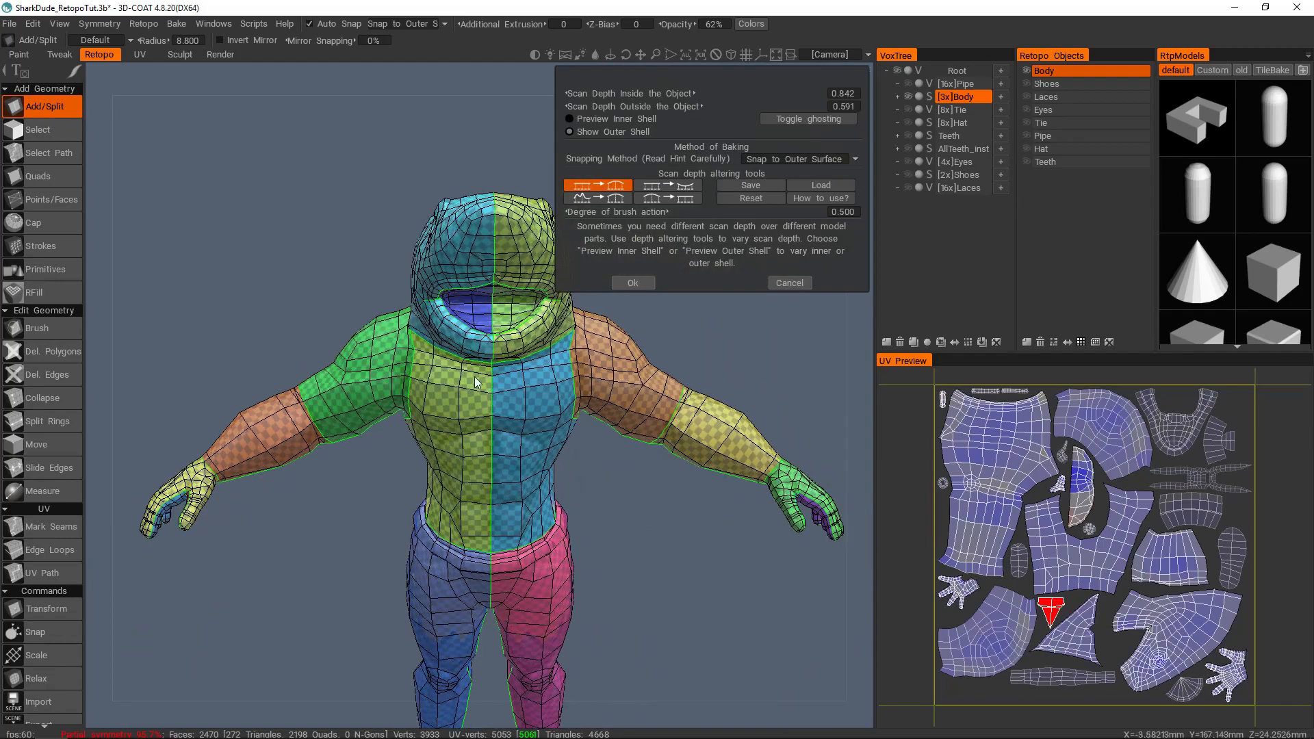
pyautogui.keyDown('alt'); pyautogui.moveTo(474, 376); pyautogui.dragTo(515, 330, button='middle'); pyautogui.keyUp('alt')
pyautogui.keyDown('alt'); pyautogui.moveTo(515, 330); pyautogui.dragTo(490, 368); pyautogui.keyUp('alt')
pyautogui.keyDown('alt'); pyautogui.moveTo(490, 368); pyautogui.dragTo(508, 380, button='right'); pyautogui.keyUp('alt')
pyautogui.keyDown('alt'); pyautogui.moveTo(508, 379); pyautogui.dragTo(417, 334); pyautogui.keyUp('alt')
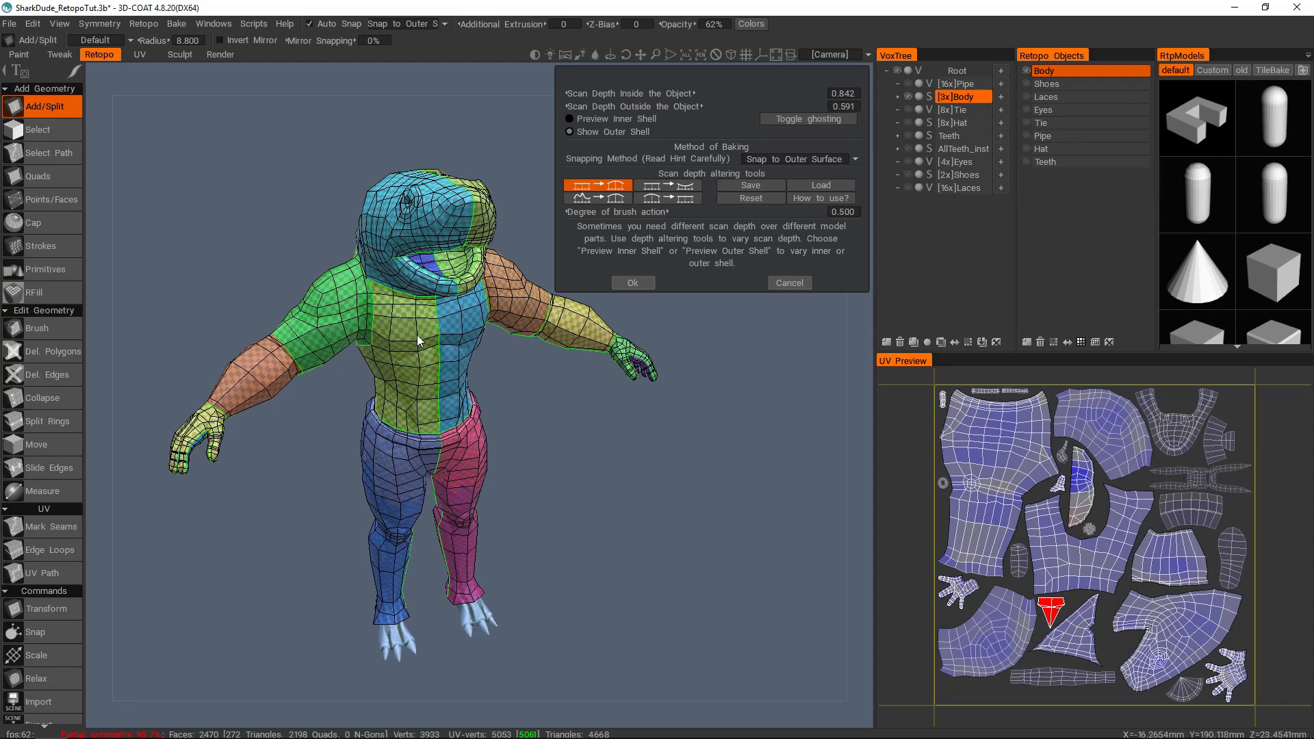
# Step: Bake the normal map for per-pixel painting without local occlusion, using the Unity preset, Keep UV and 2048 × 2048 textures
pyautogui.click(633, 283)
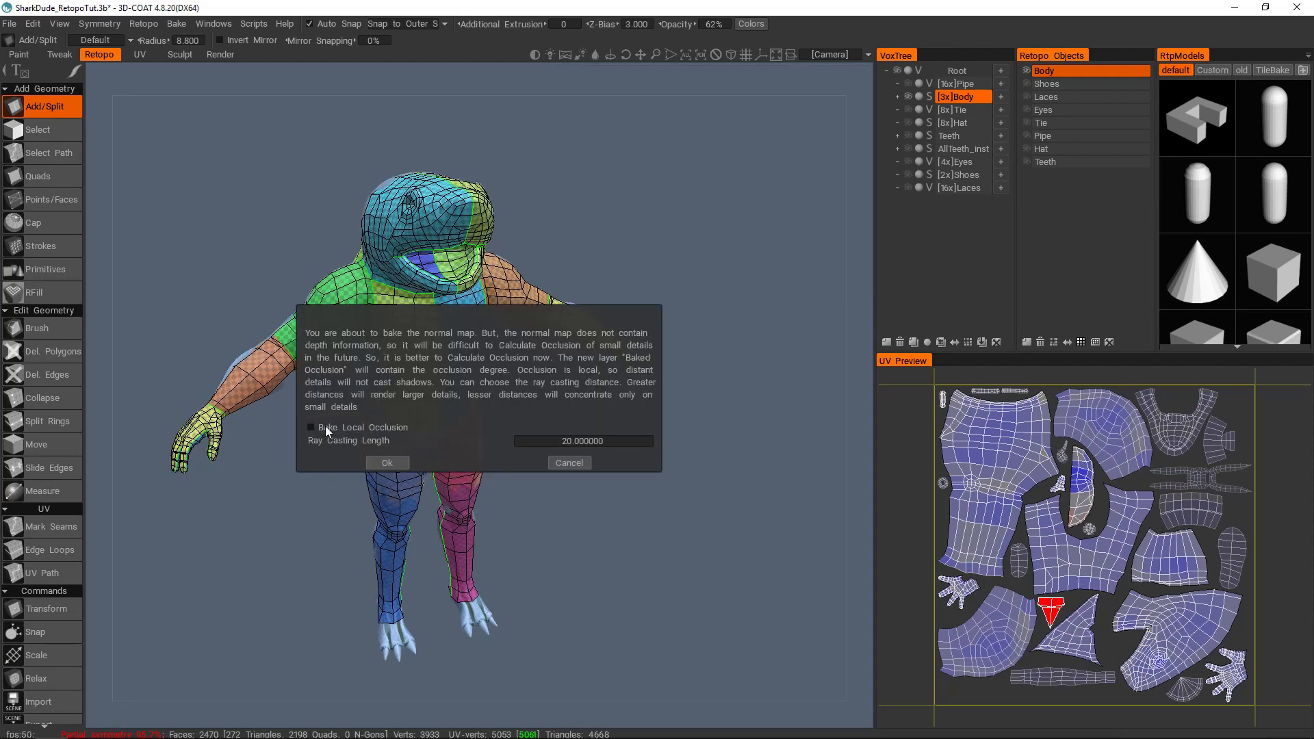
pyautogui.moveTo(498, 312); pyautogui.dragTo(628, 212)
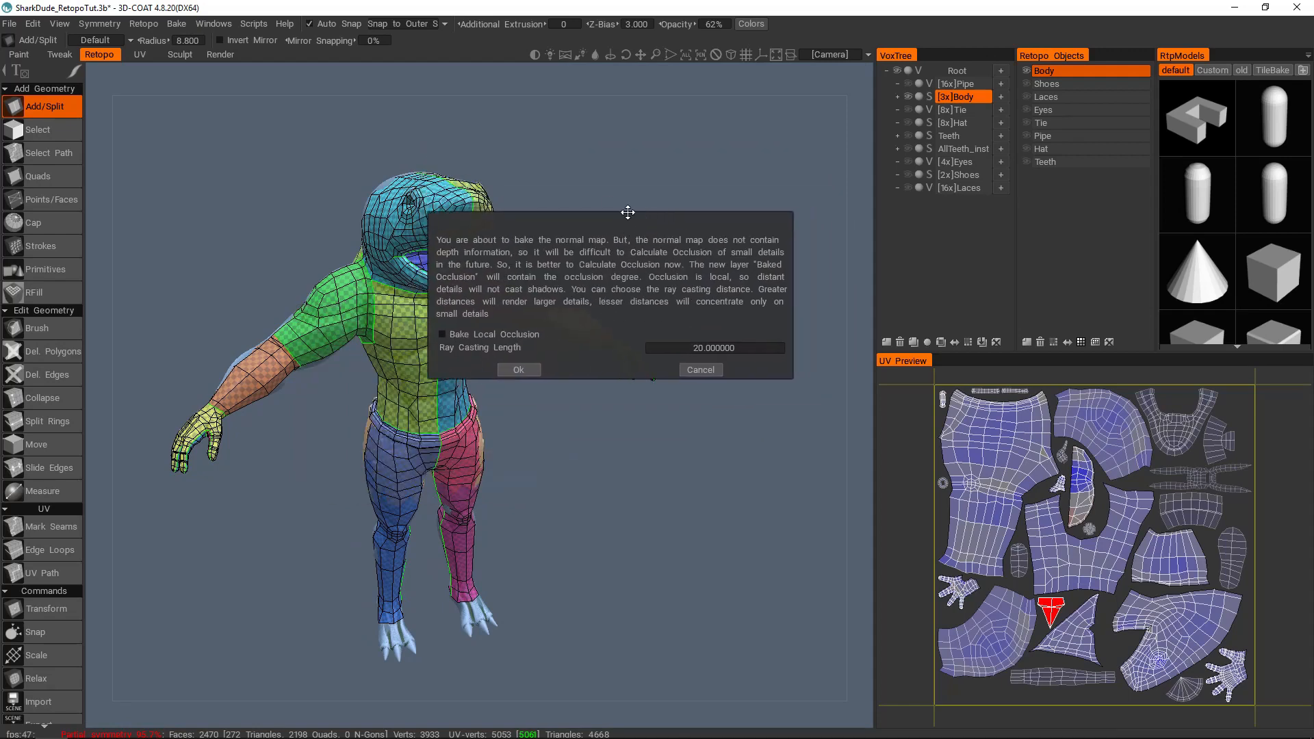
pyautogui.moveTo(685, 216); pyautogui.dragTo(673, 224)
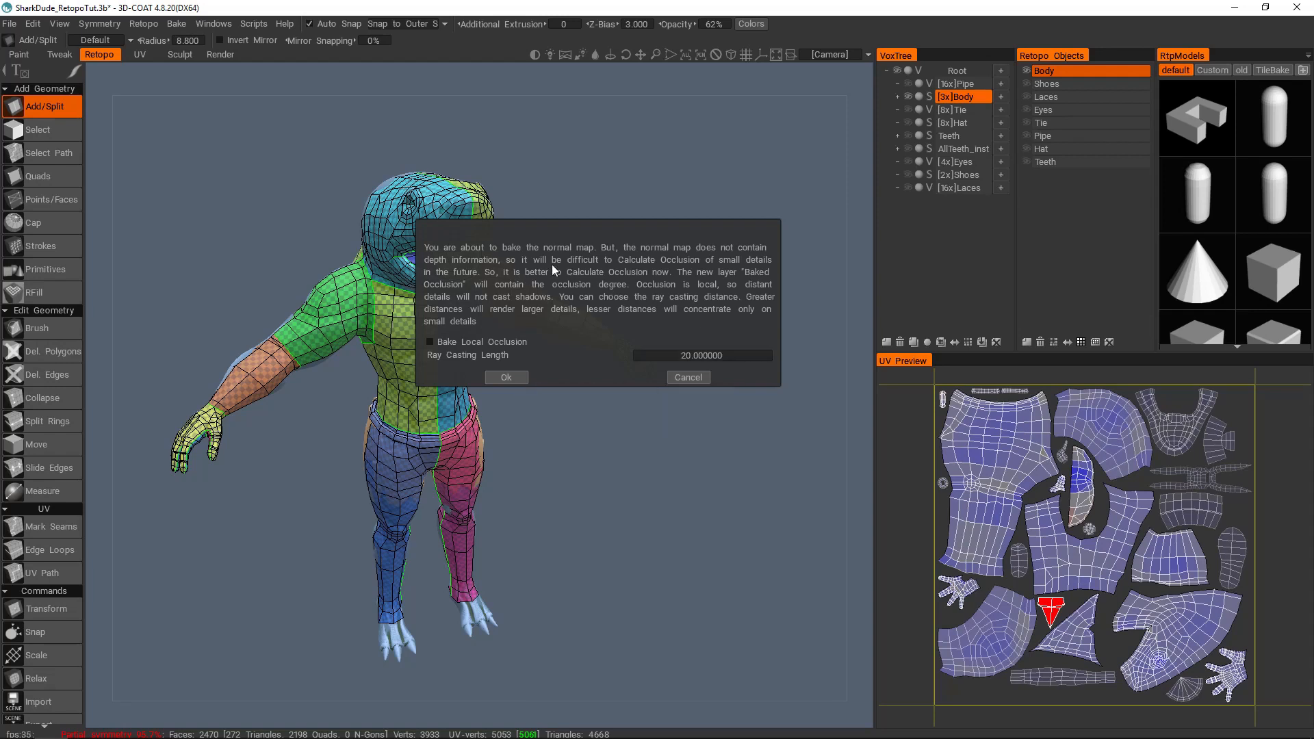
pyautogui.moveTo(622, 228); pyautogui.dragTo(616, 236)
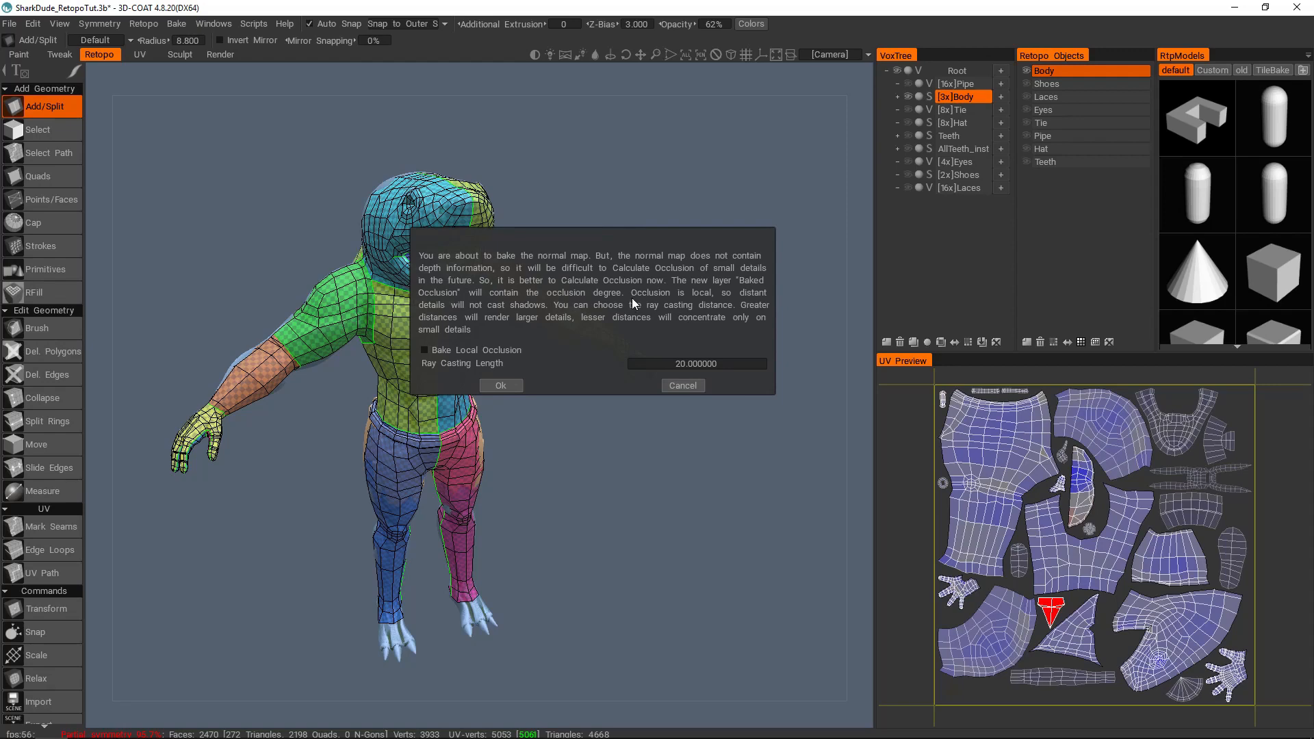
pyautogui.moveTo(658, 226); pyautogui.dragTo(733, 241)
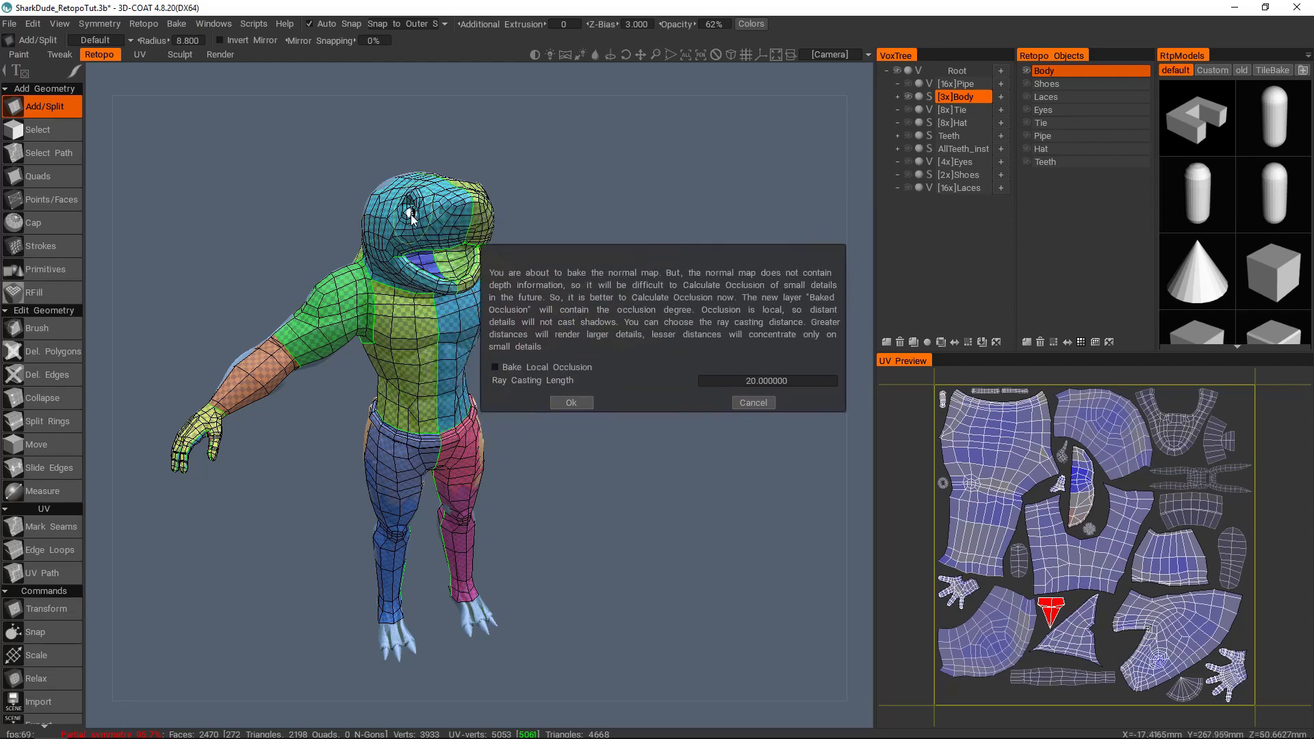
pyautogui.moveTo(683, 250); pyautogui.dragTo(606, 206)
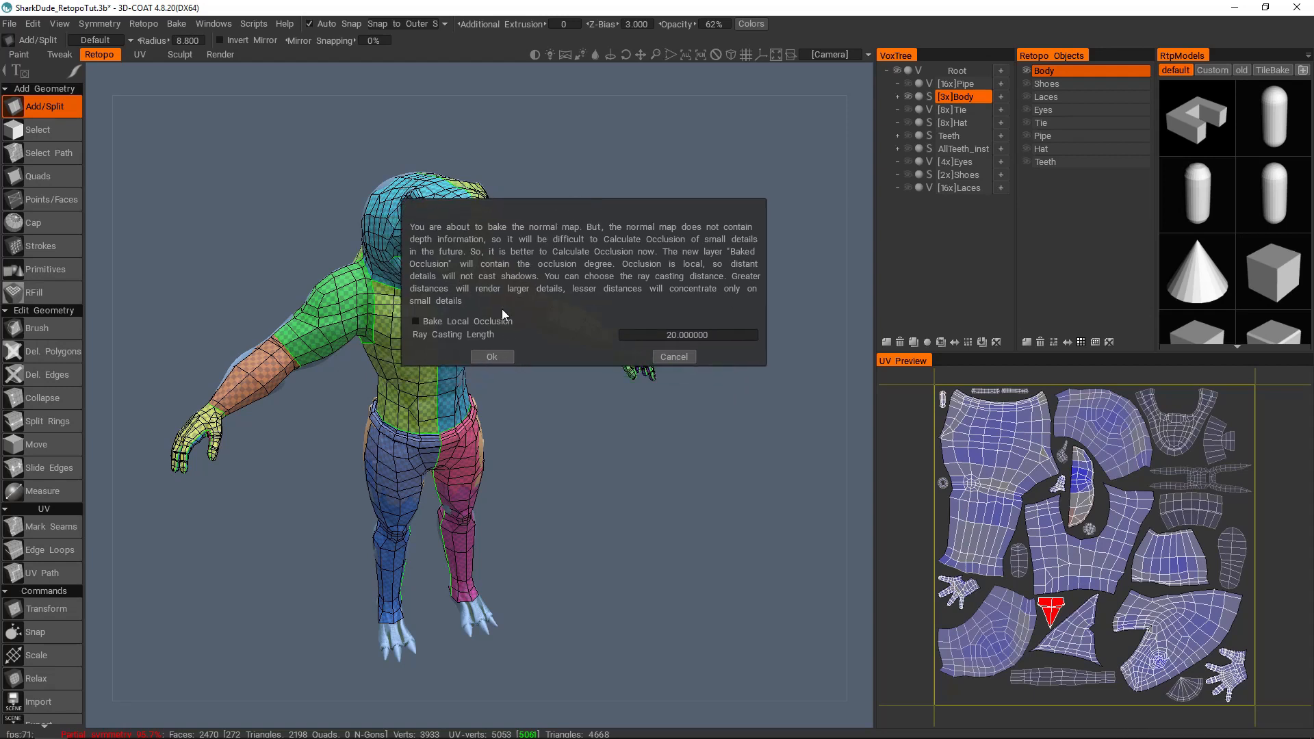
pyautogui.click(487, 361)
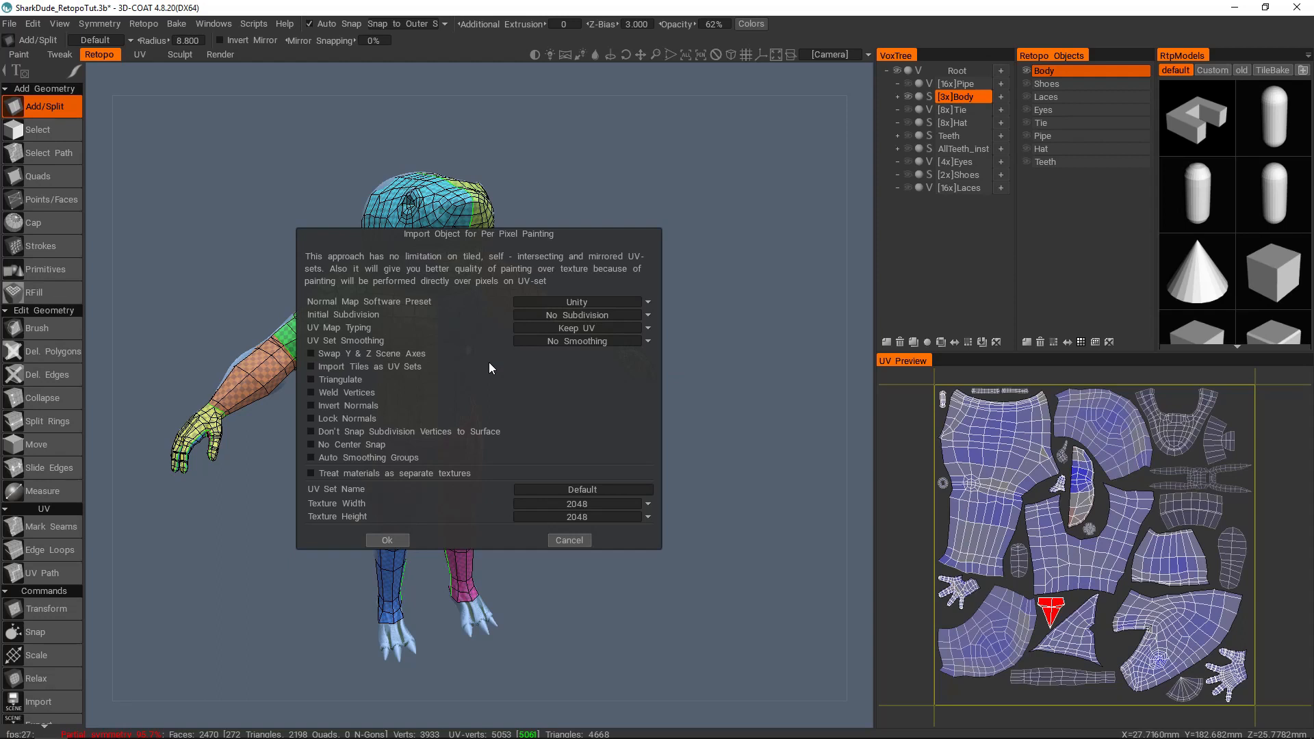
pyautogui.moveTo(560, 234); pyautogui.dragTo(626, 140)
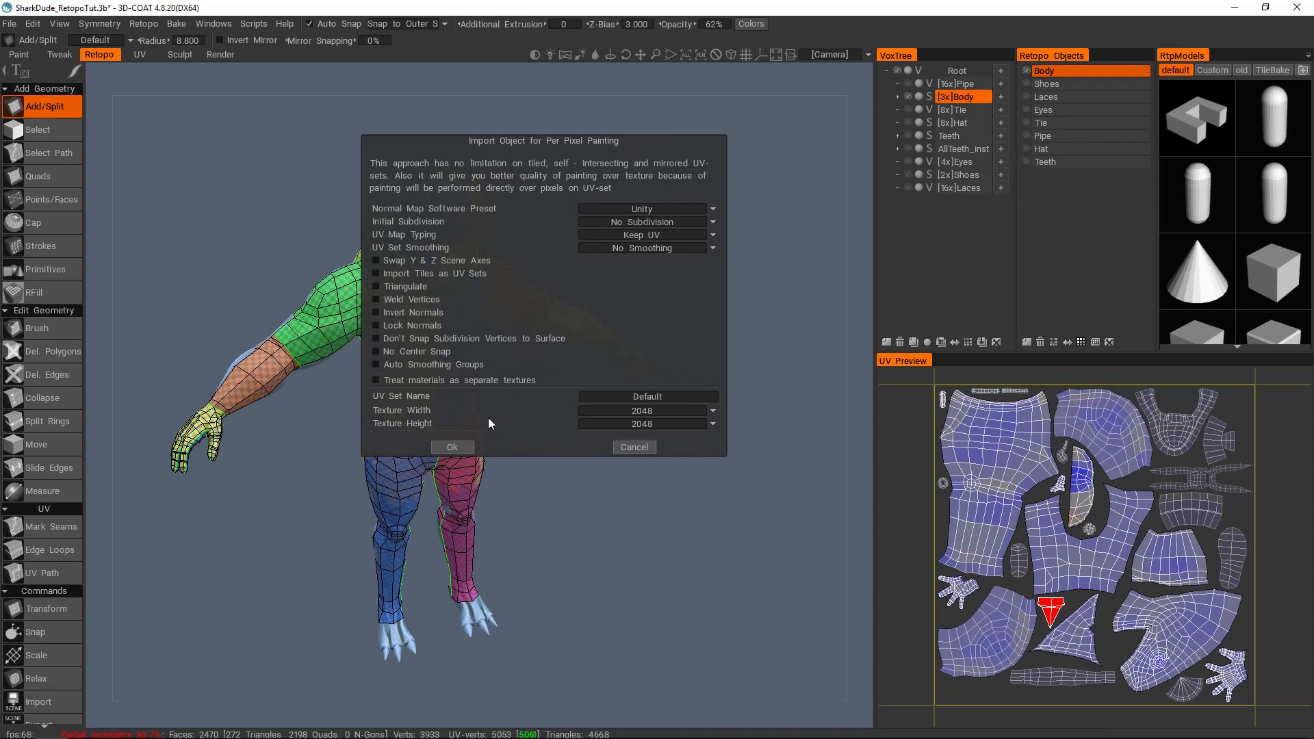
pyautogui.click(453, 446)
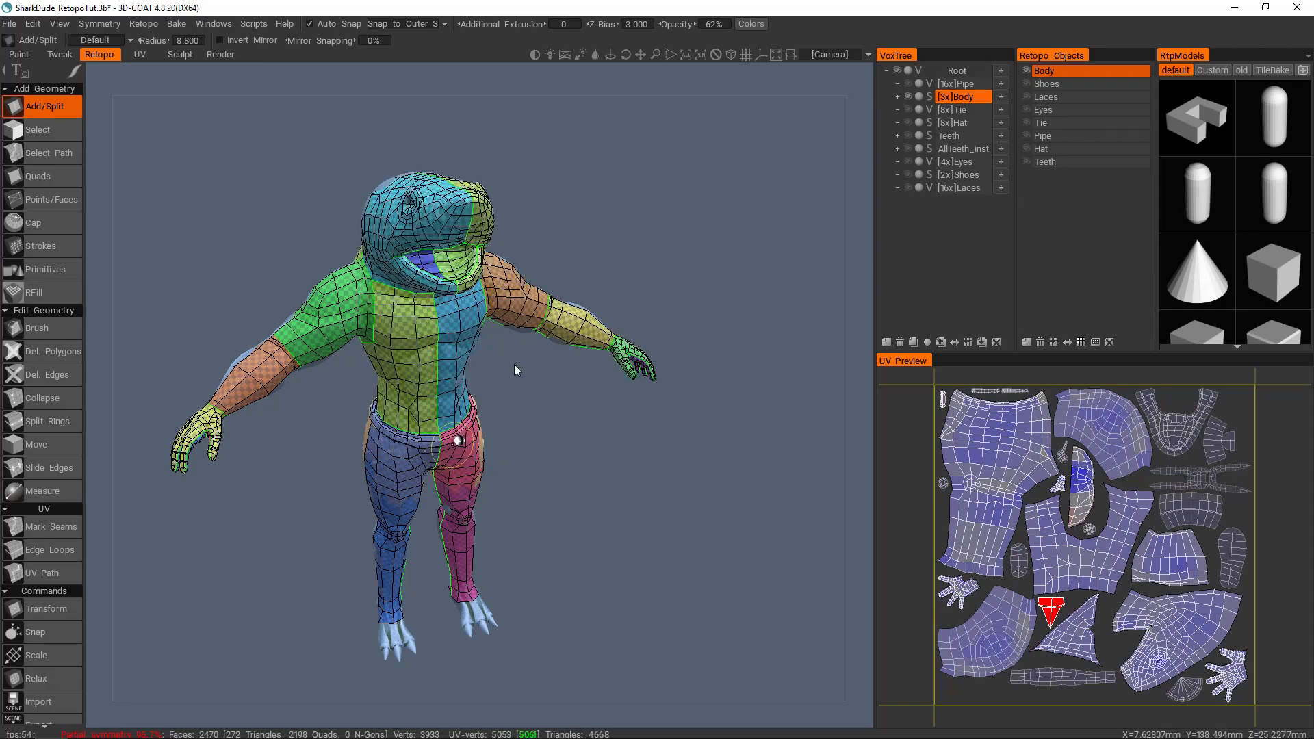
# Step: Switch to the Paint room, hide the whole sculpt tree and display the paint layers
pyautogui.click(21, 57)
pyautogui.click(1110, 450)
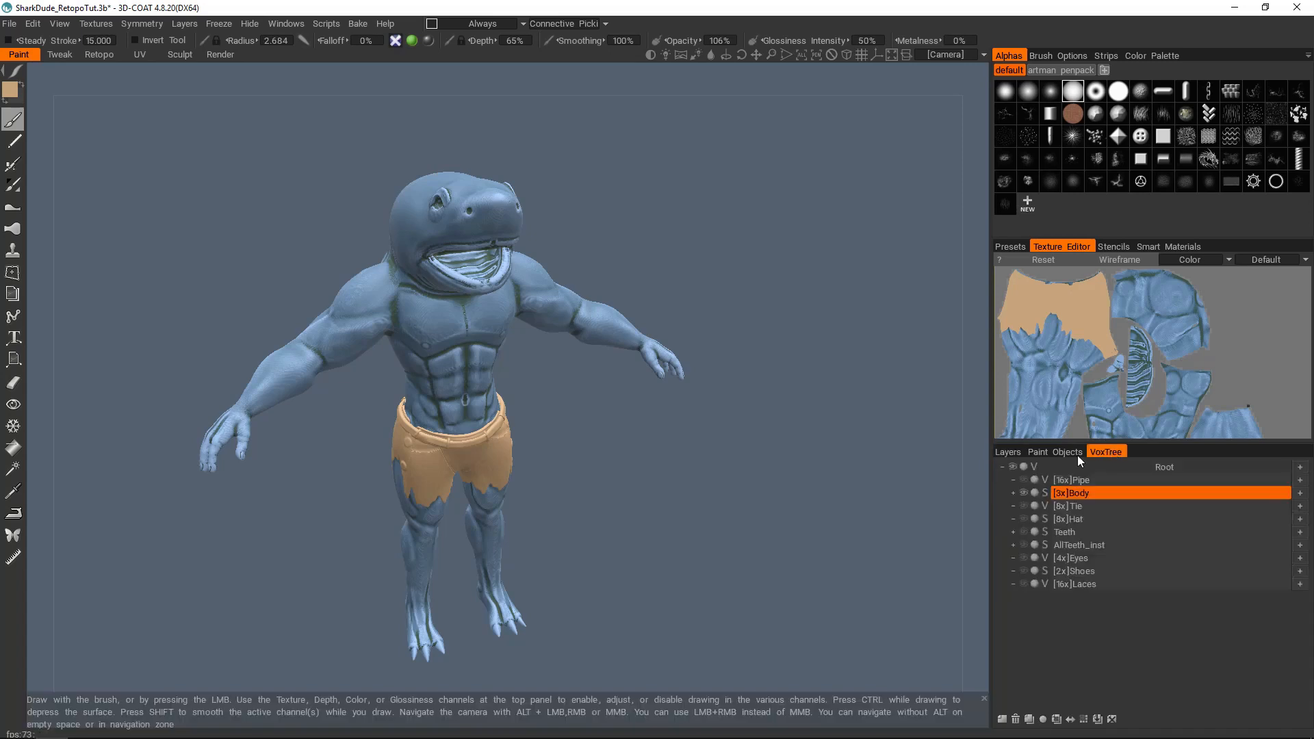
pyautogui.click(1012, 466)
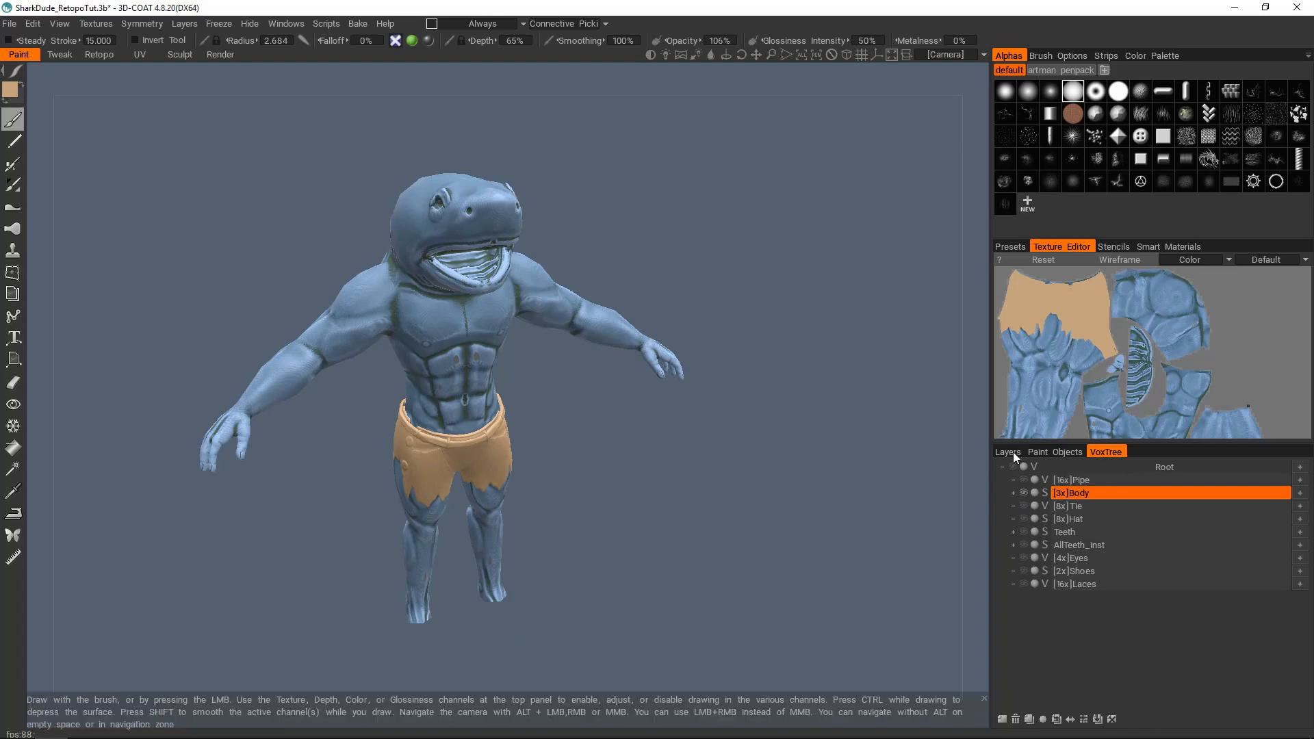
pyautogui.click(1013, 453)
# Step: Examine the baked normal map and color on the low-poly body from several angles, including the torso and arms
pyautogui.scroll(8, 602, 365)
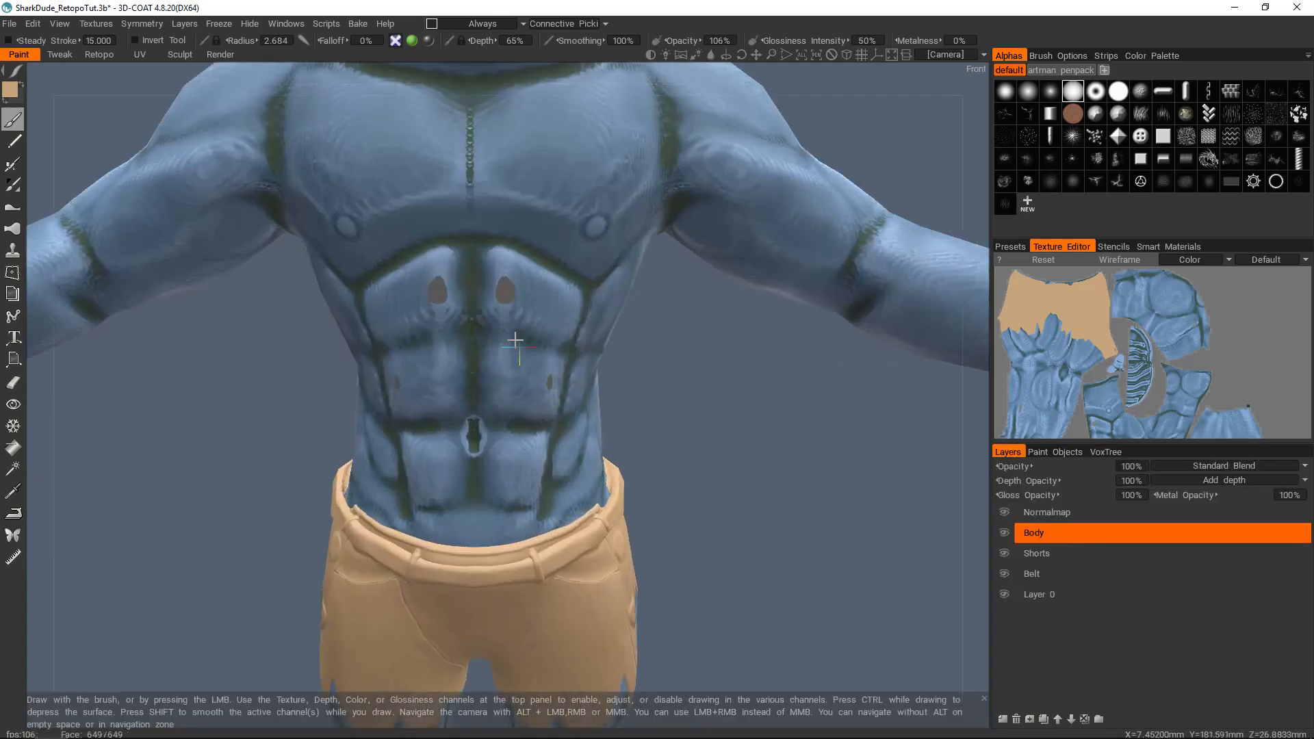
pyautogui.keyDown('alt'); pyautogui.moveTo(515, 340); pyautogui.dragTo(547, 393, button='middle'); pyautogui.keyUp('alt')
pyautogui.scroll(-3, 514, 387)
pyautogui.keyDown('alt'); pyautogui.moveTo(513, 383); pyautogui.dragTo(581, 383); pyautogui.keyUp('alt')
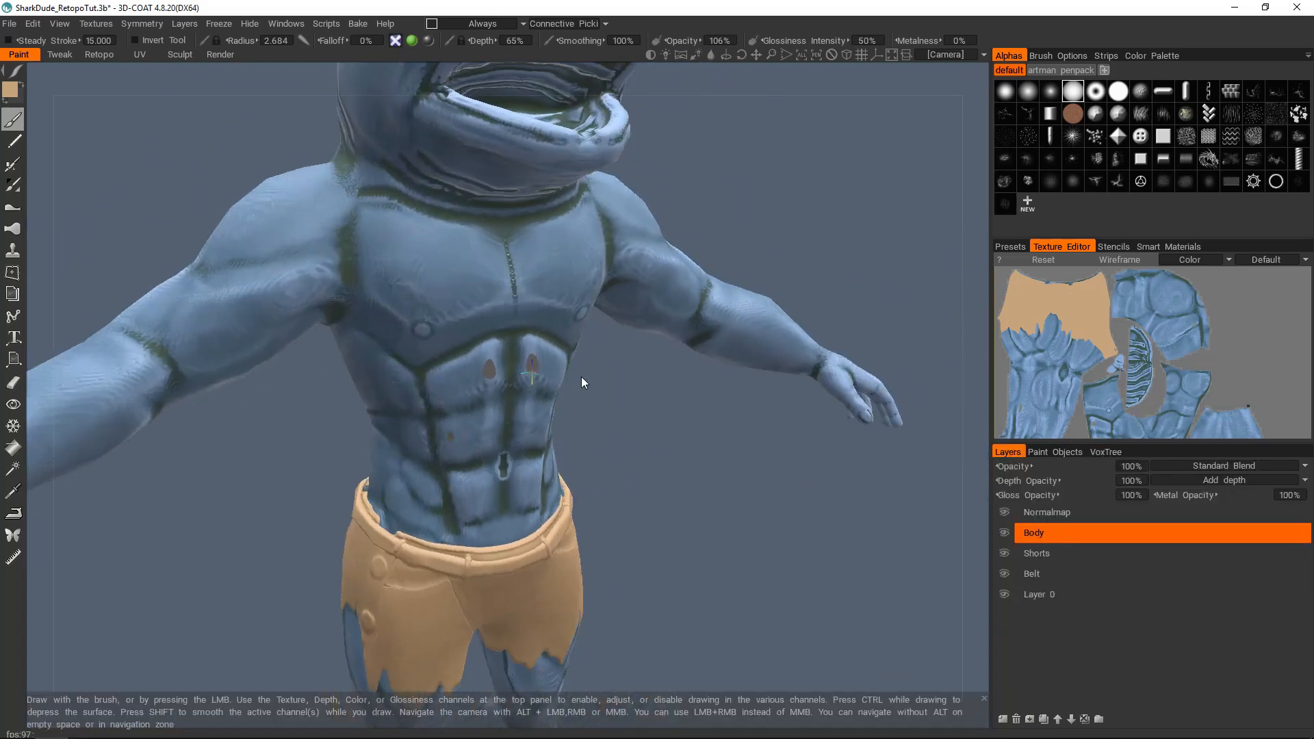
pyautogui.scroll(-3, 479, 373)
pyautogui.moveTo(469, 361)
pyautogui.keyDown('alt'); pyautogui.mouseDown()
pyautogui.moveTo(750, 360)
pyautogui.moveTo(478, 357)
pyautogui.moveTo(475, 392)
pyautogui.moveTo(430, 388)
pyautogui.moveTo(473, 351)
pyautogui.mouseUp(); pyautogui.keyUp('alt')
pyautogui.scroll(5, 492, 376)
pyautogui.scroll(-1, 502, 372)
pyautogui.keyDown('alt'); pyautogui.moveTo(473, 482); pyautogui.dragTo(522, 299, button='middle'); pyautogui.keyUp('alt')
pyautogui.scroll(-4, 522, 301)
pyautogui.keyDown('alt'); pyautogui.moveTo(472, 547); pyautogui.dragTo(506, 547); pyautogui.keyUp('alt')
pyautogui.keyDown('alt'); pyautogui.moveTo(507, 589); pyautogui.dragTo(520, 274, button='middle'); pyautogui.keyUp('alt')
pyautogui.scroll(3, 519, 335)
pyautogui.keyDown('alt'); pyautogui.moveTo(520, 337); pyautogui.dragTo(704, 350); pyautogui.keyUp('alt')
pyautogui.scroll(-4, 703, 347)
pyautogui.keyDown('alt'); pyautogui.moveTo(563, 298); pyautogui.dragTo(646, 663, button='middle'); pyautogui.keyUp('alt')
pyautogui.keyDown('alt'); pyautogui.moveTo(538, 358); pyautogui.dragTo(635, 321); pyautogui.keyUp('alt')
pyautogui.keyDown('alt'); pyautogui.moveTo(505, 470); pyautogui.dragTo(551, 440); pyautogui.keyUp('alt')
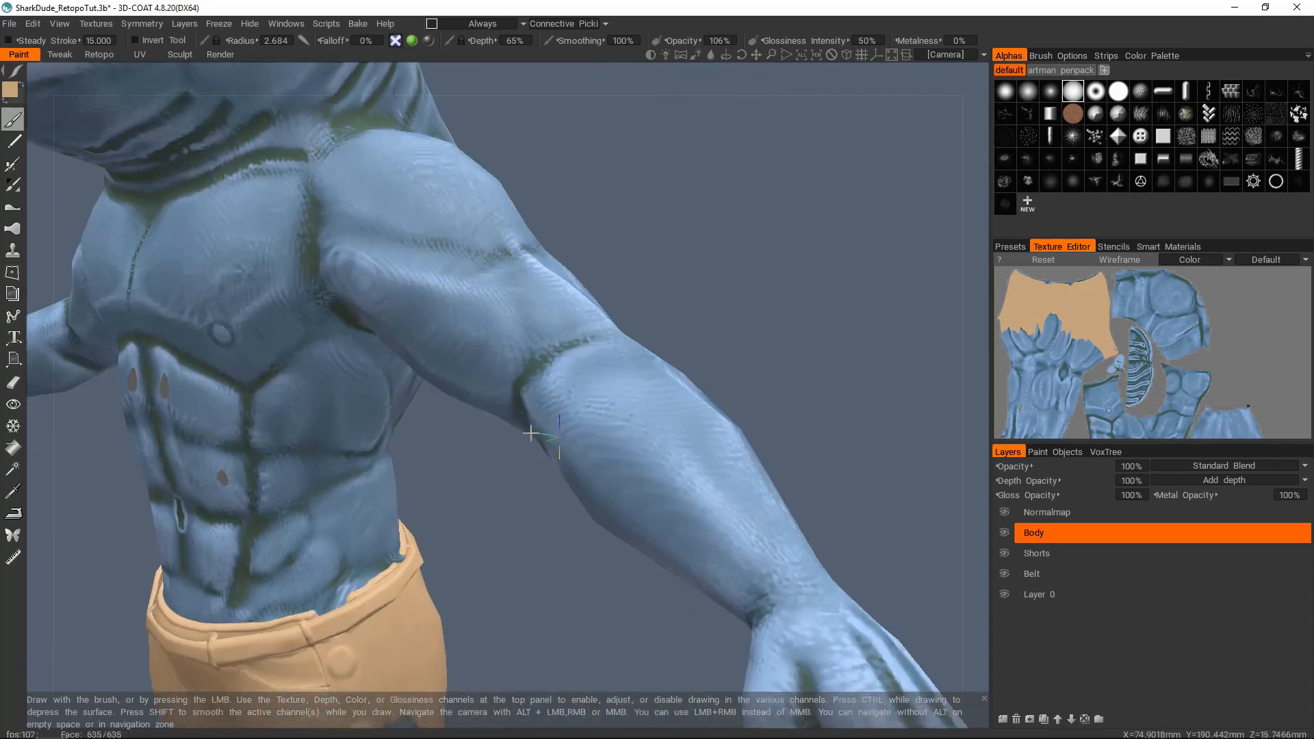
pyautogui.scroll(-5, 484, 376)
pyautogui.keyDown('alt'); pyautogui.moveTo(532, 370); pyautogui.dragTo(664, 434); pyautogui.keyUp('alt')
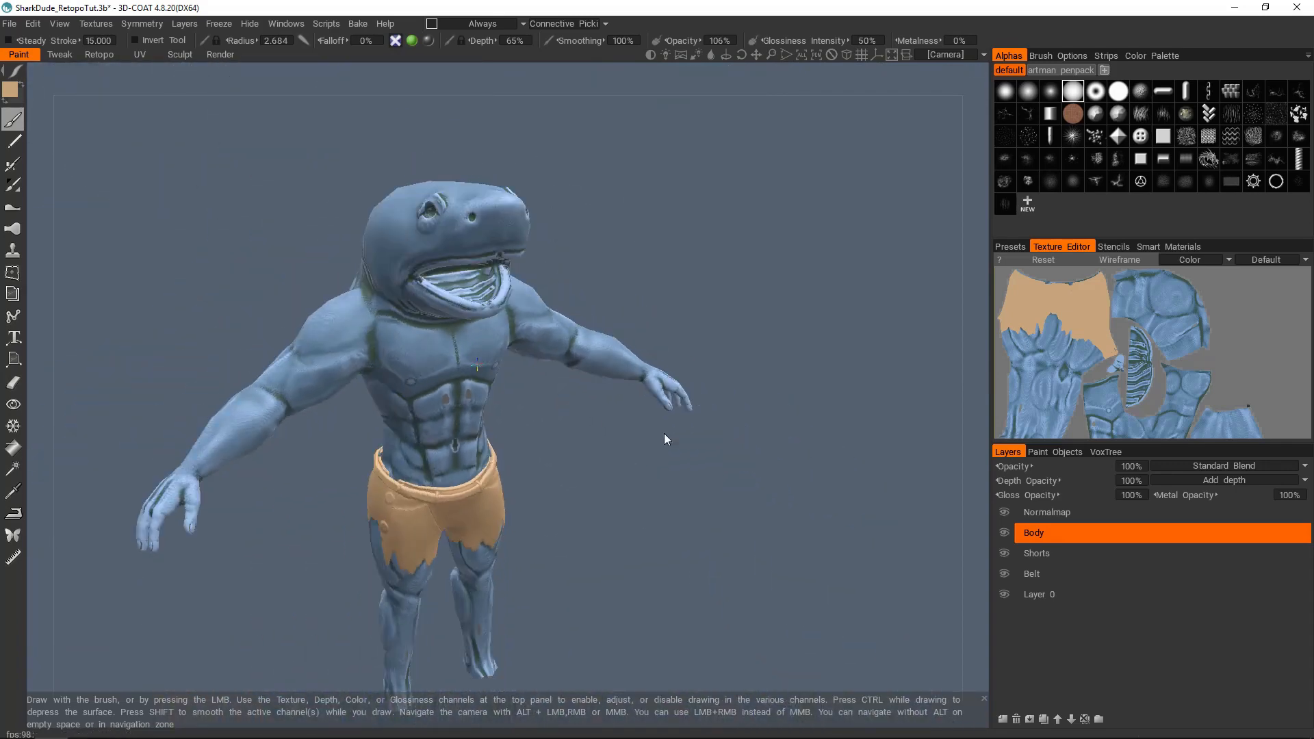
# Step: Add a paint layer between Belt and Layer 0 and name it whateveryouwant
pyautogui.click(1056, 594)
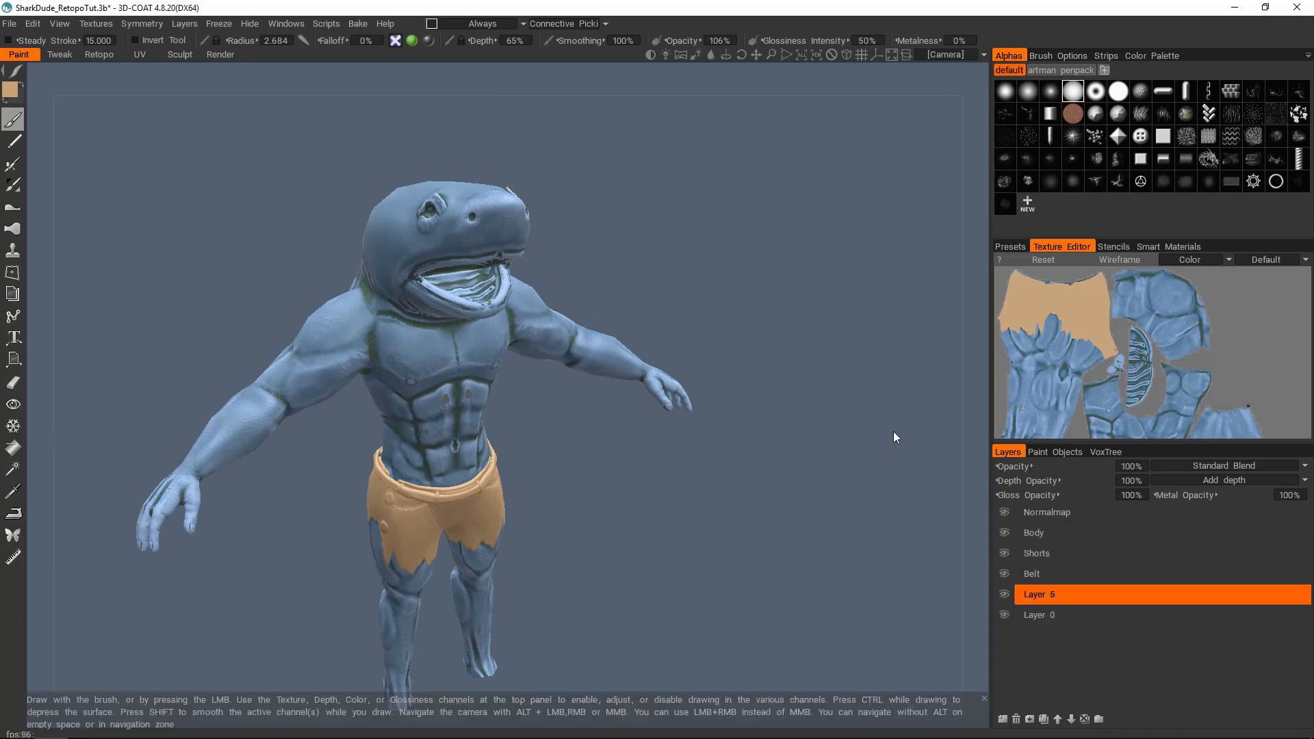
pyautogui.doubleClick(1058, 594)
pyautogui.write('wh')
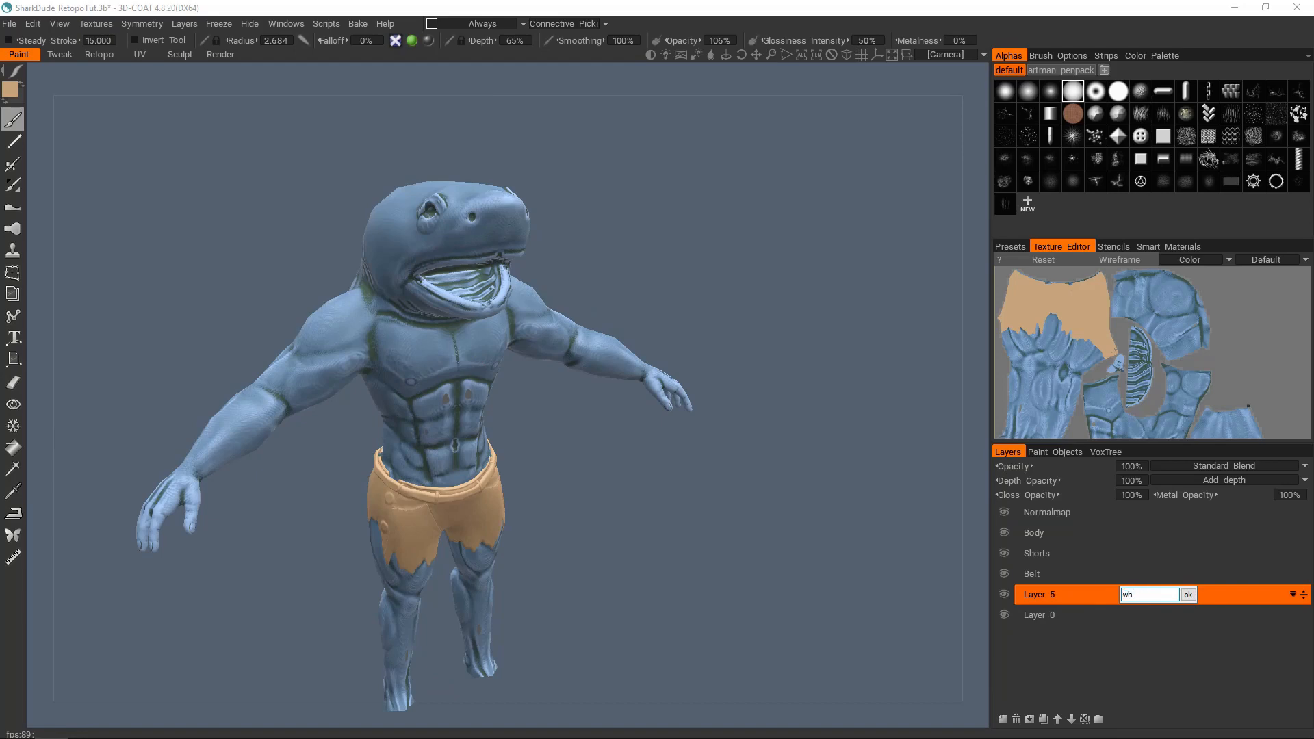
pyautogui.write('ateveryouwant')
pyautogui.press('Return')
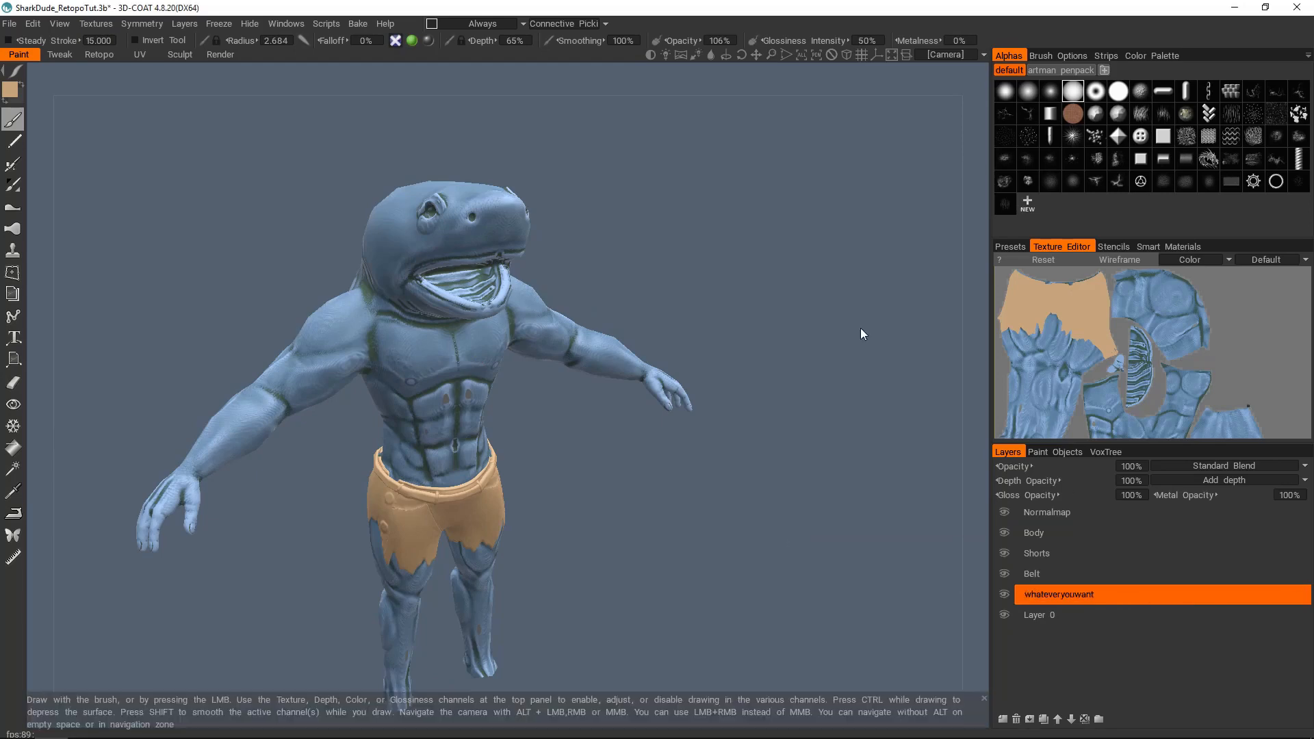
# Step: Choose a bright magenta paint color with hue 294, saturation 81% and lightness 100%
pyautogui.press('c')
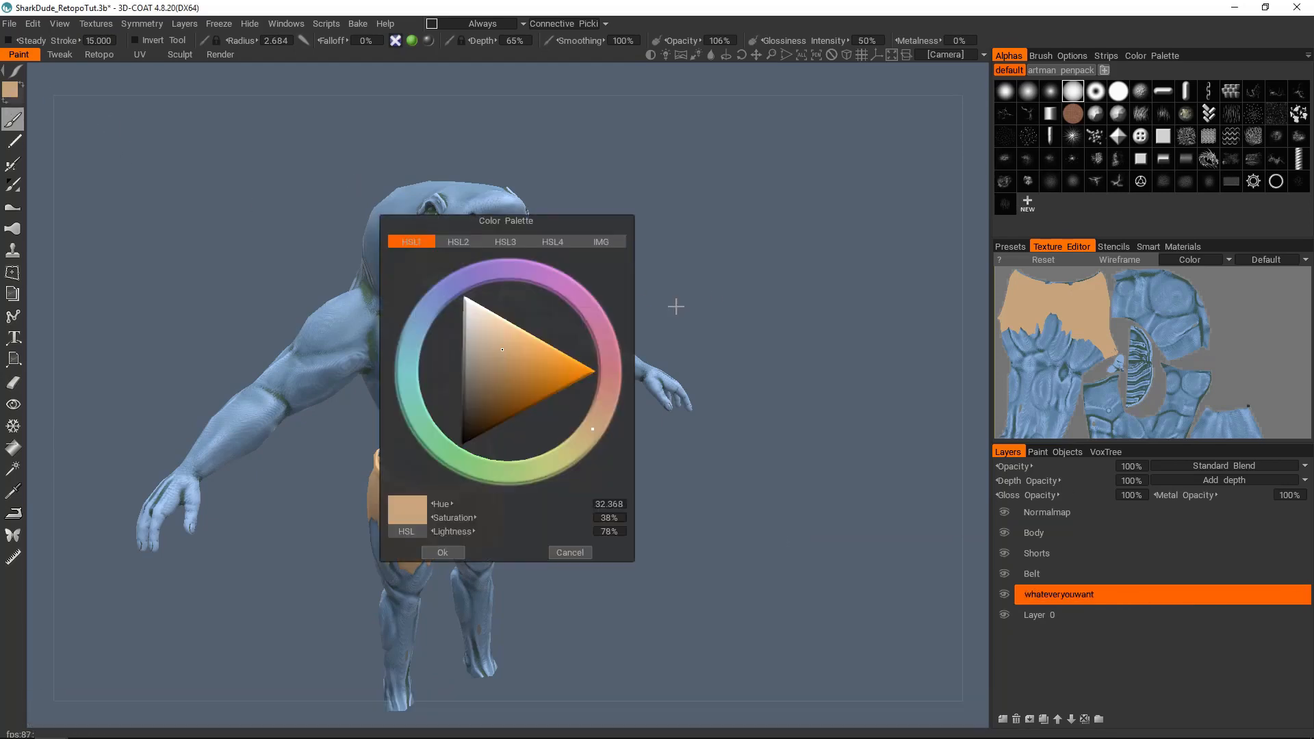
pyautogui.click(517, 269)
pyautogui.moveTo(553, 360); pyautogui.dragTo(572, 353)
pyautogui.click(551, 274)
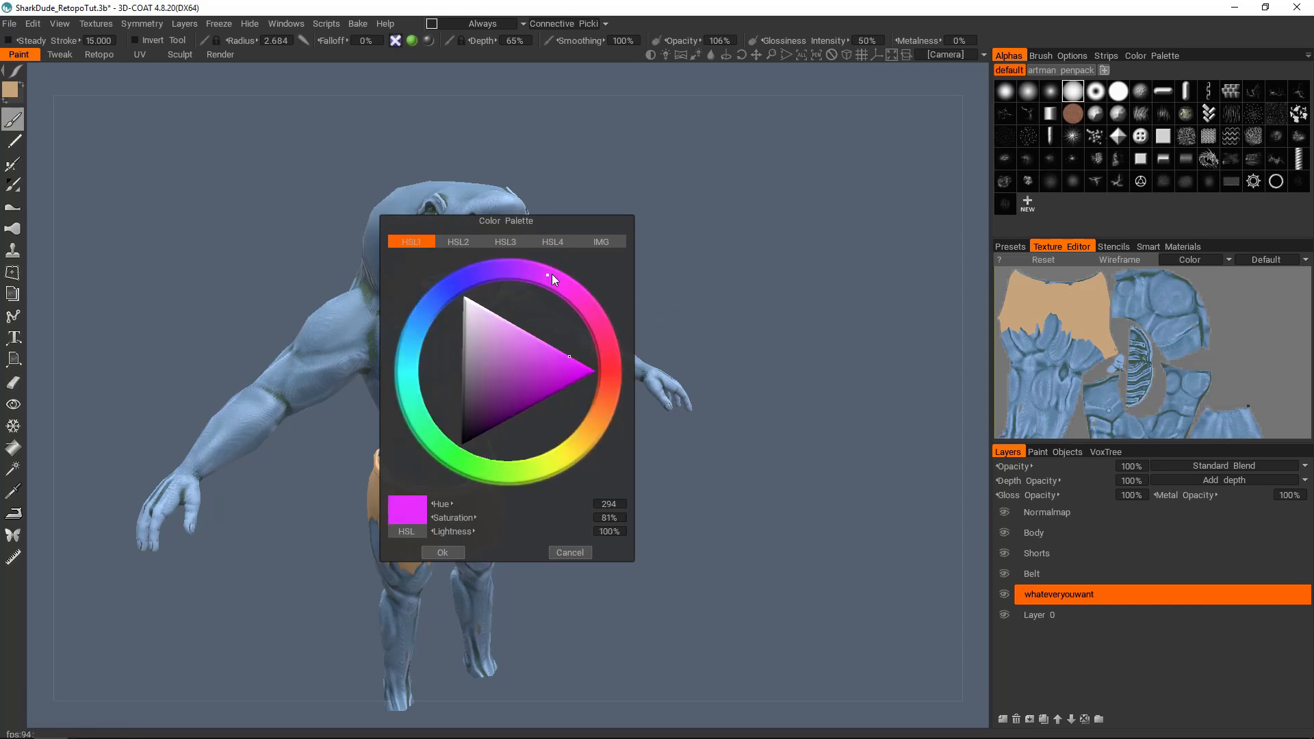
pyautogui.click(442, 552)
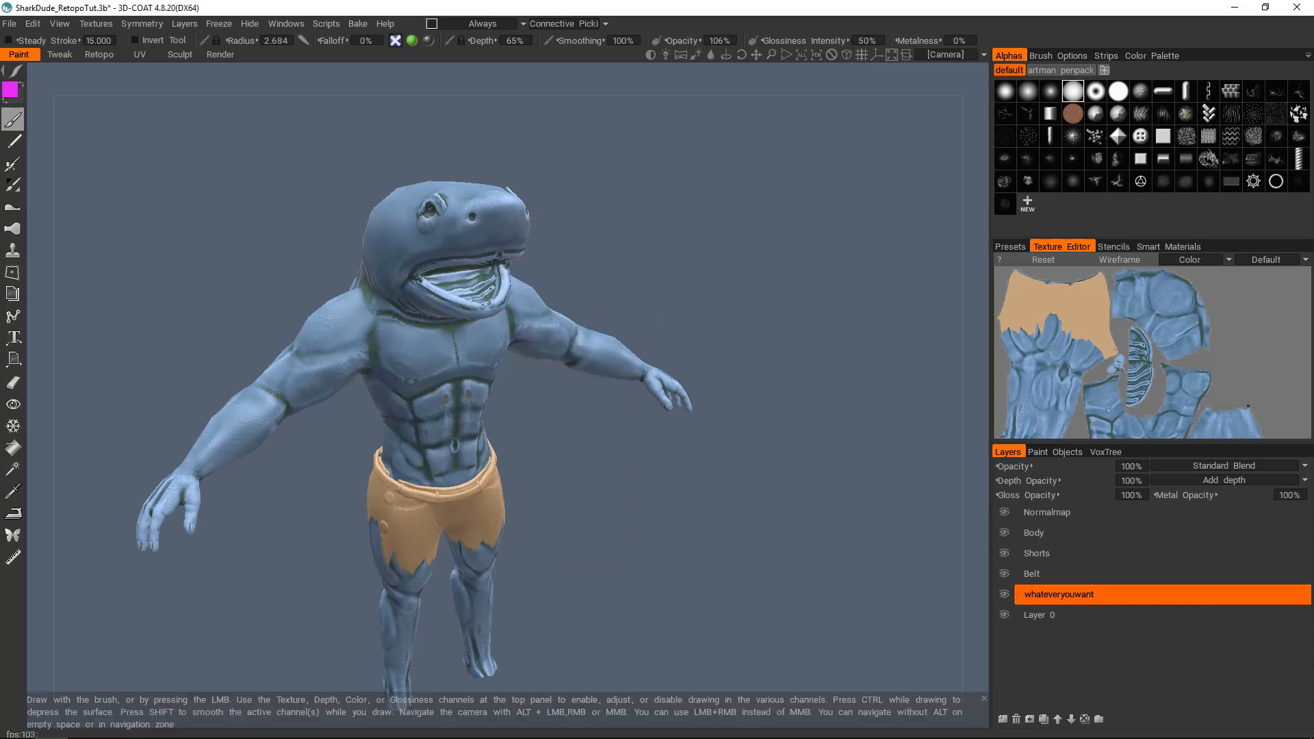
# Step: Fill the entire whateveryouwant layer with the magenta color, and return to the brush tool
pyautogui.click(13, 448)
pyautogui.click(126, 96)
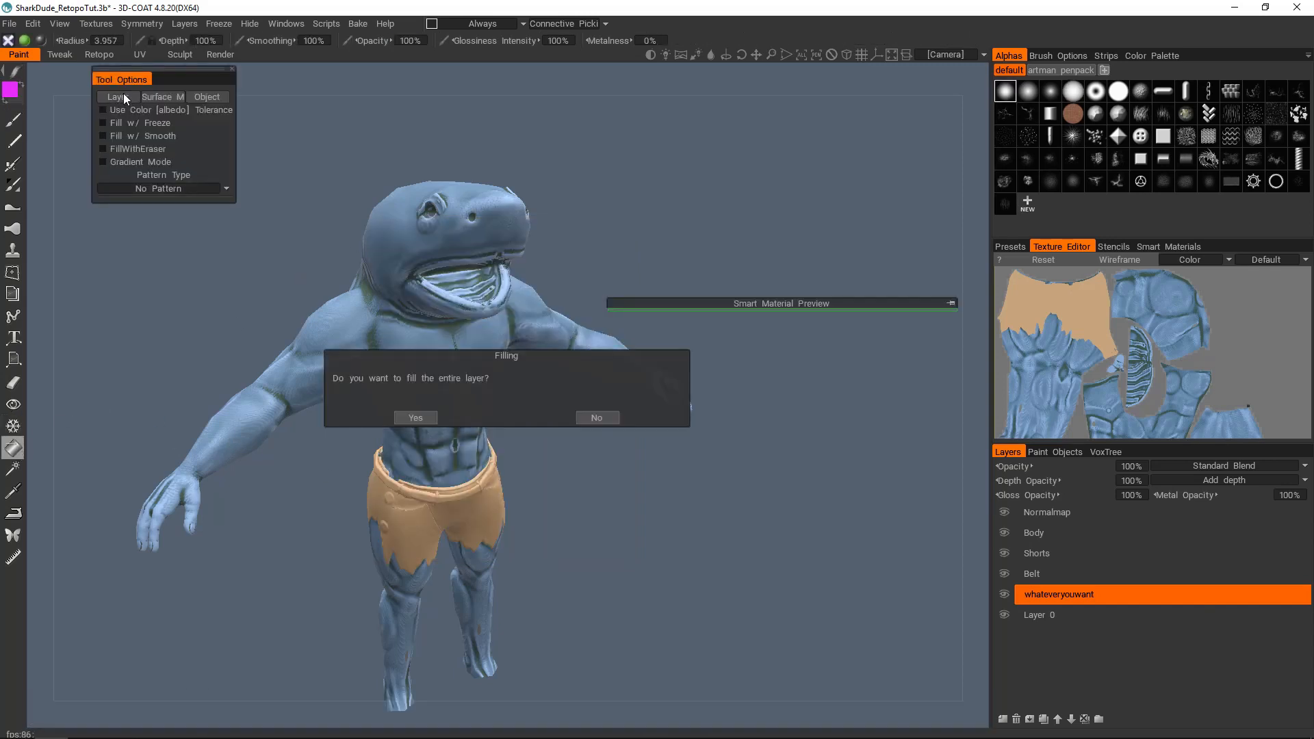
pyautogui.click(413, 414)
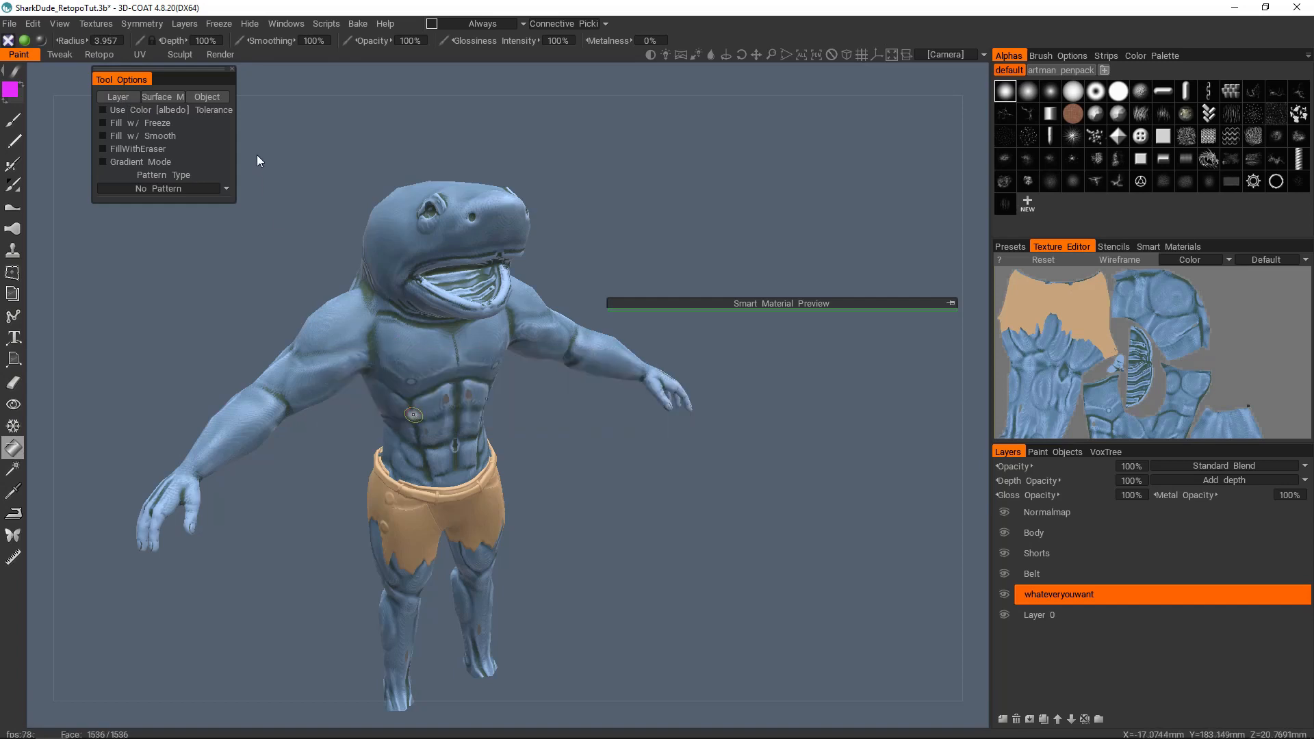
pyautogui.click(14, 121)
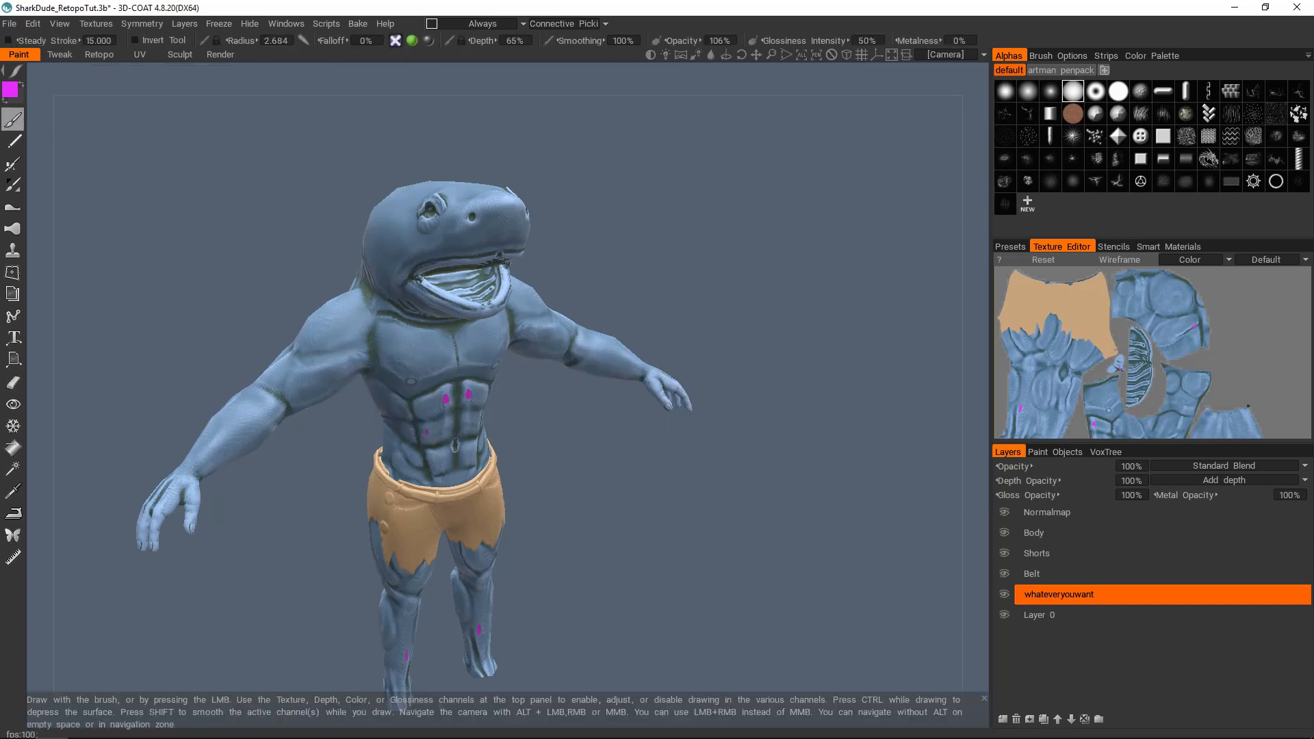
# Step: Inspect the magenta fill on the torso and hide the Body, Shorts and Belt paint layers
pyautogui.moveTo(700, 438); pyautogui.dragTo(705, 420, button='middle')
pyautogui.scroll(5, 411, 363)
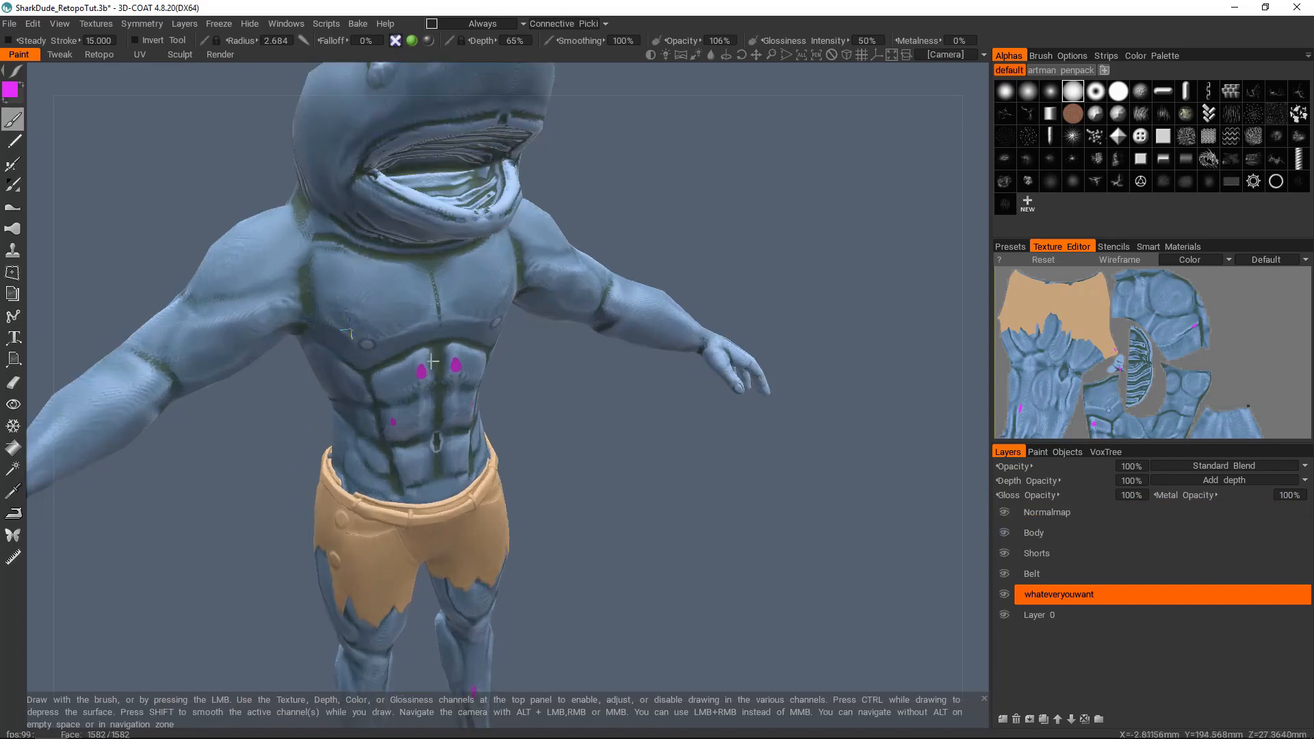
pyautogui.moveTo(410, 363); pyautogui.dragTo(495, 362, button='middle')
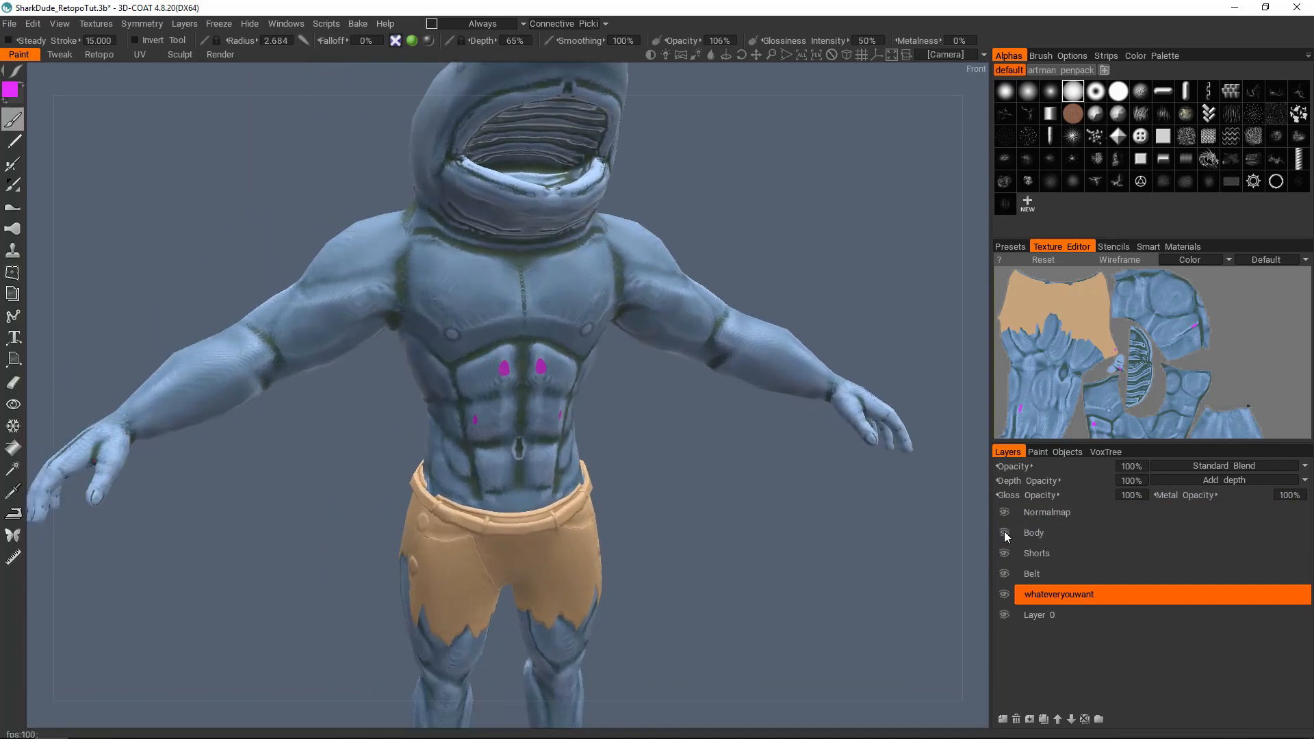
pyautogui.click(1004, 533)
pyautogui.click(1004, 554)
pyautogui.click(1003, 572)
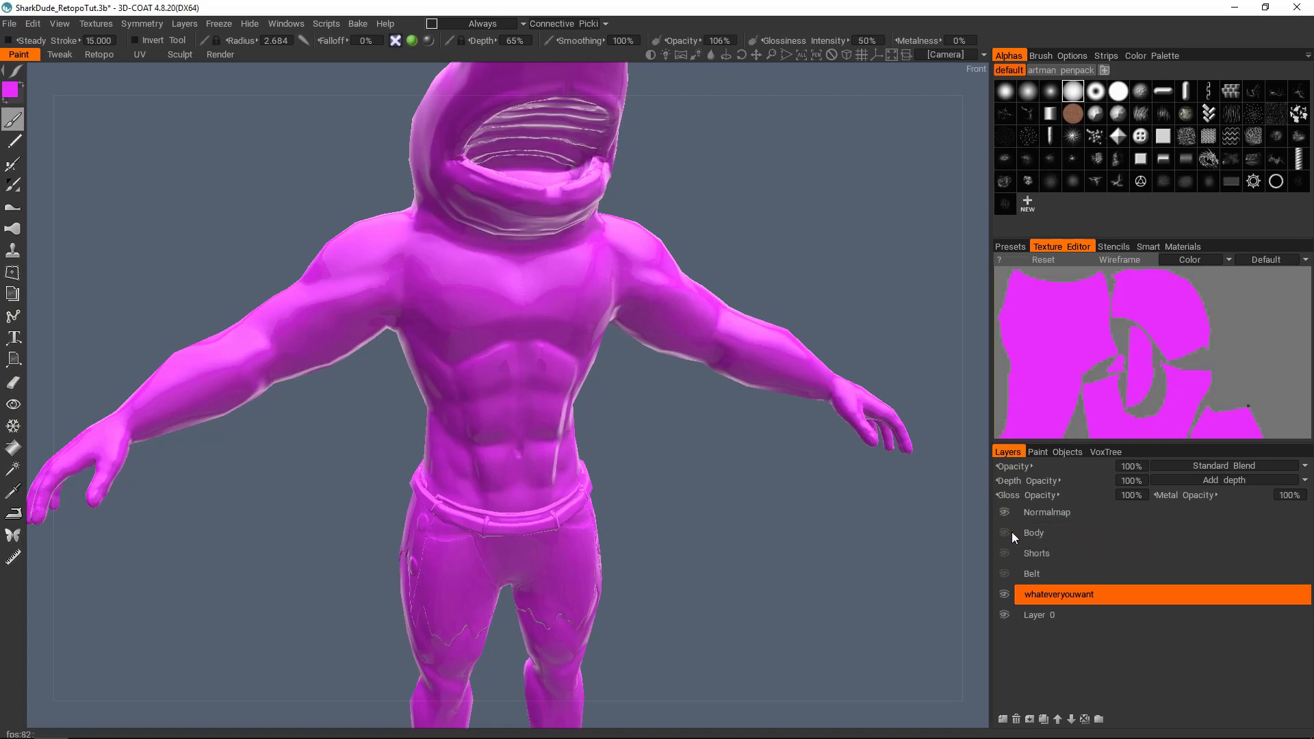
# Step: Examine the magenta figure from the front and side, comparing it with the Normalmap layer shown and hidden
pyautogui.scroll(-5, 631, 451)
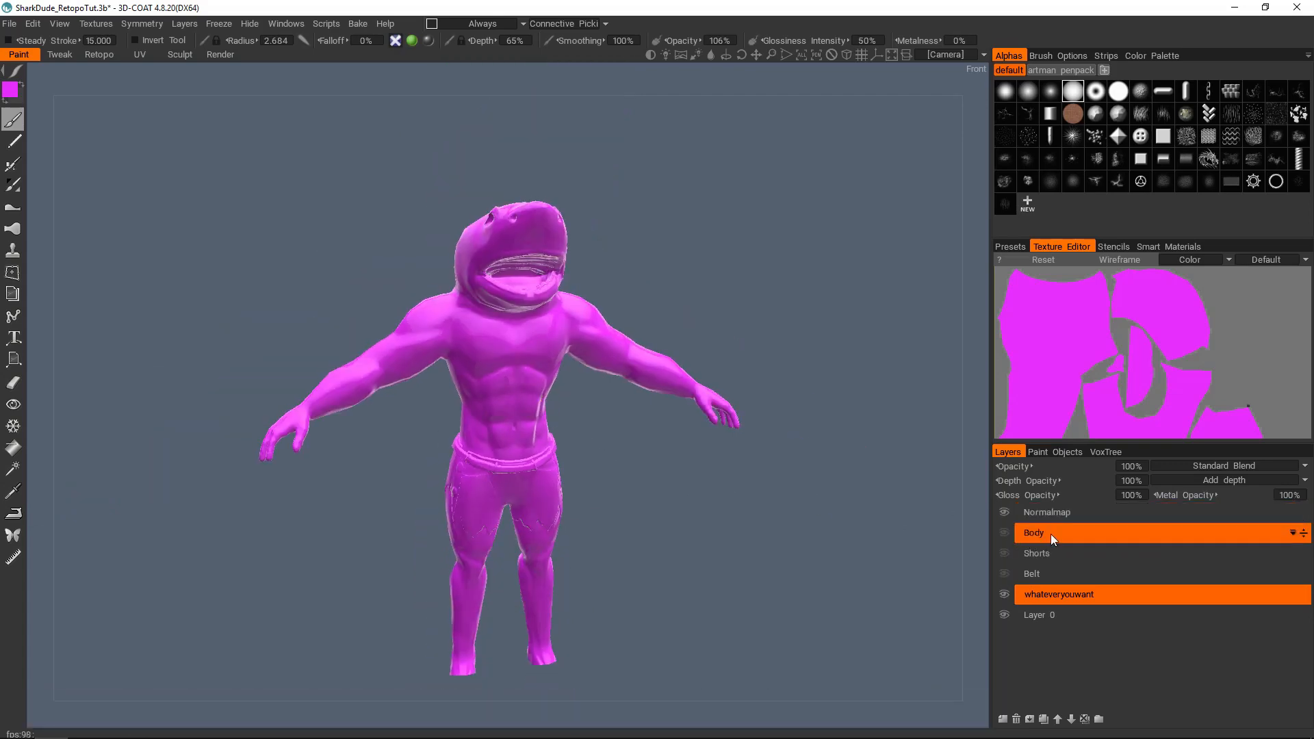
pyautogui.scroll(5, 484, 381)
pyautogui.keyDown('alt'); pyautogui.moveTo(479, 383); pyautogui.dragTo(327, 414); pyautogui.keyUp('alt')
pyautogui.scroll(-3, 544, 310)
pyautogui.moveTo(953, 557); pyautogui.dragTo(756, 418)
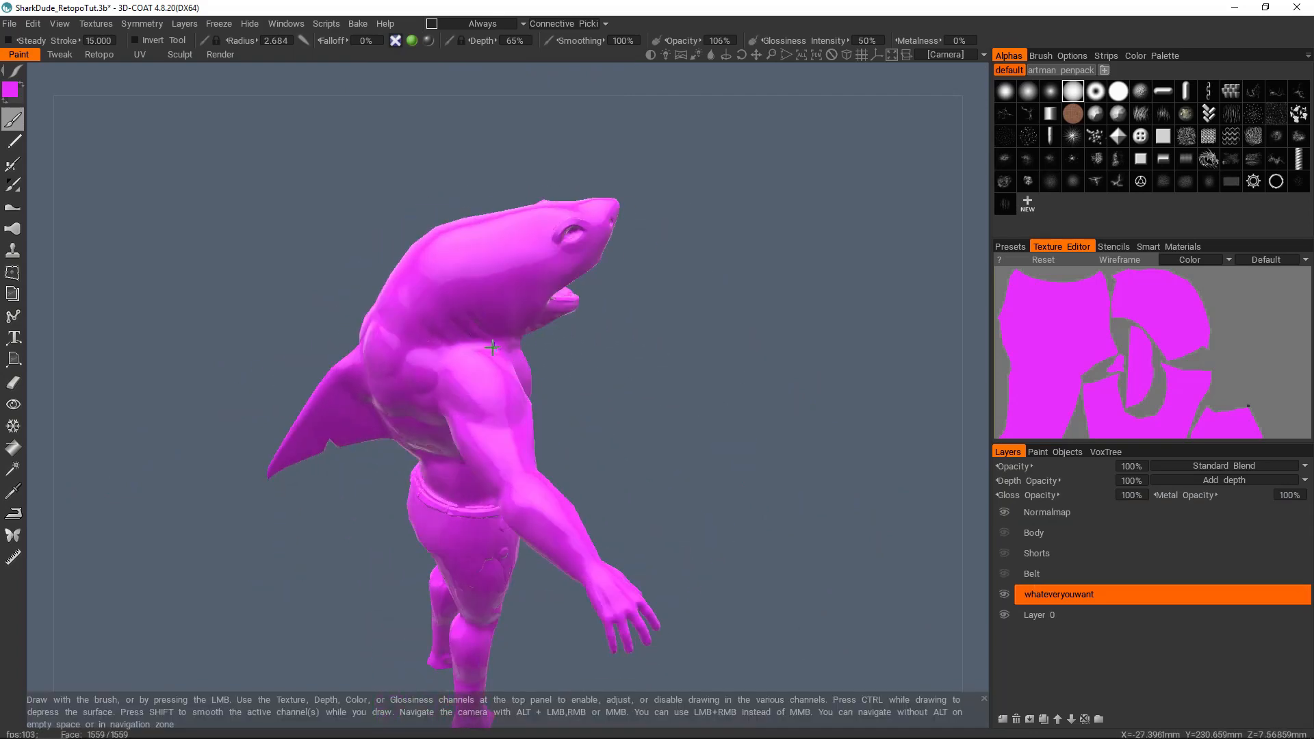
pyautogui.scroll(3, 445, 397)
pyautogui.keyDown('alt'); pyautogui.moveTo(445, 397); pyautogui.dragTo(731, 475); pyautogui.keyUp('alt')
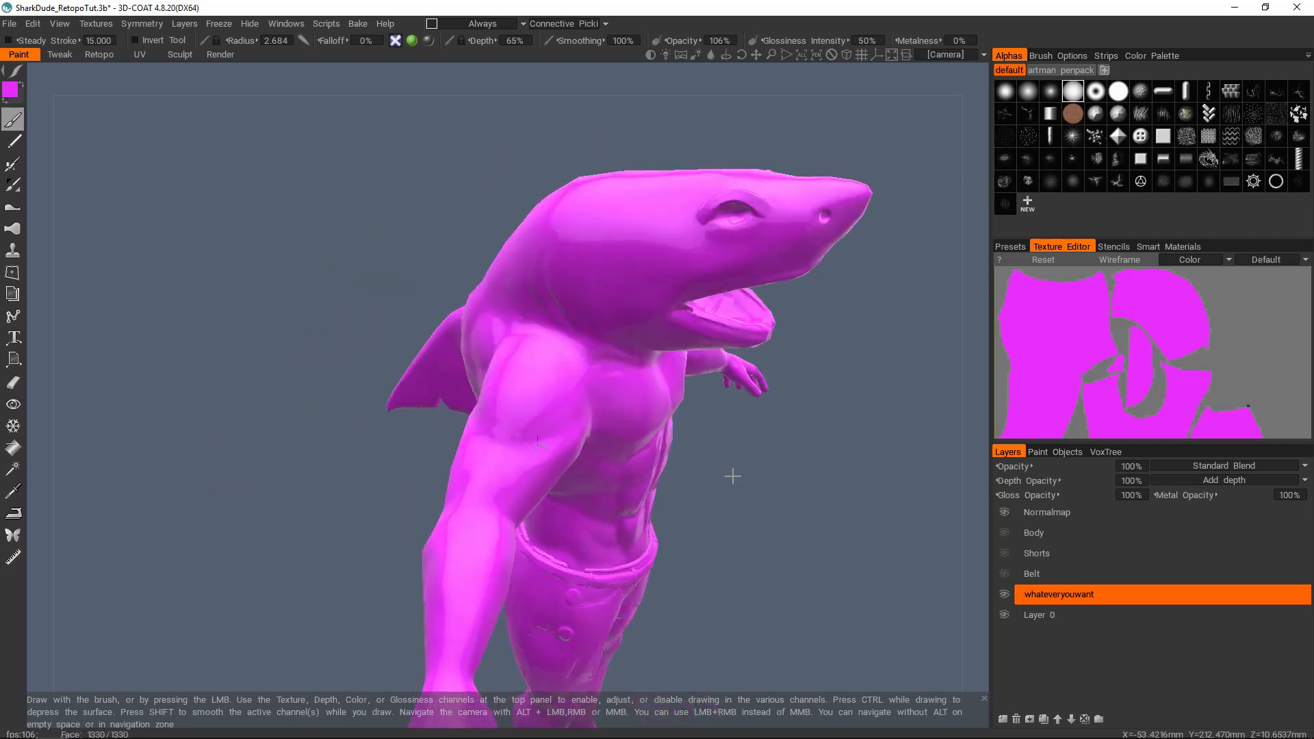
pyautogui.click(1003, 512)
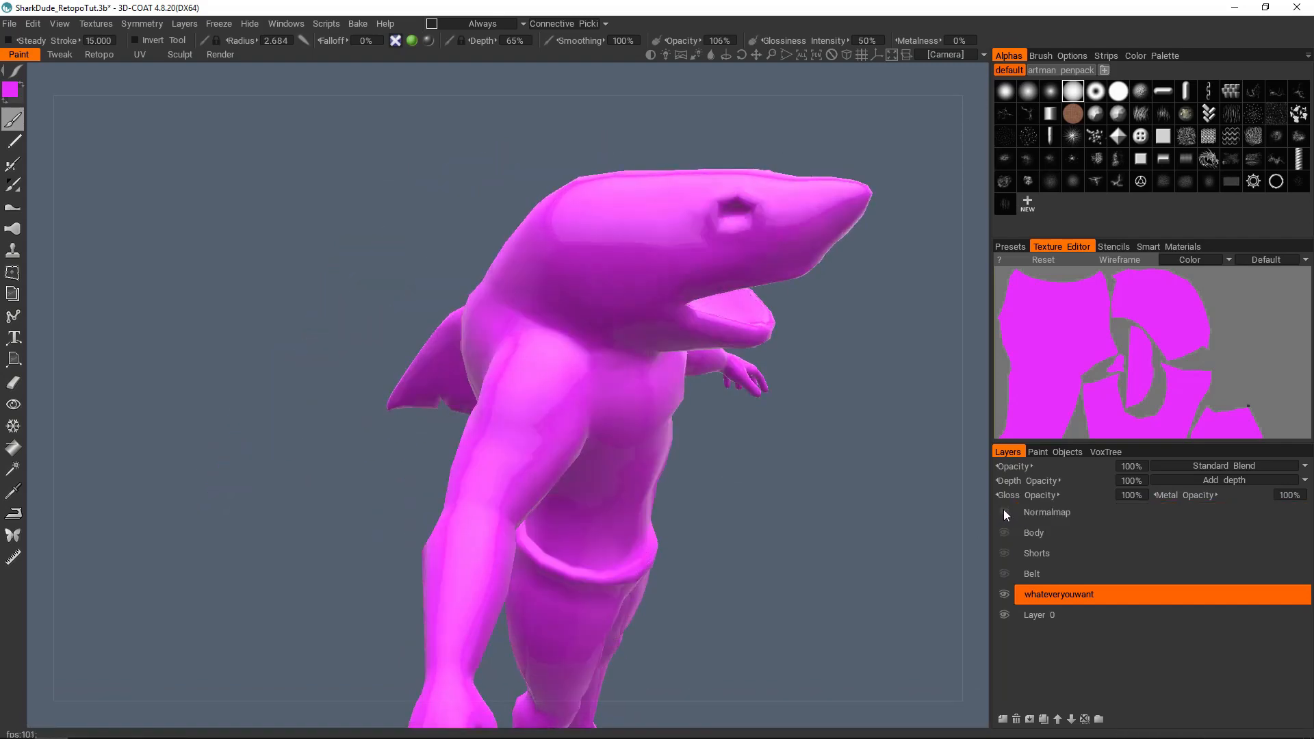
pyautogui.keyDown('alt'); pyautogui.moveTo(684, 383); pyautogui.dragTo(803, 425); pyautogui.keyUp('alt')
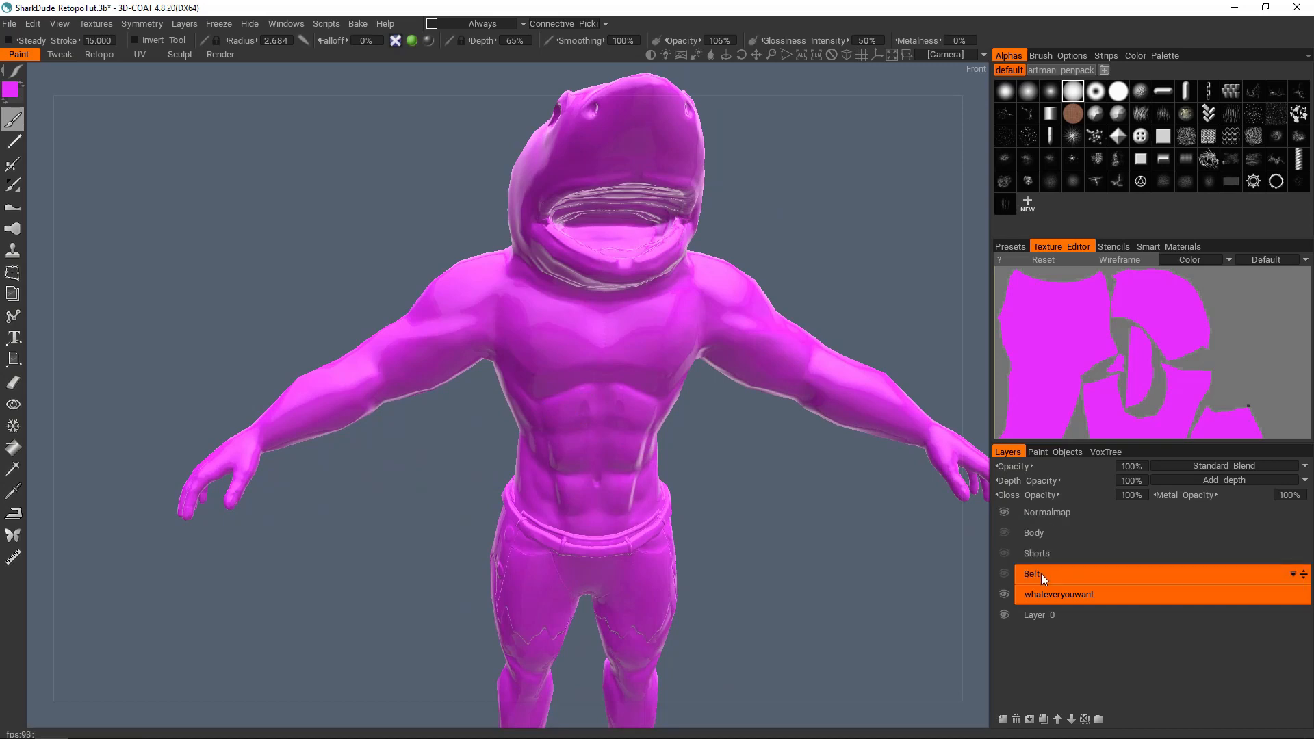
# Step: Select the Body paint layer, visit the Sculpt and Retopo rooms, and return to the Paint room
pyautogui.click(1048, 556)
pyautogui.click(1052, 536)
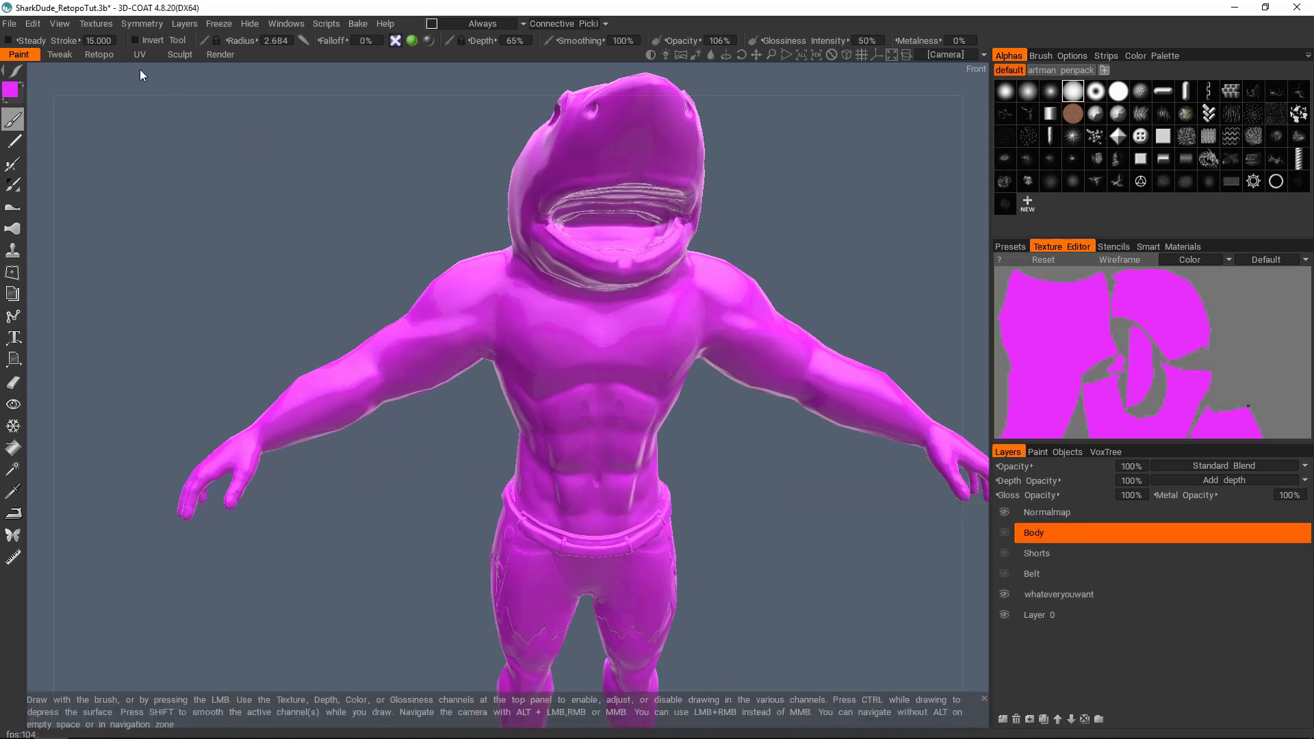
pyautogui.click(180, 56)
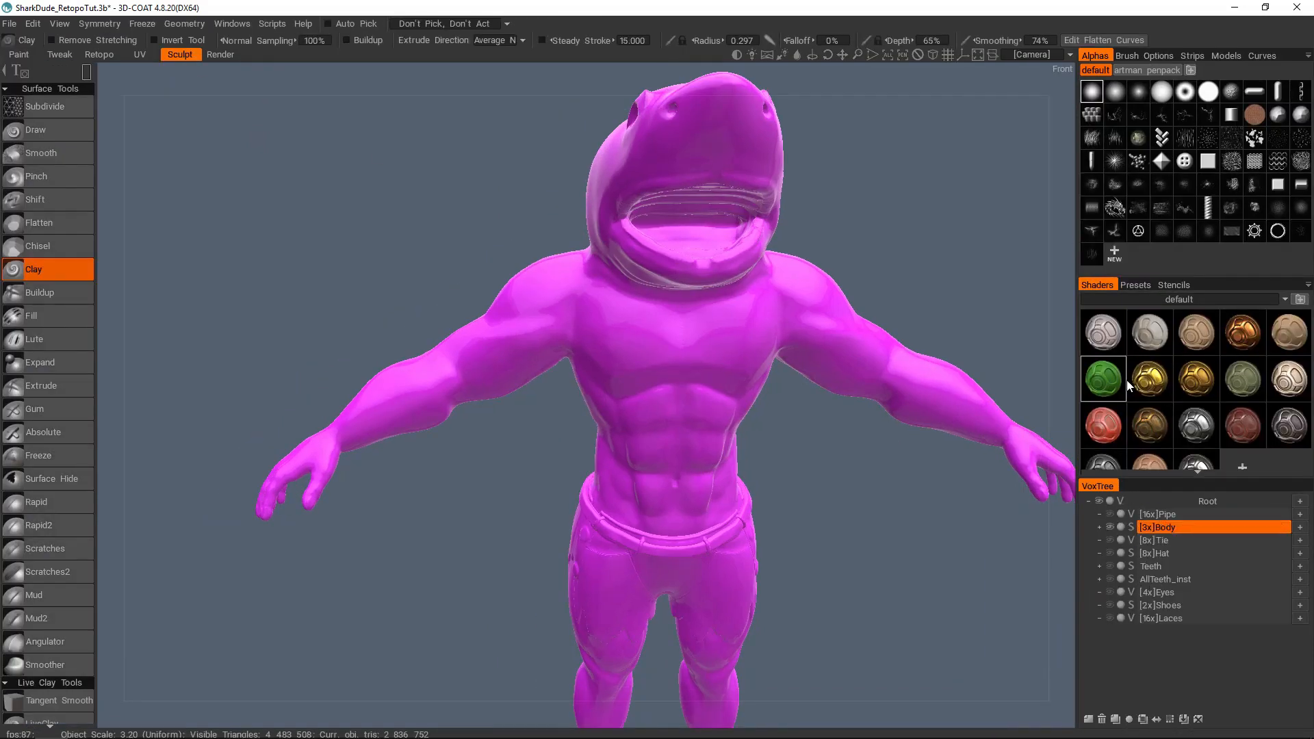
pyautogui.click(99, 55)
pyautogui.click(17, 56)
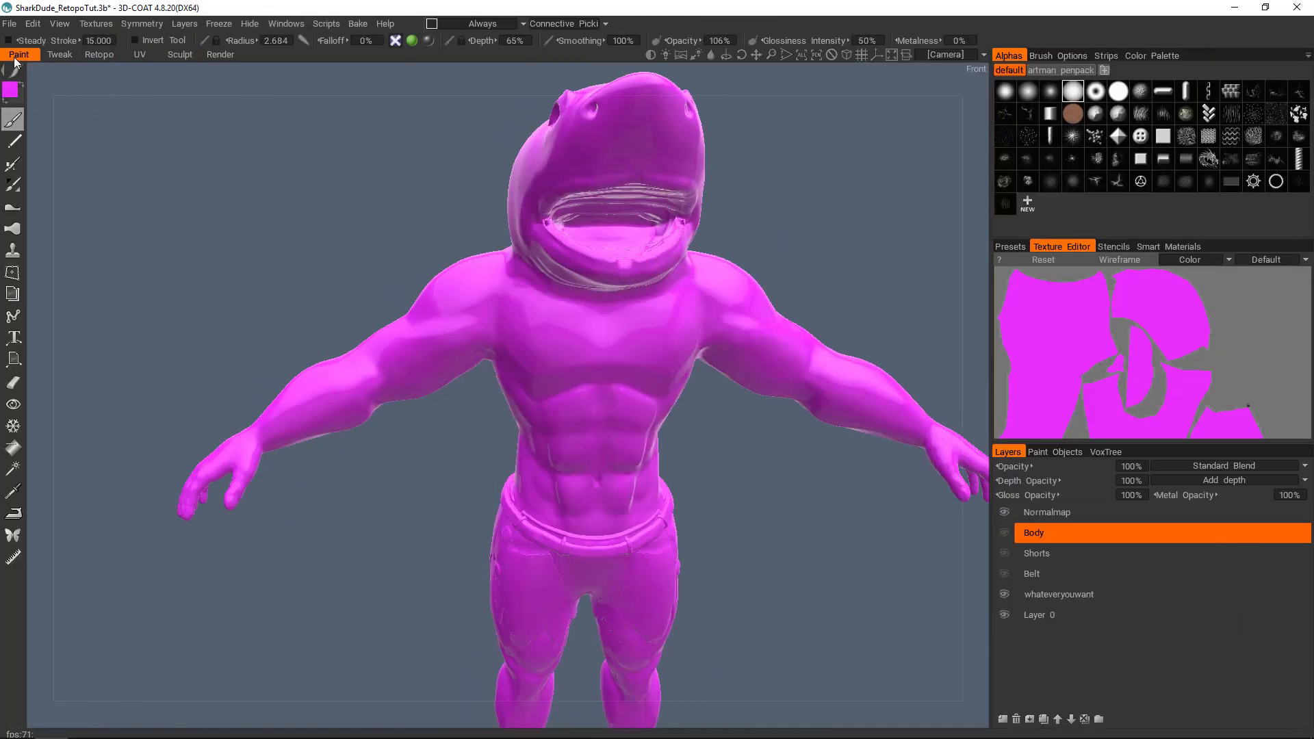
# Step: Make the Body, Shorts and Belt paint layers visible again
pyautogui.scroll(-3, 586, 379)
pyautogui.keyDown('alt'); pyautogui.moveTo(582, 321); pyautogui.dragTo(602, 377); pyautogui.keyUp('alt')
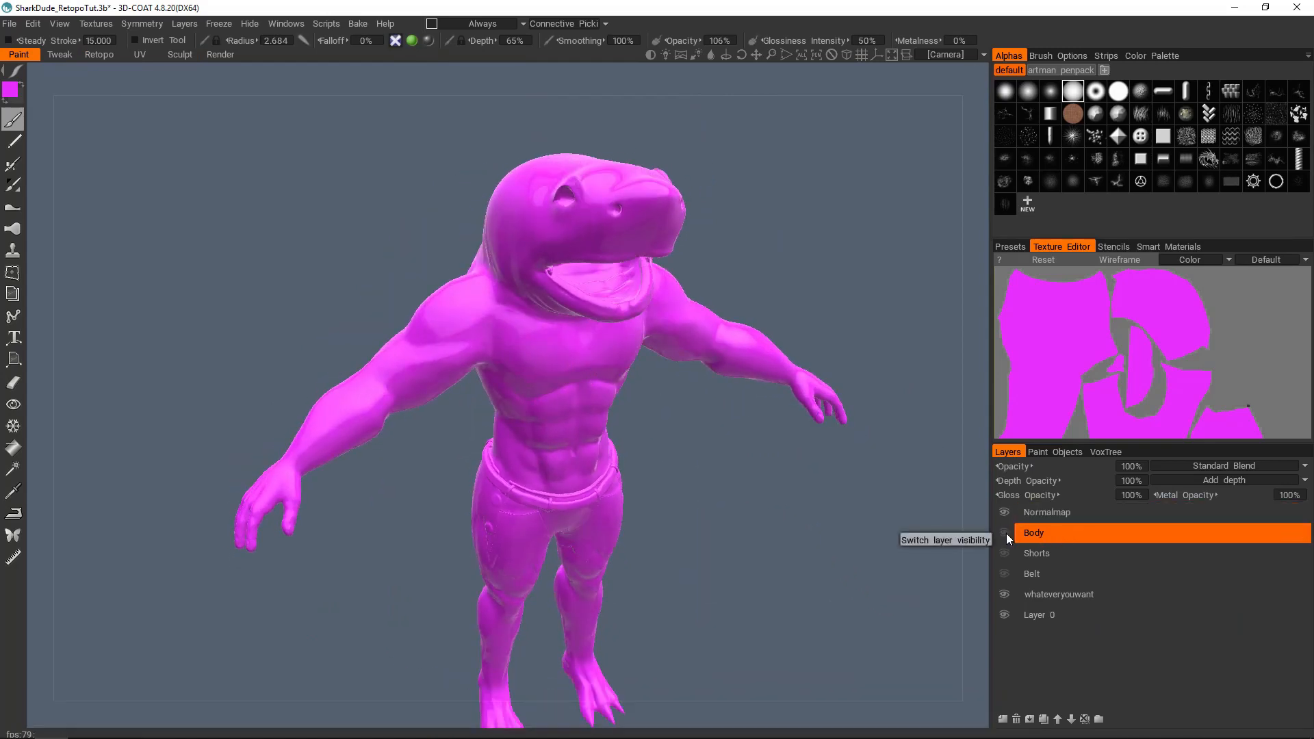
pyautogui.click(1004, 551)
pyautogui.click(1006, 573)
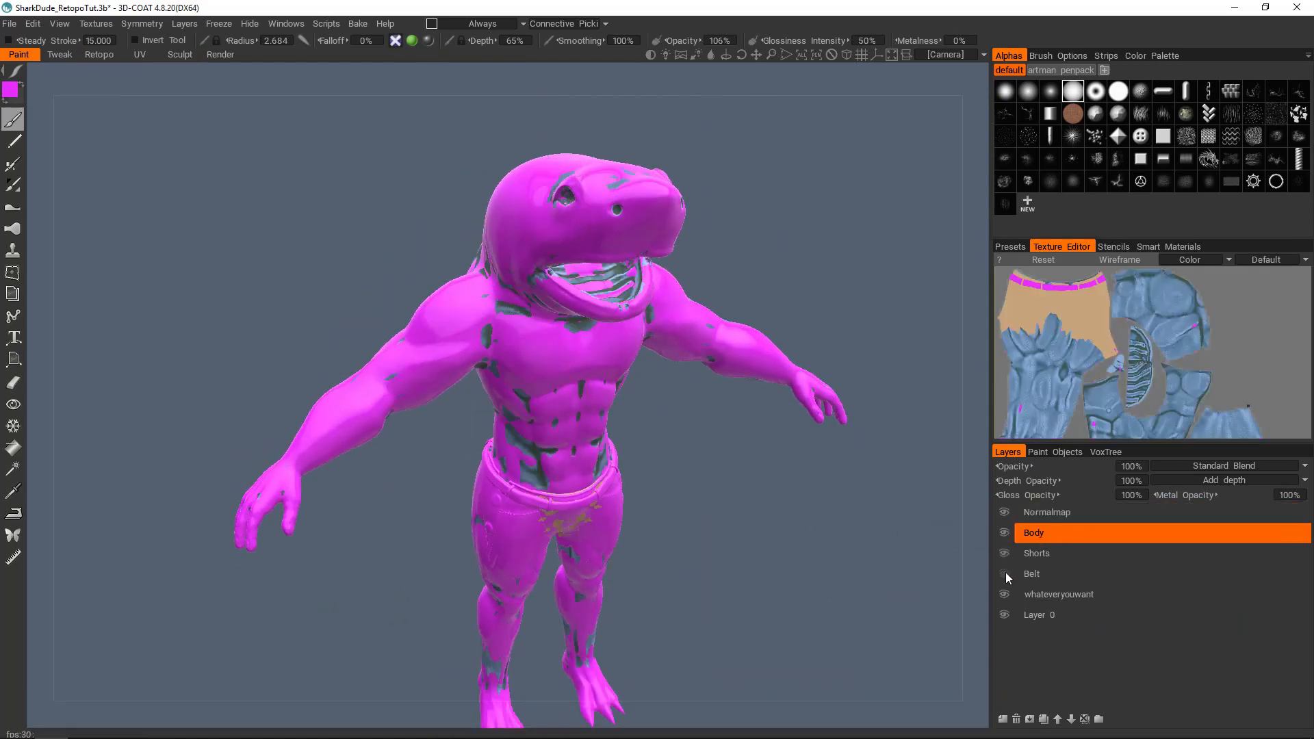
# Step: Hide the whole sculpt tree in the Paint room and display the paint layers again
pyautogui.keyDown('alt'); pyautogui.moveTo(633, 400); pyautogui.dragTo(606, 374, button='middle'); pyautogui.keyUp('alt')
pyautogui.scroll(2, 597, 380)
pyautogui.press('KP_2')
pyautogui.keyDown('alt'); pyautogui.moveTo(560, 355); pyautogui.dragTo(613, 370); pyautogui.keyUp('alt')
pyautogui.click(1101, 451)
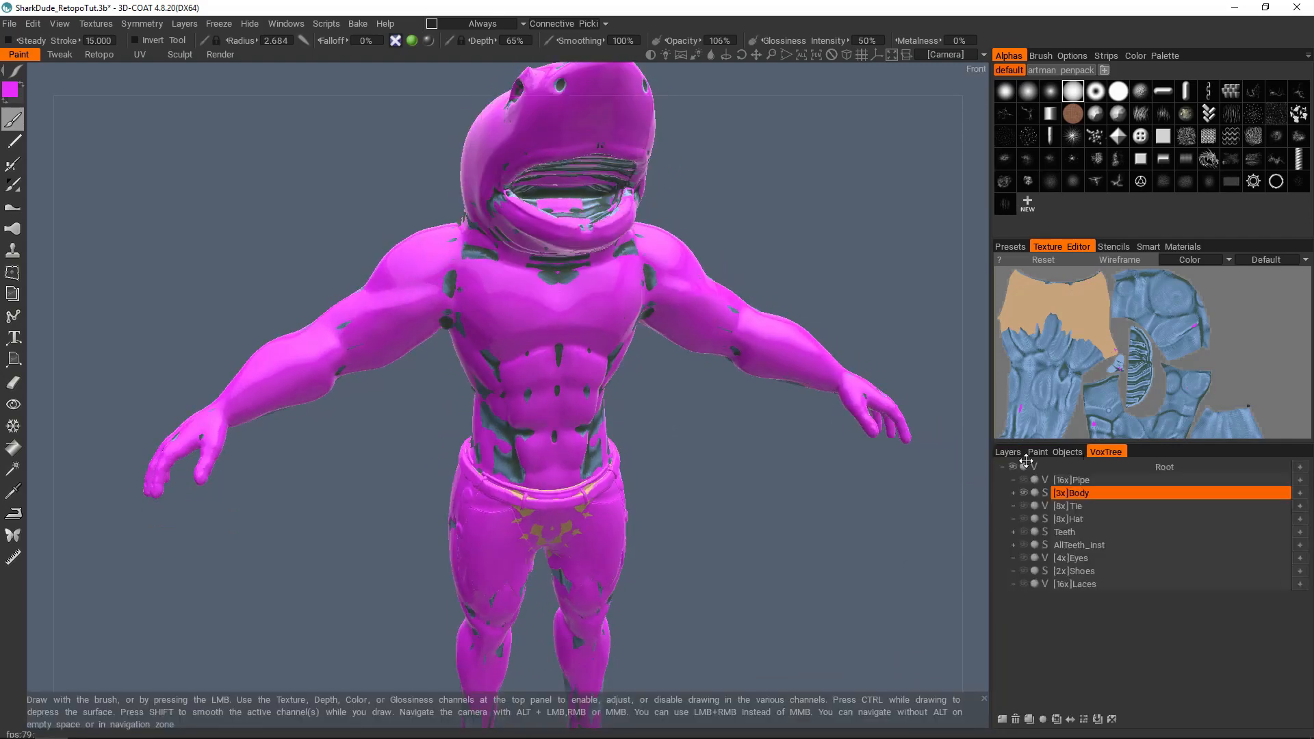
pyautogui.click(1013, 467)
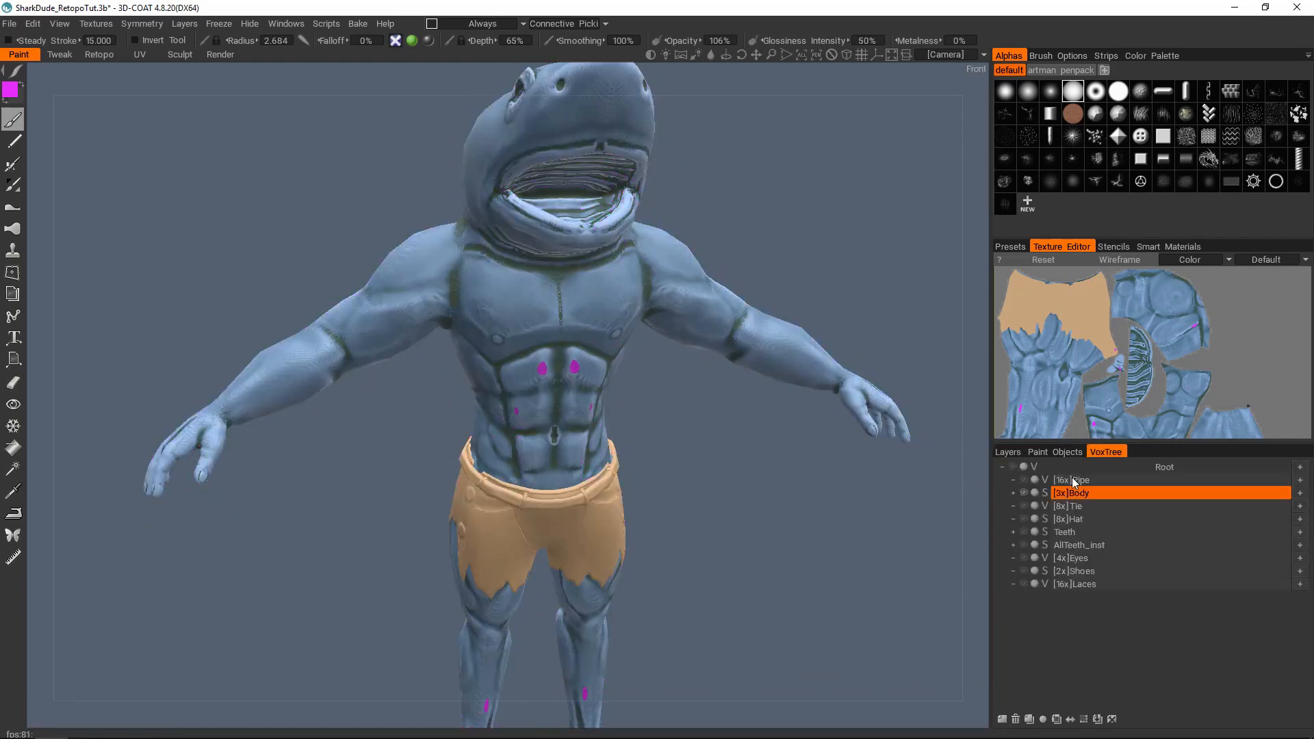
pyautogui.click(1010, 451)
# Step: Examine the baked shorts and legs from the front and the back of the low-poly body for magenta patches
pyautogui.scroll(-3, 548, 380)
pyautogui.keyDown('alt'); pyautogui.moveTo(524, 384); pyautogui.dragTo(457, 383); pyautogui.keyUp('alt')
pyautogui.keyDown('alt'); pyautogui.moveTo(561, 376); pyautogui.dragTo(573, 219, button='middle'); pyautogui.keyUp('alt')
pyautogui.scroll(4, 628, 371)
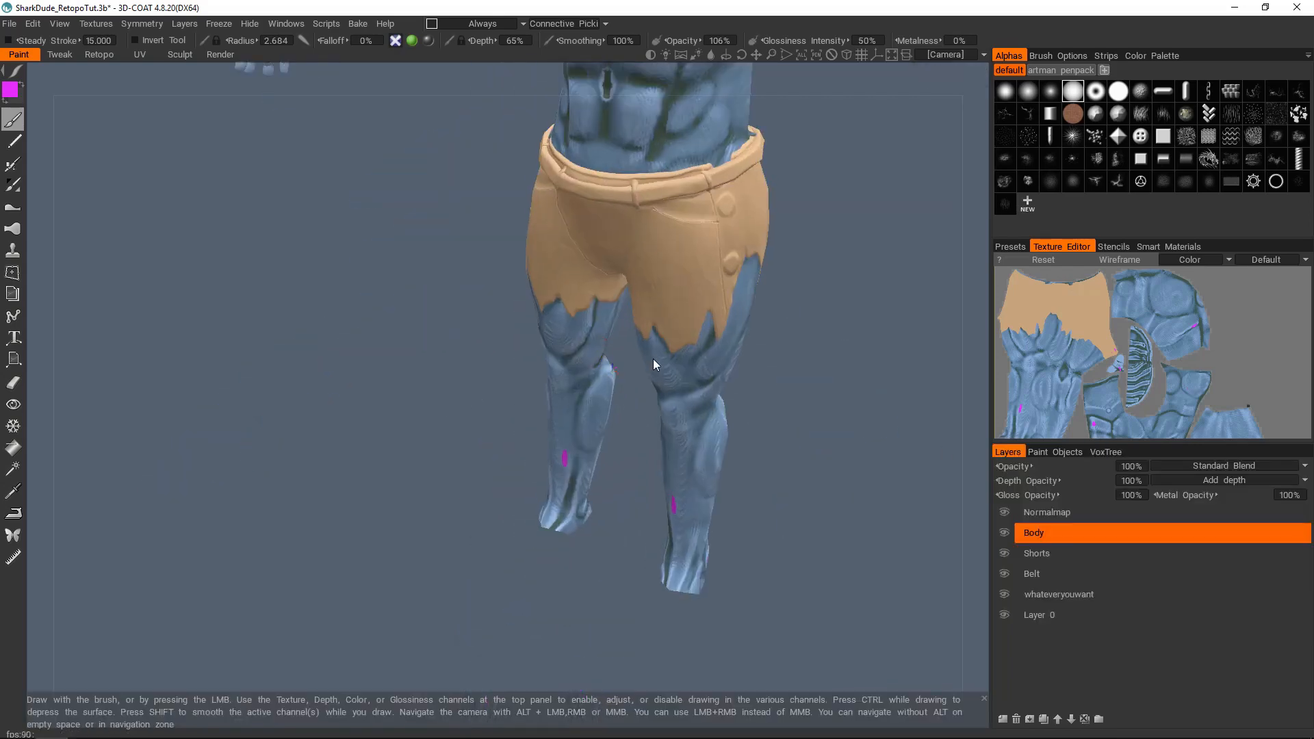
pyautogui.keyDown('alt'); pyautogui.moveTo(628, 372); pyautogui.dragTo(693, 397); pyautogui.keyUp('alt')
pyautogui.keyDown('alt'); pyautogui.moveTo(618, 302); pyautogui.dragTo(622, 536, button='middle'); pyautogui.keyUp('alt')
pyautogui.keyDown('alt'); pyautogui.moveTo(623, 256); pyautogui.dragTo(625, 401, button='middle'); pyautogui.keyUp('alt')
pyautogui.keyDown('alt'); pyautogui.moveTo(752, 403); pyautogui.dragTo(546, 357); pyautogui.keyUp('alt')
pyautogui.keyDown('alt'); pyautogui.moveTo(752, 408); pyautogui.dragTo(520, 411); pyautogui.keyUp('alt')
pyautogui.keyDown('alt'); pyautogui.moveTo(769, 446); pyautogui.dragTo(582, 287, button='middle'); pyautogui.keyUp('alt')
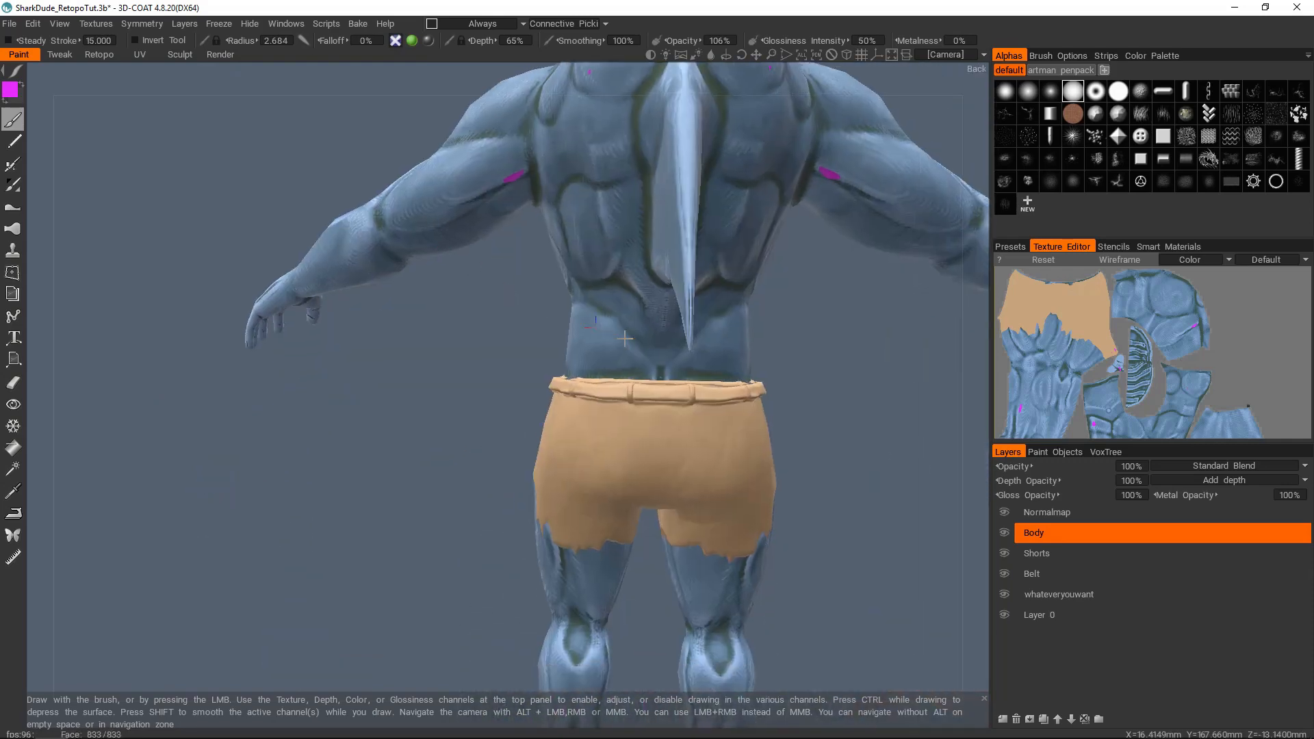
# Step: Examine the front torso, hands, shorts, legs and whole figure for areas where the magenta layer shows through
pyautogui.scroll(-4, 633, 266)
pyautogui.keyDown('alt'); pyautogui.moveTo(633, 267); pyautogui.dragTo(678, 383); pyautogui.keyUp('alt')
pyautogui.keyDown('alt'); pyautogui.moveTo(674, 420); pyautogui.dragTo(678, 325, button='middle'); pyautogui.keyUp('alt')
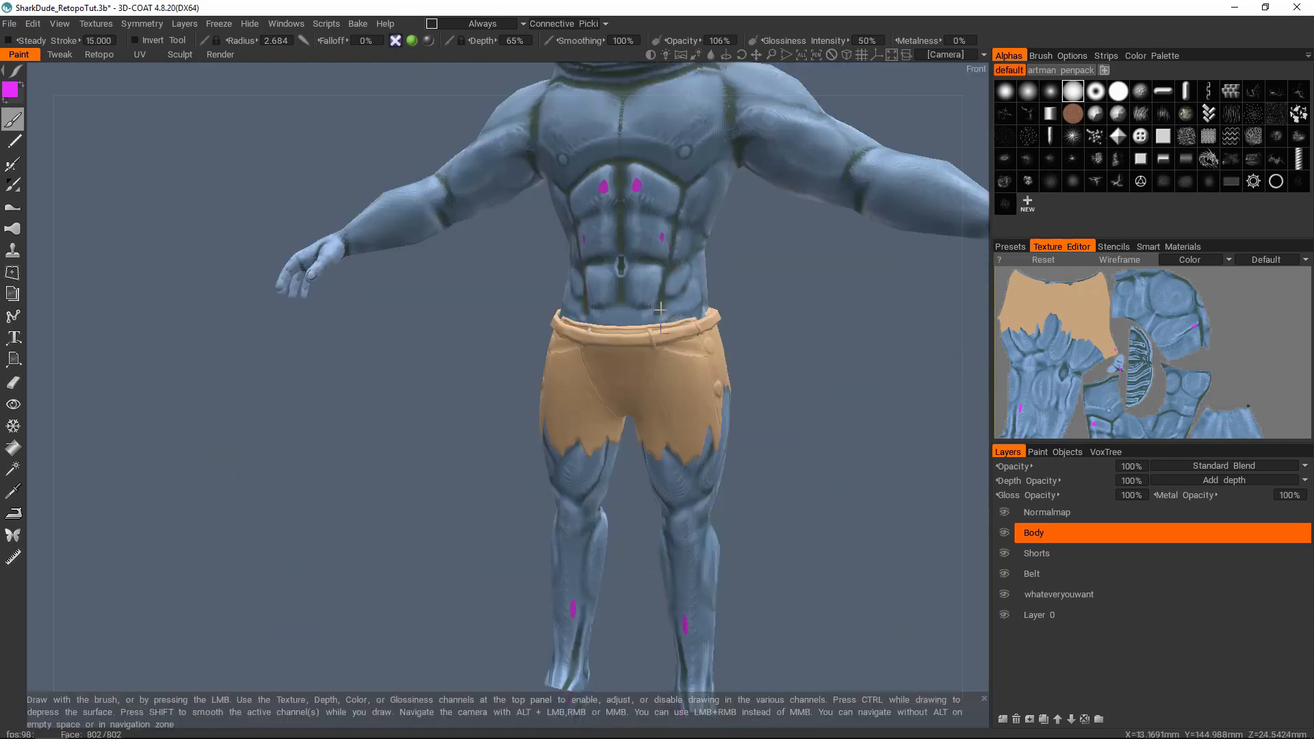
pyautogui.keyDown('alt'); pyautogui.moveTo(655, 302); pyautogui.dragTo(696, 286); pyautogui.keyUp('alt')
pyautogui.keyDown('alt'); pyautogui.moveTo(695, 286); pyautogui.dragTo(639, 306, button='right'); pyautogui.keyUp('alt')
pyautogui.keyDown('alt'); pyautogui.moveTo(638, 306); pyautogui.dragTo(611, 280, button='middle'); pyautogui.keyUp('alt')
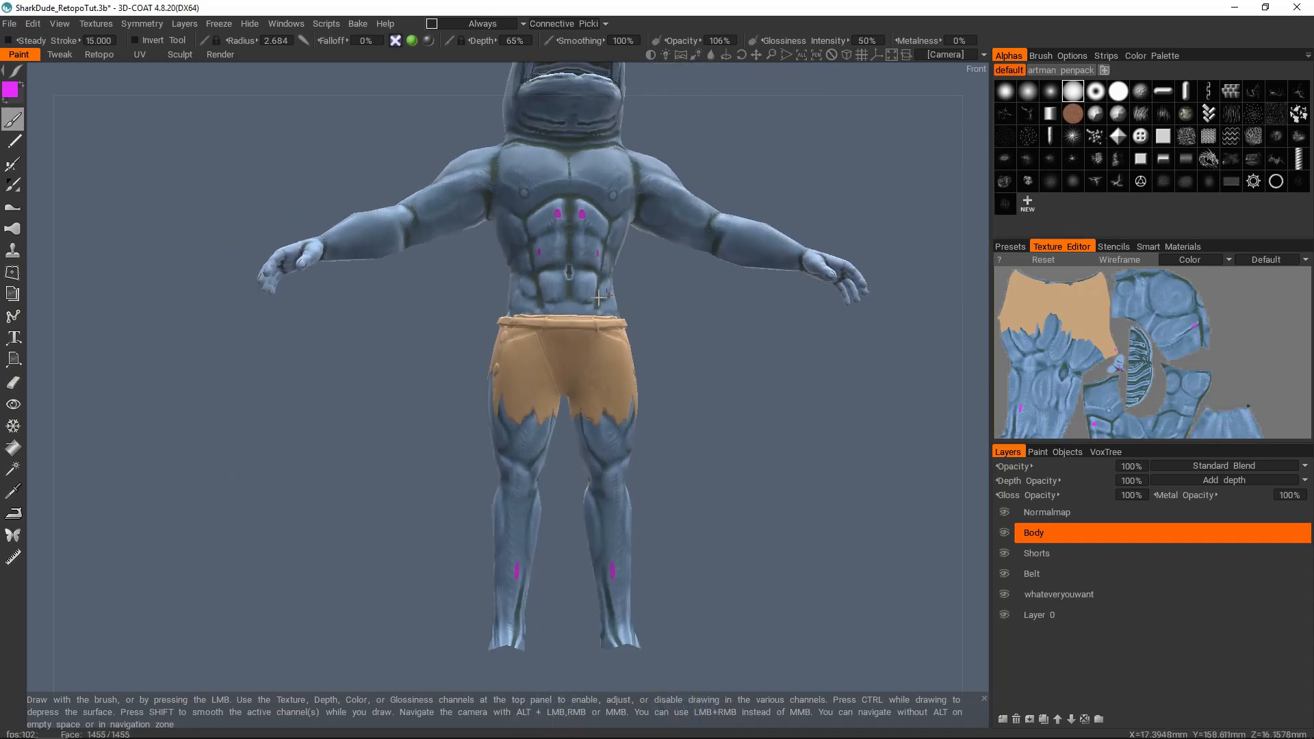
pyautogui.keyDown('alt'); pyautogui.moveTo(611, 280); pyautogui.dragTo(616, 342); pyautogui.keyUp('alt')
pyautogui.scroll(3, 589, 322)
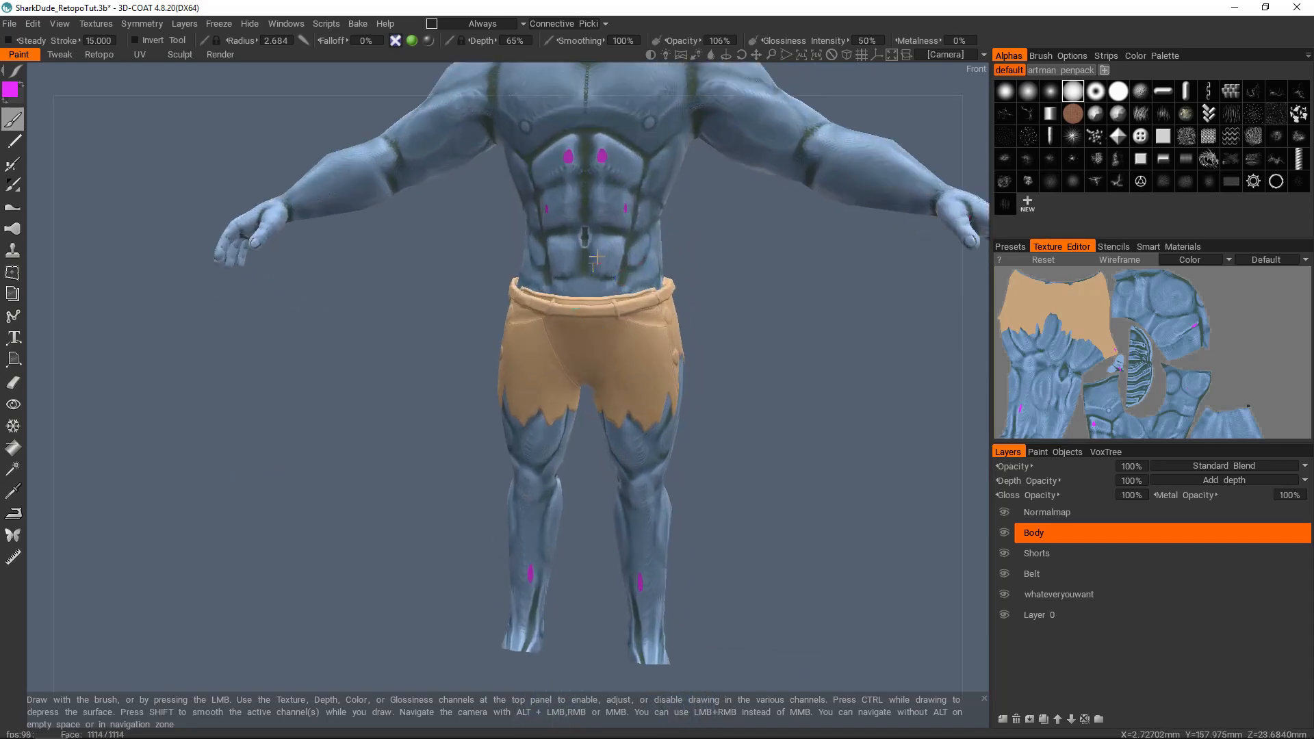
pyautogui.keyDown('alt'); pyautogui.moveTo(597, 257); pyautogui.dragTo(598, 437, button='middle'); pyautogui.keyUp('alt')
pyautogui.keyDown('alt'); pyautogui.moveTo(598, 438); pyautogui.dragTo(636, 445); pyautogui.keyUp('alt')
pyautogui.keyDown('alt'); pyautogui.moveTo(616, 581); pyautogui.dragTo(616, 183, button='middle'); pyautogui.keyUp('alt')
pyautogui.keyDown('alt'); pyautogui.moveTo(547, 356); pyautogui.dragTo(577, 343, button='right'); pyautogui.keyUp('alt')
pyautogui.keyDown('alt'); pyautogui.moveTo(577, 343); pyautogui.dragTo(584, 376); pyautogui.keyUp('alt')
pyautogui.keyDown('alt'); pyautogui.moveTo(583, 376); pyautogui.dragTo(597, 434, button='right'); pyautogui.keyUp('alt')
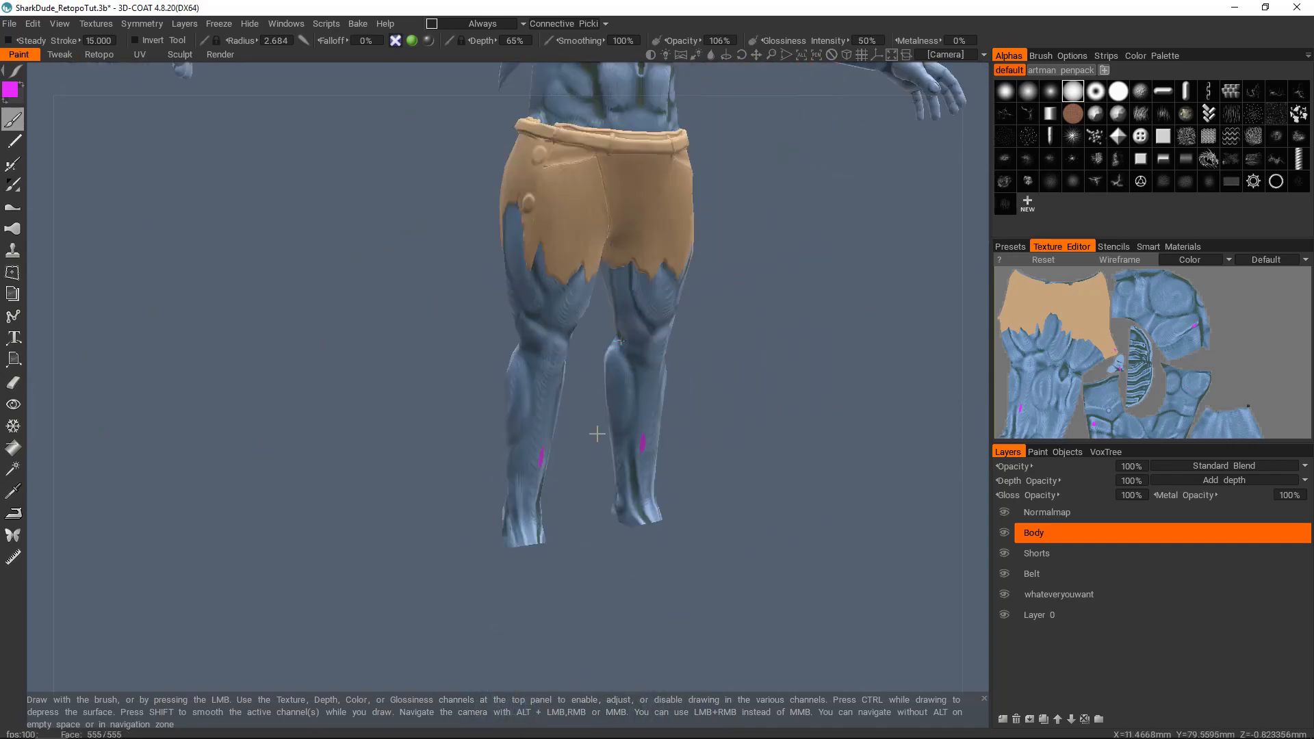
pyautogui.keyDown('alt'); pyautogui.moveTo(597, 434); pyautogui.dragTo(578, 657, button='middle'); pyautogui.keyUp('alt')
pyautogui.keyDown('alt'); pyautogui.moveTo(579, 657); pyautogui.dragTo(581, 698, button='right'); pyautogui.keyUp('alt')
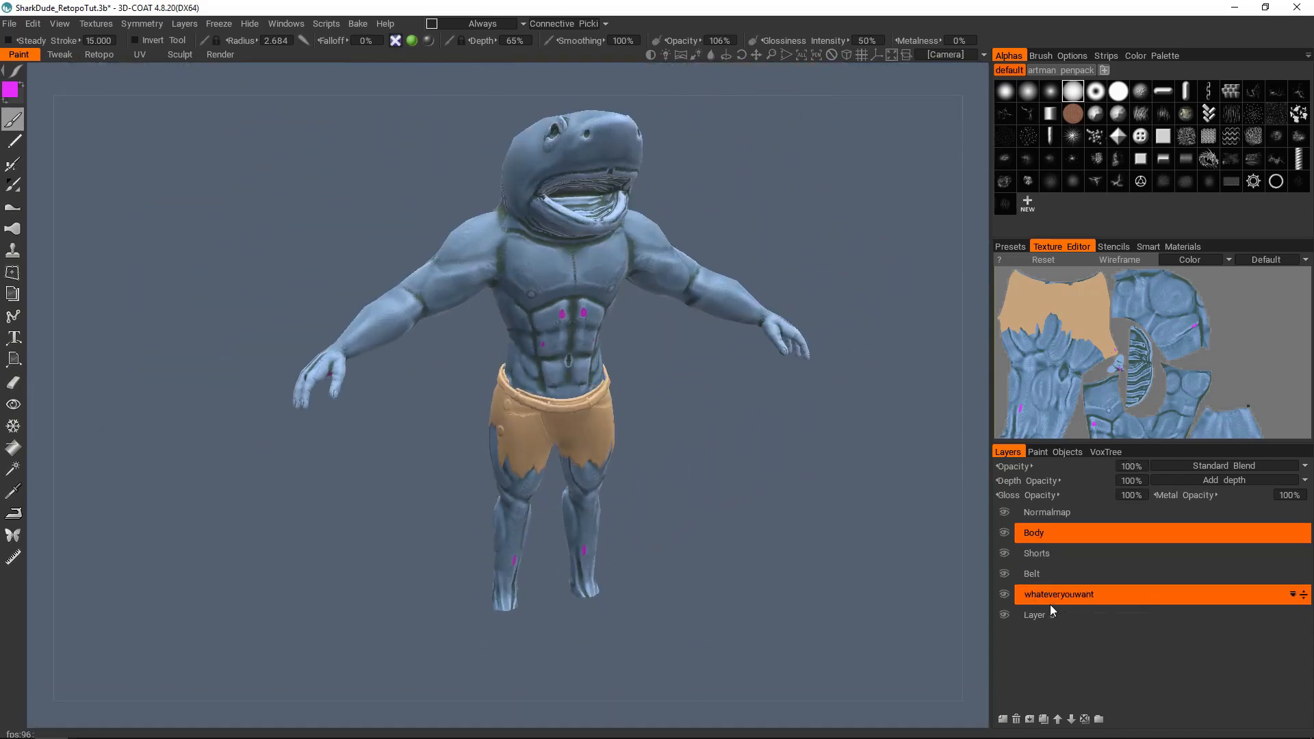
# Step: Delete the Body paint object and confirm its removal
pyautogui.click(1058, 451)
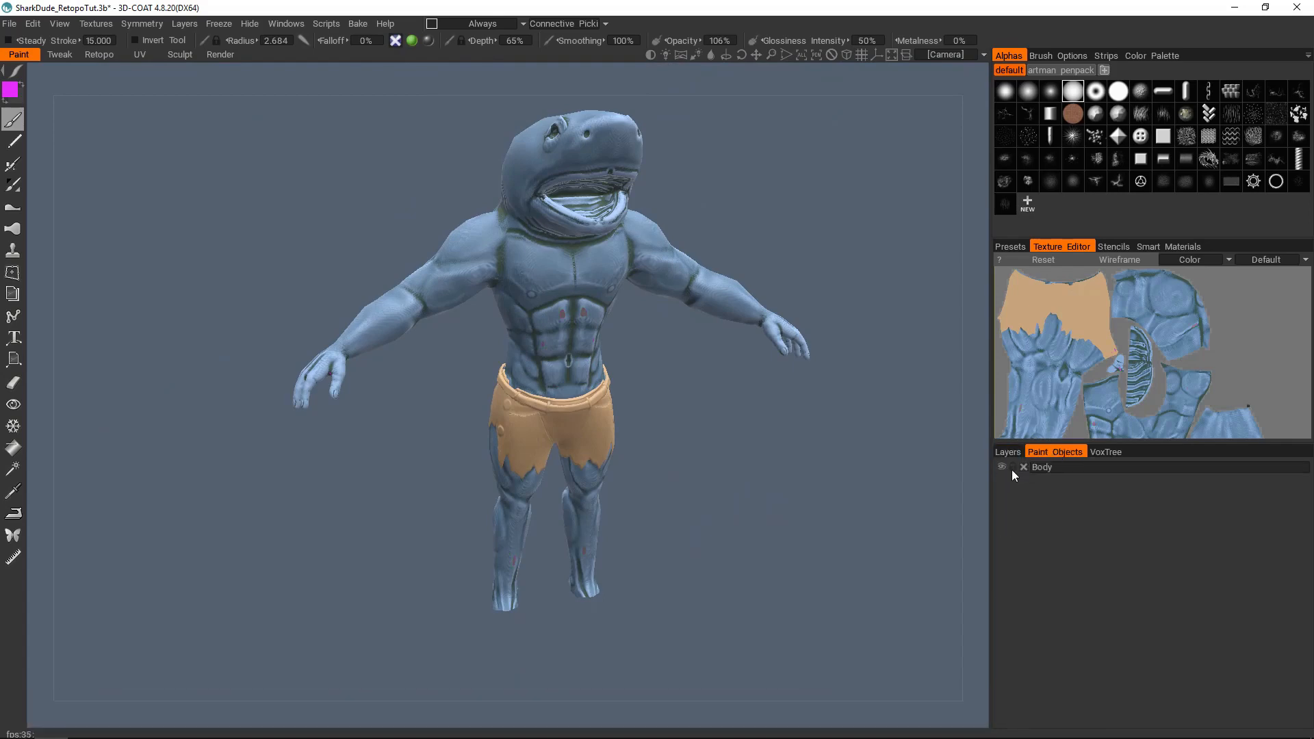
pyautogui.click(1023, 468)
pyautogui.click(420, 416)
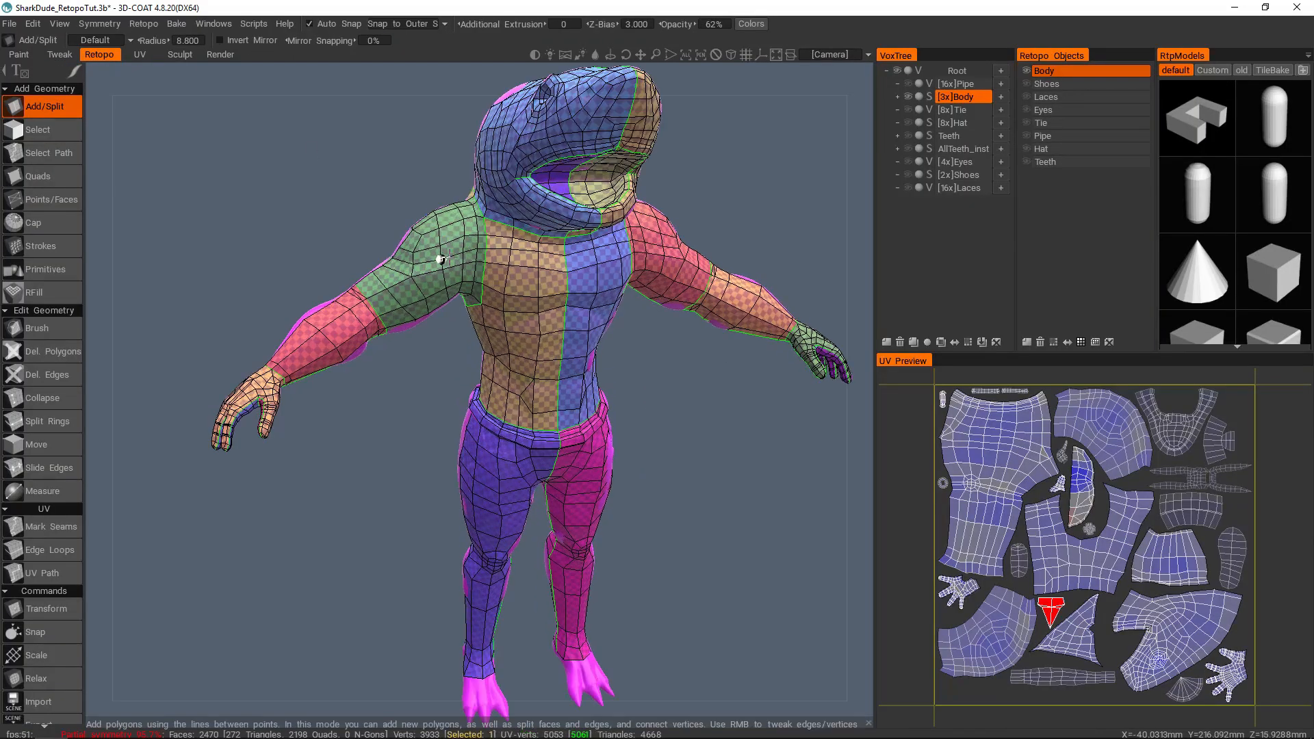
# Step: Look over the body's retopo mesh in the Retopo room and switch to the Sculpt room
pyautogui.keyDown('alt'); pyautogui.moveTo(512, 283); pyautogui.dragTo(495, 283, button='right'); pyautogui.keyUp('alt')
pyautogui.keyDown('alt'); pyautogui.moveTo(495, 283); pyautogui.dragTo(460, 294, button='middle'); pyautogui.keyUp('alt')
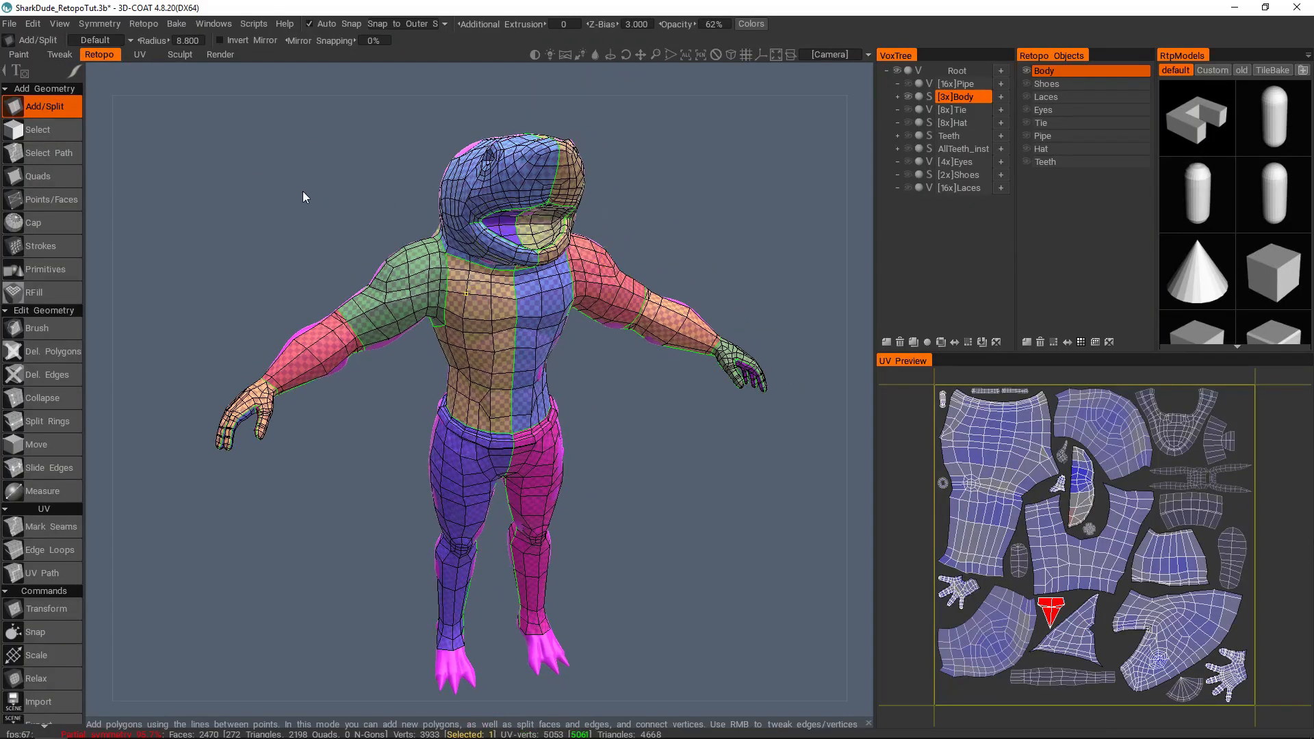
pyautogui.click(181, 53)
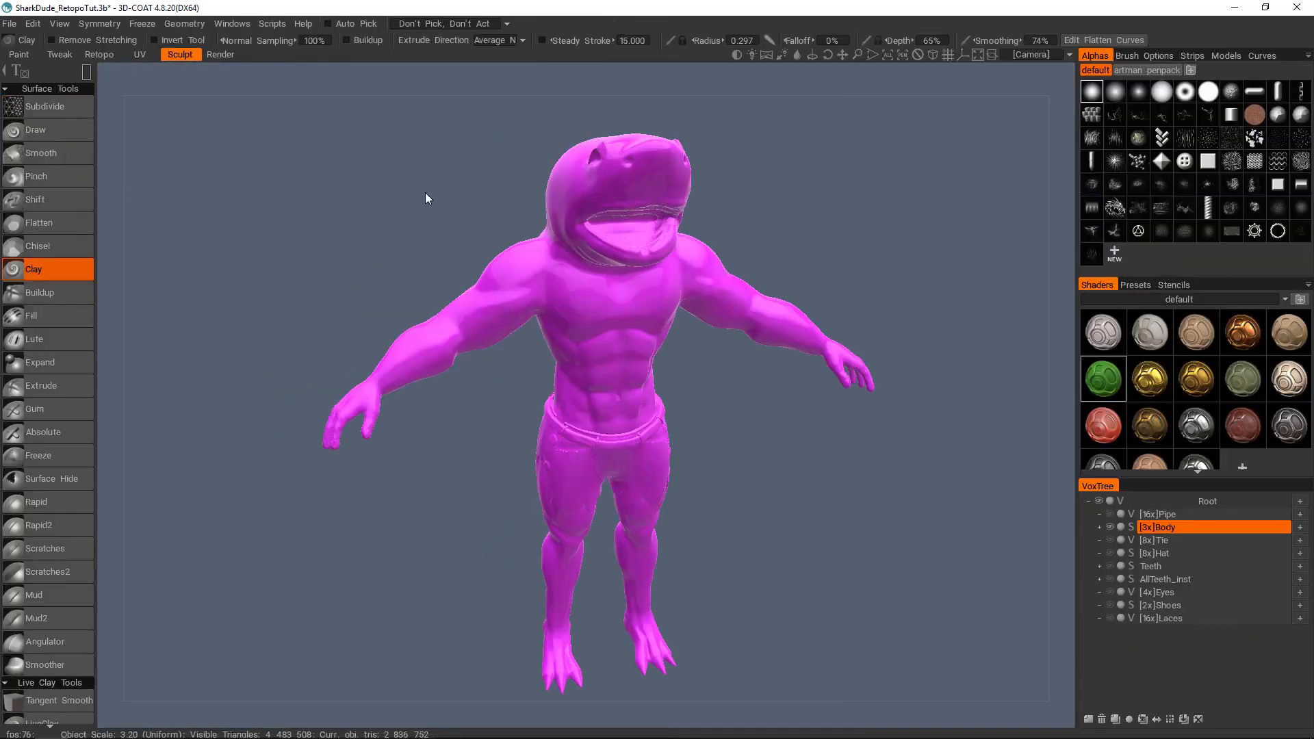
# Step: Switch to the Paint room and examine the sculpted Body's dense wireframe around the lower back, with the sculpt tree displayed
pyautogui.click(21, 55)
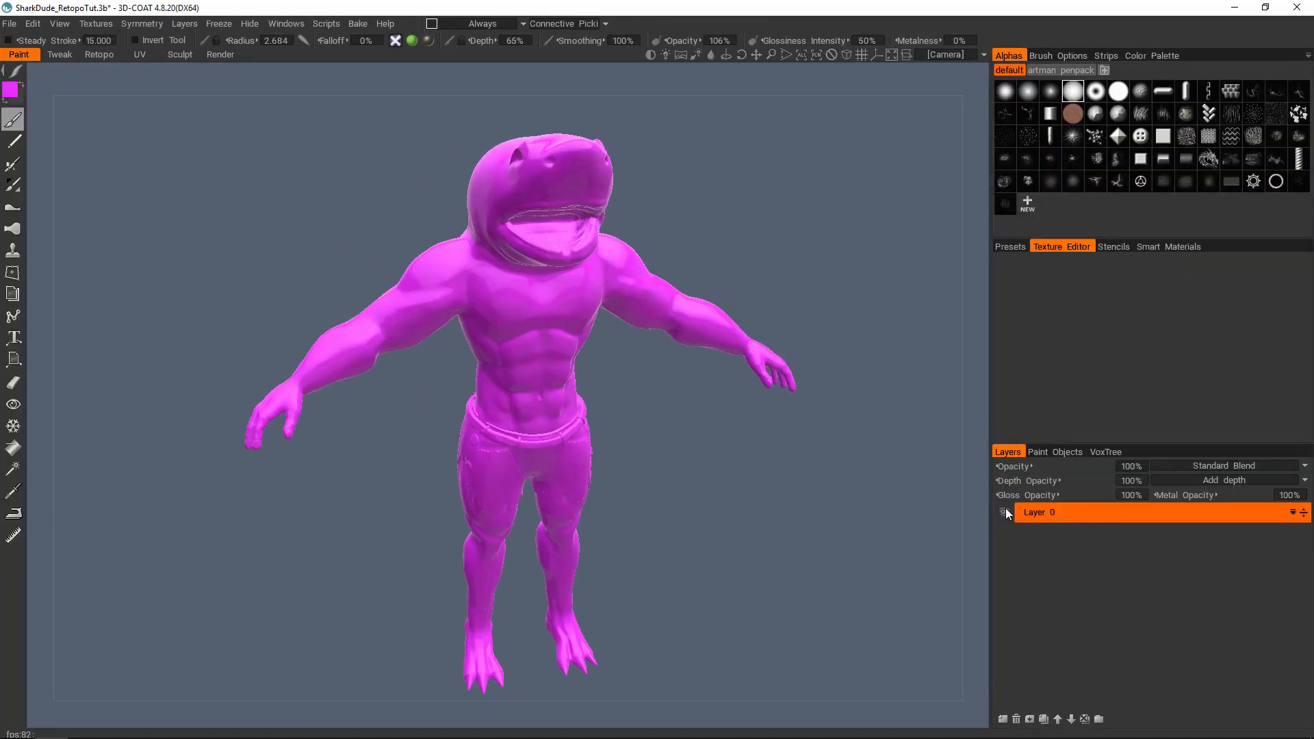
pyautogui.click(1105, 452)
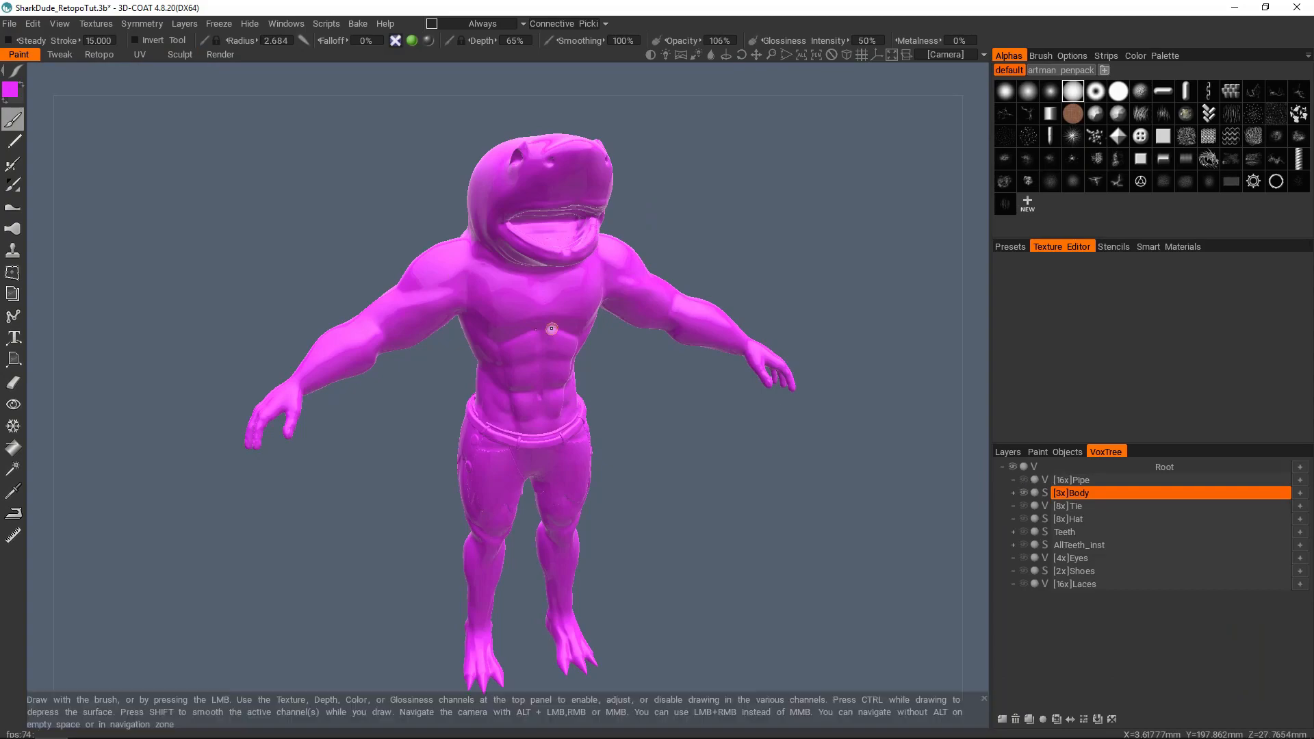
pyautogui.keyDown('alt'); pyautogui.moveTo(541, 334); pyautogui.dragTo(574, 290); pyautogui.keyUp('alt')
pyautogui.scroll(8, 597, 297)
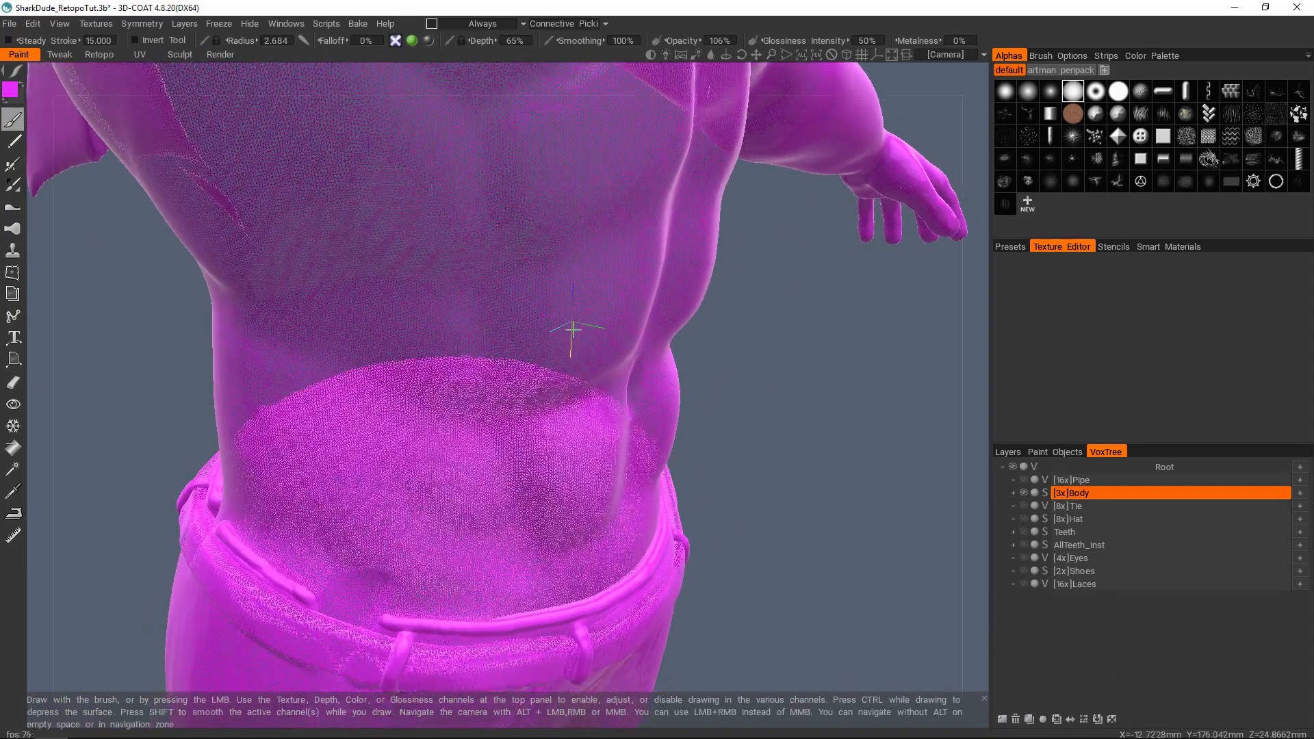
pyautogui.press('w')
pyautogui.scroll(-8, 613, 296)
pyautogui.keyDown('alt'); pyautogui.moveTo(613, 295); pyautogui.dragTo(670, 348); pyautogui.keyUp('alt')
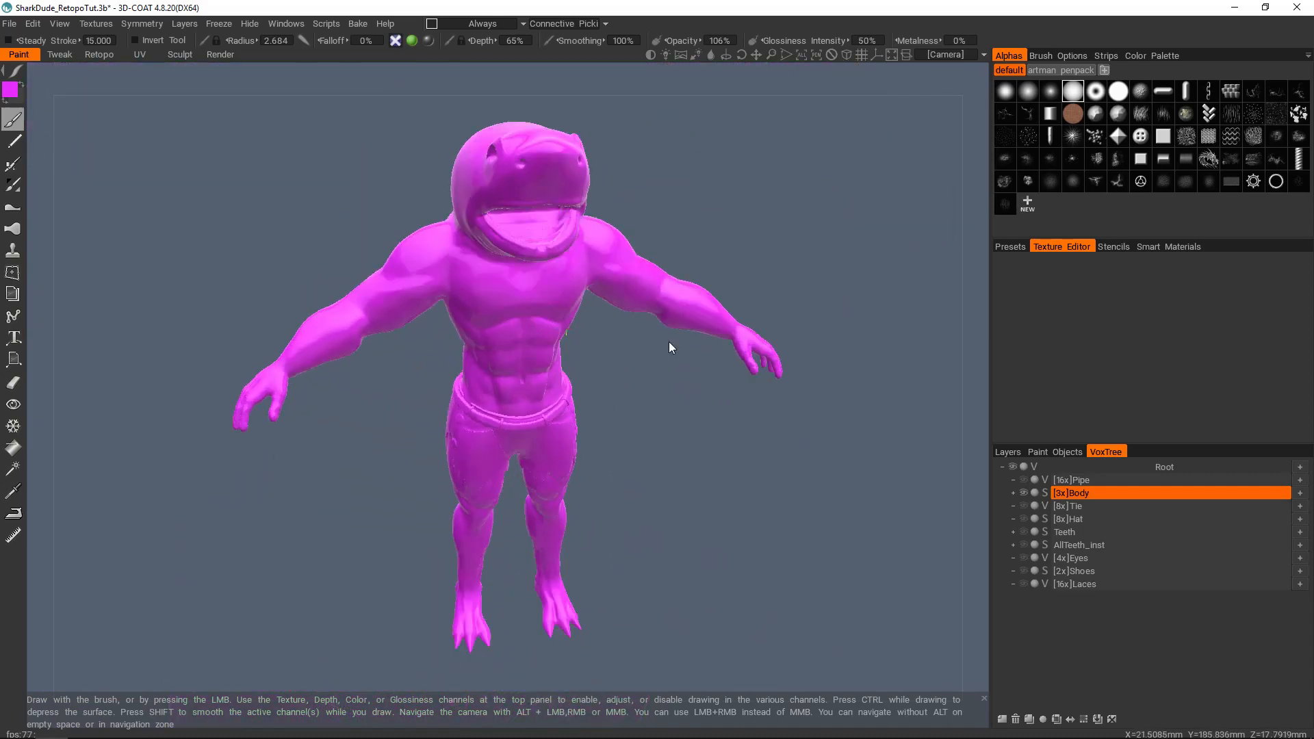
# Step: Check the paint object list and turn on Layer 0's visibility for the sculpted body
pyautogui.click(1024, 493)
pyautogui.click(1024, 491)
pyautogui.click(1058, 451)
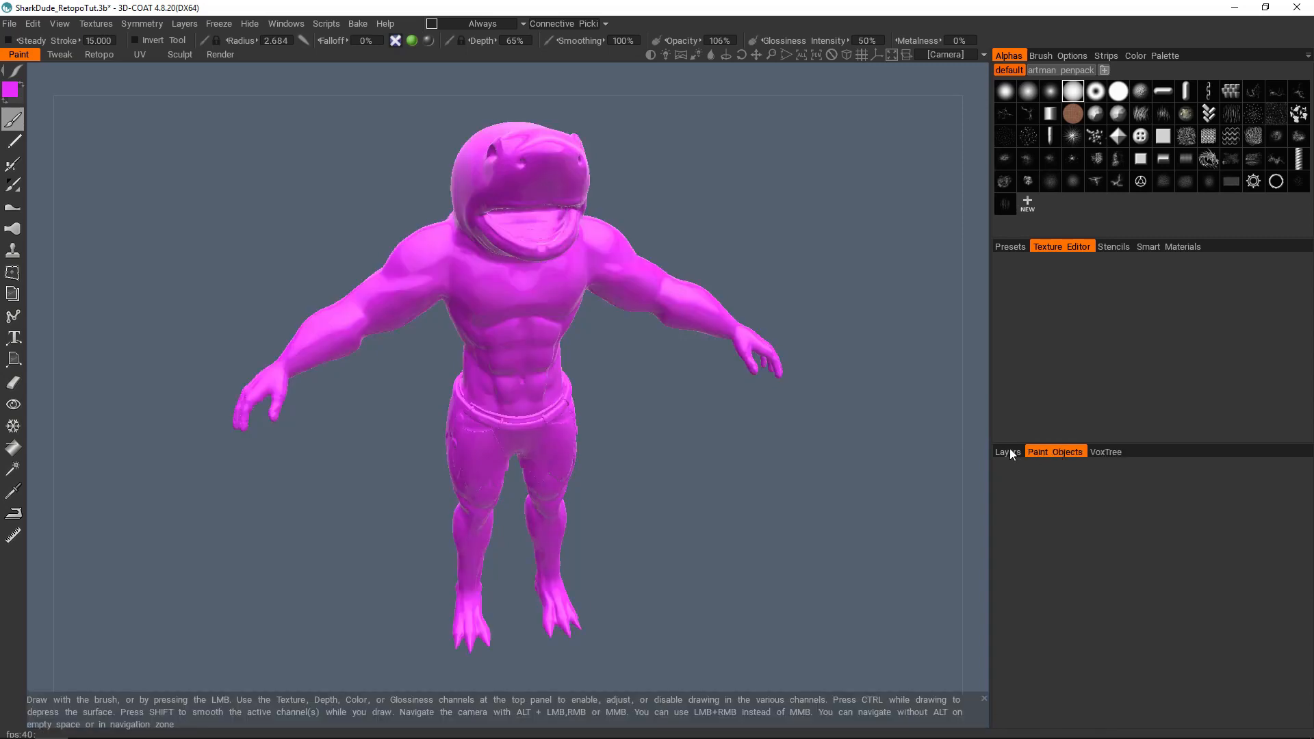
pyautogui.click(1010, 452)
pyautogui.click(1004, 512)
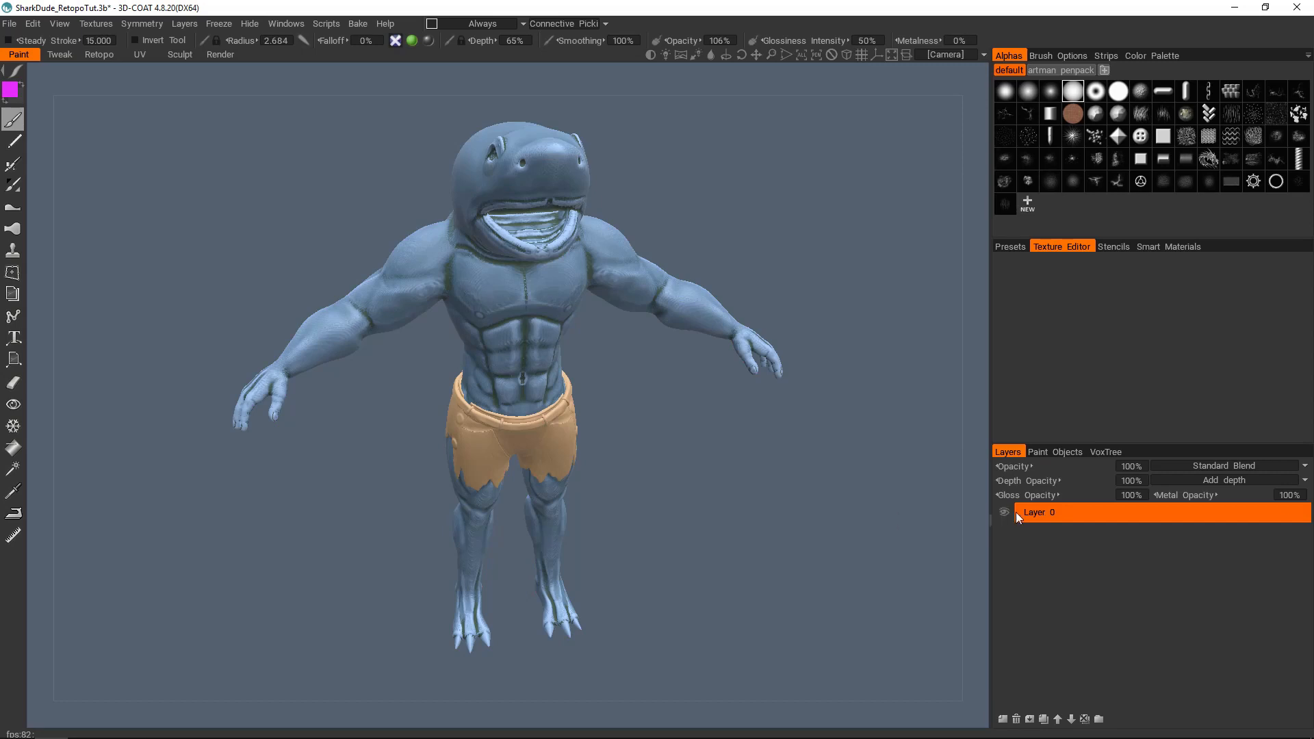
pyautogui.moveTo(850, 449); pyautogui.dragTo(613, 331)
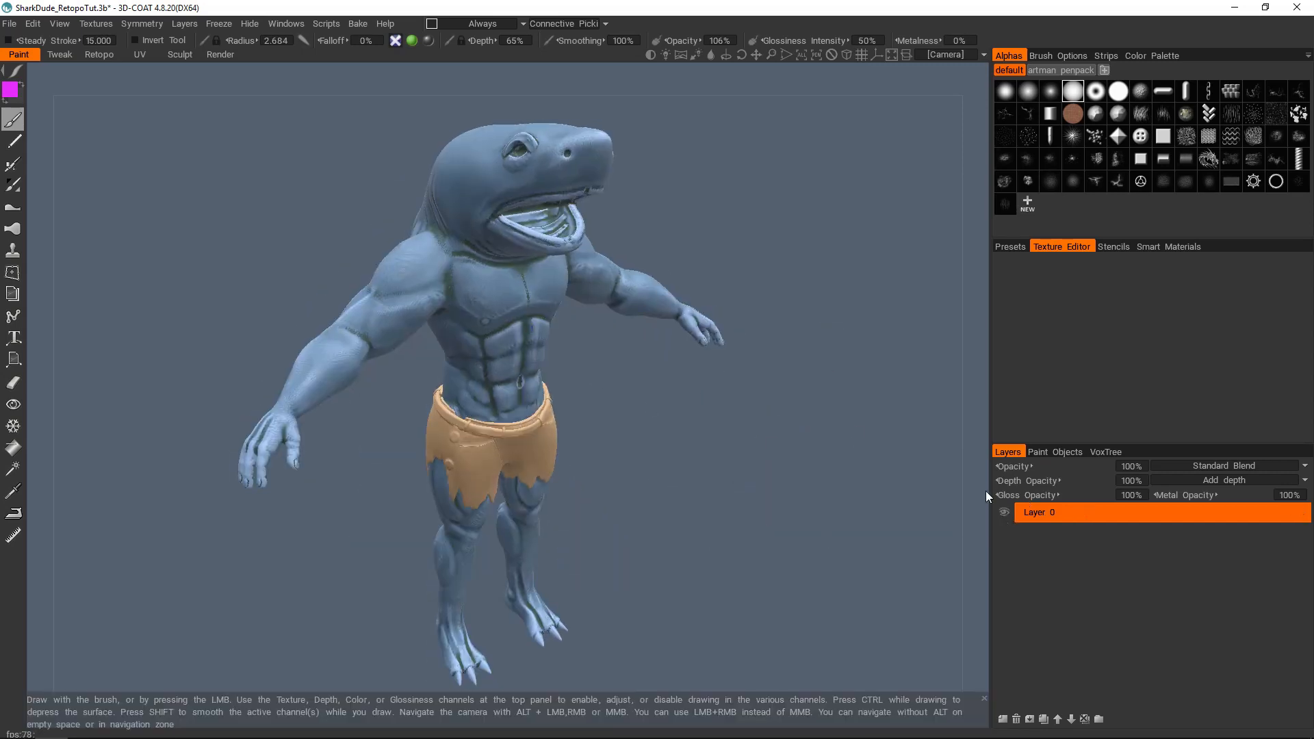
# Step: Switch to the Retopo room and start Bake w/ Normal Map (Per-Pixel) for the Body mesh
pyautogui.click(102, 55)
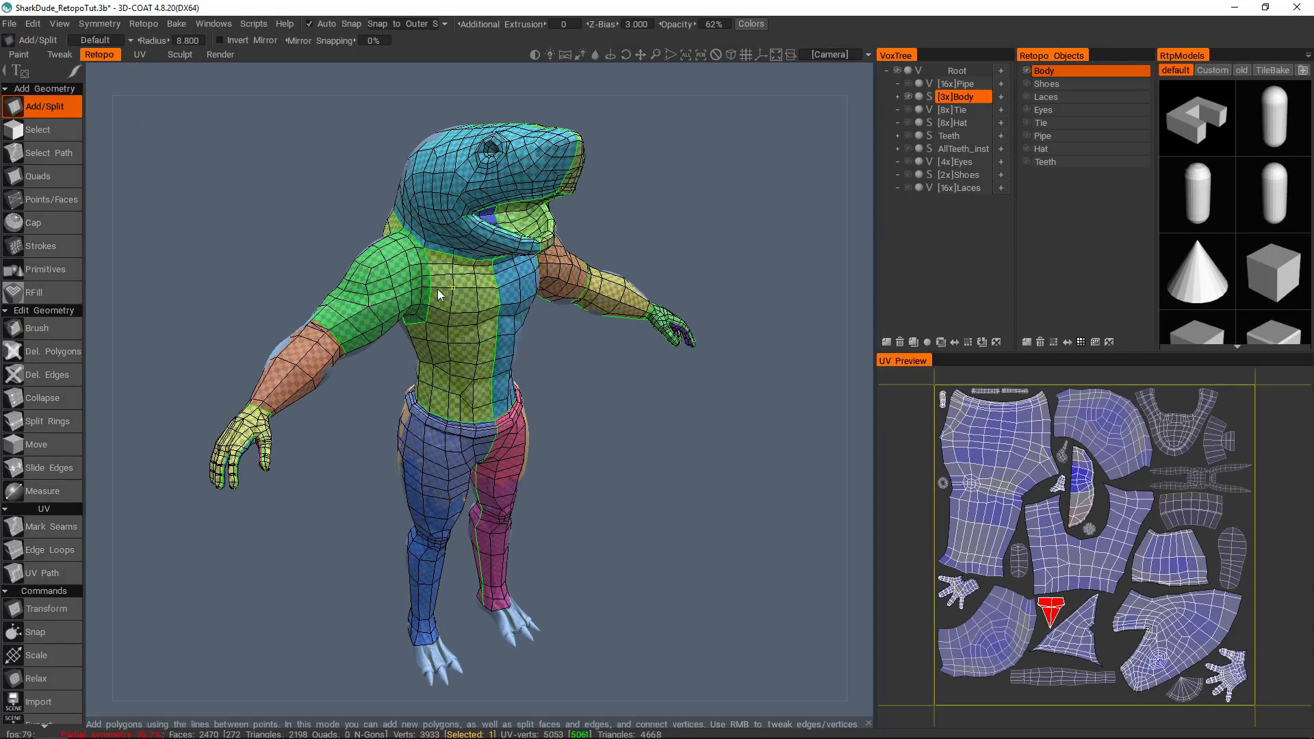
pyautogui.keyDown('alt'); pyautogui.moveTo(583, 321); pyautogui.dragTo(557, 321); pyautogui.keyUp('alt')
pyautogui.keyDown('alt'); pyautogui.moveTo(557, 321); pyautogui.dragTo(563, 313, button='right'); pyautogui.keyUp('alt')
pyautogui.keyDown('alt'); pyautogui.moveTo(563, 313); pyautogui.dragTo(581, 295, button='middle'); pyautogui.keyUp('alt')
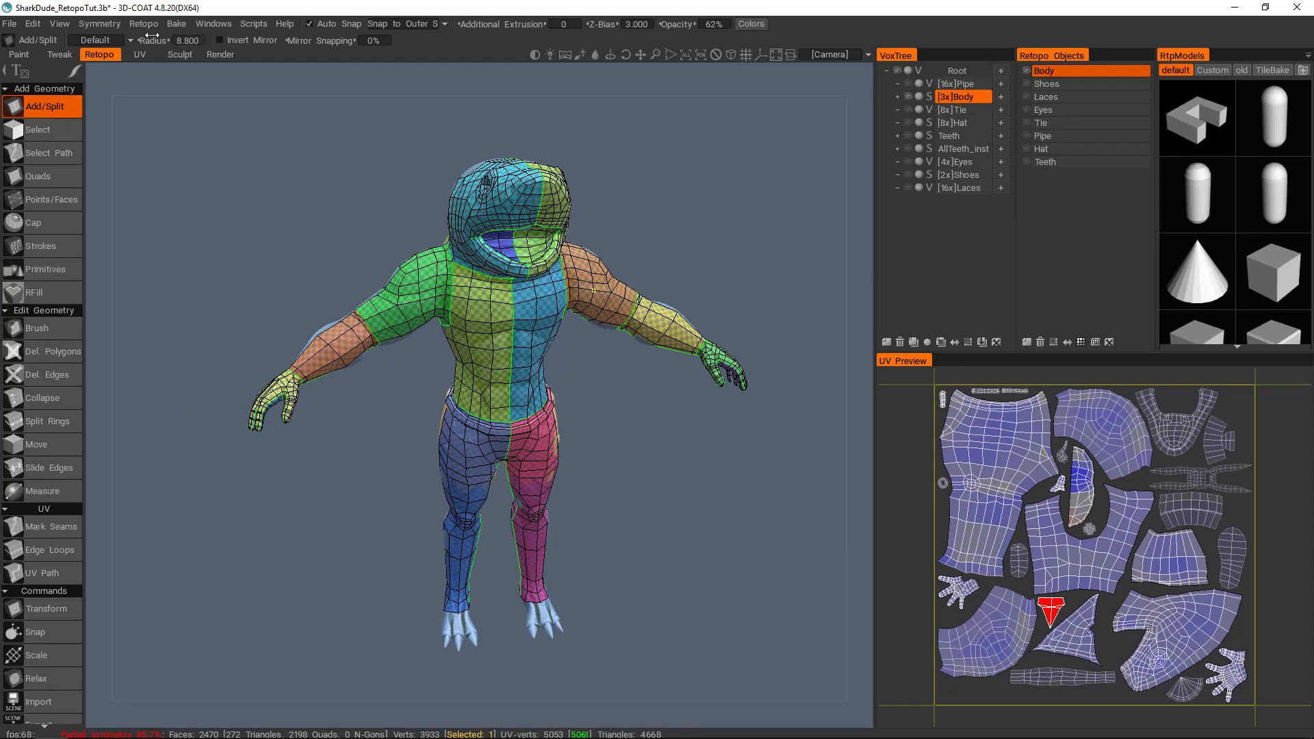
pyautogui.click(176, 25)
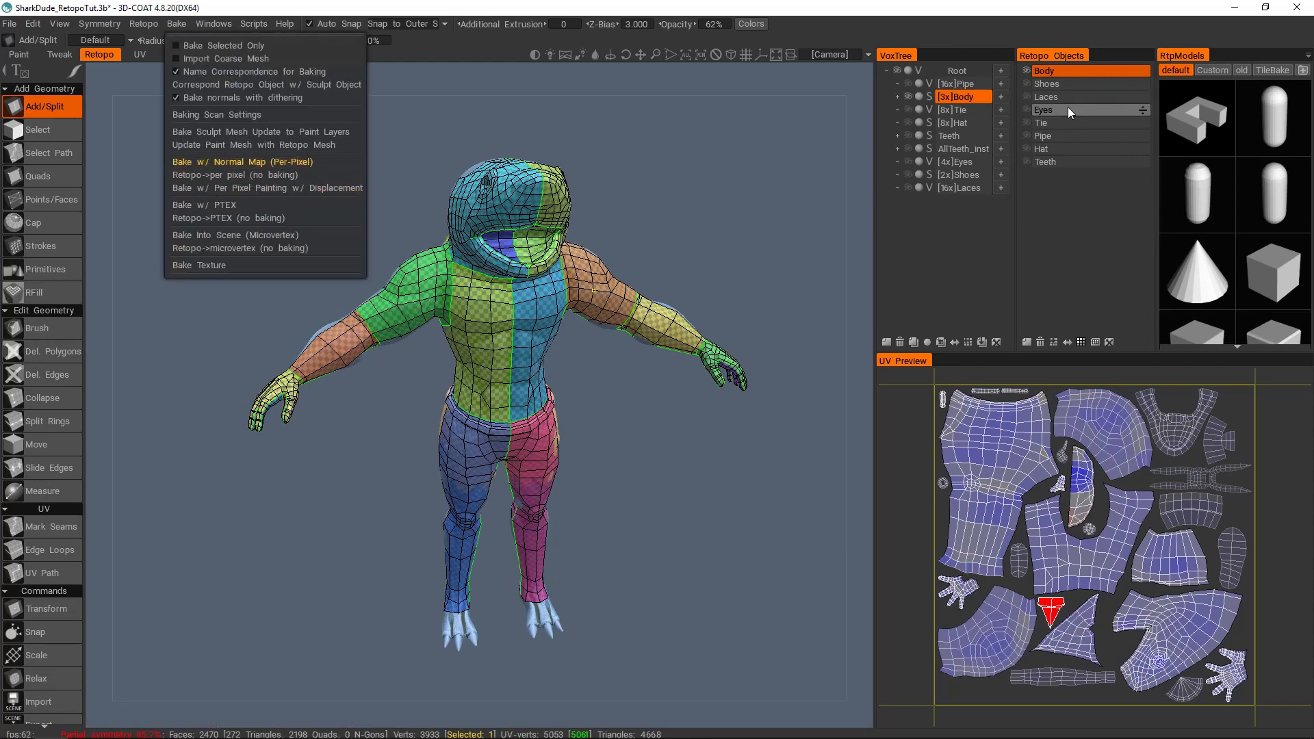
pyautogui.click(144, 23)
pyautogui.moveTo(176, 23)
pyautogui.click(220, 162)
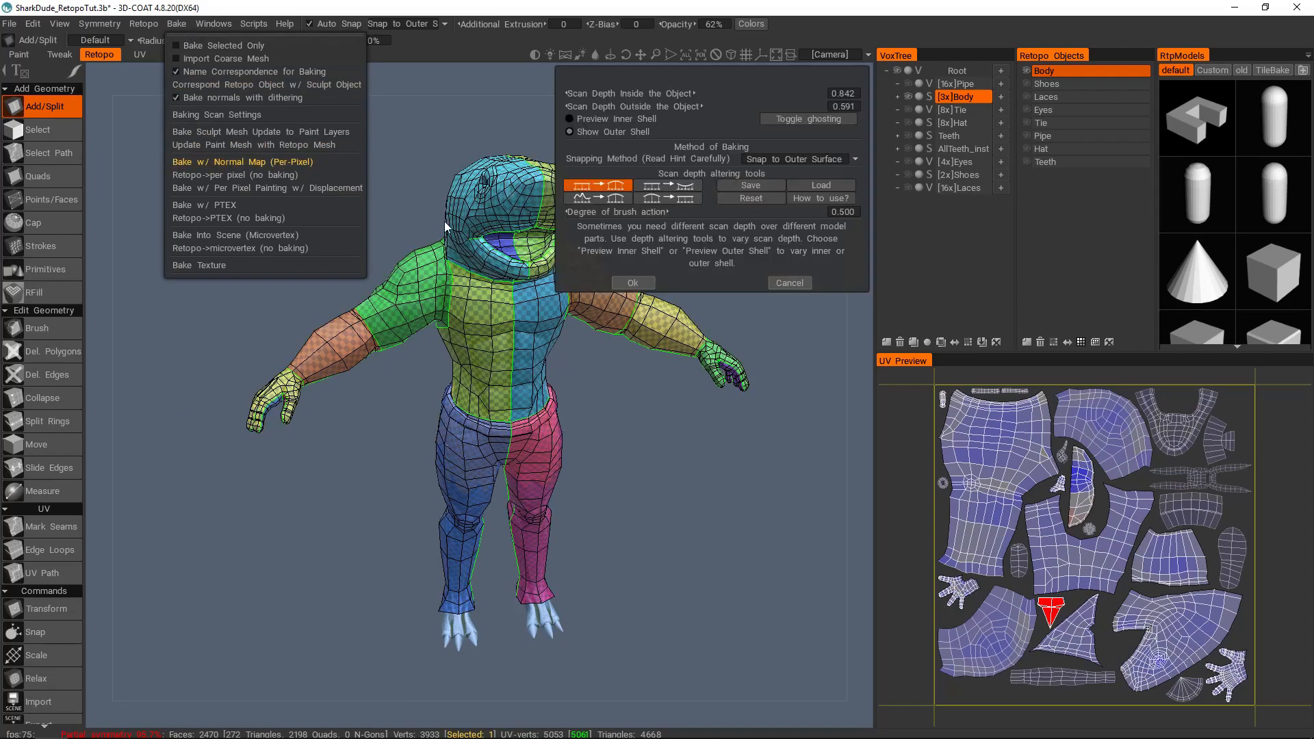
# Step: Preview the body's bake scan shells on the torso and arms, with ghosting toggled to compare them with the sculpt
pyautogui.scroll(2, 478, 332)
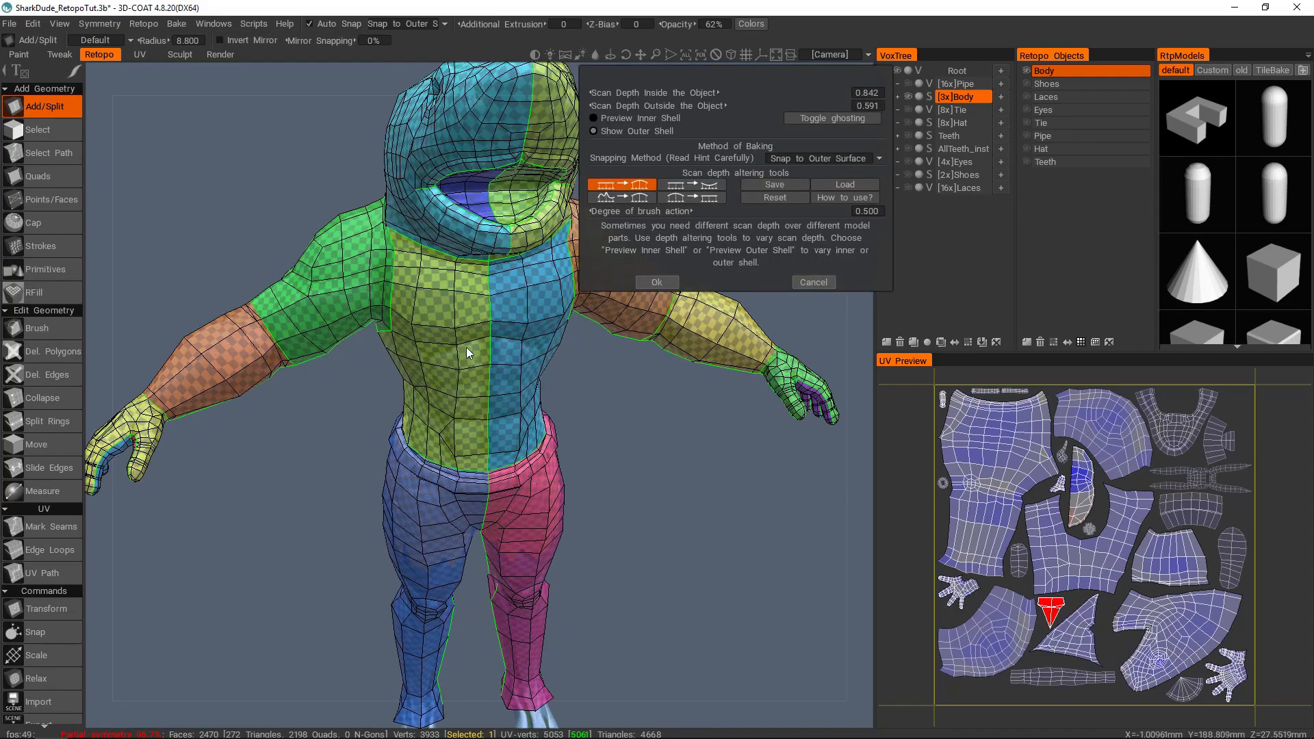
pyautogui.scroll(-2, 527, 405)
pyautogui.moveTo(516, 399)
pyautogui.keyDown('alt'); pyautogui.mouseDown()
pyautogui.moveTo(380, 379)
pyautogui.moveTo(650, 356)
pyautogui.moveTo(533, 326)
pyautogui.moveTo(667, 339)
pyautogui.moveTo(736, 322)
pyautogui.moveTo(553, 347)
pyautogui.moveTo(428, 307)
pyautogui.moveTo(367, 315)
pyautogui.moveTo(390, 318)
pyautogui.mouseUp(); pyautogui.keyUp('alt')
pyautogui.scroll(3, 454, 389)
pyautogui.click(619, 130)
pyautogui.scroll(3, 512, 330)
pyautogui.click(821, 118)
pyautogui.moveTo(549, 379)
pyautogui.keyDown('alt'); pyautogui.mouseDown()
pyautogui.moveTo(441, 383)
pyautogui.moveTo(506, 364)
pyautogui.moveTo(597, 381)
pyautogui.moveTo(528, 390)
pyautogui.moveTo(555, 378)
pyautogui.moveTo(636, 427)
pyautogui.moveTo(522, 370)
pyautogui.moveTo(587, 373)
pyautogui.moveTo(418, 377)
pyautogui.mouseUp(); pyautogui.keyUp('alt')
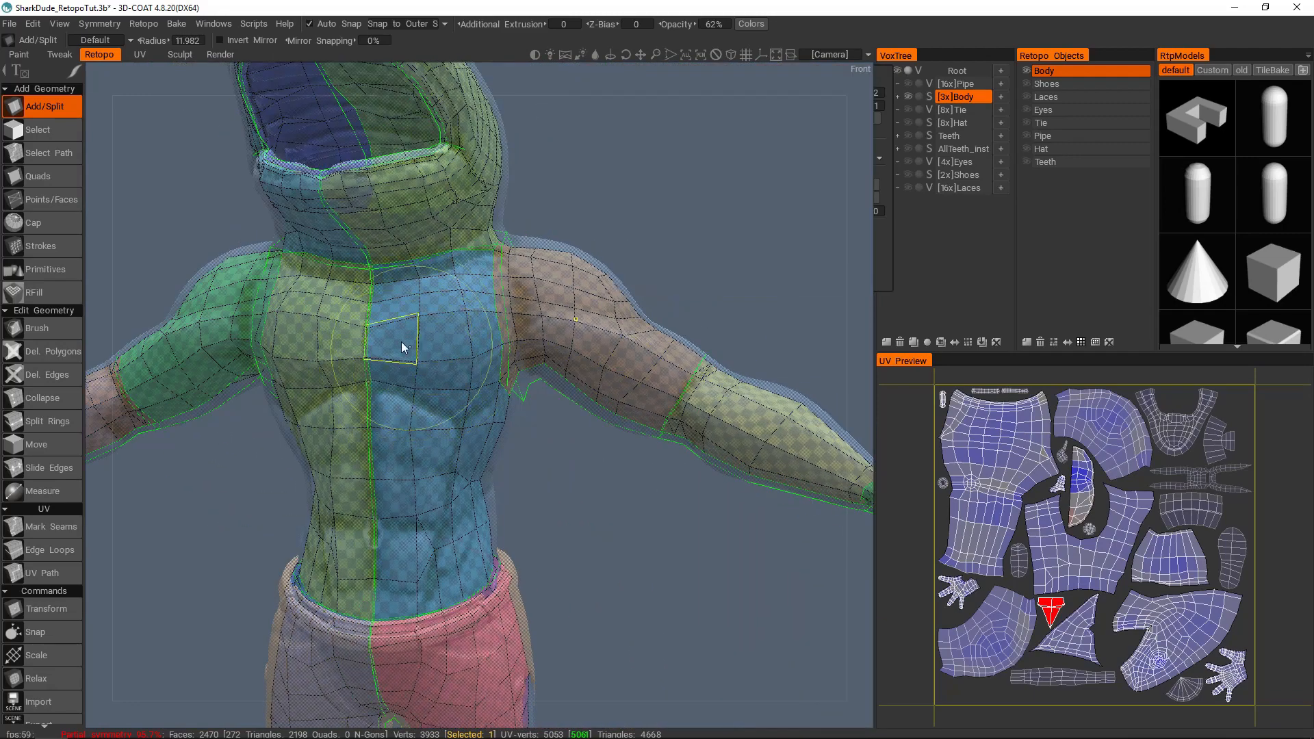
pyautogui.keyDown('alt'); pyautogui.moveTo(534, 301); pyautogui.dragTo(490, 269); pyautogui.keyUp('alt')
pyautogui.click(639, 132)
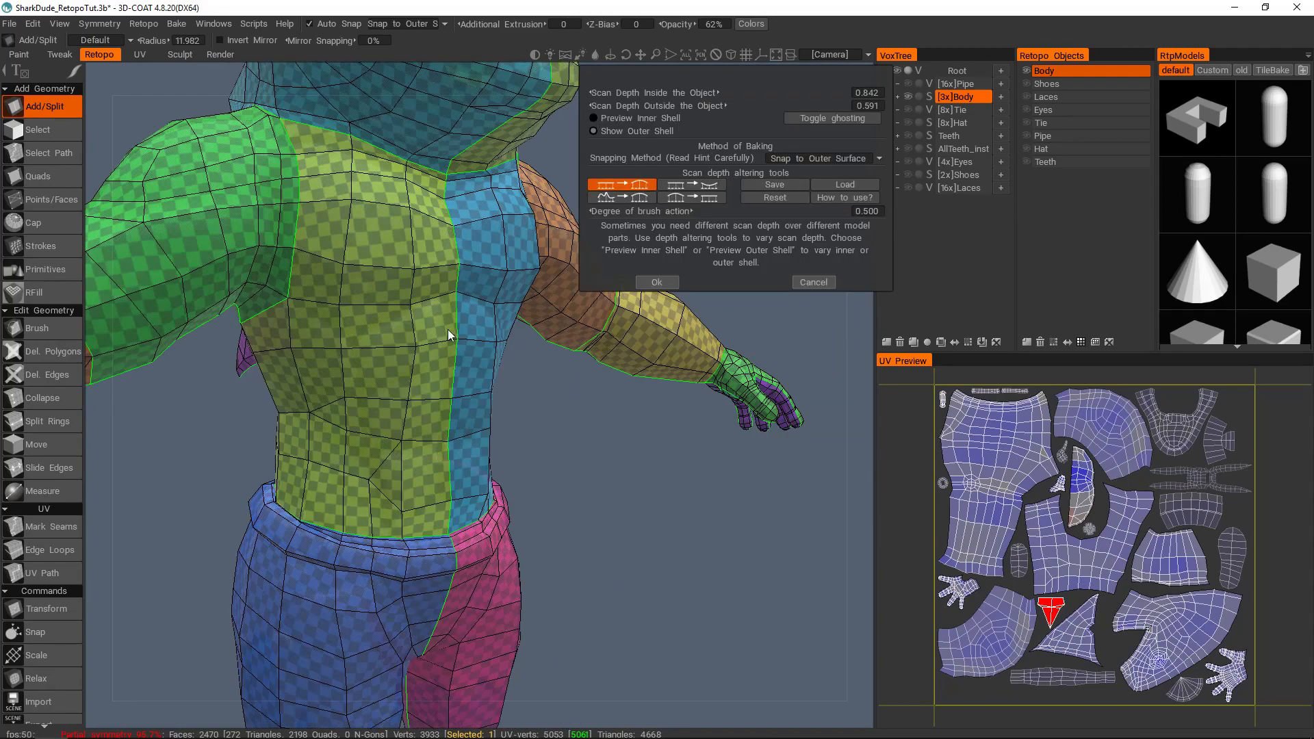
# Step: Examine the outer scan shell around the torso and back, and cancel the bake after the scan depth settings
pyautogui.keyDown('alt'); pyautogui.moveTo(465, 340); pyautogui.dragTo(606, 412); pyautogui.keyUp('alt')
pyautogui.keyDown('alt'); pyautogui.moveTo(392, 275); pyautogui.dragTo(509, 359); pyautogui.keyUp('alt')
pyautogui.keyDown('alt'); pyautogui.moveTo(509, 360); pyautogui.dragTo(451, 362, button='right'); pyautogui.keyUp('alt')
pyautogui.keyDown('alt'); pyautogui.moveTo(450, 362); pyautogui.dragTo(510, 315); pyautogui.keyUp('alt')
pyautogui.keyDown('alt'); pyautogui.moveTo(511, 315); pyautogui.dragTo(466, 340, button='right'); pyautogui.keyUp('alt')
pyautogui.keyDown('alt'); pyautogui.moveTo(466, 340); pyautogui.dragTo(447, 325); pyautogui.keyUp('alt')
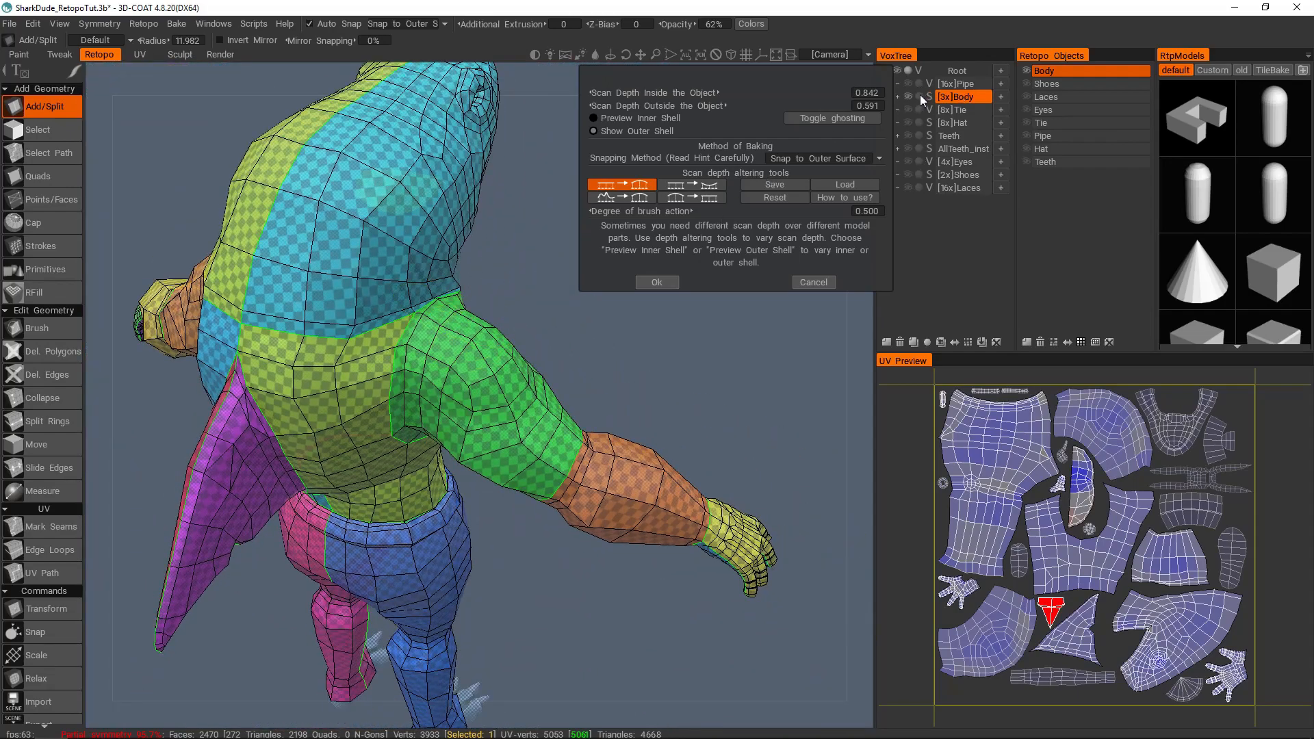
pyautogui.click(656, 282)
pyautogui.click(615, 441)
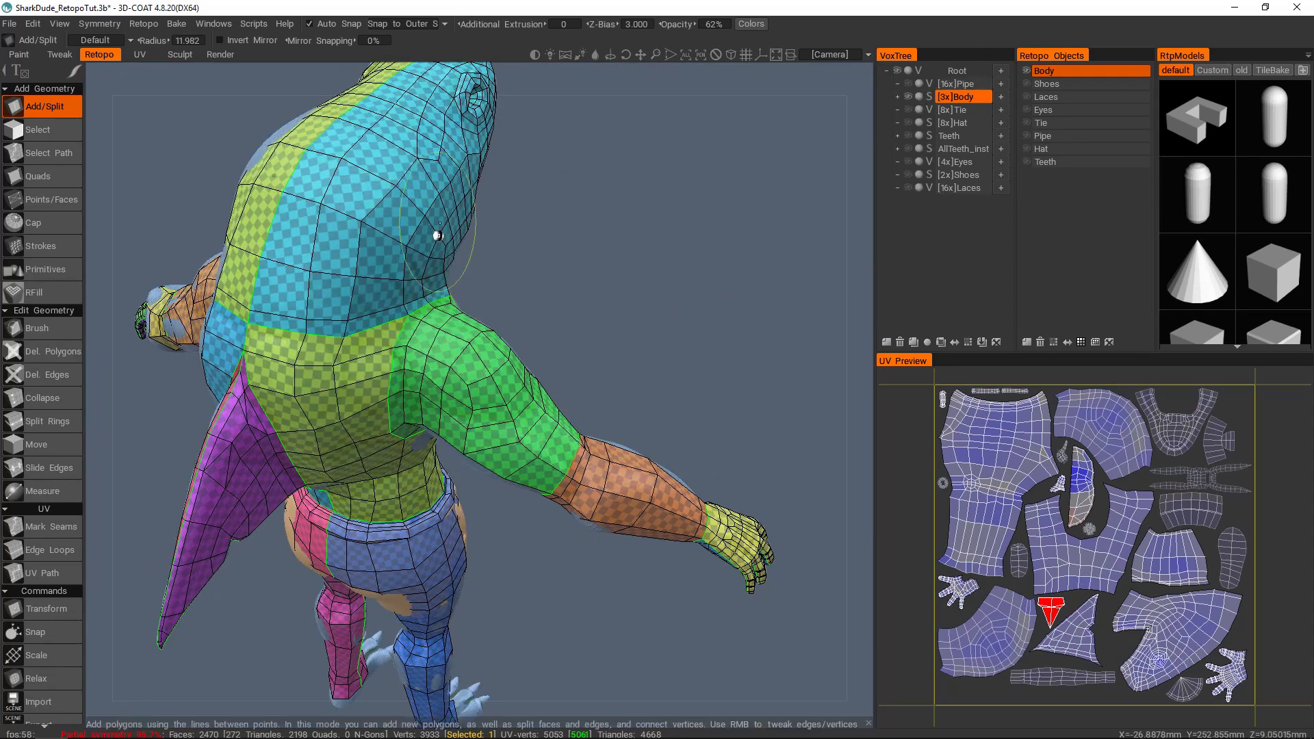
# Step: Restart Bake w/ Normal Map (Per-Pixel) and examine the outer scan shell around the back, fin and arm
pyautogui.click(177, 23)
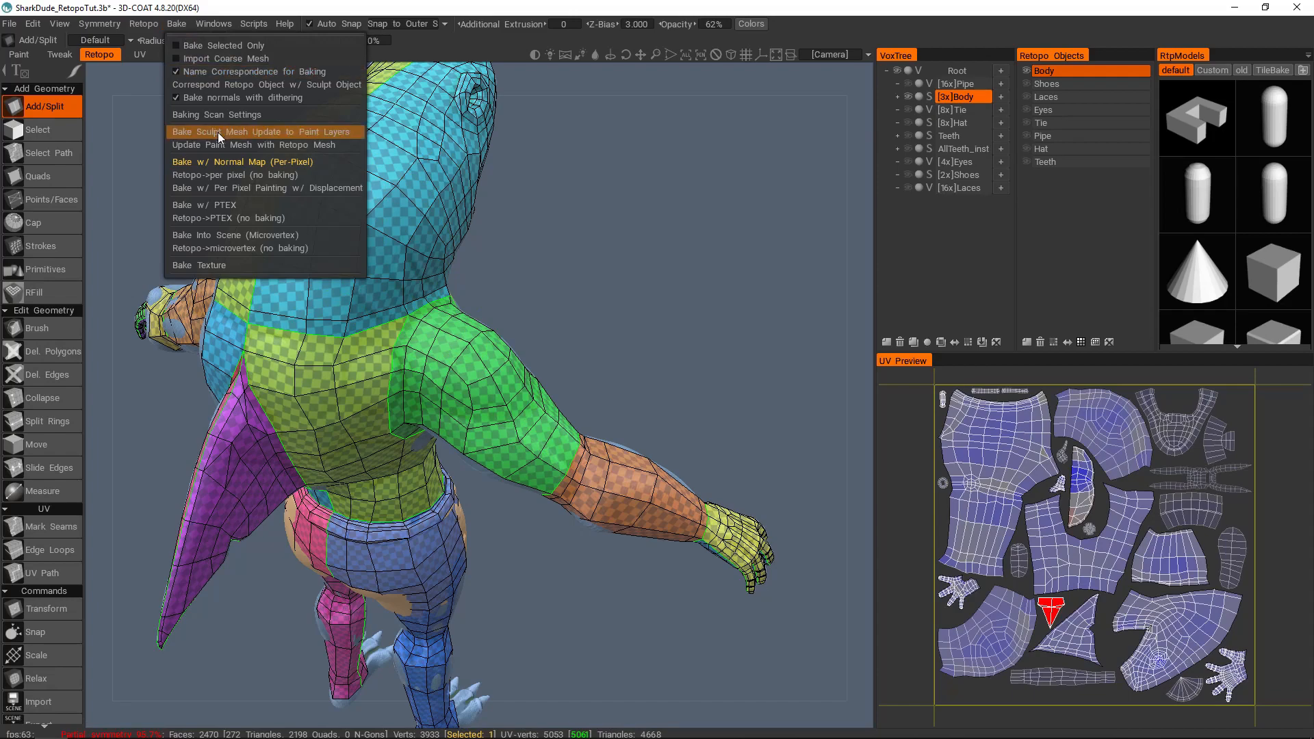
pyautogui.click(227, 162)
pyautogui.moveTo(657, 74); pyautogui.dragTo(661, 73)
pyautogui.keyDown('alt'); pyautogui.moveTo(433, 341); pyautogui.dragTo(484, 299); pyautogui.keyUp('alt')
pyautogui.press('Escape')
pyautogui.keyDown('alt'); pyautogui.moveTo(536, 349); pyautogui.dragTo(471, 509); pyautogui.keyUp('alt')
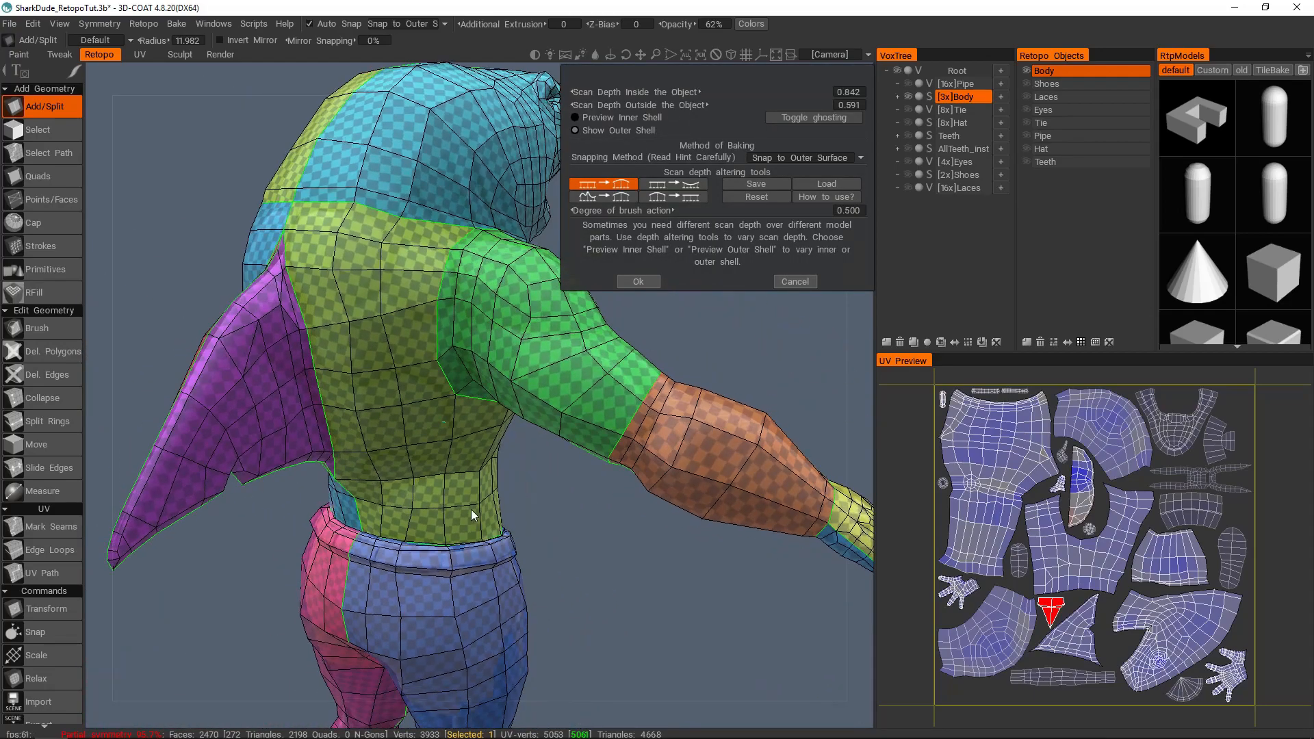
pyautogui.keyDown('alt'); pyautogui.moveTo(471, 509); pyautogui.dragTo(480, 384, button='middle'); pyautogui.keyUp('alt')
pyautogui.keyDown('alt'); pyautogui.moveTo(480, 384); pyautogui.dragTo(531, 374, button='right'); pyautogui.keyUp('alt')
pyautogui.keyDown('alt'); pyautogui.moveTo(531, 374); pyautogui.dragTo(540, 288); pyautogui.keyUp('alt')
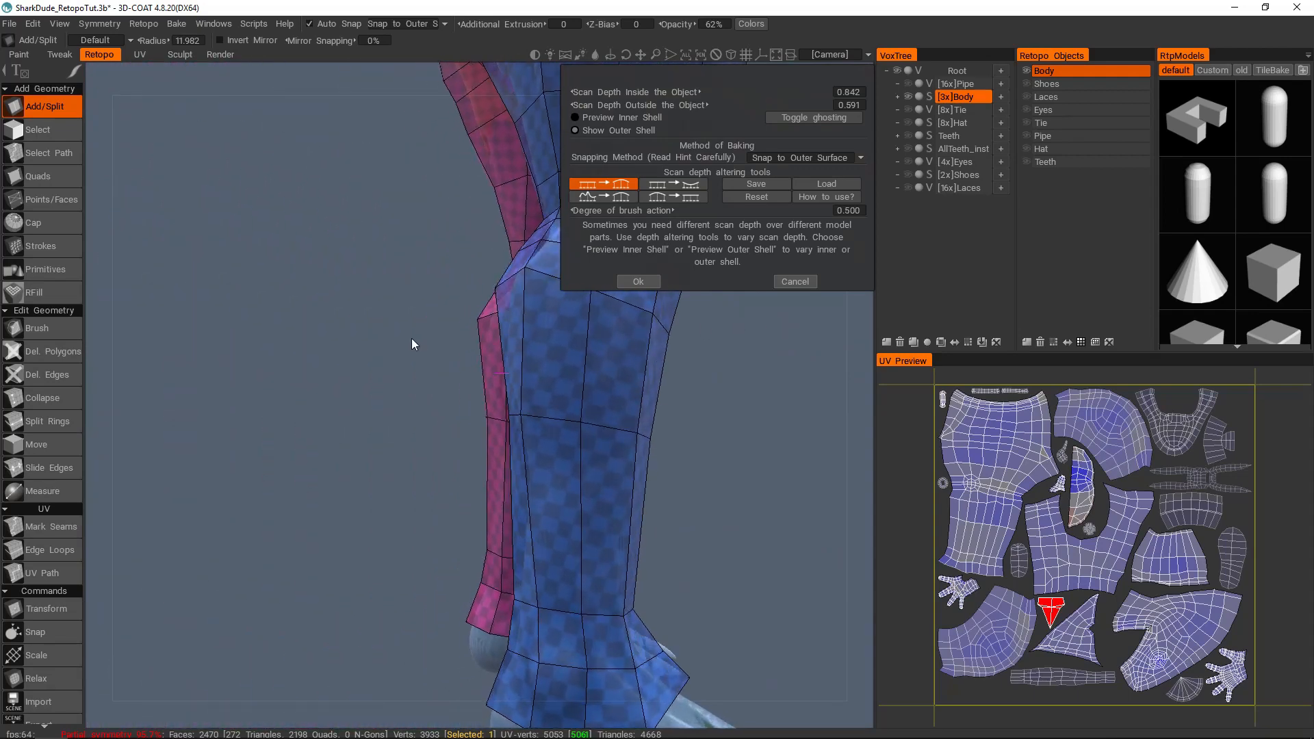
# Step: Preview the inner scan shell with ghosting toggled and compare it with the sculpted lower legs
pyautogui.click(622, 117)
pyautogui.keyDown('alt'); pyautogui.moveTo(529, 384); pyautogui.dragTo(507, 286); pyautogui.keyUp('alt')
pyautogui.click(849, 117)
pyautogui.keyDown('alt'); pyautogui.moveTo(543, 520); pyautogui.dragTo(441, 337); pyautogui.keyUp('alt')
pyautogui.moveTo(490, 192)
pyautogui.keyDown('alt'); pyautogui.mouseDown()
pyautogui.moveTo(454, 343)
pyautogui.moveTo(696, 361)
pyautogui.moveTo(754, 351)
pyautogui.moveTo(692, 146)
pyautogui.mouseUp(); pyautogui.keyUp('alt')
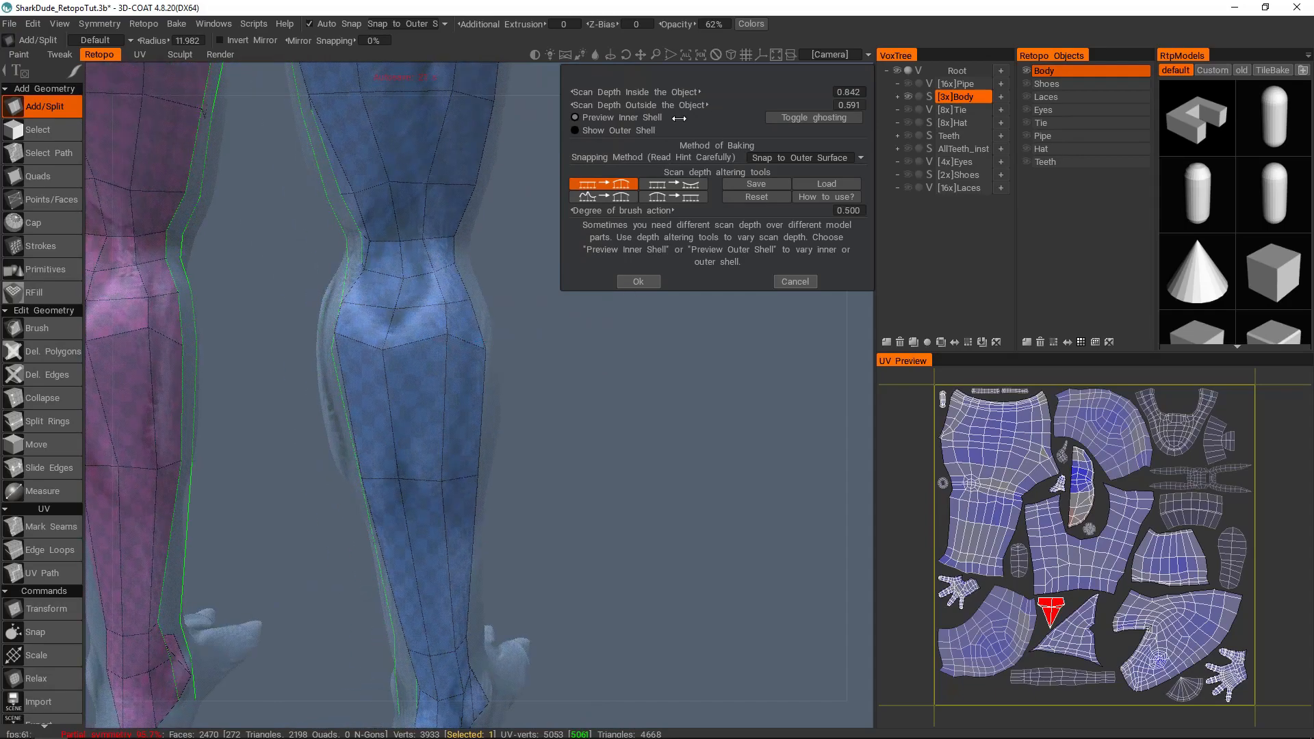
pyautogui.keyDown('alt'); pyautogui.moveTo(537, 301); pyautogui.dragTo(469, 357, button='right'); pyautogui.keyUp('alt')
pyautogui.moveTo(469, 358)
pyautogui.keyDown('alt'); pyautogui.mouseDown()
pyautogui.moveTo(508, 353)
pyautogui.moveTo(455, 343)
pyautogui.mouseUp(); pyautogui.keyUp('alt')
pyautogui.press('Escape')
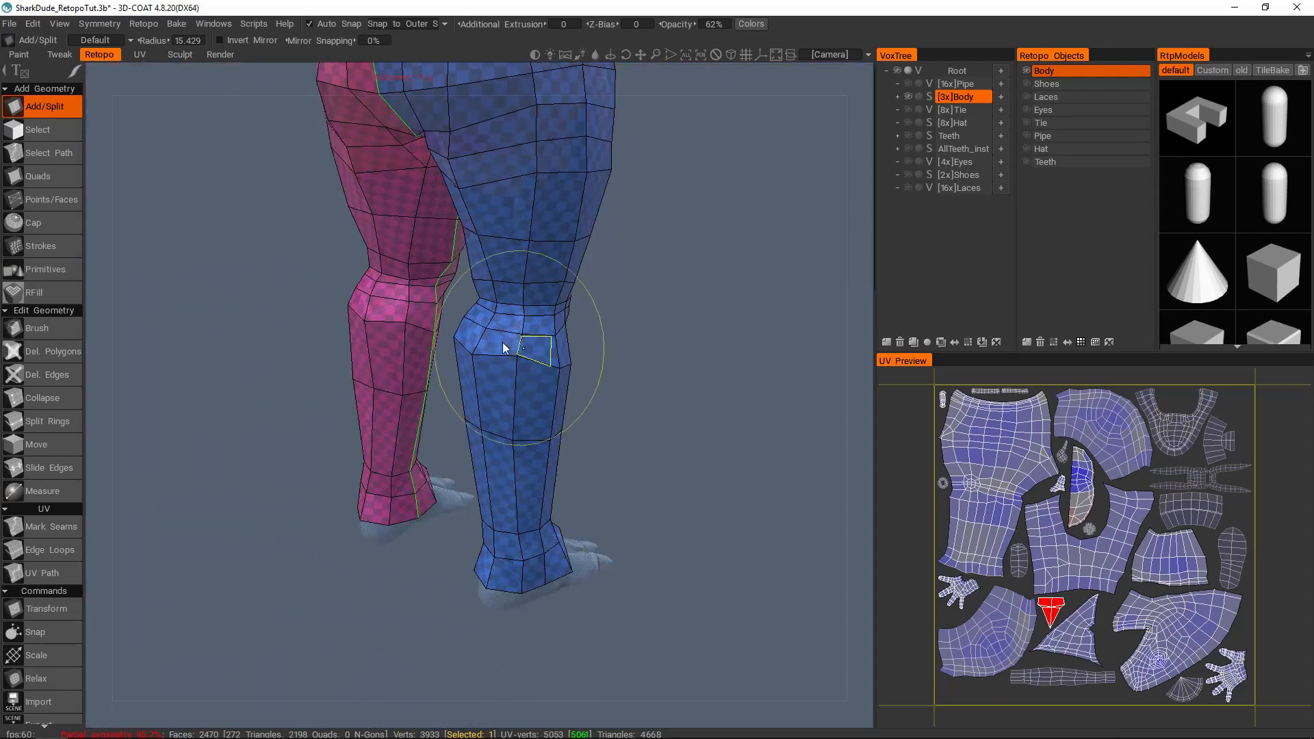
# Step: Accept the outer-shell scan settings with depths of 0.842 inside and 0.591 outside, and bake the Body's normal map
pyautogui.keyDown('alt'); pyautogui.moveTo(454, 344); pyautogui.dragTo(410, 329, button='right'); pyautogui.keyUp('alt')
pyautogui.keyDown('alt'); pyautogui.moveTo(479, 178); pyautogui.dragTo(494, 383, button='middle'); pyautogui.keyUp('alt')
pyautogui.keyDown('alt'); pyautogui.moveTo(493, 387); pyautogui.dragTo(684, 343); pyautogui.keyUp('alt')
pyautogui.keyDown('alt'); pyautogui.moveTo(684, 342); pyautogui.dragTo(507, 449, button='right'); pyautogui.keyUp('alt')
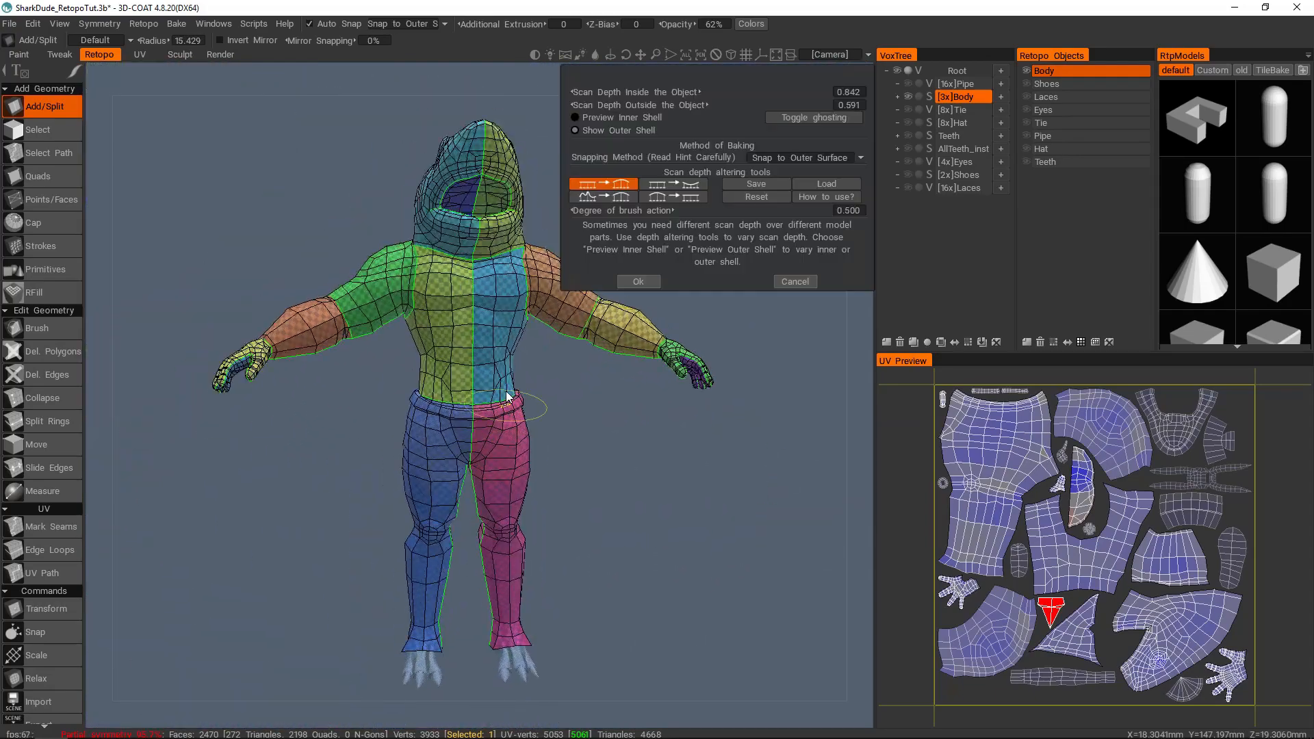
pyautogui.click(637, 281)
pyautogui.click(389, 459)
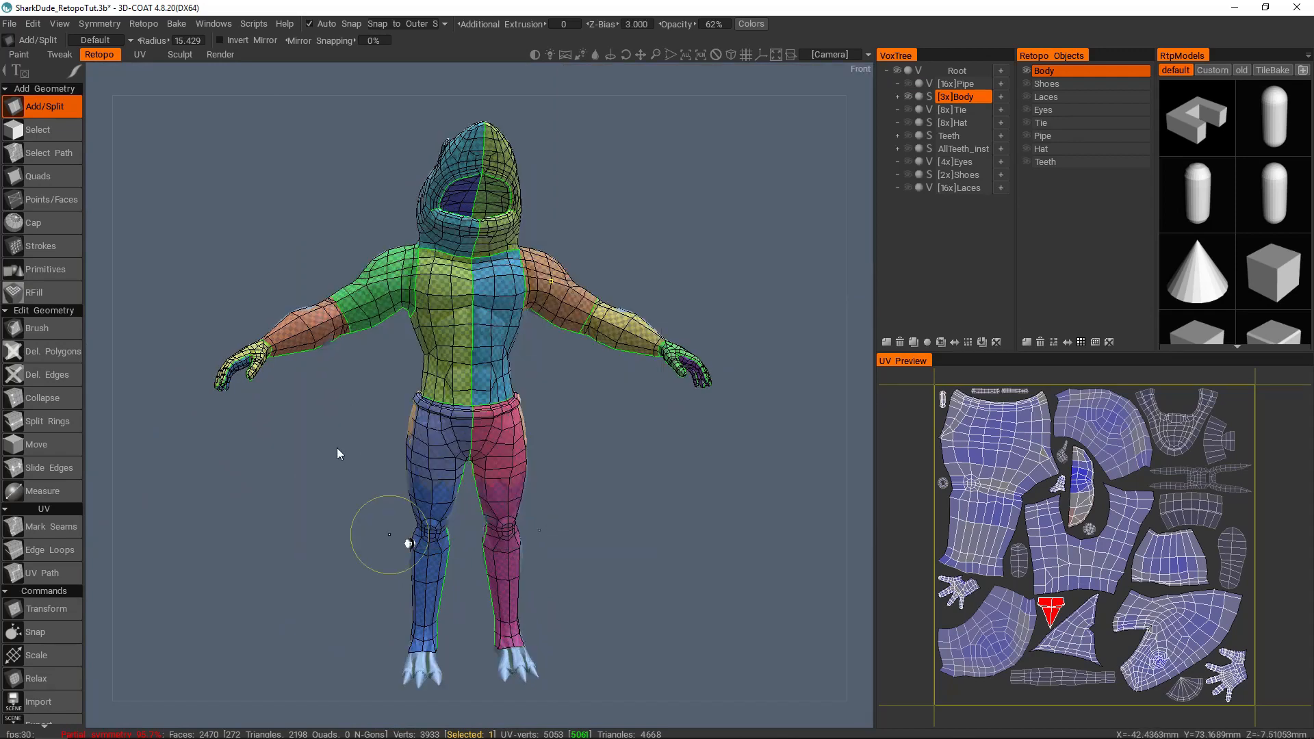
# Step: Display the baked body's paint layers and inspect its wireframe over the chest and abdomen
pyautogui.click(1105, 452)
pyautogui.click(1018, 451)
pyautogui.moveTo(753, 356)
pyautogui.keyDown('alt'); pyautogui.mouseDown()
pyautogui.moveTo(642, 283)
pyautogui.moveTo(630, 364)
pyautogui.mouseUp(); pyautogui.keyUp('alt')
pyautogui.scroll(8, 629, 364)
pyautogui.press('w')
pyautogui.scroll(4, 558, 393)
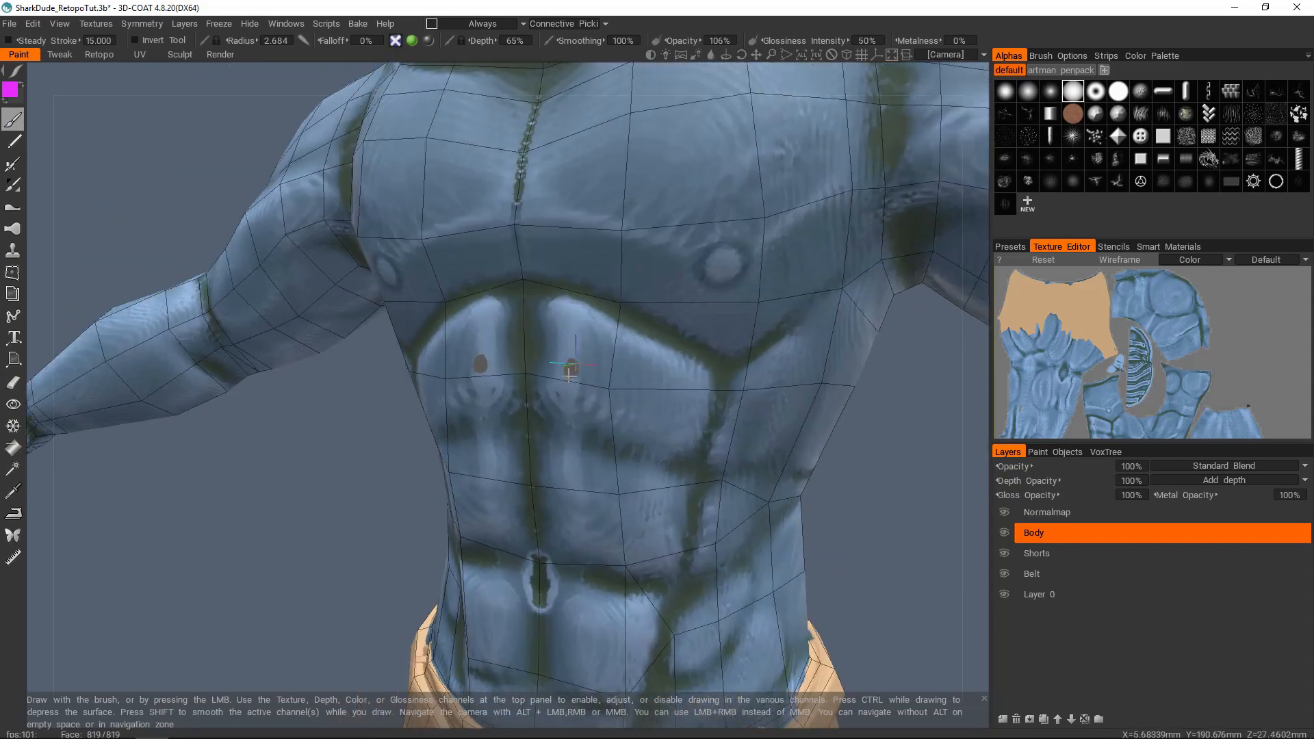
pyautogui.scroll(4, 532, 363)
pyautogui.scroll(-5, 472, 362)
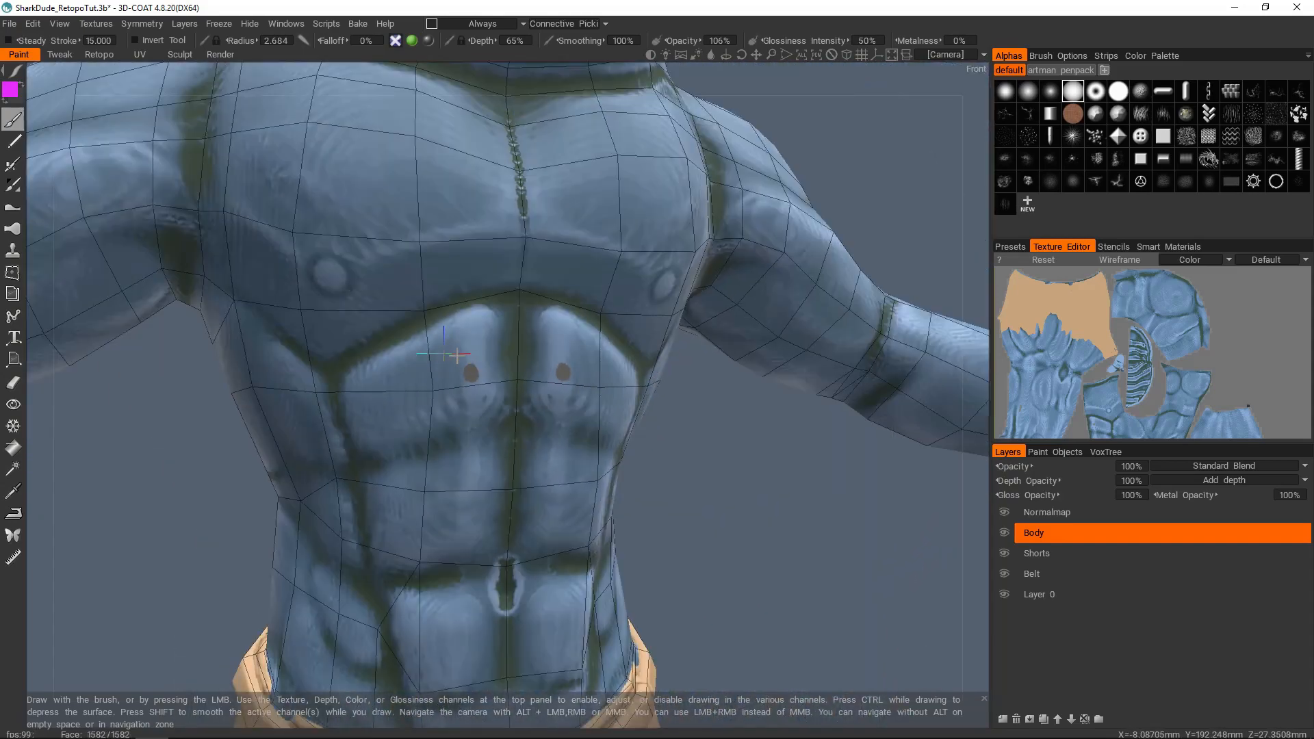
pyautogui.keyDown('alt'); pyautogui.moveTo(510, 390); pyautogui.dragTo(510, 305); pyautogui.keyUp('alt')
pyautogui.press('w')
pyautogui.scroll(-5, 496, 349)
# Step: Examine the baked shorts and the backs of the legs and ankles on the low-poly body
pyautogui.keyDown('alt'); pyautogui.moveTo(491, 352); pyautogui.dragTo(610, 399); pyautogui.keyUp('alt')
pyautogui.scroll(-3, 584, 381)
pyautogui.scroll(3, 505, 369)
pyautogui.scroll(-3, 621, 378)
pyautogui.scroll(3, 610, 398)
pyautogui.keyDown('alt'); pyautogui.moveTo(546, 400); pyautogui.dragTo(533, 69, button='middle'); pyautogui.keyUp('alt')
pyautogui.keyDown('alt'); pyautogui.moveTo(502, 385); pyautogui.dragTo(328, 393); pyautogui.keyUp('alt')
pyautogui.scroll(2, 541, 371)
pyautogui.keyDown('alt'); pyautogui.moveTo(556, 367); pyautogui.dragTo(619, 360); pyautogui.keyUp('alt')
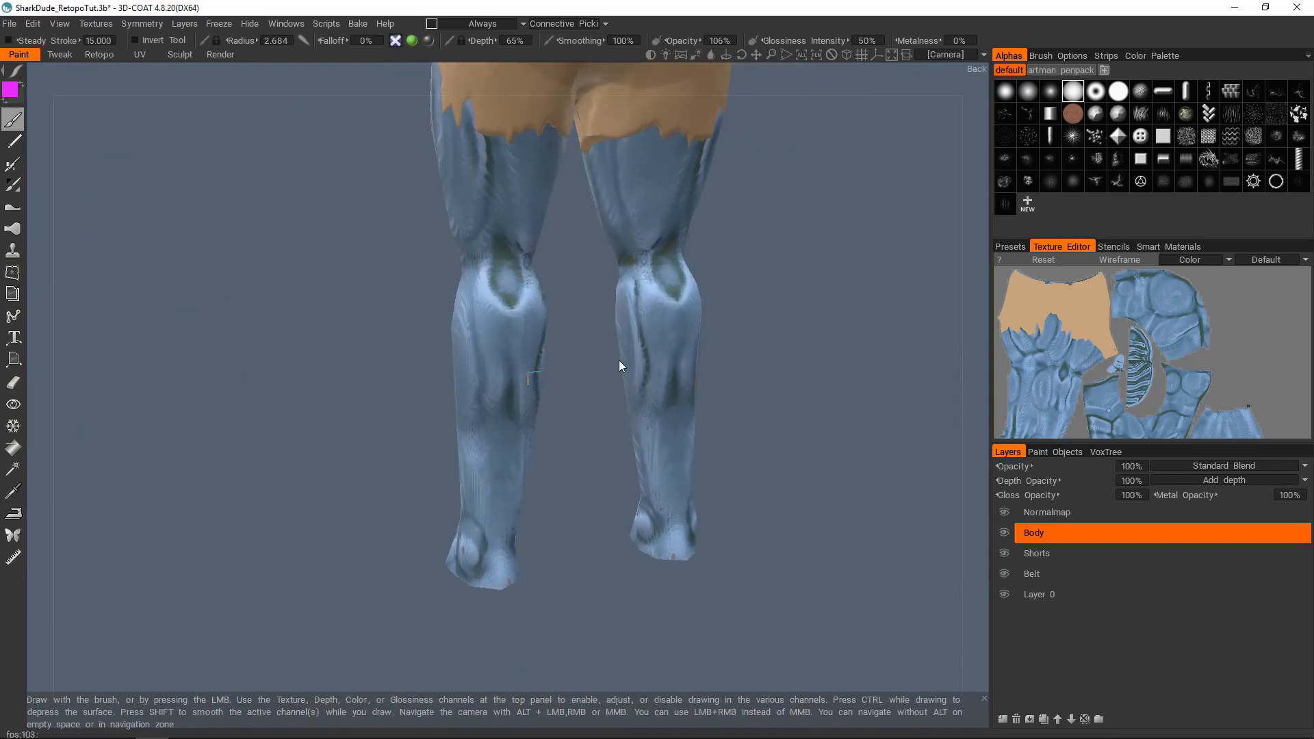
pyautogui.keyDown('alt'); pyautogui.moveTo(505, 575); pyautogui.dragTo(705, 537); pyautogui.keyUp('alt')
pyautogui.keyDown('alt'); pyautogui.moveTo(487, 325); pyautogui.dragTo(547, 602, button='middle'); pyautogui.keyUp('alt')
# Step: Examine the baked texture on the body's side, arms, back, dorsal fin and open mouth
pyautogui.scroll(-3, 535, 389)
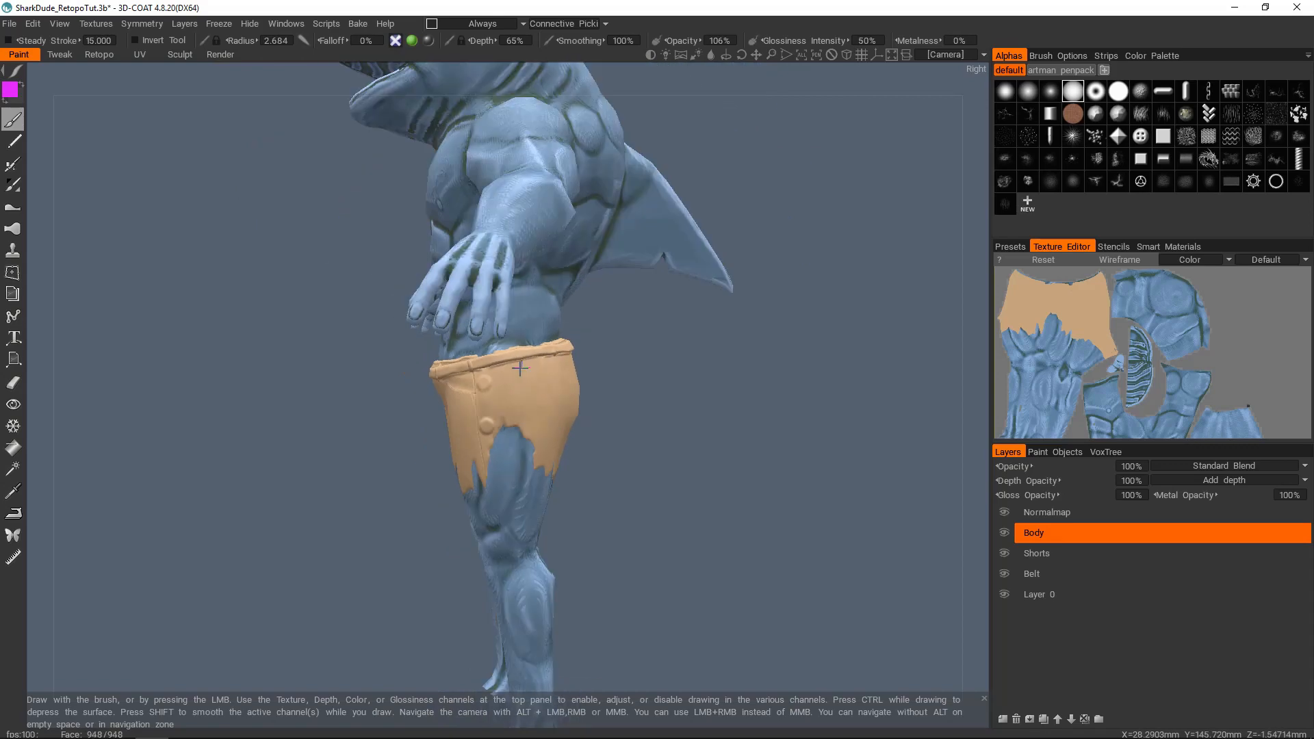
pyautogui.keyDown('alt'); pyautogui.moveTo(383, 336); pyautogui.dragTo(543, 319); pyautogui.keyUp('alt')
pyautogui.keyDown('alt'); pyautogui.moveTo(505, 317); pyautogui.dragTo(526, 397, button='middle'); pyautogui.keyUp('alt')
pyautogui.keyDown('alt'); pyautogui.moveTo(487, 351); pyautogui.dragTo(332, 365); pyautogui.keyUp('alt')
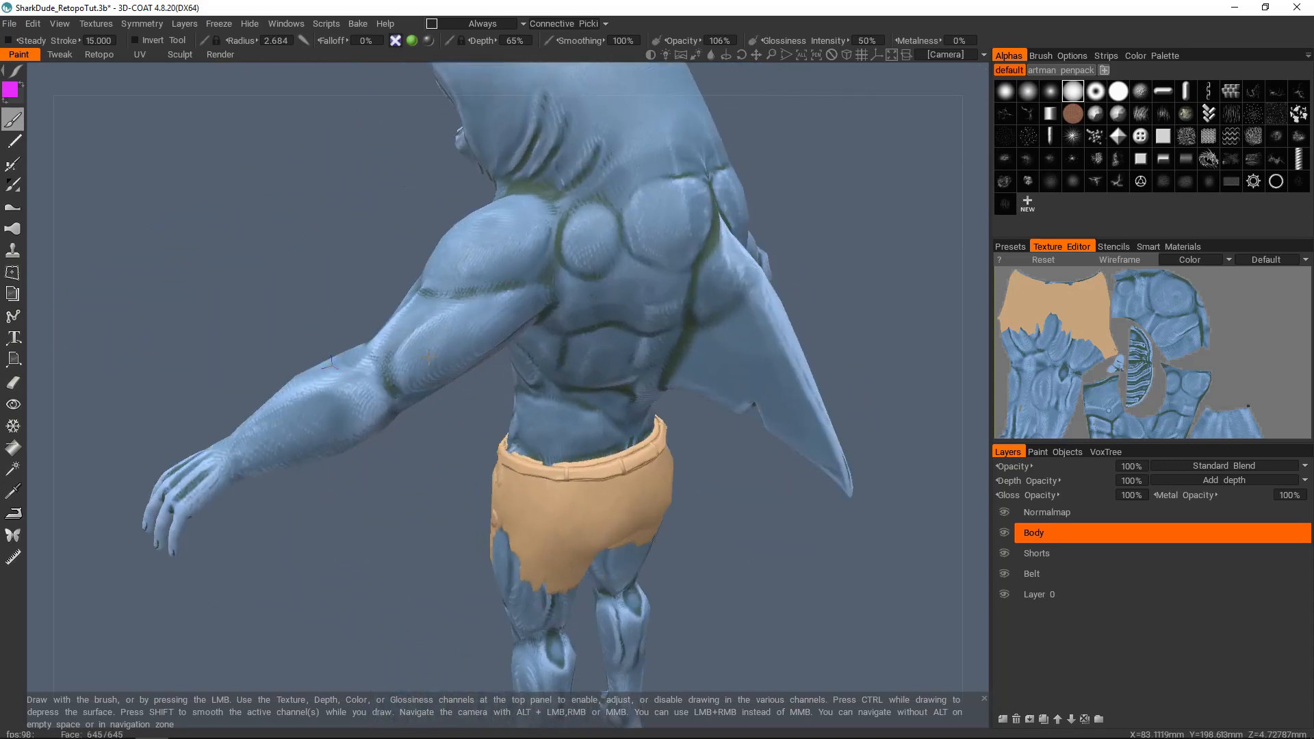
pyautogui.keyDown('alt'); pyautogui.moveTo(555, 375); pyautogui.dragTo(571, 506, button='middle'); pyautogui.keyUp('alt')
pyautogui.keyDown('alt'); pyautogui.moveTo(571, 472); pyautogui.dragTo(835, 370); pyautogui.keyUp('alt')
pyautogui.keyDown('alt'); pyautogui.moveTo(472, 548); pyautogui.dragTo(456, 431, button='middle'); pyautogui.keyUp('alt')
pyautogui.keyDown('alt'); pyautogui.moveTo(469, 403); pyautogui.dragTo(594, 383); pyautogui.keyUp('alt')
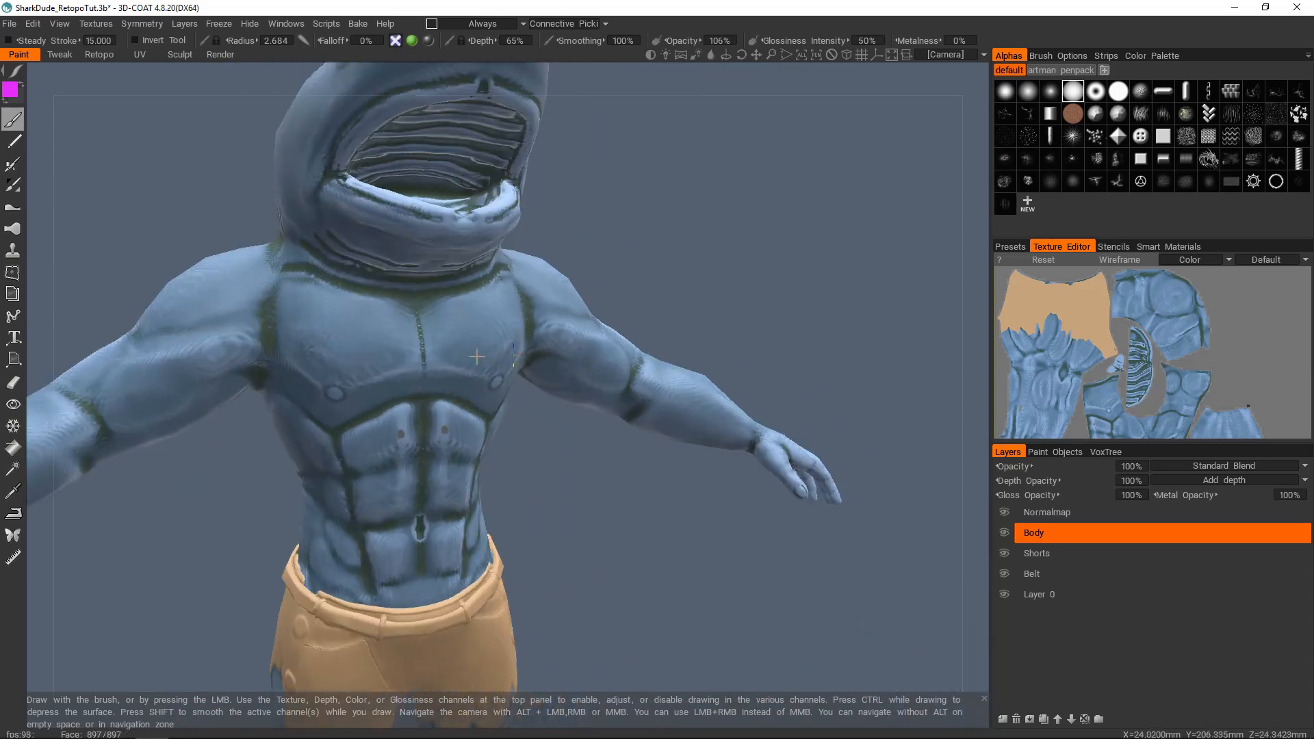
pyautogui.keyDown('alt'); pyautogui.moveTo(383, 335); pyautogui.dragTo(481, 377, button='middle'); pyautogui.keyUp('alt')
# Step: Examine the whole baked figure, and inspect the two dark spots on the upper abdomen up close
pyautogui.scroll(-2, 481, 377)
pyautogui.keyDown('alt'); pyautogui.moveTo(496, 376); pyautogui.dragTo(556, 282); pyautogui.keyUp('alt')
pyautogui.keyDown('alt'); pyautogui.moveTo(560, 368); pyautogui.dragTo(308, 377); pyautogui.keyUp('alt')
pyautogui.keyDown('alt'); pyautogui.moveTo(723, 405); pyautogui.dragTo(528, 346, button='middle'); pyautogui.keyUp('alt')
pyautogui.scroll(-3, 531, 351)
pyautogui.moveTo(530, 351)
pyautogui.keyDown('alt'); pyautogui.mouseDown()
pyautogui.moveTo(332, 343)
pyautogui.moveTo(378, 473)
pyautogui.moveTo(503, 324)
pyautogui.moveTo(704, 323)
pyautogui.moveTo(531, 331)
pyautogui.mouseUp(); pyautogui.keyUp('alt')
pyautogui.scroll(3, 553, 326)
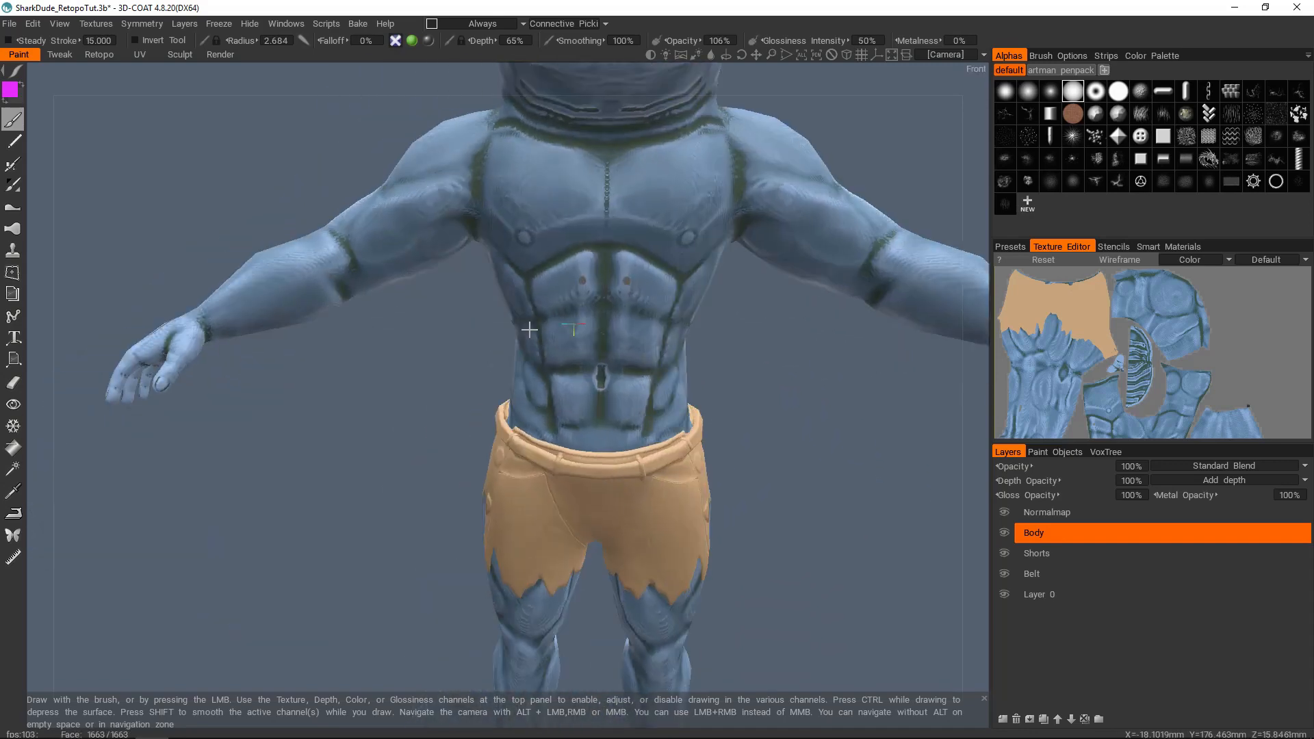
pyautogui.scroll(2, 583, 312)
pyautogui.scroll(5, 592, 250)
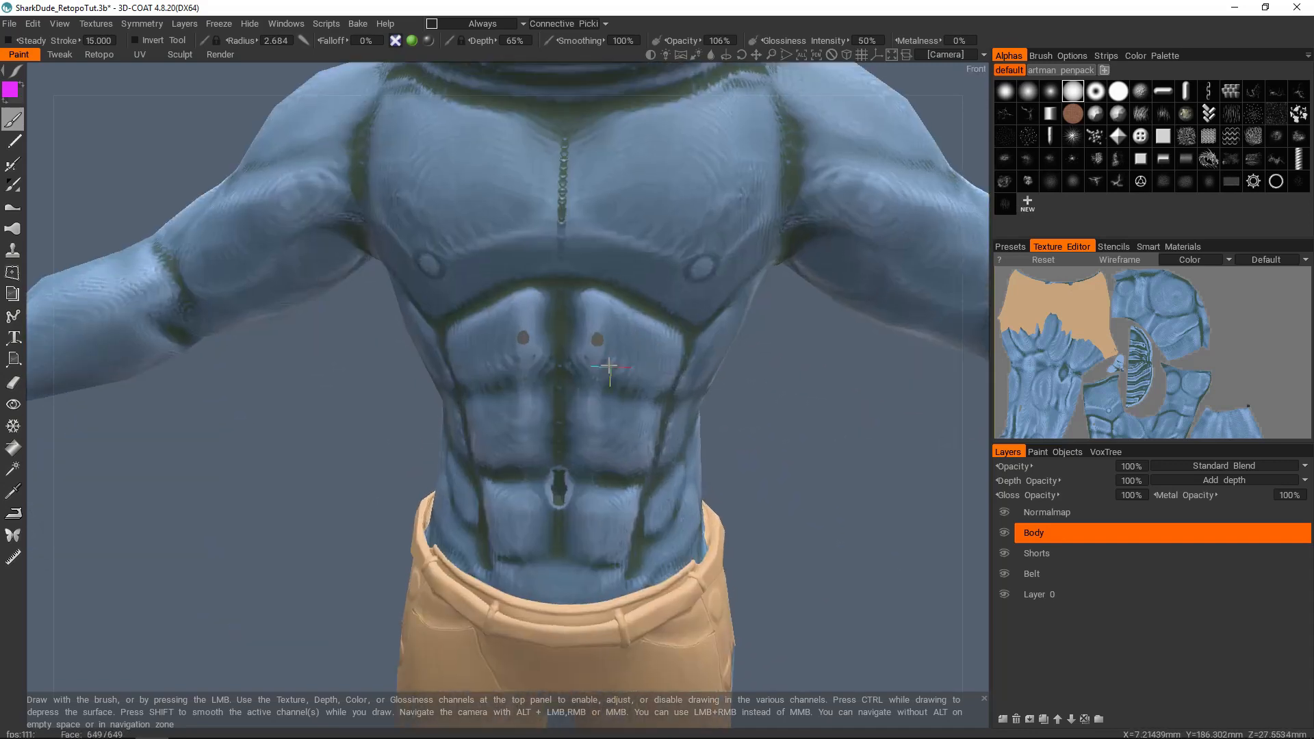
pyautogui.scroll(1, 475, 310)
pyautogui.keyDown('alt'); pyautogui.moveTo(522, 333); pyautogui.dragTo(557, 351); pyautogui.keyUp('alt')
# Step: Hide the Body color layer and make the Normalmap layer active
pyautogui.click(1005, 531)
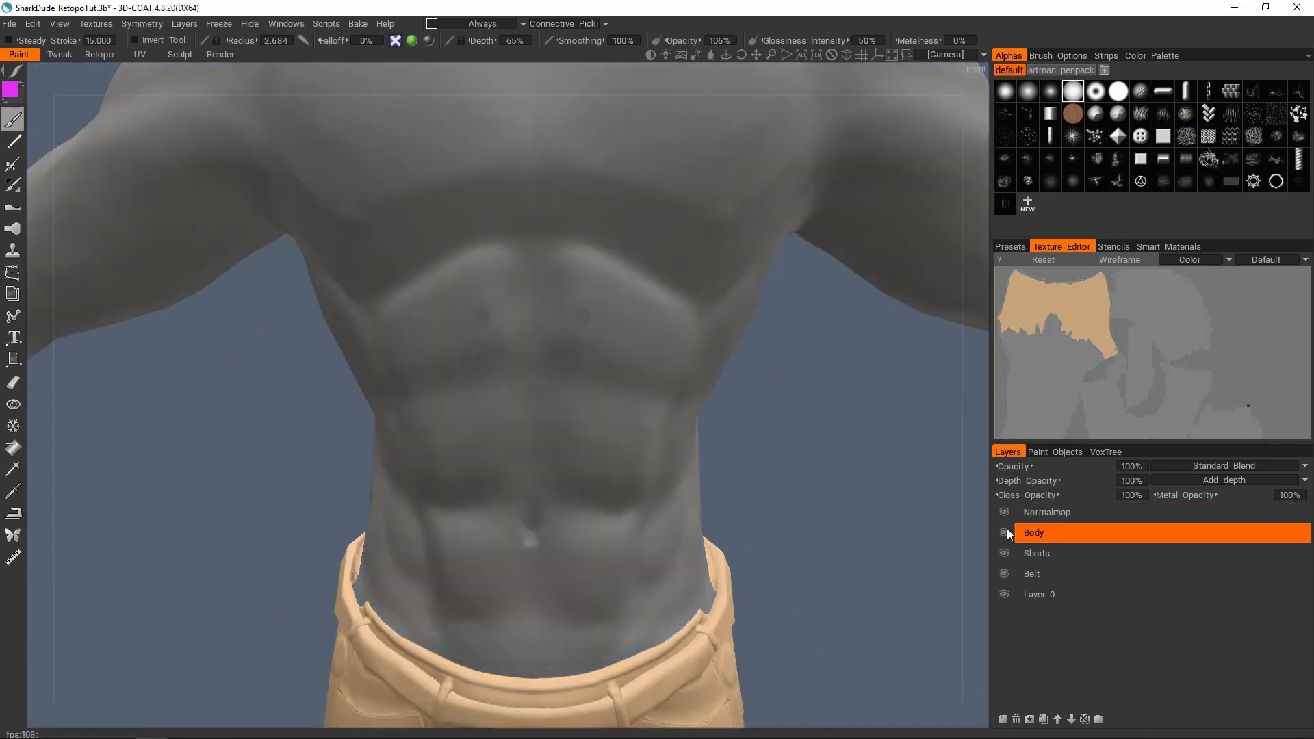
pyautogui.click(1043, 512)
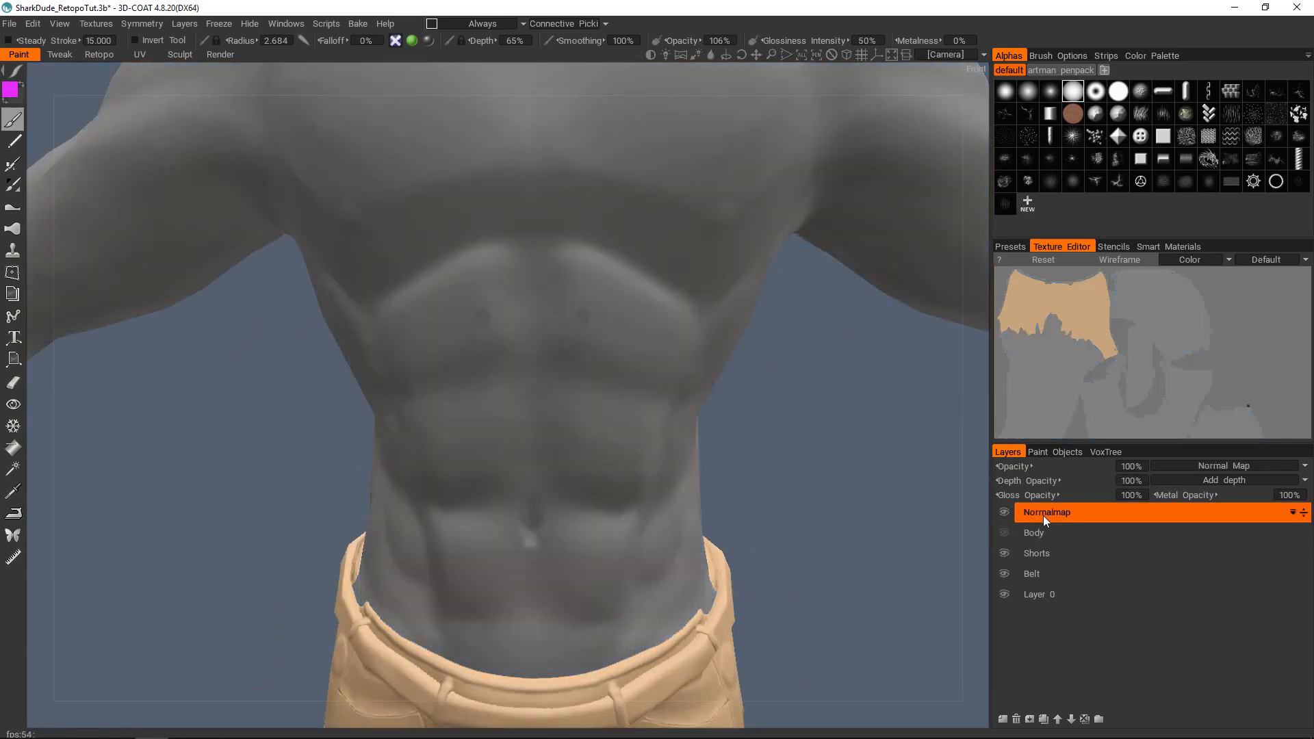
# Step: Smooth out the two small spots on the upper abdomen in the Normalmap layer with a 1.449 radius brush
pyautogui.scroll(3, 563, 320)
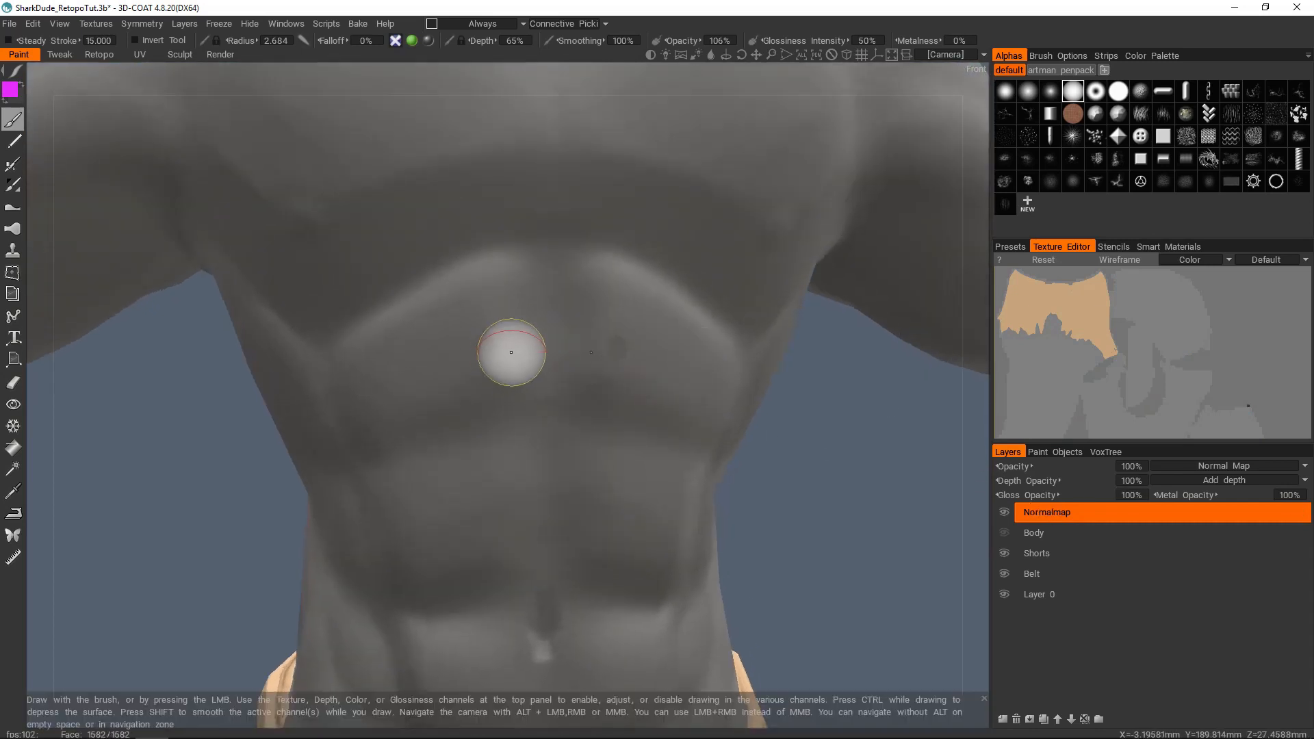
pyautogui.press('[')
pyautogui.moveTo(470, 350)
pyautogui.keyDown('shift'); pyautogui.mouseDown()
pyautogui.moveTo(492, 352)
pyautogui.moveTo(475, 336)
pyautogui.mouseUp(); pyautogui.keyUp('shift')
pyautogui.press('[')
pyautogui.press('[')
pyautogui.press('[')
pyautogui.scroll(2, 493, 352)
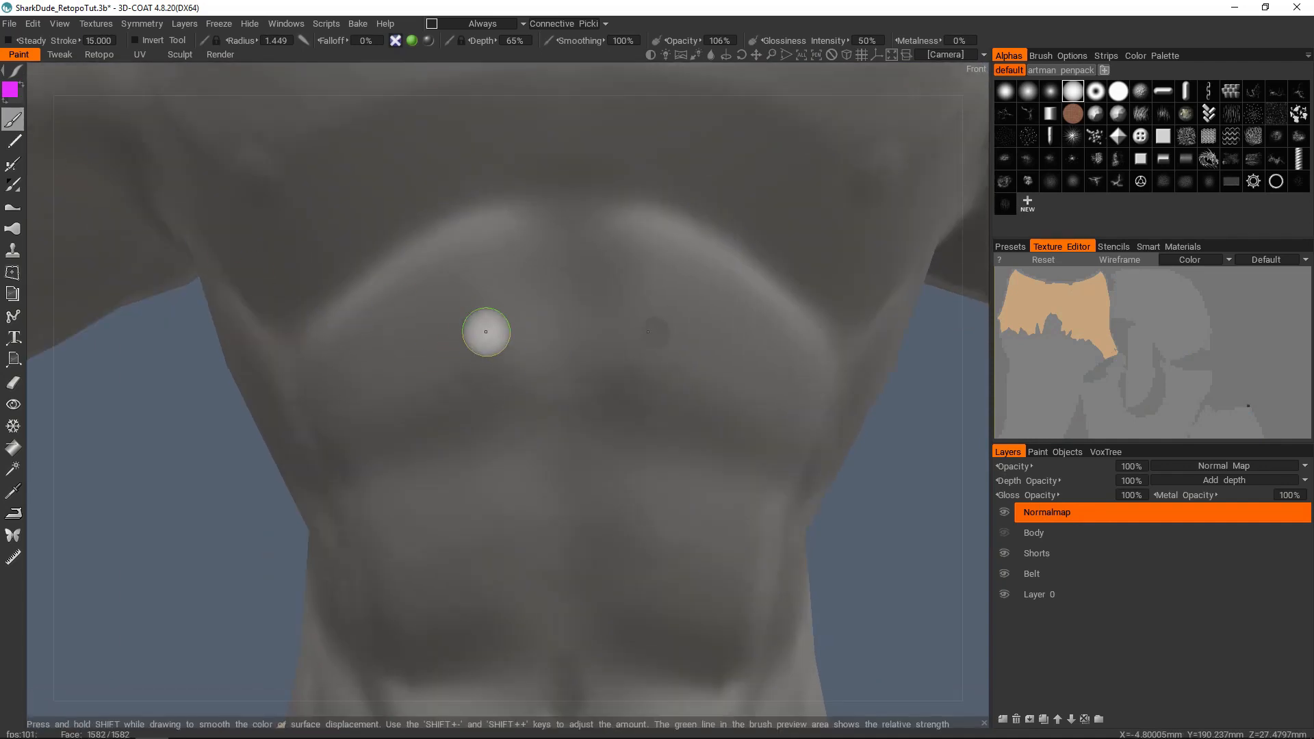
pyautogui.moveTo(584, 381)
pyautogui.keyDown('alt'); pyautogui.mouseDown()
pyautogui.moveTo(490, 369)
pyautogui.moveTo(598, 375)
pyautogui.moveTo(536, 352)
pyautogui.mouseUp(); pyautogui.keyUp('alt')
pyautogui.scroll(-1, 583, 375)
pyautogui.scroll(1, 536, 352)
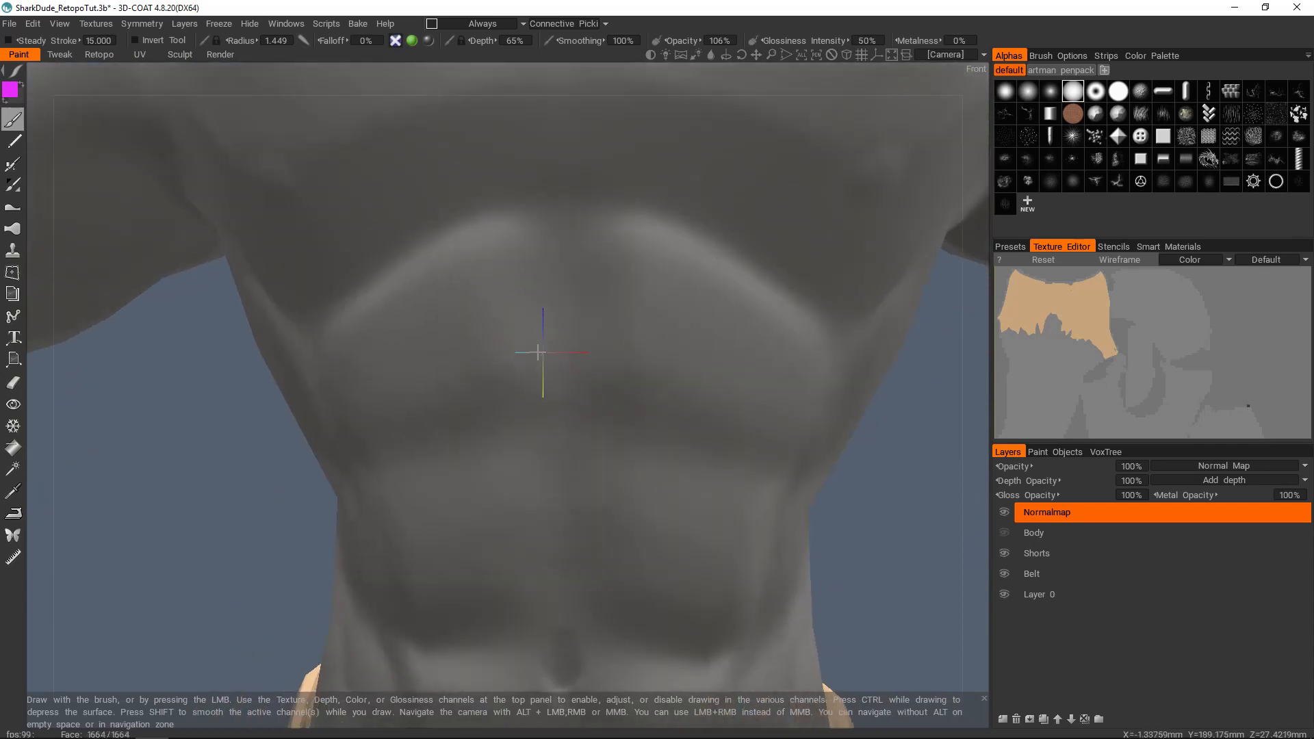
pyautogui.keyDown('alt'); pyautogui.moveTo(674, 376); pyautogui.dragTo(619, 347, button='right'); pyautogui.keyUp('alt')
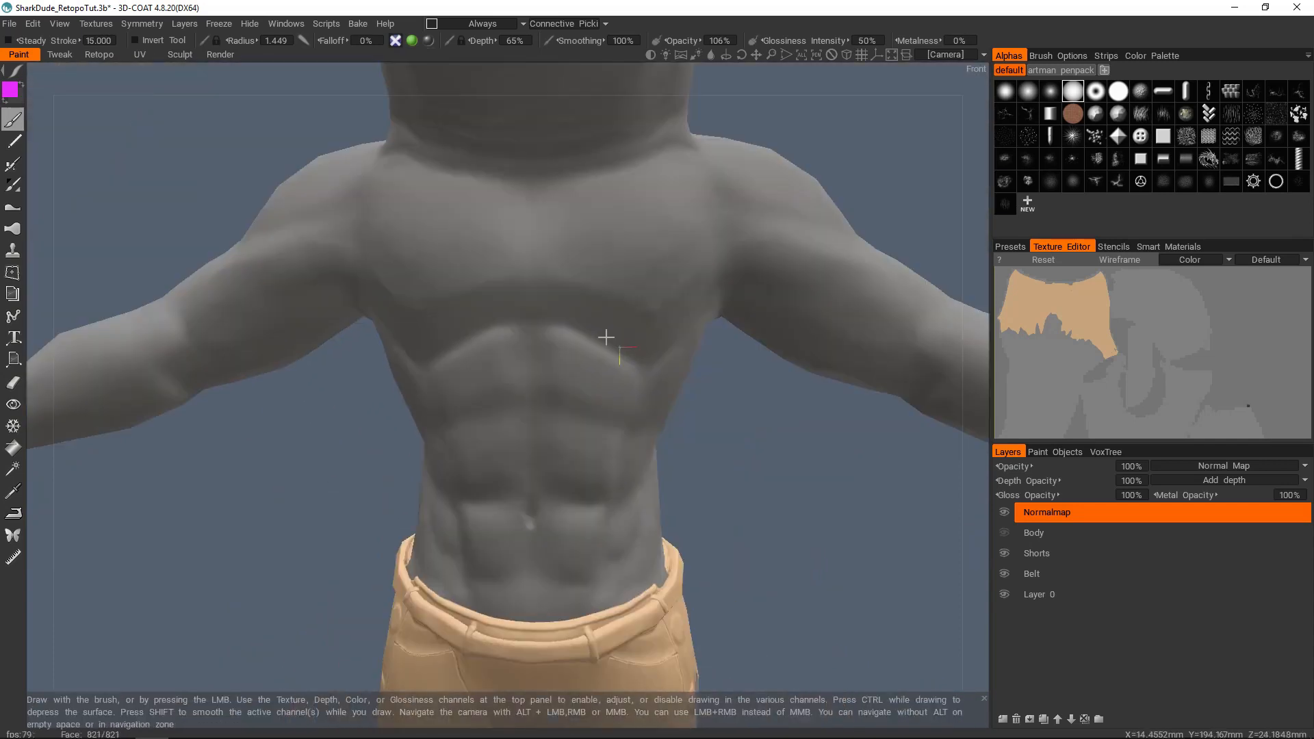
# Step: Make the Body color layer visible again and check the two spots on the smoothed upper abdomen
pyautogui.keyDown('alt'); pyautogui.moveTo(556, 390); pyautogui.dragTo(621, 357, button='right'); pyautogui.keyUp('alt')
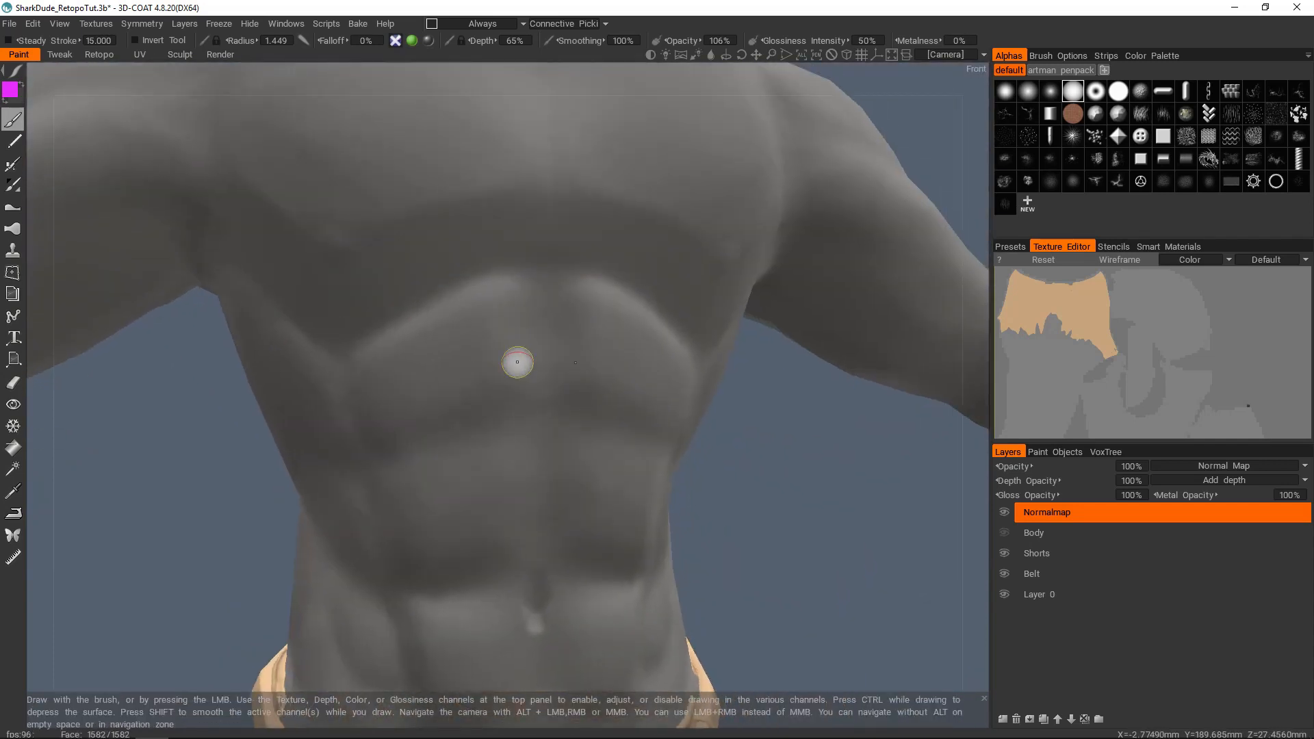
pyautogui.keyDown('alt'); pyautogui.moveTo(515, 365); pyautogui.dragTo(504, 367, button='right'); pyautogui.keyUp('alt')
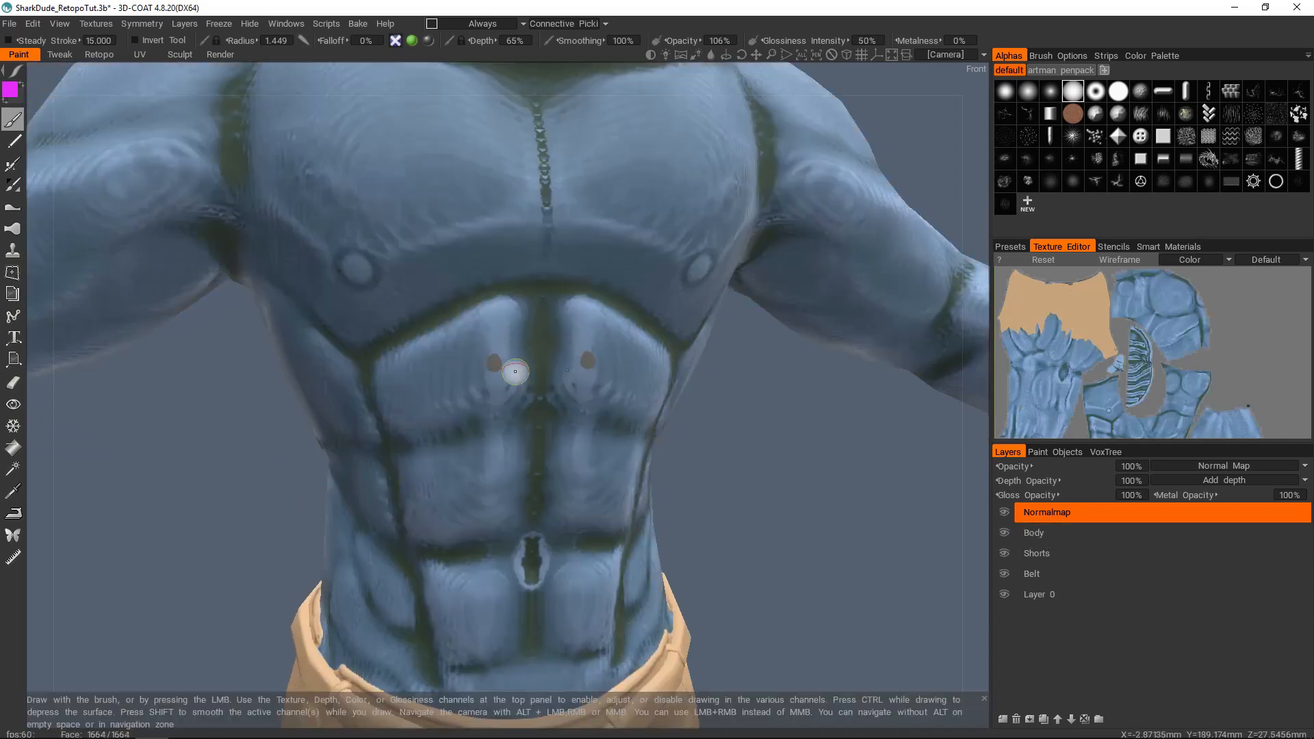
pyautogui.keyDown('alt'); pyautogui.moveTo(504, 383); pyautogui.dragTo(552, 387); pyautogui.keyUp('alt')
pyautogui.keyDown('alt'); pyautogui.moveTo(551, 387); pyautogui.dragTo(620, 392, button='right'); pyautogui.keyUp('alt')
# Step: Smooth out the two brown spots on the upper abdomen in the Body color layer
pyautogui.click(1042, 533)
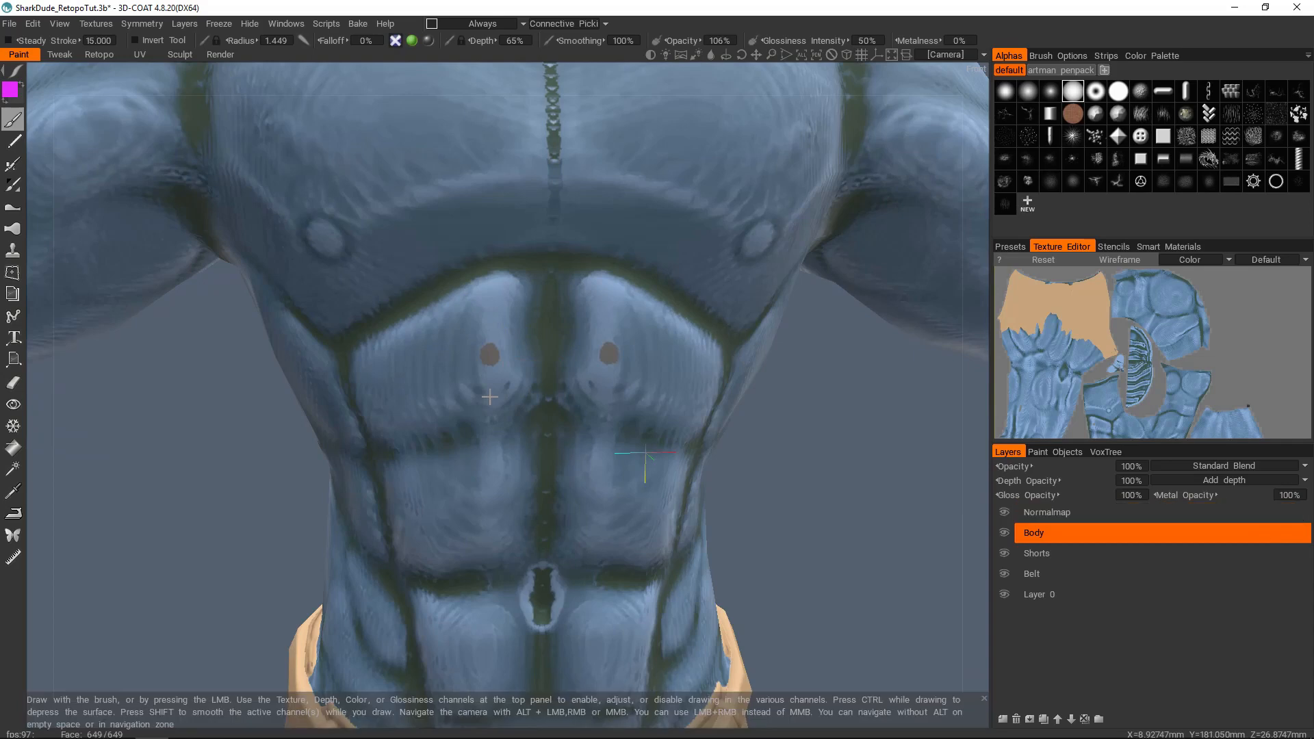
pyautogui.scroll(3, 489, 397)
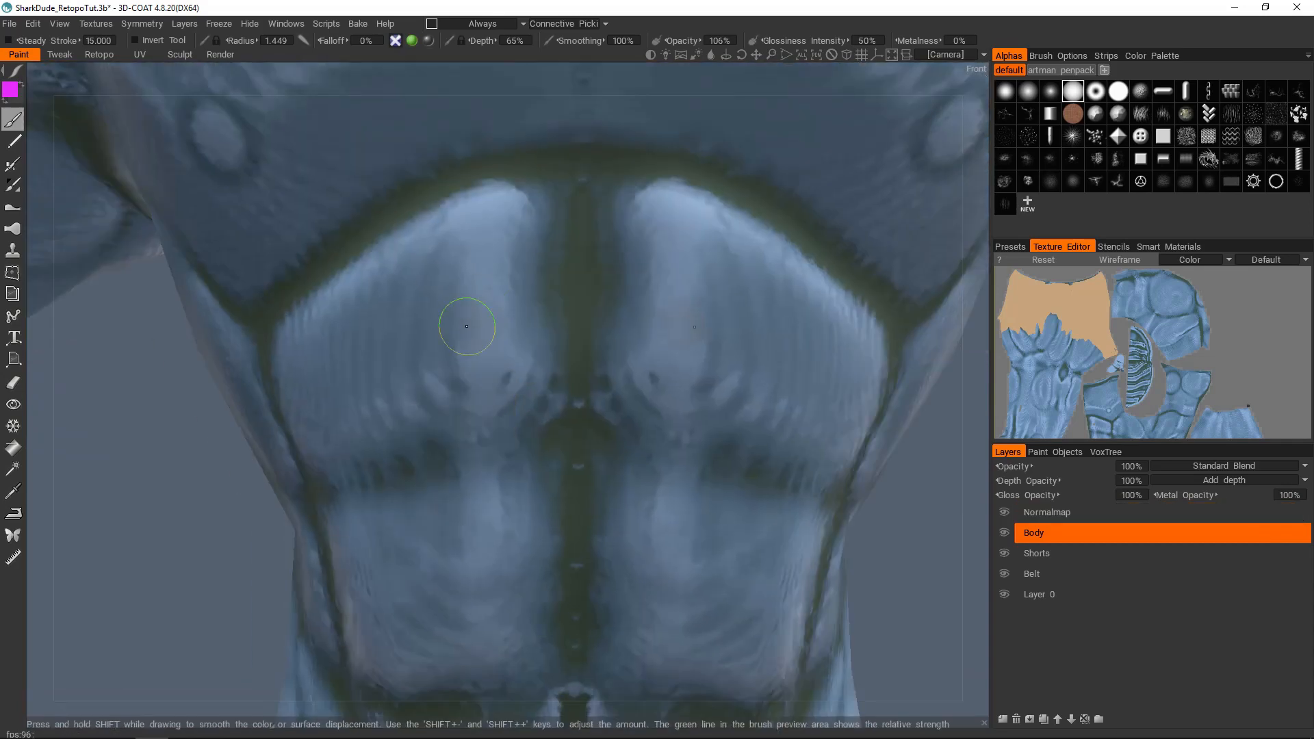
pyautogui.scroll(-5, 557, 384)
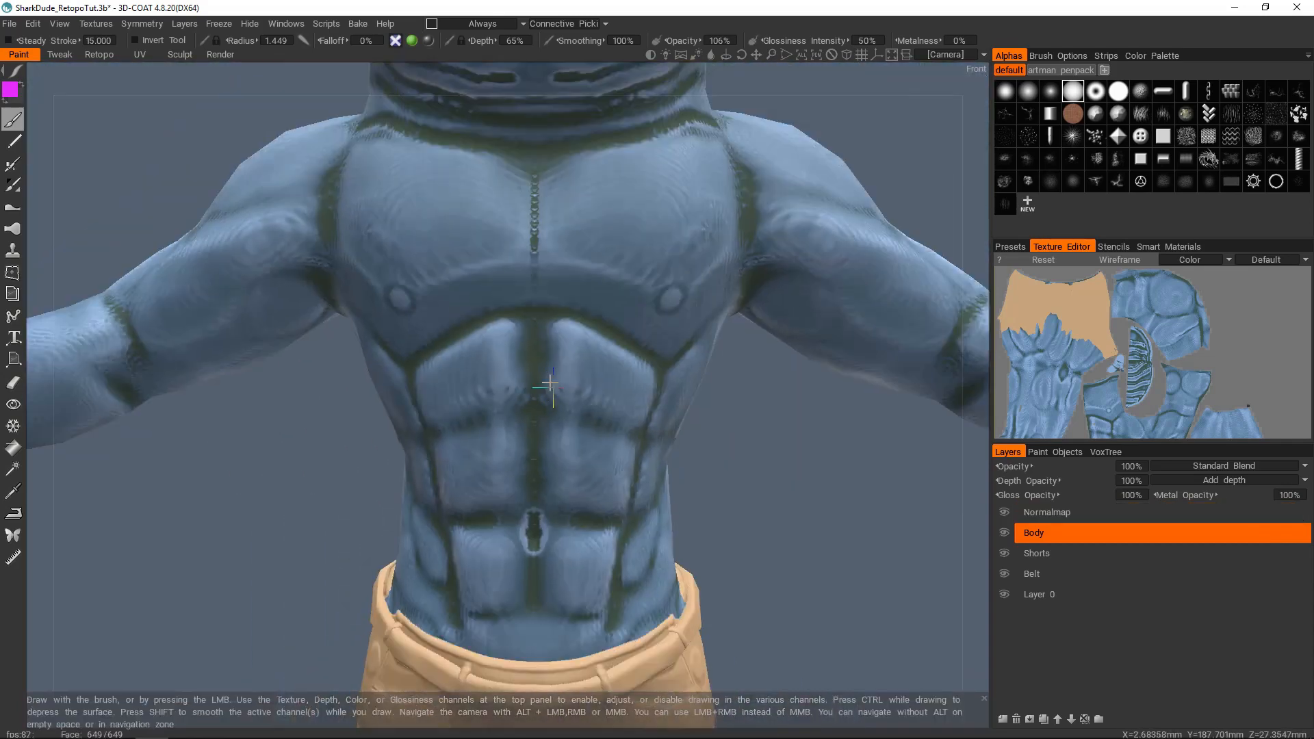
# Step: Smooth out the brown spot on the ankle bump in both the Normalmap layer and the Body layer
pyautogui.keyDown('alt'); pyautogui.moveTo(519, 361); pyautogui.dragTo(448, 333); pyautogui.keyUp('alt')
pyautogui.keyDown('alt'); pyautogui.moveTo(391, 379); pyautogui.dragTo(503, 246); pyautogui.keyUp('alt')
pyautogui.keyDown('alt'); pyautogui.moveTo(524, 602); pyautogui.dragTo(538, 294, button='middle'); pyautogui.keyUp('alt')
pyautogui.keyDown('alt'); pyautogui.moveTo(538, 294); pyautogui.dragTo(503, 402, button='right'); pyautogui.keyUp('alt')
pyautogui.keyDown('alt'); pyautogui.moveTo(503, 402); pyautogui.dragTo(561, 407); pyautogui.keyUp('alt')
pyautogui.click(1053, 507)
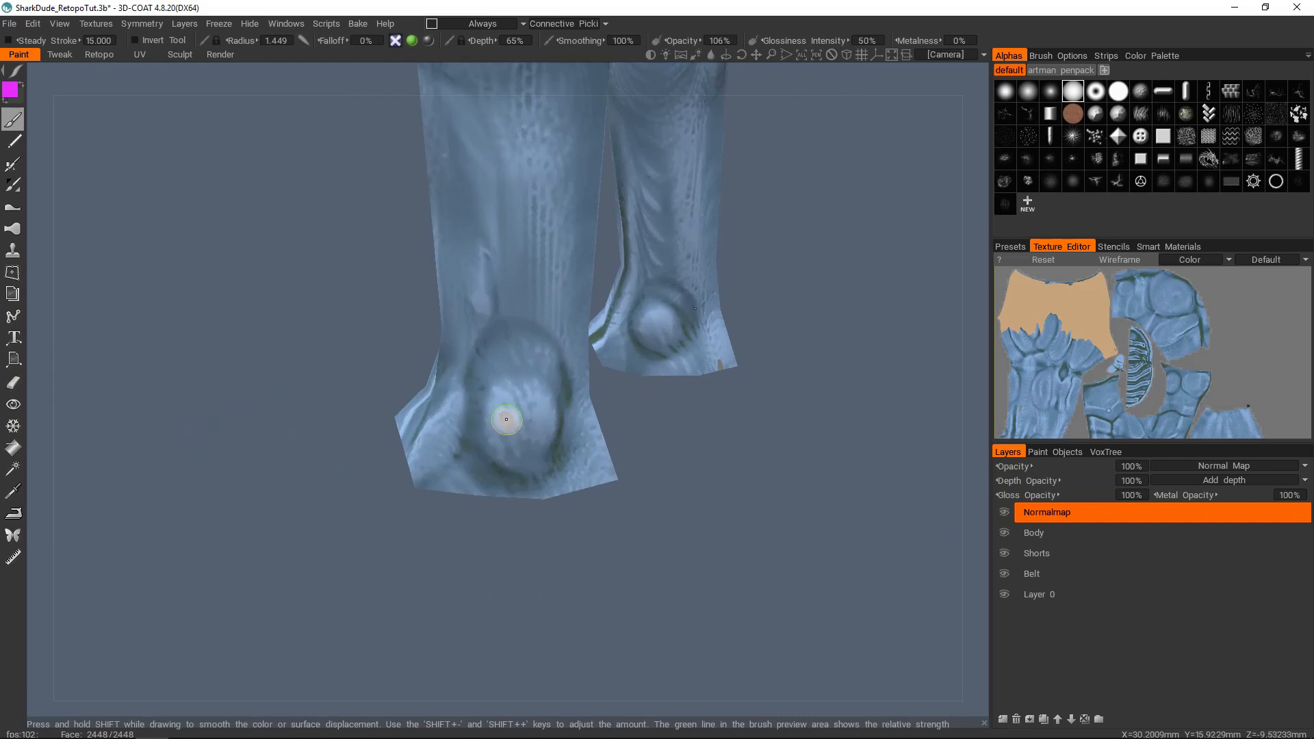
pyautogui.click(1037, 531)
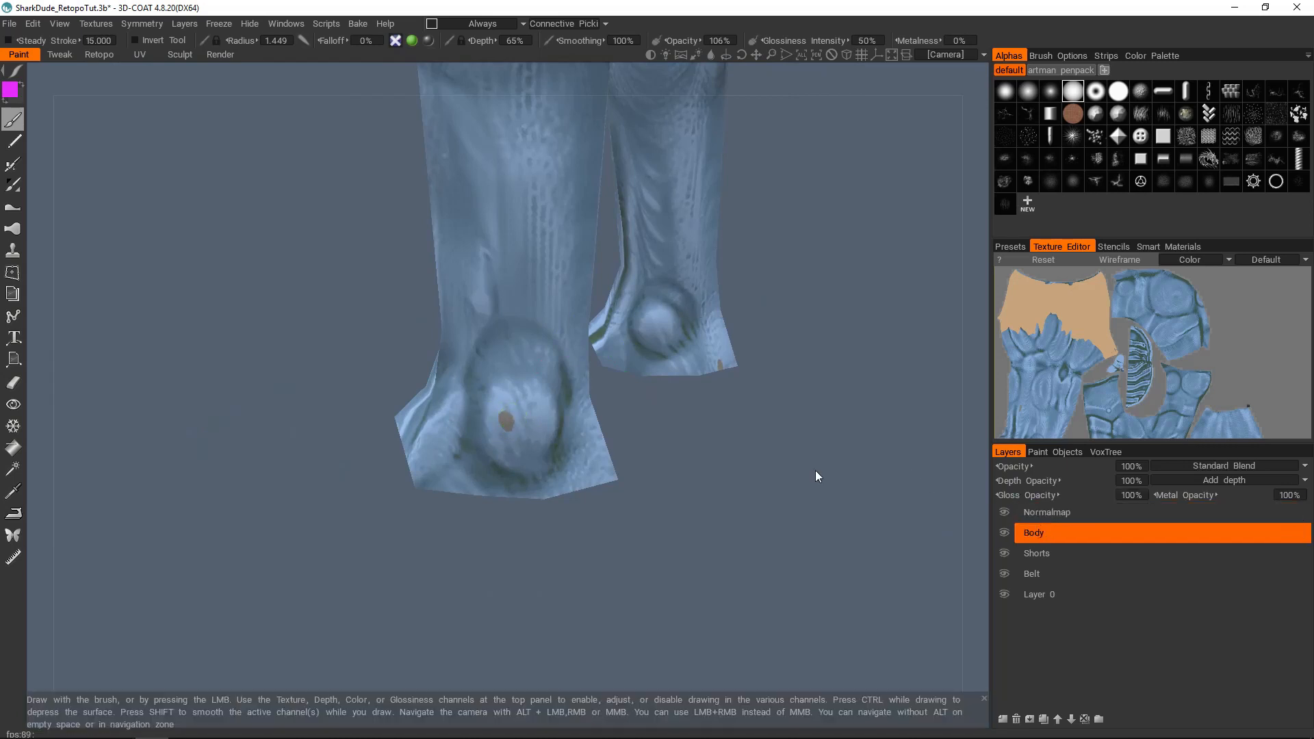
pyautogui.keyDown('shift'); pyautogui.moveTo(469, 416); pyautogui.dragTo(511, 426); pyautogui.keyUp('shift')
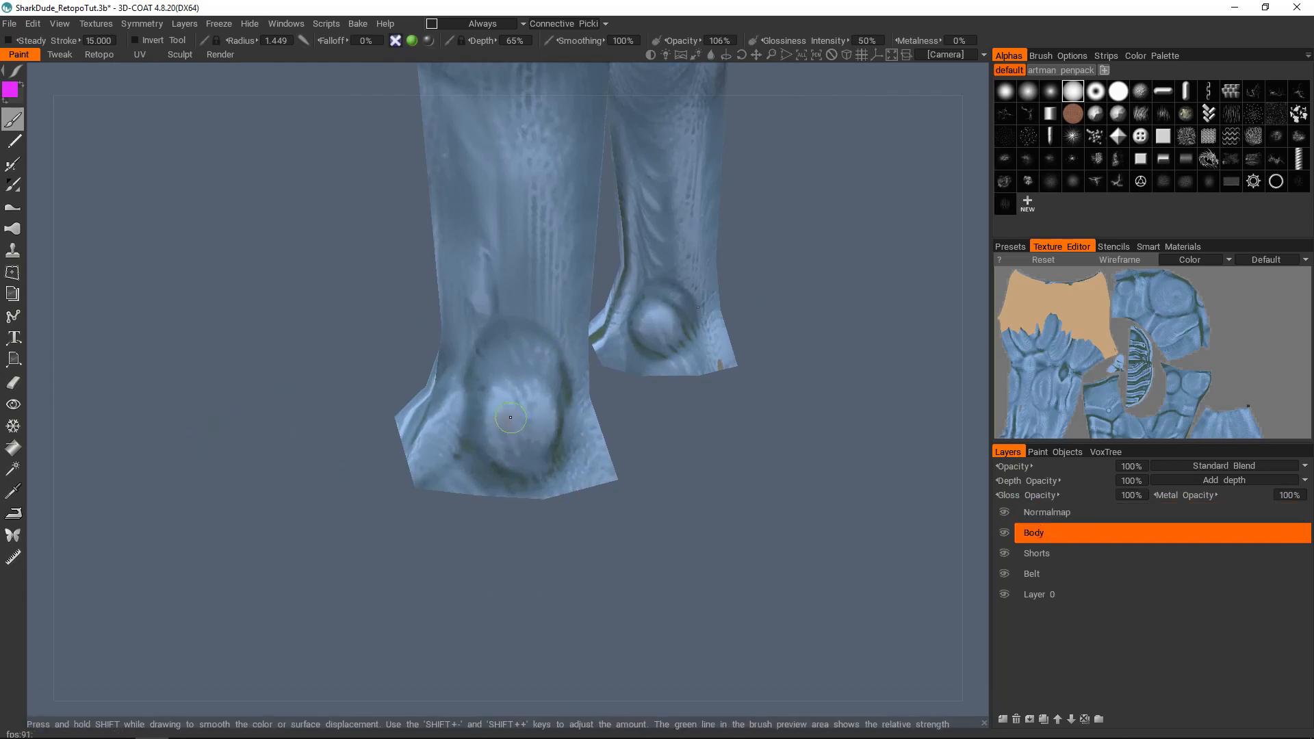
# Step: Examine the whole figure after smoothing, briefly hiding and reshowing the Body color layer for comparison
pyautogui.moveTo(750, 339); pyautogui.dragTo(616, 294, button='right')
pyautogui.moveTo(410, 225); pyautogui.dragTo(548, 207)
pyautogui.keyDown('alt'); pyautogui.moveTo(514, 234); pyautogui.dragTo(526, 313, button='middle'); pyautogui.keyUp('alt')
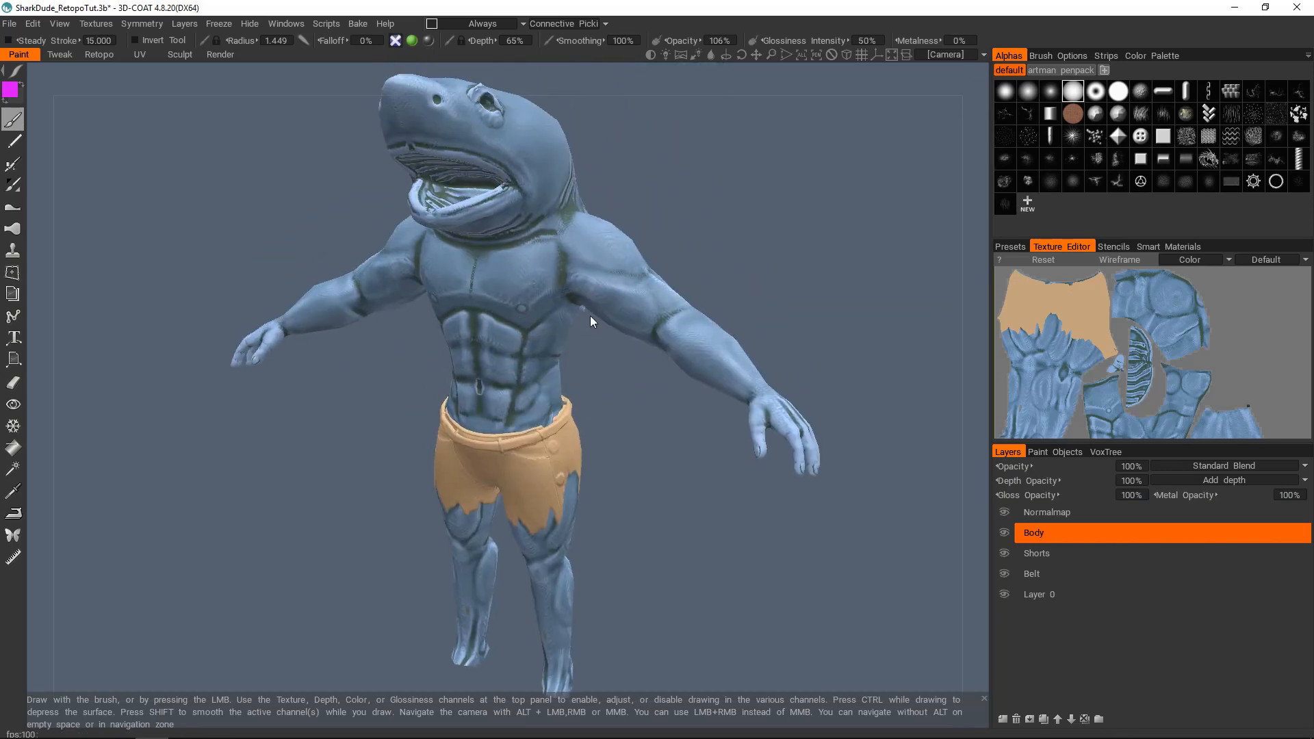
pyautogui.click(1005, 535)
pyautogui.click(1005, 532)
pyautogui.keyDown('alt'); pyautogui.moveTo(527, 315); pyautogui.dragTo(614, 304); pyautogui.keyUp('alt')
pyautogui.keyDown('alt'); pyautogui.moveTo(615, 304); pyautogui.dragTo(689, 387, button='middle'); pyautogui.keyUp('alt')
pyautogui.moveTo(689, 387)
pyautogui.keyDown('alt'); pyautogui.mouseDown()
pyautogui.moveTo(705, 520)
pyautogui.moveTo(684, 404)
pyautogui.mouseUp(); pyautogui.keyUp('alt')
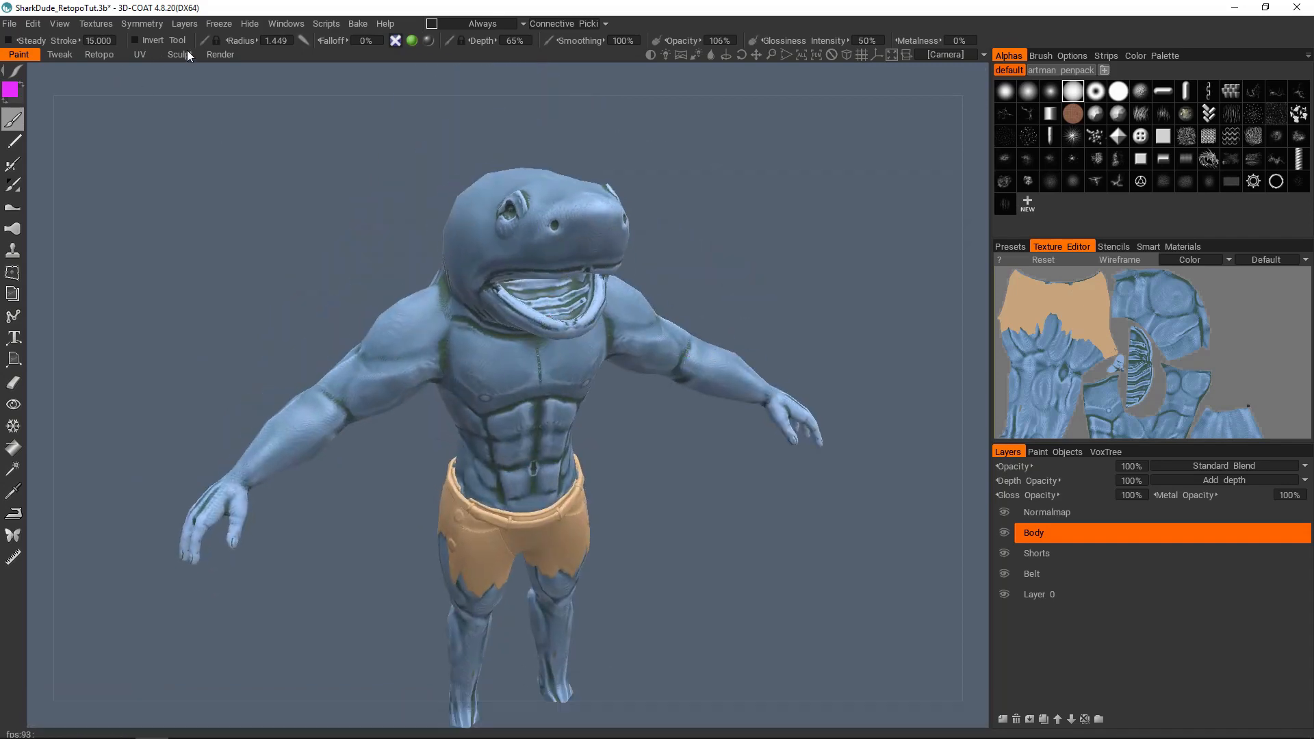
# Step: Switch to the Retopo room, show and select the Shoes retopo object, and hide the Body retopo object and sculpt volume
pyautogui.click(112, 54)
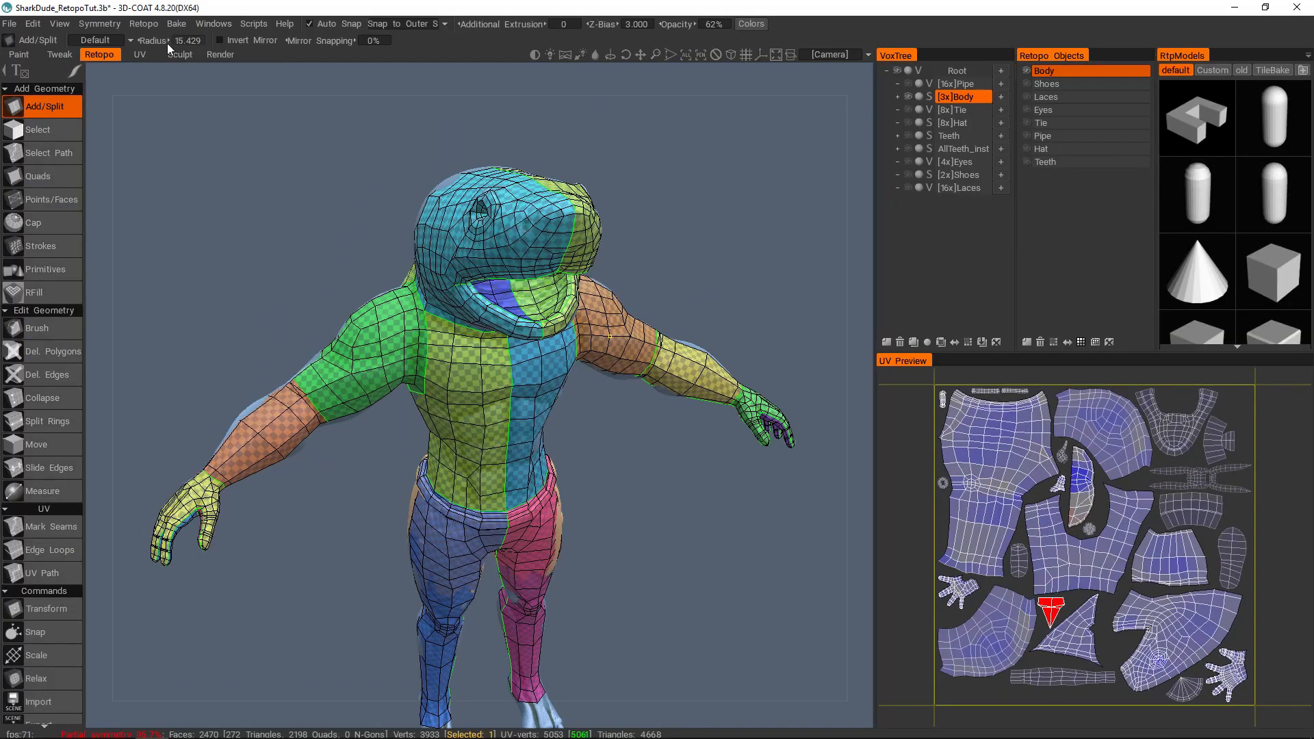
pyautogui.keyDown('alt'); pyautogui.moveTo(544, 332); pyautogui.dragTo(584, 316); pyautogui.keyUp('alt')
pyautogui.keyDown('alt'); pyautogui.moveTo(584, 317); pyautogui.dragTo(566, 257, button='middle'); pyautogui.keyUp('alt')
pyautogui.keyDown('alt'); pyautogui.moveTo(565, 256); pyautogui.dragTo(577, 308, button='right'); pyautogui.keyUp('alt')
pyautogui.keyDown('alt'); pyautogui.moveTo(578, 308); pyautogui.dragTo(551, 319); pyautogui.keyUp('alt')
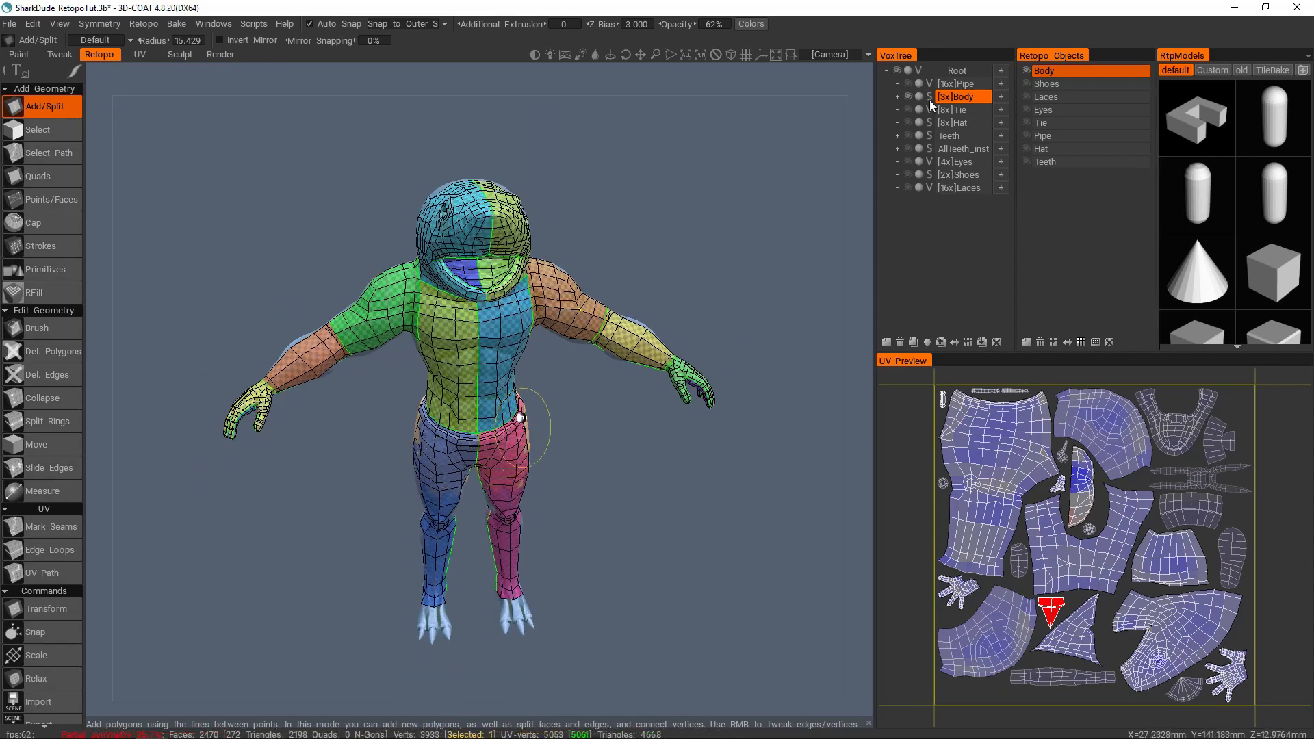
pyautogui.click(1049, 83)
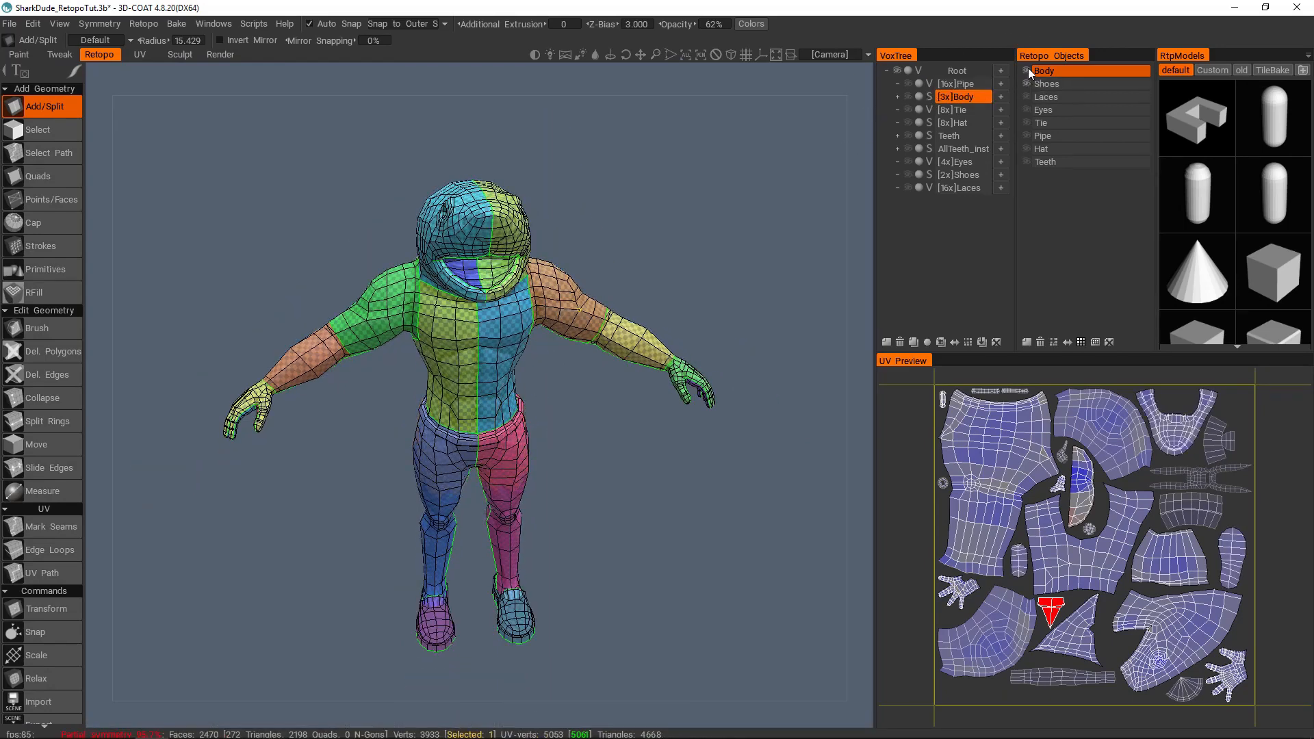
pyautogui.keyDown('alt'); pyautogui.moveTo(527, 351); pyautogui.dragTo(657, 322); pyautogui.keyUp('alt')
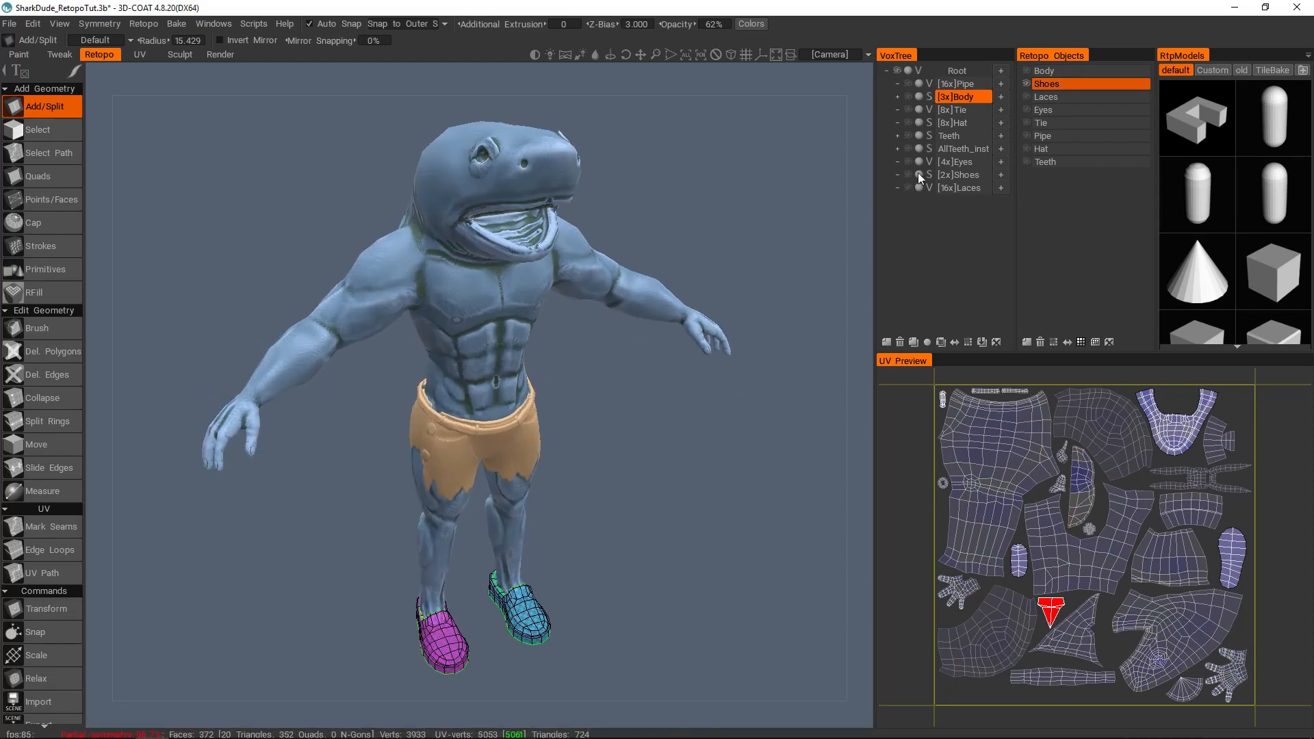
# Step: Show and select the [2x]Shoes sculpt volume, and inspect the shoes' retopo mesh against it
pyautogui.click(954, 175)
pyautogui.scroll(3, 582, 367)
pyautogui.keyDown('alt'); pyautogui.moveTo(580, 408); pyautogui.dragTo(612, 431); pyautogui.keyUp('alt')
pyautogui.keyDown('alt'); pyautogui.moveTo(613, 431); pyautogui.dragTo(590, 354, button='middle'); pyautogui.keyUp('alt')
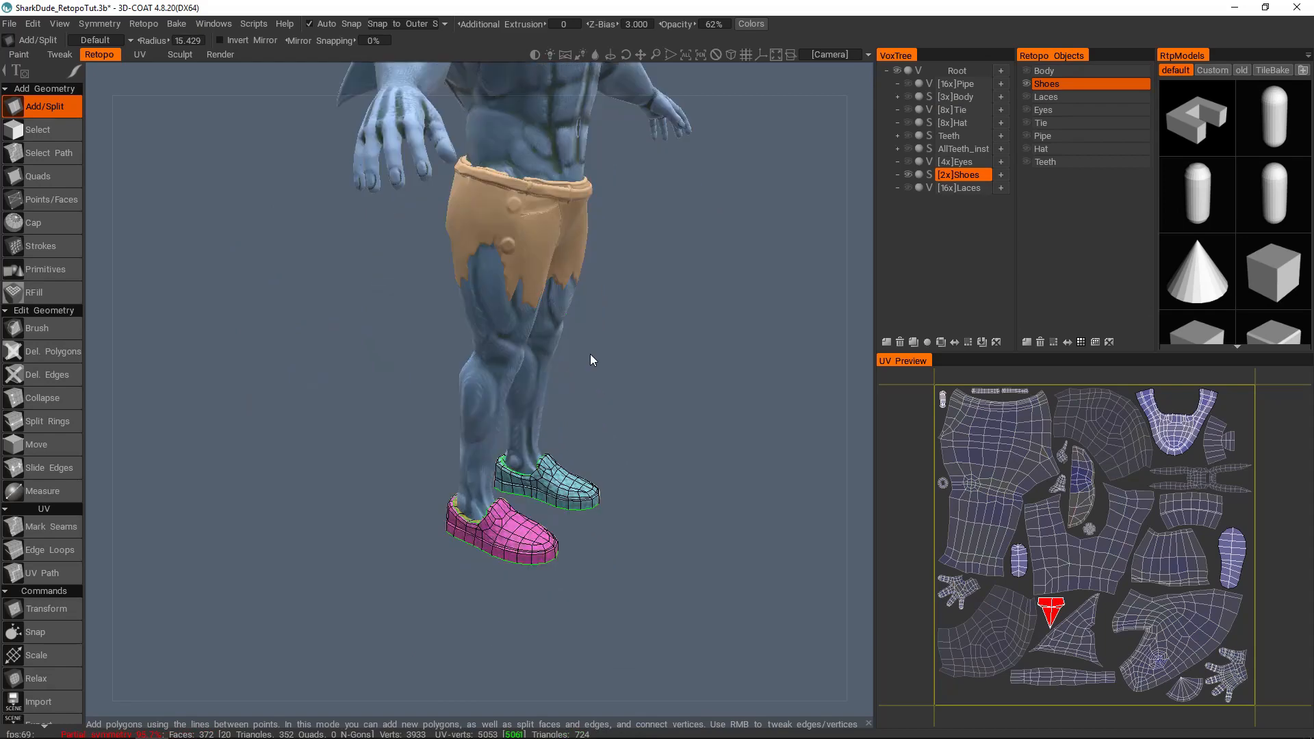
pyautogui.keyDown('alt'); pyautogui.moveTo(590, 355); pyautogui.dragTo(586, 416, button='right'); pyautogui.keyUp('alt')
pyautogui.keyDown('alt'); pyautogui.moveTo(586, 417); pyautogui.dragTo(544, 438); pyautogui.keyUp('alt')
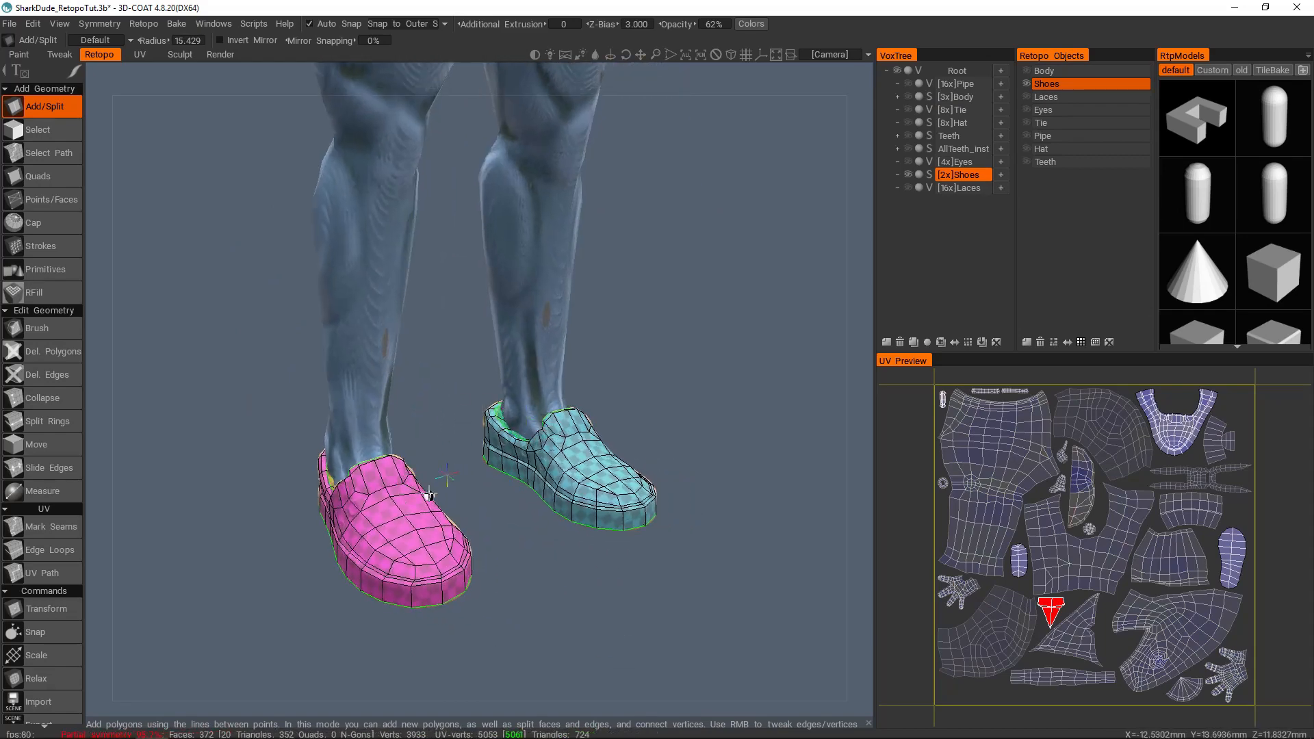
pyautogui.keyDown('alt'); pyautogui.moveTo(536, 412); pyautogui.dragTo(545, 453, button='middle'); pyautogui.keyUp('alt')
pyautogui.keyDown('alt'); pyautogui.moveTo(545, 453); pyautogui.dragTo(624, 355, button='right'); pyautogui.keyUp('alt')
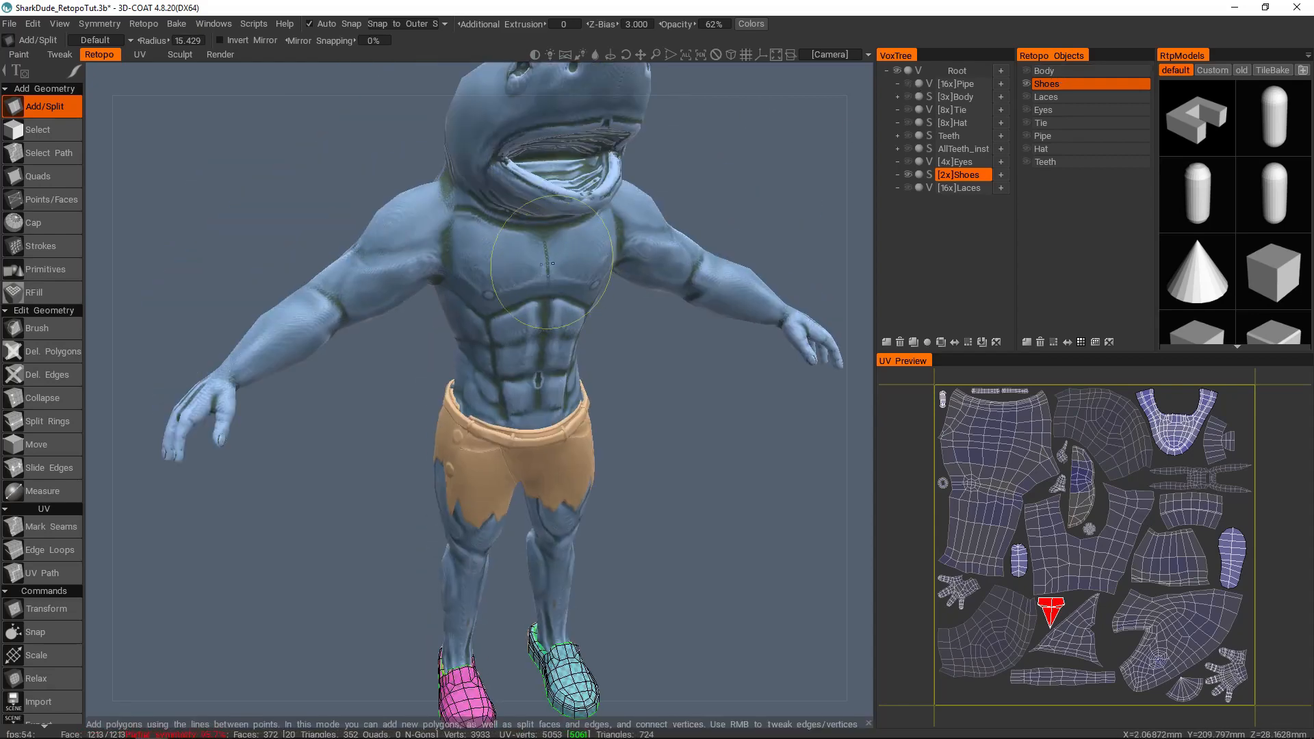
# Step: Examine the painted body around the chest and arms, toggling the wireframe display
pyautogui.keyDown('alt'); pyautogui.moveTo(557, 251); pyautogui.dragTo(574, 288, button='right'); pyautogui.keyUp('alt')
pyautogui.keyDown('alt'); pyautogui.moveTo(575, 287); pyautogui.dragTo(512, 261); pyautogui.keyUp('alt')
pyautogui.press('w')
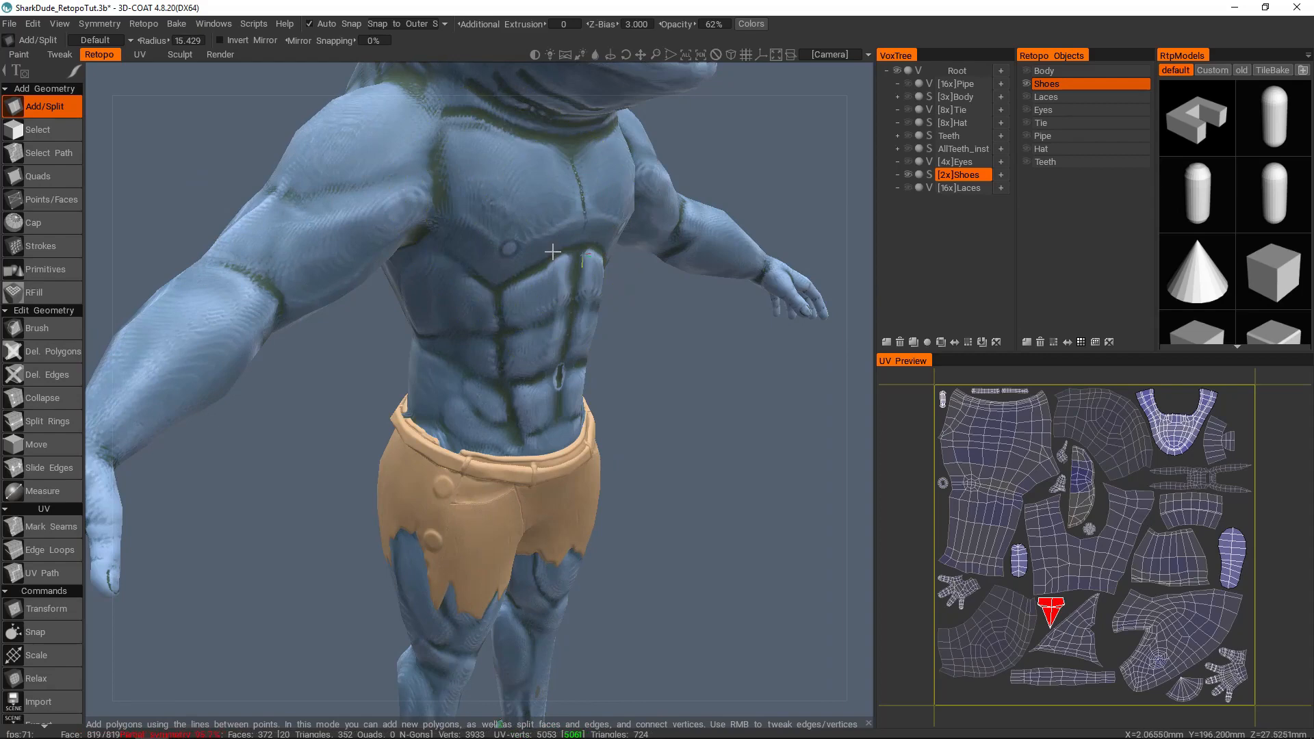
pyautogui.keyDown('alt'); pyautogui.moveTo(496, 205); pyautogui.dragTo(492, 272, button='right'); pyautogui.keyUp('alt')
pyautogui.press('w')
pyautogui.press('w')
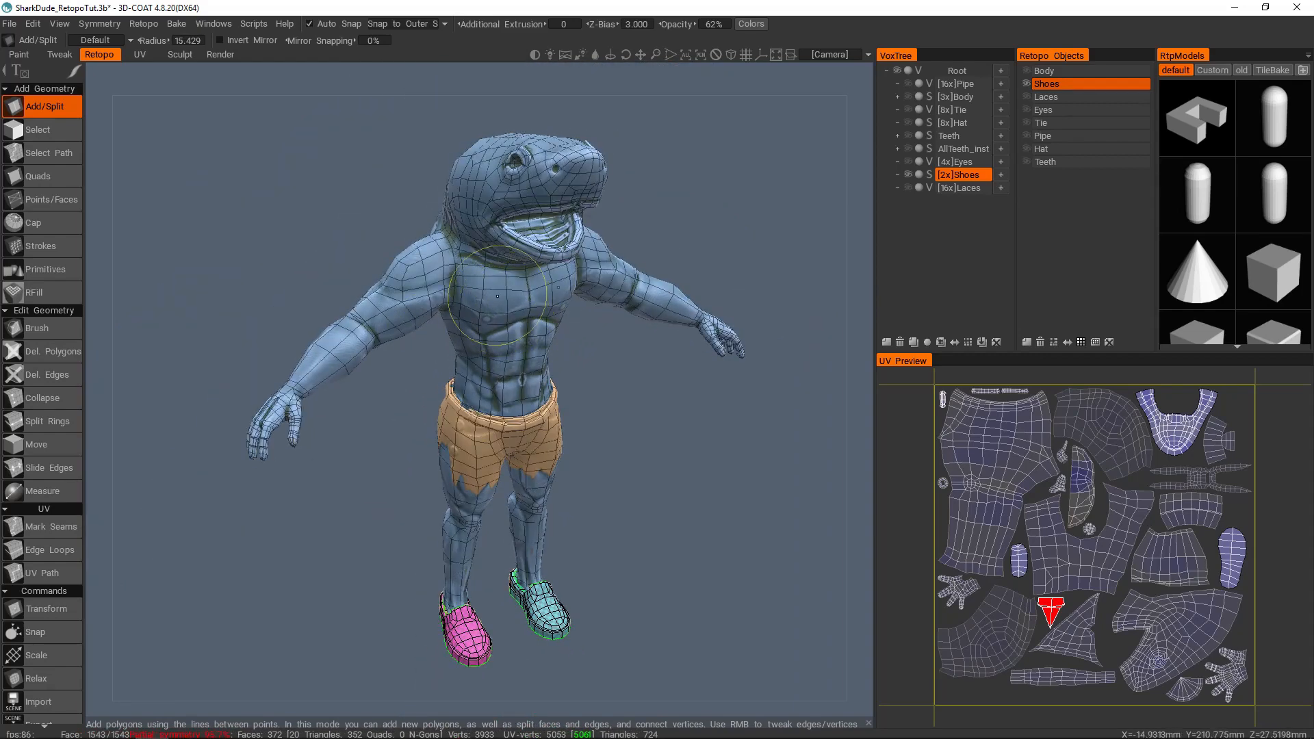
# Step: In the Paint room, hide the Body paint object and show it again
pyautogui.click(23, 55)
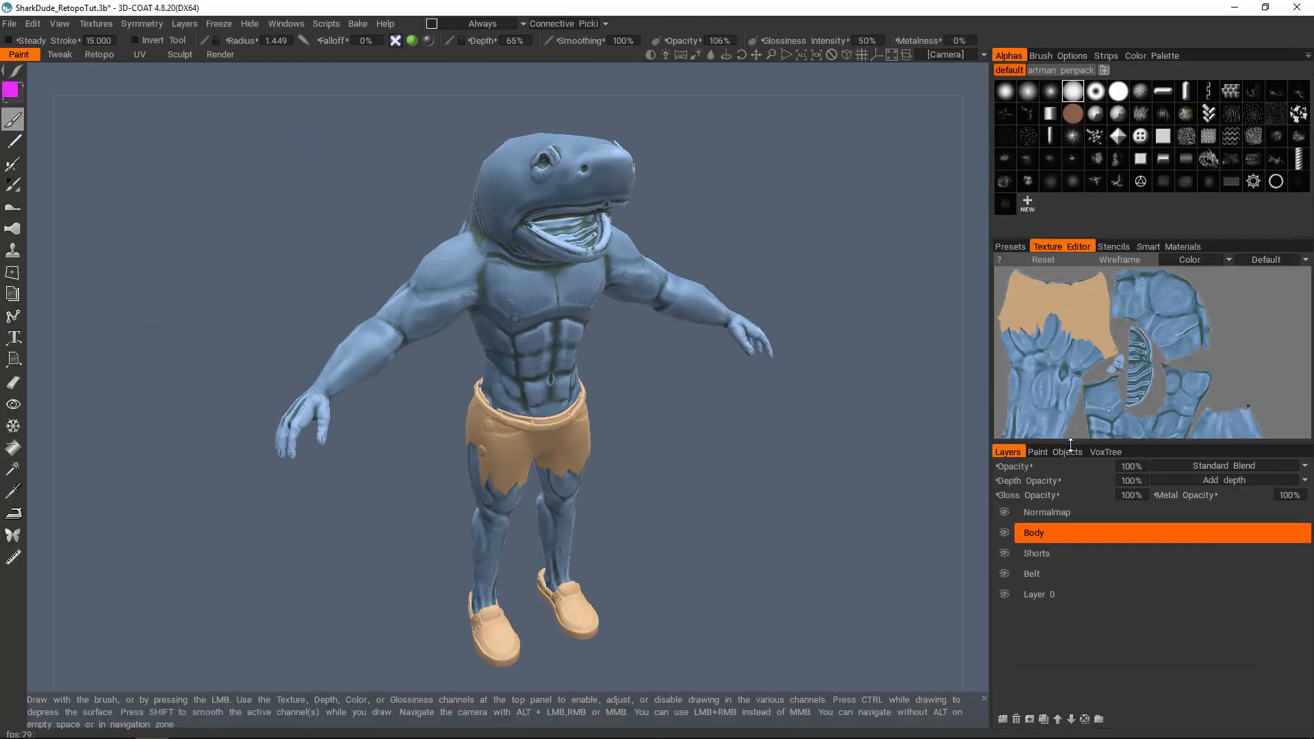
pyautogui.click(1068, 452)
pyautogui.click(1013, 472)
pyautogui.click(1007, 452)
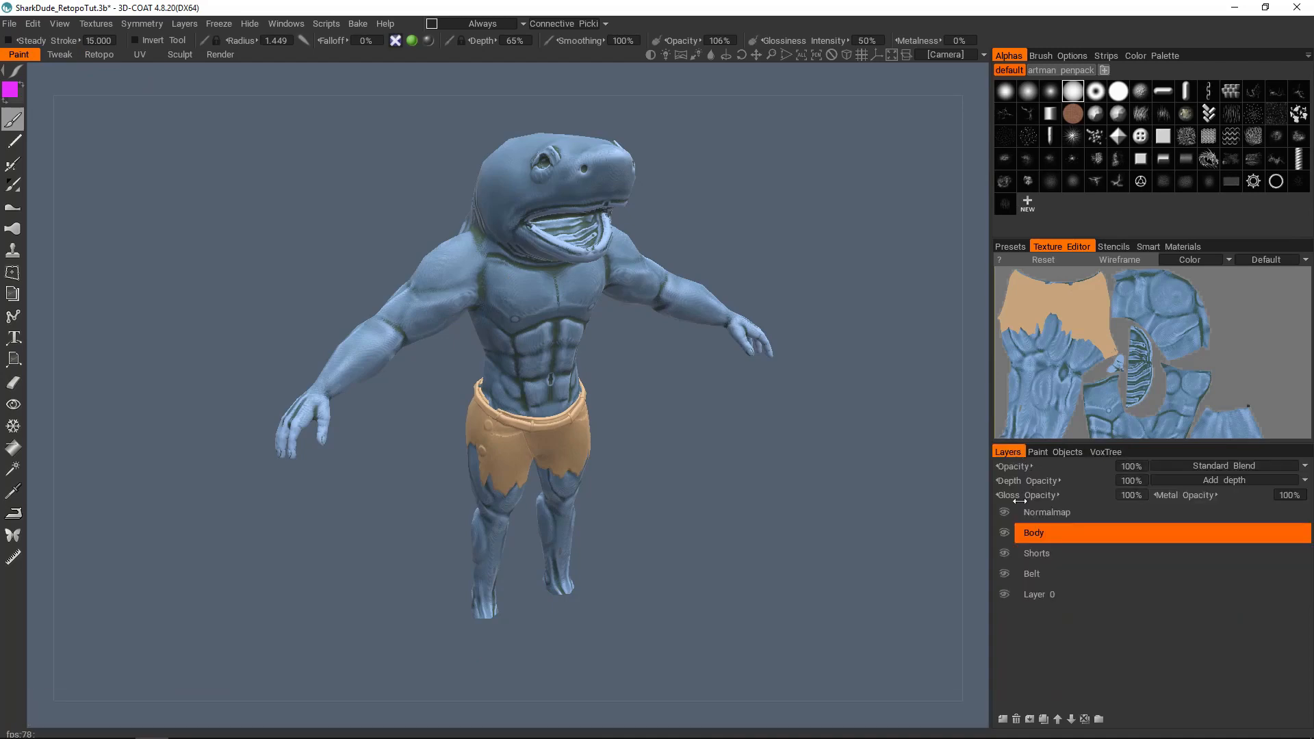
pyautogui.click(1054, 453)
pyautogui.click(1002, 469)
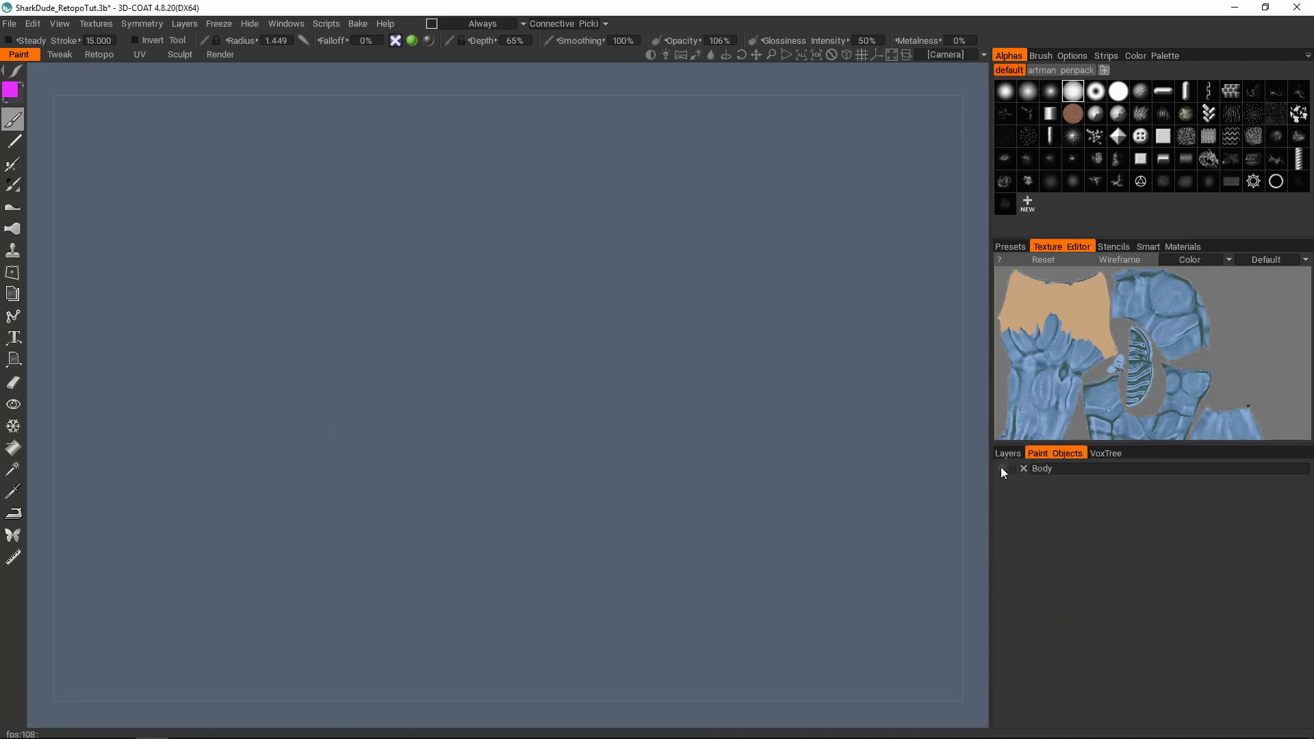
pyautogui.click(1003, 468)
pyautogui.click(1007, 453)
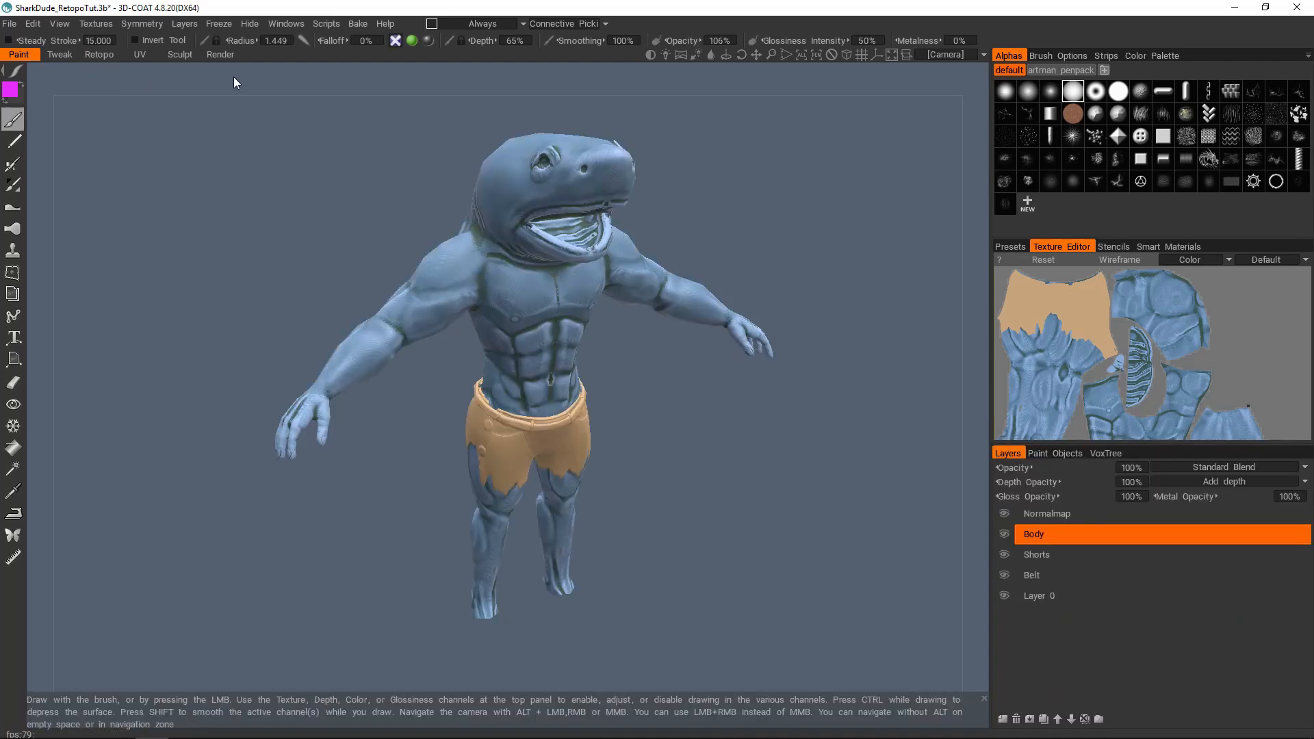
# Step: Return to the Retopo room and open a floating Paint Objects window over the viewport
pyautogui.click(106, 55)
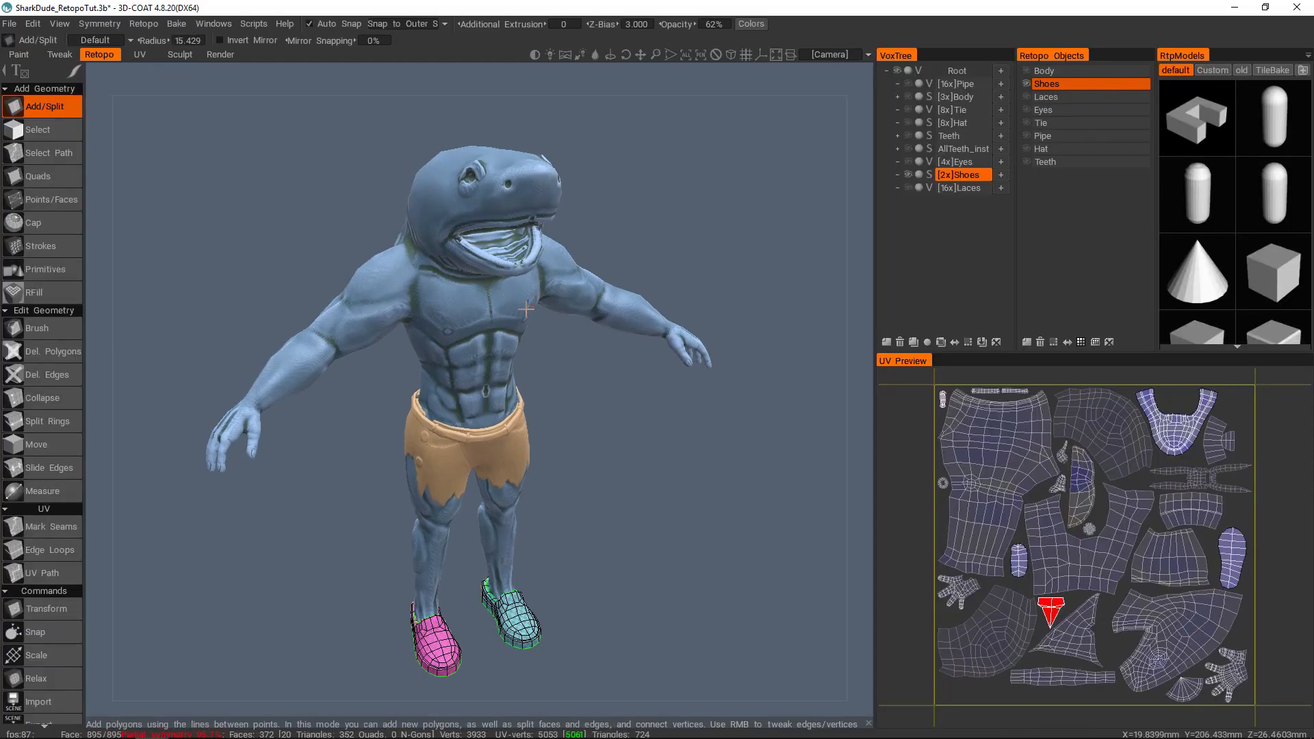
pyautogui.scroll(3, 480, 367)
pyautogui.scroll(-2, 480, 367)
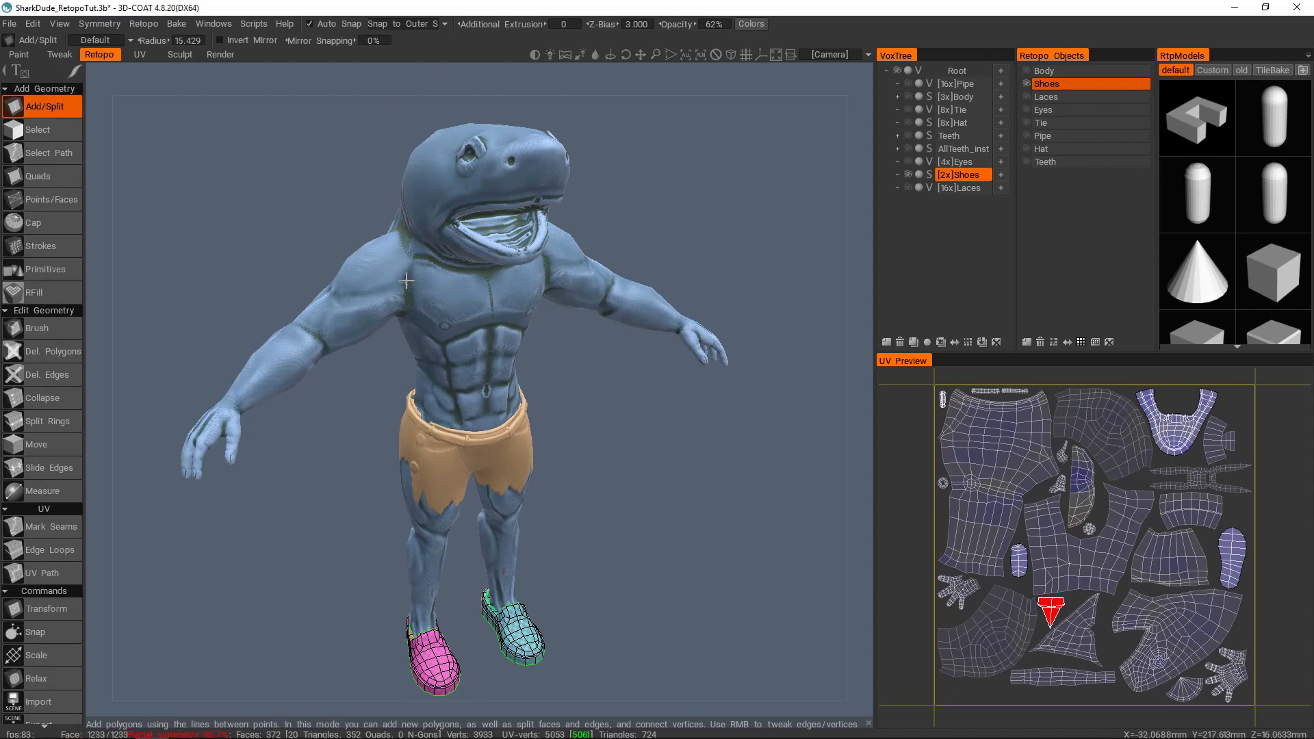
pyautogui.keyDown('alt'); pyautogui.moveTo(443, 275); pyautogui.dragTo(472, 263, button='middle'); pyautogui.keyUp('alt')
pyautogui.keyDown('alt'); pyautogui.moveTo(472, 262); pyautogui.dragTo(481, 286); pyautogui.keyUp('alt')
pyautogui.click(213, 23)
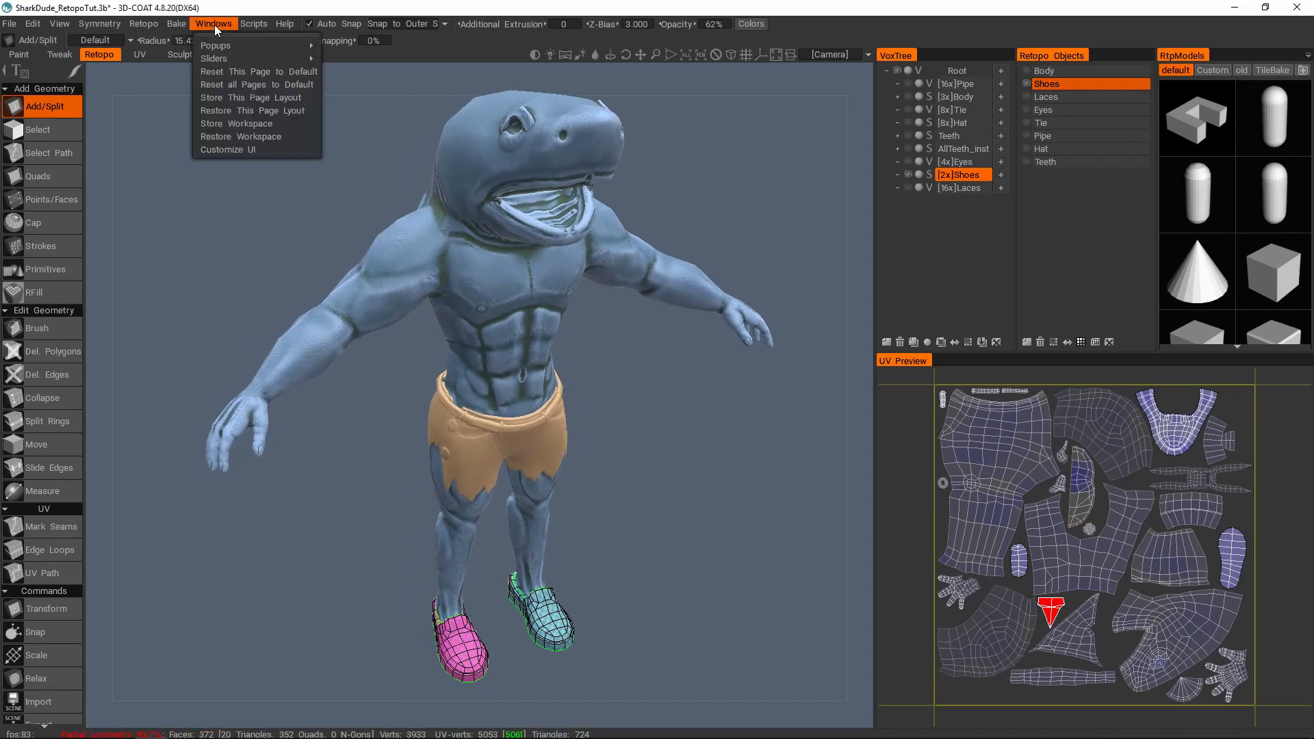
pyautogui.moveTo(223, 46)
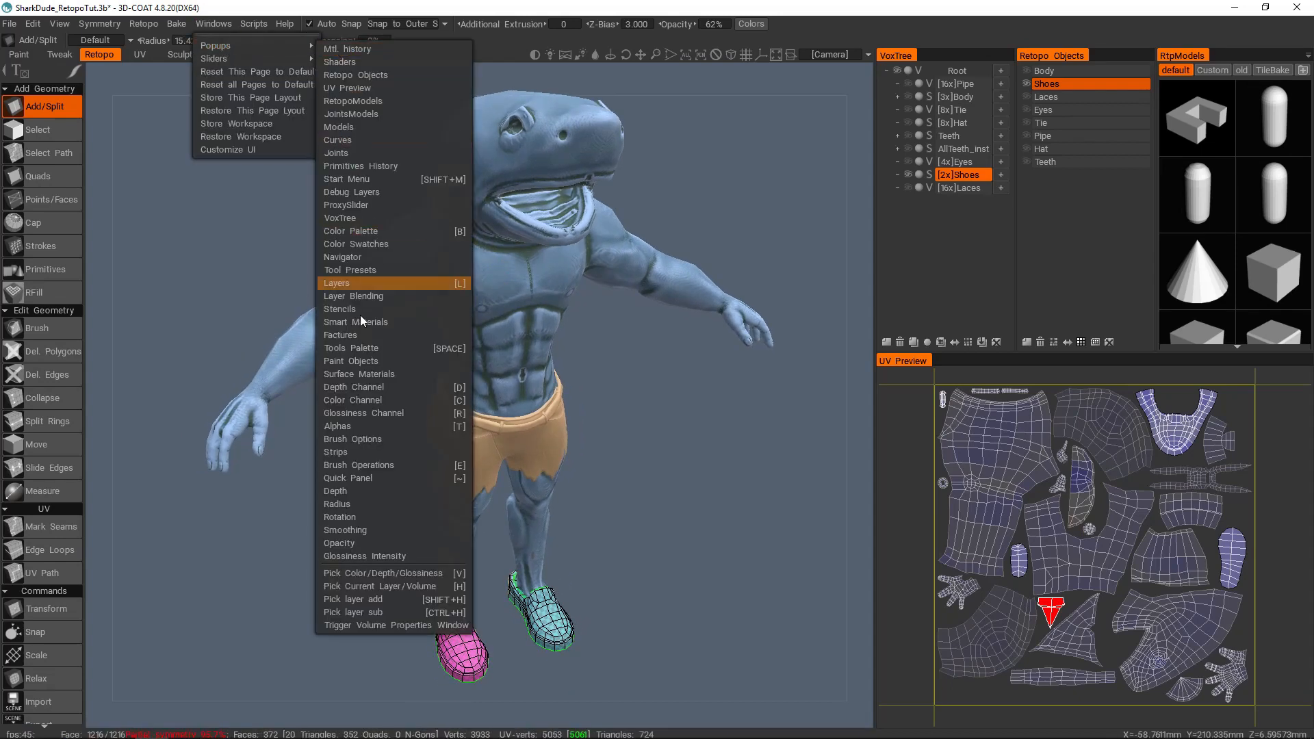
pyautogui.click(357, 363)
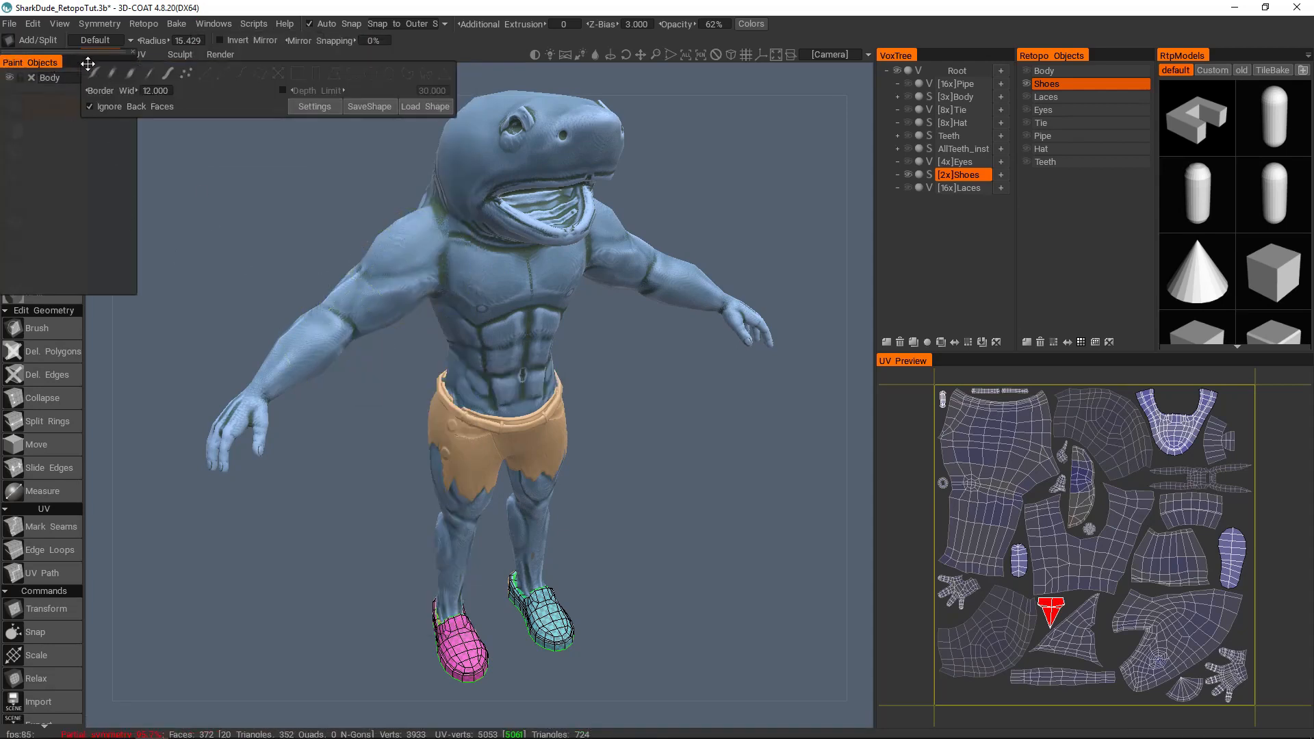
pyautogui.moveTo(185, 86)
pyautogui.mouseDown()
pyautogui.moveTo(171, 111)
pyautogui.moveTo(180, 81)
pyautogui.mouseUp()
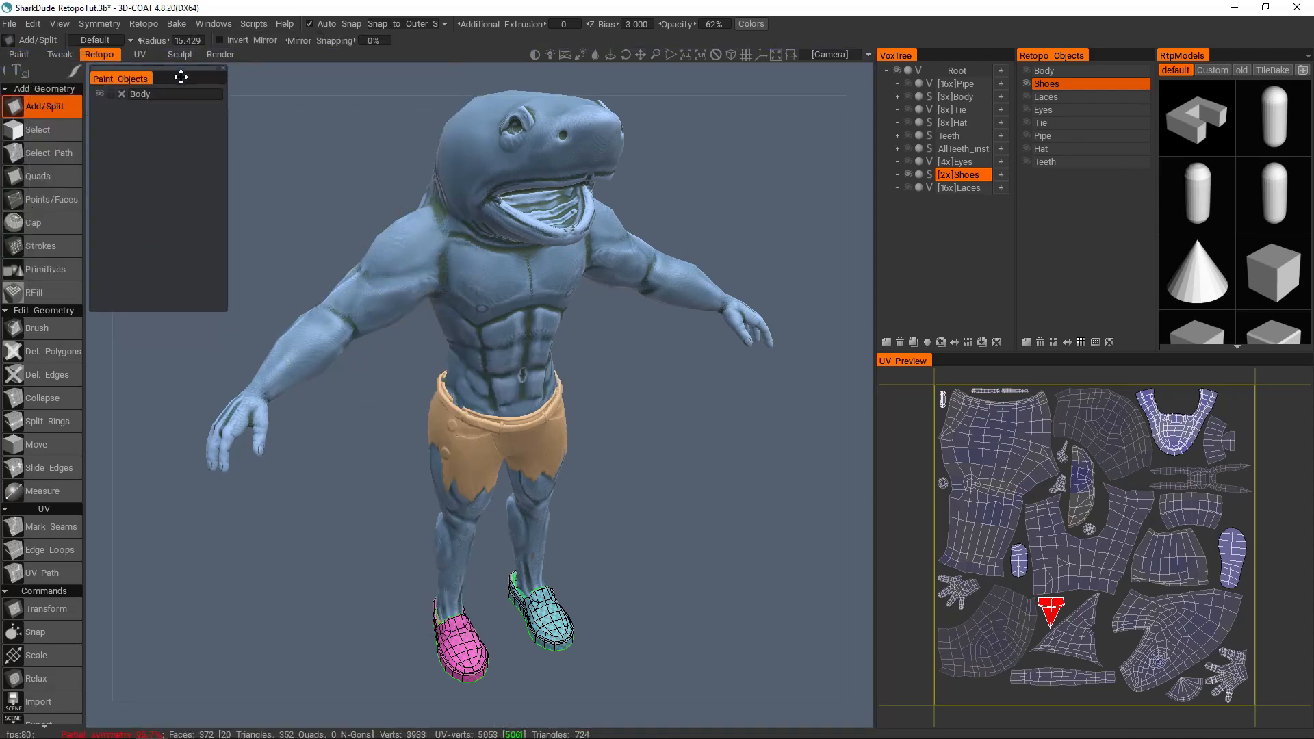
# Step: Hide the Body paint object and inspect the isolated shoes up close
pyautogui.click(100, 95)
pyautogui.moveTo(569, 446); pyautogui.dragTo(582, 375, button='middle')
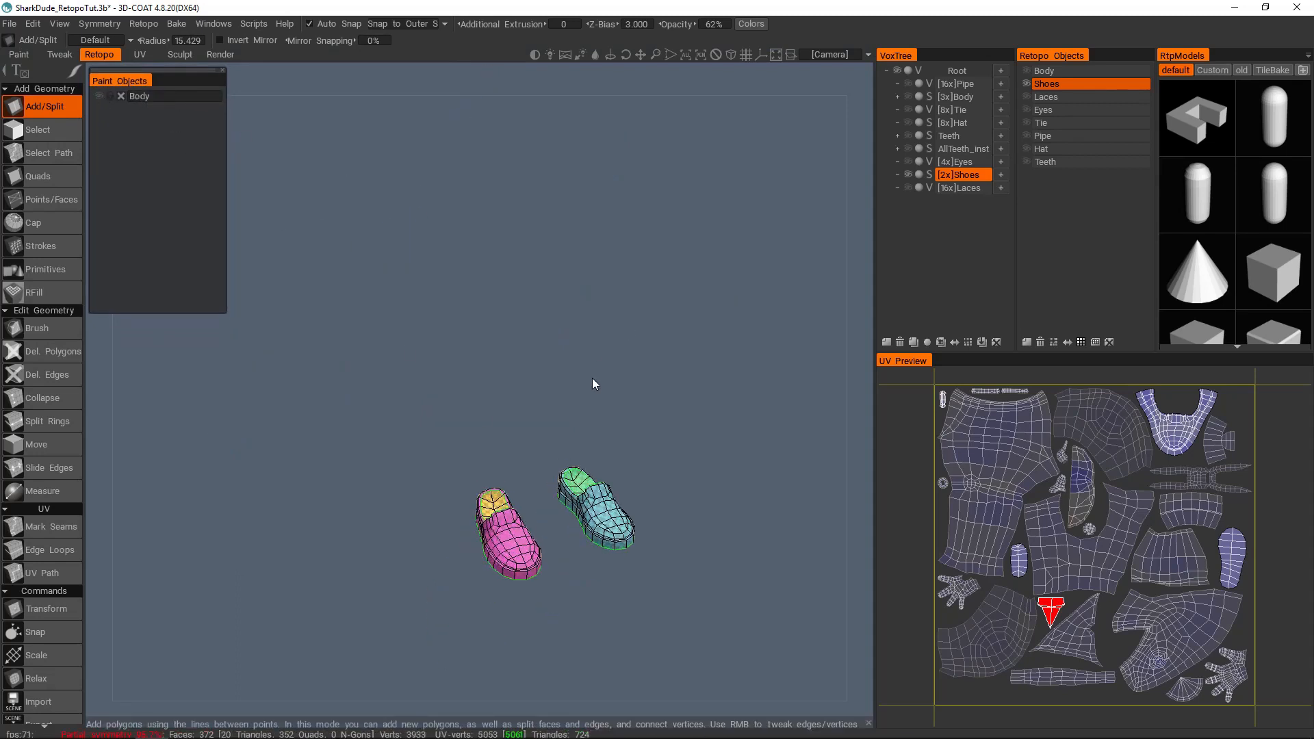
pyautogui.moveTo(582, 375); pyautogui.dragTo(604, 444, button='right')
pyautogui.moveTo(603, 443); pyautogui.dragTo(623, 418)
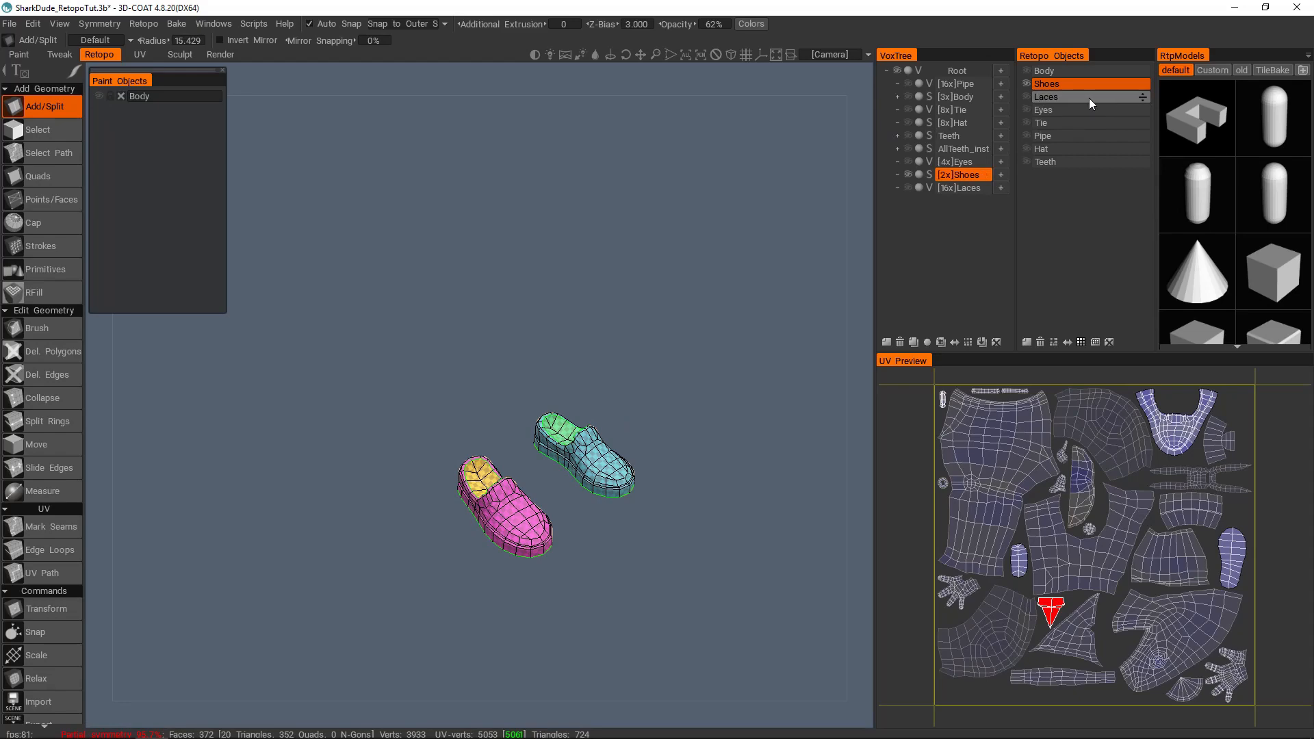
pyautogui.moveTo(615, 383); pyautogui.dragTo(635, 408, button='right')
pyautogui.moveTo(590, 395); pyautogui.dragTo(582, 343, button='middle')
pyautogui.moveTo(582, 344); pyautogui.dragTo(633, 405, button='right')
pyautogui.moveTo(633, 405); pyautogui.dragTo(679, 382)
pyautogui.moveTo(649, 390); pyautogui.dragTo(602, 382, button='middle')
pyautogui.moveTo(602, 382); pyautogui.dragTo(633, 405, button='right')
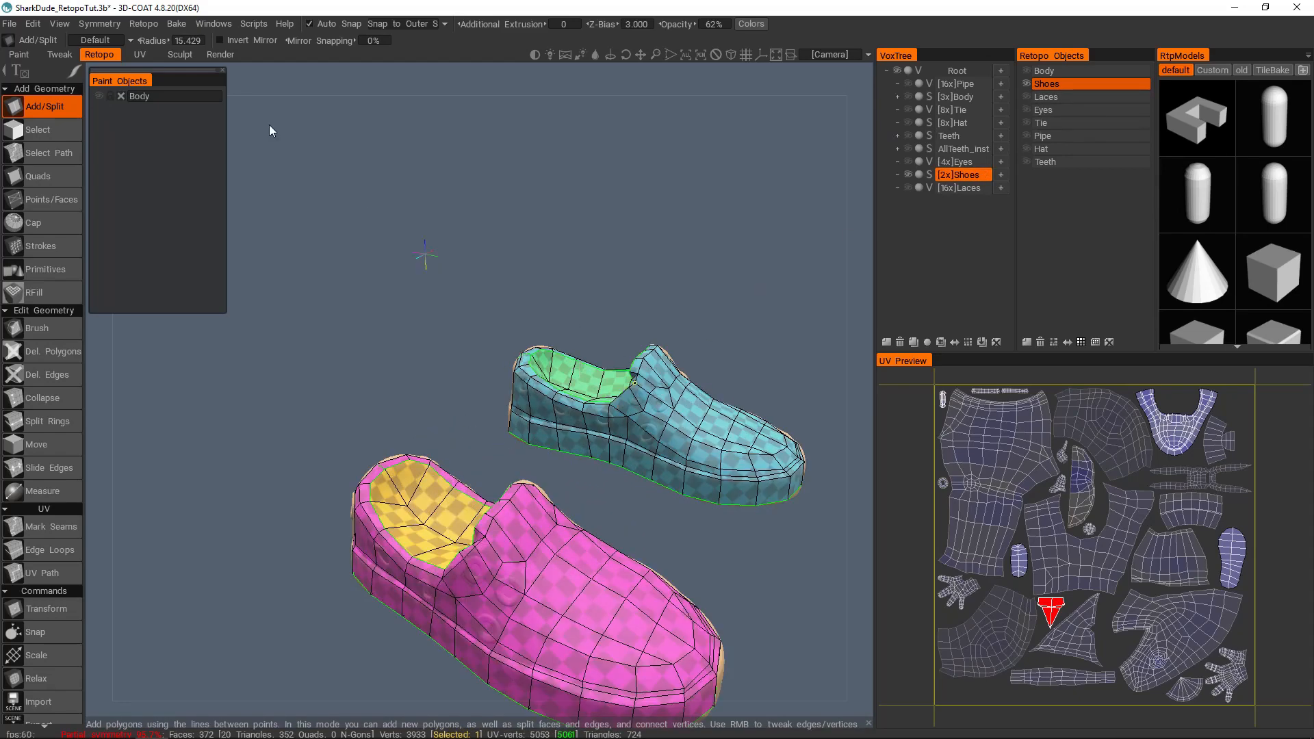
# Step: Start a per-pixel normal map bake of the shoes and set the inside scan depth to 0.628, checking both shell previews
pyautogui.click(173, 25)
pyautogui.click(215, 163)
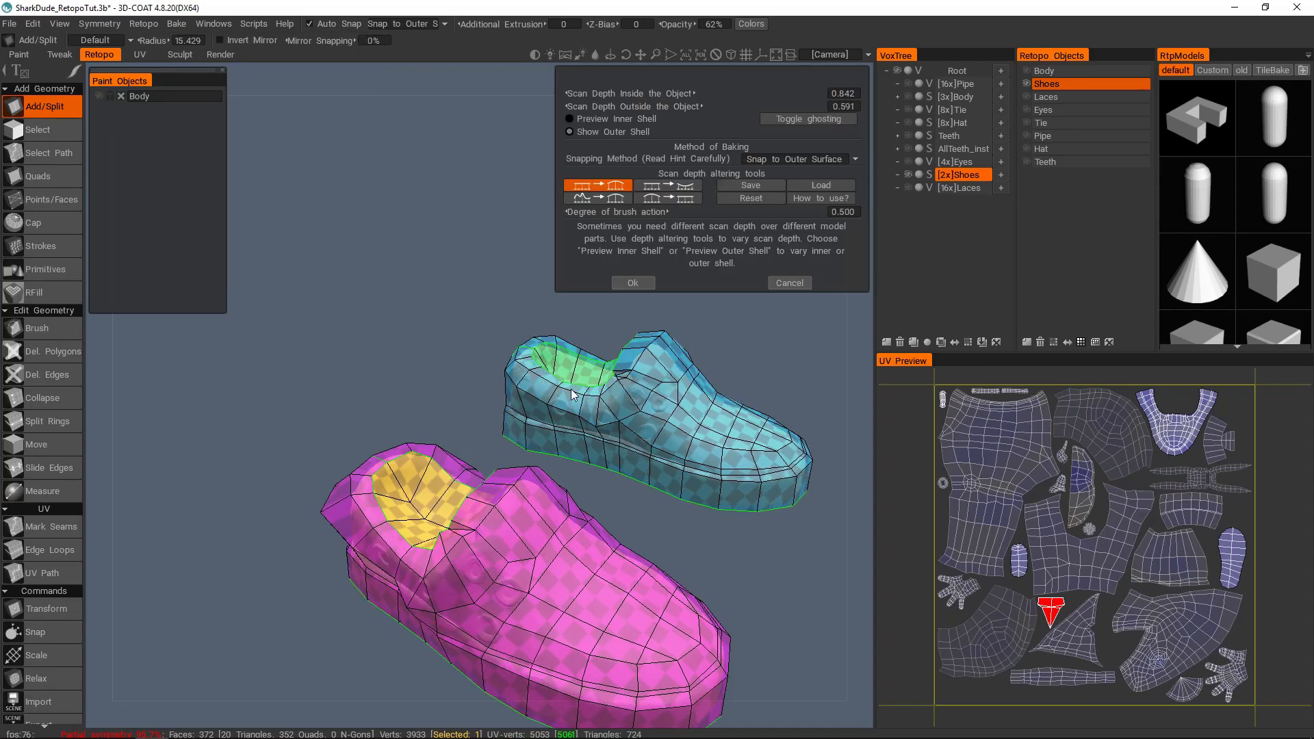
pyautogui.click(659, 120)
pyautogui.keyDown('alt'); pyautogui.moveTo(555, 370); pyautogui.dragTo(522, 342, button='middle'); pyautogui.keyUp('alt')
pyautogui.keyDown('alt'); pyautogui.moveTo(522, 343); pyautogui.dragTo(587, 373); pyautogui.keyUp('alt')
pyautogui.moveTo(744, 99); pyautogui.dragTo(706, 96)
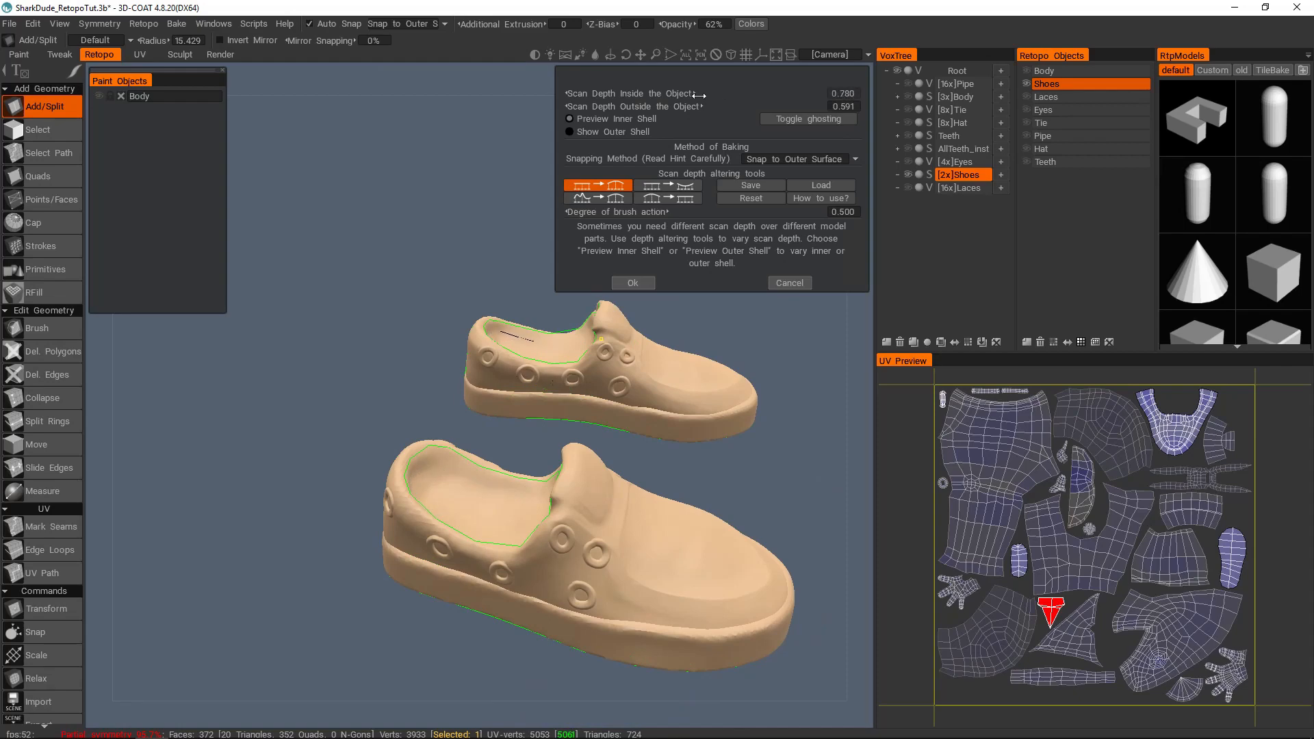
pyautogui.click(635, 133)
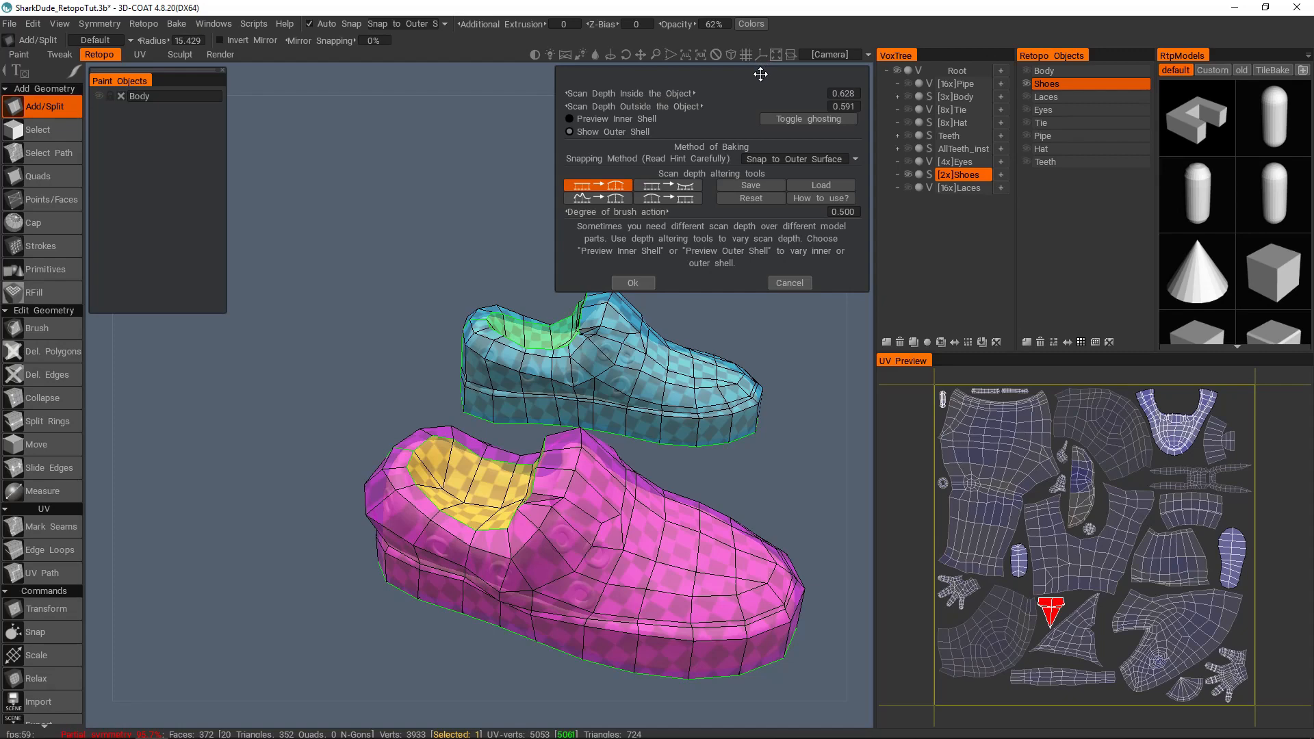
# Step: Set the inside scan depth to 0.696 against the inner shell preview, and switch back to the outer shell
pyautogui.click(604, 119)
pyautogui.moveTo(680, 93); pyautogui.dragTo(676, 93)
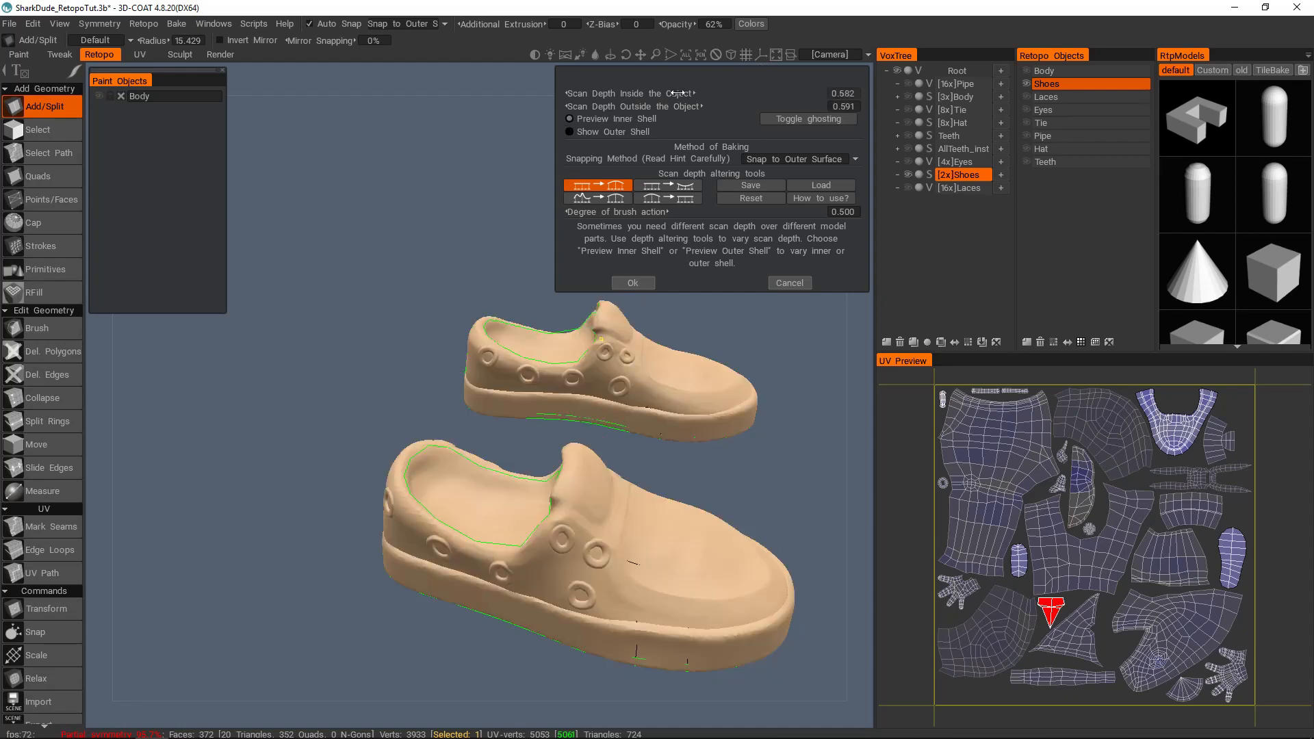
pyautogui.click(613, 132)
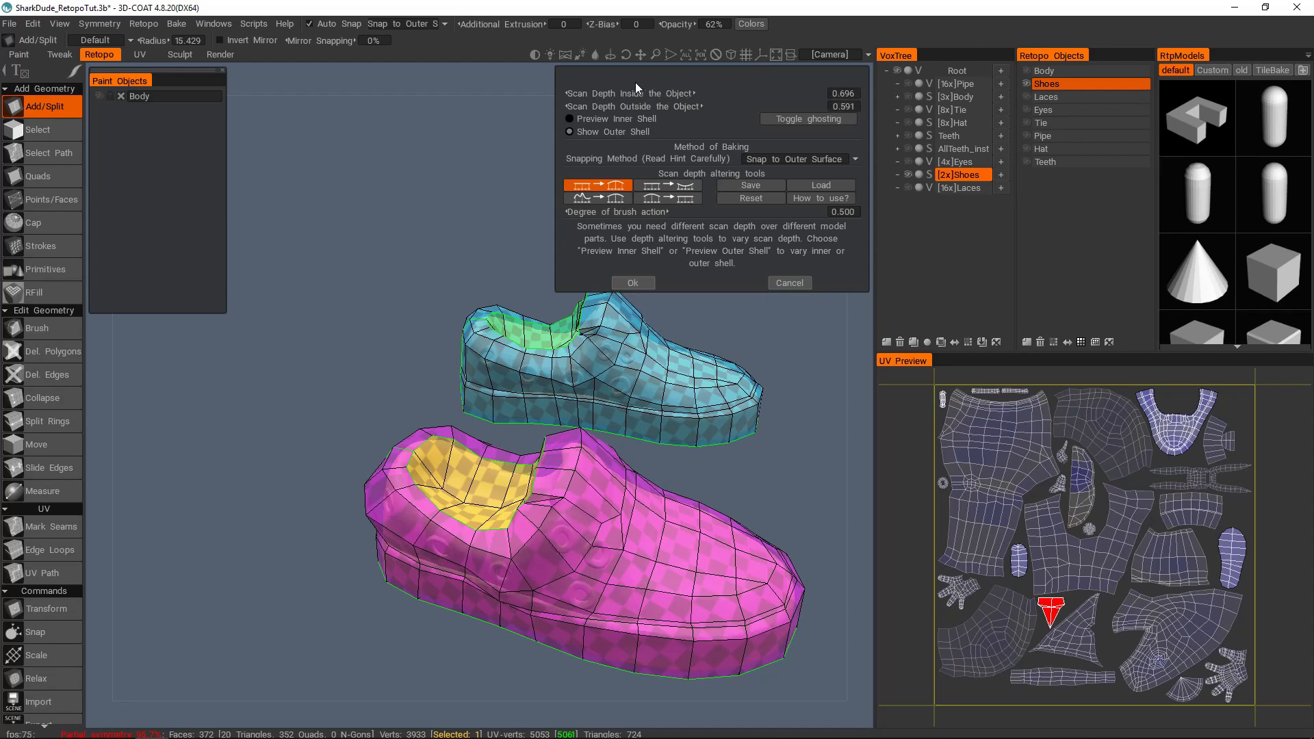
# Step: Set the outside scan depth to 0.403 with the outer shell shown
pyautogui.moveTo(621, 334); pyautogui.dragTo(568, 350, button='middle')
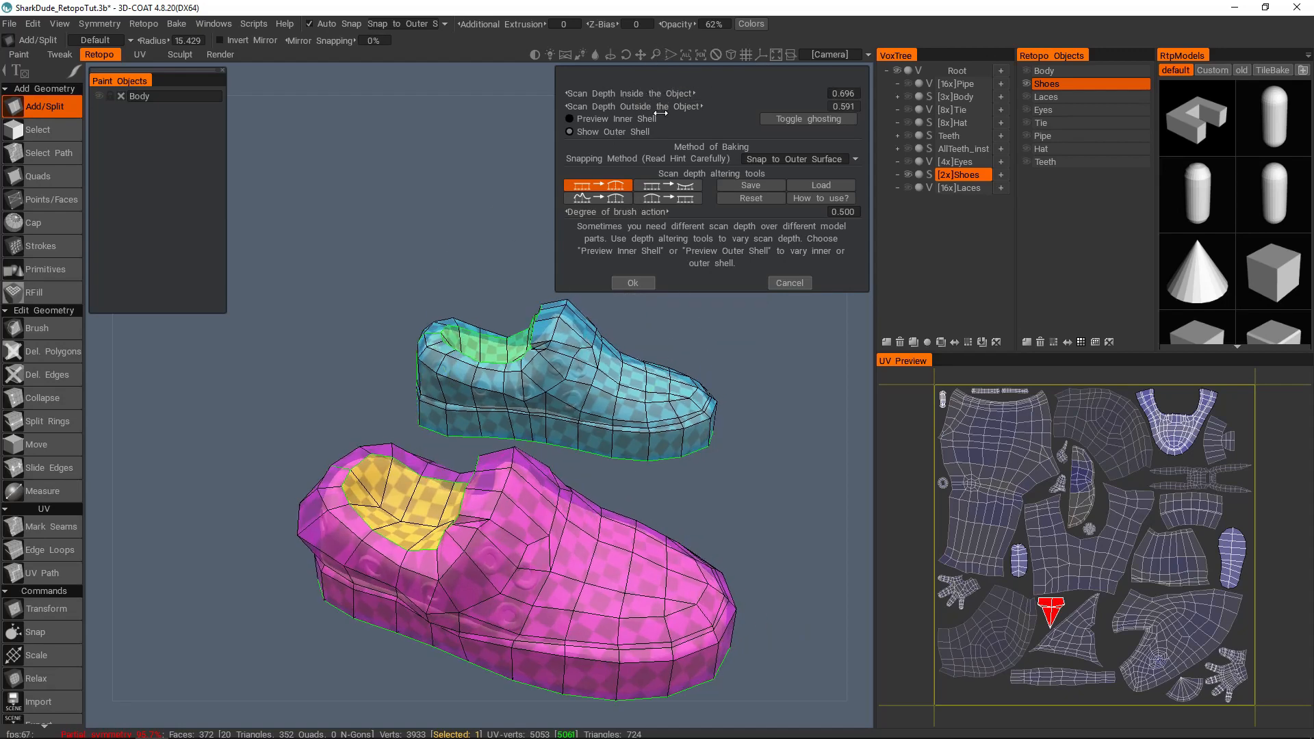
pyautogui.moveTo(678, 107); pyautogui.dragTo(647, 124)
pyautogui.moveTo(643, 322); pyautogui.dragTo(504, 438)
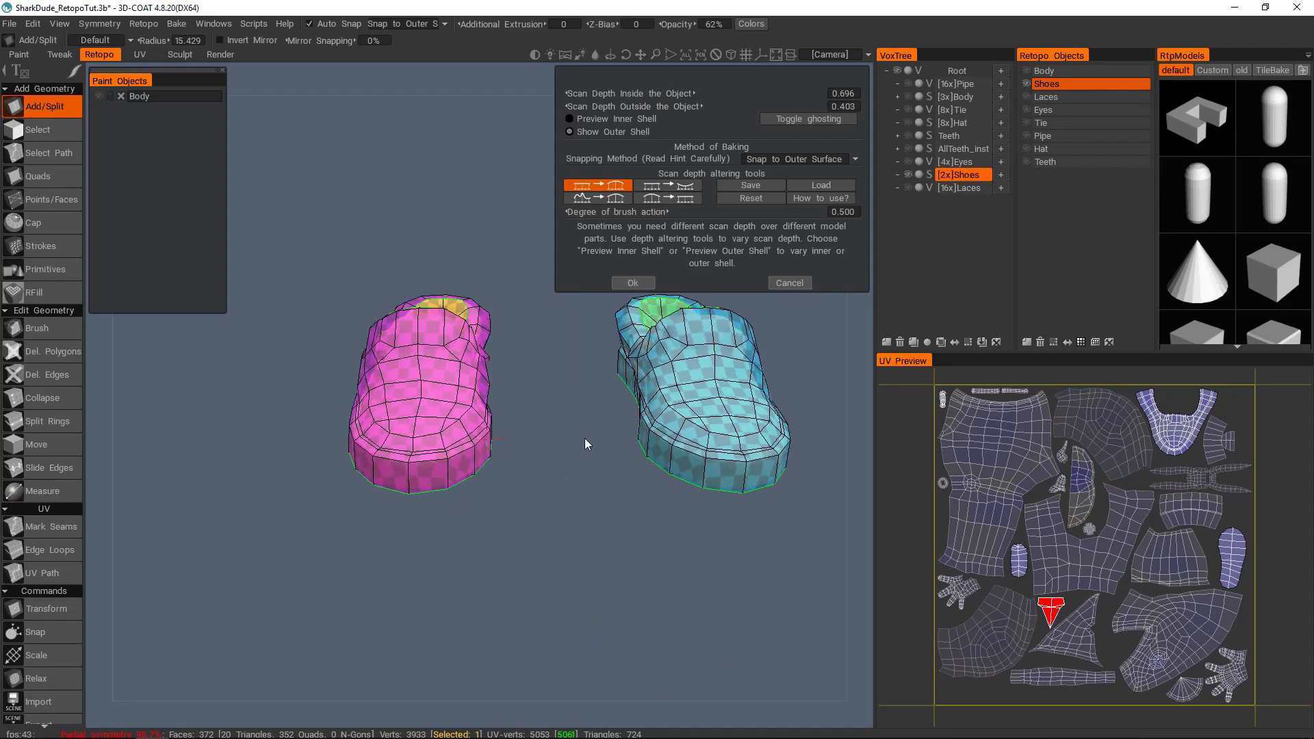
# Step: Inspect the outer shell around both shoes from all sides for spots where the sculpt pokes through
pyautogui.moveTo(726, 390); pyautogui.dragTo(626, 424, button='middle')
pyautogui.keyDown('alt'); pyautogui.moveTo(574, 414); pyautogui.dragTo(479, 405); pyautogui.keyUp('alt')
pyautogui.keyDown('alt'); pyautogui.moveTo(671, 424); pyautogui.dragTo(489, 428, button='middle'); pyautogui.keyUp('alt')
pyautogui.keyDown('alt'); pyautogui.moveTo(506, 424); pyautogui.dragTo(549, 478, button='right'); pyautogui.keyUp('alt')
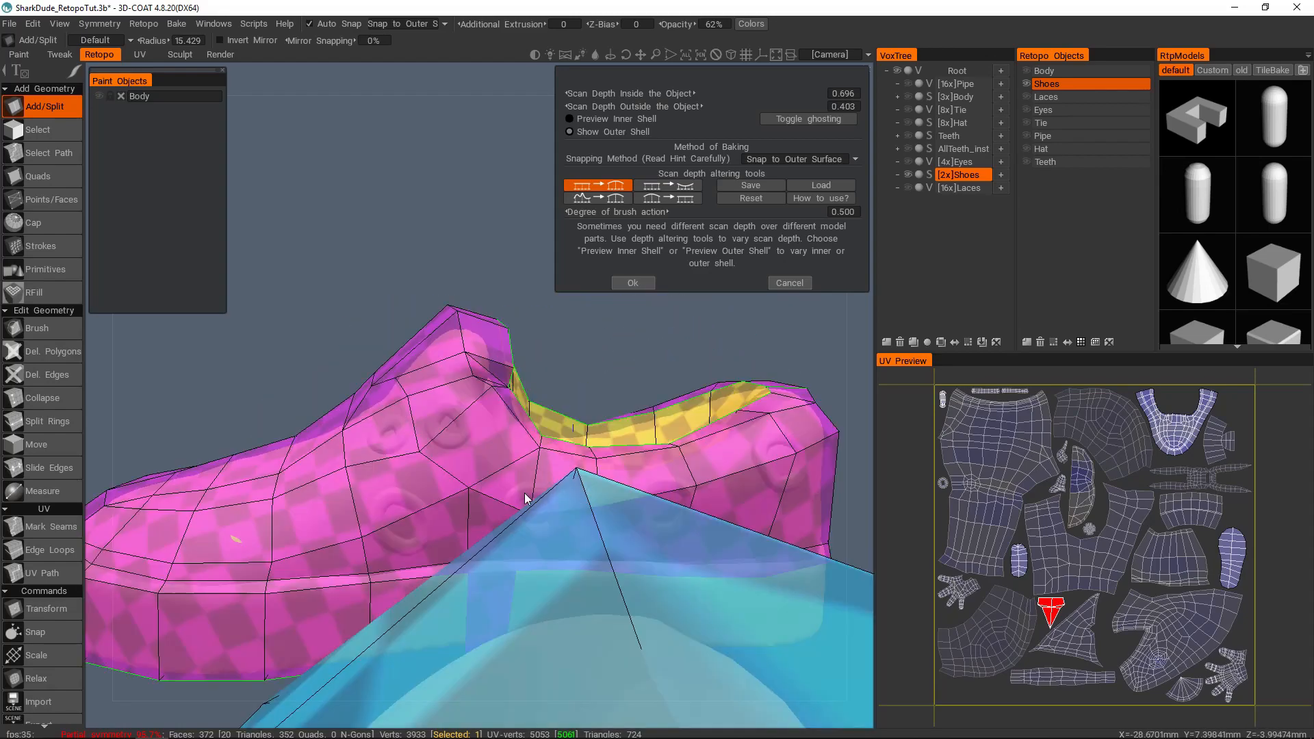
pyautogui.keyDown('alt'); pyautogui.moveTo(548, 479); pyautogui.dragTo(469, 501); pyautogui.keyUp('alt')
pyautogui.keyDown('alt'); pyautogui.moveTo(469, 501); pyautogui.dragTo(515, 446, button='right'); pyautogui.keyUp('alt')
pyautogui.keyDown('alt'); pyautogui.moveTo(514, 446); pyautogui.dragTo(687, 367, button='middle'); pyautogui.keyUp('alt')
pyautogui.keyDown('alt'); pyautogui.moveTo(687, 367); pyautogui.dragTo(475, 454, button='right'); pyautogui.keyUp('alt')
pyautogui.keyDown('alt'); pyautogui.moveTo(475, 454); pyautogui.dragTo(415, 433); pyautogui.keyUp('alt')
pyautogui.keyDown('alt'); pyautogui.moveTo(780, 426); pyautogui.dragTo(542, 454, button='middle'); pyautogui.keyUp('alt')
pyautogui.keyDown('alt'); pyautogui.moveTo(528, 457); pyautogui.dragTo(448, 425); pyautogui.keyUp('alt')
pyautogui.keyDown('alt'); pyautogui.moveTo(448, 425); pyautogui.dragTo(510, 472, button='right'); pyautogui.keyUp('alt')
pyautogui.keyDown('alt'); pyautogui.moveTo(510, 472); pyautogui.dragTo(557, 442); pyautogui.keyUp('alt')
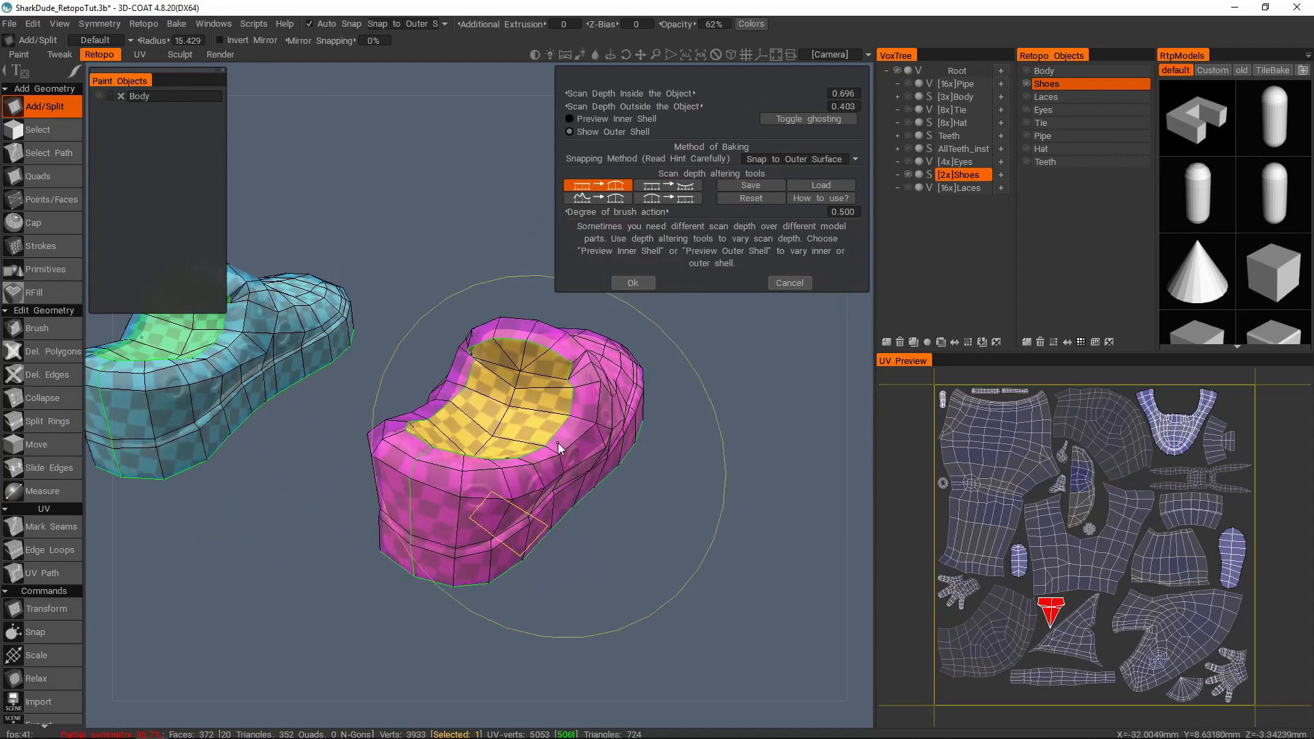
# Step: Reset the locally altered scan depths on the shoes and set the outside scan depth to 0.966
pyautogui.moveTo(523, 479); pyautogui.dragTo(454, 478, button='right')
pyautogui.moveTo(560, 462)
pyautogui.keyDown('alt'); pyautogui.mouseDown()
pyautogui.moveTo(515, 515)
pyautogui.moveTo(547, 452)
pyautogui.mouseUp(); pyautogui.keyUp('alt')
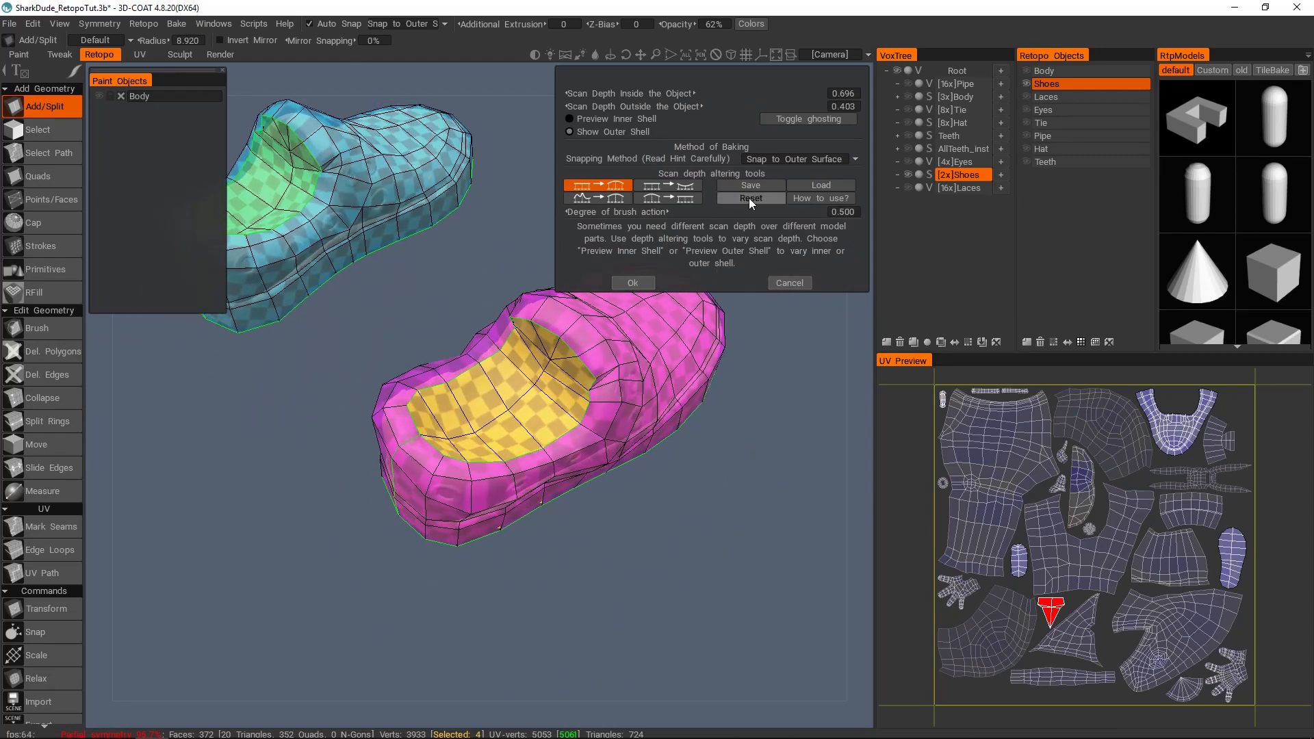
pyautogui.click(749, 198)
pyautogui.keyDown('alt'); pyautogui.moveTo(607, 422); pyautogui.dragTo(490, 315); pyautogui.keyUp('alt')
pyautogui.keyDown('alt'); pyautogui.moveTo(329, 310); pyautogui.dragTo(527, 411); pyautogui.keyUp('alt')
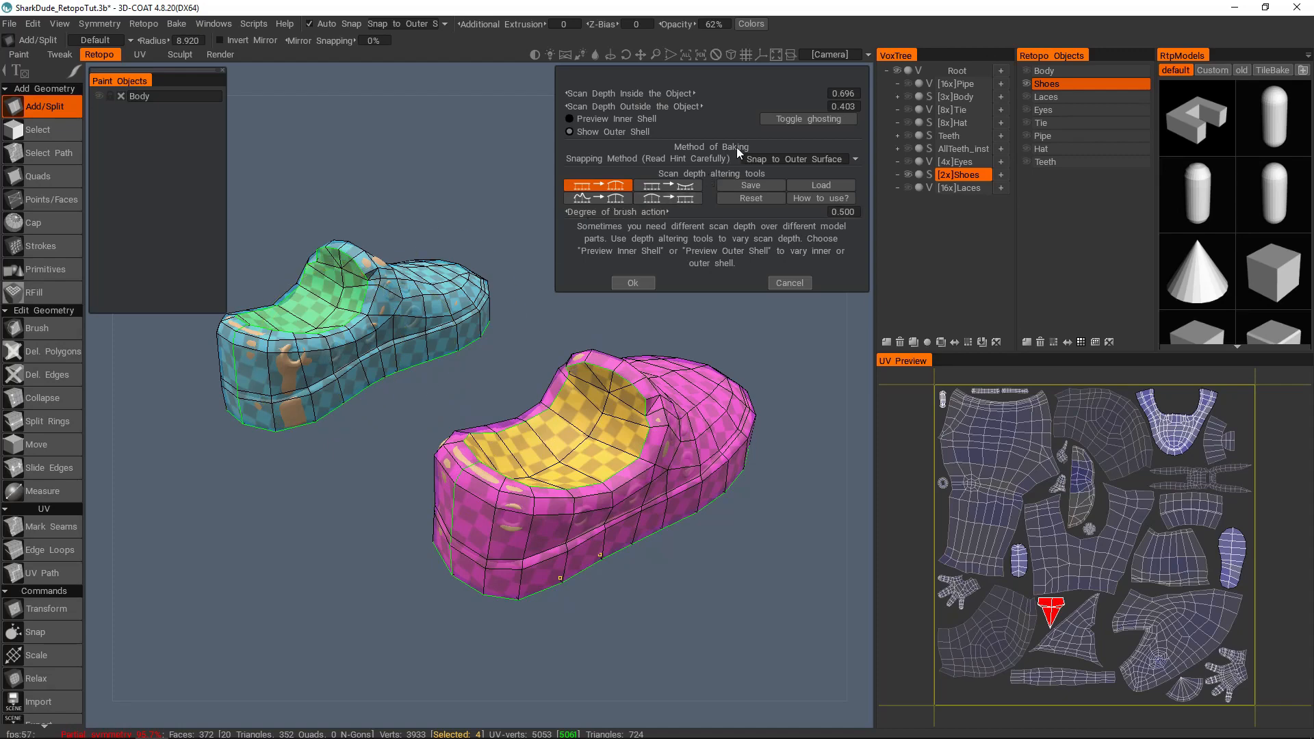
pyautogui.moveTo(711, 106); pyautogui.dragTo(781, 115)
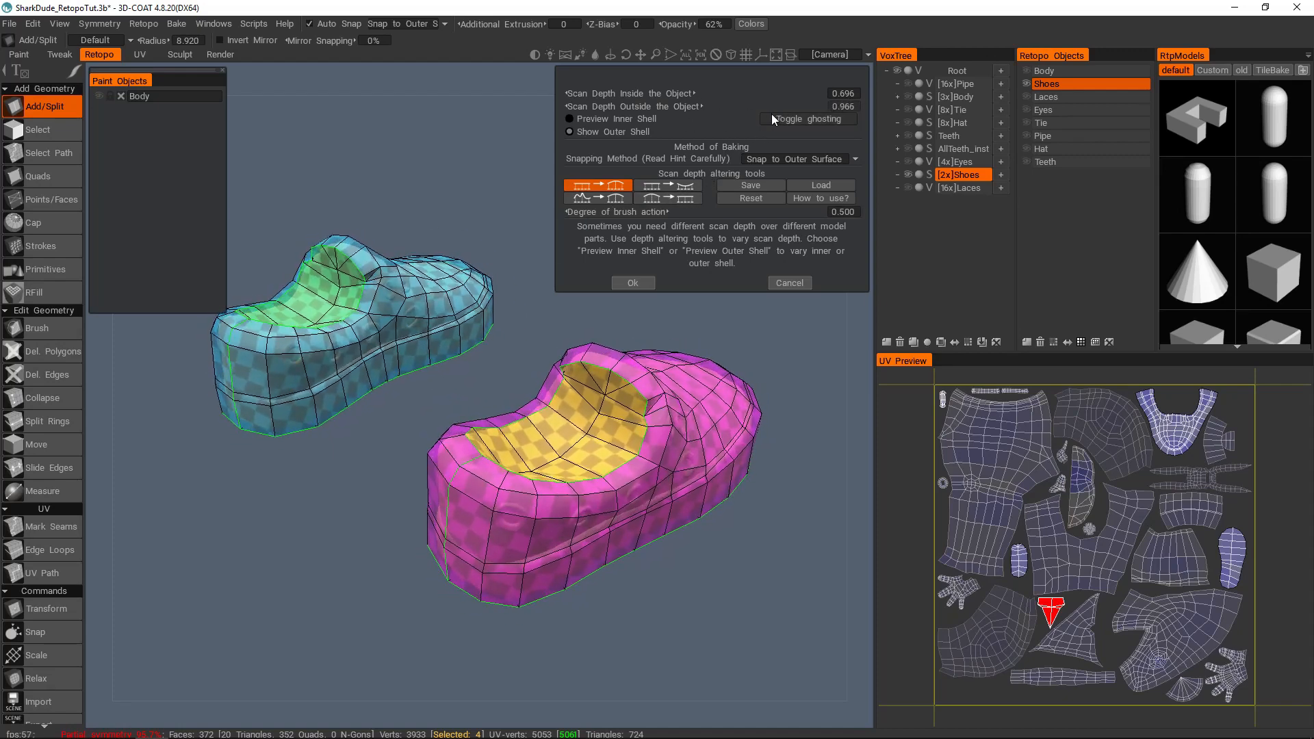
# Step: Reduce the outside scan depth to about 0.495 while checking the outer shell close up
pyautogui.keyDown('alt'); pyautogui.moveTo(630, 462); pyautogui.dragTo(686, 449); pyautogui.keyUp('alt')
pyautogui.keyDown('alt'); pyautogui.moveTo(620, 376); pyautogui.dragTo(582, 438); pyautogui.keyUp('alt')
pyautogui.scroll(3, 582, 438)
pyautogui.moveTo(753, 108); pyautogui.dragTo(674, 107)
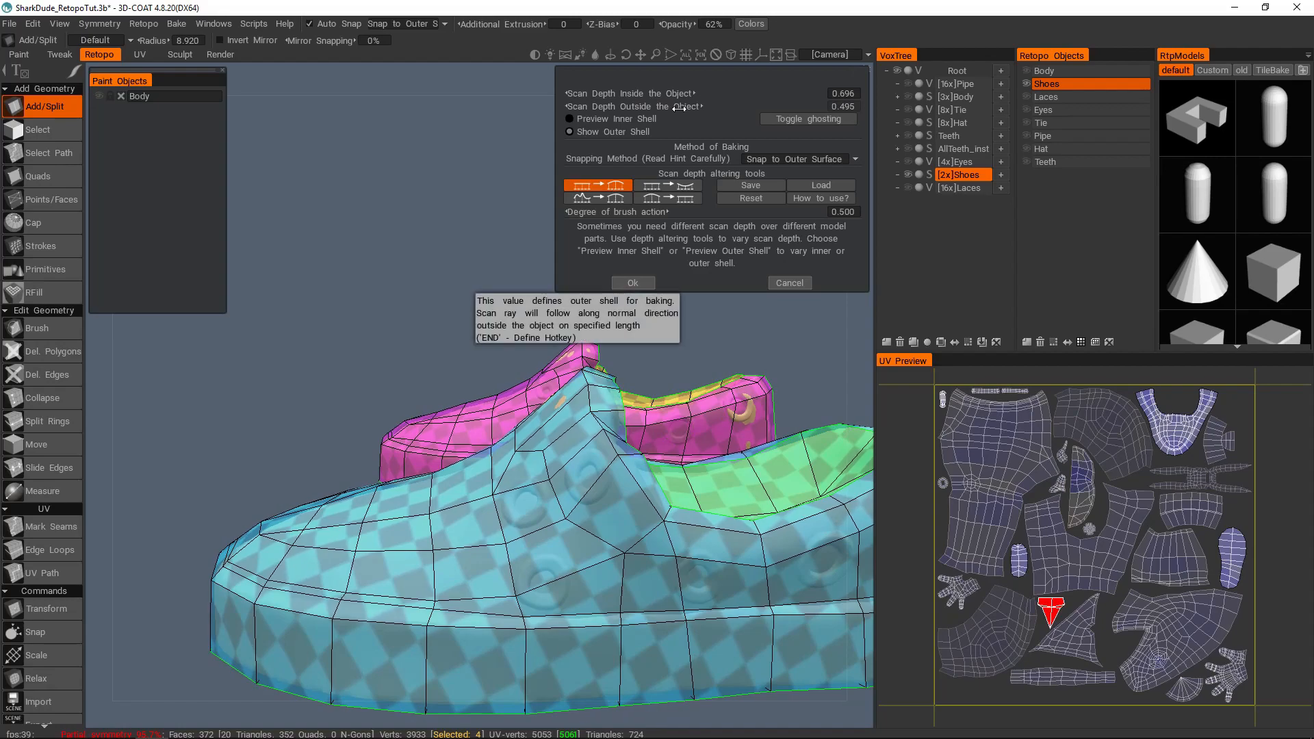
# Step: Preview the inner shell and fine-tune the inside scan depth slightly
pyautogui.keyDown('alt'); pyautogui.moveTo(616, 342); pyautogui.dragTo(491, 371); pyautogui.keyUp('alt')
pyautogui.click(569, 119)
pyautogui.moveTo(684, 94); pyautogui.dragTo(674, 94)
pyautogui.keyDown('alt'); pyautogui.moveTo(547, 370); pyautogui.dragTo(777, 395); pyautogui.keyUp('alt')
# Step: Check the outer shell once more and accept the shoes' scan depth settings to proceed with the bake
pyautogui.click(569, 132)
pyautogui.keyDown('alt'); pyautogui.moveTo(520, 437); pyautogui.dragTo(577, 474); pyautogui.keyUp('alt')
pyautogui.scroll(-4, 576, 474)
pyautogui.click(636, 281)
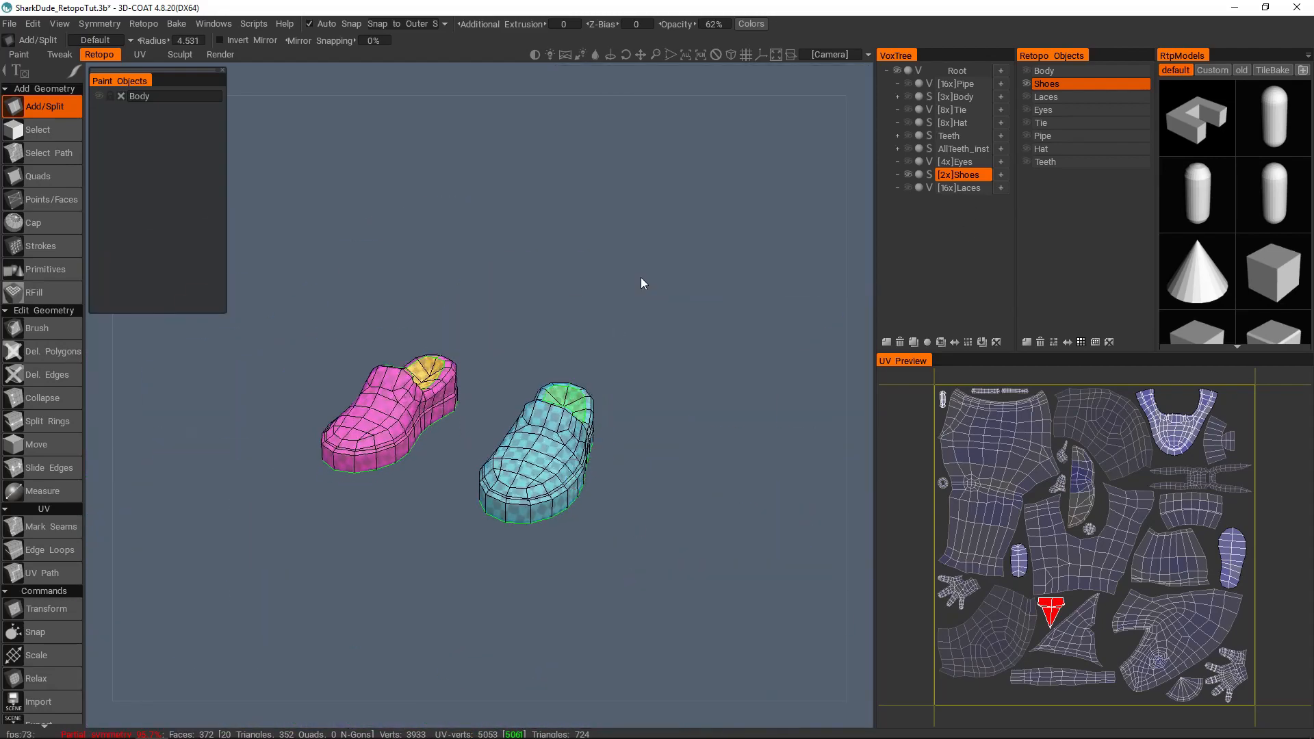
pyautogui.click(387, 462)
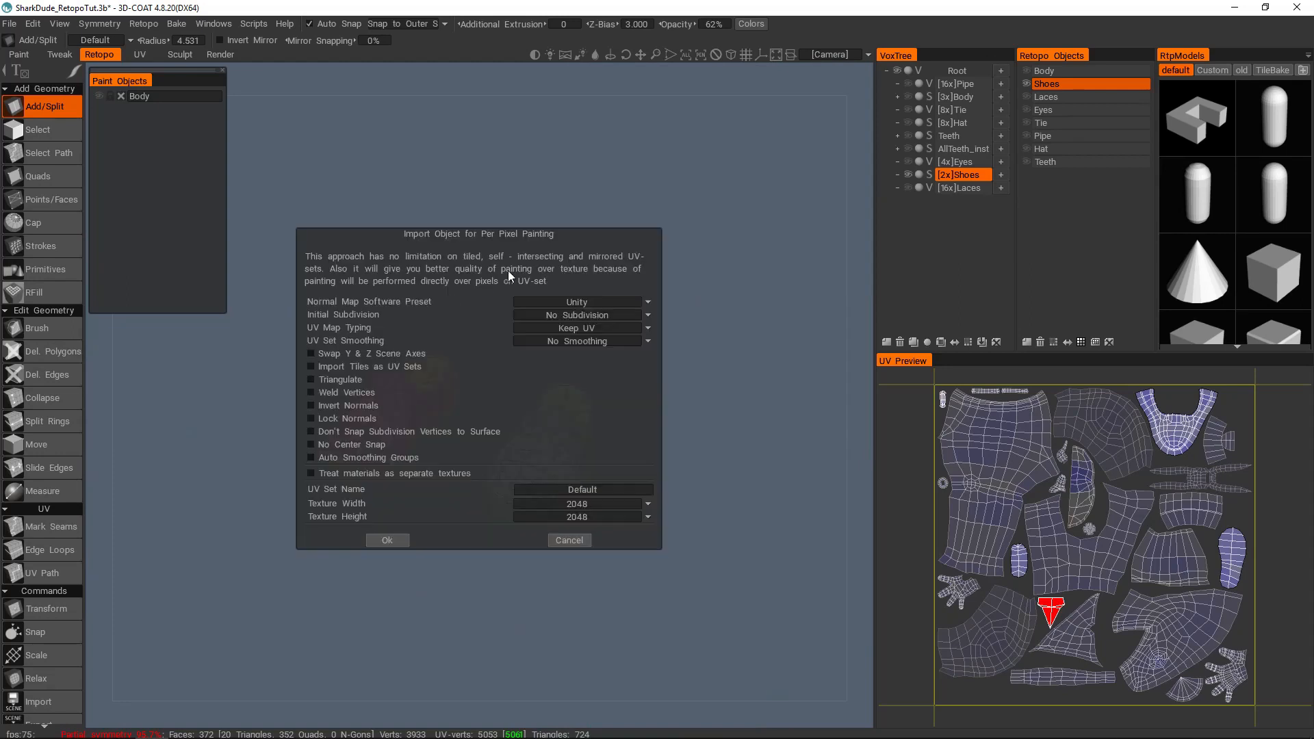
# Step: Move the per-pixel import dialog off the shoes and look through the available texture width sizes
pyautogui.moveTo(581, 237); pyautogui.dragTo(609, 159)
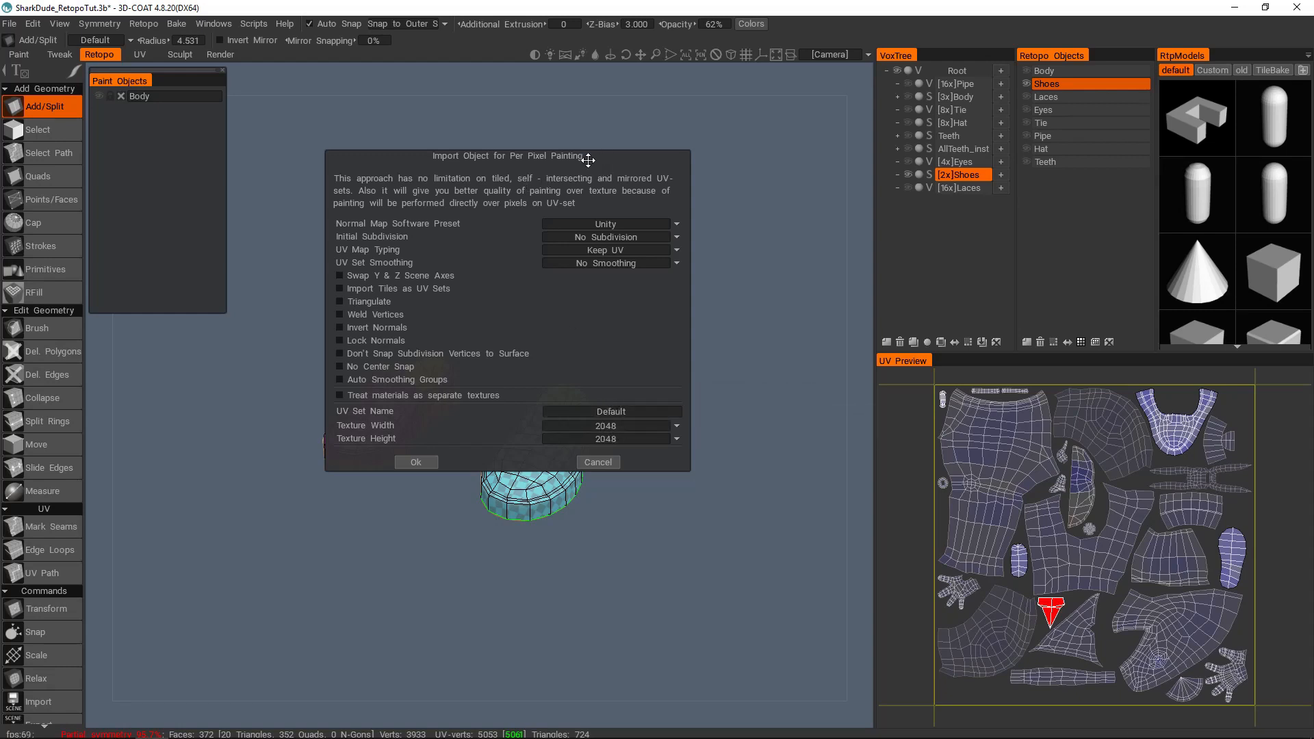
pyautogui.moveTo(587, 159); pyautogui.dragTo(585, 162)
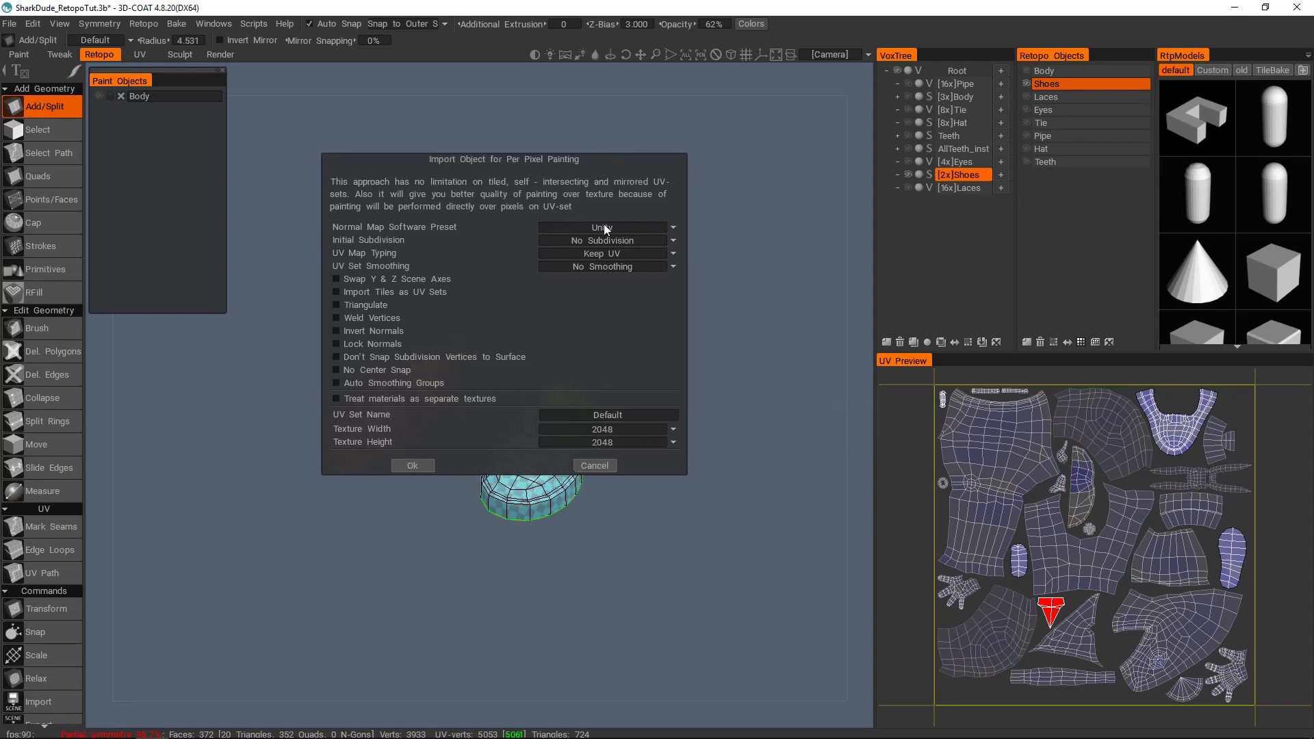
pyautogui.click(591, 429)
pyautogui.click(610, 430)
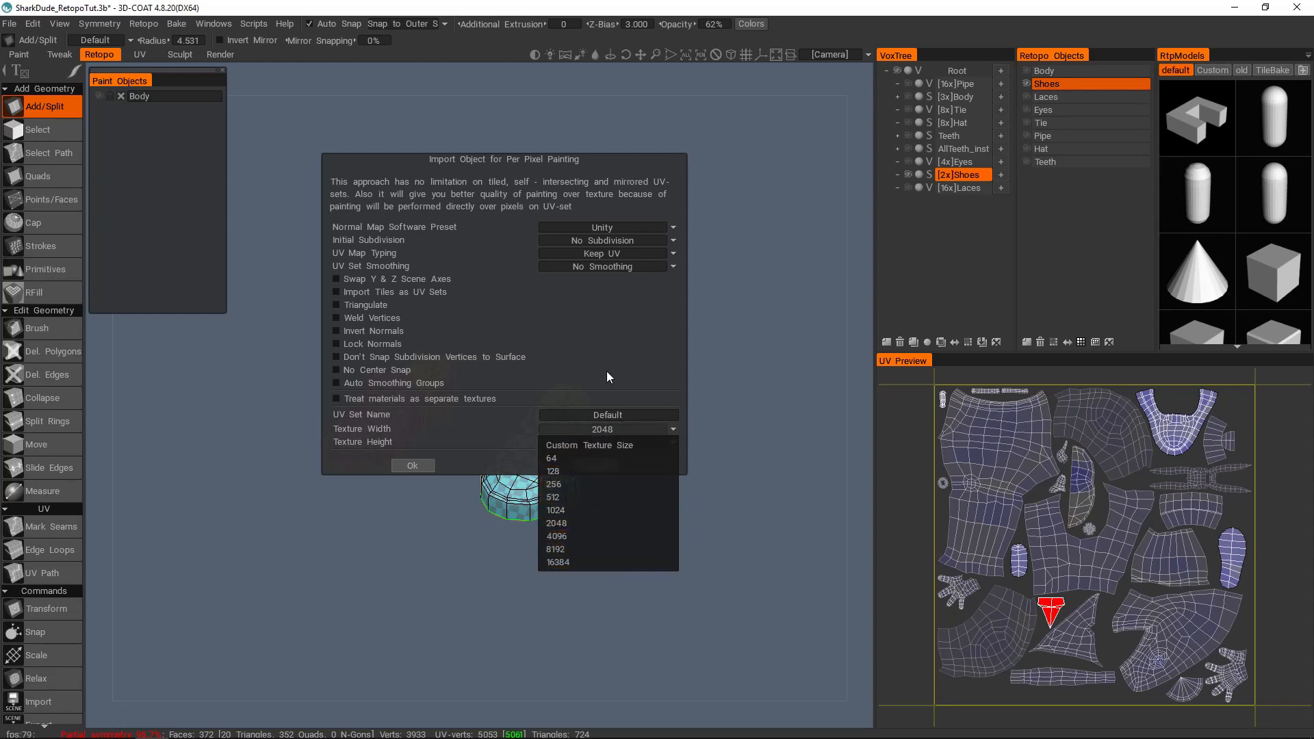
pyautogui.moveTo(605, 177)
pyautogui.mouseDown()
pyautogui.moveTo(616, 192)
pyautogui.moveTo(619, 165)
pyautogui.mouseUp()
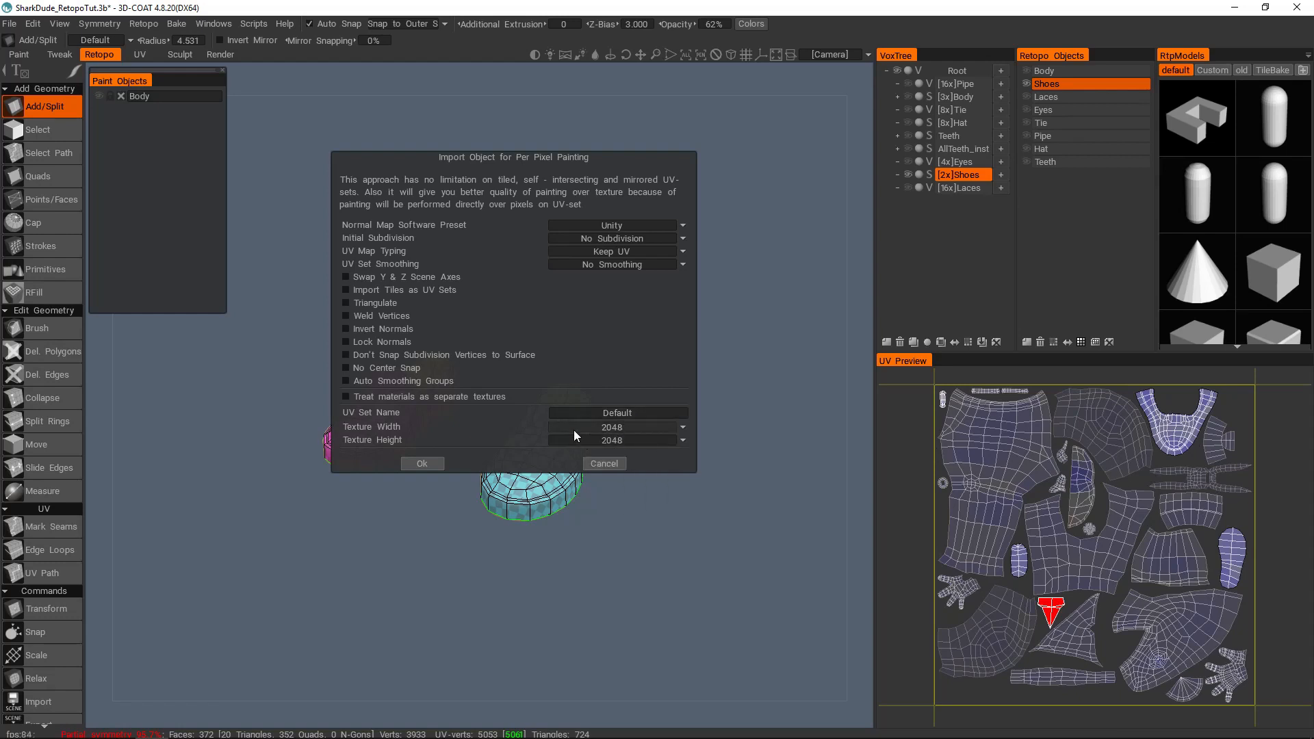
# Step: Complete the per-pixel import of the shoes with a 2048 by 2048 texture and the UVs kept
pyautogui.click(636, 429)
pyautogui.moveTo(629, 158); pyautogui.dragTo(631, 169)
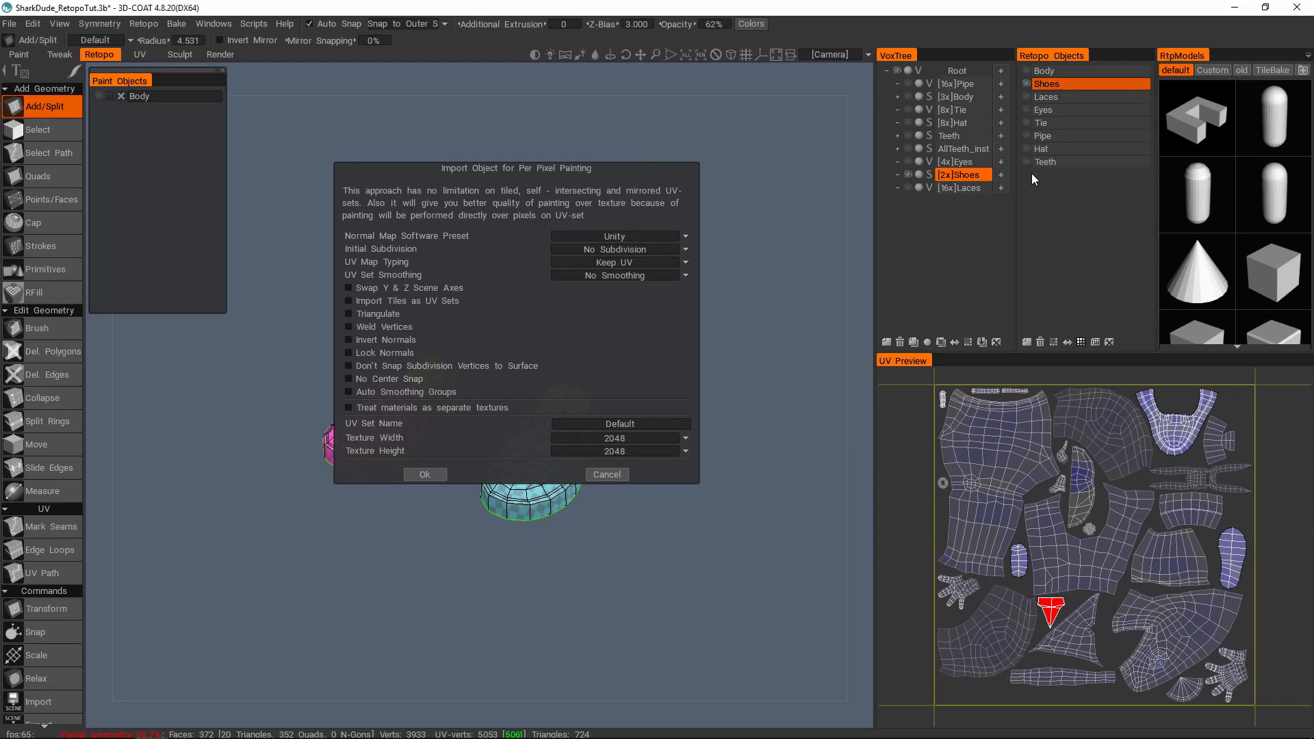
pyautogui.click(606, 474)
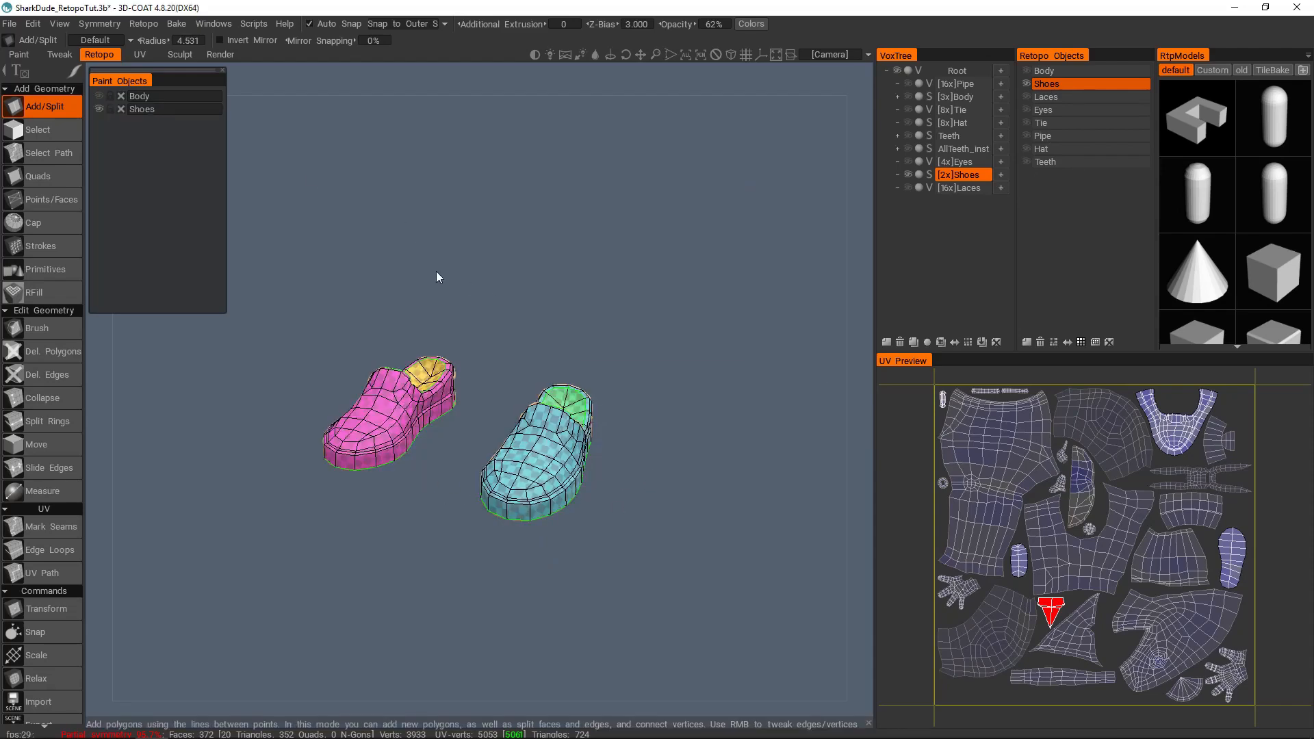
# Step: Switch to the Paint workspace, show only the baked shoes and inspect their normal map detail from several sides
pyautogui.click(19, 55)
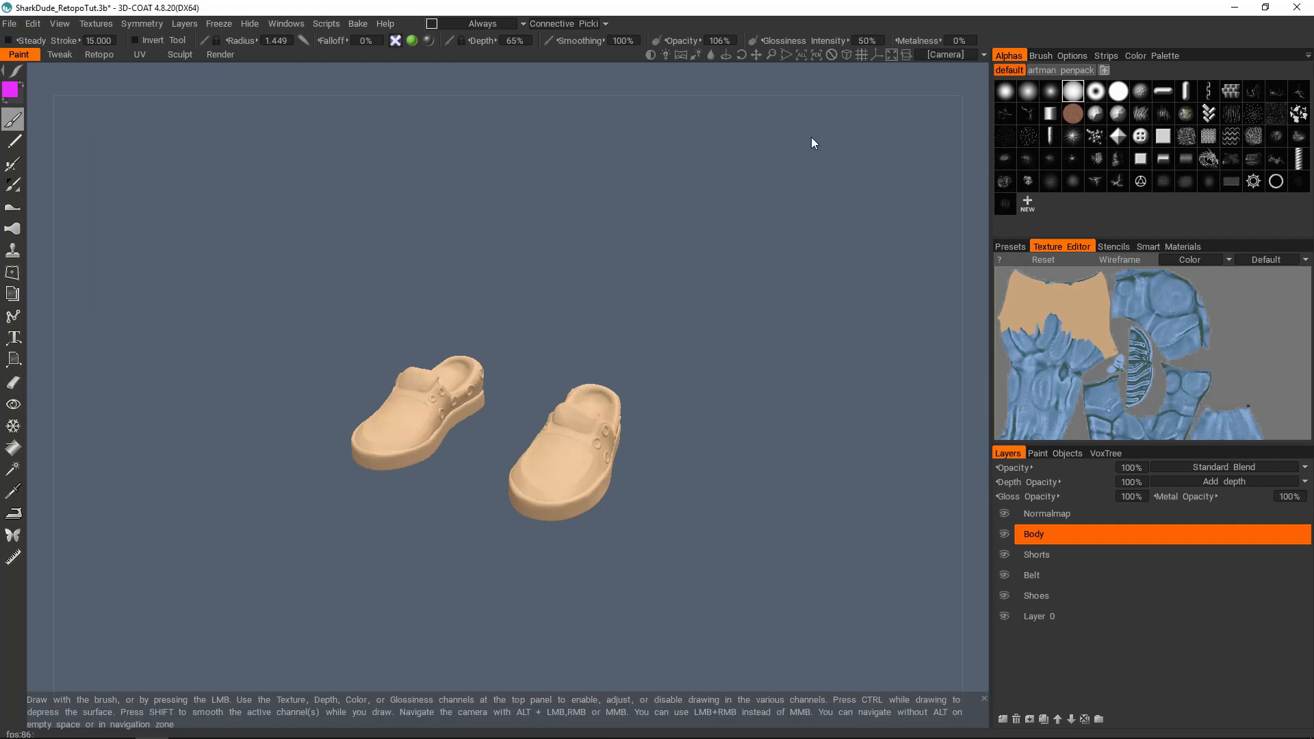
pyautogui.click(1105, 453)
pyautogui.click(1010, 453)
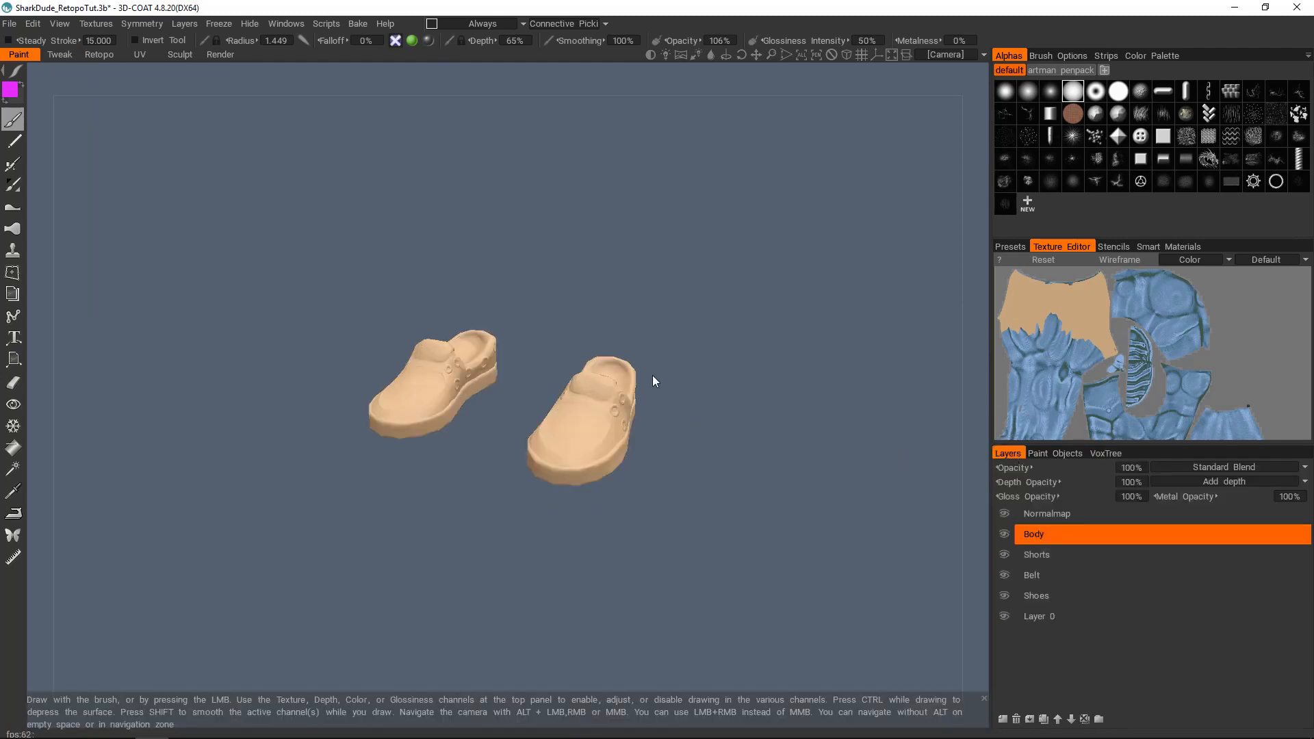
pyautogui.scroll(10, 544, 412)
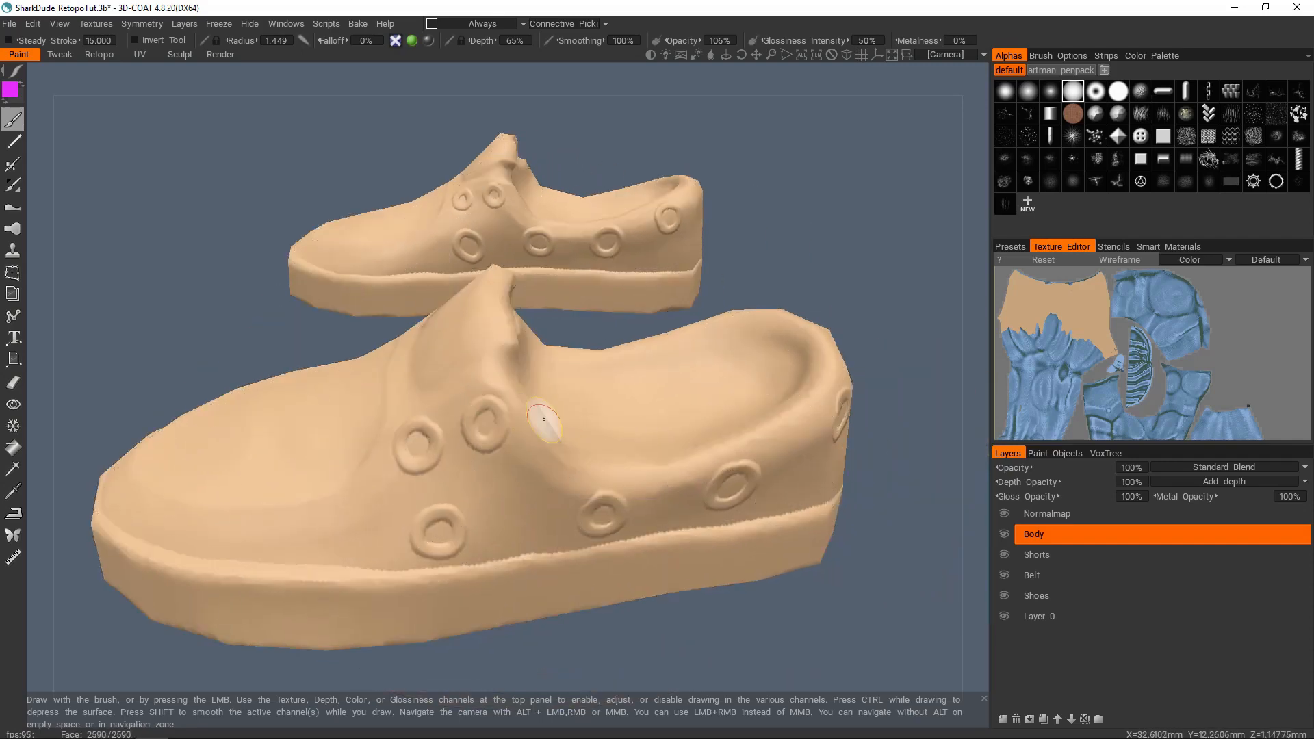
pyautogui.moveTo(567, 454)
pyautogui.mouseDown(button='middle')
pyautogui.moveTo(622, 434)
pyautogui.moveTo(553, 359)
pyautogui.moveTo(575, 322)
pyautogui.moveTo(660, 355)
pyautogui.moveTo(492, 366)
pyautogui.moveTo(511, 354)
pyautogui.moveTo(536, 493)
pyautogui.moveTo(807, 519)
pyautogui.moveTo(557, 463)
pyautogui.moveTo(568, 435)
pyautogui.moveTo(408, 455)
pyautogui.mouseUp(button='middle')
pyautogui.moveTo(721, 370)
pyautogui.mouseDown(button='middle')
pyautogui.moveTo(609, 375)
pyautogui.moveTo(595, 425)
pyautogui.moveTo(563, 420)
pyautogui.moveTo(786, 428)
pyautogui.moveTo(740, 589)
pyautogui.moveTo(463, 429)
pyautogui.moveTo(549, 410)
pyautogui.mouseUp(button='middle')
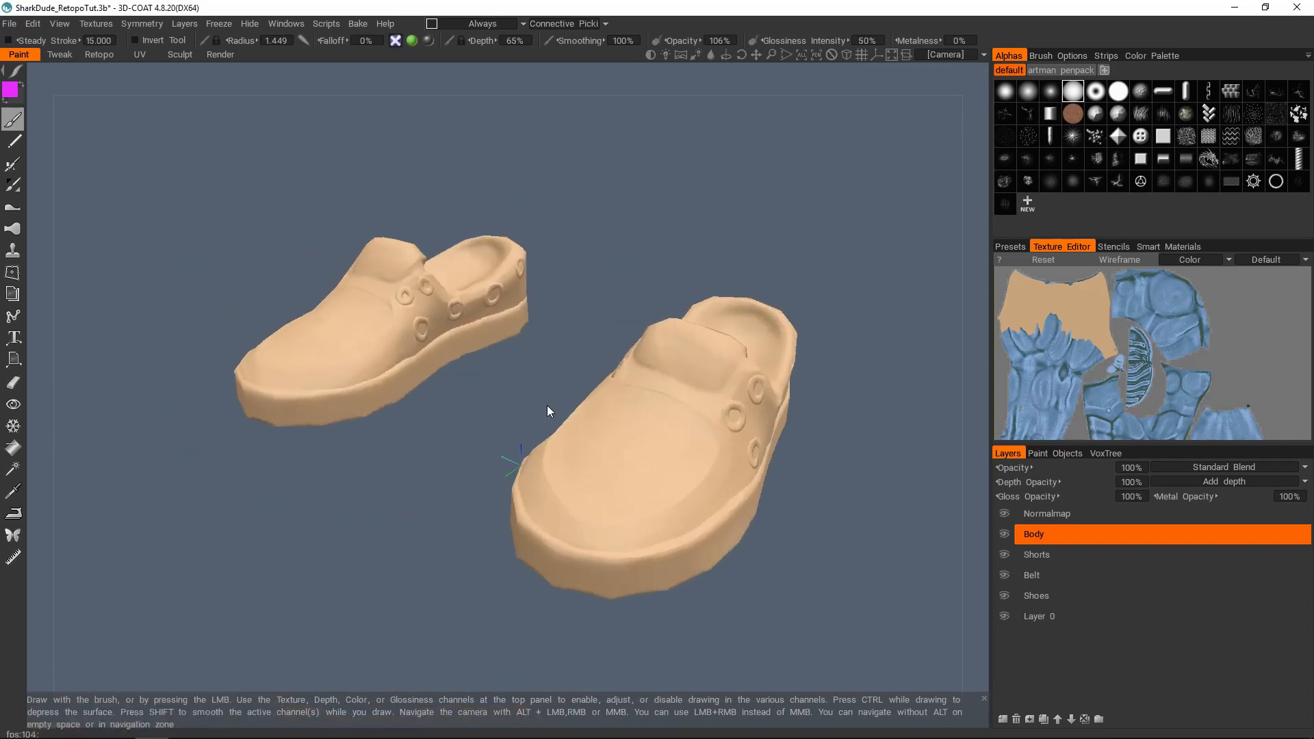
# Step: Return to the Retopo workspace and look over the shoes' low-poly mesh
pyautogui.click(99, 54)
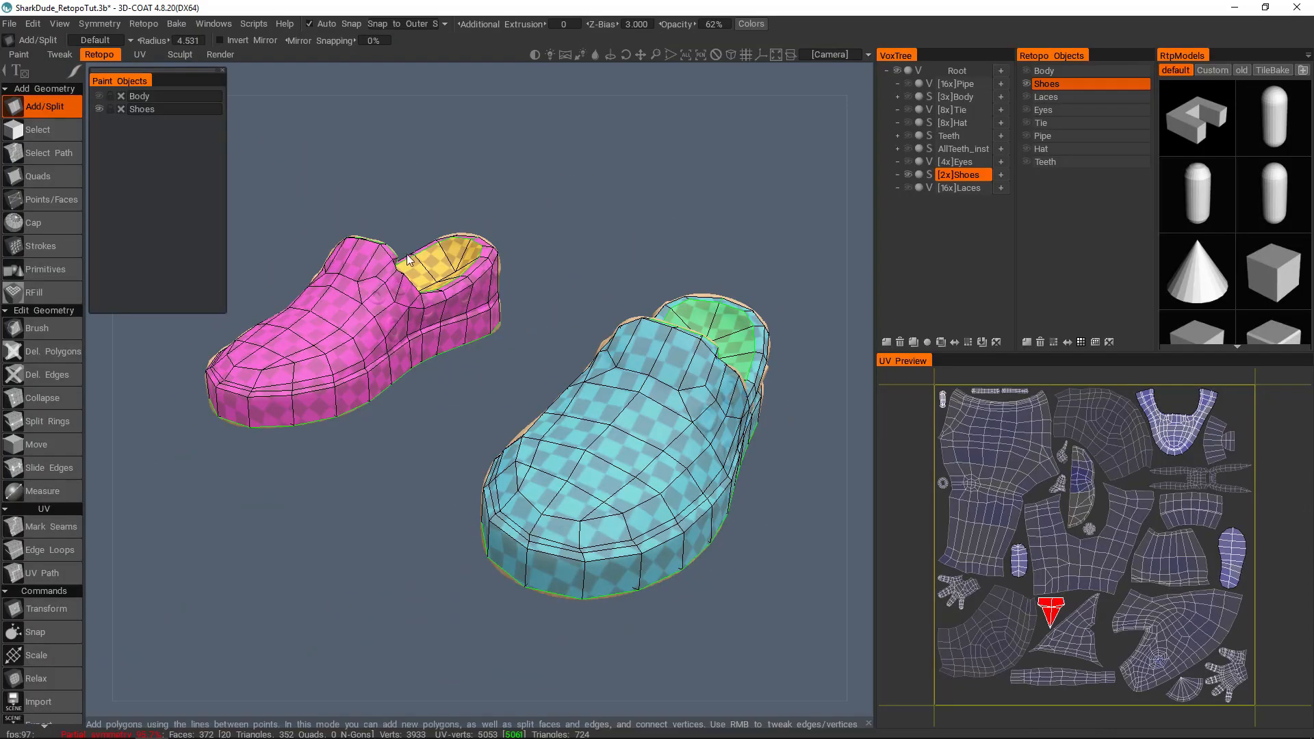
pyautogui.moveTo(572, 361); pyautogui.dragTo(636, 351, button='middle')
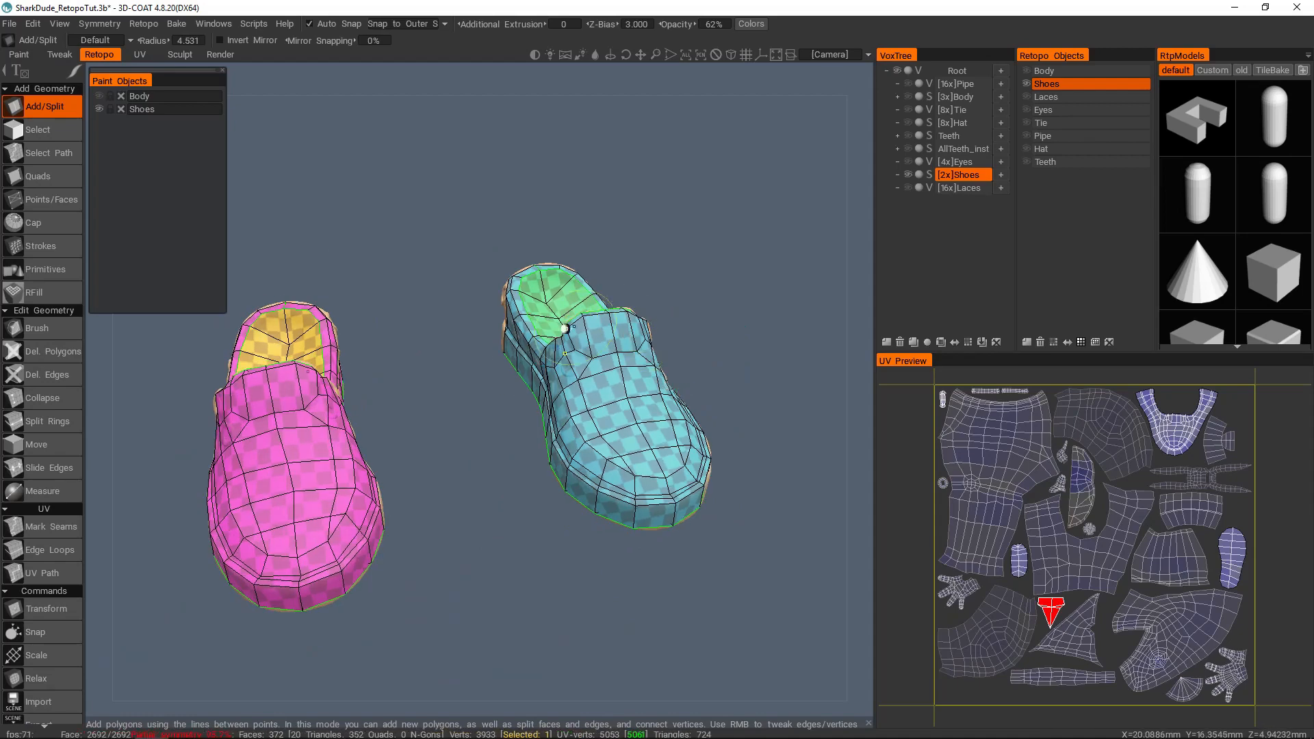
pyautogui.moveTo(735, 327); pyautogui.dragTo(545, 395, button='middle')
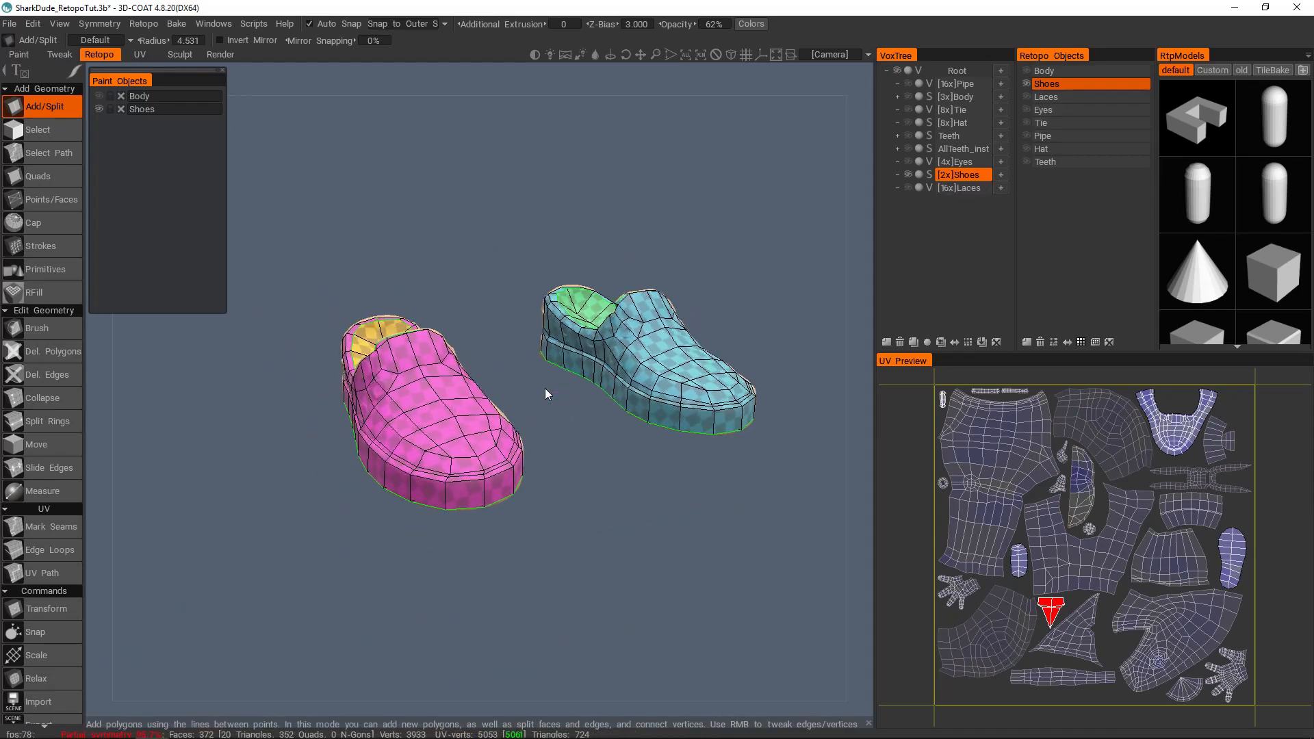
pyautogui.moveTo(627, 317); pyautogui.dragTo(612, 337, button='middle')
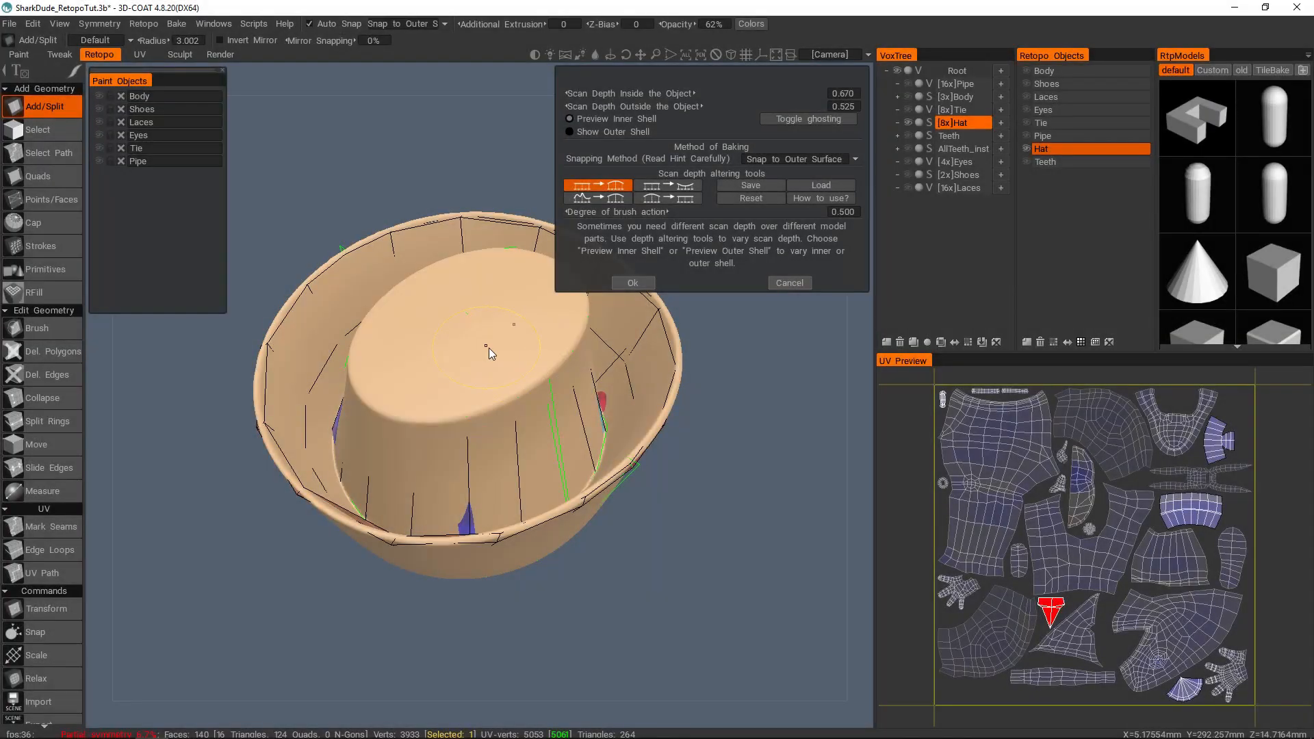
# Step: Examine the hat's inner shell preview around the crown, its base and the brim
pyautogui.keyDown('alt'); pyautogui.moveTo(489, 348); pyautogui.dragTo(506, 362, button='middle'); pyautogui.keyUp('alt')
pyautogui.keyDown('alt'); pyautogui.moveTo(507, 362); pyautogui.dragTo(508, 405); pyautogui.keyUp('alt')
pyautogui.moveTo(508, 405)
pyautogui.keyDown('alt'); pyautogui.mouseDown(button='right')
pyautogui.moveTo(491, 394)
pyautogui.moveTo(527, 404)
pyautogui.mouseUp(button='right'); pyautogui.keyUp('alt')
pyautogui.keyDown('alt'); pyautogui.moveTo(531, 384); pyautogui.dragTo(520, 338); pyautogui.keyUp('alt')
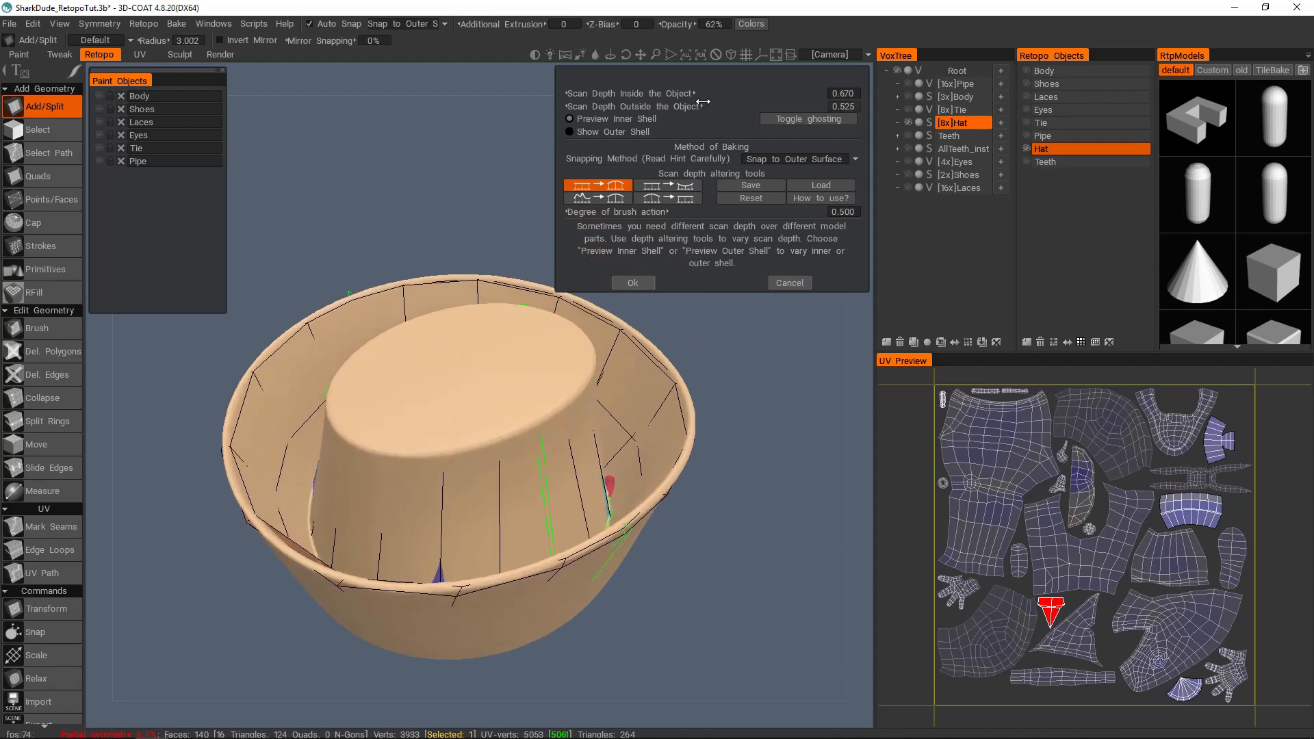
pyautogui.keyDown('alt'); pyautogui.moveTo(523, 454); pyautogui.dragTo(507, 475); pyautogui.keyUp('alt')
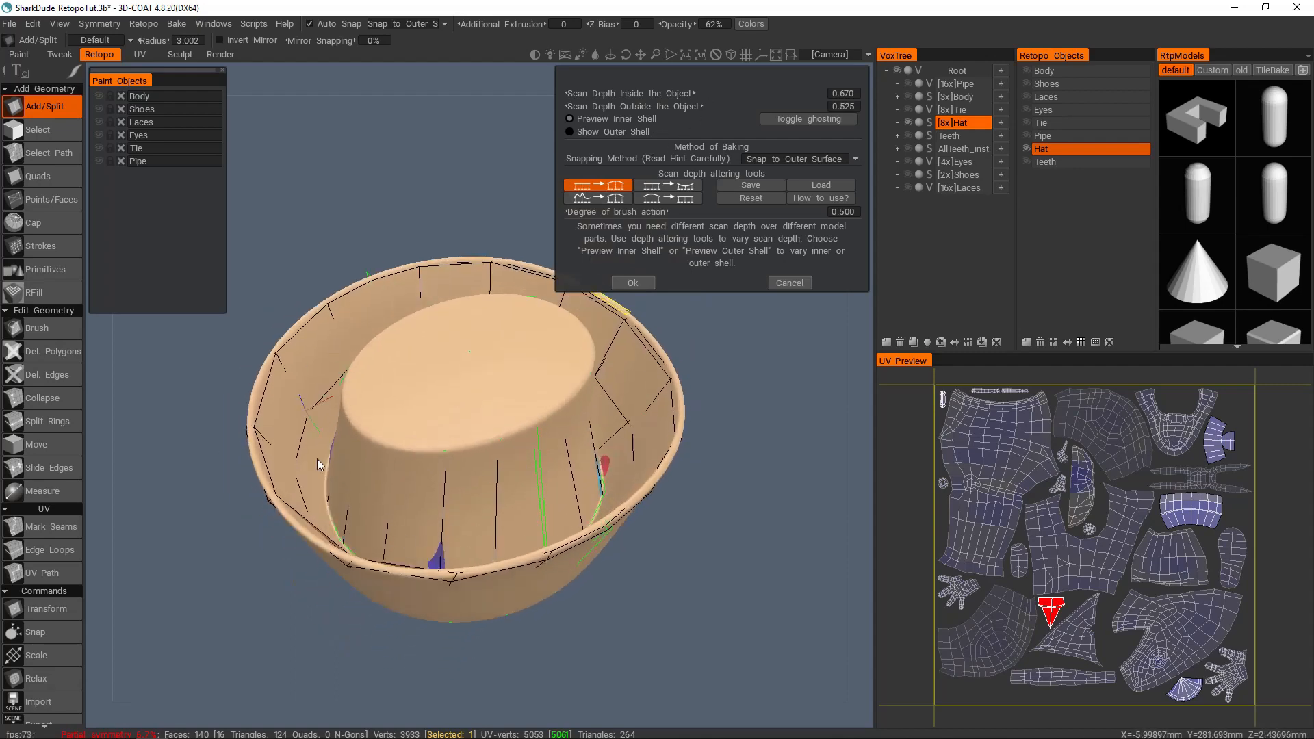
pyautogui.keyDown('alt'); pyautogui.moveTo(572, 442); pyautogui.dragTo(609, 424); pyautogui.keyUp('alt')
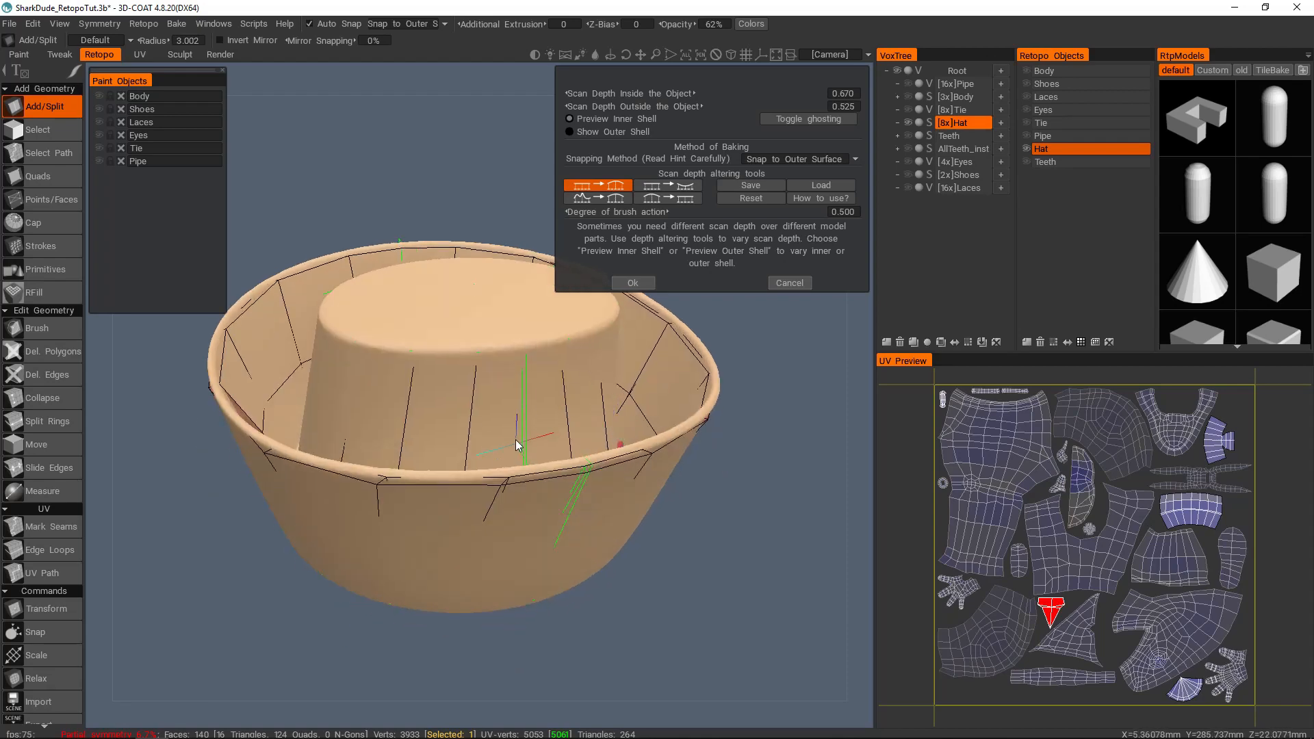
pyautogui.keyDown('alt'); pyautogui.moveTo(499, 409); pyautogui.dragTo(535, 397); pyautogui.keyUp('alt')
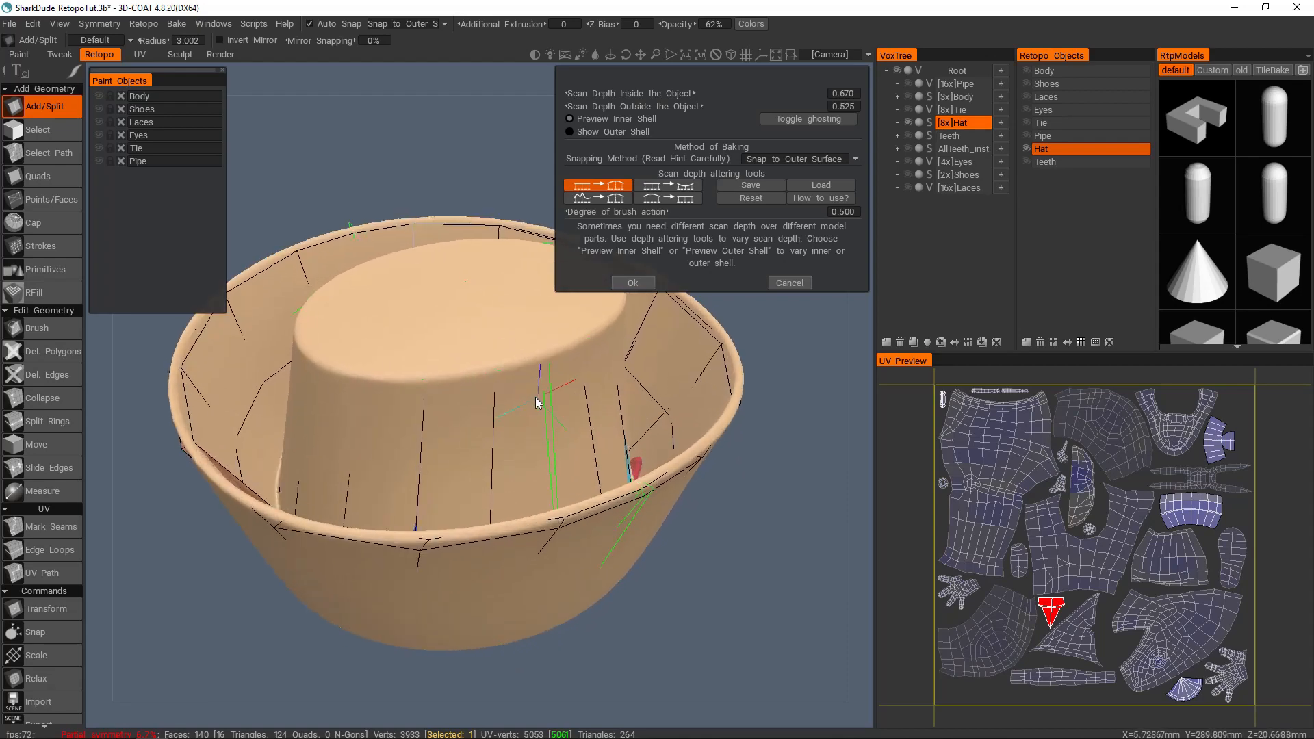
# Step: Reduce the hat's scan depths to about 0.608 inside and 0.469 outside while inspecting the inner shell
pyautogui.moveTo(682, 107); pyautogui.dragTo(668, 92)
pyautogui.keyDown('alt'); pyautogui.moveTo(625, 286); pyautogui.dragTo(626, 438); pyautogui.keyUp('alt')
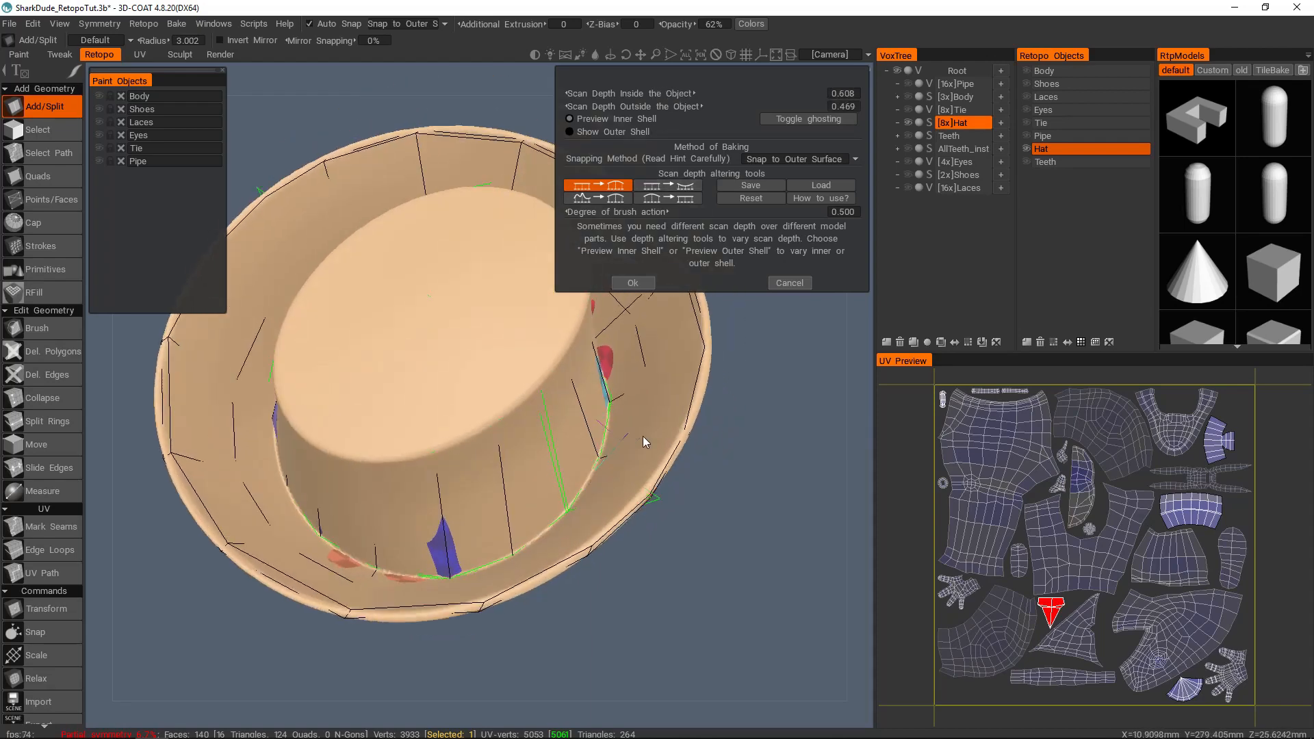
pyautogui.keyDown('alt'); pyautogui.moveTo(626, 438); pyautogui.dragTo(684, 465, button='right'); pyautogui.keyUp('alt')
pyautogui.keyDown('alt'); pyautogui.moveTo(684, 466); pyautogui.dragTo(574, 434, button='middle'); pyautogui.keyUp('alt')
# Step: Show the hat's outer shell and reduce the outside scan depth to about 0.442, checking the crown up close
pyautogui.click(631, 131)
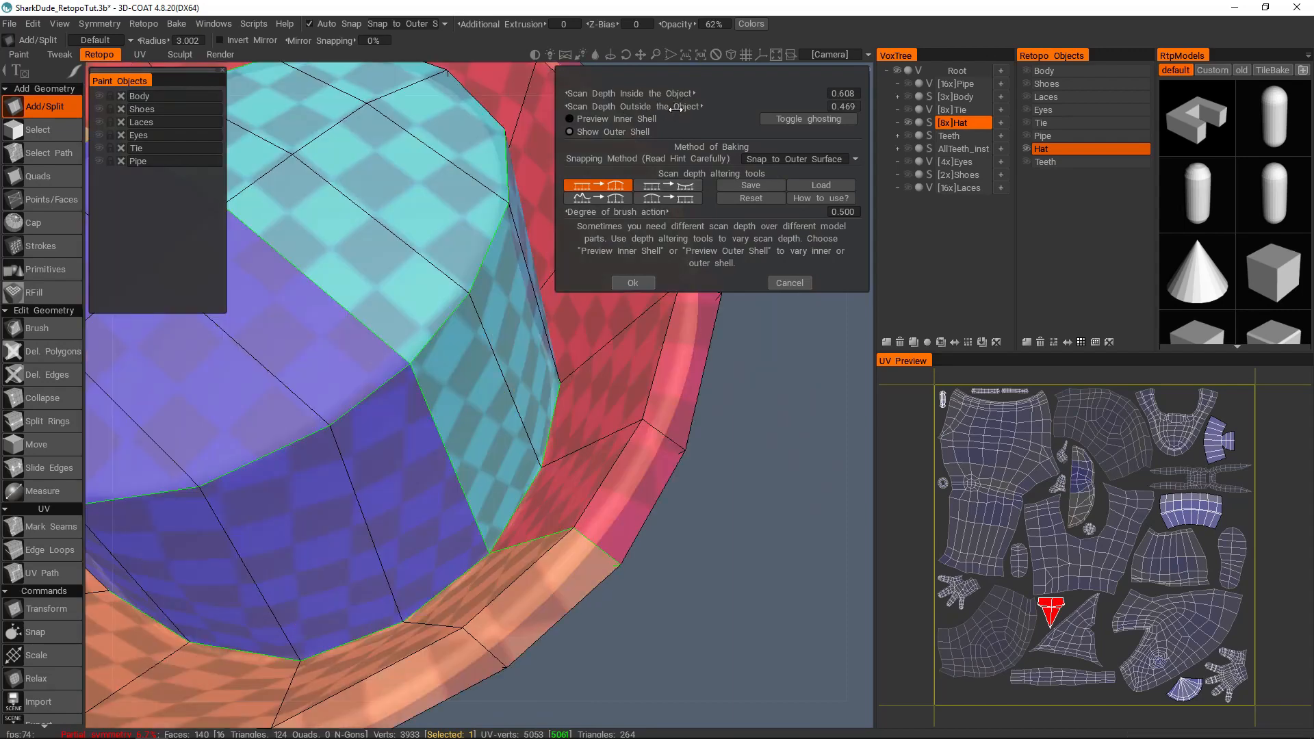
pyautogui.moveTo(676, 108); pyautogui.dragTo(672, 108)
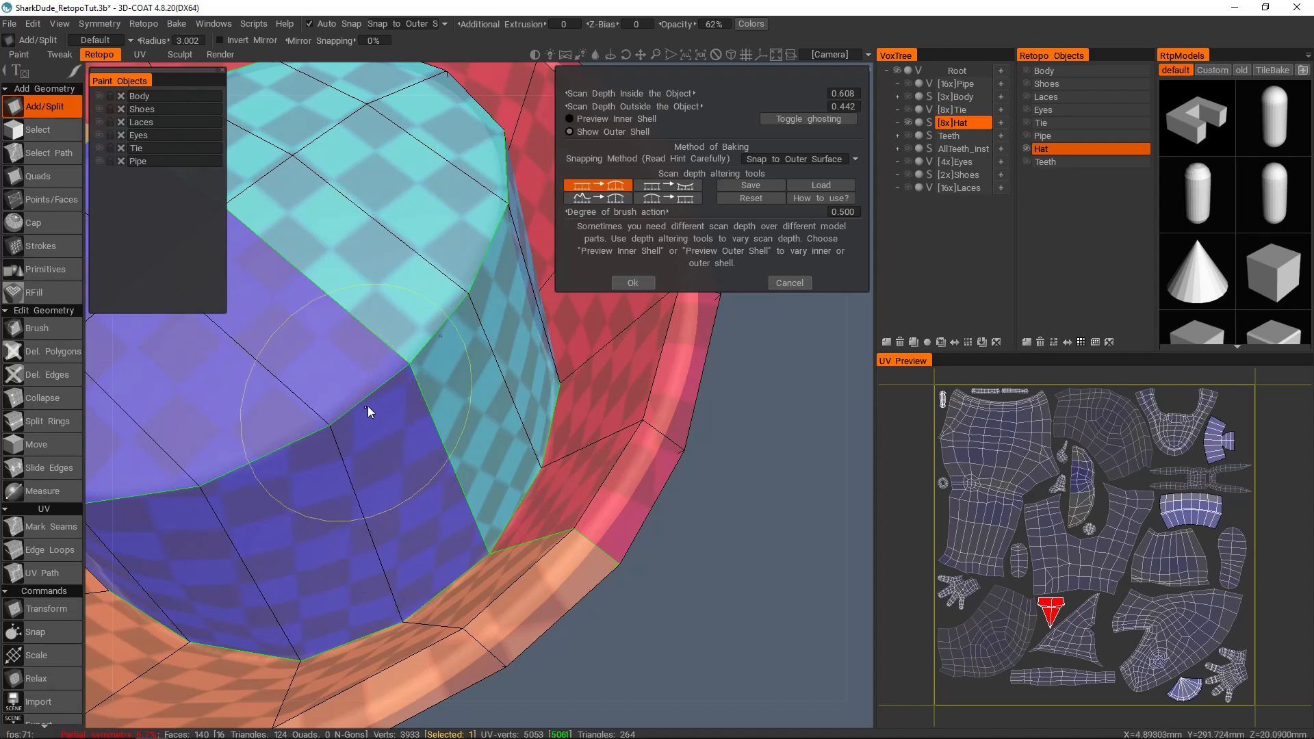
pyautogui.scroll(-5, 469, 384)
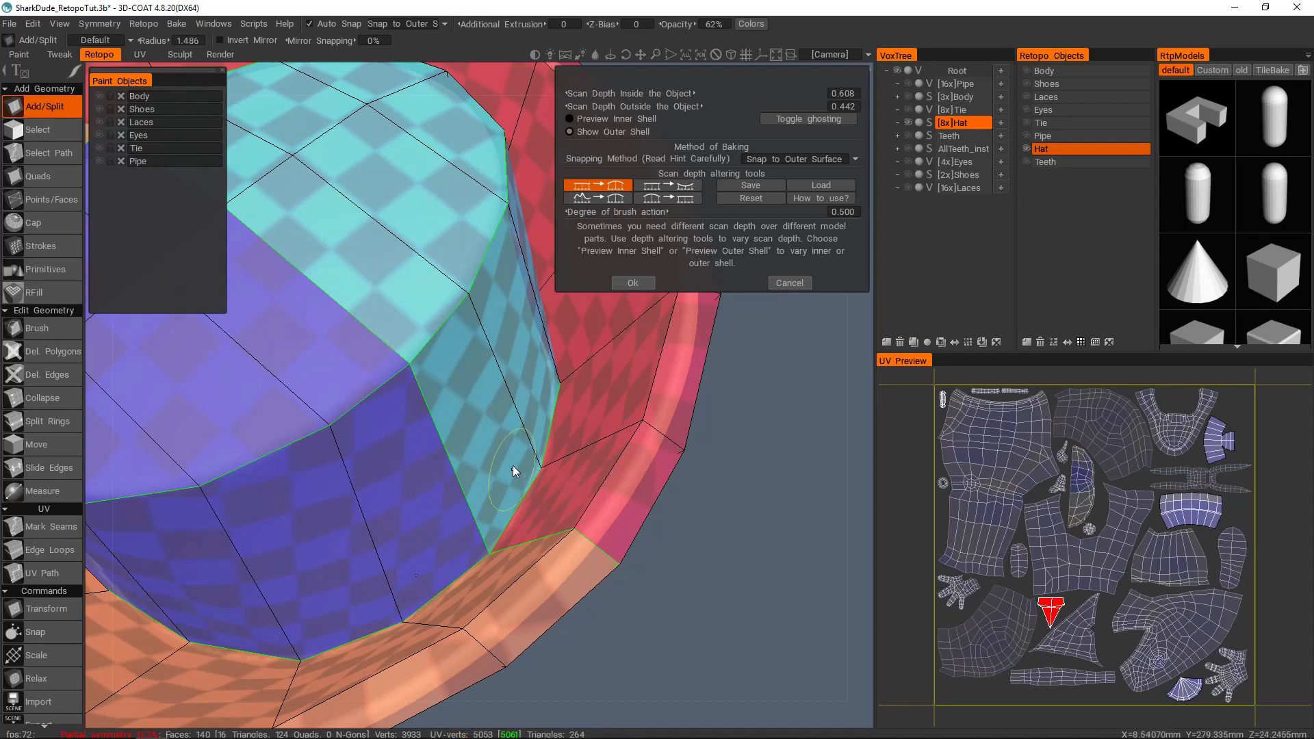
pyautogui.moveTo(516, 491); pyautogui.dragTo(536, 442, button='middle')
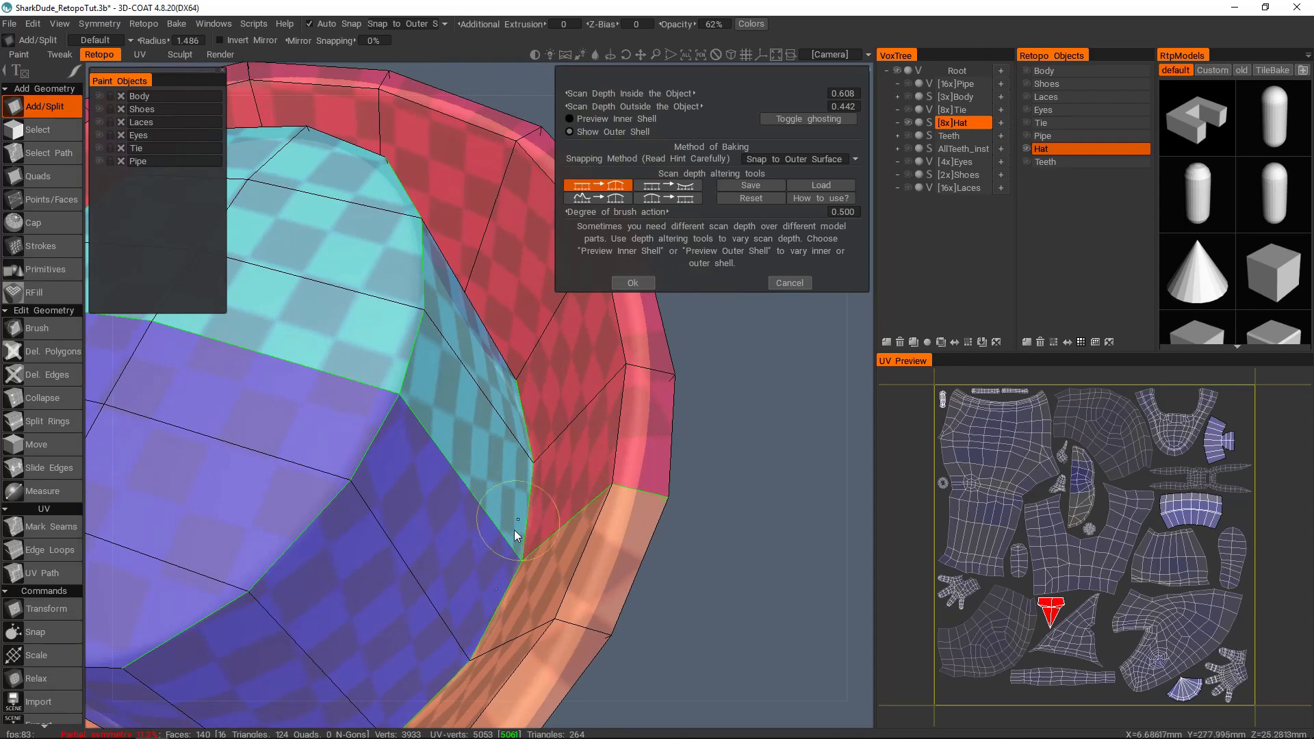
pyautogui.moveTo(543, 501)
pyautogui.mouseDown(button='middle')
pyautogui.moveTo(575, 368)
pyautogui.moveTo(472, 430)
pyautogui.mouseUp(button='middle')
# Step: Preview the hat's inner shell and raise the inside scan depth to about 0.849
pyautogui.scroll(-3, 557, 395)
pyautogui.click(606, 119)
pyautogui.moveTo(510, 306); pyautogui.dragTo(548, 356, button='middle')
pyautogui.moveTo(687, 95); pyautogui.dragTo(722, 97)
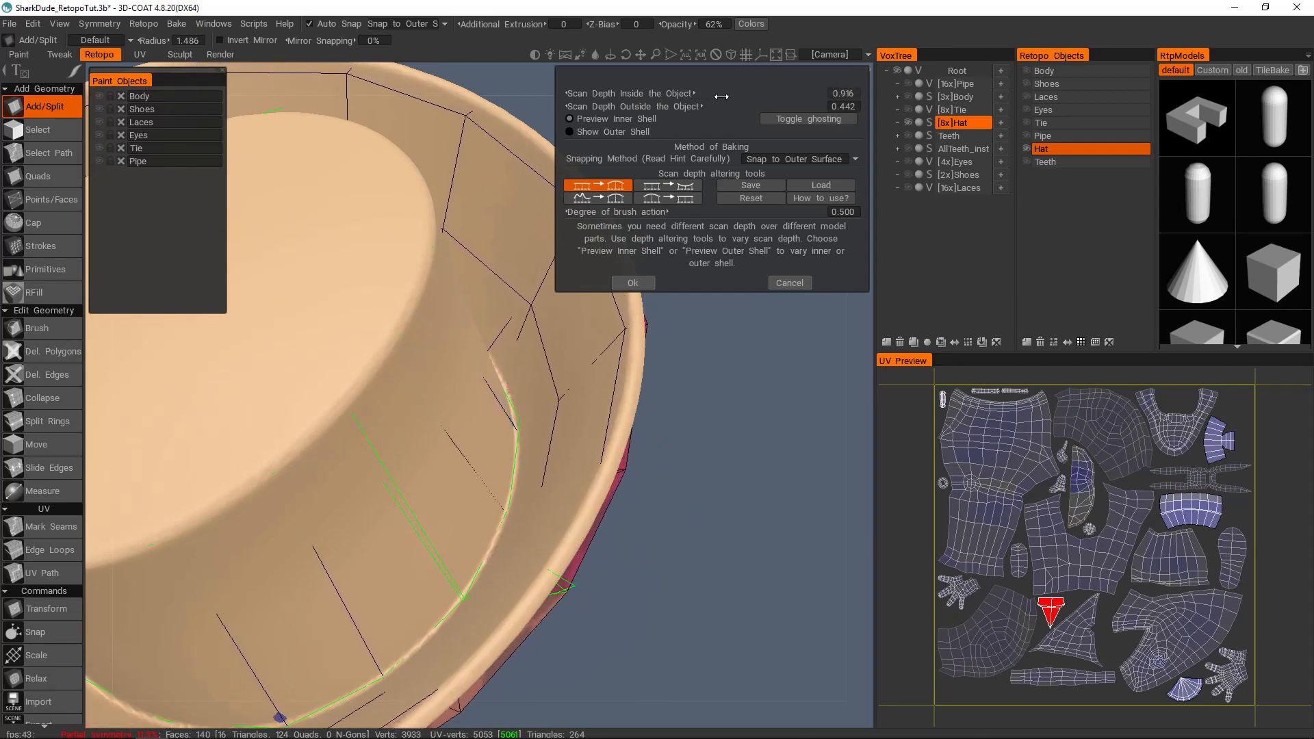
pyautogui.scroll(-3, 474, 363)
pyautogui.moveTo(474, 363)
pyautogui.mouseDown(button='middle')
pyautogui.moveTo(513, 344)
pyautogui.moveTo(477, 338)
pyautogui.mouseUp(button='middle')
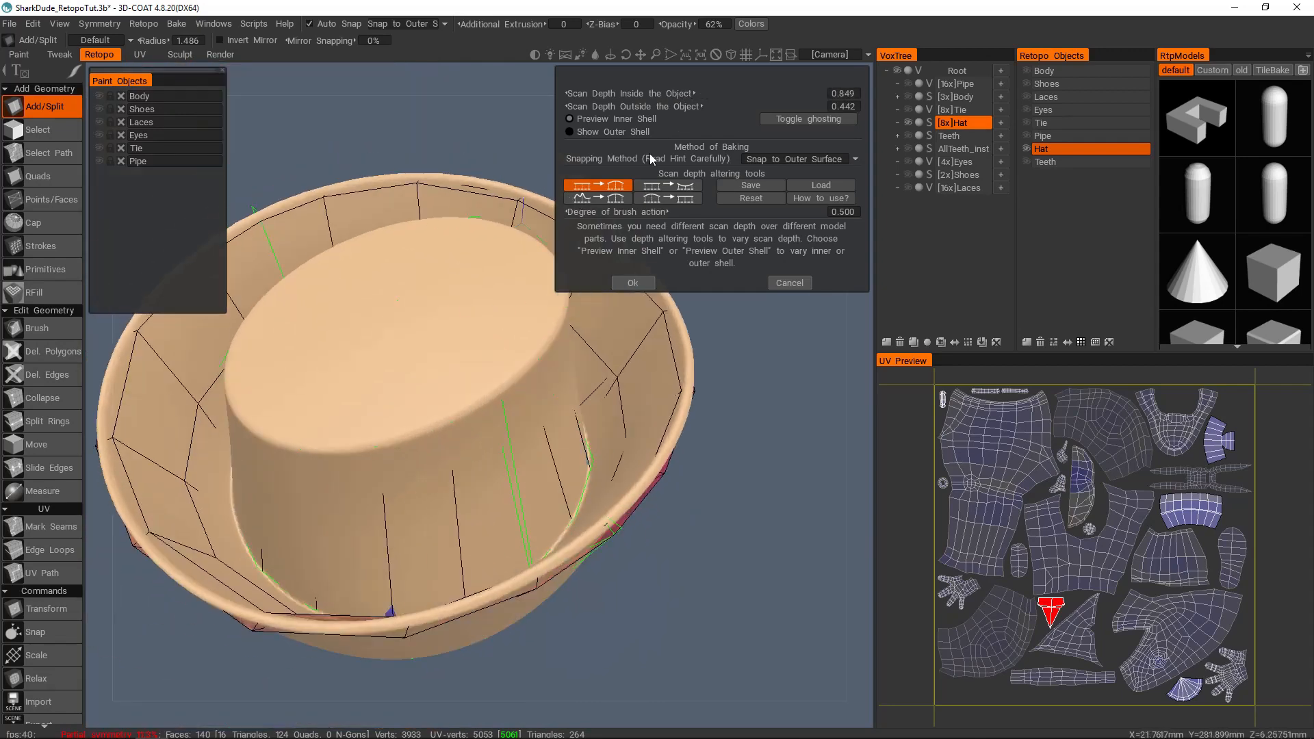
# Step: Reduce the hat's inside scan depth to about 0.642 while checking the base of the crown and the brim
pyautogui.moveTo(678, 94); pyautogui.dragTo(674, 93)
pyautogui.moveTo(494, 385); pyautogui.dragTo(413, 509, button='middle')
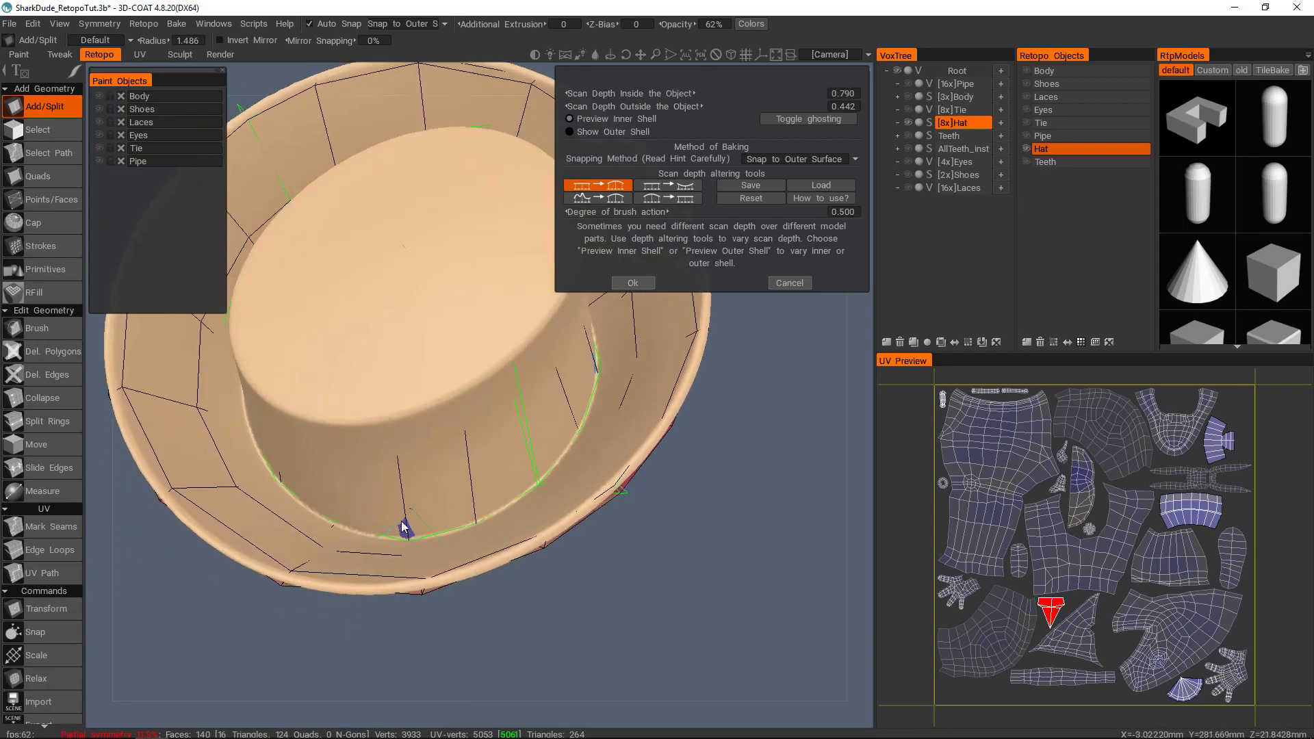
pyautogui.moveTo(517, 443); pyautogui.dragTo(524, 453, button='middle')
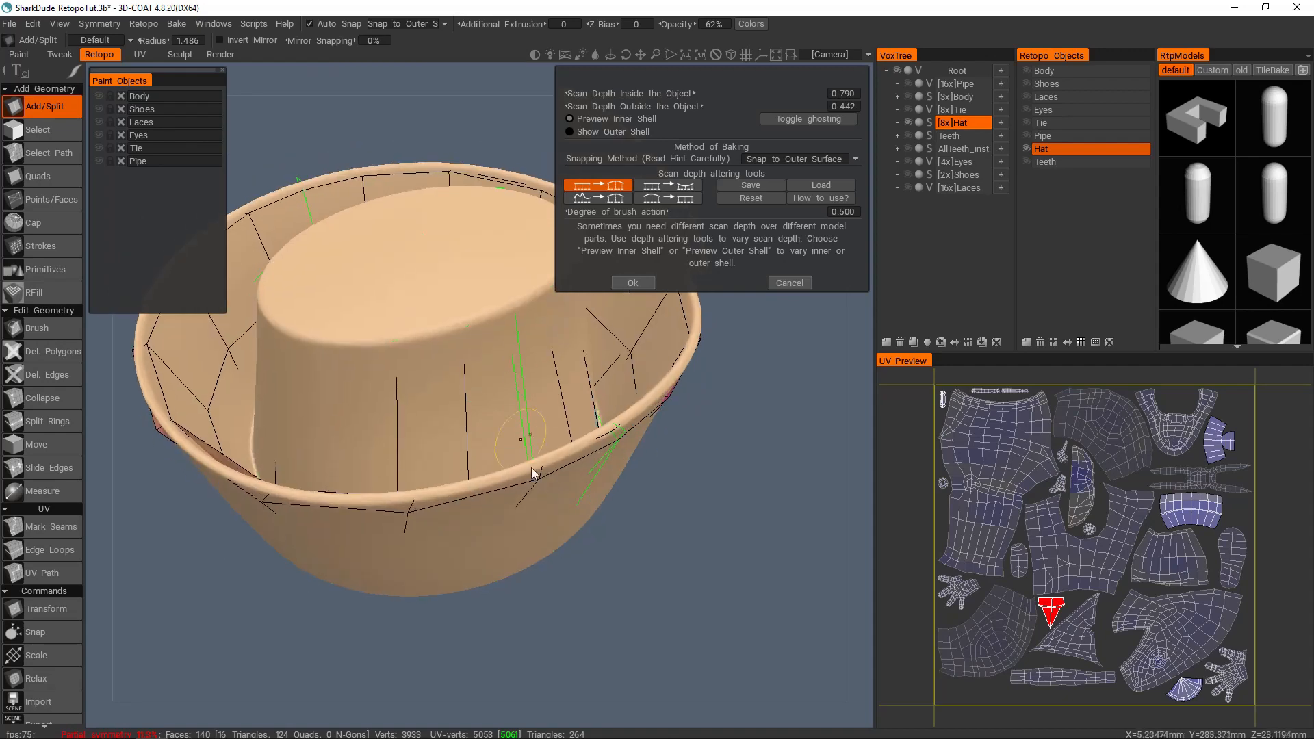
pyautogui.moveTo(508, 367); pyautogui.dragTo(510, 427, button='middle')
pyautogui.moveTo(642, 93); pyautogui.dragTo(634, 92)
# Step: Inspect the hat's outer shell, return to the inner shell preview and set the inside scan depth to about 0.705
pyautogui.click(606, 132)
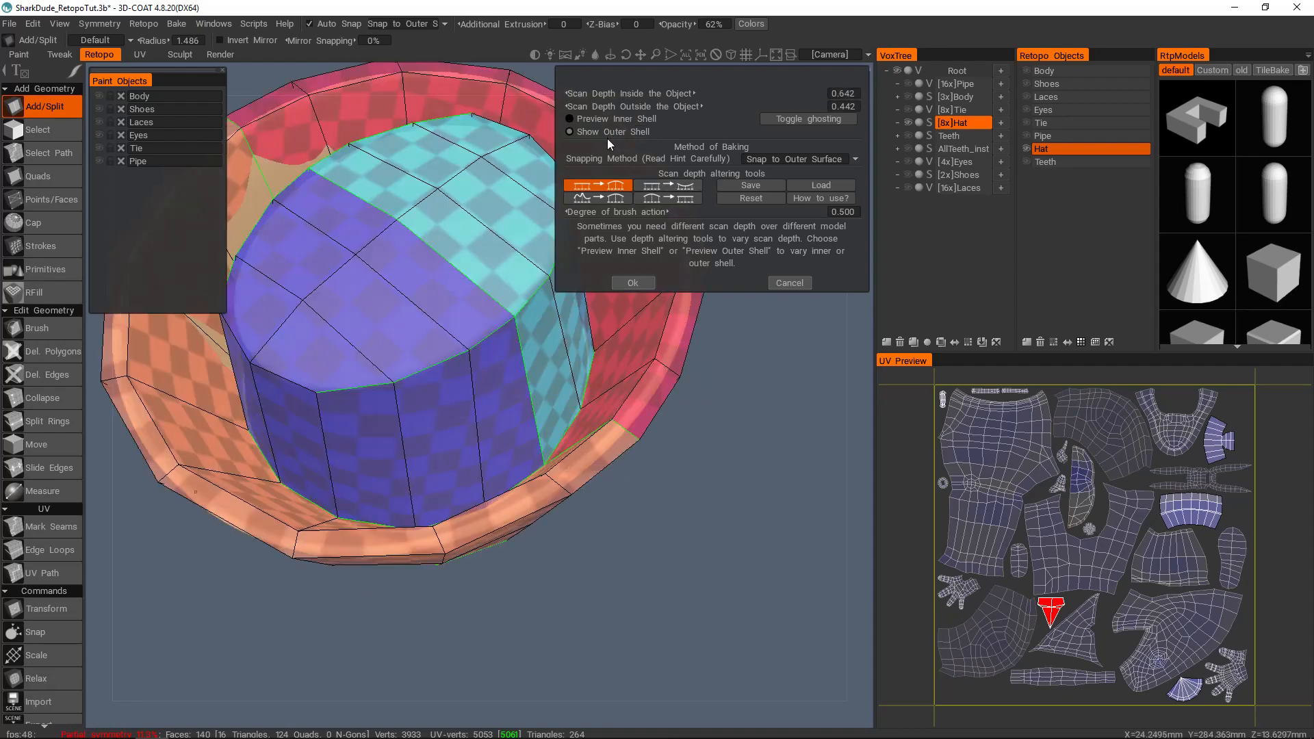
pyautogui.moveTo(556, 220); pyautogui.dragTo(500, 345, button='middle')
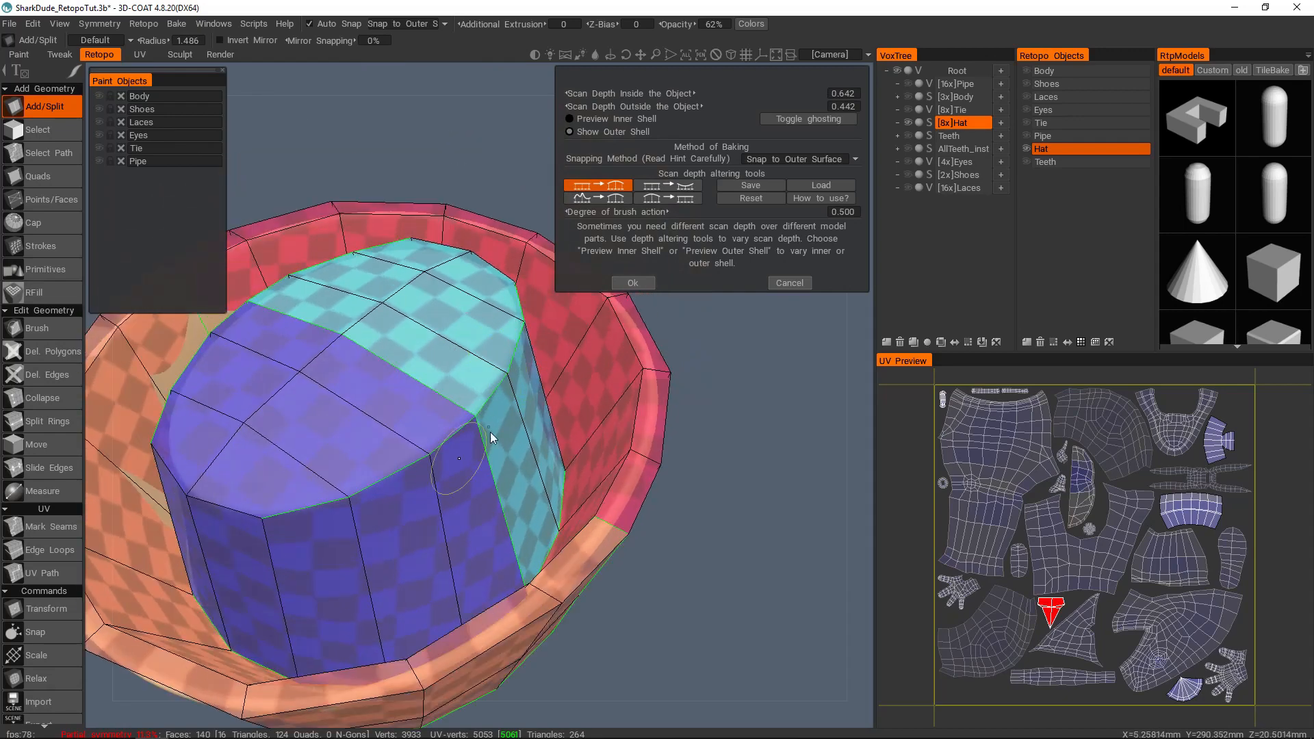
pyautogui.moveTo(501, 397); pyautogui.dragTo(502, 338, button='middle')
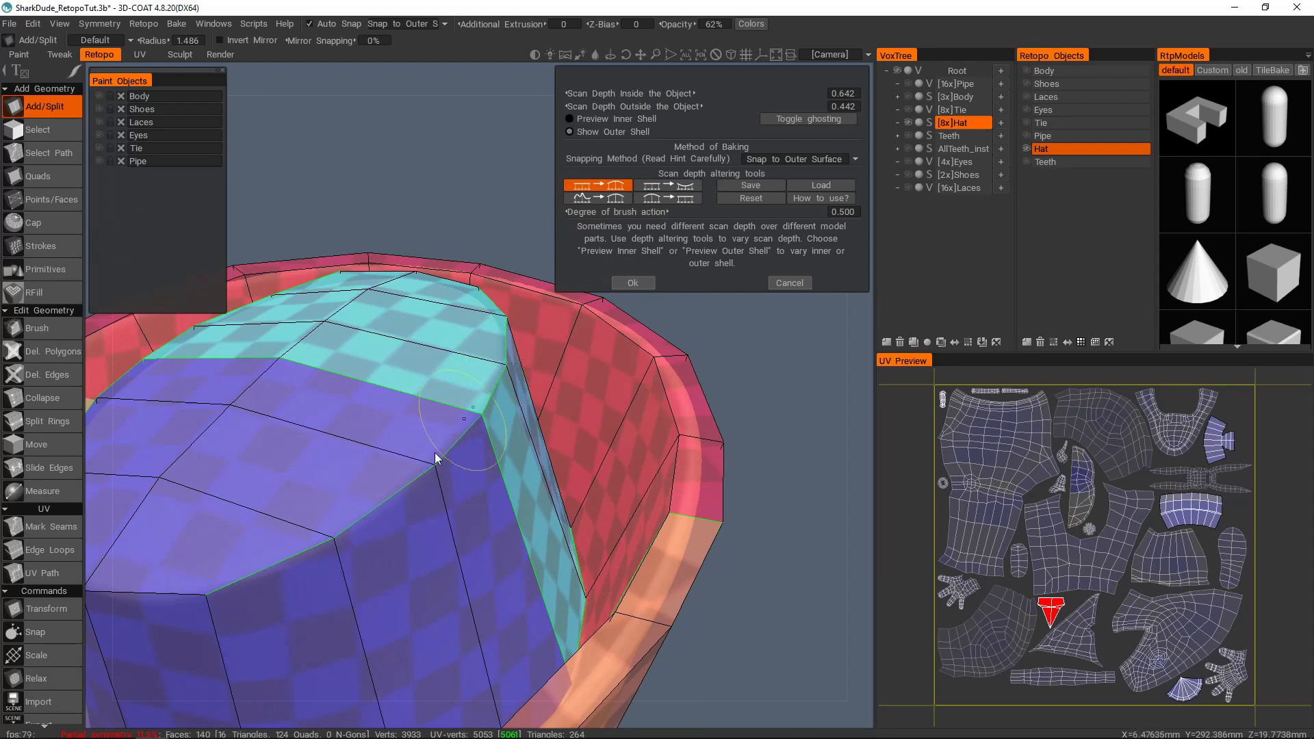
pyautogui.moveTo(508, 381)
pyautogui.mouseDown(button='middle')
pyautogui.moveTo(525, 478)
pyautogui.moveTo(547, 425)
pyautogui.moveTo(466, 319)
pyautogui.moveTo(474, 335)
pyautogui.moveTo(454, 363)
pyautogui.moveTo(499, 408)
pyautogui.moveTo(514, 402)
pyautogui.moveTo(512, 370)
pyautogui.moveTo(527, 451)
pyautogui.moveTo(490, 390)
pyautogui.moveTo(513, 395)
pyautogui.mouseUp(button='middle')
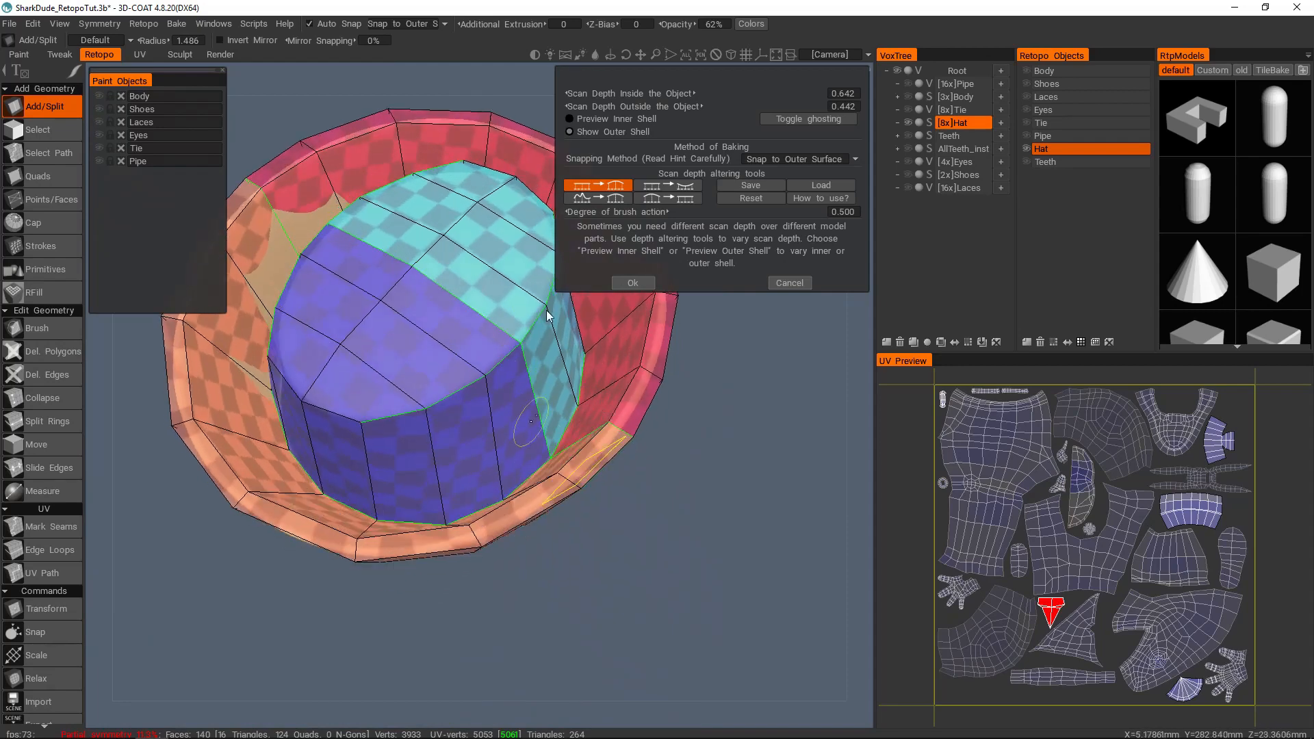
pyautogui.moveTo(534, 278); pyautogui.dragTo(510, 304, button='middle')
pyautogui.click(602, 120)
pyautogui.moveTo(597, 166); pyautogui.dragTo(633, 159, button='middle')
pyautogui.moveTo(657, 94); pyautogui.dragTo(666, 95)
# Step: Correct the inner shell with the depth brush where faces poke through on one side of the crown's base
pyautogui.moveTo(454, 321); pyautogui.dragTo(456, 290, button='middle')
pyautogui.moveTo(511, 350); pyautogui.dragTo(426, 387, button='middle')
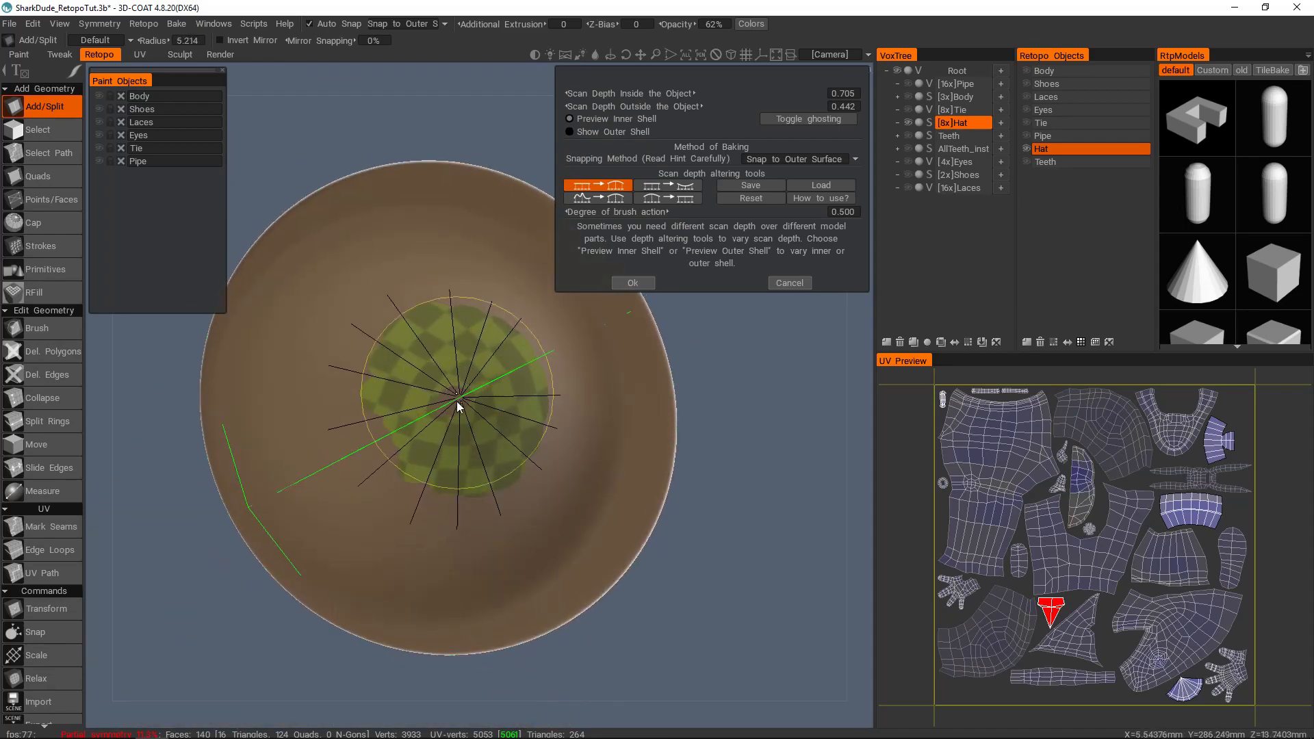
pyautogui.press('Escape')
pyautogui.moveTo(506, 388); pyautogui.dragTo(496, 373)
pyautogui.moveTo(511, 339)
pyautogui.mouseDown(button='middle')
pyautogui.moveTo(491, 553)
pyautogui.moveTo(758, 470)
pyautogui.moveTo(654, 493)
pyautogui.moveTo(629, 516)
pyautogui.moveTo(455, 529)
pyautogui.moveTo(527, 460)
pyautogui.moveTo(422, 405)
pyautogui.mouseUp(button='middle')
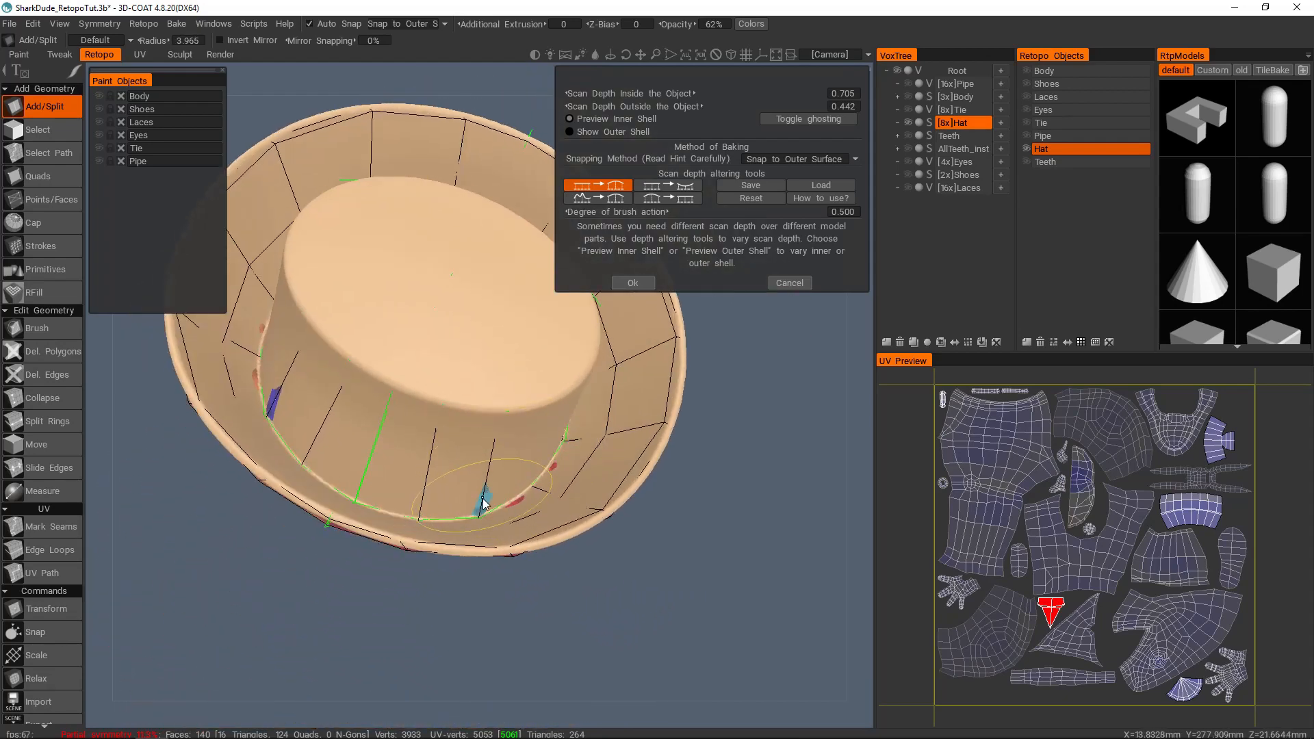
pyautogui.click(483, 499)
pyautogui.click(484, 499)
pyautogui.click(546, 460)
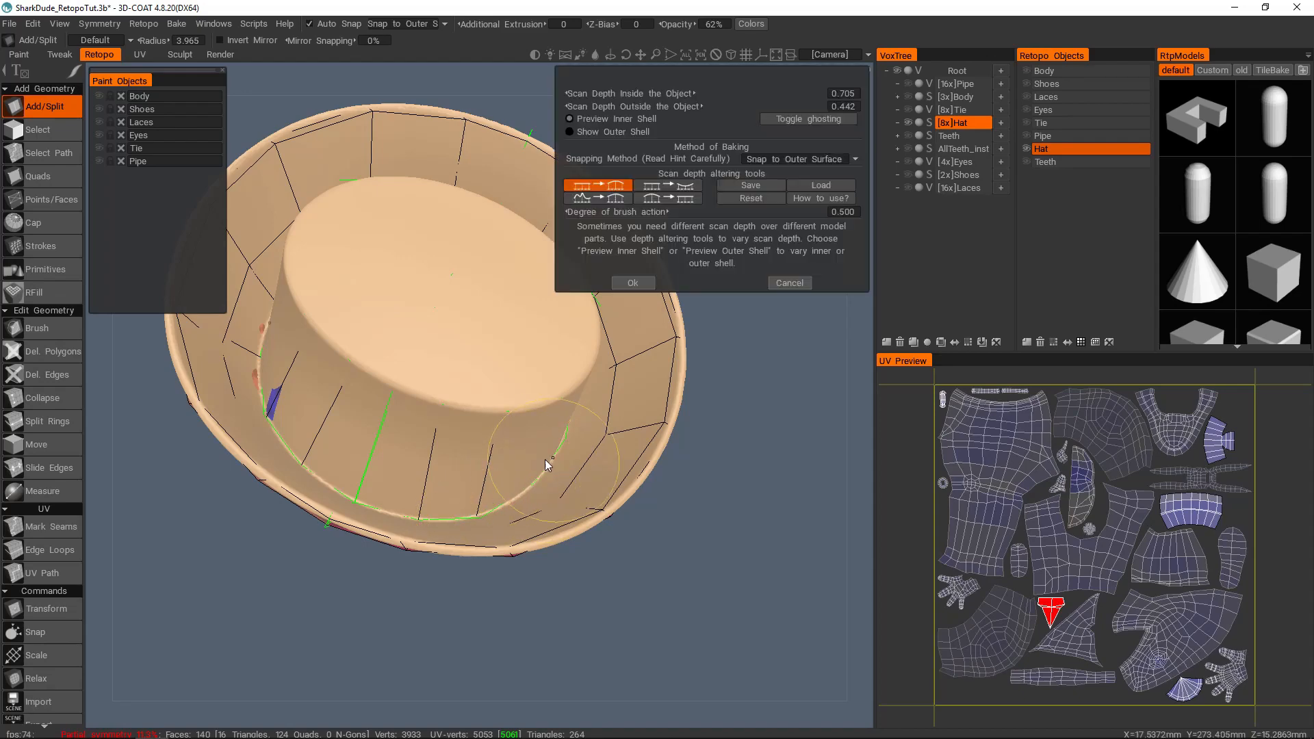
# Step: Brush the remaining protruding spots around the crown's base and recheck the inner shell from all sides
pyautogui.click(281, 406)
pyautogui.moveTo(278, 388)
pyautogui.mouseDown(button='middle')
pyautogui.moveTo(486, 419)
pyautogui.moveTo(503, 416)
pyautogui.moveTo(498, 383)
pyautogui.mouseUp(button='middle')
pyautogui.click(498, 371)
pyautogui.click(350, 271)
pyautogui.click(354, 278)
pyautogui.moveTo(388, 320); pyautogui.dragTo(606, 263, button='middle')
pyautogui.moveTo(432, 414); pyautogui.dragTo(499, 449, button='middle')
pyautogui.scroll(5, 587, 462)
pyautogui.scroll(-4, 494, 397)
pyautogui.moveTo(494, 397); pyautogui.dragTo(452, 426, button='middle')
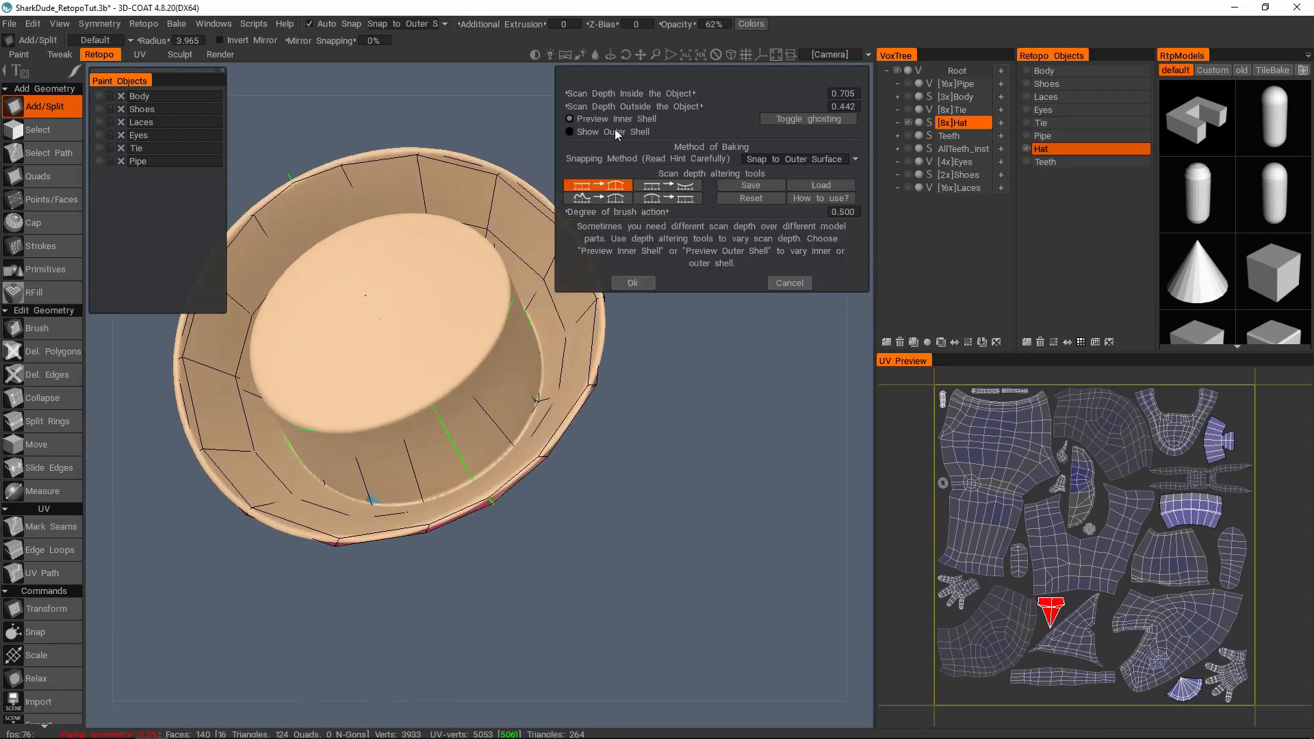
# Step: Show the hat's outer shell, set the outside scan depth to about 0.482 and check the brim's outer wall
pyautogui.click(614, 130)
pyautogui.moveTo(729, 106); pyautogui.dragTo(730, 106)
pyautogui.moveTo(551, 417)
pyautogui.mouseDown(button='middle')
pyautogui.moveTo(553, 446)
pyautogui.moveTo(454, 417)
pyautogui.moveTo(541, 427)
pyautogui.moveTo(436, 482)
pyautogui.moveTo(506, 449)
pyautogui.moveTo(514, 404)
pyautogui.moveTo(519, 445)
pyautogui.moveTo(459, 404)
pyautogui.mouseUp(button='middle')
pyautogui.moveTo(516, 445); pyautogui.dragTo(497, 440, button='right')
pyautogui.moveTo(474, 404); pyautogui.dragTo(532, 471)
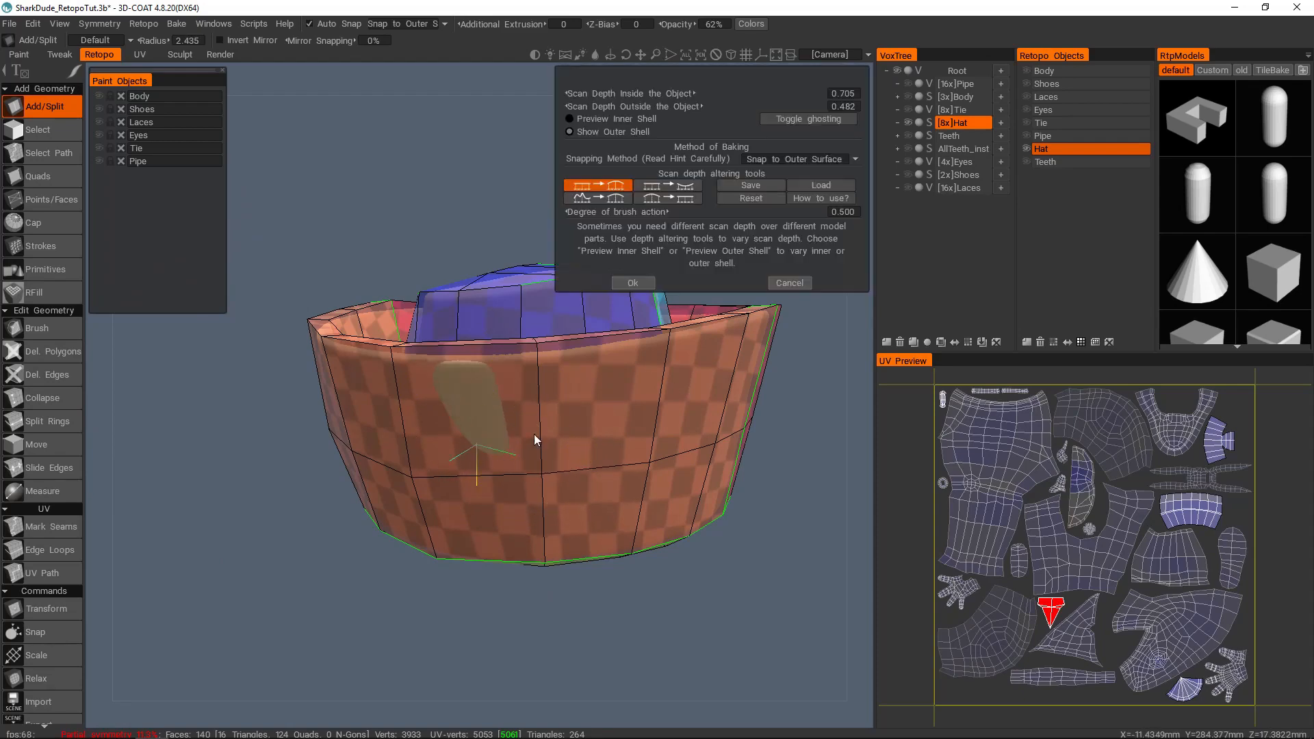
# Step: Examine the outer shell around the exposed spot on the outer wall of the hat's brim
pyautogui.moveTo(533, 434); pyautogui.dragTo(478, 403, button='middle')
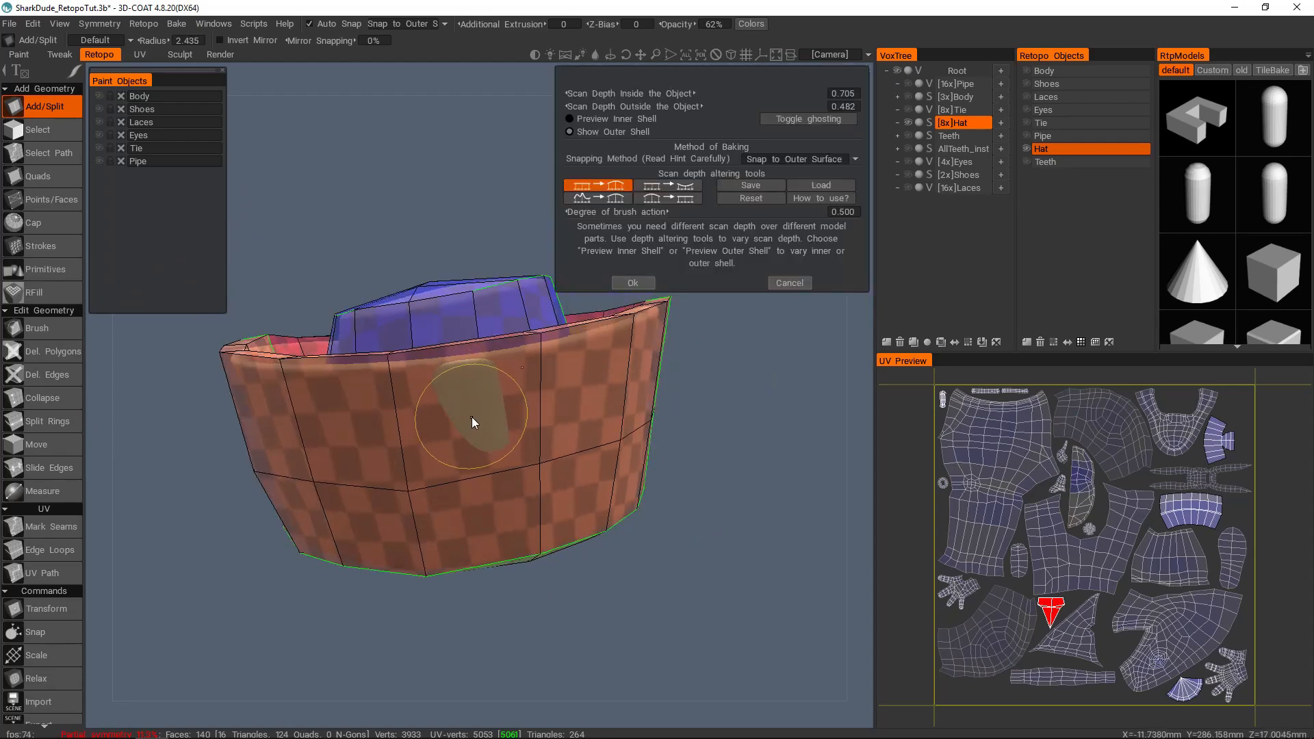
pyautogui.moveTo(475, 413); pyautogui.dragTo(475, 416)
pyautogui.keyDown('alt'); pyautogui.moveTo(477, 406); pyautogui.dragTo(475, 412); pyautogui.keyUp('alt')
pyautogui.press('Escape')
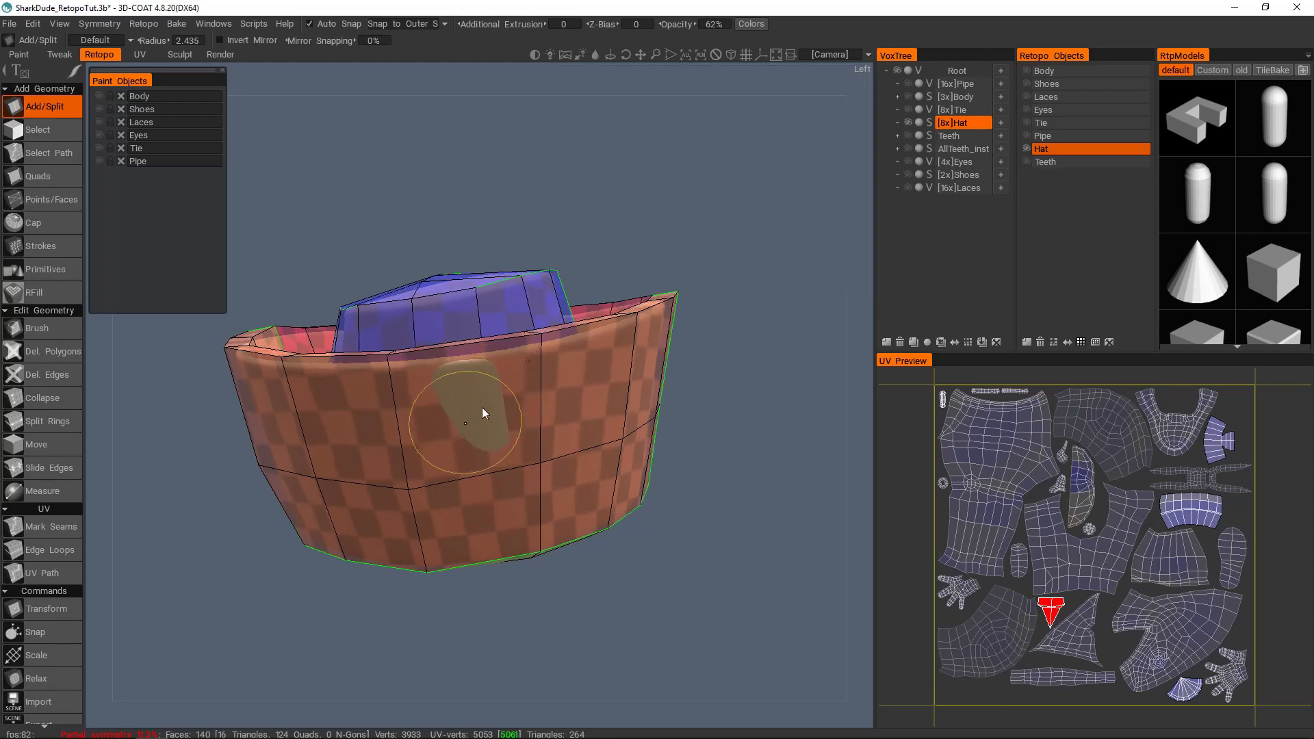
pyautogui.moveTo(467, 417)
pyautogui.mouseDown()
pyautogui.moveTo(487, 404)
pyautogui.moveTo(461, 392)
pyautogui.moveTo(485, 453)
pyautogui.mouseUp()
pyautogui.moveTo(492, 397)
pyautogui.mouseDown(button='right')
pyautogui.moveTo(454, 401)
pyautogui.moveTo(465, 400)
pyautogui.mouseUp(button='right')
pyautogui.moveTo(465, 399)
pyautogui.keyDown('alt'); pyautogui.mouseDown()
pyautogui.moveTo(397, 386)
pyautogui.moveTo(417, 380)
pyautogui.moveTo(460, 409)
pyautogui.moveTo(401, 389)
pyautogui.mouseUp(); pyautogui.keyUp('alt')
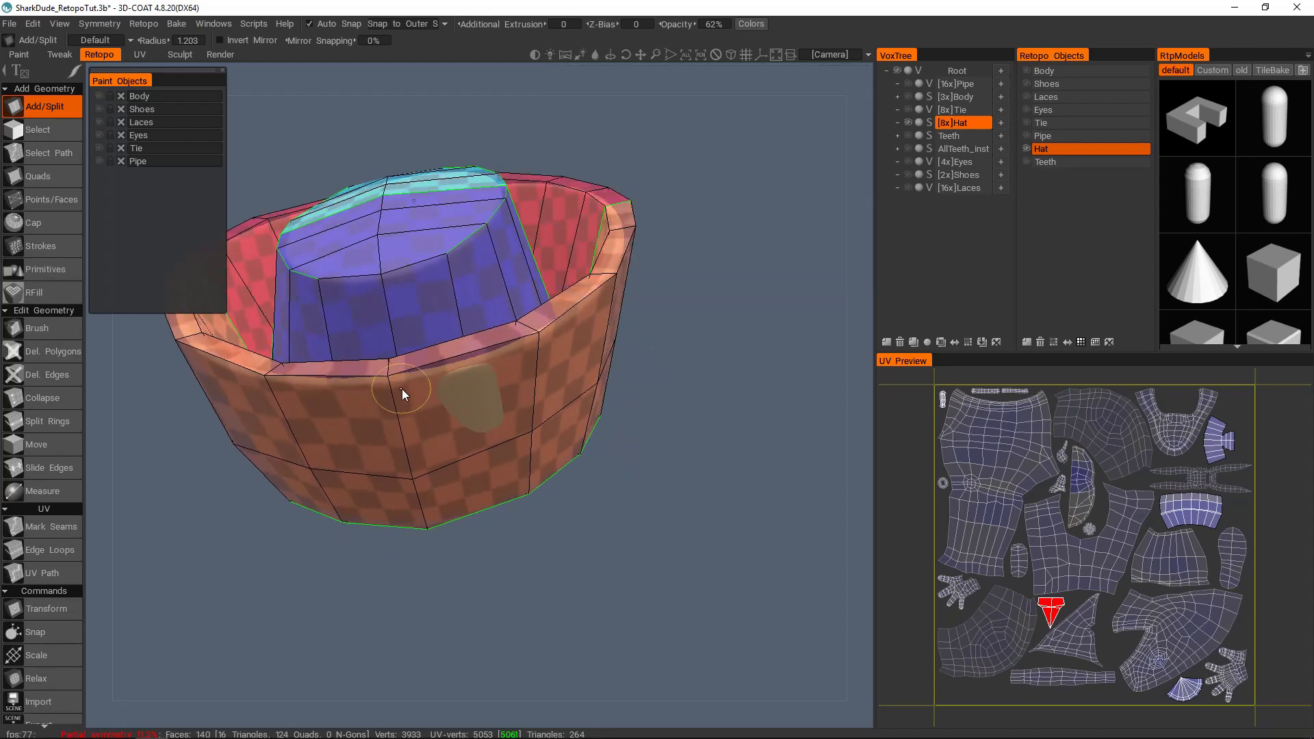
# Step: Brush the outer shell's scan depth over the exposed spot and along the edges of the hat brim's outer wall, enlarging the brush
pyautogui.click(533, 433)
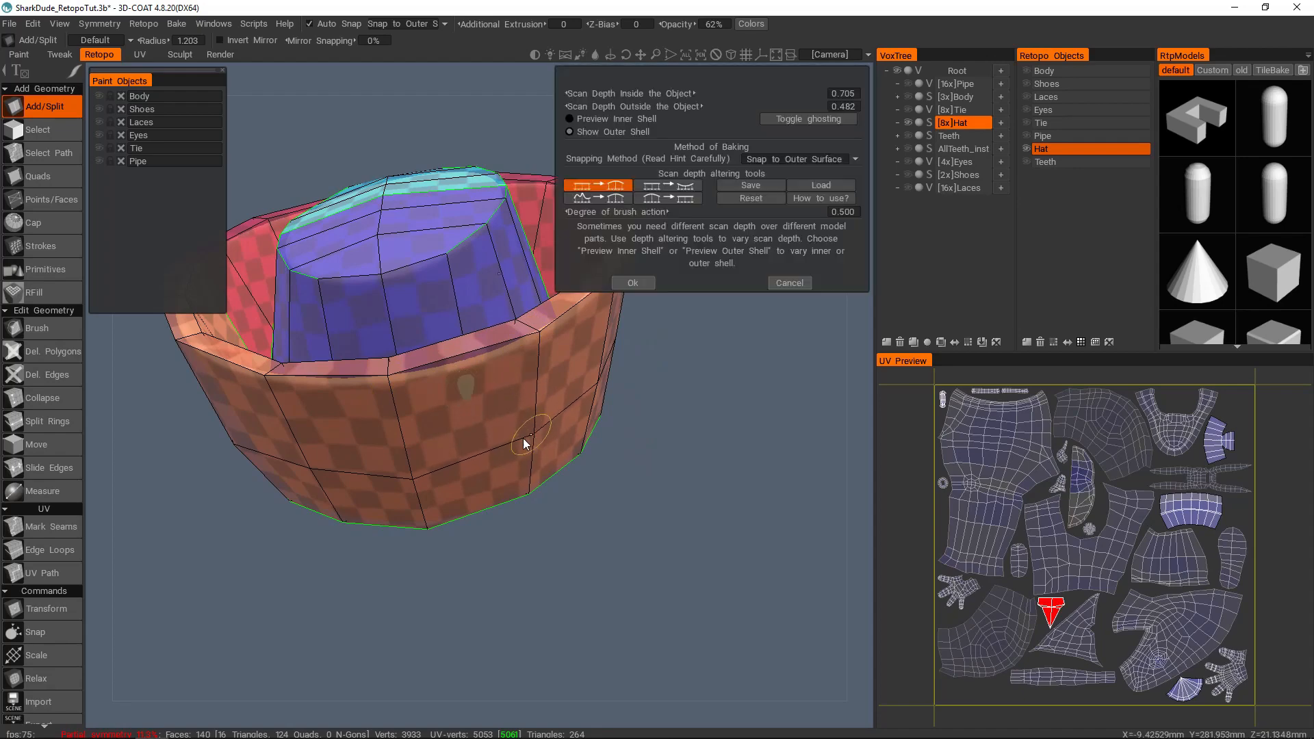
pyautogui.click(418, 477)
pyautogui.click(417, 480)
pyautogui.click(419, 479)
pyautogui.click(541, 434)
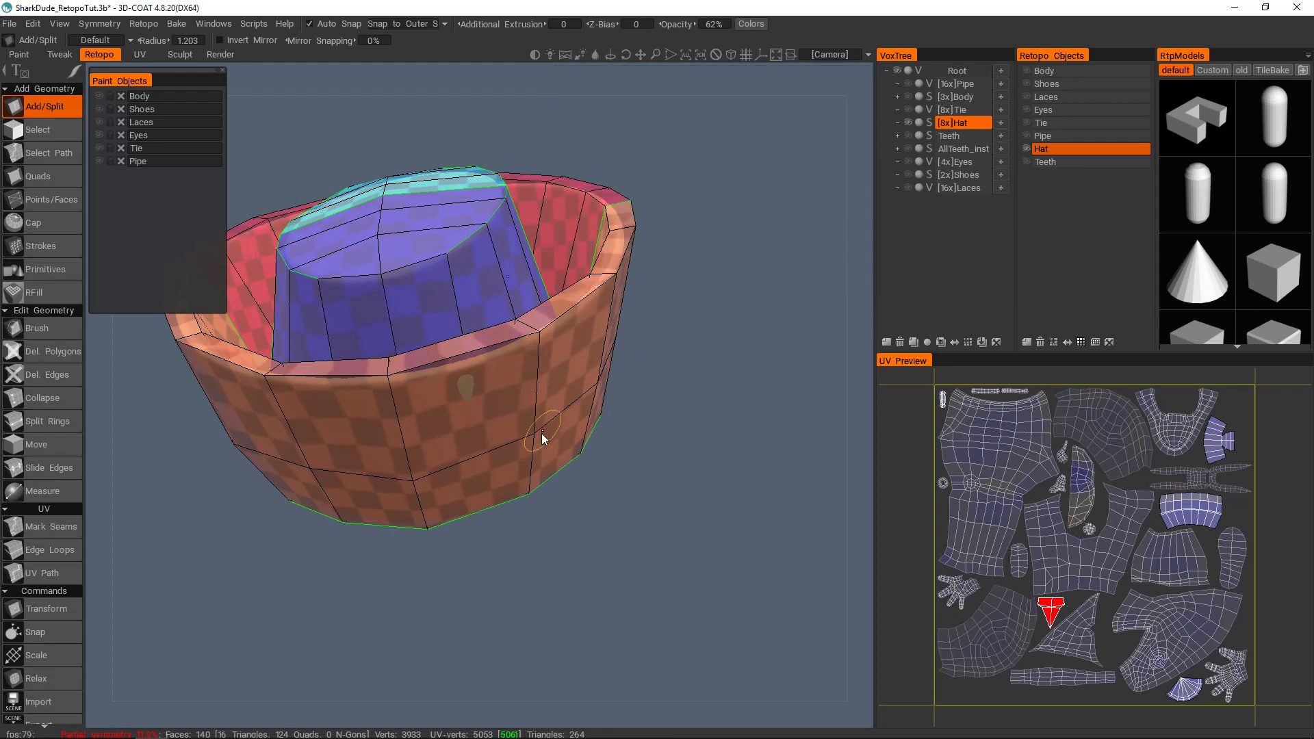
pyautogui.click(419, 472)
pyautogui.moveTo(414, 486)
pyautogui.mouseDown()
pyautogui.moveTo(429, 476)
pyautogui.moveTo(408, 490)
pyautogui.moveTo(422, 471)
pyautogui.moveTo(412, 477)
pyautogui.mouseUp()
pyautogui.press(']')
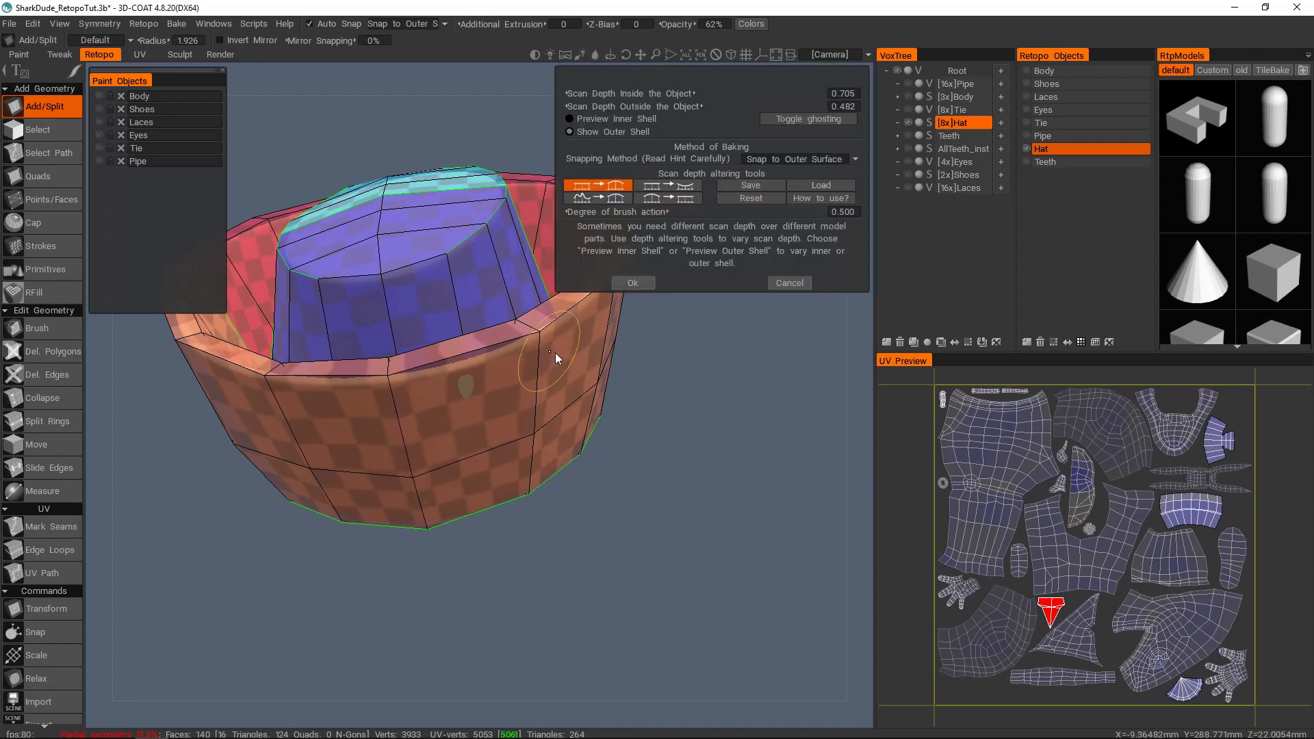
pyautogui.click(539, 346)
pyautogui.moveTo(528, 363)
pyautogui.keyDown('alt'); pyautogui.mouseDown()
pyautogui.moveTo(585, 314)
pyautogui.moveTo(708, 328)
pyautogui.moveTo(704, 315)
pyautogui.moveTo(482, 433)
pyautogui.moveTo(638, 261)
pyautogui.moveTo(701, 477)
pyautogui.moveTo(490, 475)
pyautogui.moveTo(491, 420)
pyautogui.moveTo(688, 438)
pyautogui.moveTo(665, 520)
pyautogui.mouseUp(); pyautogui.keyUp('alt')
# Step: Accept the scan depths and bake the hat for per-pixel painting with the Unity preset, Keep UV and 2048 × 2048 textures
pyautogui.click(641, 283)
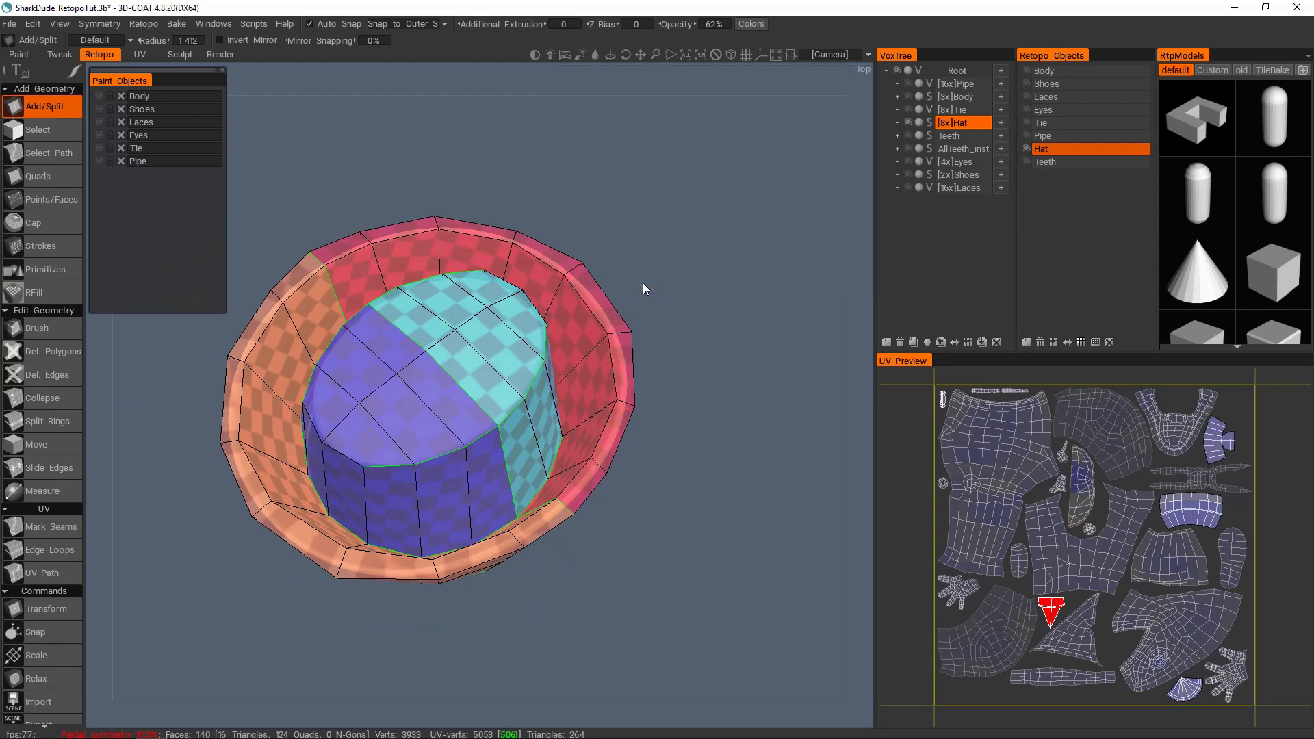
pyautogui.click(400, 461)
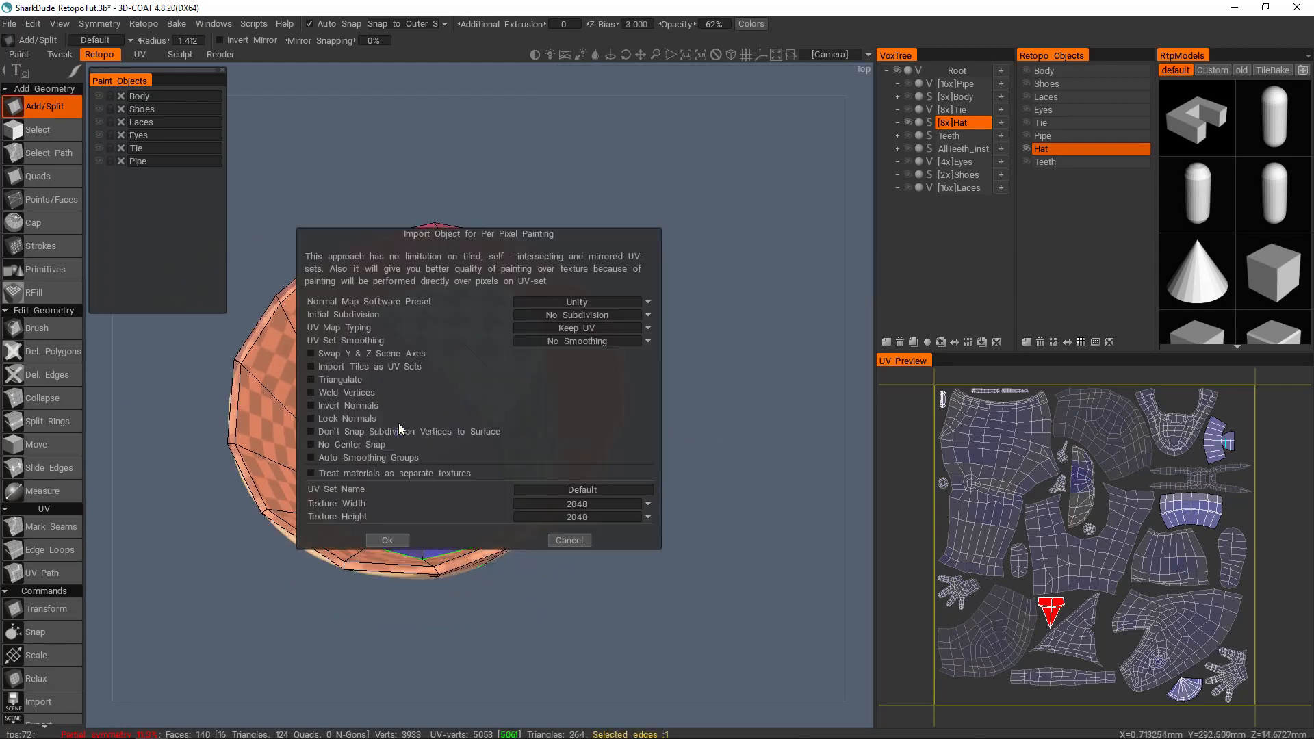
pyautogui.click(387, 541)
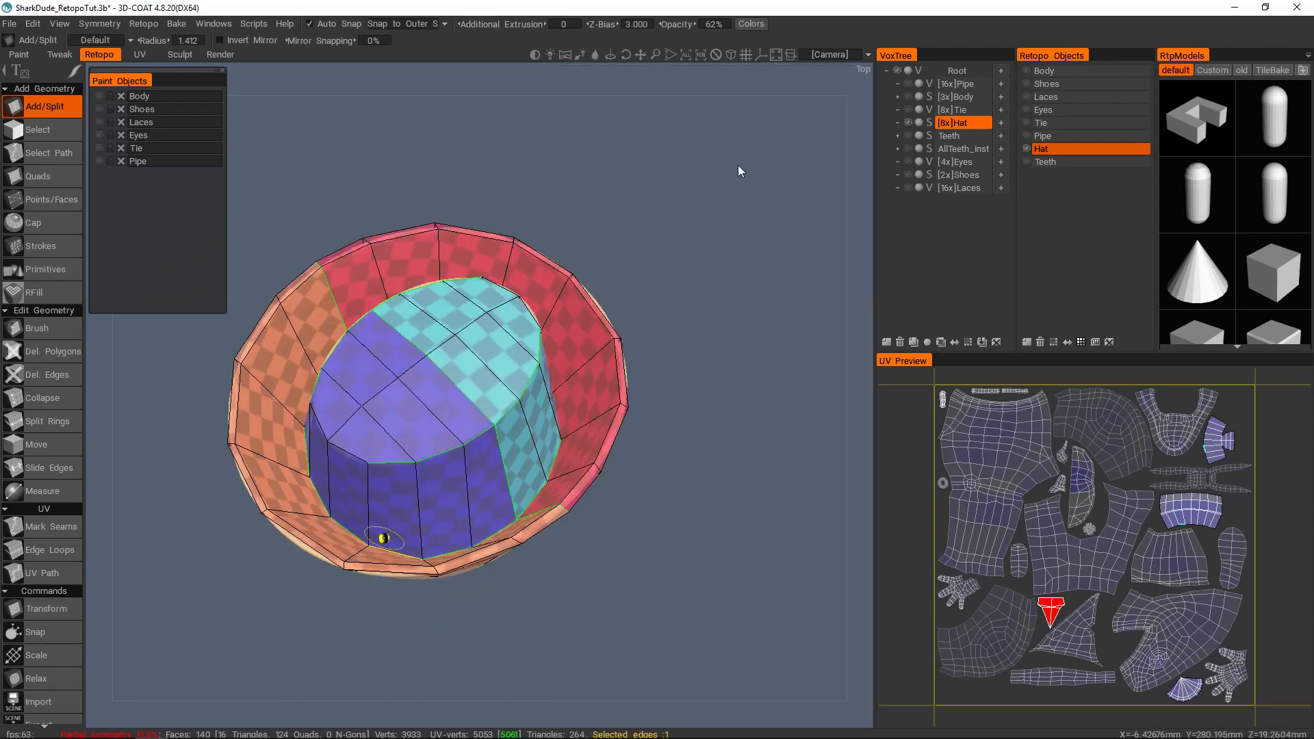
# Step: Switch to the Paint workspace, show the layer list and examine the baked hat's brim and crown from all sides
pyautogui.click(19, 56)
pyautogui.click(1103, 453)
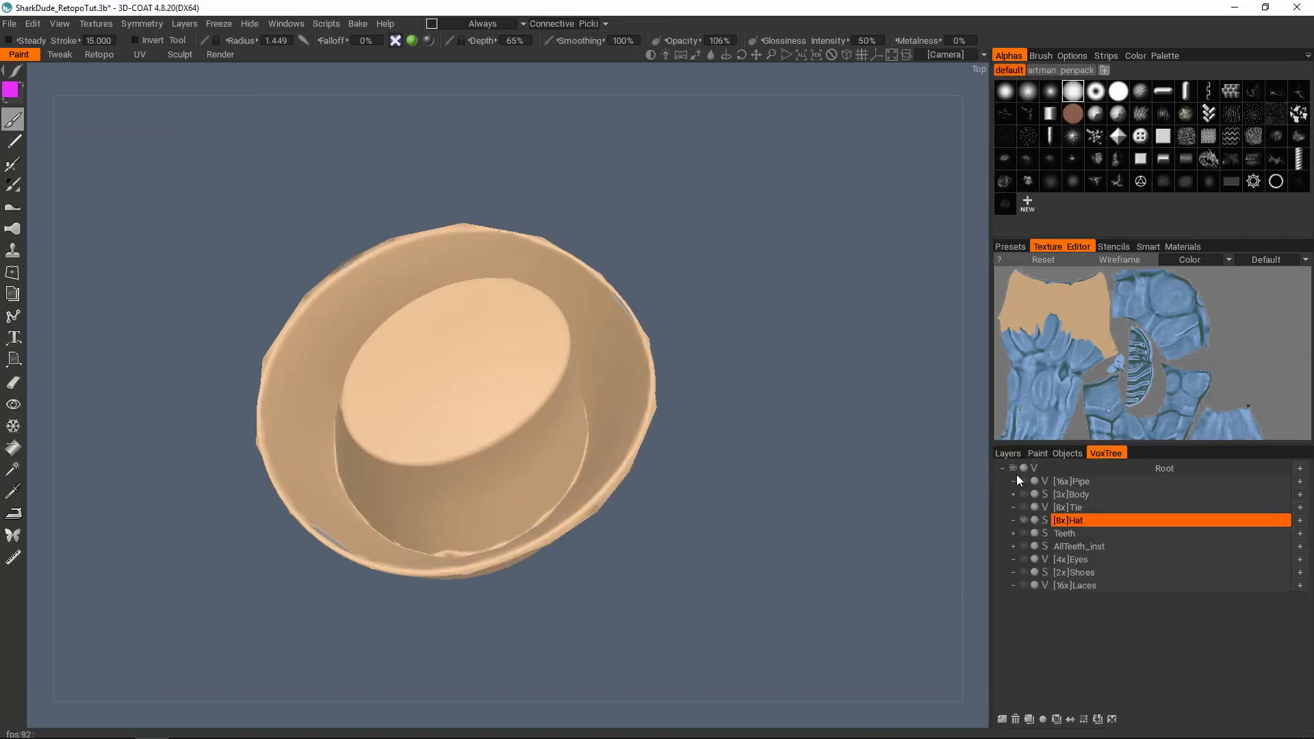
pyautogui.click(1008, 454)
pyautogui.moveTo(663, 454); pyautogui.dragTo(539, 446)
pyautogui.moveTo(539, 446); pyautogui.dragTo(592, 449, button='right')
pyautogui.moveTo(593, 449); pyautogui.dragTo(486, 459)
pyautogui.moveTo(617, 361); pyautogui.dragTo(511, 364, button='right')
pyautogui.moveTo(511, 364)
pyautogui.mouseDown()
pyautogui.moveTo(361, 253)
pyautogui.moveTo(536, 361)
pyautogui.mouseUp()
pyautogui.keyDown('alt'); pyautogui.moveTo(536, 360); pyautogui.dragTo(602, 363, button='right'); pyautogui.keyUp('alt')
pyautogui.keyDown('alt'); pyautogui.moveTo(548, 393); pyautogui.dragTo(461, 328, button='middle'); pyautogui.keyUp('alt')
pyautogui.keyDown('alt'); pyautogui.moveTo(460, 328); pyautogui.dragTo(438, 376); pyautogui.keyUp('alt')
pyautogui.keyDown('alt'); pyautogui.moveTo(308, 228); pyautogui.dragTo(429, 324, button='middle'); pyautogui.keyUp('alt')
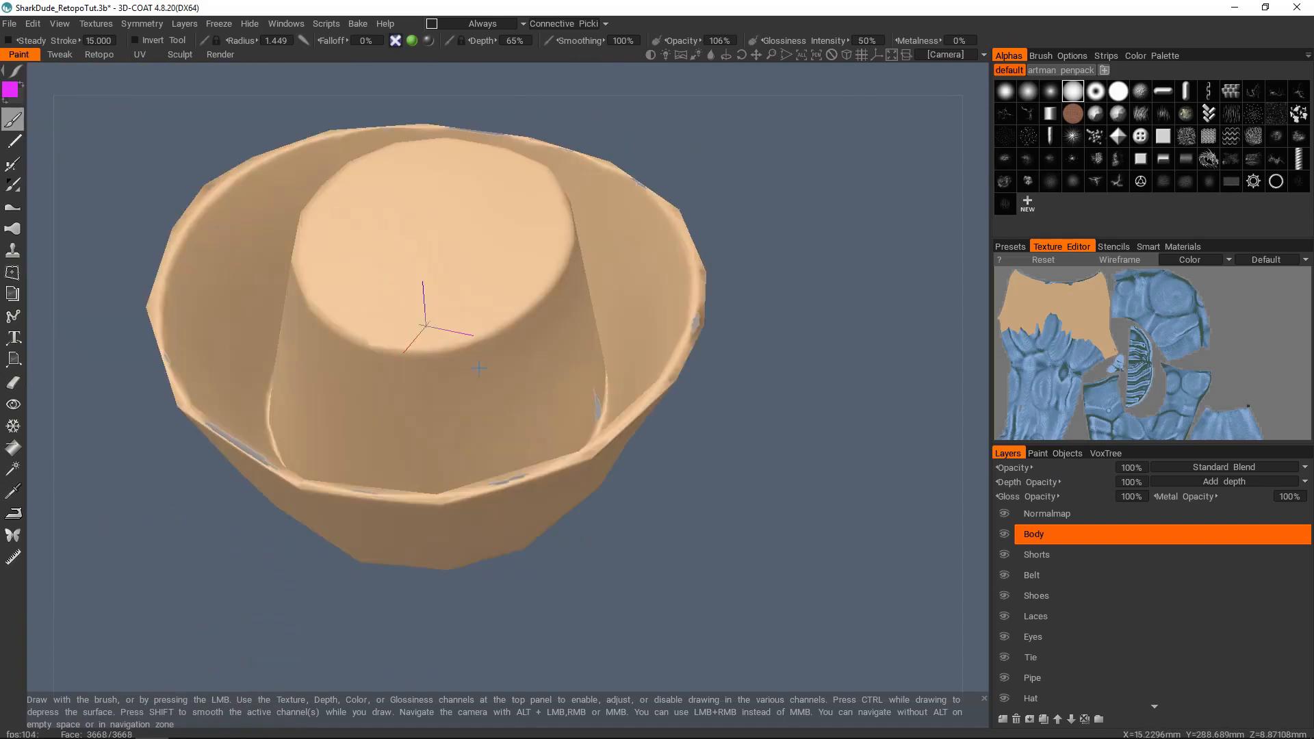
pyautogui.keyDown('alt'); pyautogui.moveTo(430, 324); pyautogui.dragTo(601, 341); pyautogui.keyUp('alt')
pyautogui.keyDown('alt'); pyautogui.moveTo(601, 341); pyautogui.dragTo(419, 384, button='middle'); pyautogui.keyUp('alt')
pyautogui.moveTo(419, 384)
pyautogui.keyDown('alt'); pyautogui.mouseDown()
pyautogui.moveTo(434, 419)
pyautogui.moveTo(411, 411)
pyautogui.mouseUp(); pyautogui.keyUp('alt')
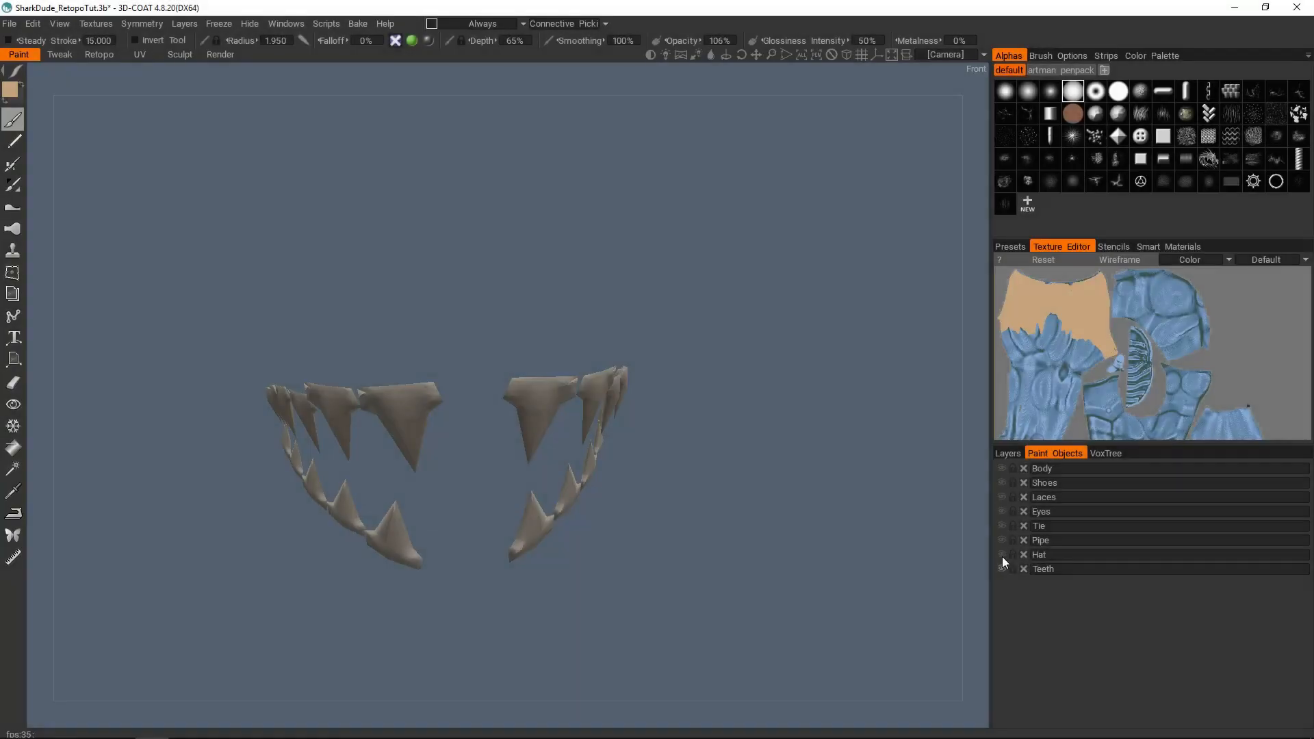
# Step: Turn on the visibility of the hidden paint objects, including Pipe, Tie, Eyes and Body
pyautogui.click(1002, 554)
pyautogui.click(1001, 540)
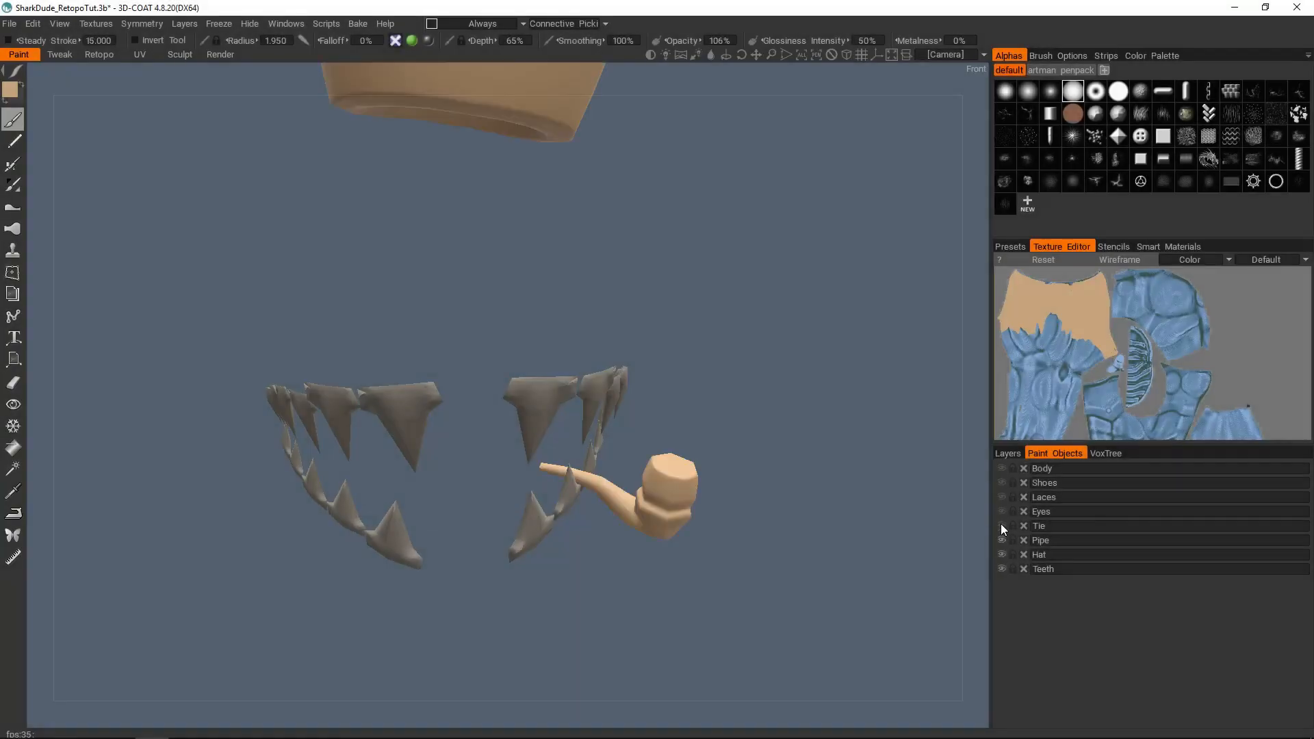
pyautogui.click(1001, 526)
pyautogui.click(1000, 511)
pyautogui.click(1000, 469)
# Step: Examine the fully baked character from all sides, toggling the wireframe display on and off
pyautogui.keyDown('alt'); pyautogui.moveTo(753, 459); pyautogui.dragTo(520, 411, button='right'); pyautogui.keyUp('alt')
pyautogui.press('w')
pyautogui.keyDown('alt'); pyautogui.moveTo(465, 370); pyautogui.dragTo(614, 371); pyautogui.keyUp('alt')
pyautogui.keyDown('alt'); pyautogui.moveTo(614, 370); pyautogui.dragTo(561, 379, button='right'); pyautogui.keyUp('alt')
pyautogui.press('w')
pyautogui.keyDown('alt'); pyautogui.moveTo(524, 385); pyautogui.dragTo(639, 352); pyautogui.keyUp('alt')
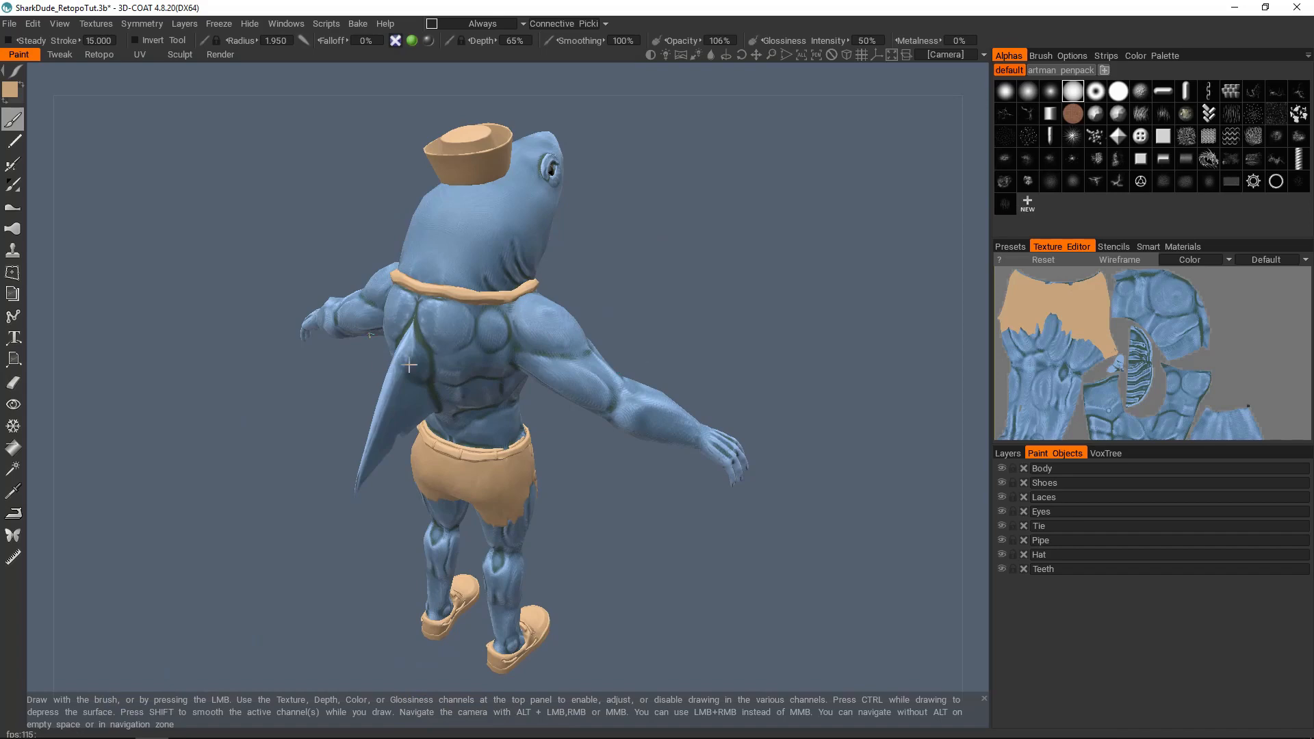
pyautogui.keyDown('alt'); pyautogui.moveTo(410, 367); pyautogui.dragTo(462, 397); pyautogui.keyUp('alt')
pyautogui.keyDown('alt'); pyautogui.moveTo(462, 397); pyautogui.dragTo(540, 345, button='middle'); pyautogui.keyUp('alt')
pyautogui.keyDown('alt'); pyautogui.moveTo(541, 345); pyautogui.dragTo(538, 364, button='right'); pyautogui.keyUp('alt')
pyautogui.keyDown('alt'); pyautogui.moveTo(539, 364); pyautogui.dragTo(685, 351); pyautogui.keyUp('alt')
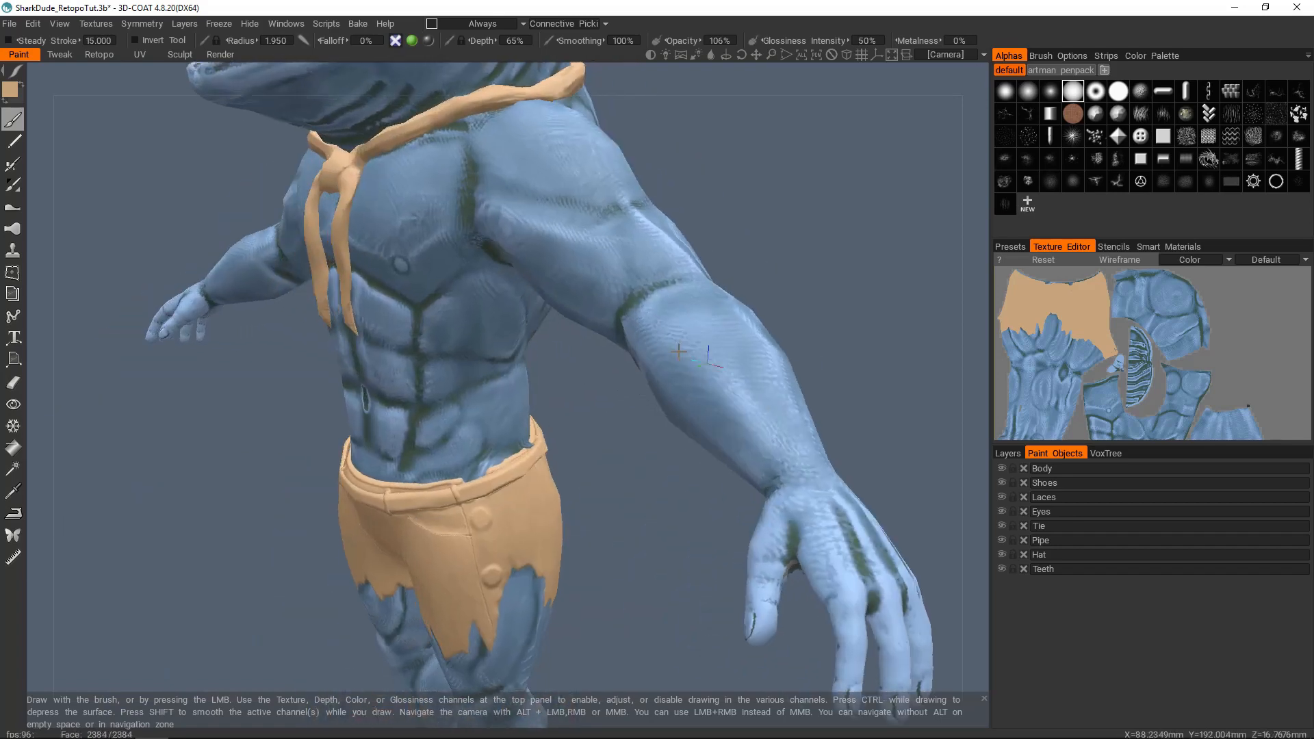
pyautogui.keyDown('alt'); pyautogui.moveTo(609, 247); pyautogui.dragTo(585, 345, button='middle'); pyautogui.keyUp('alt')
pyautogui.keyDown('alt'); pyautogui.moveTo(585, 345); pyautogui.dragTo(508, 287, button='right'); pyautogui.keyUp('alt')
pyautogui.keyDown('alt'); pyautogui.moveTo(507, 287); pyautogui.dragTo(565, 378, button='middle'); pyautogui.keyUp('alt')
pyautogui.keyDown('alt'); pyautogui.moveTo(565, 378); pyautogui.dragTo(579, 369); pyautogui.keyUp('alt')
pyautogui.keyDown('alt'); pyautogui.moveTo(579, 369); pyautogui.dragTo(592, 357, button='right'); pyautogui.keyUp('alt')
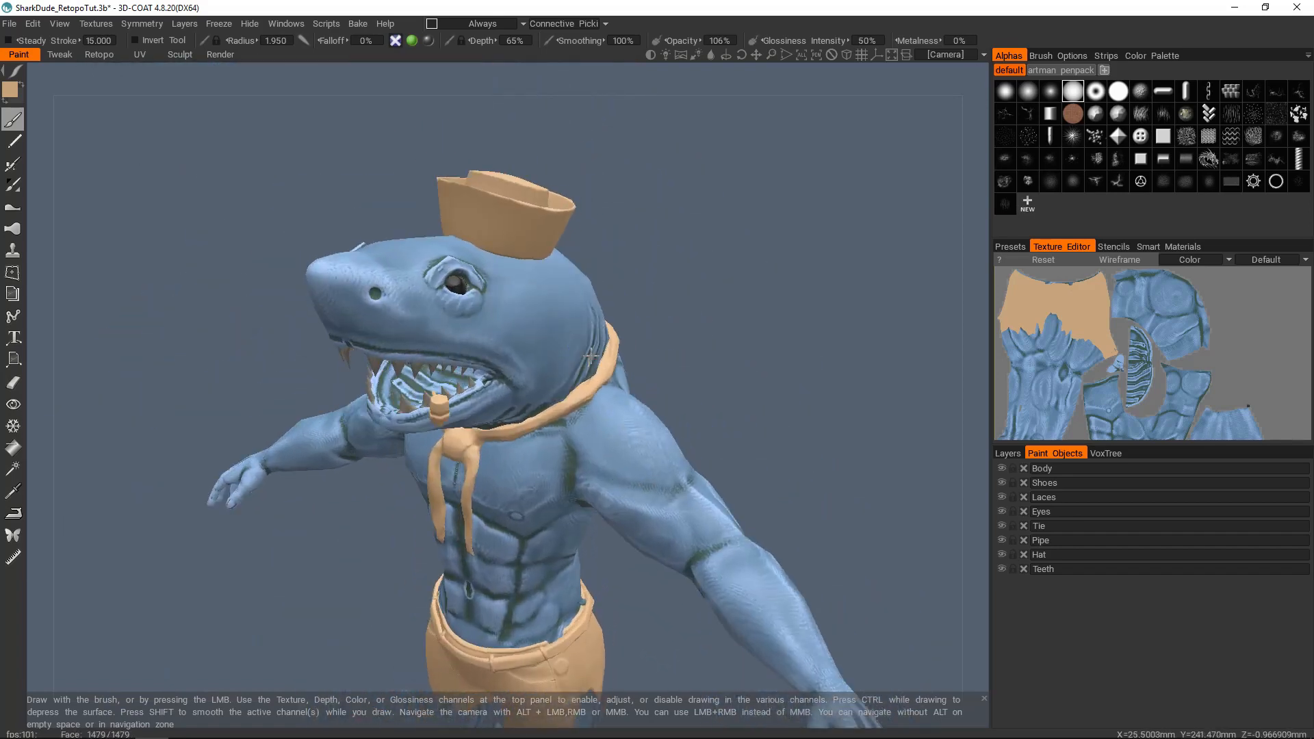
# Step: Bring up the layer list and examine the baked shorts and the unpainted spots on the shins
pyautogui.click(1004, 453)
pyautogui.keyDown('alt'); pyautogui.moveTo(494, 647); pyautogui.dragTo(532, 386, button='middle'); pyautogui.keyUp('alt')
pyautogui.keyDown('alt'); pyautogui.moveTo(615, 417); pyautogui.dragTo(573, 419); pyautogui.keyUp('alt')
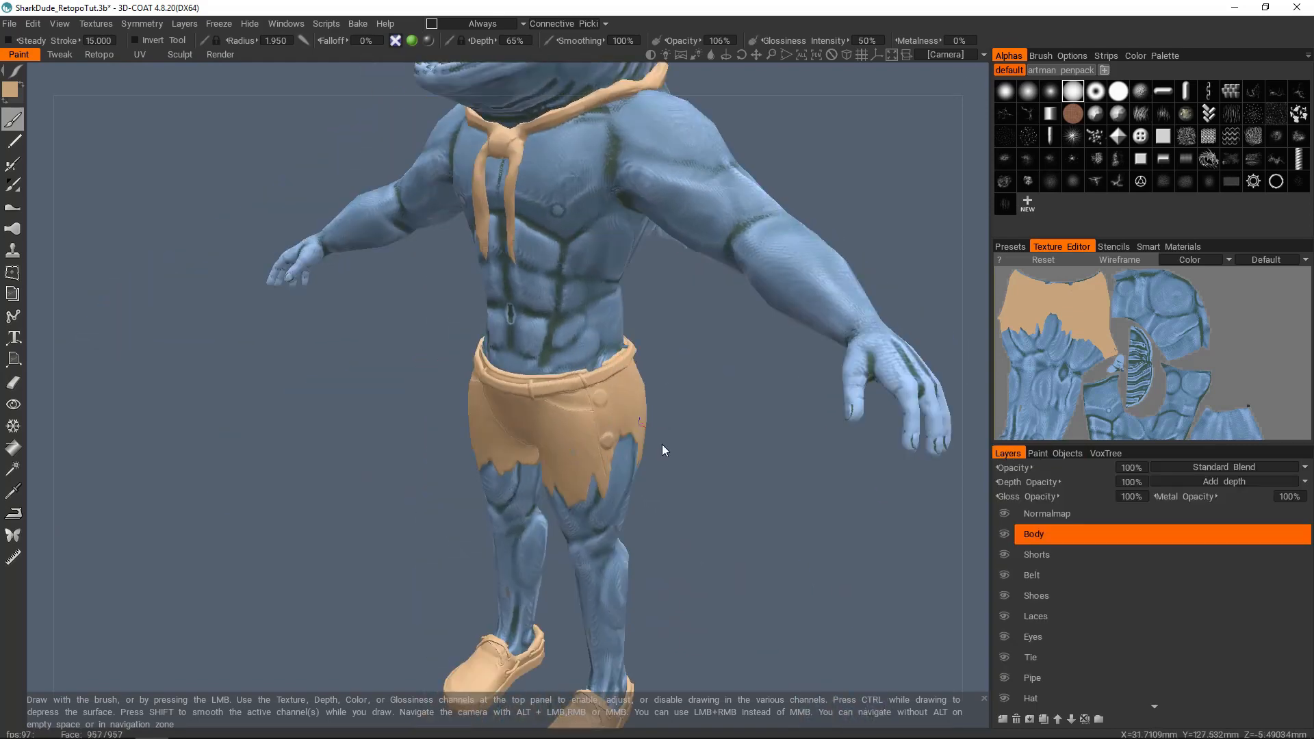
pyautogui.keyDown('alt'); pyautogui.moveTo(561, 430); pyautogui.dragTo(569, 429, button='right'); pyautogui.keyUp('alt')
pyautogui.keyDown('alt'); pyautogui.moveTo(566, 429); pyautogui.dragTo(612, 429); pyautogui.keyUp('alt')
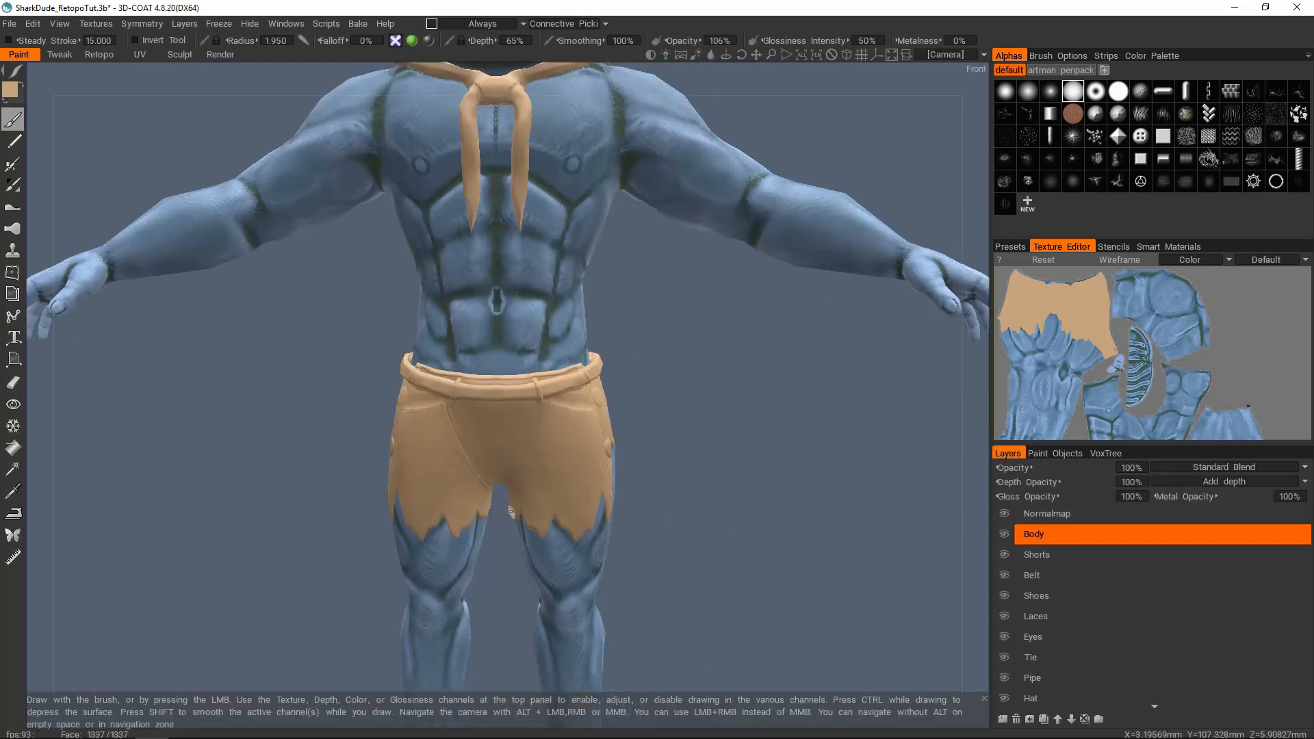
pyautogui.keyDown('alt'); pyautogui.moveTo(574, 501); pyautogui.dragTo(611, 300, button='middle'); pyautogui.keyUp('alt')
pyautogui.keyDown('alt'); pyautogui.moveTo(612, 284); pyautogui.dragTo(606, 236, button='middle'); pyautogui.keyUp('alt')
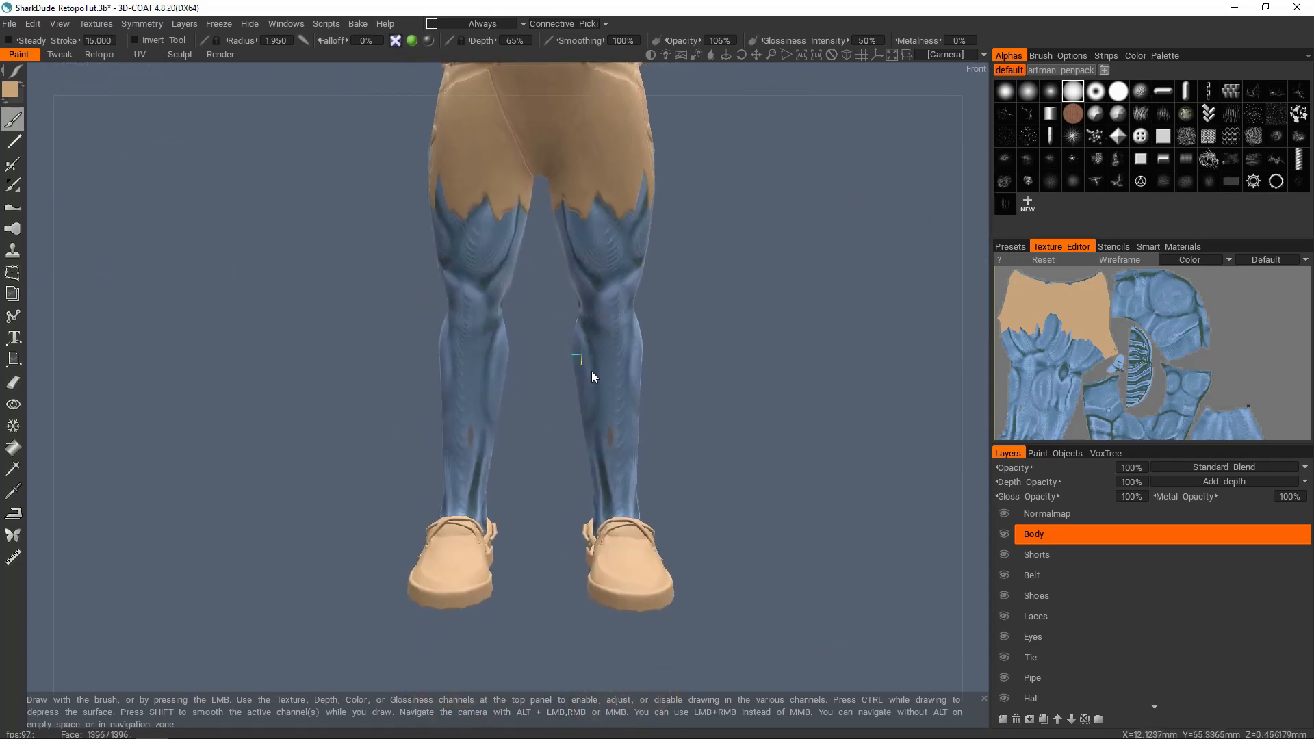
pyautogui.scroll(7, 595, 384)
pyautogui.keyDown('alt'); pyautogui.moveTo(663, 399); pyautogui.dragTo(599, 362, button='middle'); pyautogui.keyUp('alt')
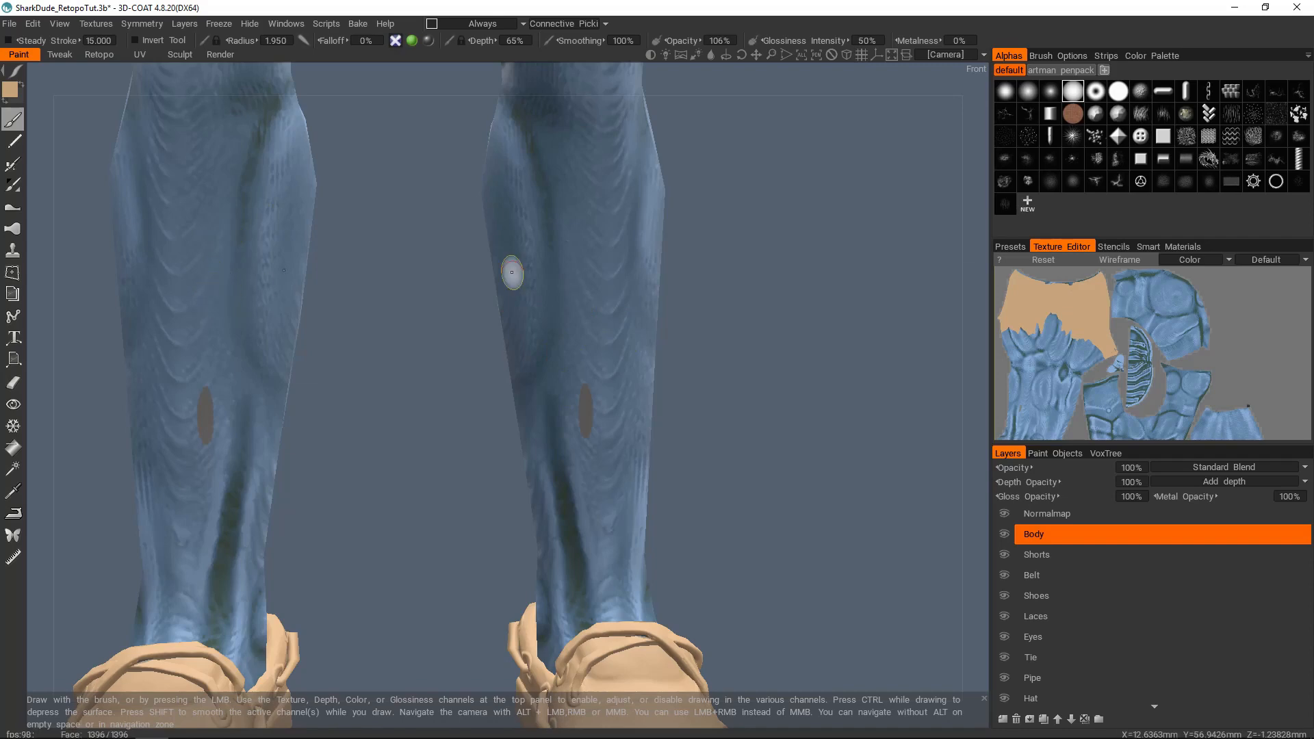
# Step: Review the baked torso, arms and shorts, and return to the front of the lower legs
pyautogui.scroll(-5, 520, 274)
pyautogui.scroll(-5, 552, 312)
pyautogui.keyDown('alt'); pyautogui.moveTo(510, 106); pyautogui.dragTo(537, 310, button='middle'); pyautogui.keyUp('alt')
pyautogui.keyDown('alt'); pyautogui.moveTo(537, 311); pyautogui.dragTo(629, 366); pyautogui.keyUp('alt')
pyautogui.moveTo(437, 290); pyautogui.dragTo(480, 290, button='right')
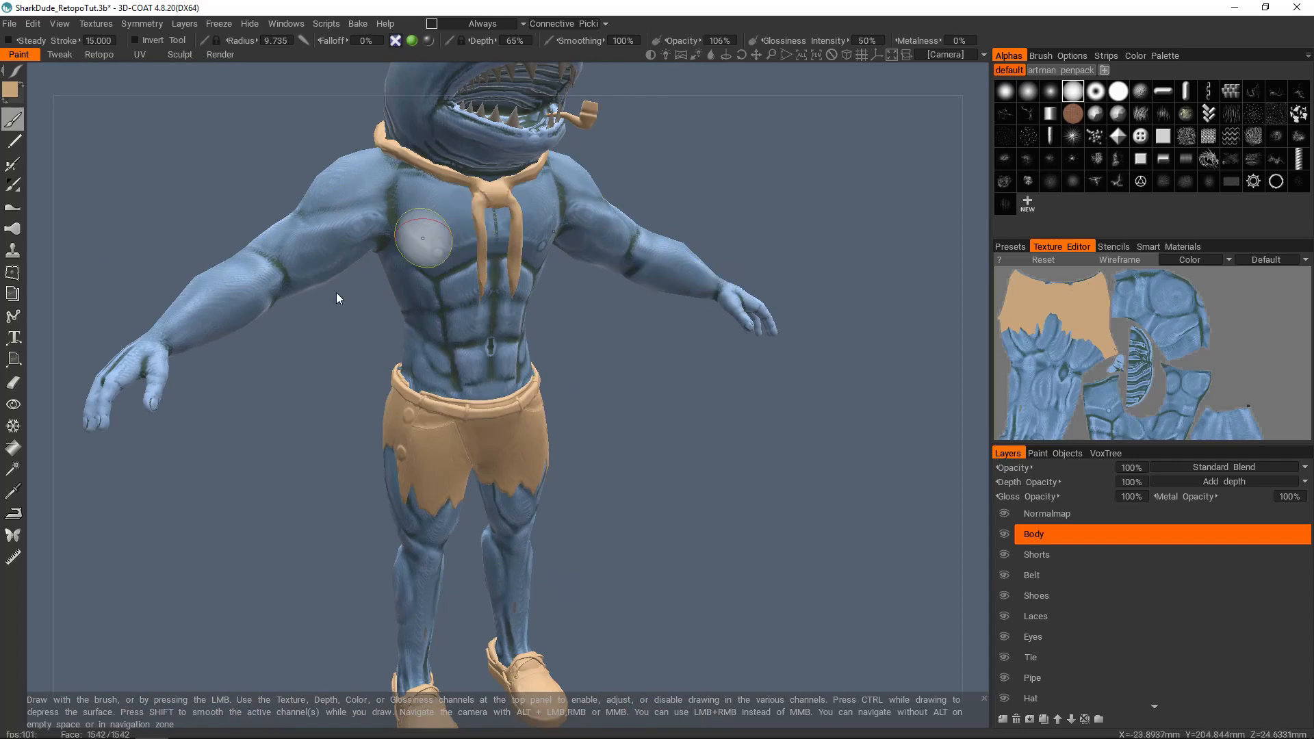
pyautogui.scroll(2, 451, 299)
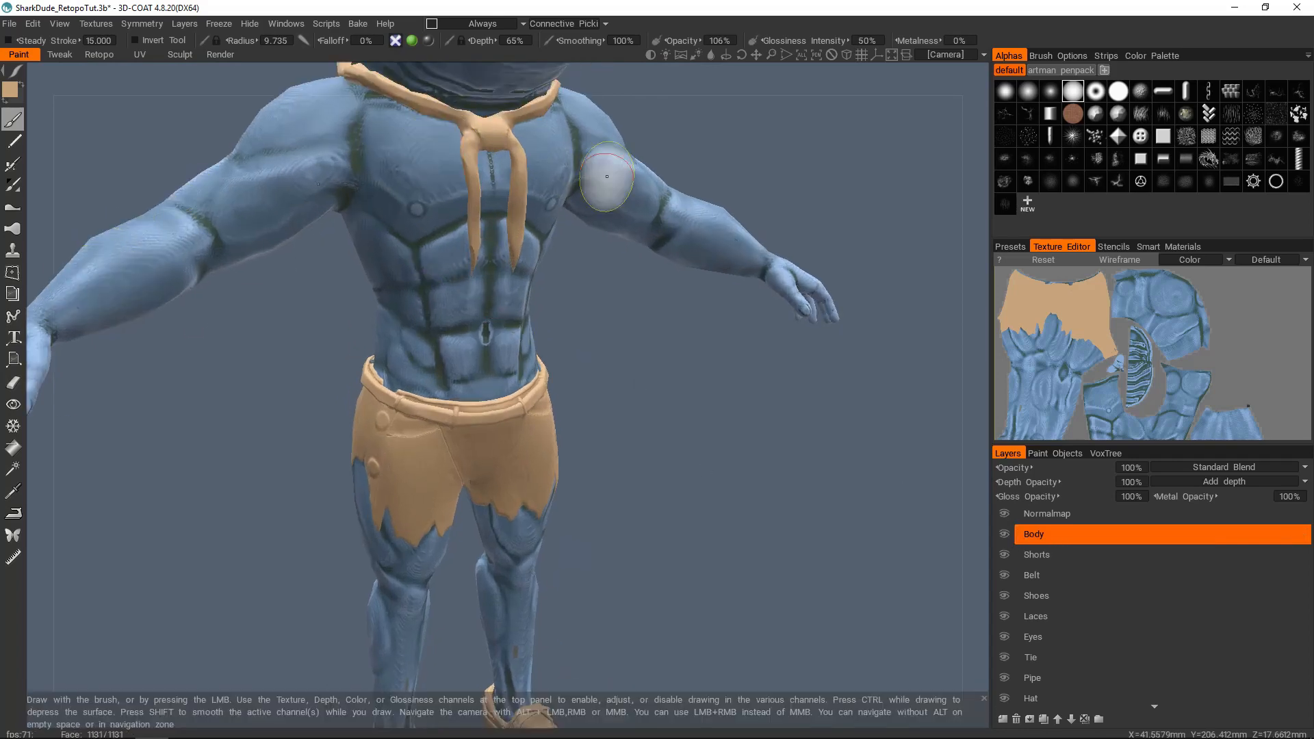
pyautogui.keyDown('alt'); pyautogui.moveTo(491, 397); pyautogui.dragTo(490, 317, button='middle'); pyautogui.keyUp('alt')
pyautogui.keyDown('alt'); pyautogui.moveTo(490, 317); pyautogui.dragTo(509, 334, button='right'); pyautogui.keyUp('alt')
pyautogui.keyDown('alt'); pyautogui.moveTo(509, 334); pyautogui.dragTo(513, 478); pyautogui.keyUp('alt')
pyautogui.keyDown('alt'); pyautogui.moveTo(513, 478); pyautogui.dragTo(504, 370, button='middle'); pyautogui.keyUp('alt')
pyautogui.keyDown('alt'); pyautogui.moveTo(533, 402); pyautogui.dragTo(581, 384, button='right'); pyautogui.keyUp('alt')
pyautogui.keyDown('alt'); pyautogui.moveTo(549, 365); pyautogui.dragTo(547, 370); pyautogui.keyUp('alt')
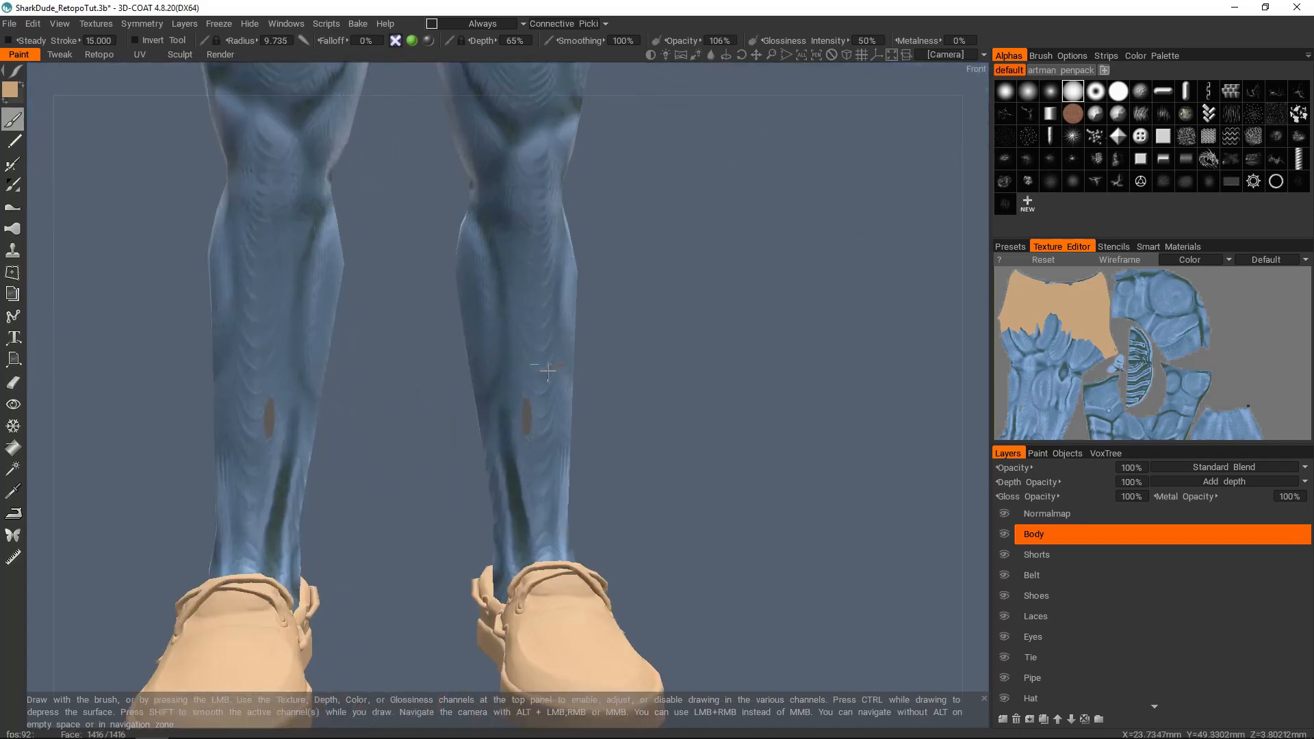
# Step: Hide the Body layer to check the bare shin, and make Normalmap the active layer
pyautogui.keyDown('alt'); pyautogui.moveTo(548, 370); pyautogui.dragTo(531, 420, button='right'); pyautogui.keyUp('alt')
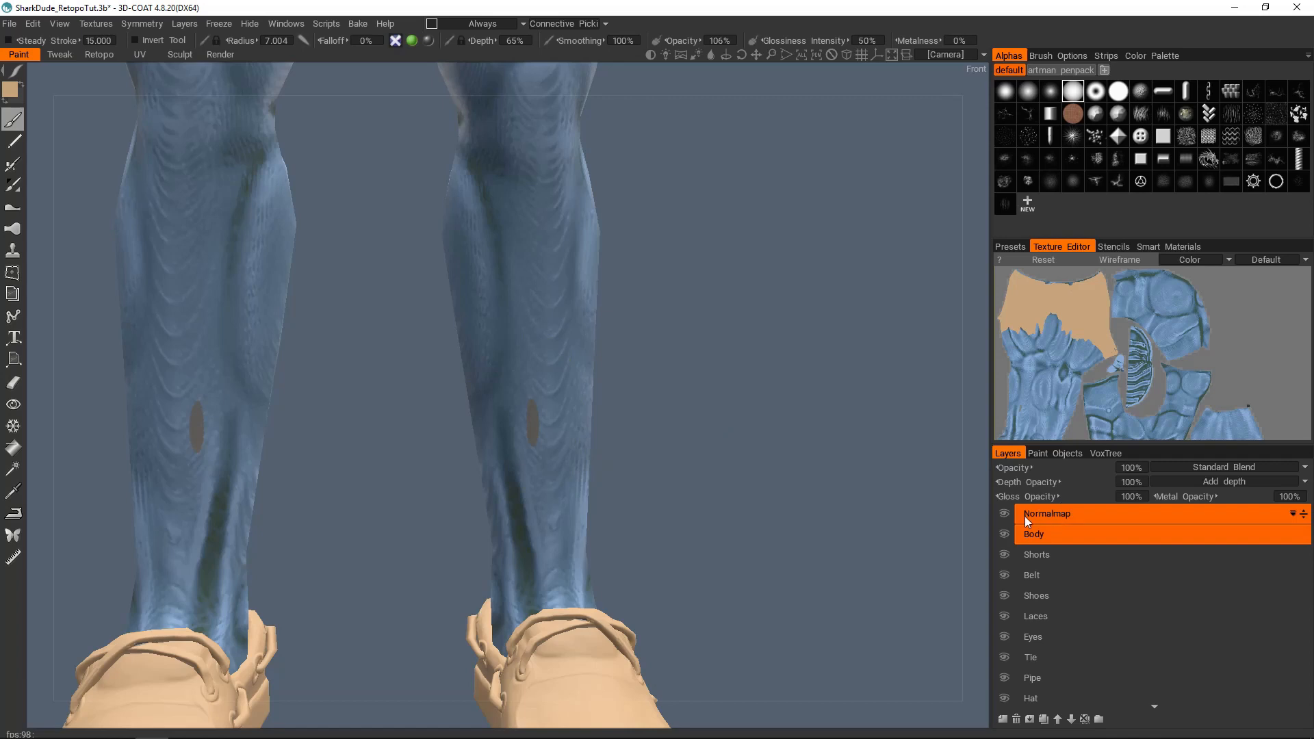
pyautogui.moveTo(522, 411)
pyautogui.keyDown('alt'); pyautogui.mouseDown(button='right')
pyautogui.moveTo(573, 412)
pyautogui.moveTo(536, 405)
pyautogui.mouseUp(button='right'); pyautogui.keyUp('alt')
pyautogui.moveTo(534, 405)
pyautogui.keyDown('alt'); pyautogui.mouseDown()
pyautogui.moveTo(490, 416)
pyautogui.moveTo(560, 355)
pyautogui.moveTo(584, 440)
pyautogui.mouseUp(); pyautogui.keyUp('alt')
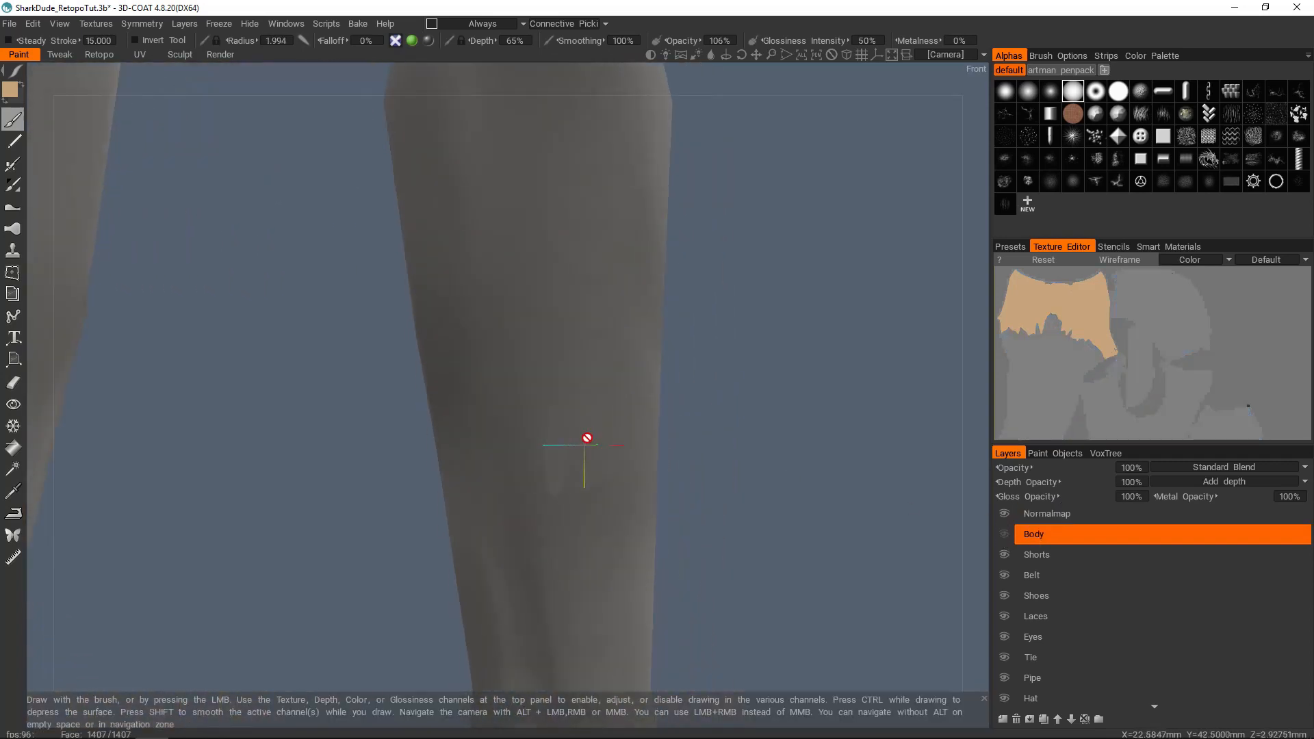
pyautogui.click(551, 495)
pyautogui.click(1096, 514)
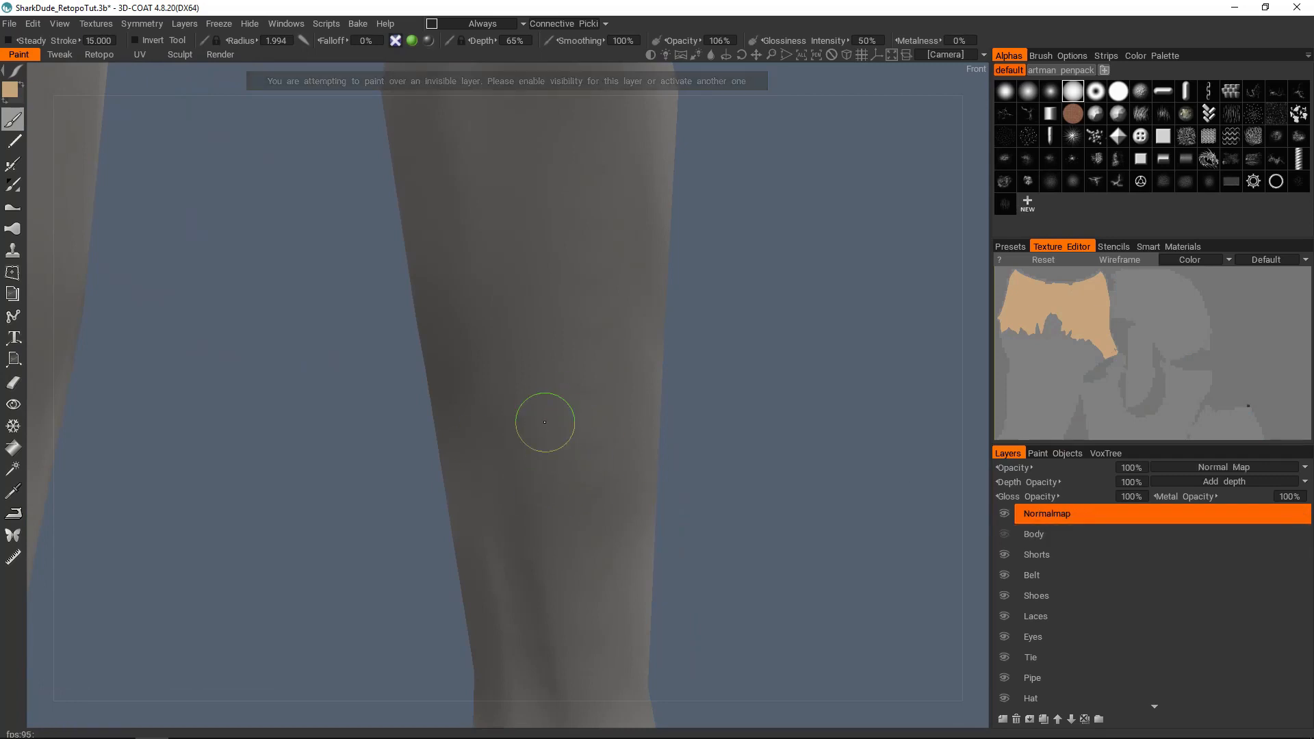
# Step: Examine the baked normal map on the legs and the whole character without the body colour
pyautogui.moveTo(643, 405)
pyautogui.keyDown('alt'); pyautogui.mouseDown()
pyautogui.moveTo(479, 442)
pyautogui.moveTo(530, 414)
pyautogui.mouseUp(); pyautogui.keyUp('alt')
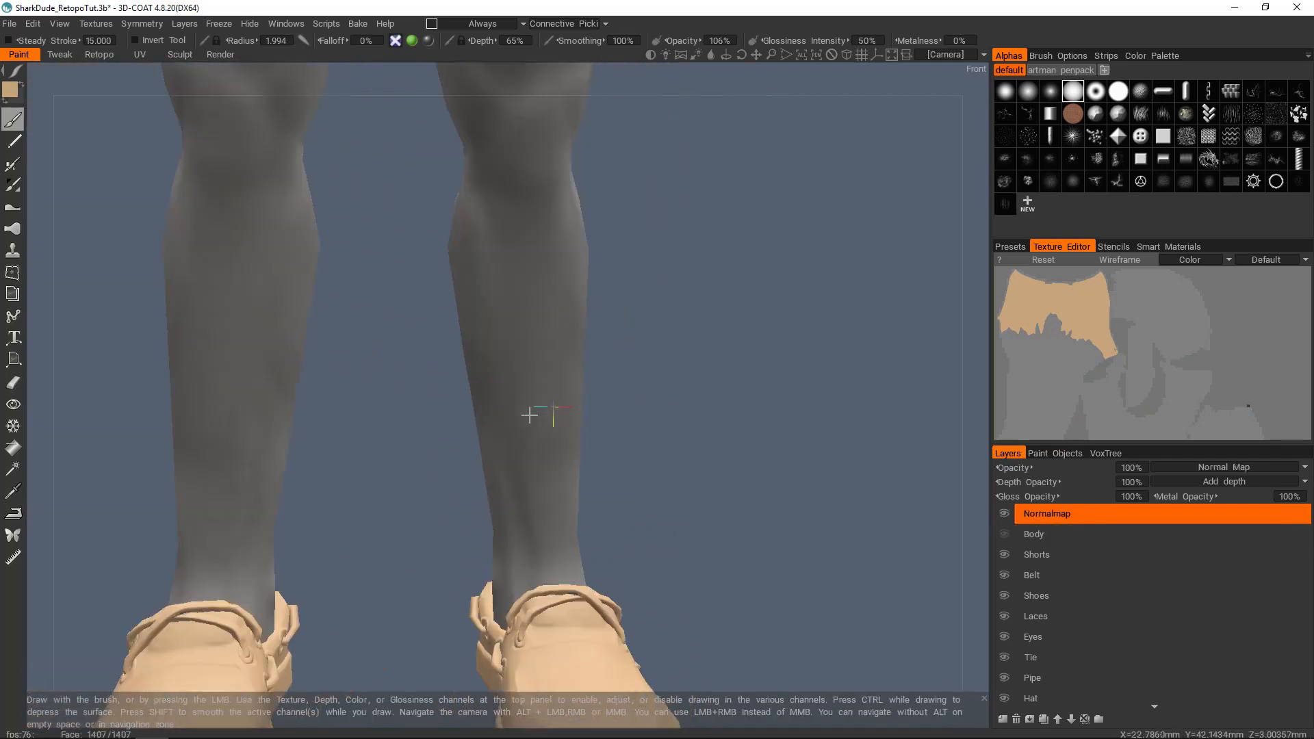
pyautogui.keyDown('alt'); pyautogui.moveTo(530, 414); pyautogui.dragTo(584, 479, button='middle'); pyautogui.keyUp('alt')
pyautogui.keyDown('alt'); pyautogui.moveTo(584, 478); pyautogui.dragTo(582, 426); pyautogui.keyUp('alt')
pyautogui.keyDown('alt'); pyautogui.moveTo(582, 426); pyautogui.dragTo(602, 308, button='middle'); pyautogui.keyUp('alt')
pyautogui.keyDown('alt'); pyautogui.moveTo(602, 308); pyautogui.dragTo(658, 361); pyautogui.keyUp('alt')
pyautogui.keyDown('alt'); pyautogui.moveTo(658, 361); pyautogui.dragTo(536, 335, button='right'); pyautogui.keyUp('alt')
pyautogui.keyDown('alt'); pyautogui.moveTo(536, 335); pyautogui.dragTo(497, 351); pyautogui.keyUp('alt')
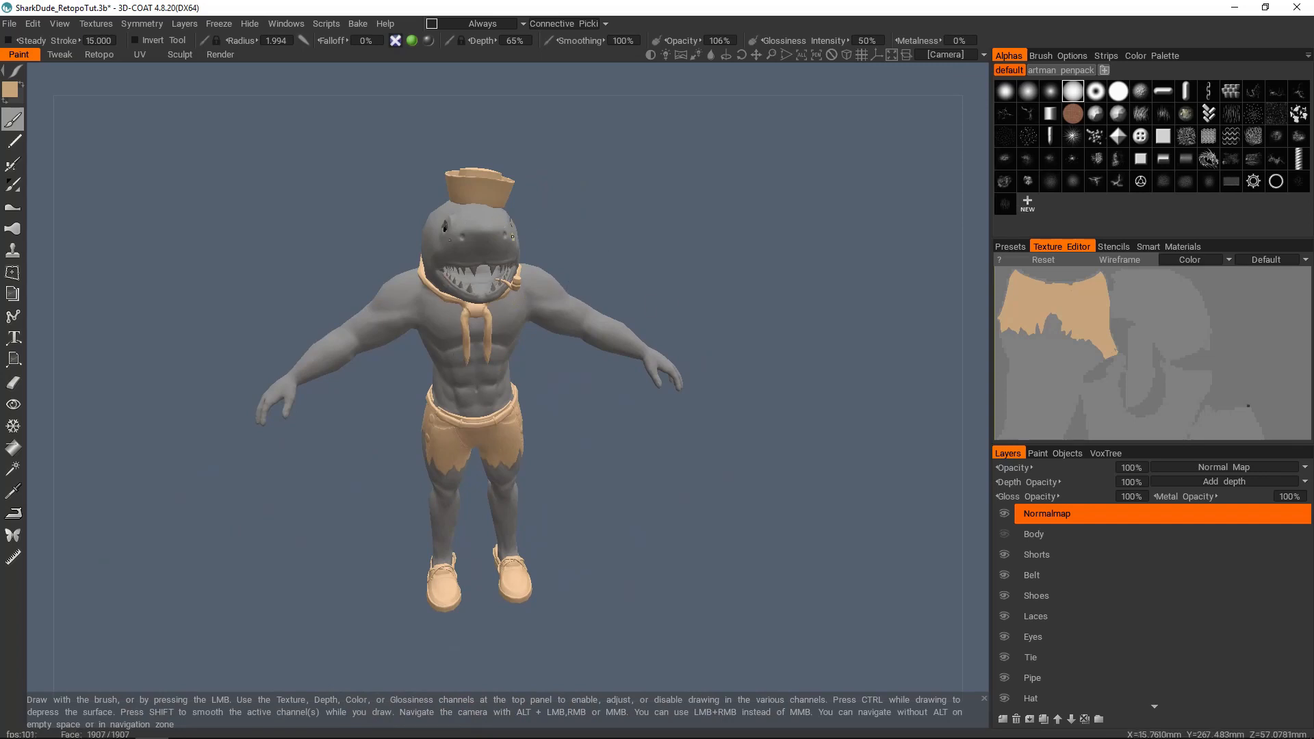
pyautogui.keyDown('alt'); pyautogui.moveTo(537, 271); pyautogui.dragTo(596, 251, button='middle'); pyautogui.keyUp('alt')
pyautogui.keyDown('alt'); pyautogui.moveTo(595, 251); pyautogui.dragTo(576, 258, button='right'); pyautogui.keyUp('alt')
# Step: Check the UV set list in the Retopo workspace and keep the Default set selected
pyautogui.click(99, 54)
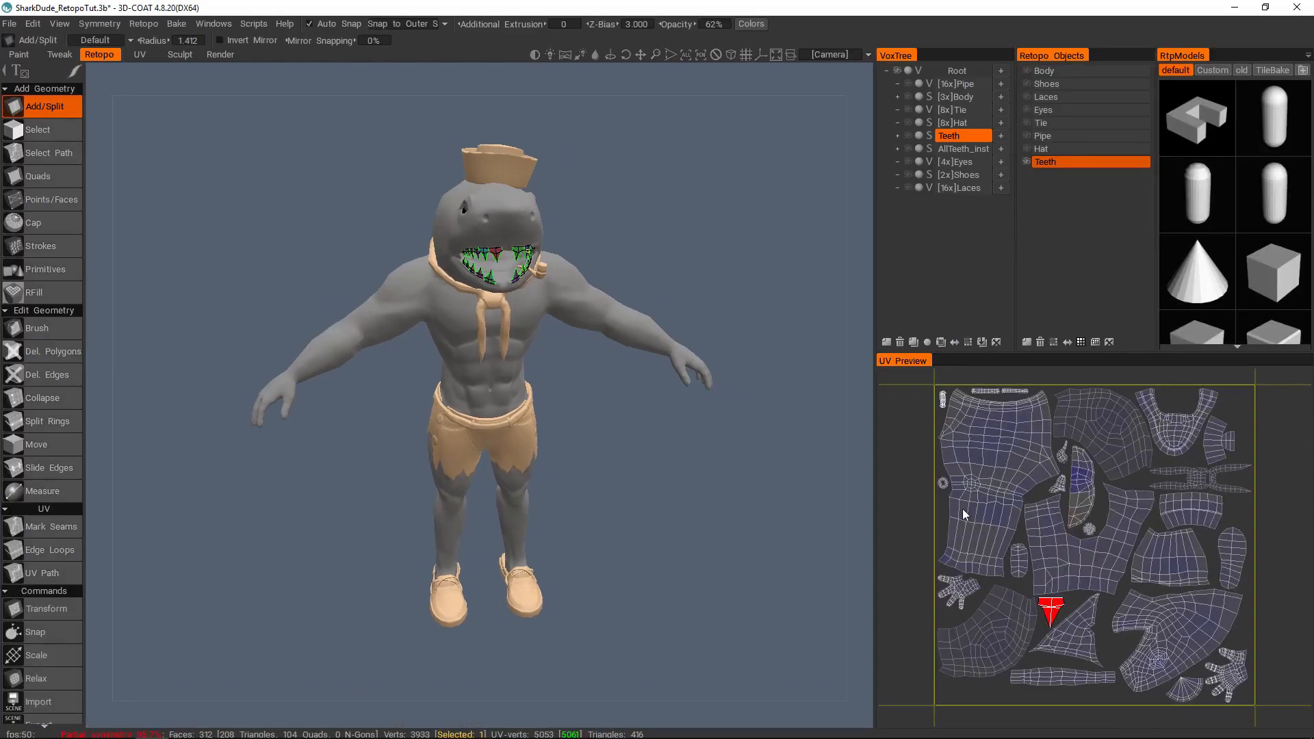
pyautogui.click(118, 40)
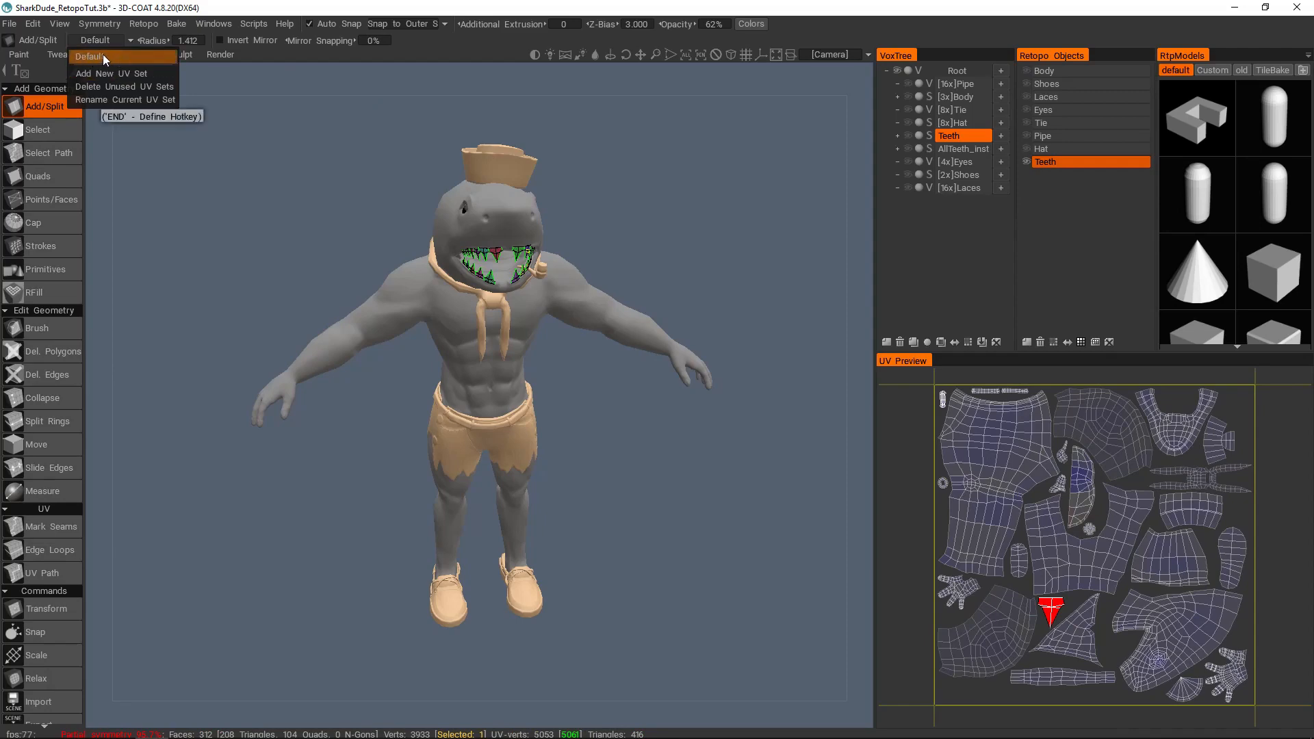
pyautogui.click(92, 55)
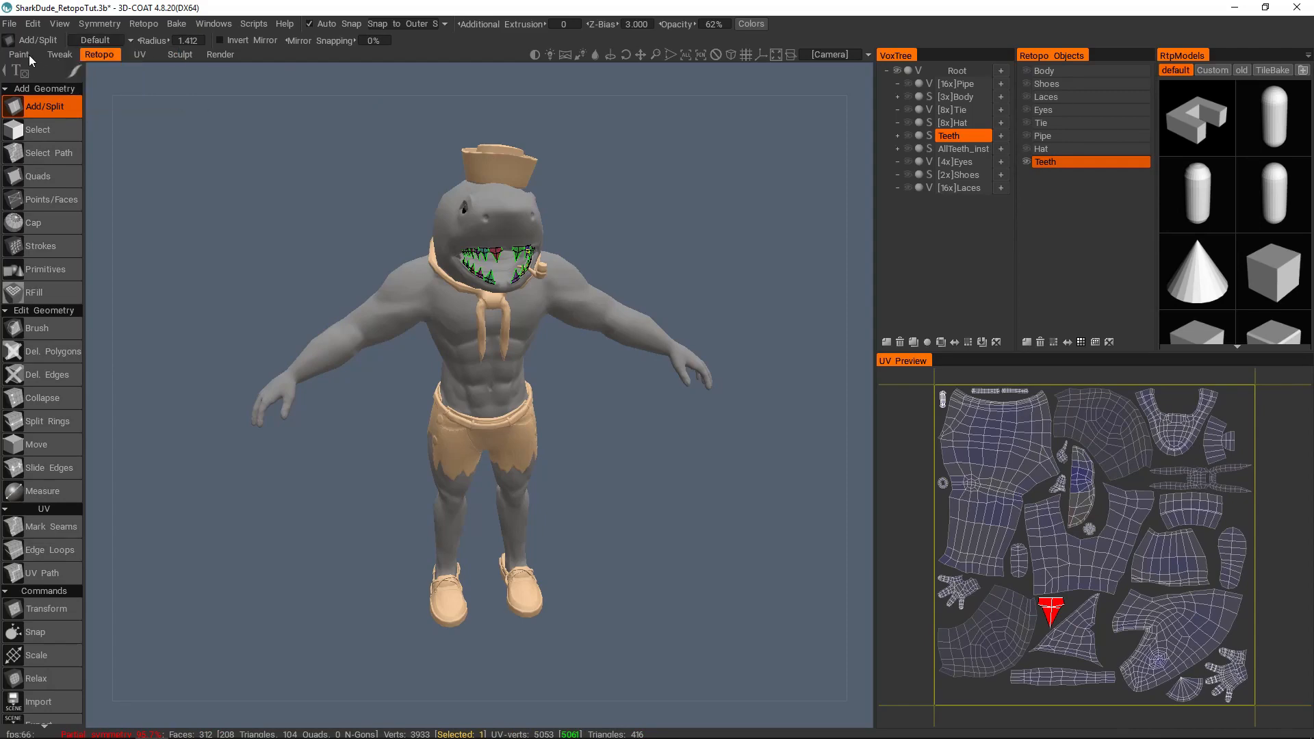
# Step: Return to the Paint workspace, show the Body layer again and check the texture editor's UV set selection
pyautogui.click(23, 55)
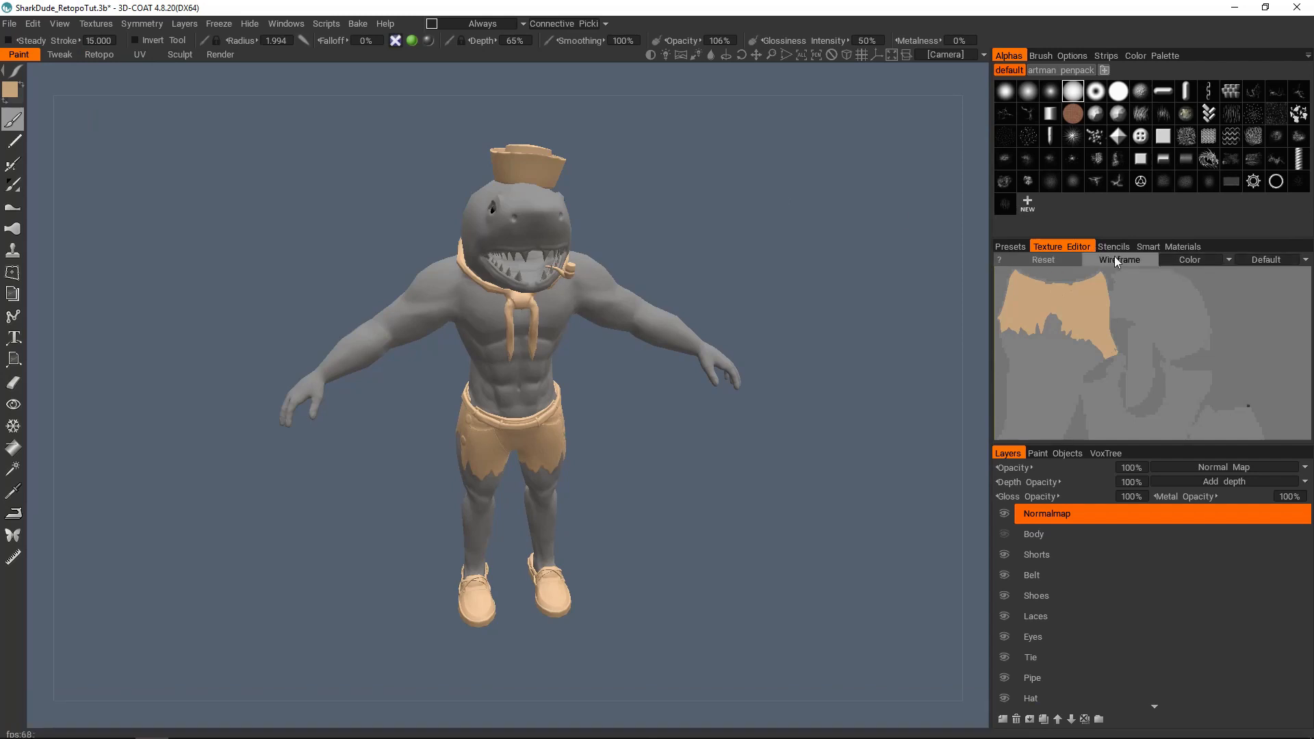
pyautogui.click(1004, 534)
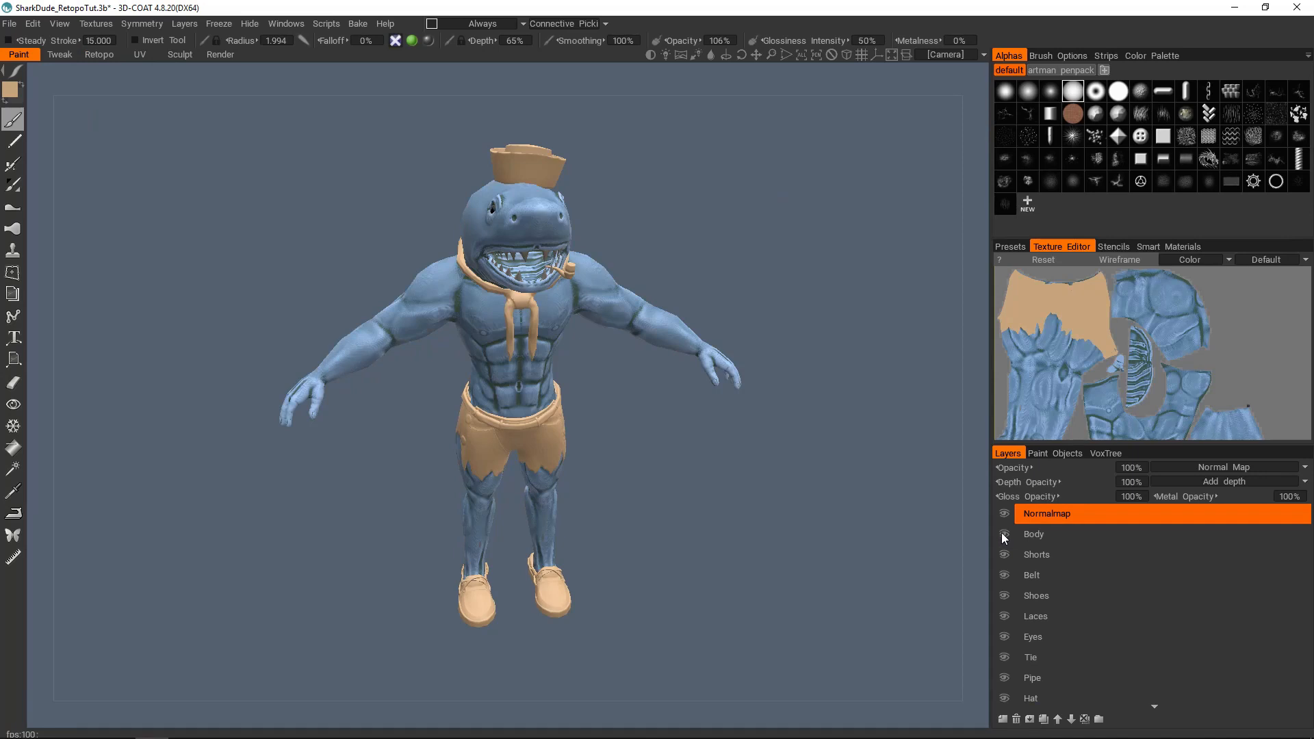
pyautogui.click(1268, 258)
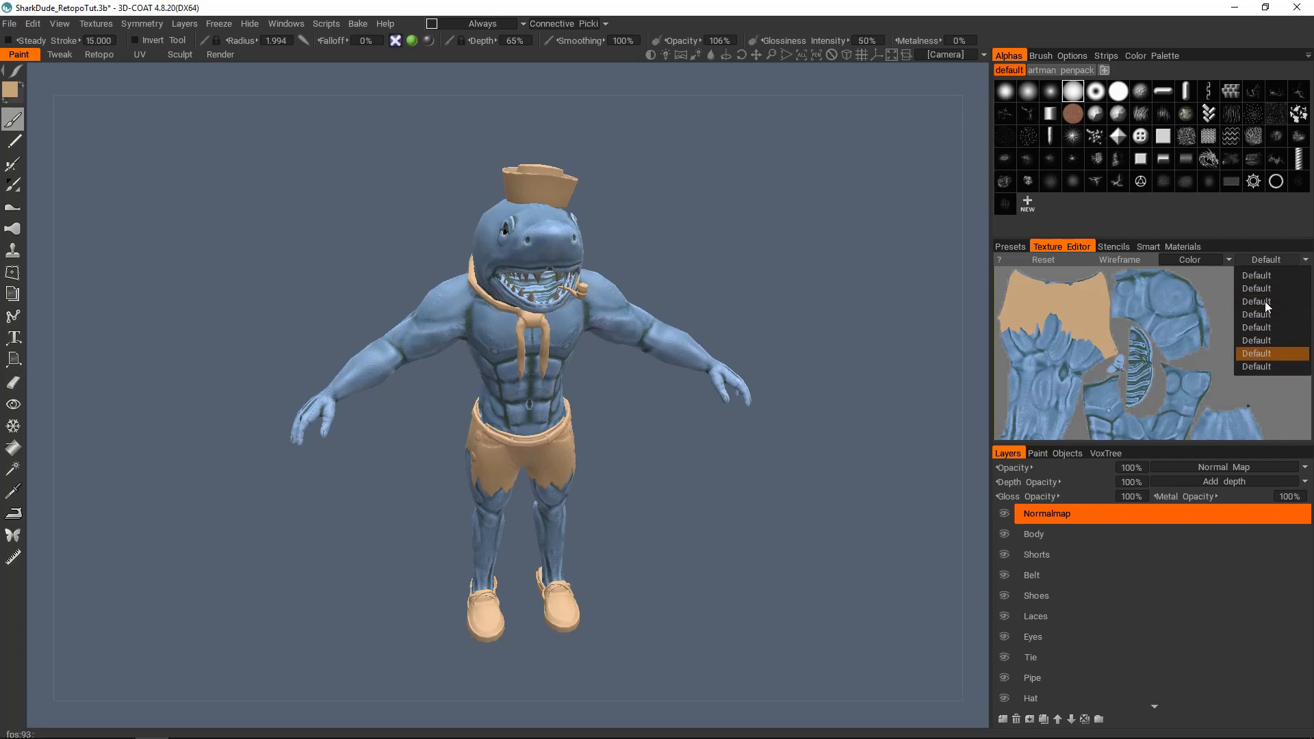
# Step: Compare the surface materials and UV layout in the UV workspace with the combined layout in the Retopo workspace
pyautogui.click(138, 55)
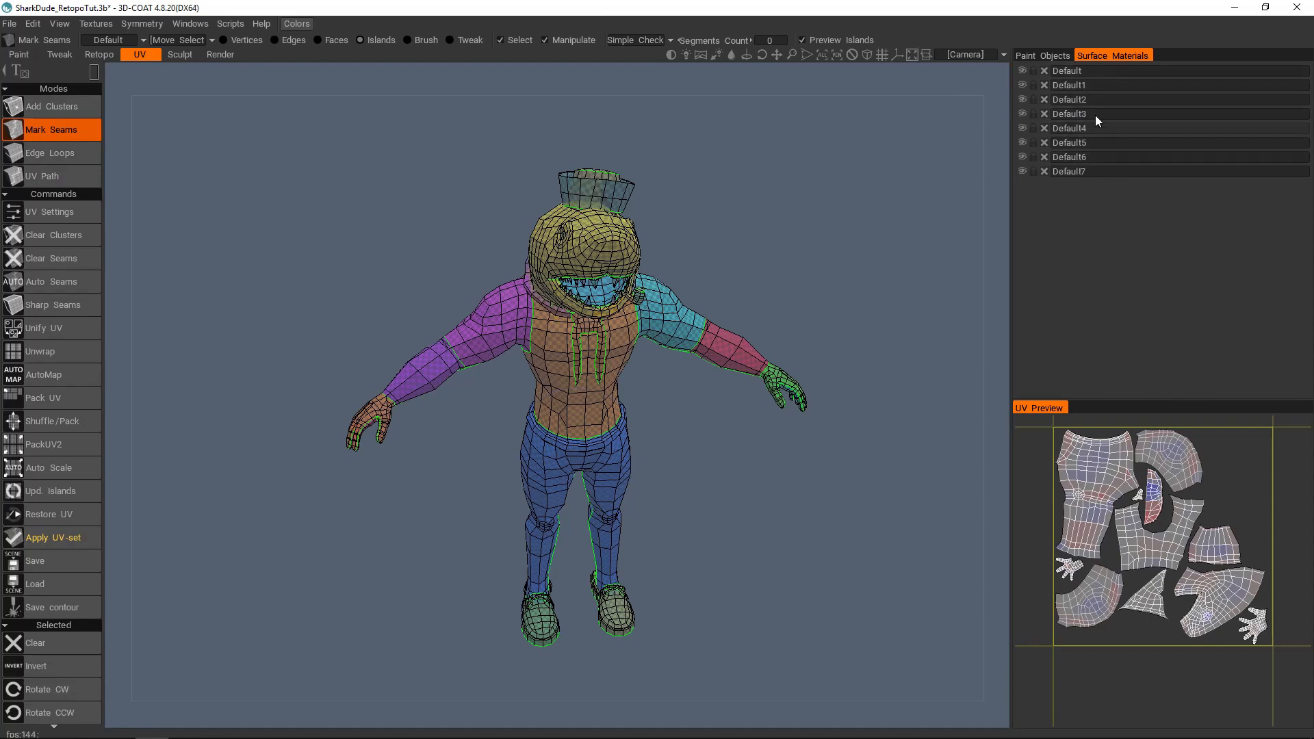
pyautogui.moveTo(483, 344); pyautogui.dragTo(561, 293, button='middle')
pyautogui.scroll(1, 561, 292)
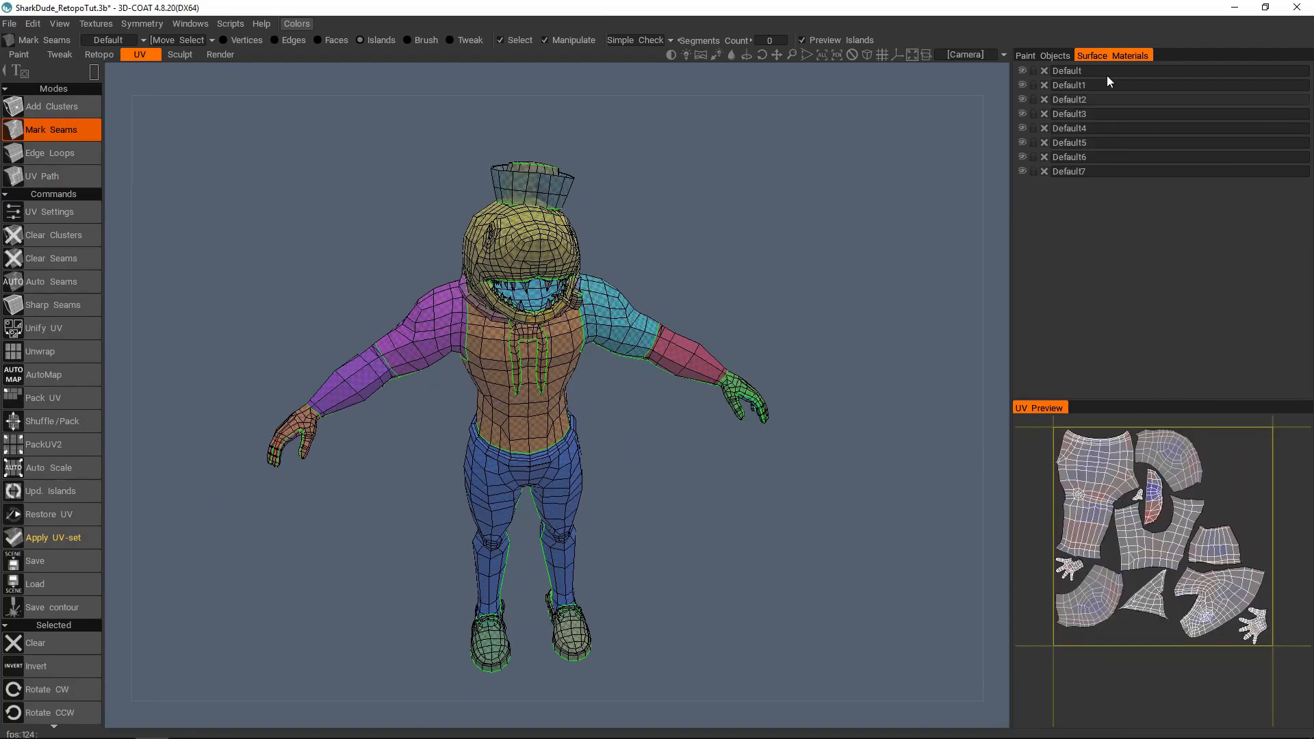
pyautogui.click(99, 54)
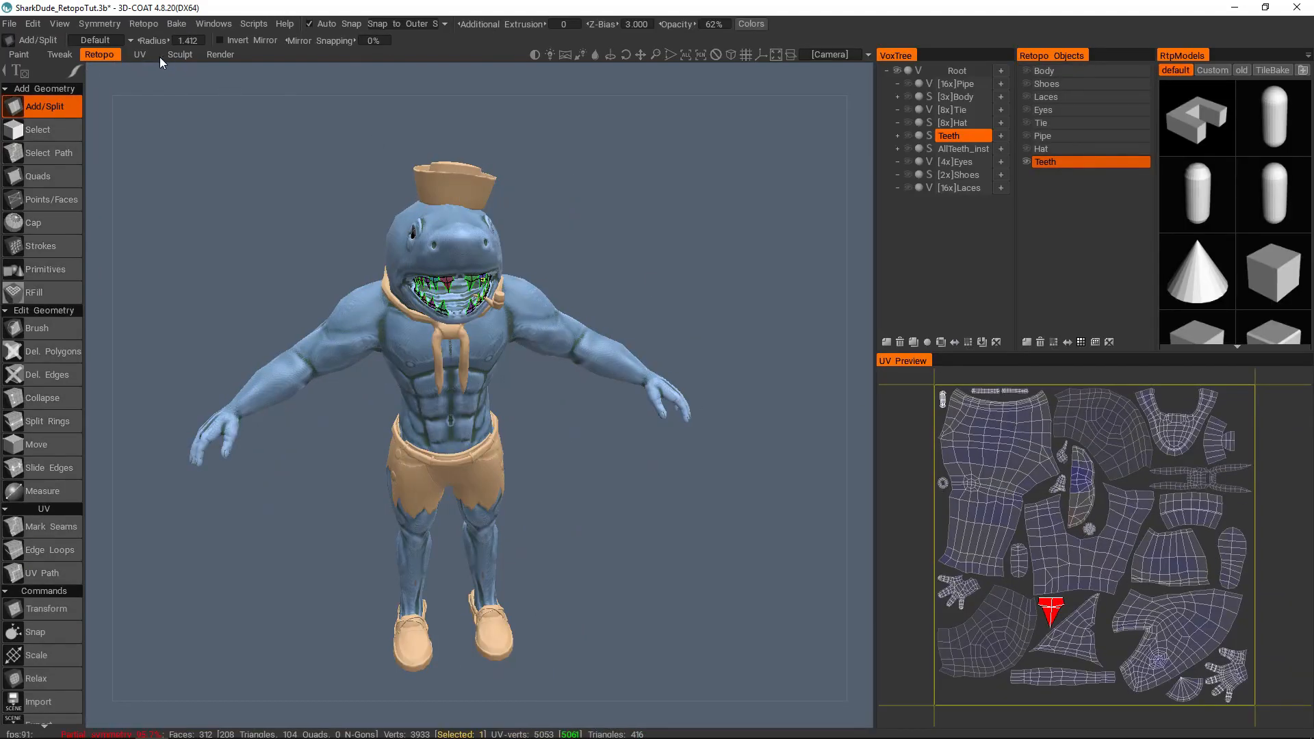
pyautogui.click(136, 56)
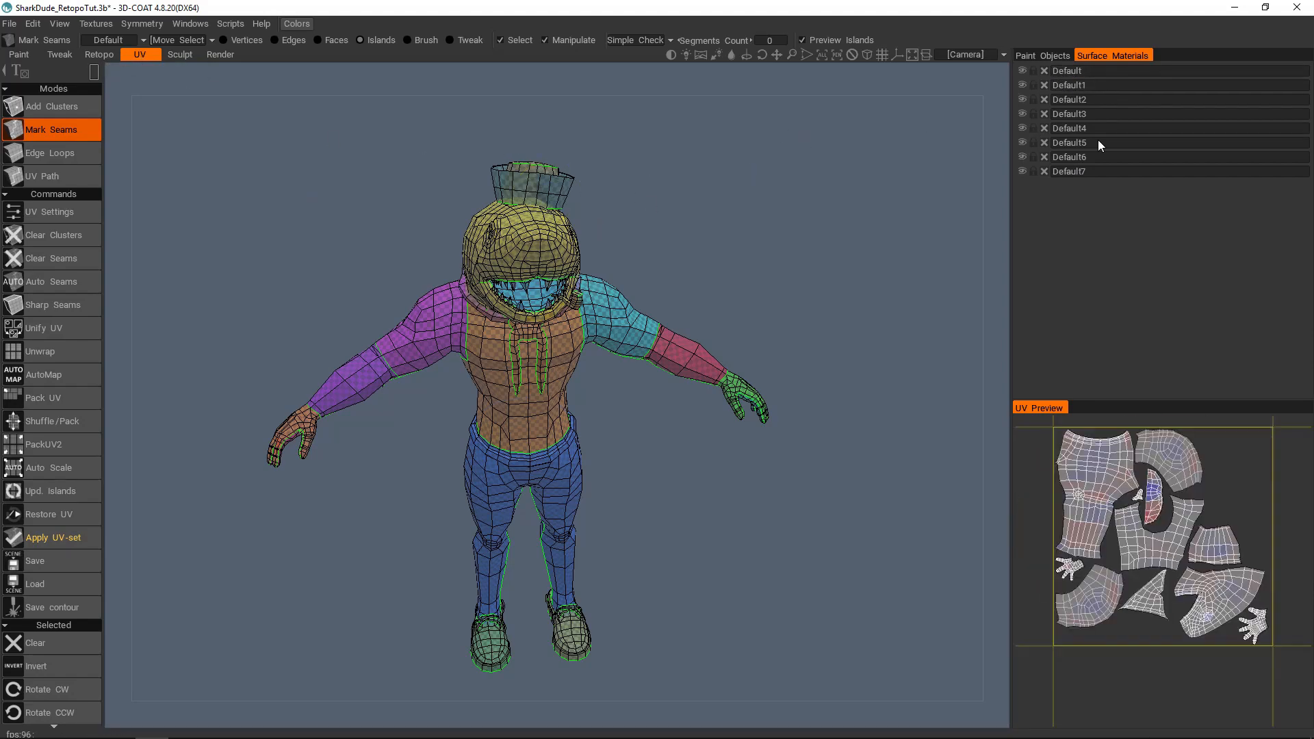
# Step: Switch to the last Default UV set in the UV set list, the one containing the teeth and hat
pyautogui.moveTo(409, 276); pyautogui.dragTo(490, 263, button='middle')
pyautogui.scroll(1, 490, 263)
pyautogui.moveTo(568, 219); pyautogui.dragTo(565, 234, button='middle')
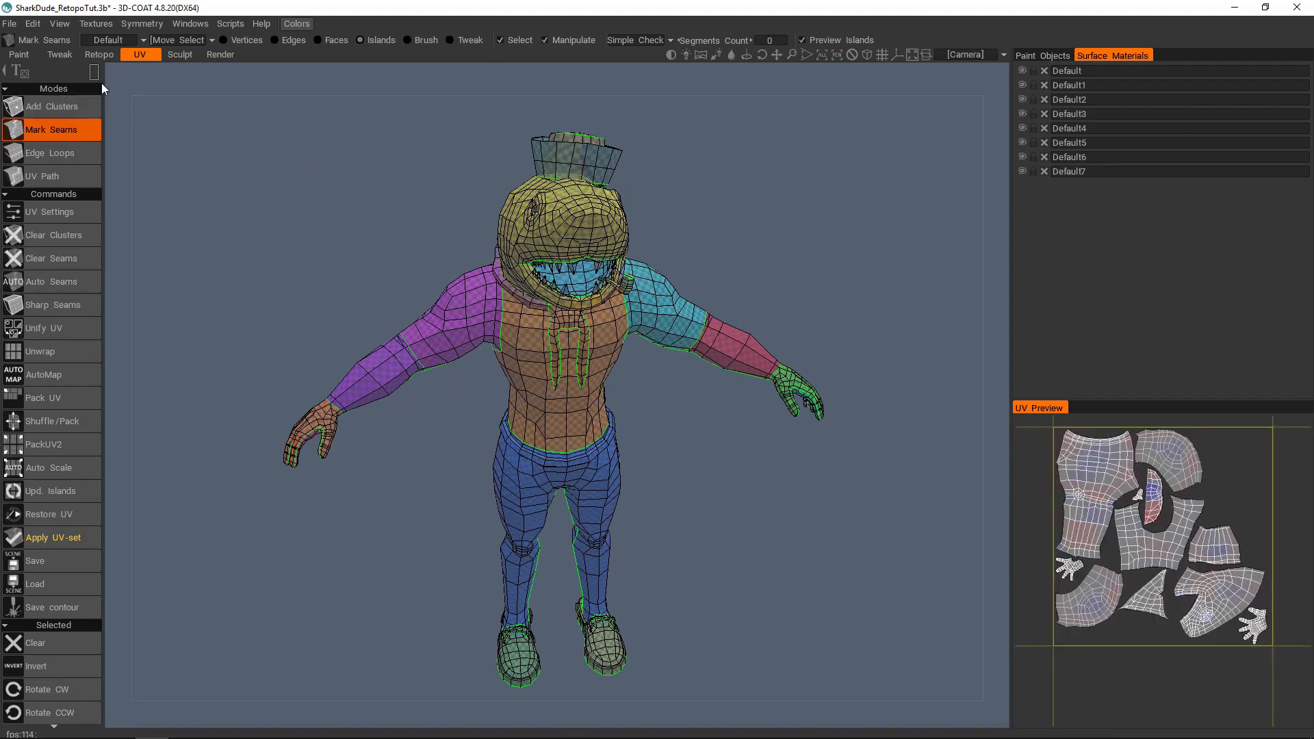
pyautogui.click(126, 39)
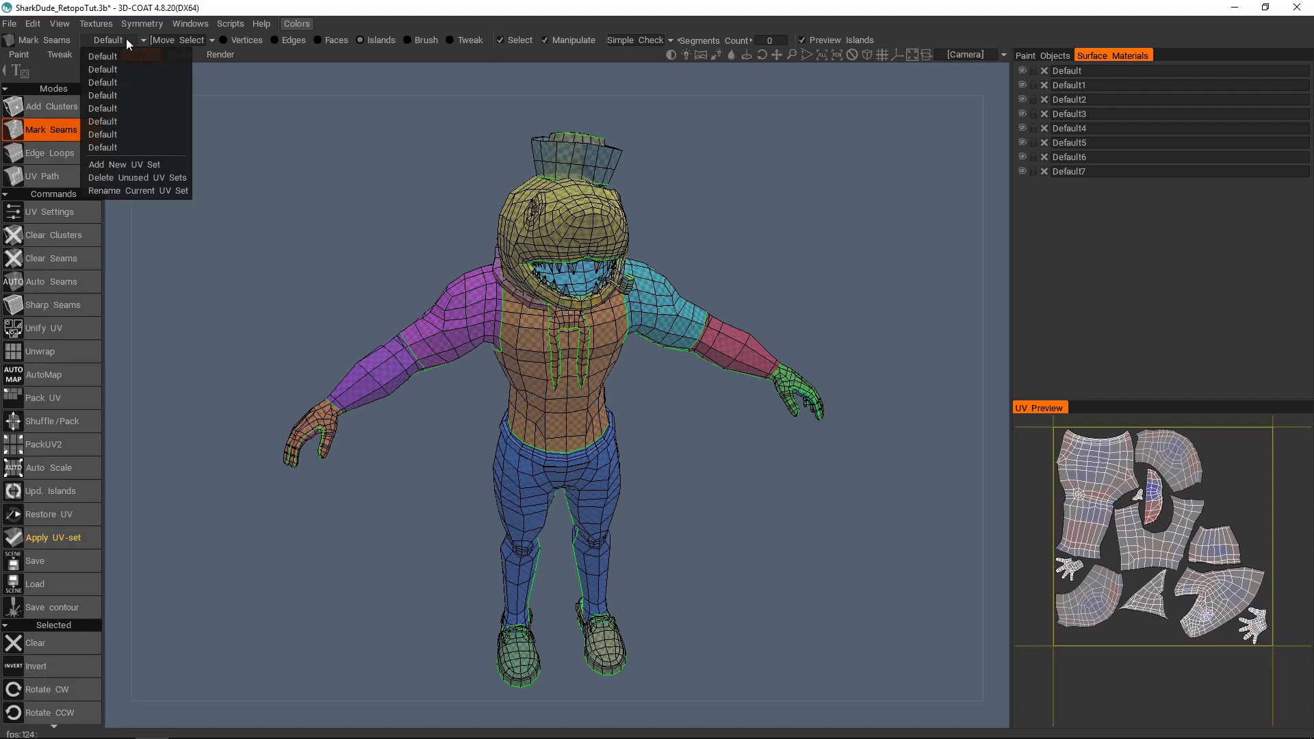
pyautogui.click(123, 164)
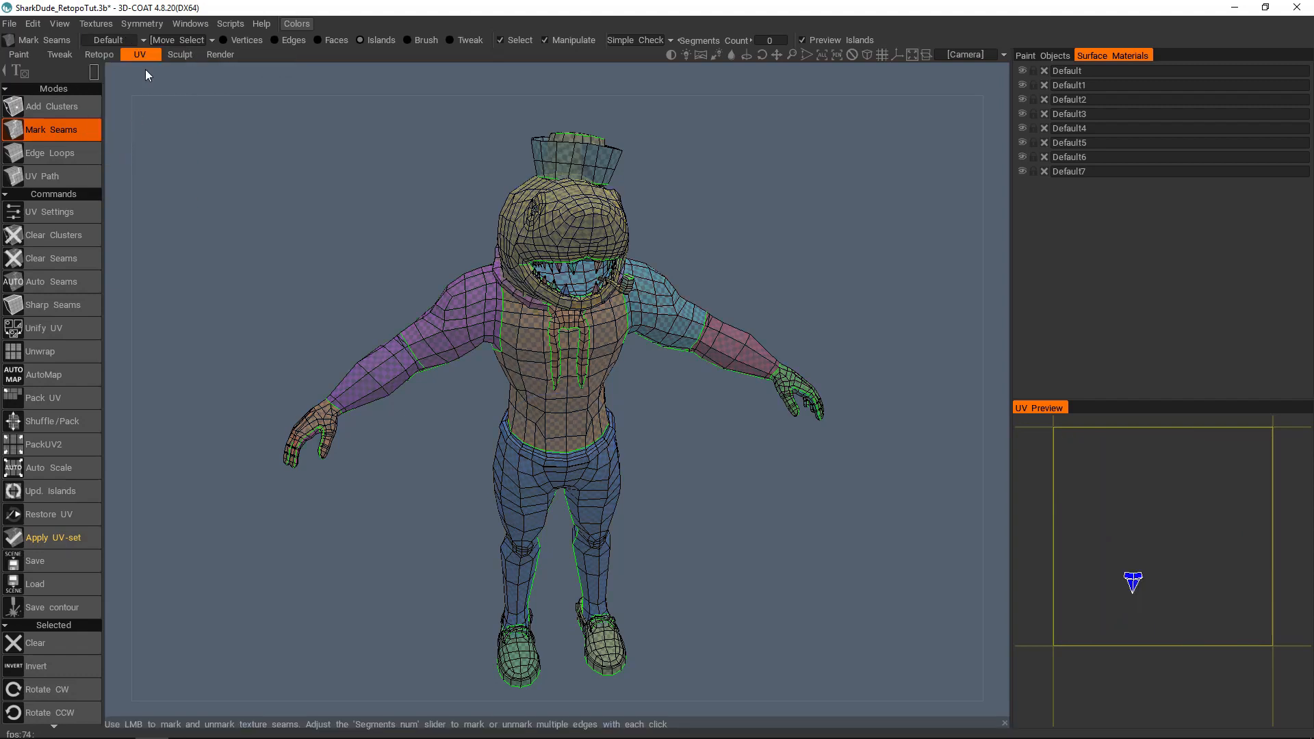
pyautogui.click(125, 40)
pyautogui.click(121, 151)
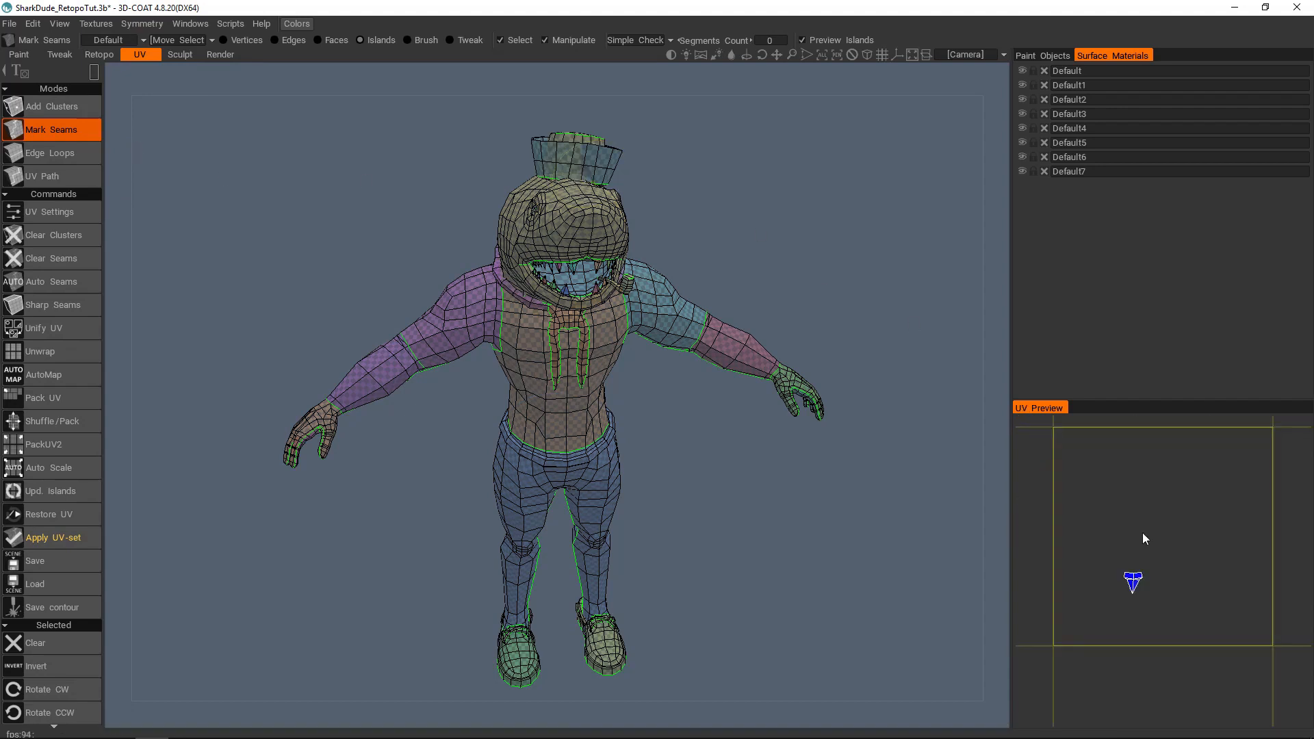
# Step: Set the selection shape to rectangle and try to box-select the teeth and hat islands in the UV preview
pyautogui.press('space')
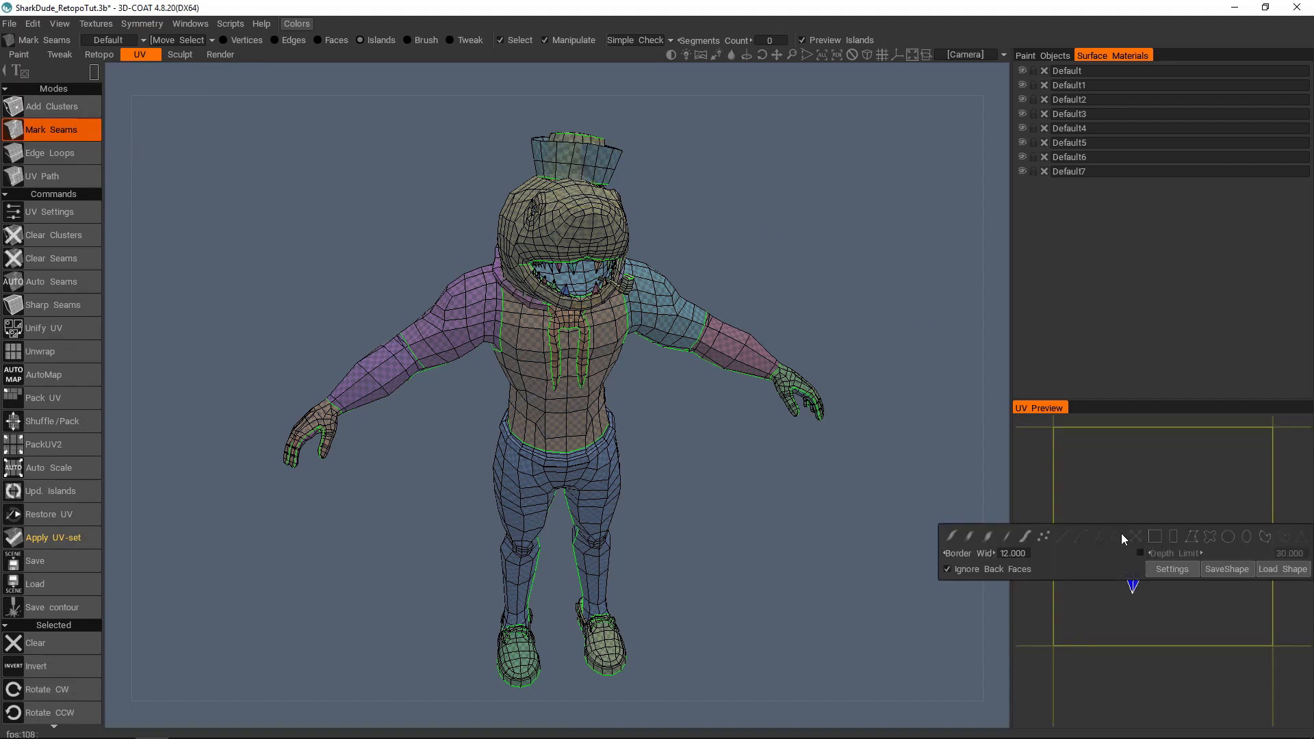
pyautogui.click(1173, 537)
pyautogui.moveTo(1205, 518); pyautogui.dragTo(1064, 625)
pyautogui.keyDown('alt'); pyautogui.moveTo(1119, 526); pyautogui.dragTo(1100, 504, button='middle'); pyautogui.keyUp('alt')
pyautogui.keyDown('alt'); pyautogui.moveTo(1146, 550); pyautogui.dragTo(1172, 514, button='right'); pyautogui.keyUp('alt')
pyautogui.click(1228, 465)
pyautogui.moveTo(1143, 525); pyautogui.dragTo(1120, 538)
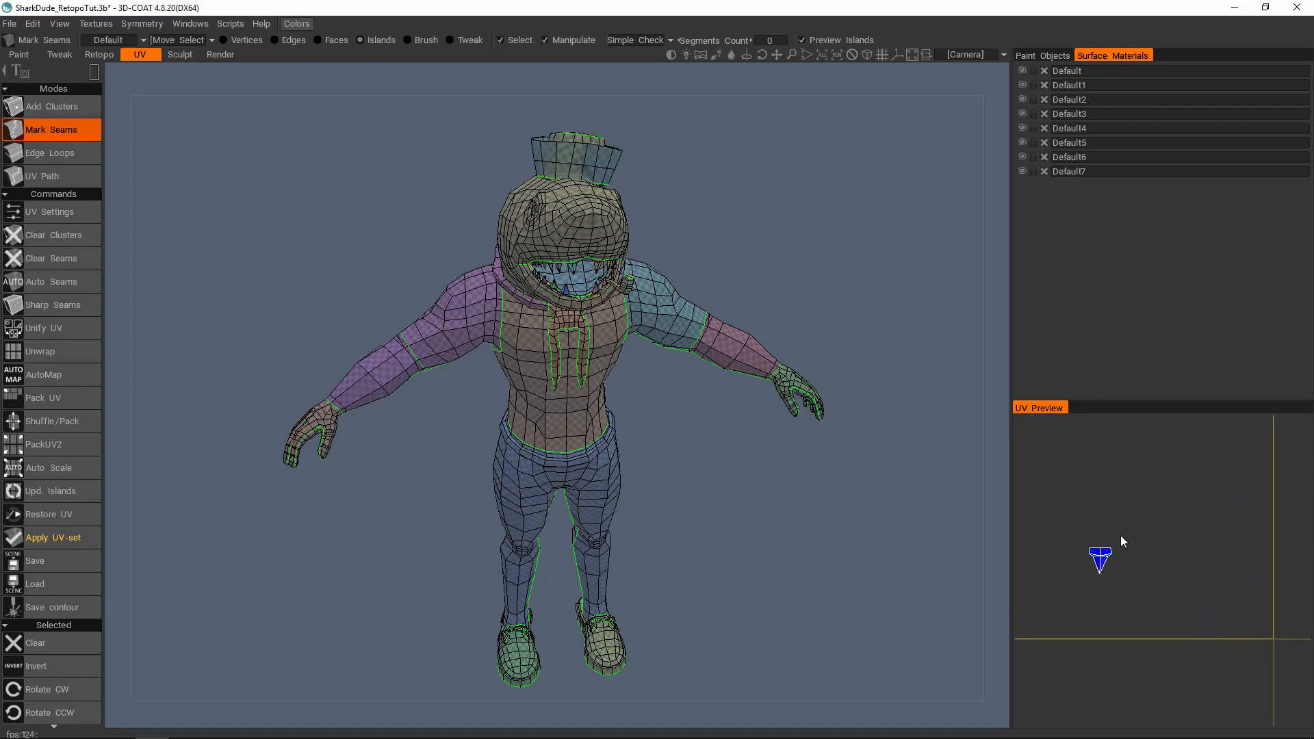
pyautogui.moveTo(1120, 537); pyautogui.dragTo(1066, 580)
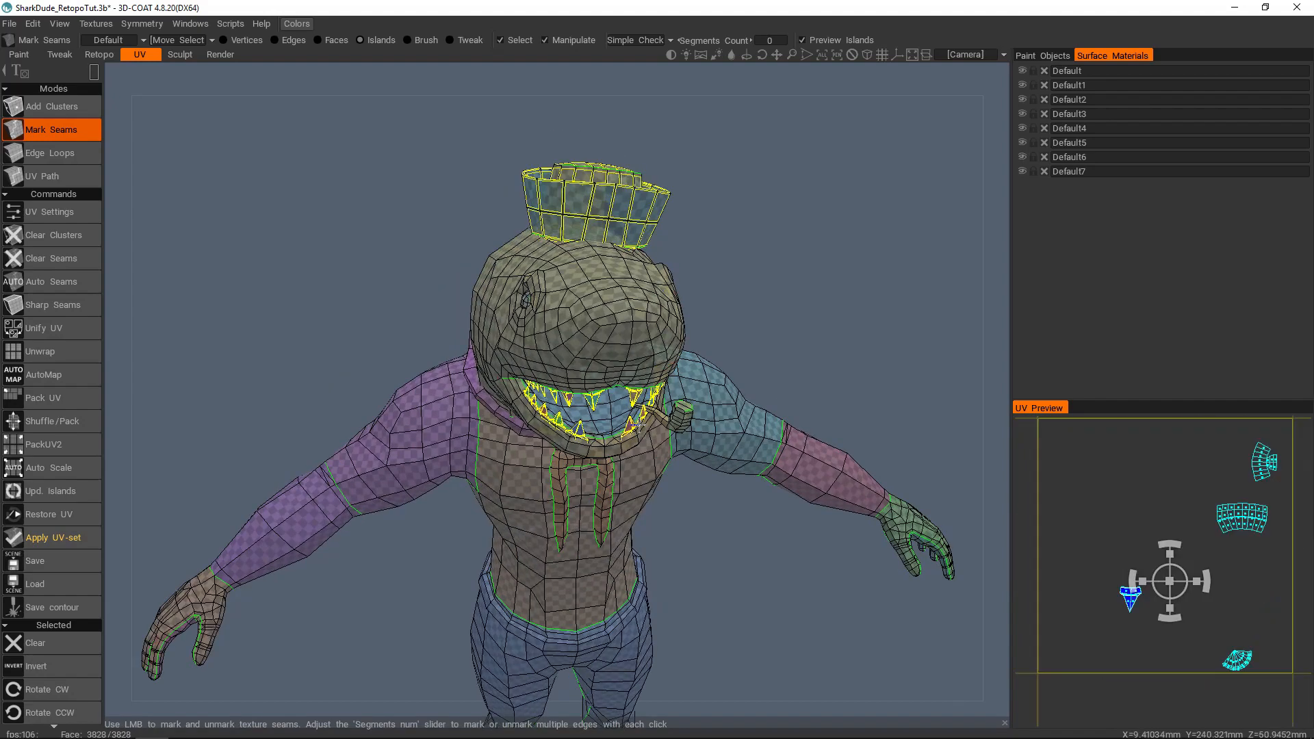
pyautogui.keyDown('alt'); pyautogui.moveTo(639, 425); pyautogui.dragTo(600, 331); pyautogui.keyUp('alt')
pyautogui.keyDown('alt'); pyautogui.moveTo(599, 331); pyautogui.dragTo(637, 301, button='right'); pyautogui.keyUp('alt')
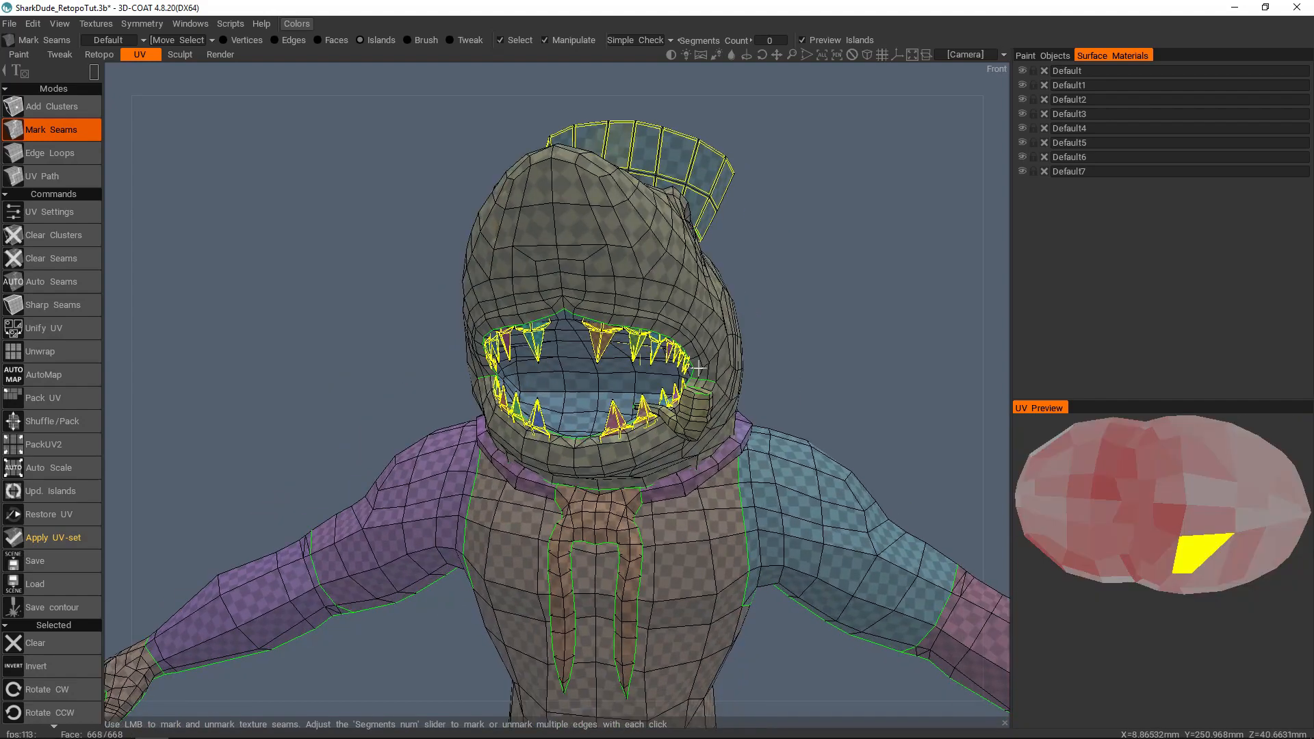
# Step: Box-select all the teeth and hat islands in the UV preview and undo the accidental transform
pyautogui.keyDown('alt'); pyautogui.moveTo(1234, 521); pyautogui.dragTo(1168, 565, button='middle'); pyautogui.keyUp('alt')
pyautogui.keyDown('alt'); pyautogui.moveTo(1170, 565); pyautogui.dragTo(1242, 570, button='right'); pyautogui.keyUp('alt')
pyautogui.click(1266, 534)
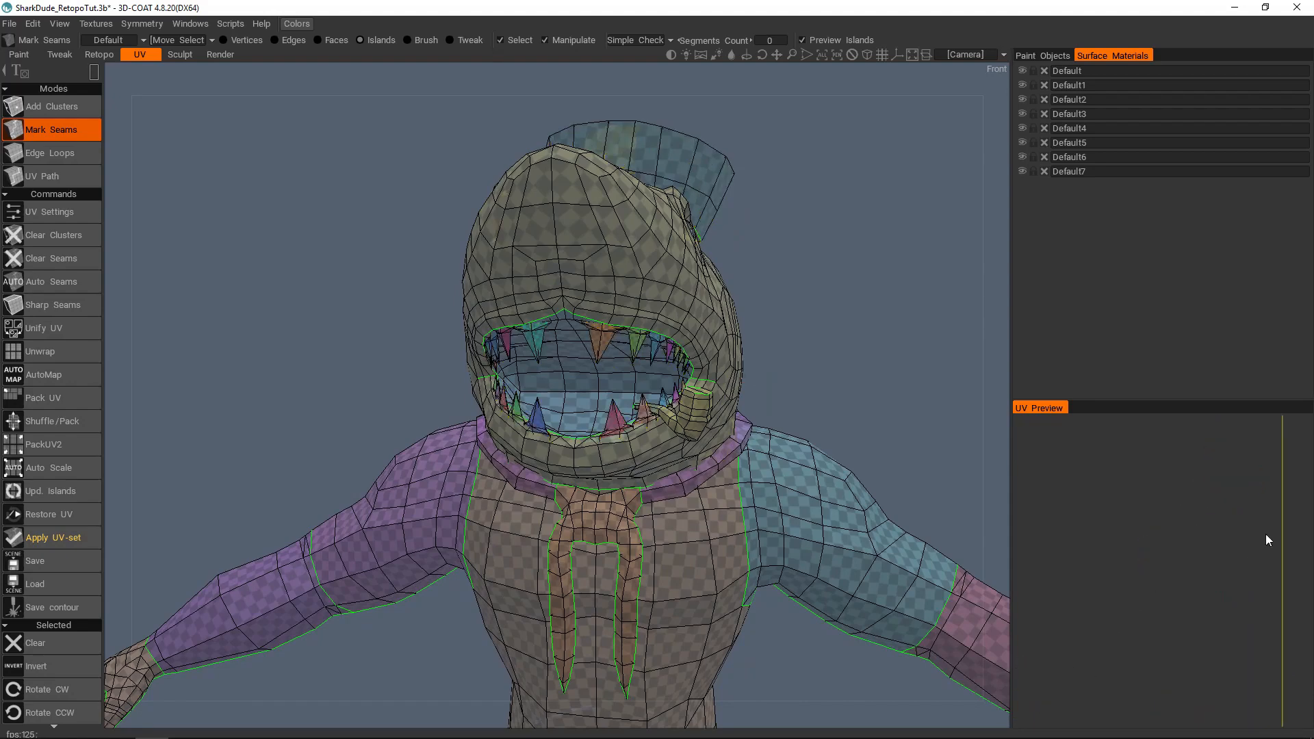
pyautogui.keyDown('alt'); pyautogui.moveTo(1136, 590); pyautogui.dragTo(1295, 472, button='middle'); pyautogui.keyUp('alt')
pyautogui.moveTo(1173, 549); pyautogui.dragTo(1088, 616)
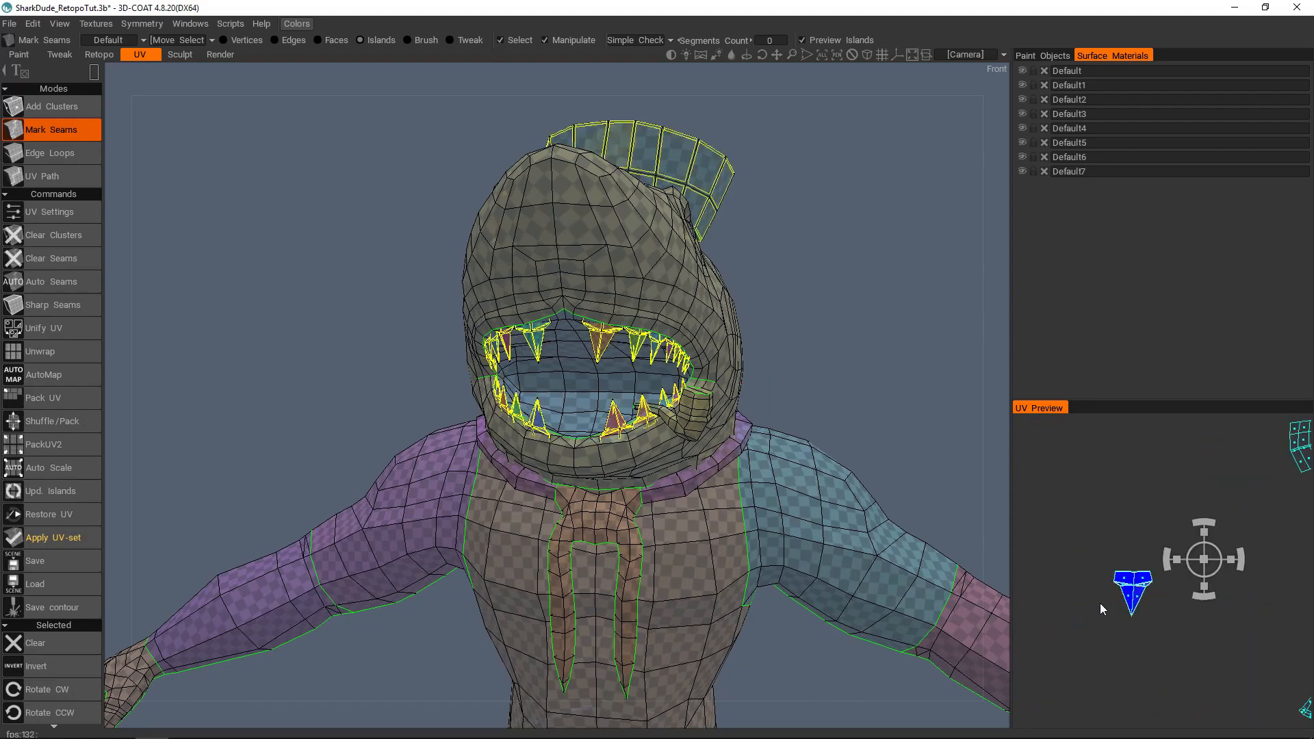
pyautogui.keyDown('alt'); pyautogui.moveTo(1135, 556); pyautogui.dragTo(1105, 563, button='right'); pyautogui.keyUp('alt')
pyautogui.keyDown('alt'); pyautogui.moveTo(1179, 531); pyautogui.dragTo(1150, 525, button='middle'); pyautogui.keyUp('alt')
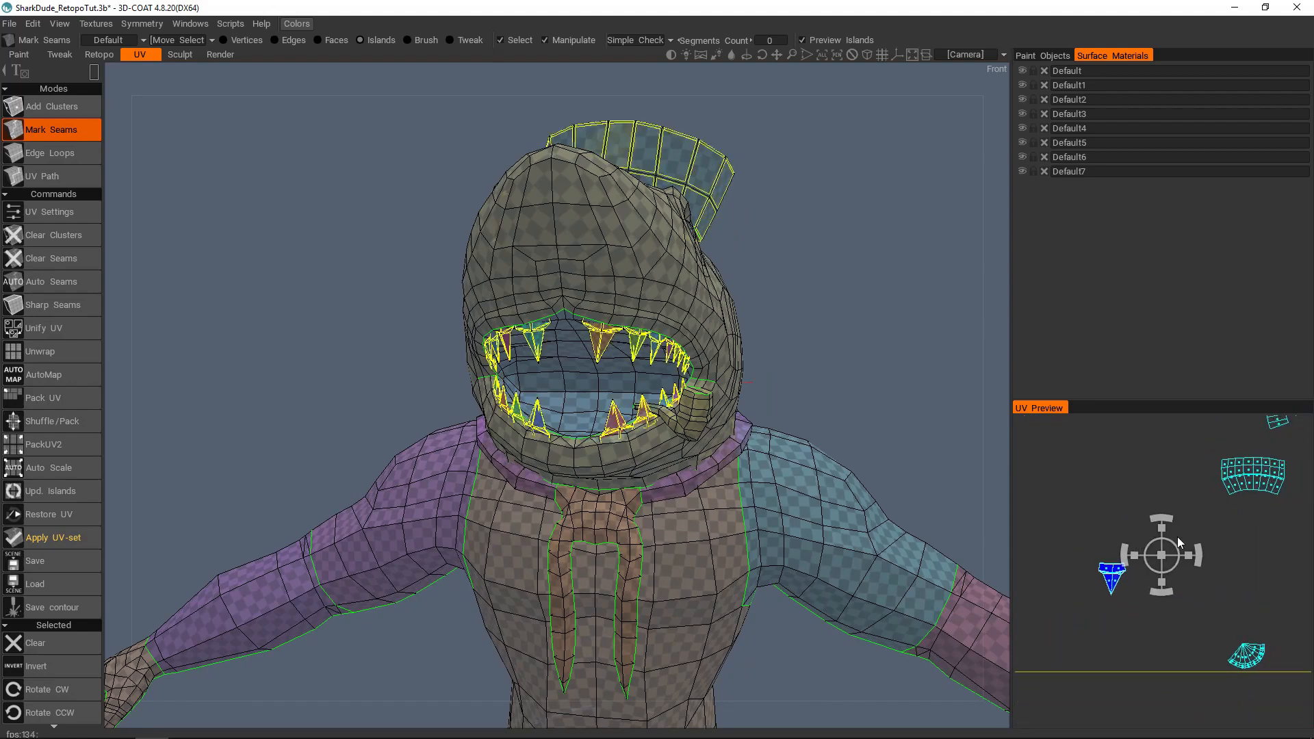
pyautogui.moveTo(1171, 533); pyautogui.dragTo(1188, 552)
pyautogui.hotkey('ctrl', 'z')
# Step: Move the selected teeth and hat islands to the first Default UV set
pyautogui.keyDown('alt'); pyautogui.moveTo(1212, 573); pyautogui.dragTo(1182, 565, button='middle'); pyautogui.keyUp('alt')
pyautogui.keyDown('alt'); pyautogui.moveTo(1182, 565); pyautogui.dragTo(1175, 531, button='right'); pyautogui.keyUp('alt')
pyautogui.keyDown('alt'); pyautogui.moveTo(1179, 518); pyautogui.dragTo(1223, 541, button='middle'); pyautogui.keyUp('alt')
pyautogui.keyDown('alt'); pyautogui.moveTo(611, 305); pyautogui.dragTo(637, 349); pyautogui.keyUp('alt')
pyautogui.keyDown('alt'); pyautogui.moveTo(637, 349); pyautogui.dragTo(643, 280, button='right'); pyautogui.keyUp('alt')
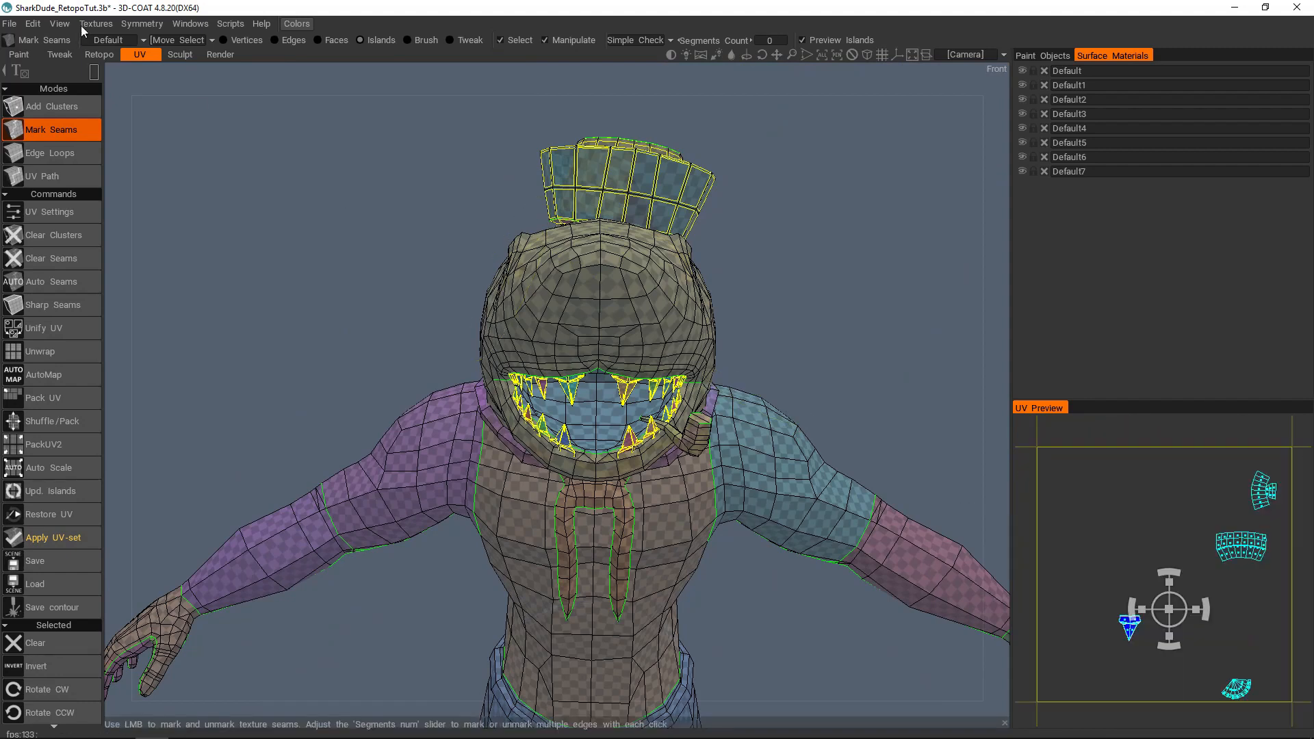
pyautogui.click(108, 39)
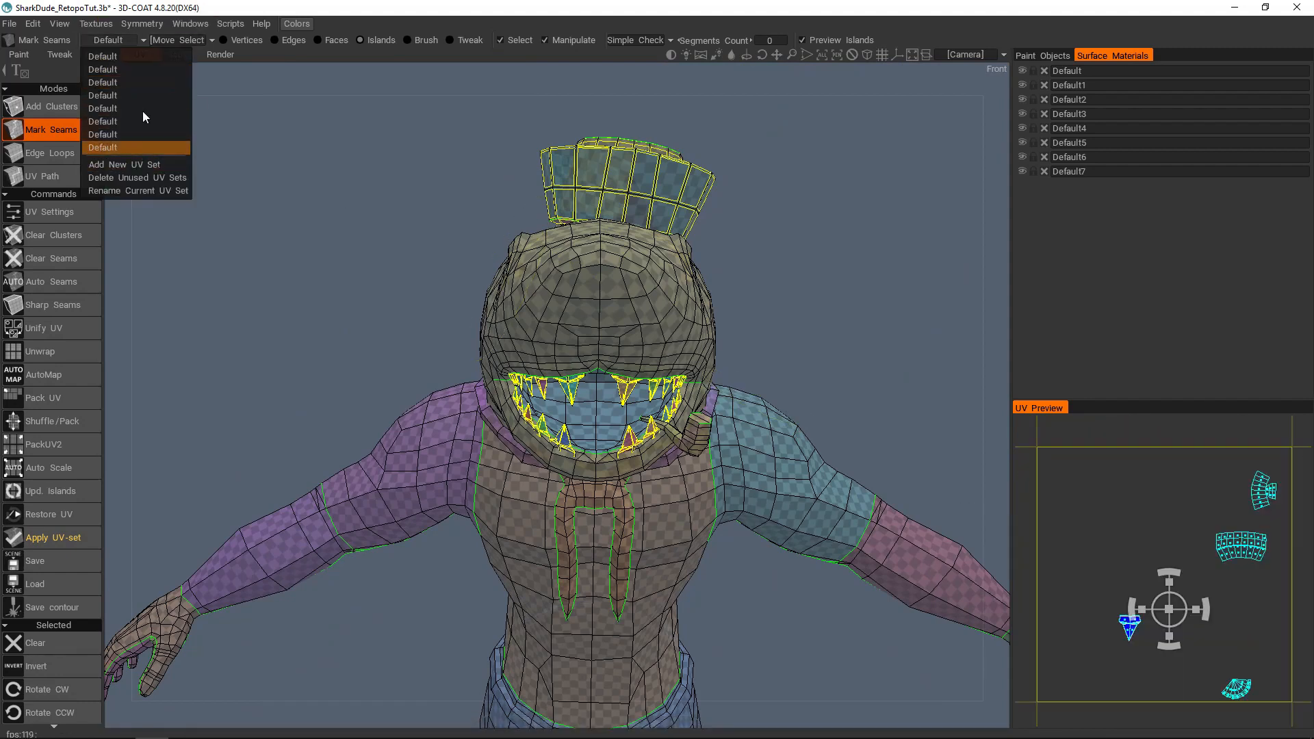
pyautogui.click(207, 40)
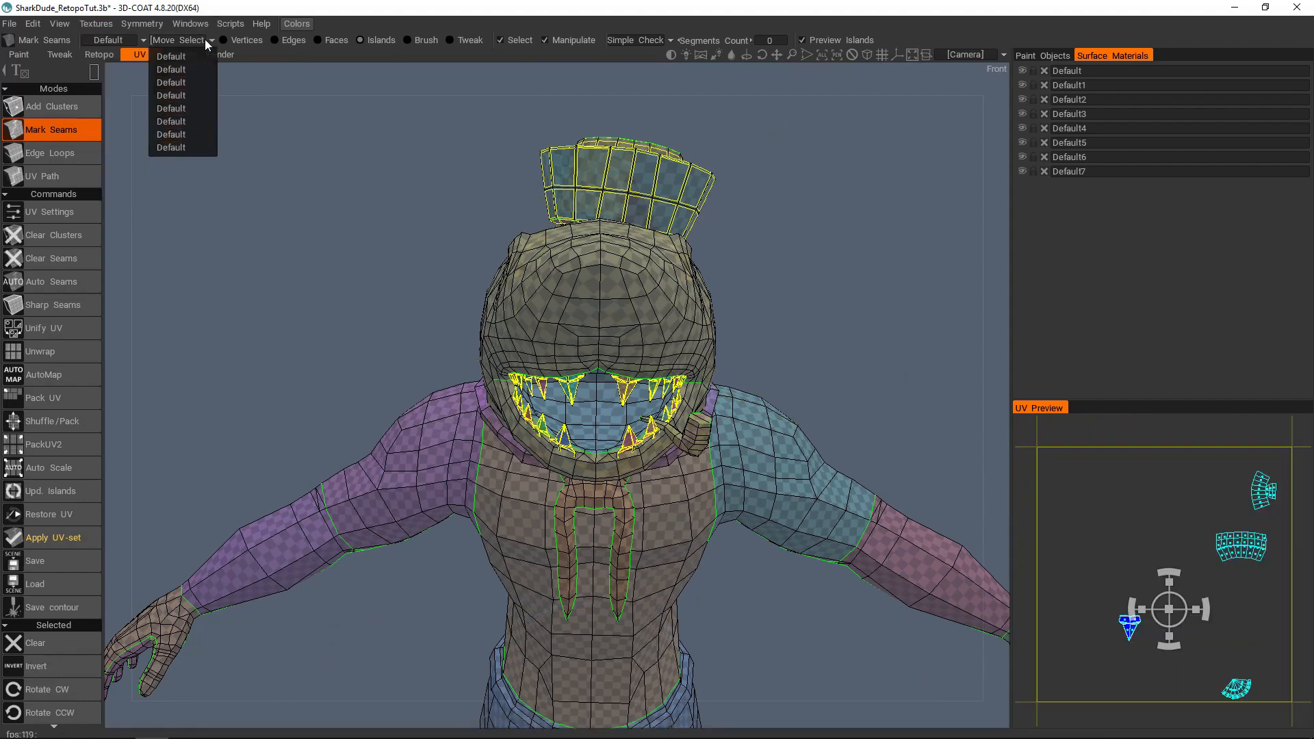
pyautogui.click(174, 56)
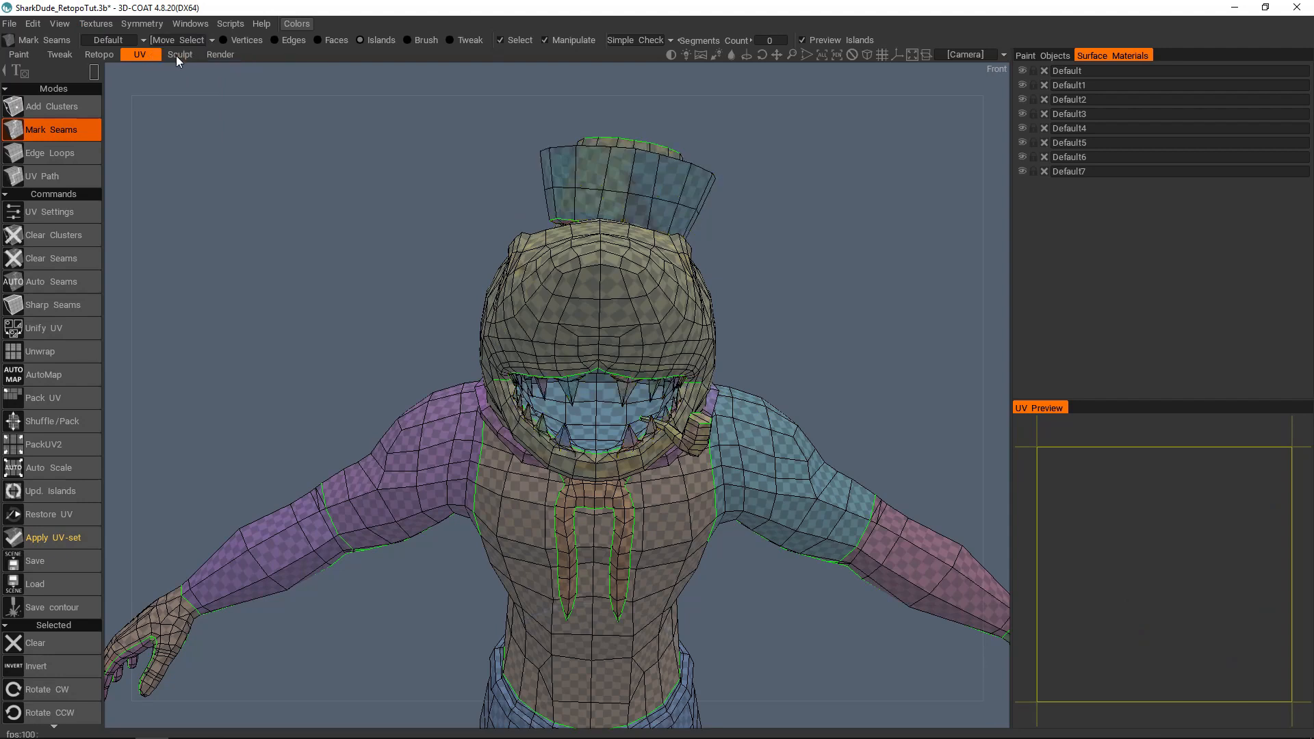
# Step: Go through the other Default UV sets and activate the one containing the pipe
pyautogui.click(129, 40)
pyautogui.click(116, 133)
pyautogui.click(134, 40)
pyautogui.click(119, 137)
pyautogui.click(132, 43)
pyautogui.click(113, 145)
pyautogui.click(133, 36)
pyautogui.click(114, 134)
pyautogui.click(142, 41)
pyautogui.click(125, 117)
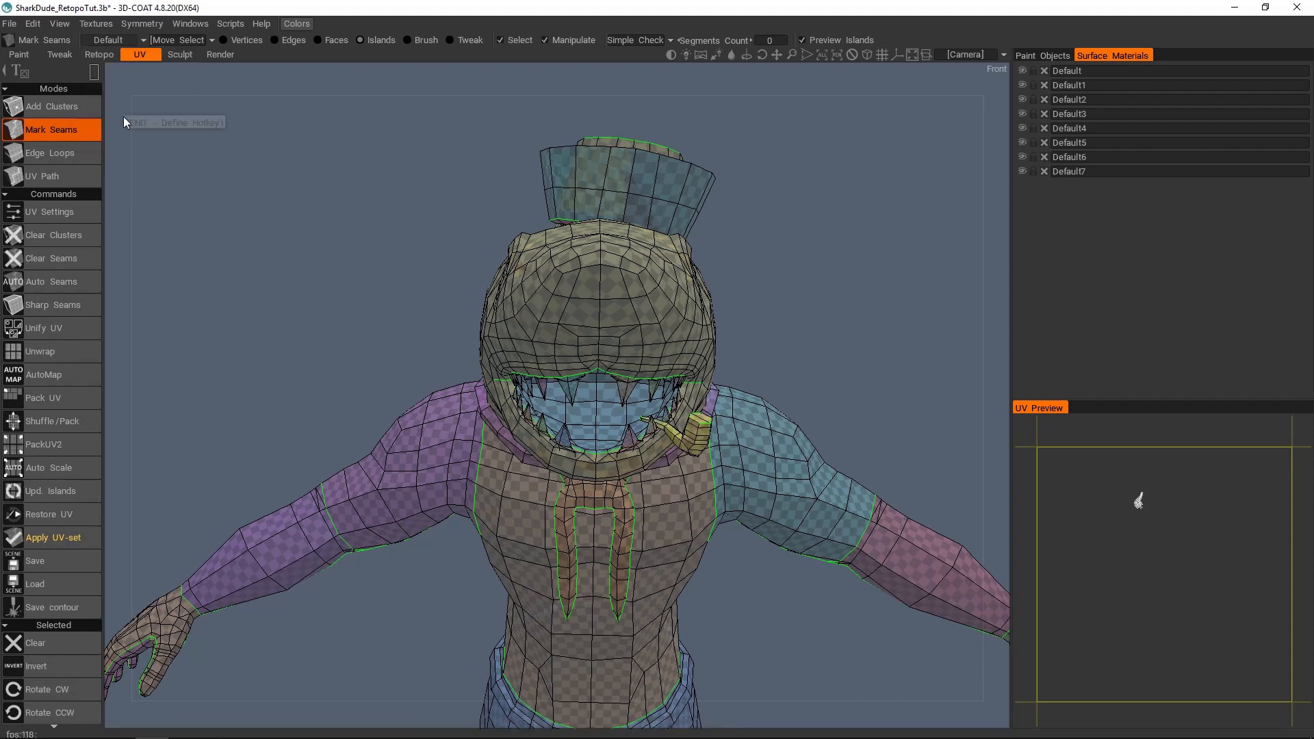
# Step: Select the pipe islands in the UV preview and move them to the first Default UV set
pyautogui.moveTo(1110, 475); pyautogui.dragTo(1154, 533)
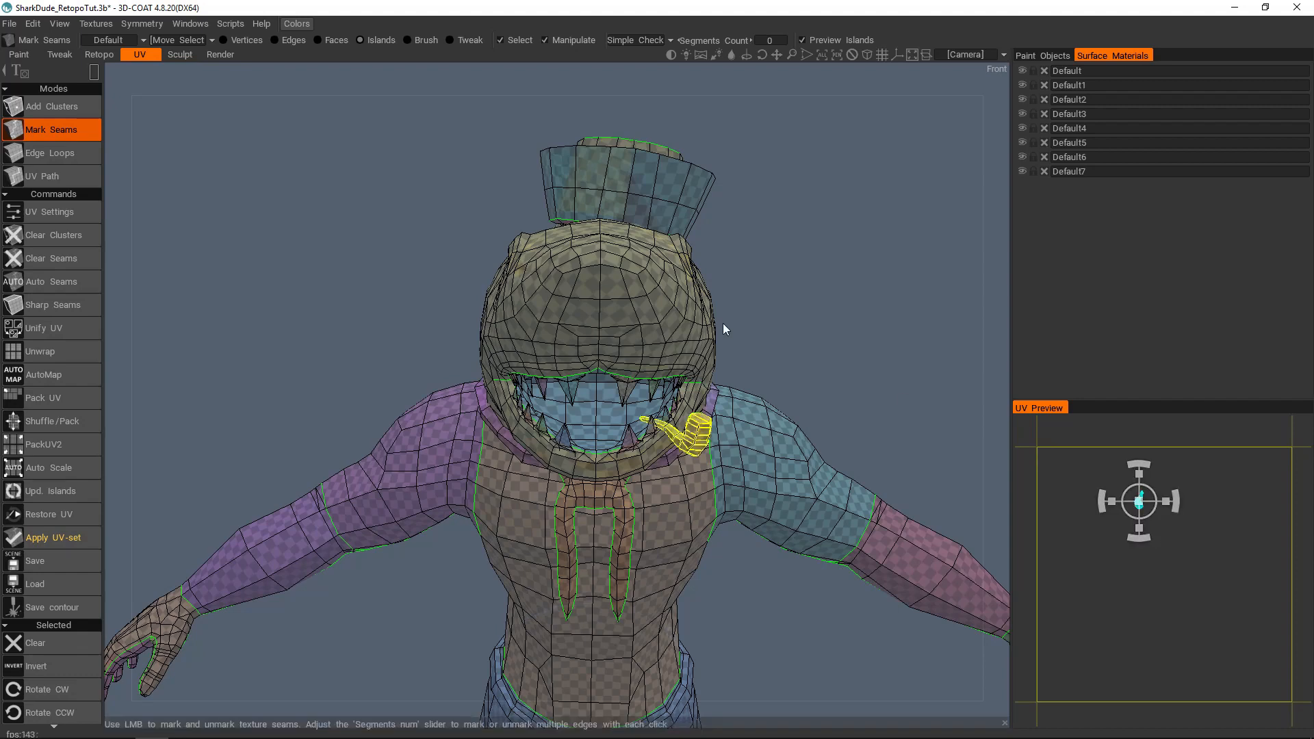
pyautogui.click(194, 41)
pyautogui.click(189, 59)
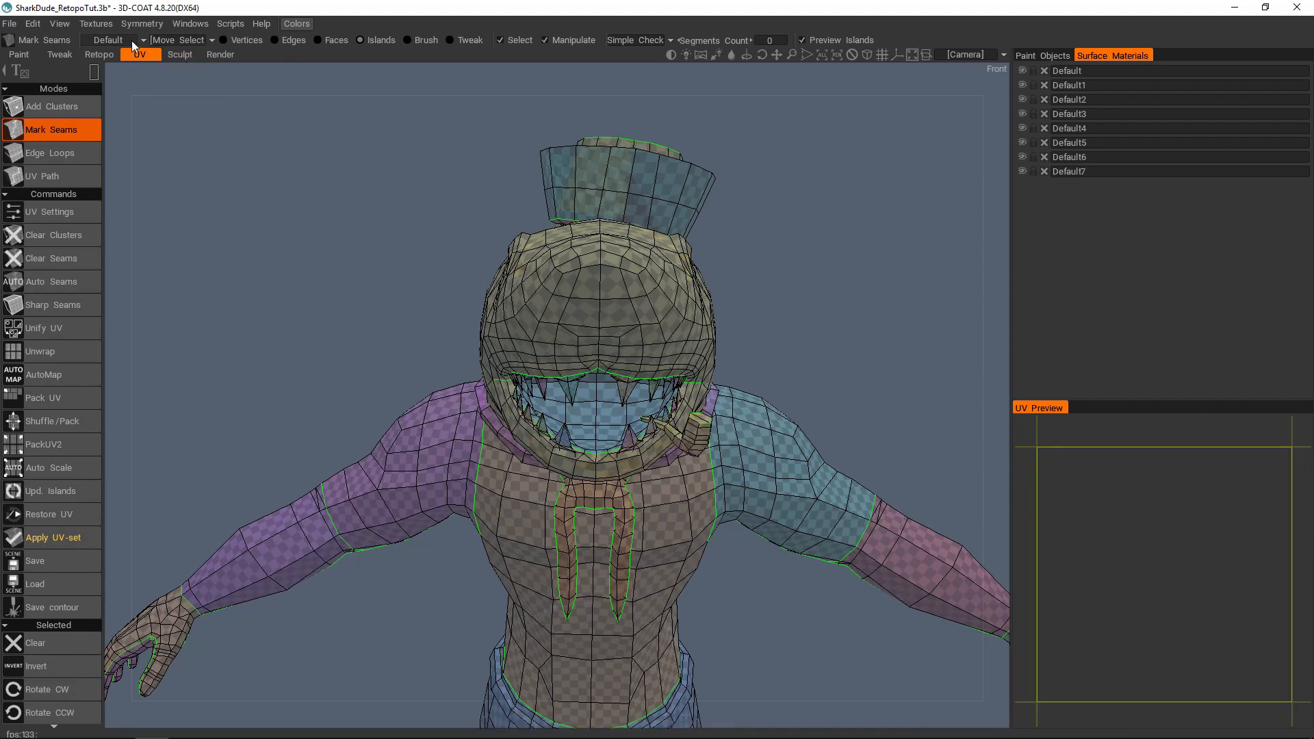
# Step: Switch to the UV set containing the neck tie and move all its islands to the first Default UV set
pyautogui.click(130, 43)
pyautogui.click(125, 108)
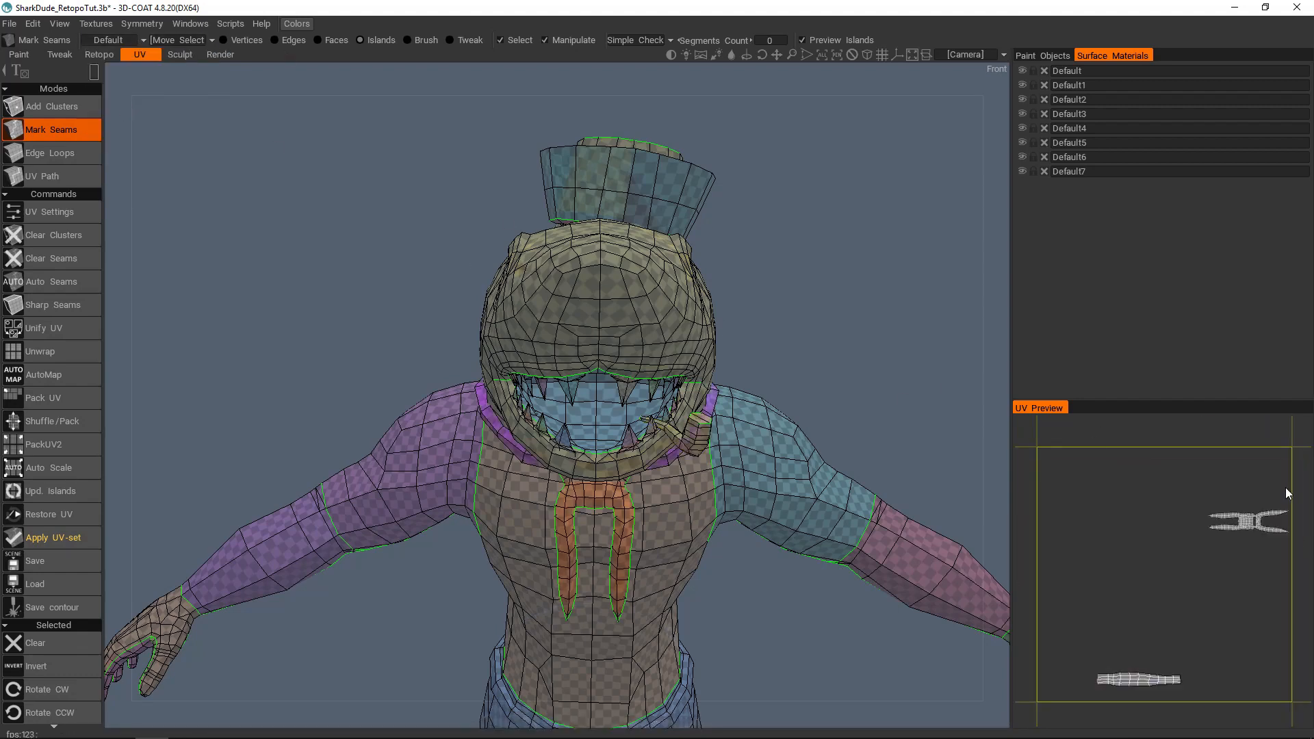
pyautogui.moveTo(1297, 487); pyautogui.dragTo(1064, 697)
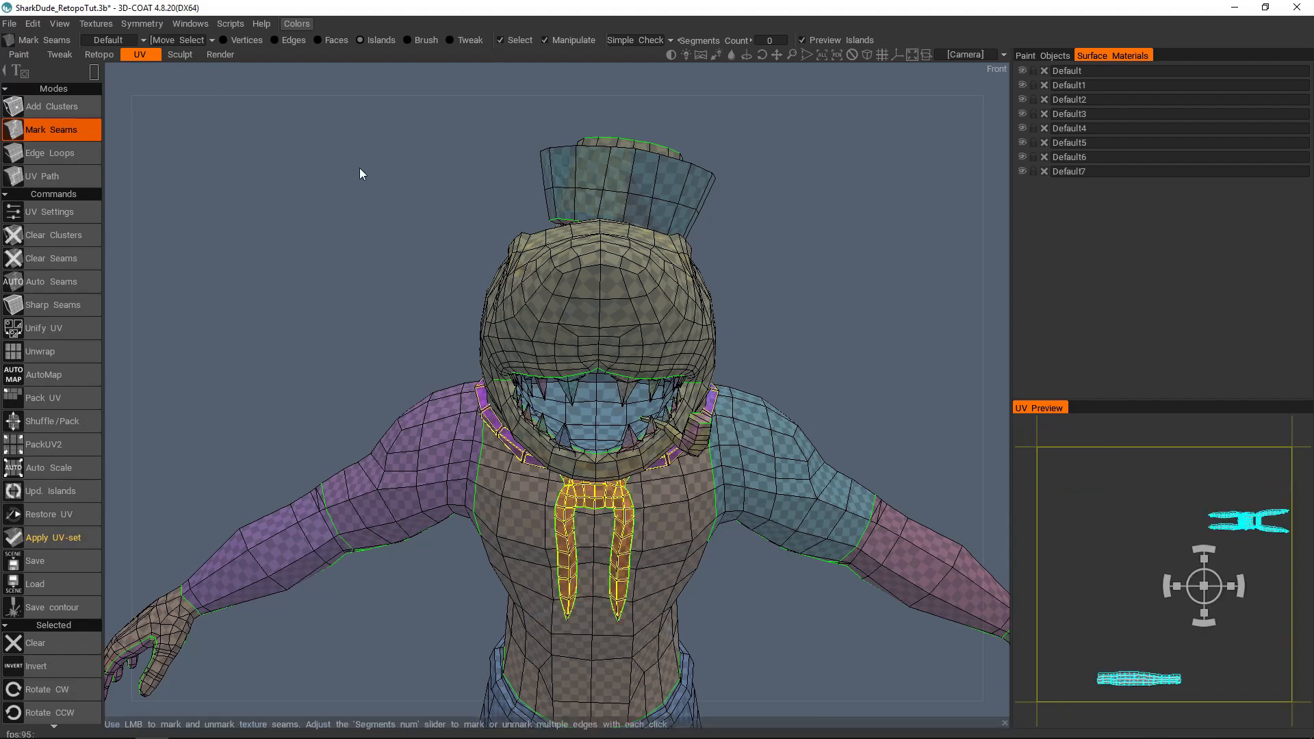
pyautogui.click(180, 43)
pyautogui.click(175, 59)
# Step: Check the remaining Default UV sets for leftover islands and return to the first Default set
pyautogui.click(129, 39)
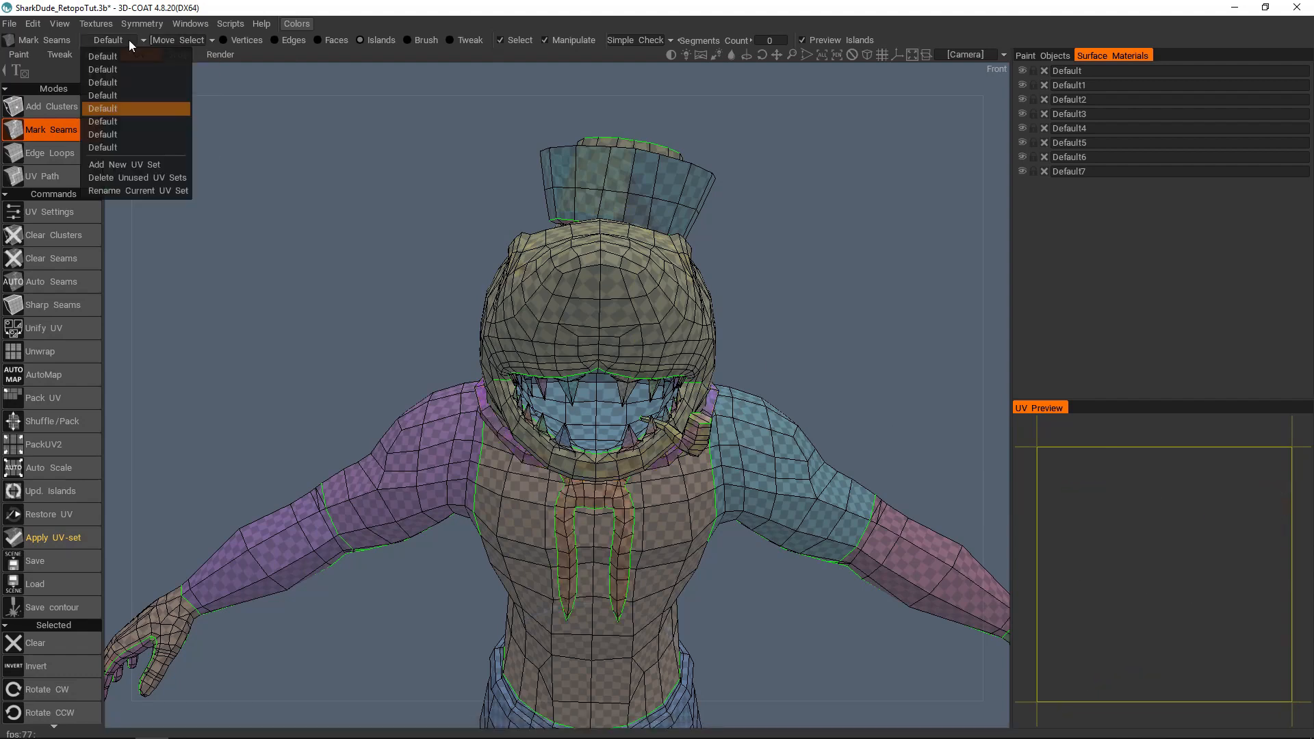
pyautogui.click(120, 82)
pyautogui.click(128, 40)
pyautogui.click(129, 56)
pyautogui.click(130, 44)
pyautogui.click(108, 90)
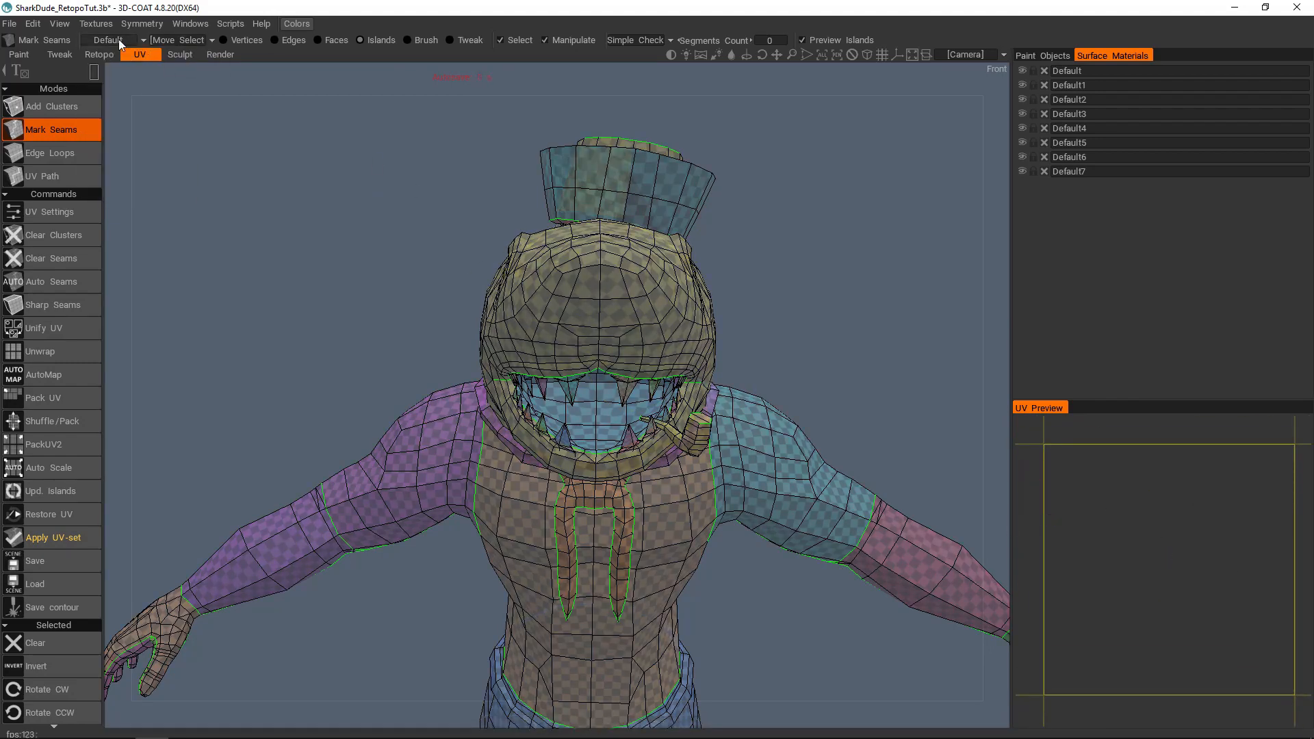
pyautogui.click(110, 40)
pyautogui.click(113, 83)
pyautogui.click(110, 40)
pyautogui.click(115, 70)
pyautogui.click(122, 40)
pyautogui.click(116, 56)
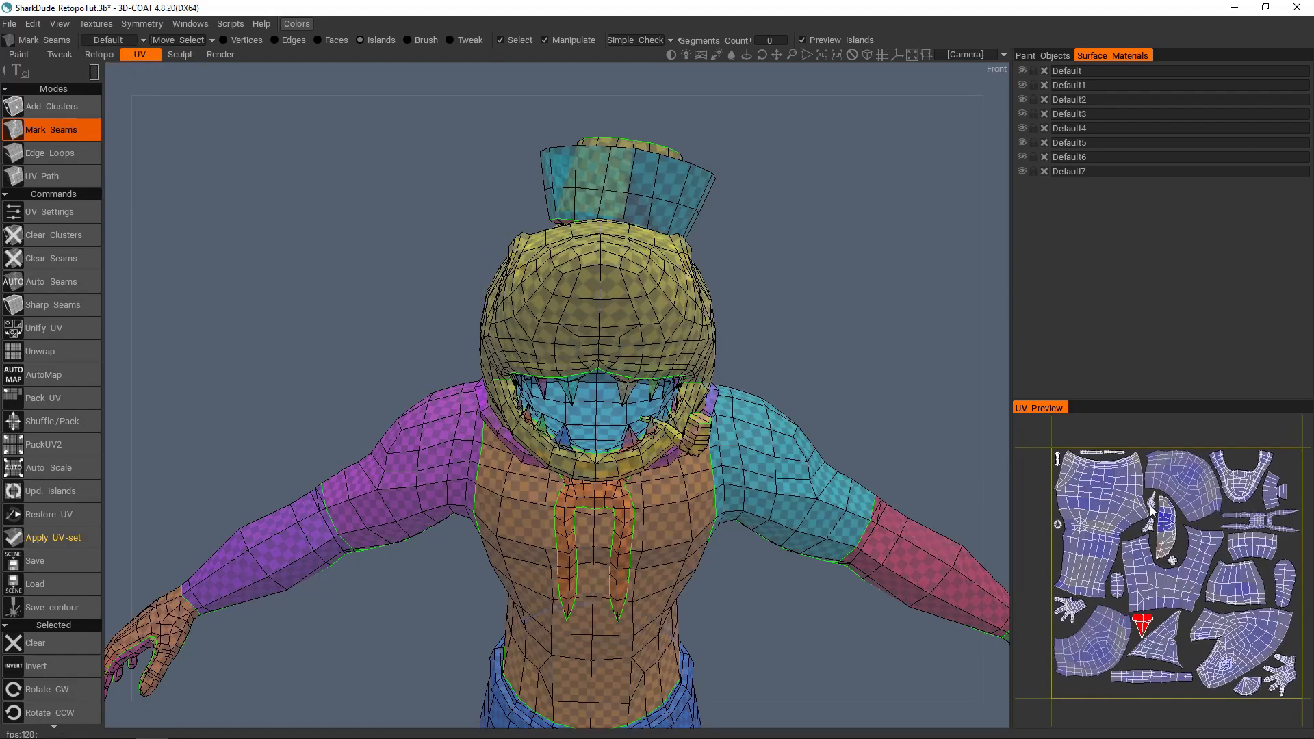
# Step: Apply the combined UV set to the character and confirm the operation
pyautogui.scroll(-3, 498, 329)
pyautogui.moveTo(212, 291); pyautogui.dragTo(274, 301)
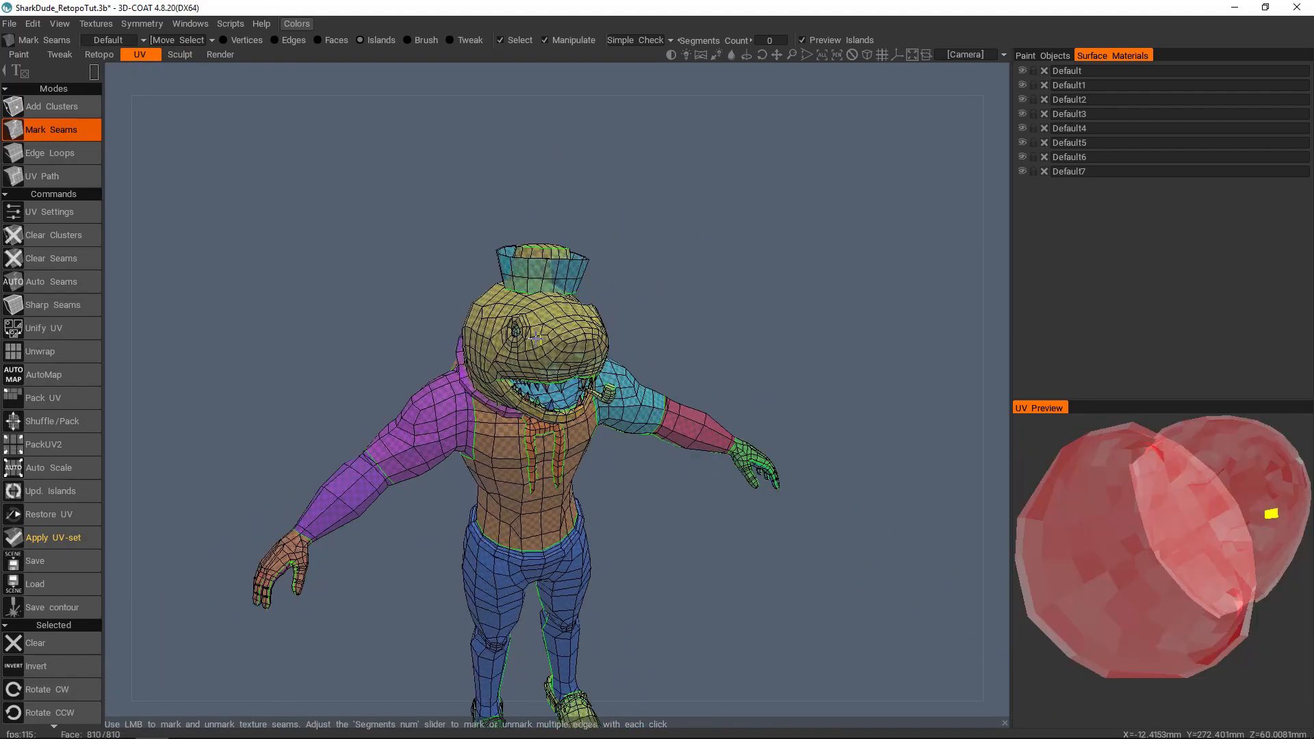
pyautogui.moveTo(274, 301); pyautogui.dragTo(291, 218, button='middle')
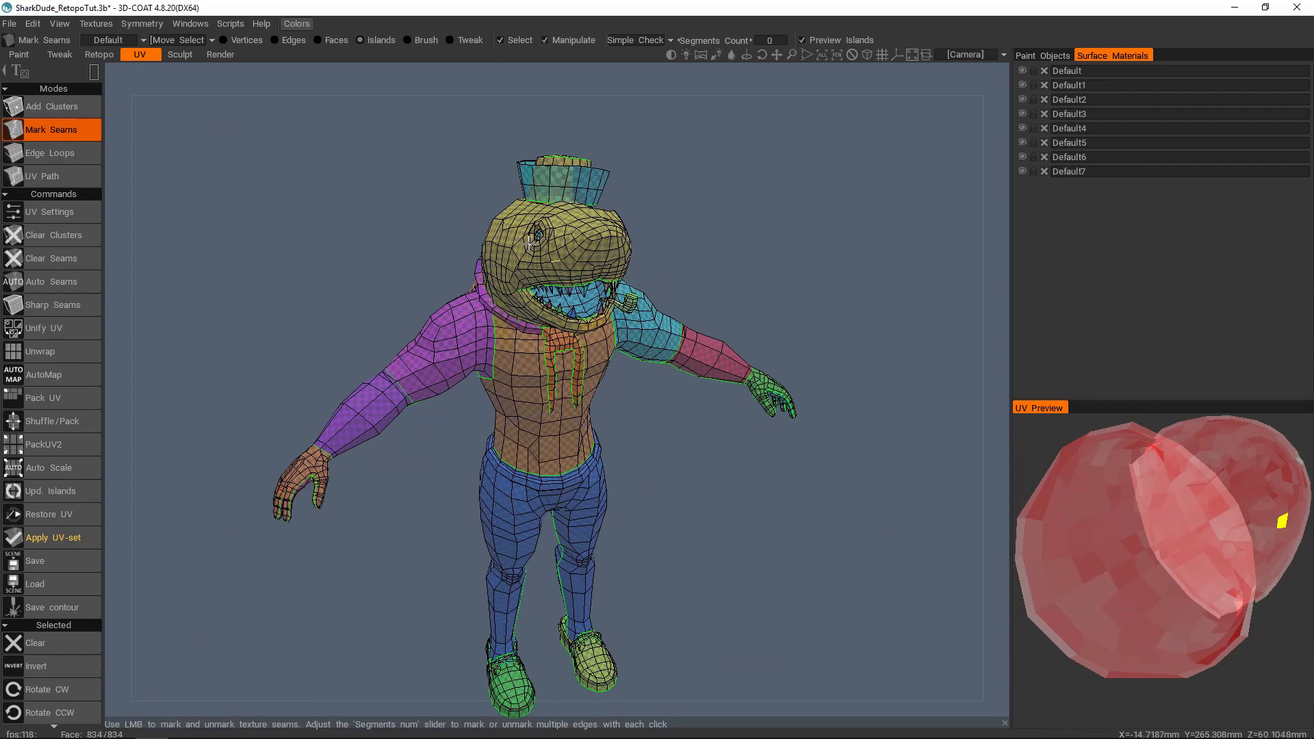
pyautogui.click(67, 537)
pyautogui.click(465, 419)
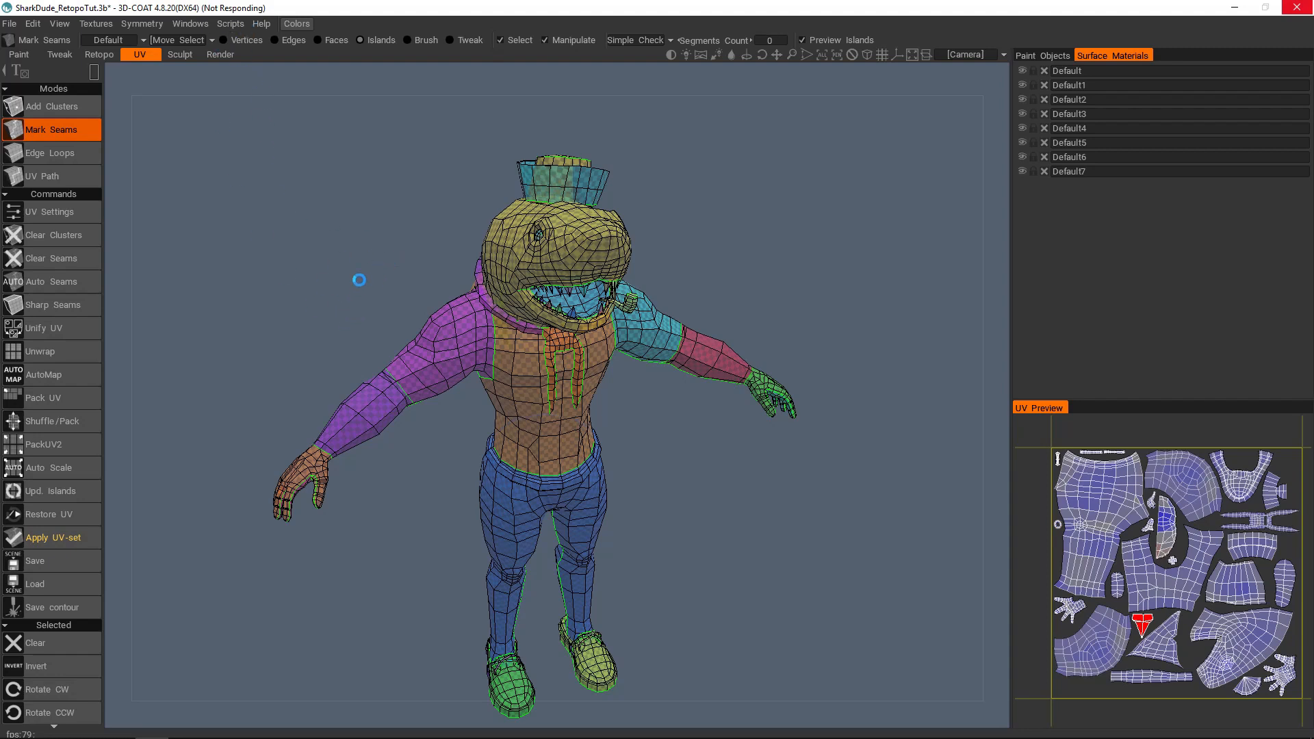
# Step: Delete the unused UV sets and check the UV set list
pyautogui.click(126, 43)
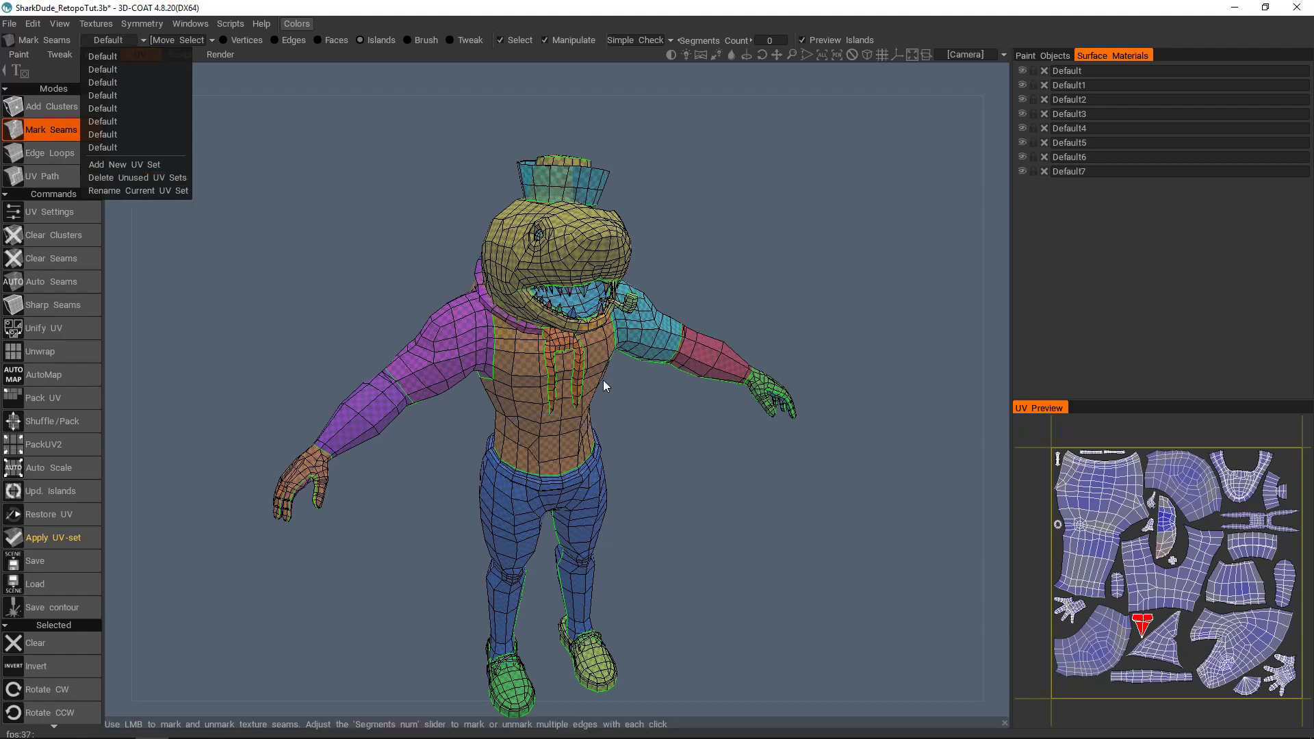
pyautogui.click(134, 178)
pyautogui.click(109, 40)
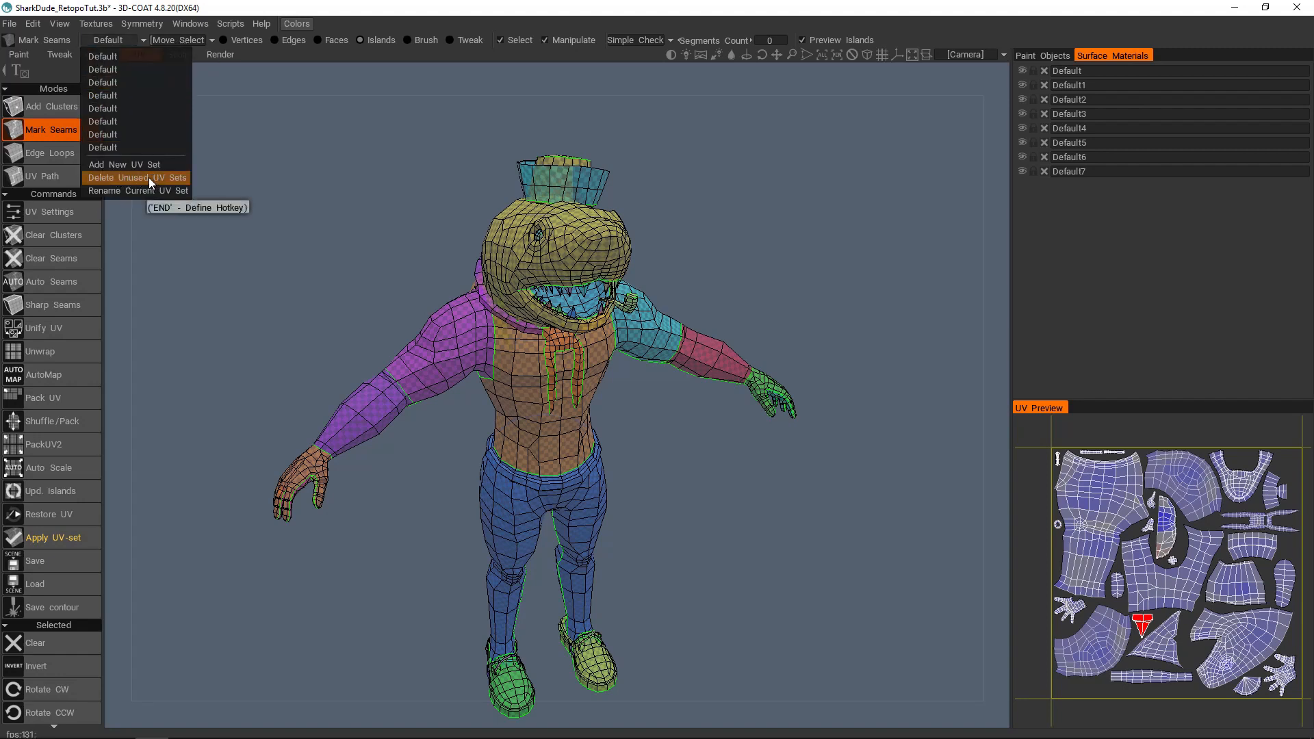
pyautogui.click(149, 178)
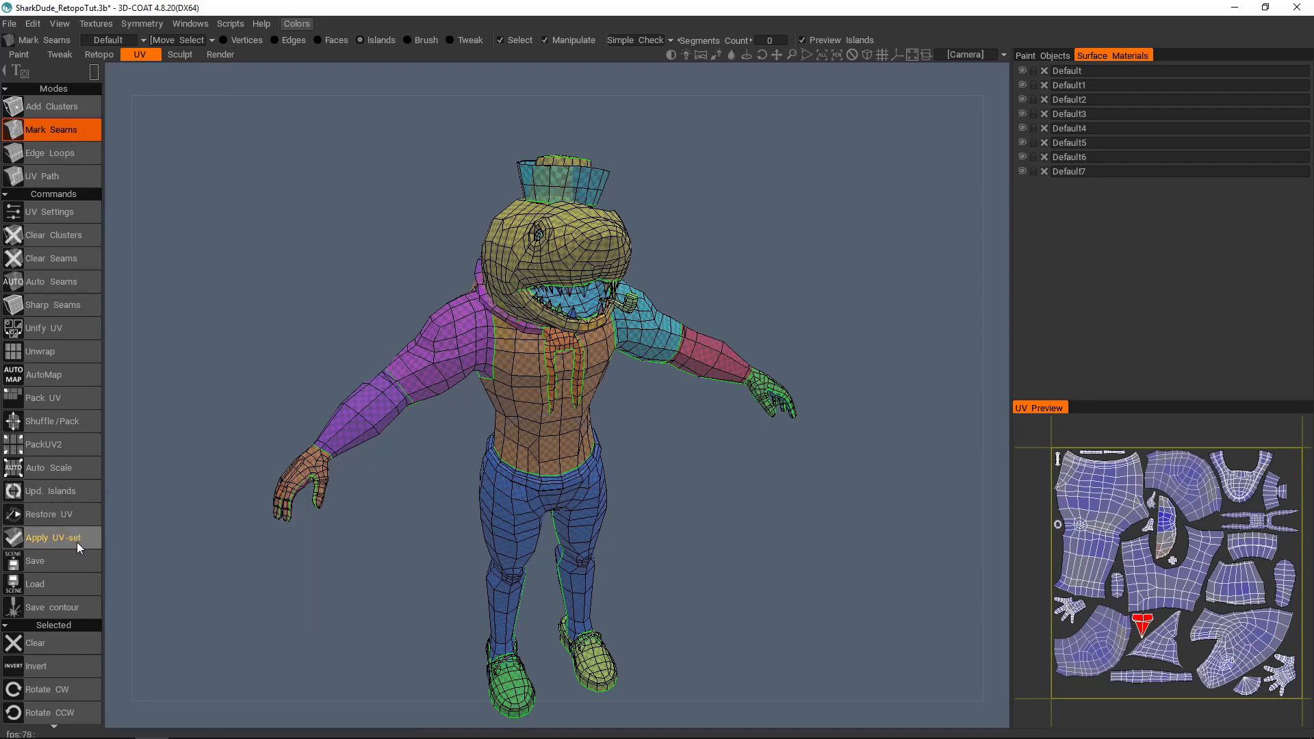
pyautogui.click(125, 41)
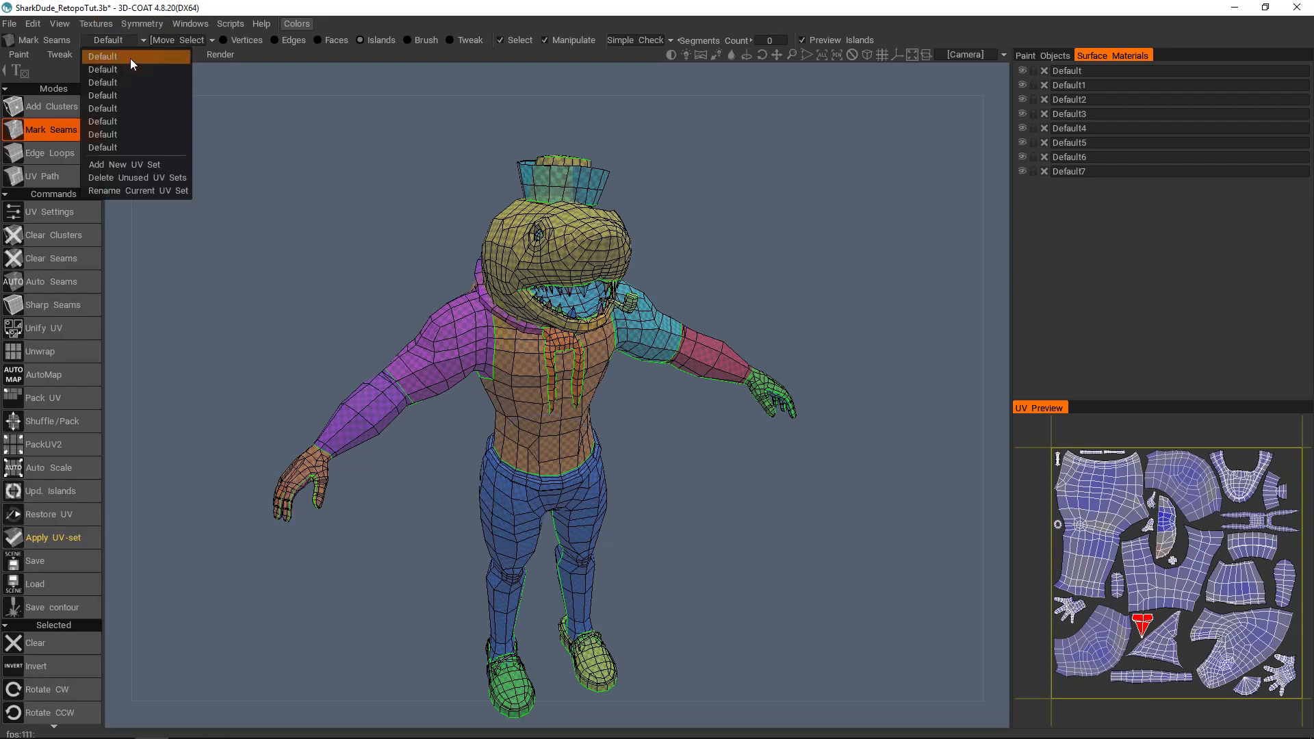
pyautogui.click(130, 178)
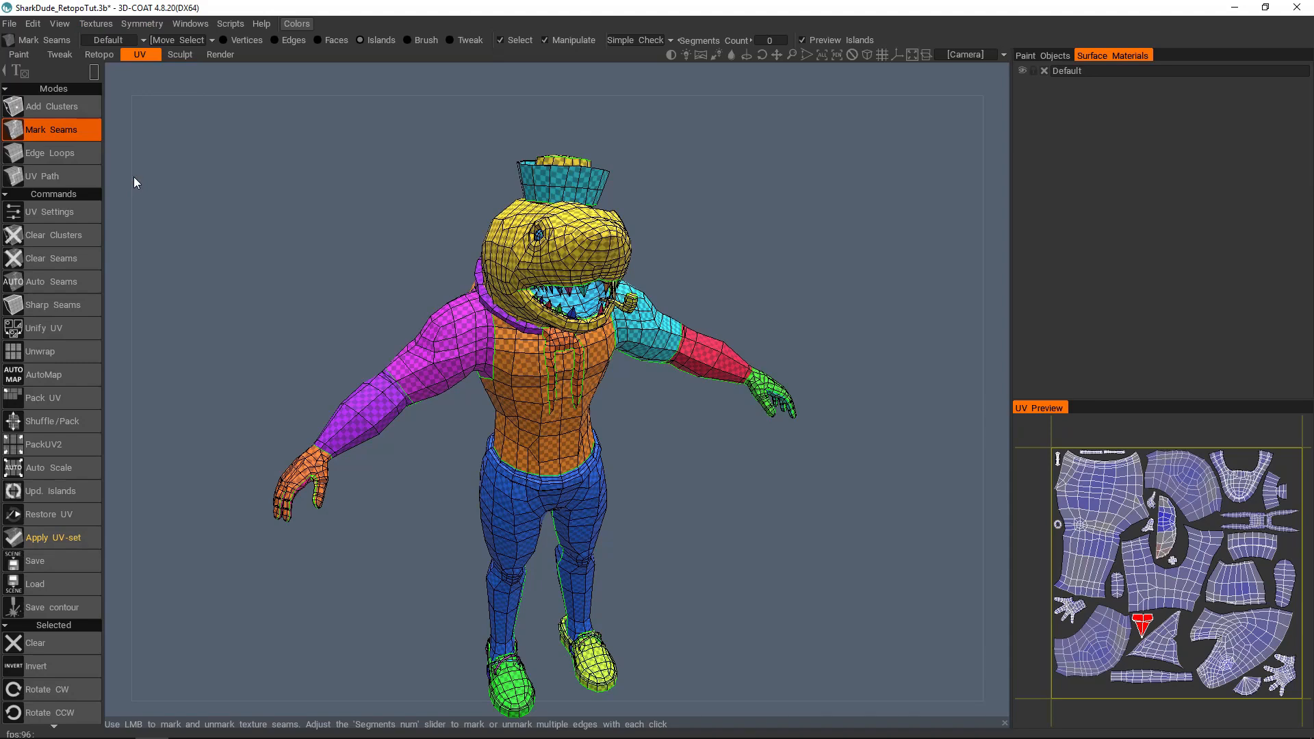
pyautogui.click(132, 40)
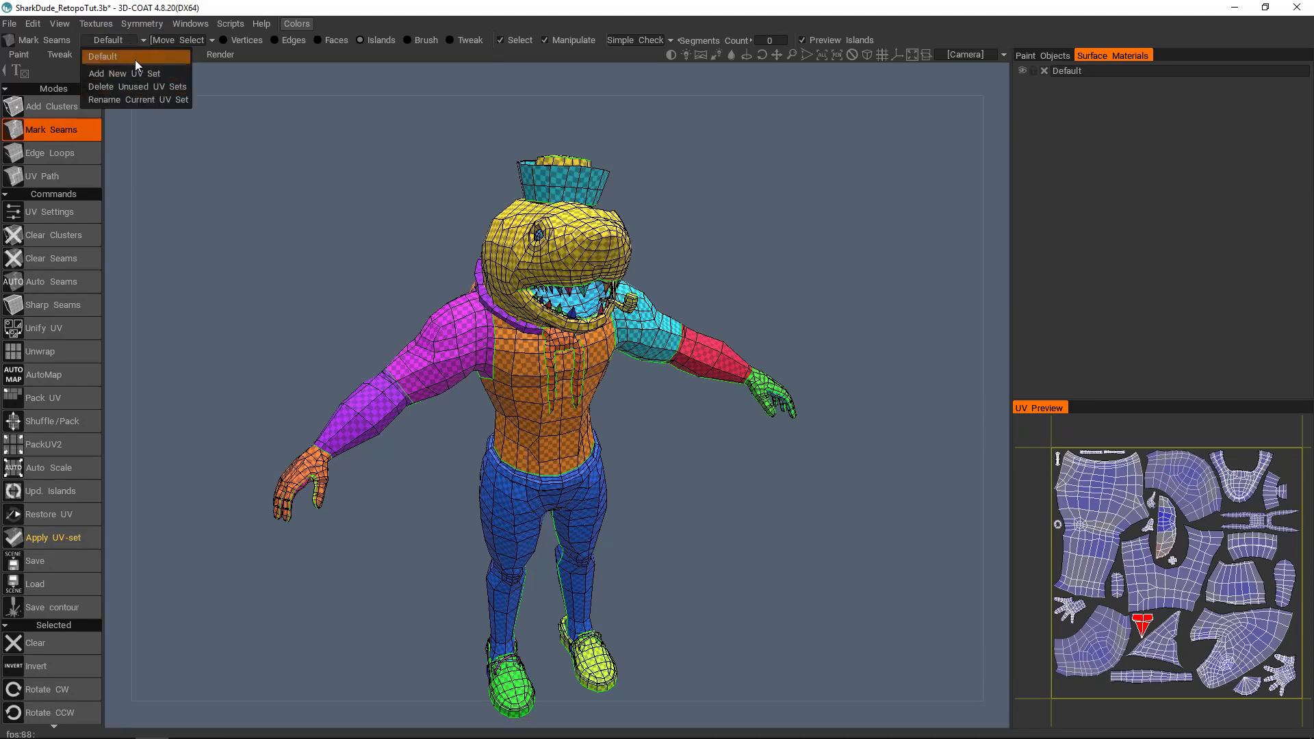
# Step: Return to the Paint workspace, inspect the character from several sides and keep the texture editor on the Default UV set
pyautogui.click(19, 54)
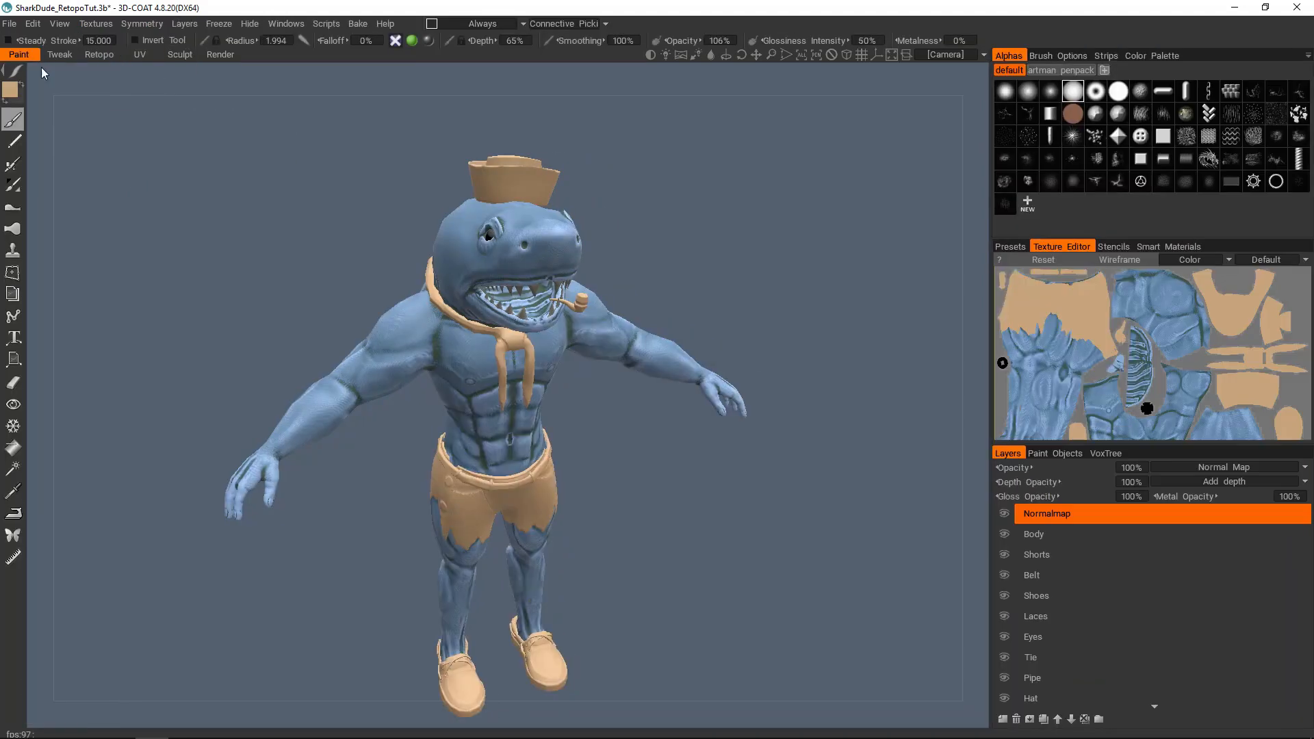
pyautogui.keyDown('alt'); pyautogui.moveTo(590, 356); pyautogui.dragTo(363, 390); pyautogui.keyUp('alt')
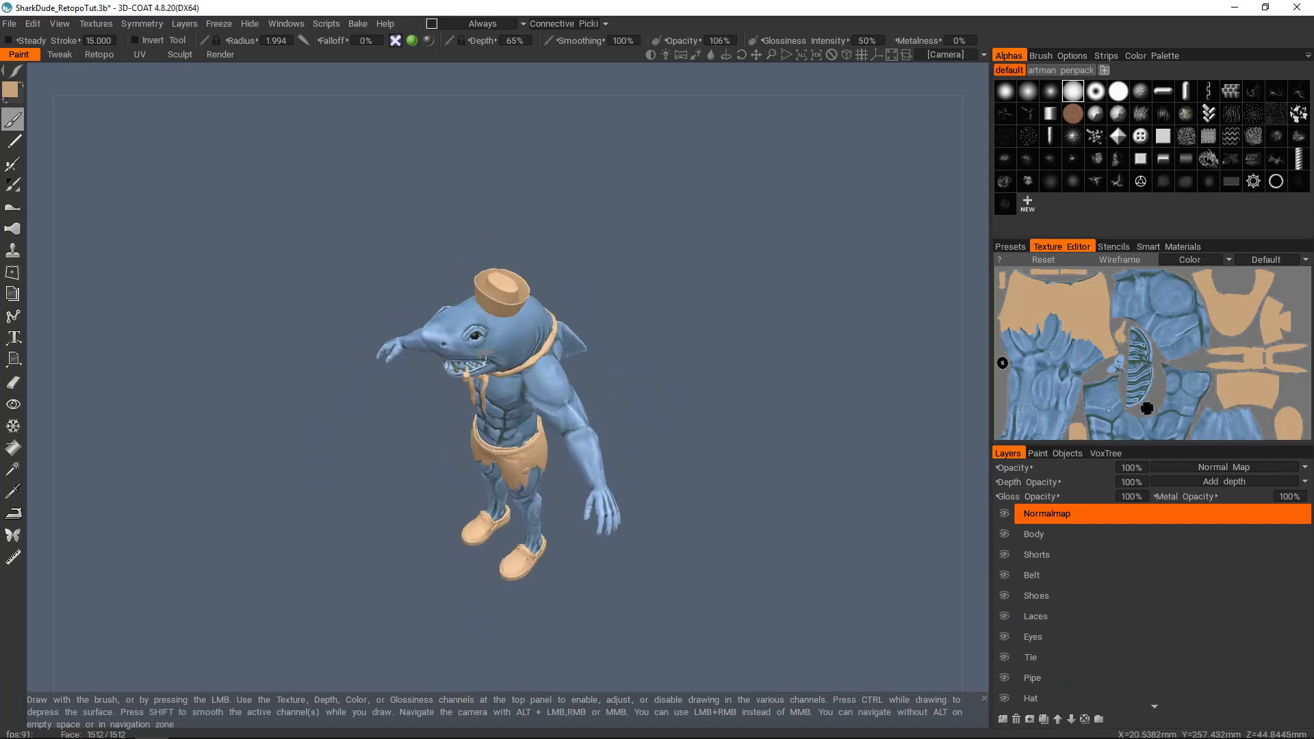
pyautogui.keyDown('alt'); pyautogui.moveTo(363, 390); pyautogui.dragTo(540, 322, button='right'); pyautogui.keyUp('alt')
pyautogui.keyDown('alt'); pyautogui.moveTo(541, 321); pyautogui.dragTo(739, 291); pyautogui.keyUp('alt')
pyautogui.keyDown('alt'); pyautogui.moveTo(739, 290); pyautogui.dragTo(616, 273, button='right'); pyautogui.keyUp('alt')
pyautogui.keyDown('alt'); pyautogui.moveTo(615, 274); pyautogui.dragTo(728, 352); pyautogui.keyUp('alt')
pyautogui.keyDown('alt'); pyautogui.moveTo(728, 351); pyautogui.dragTo(513, 328, button='right'); pyautogui.keyUp('alt')
pyautogui.keyDown('alt'); pyautogui.moveTo(513, 328); pyautogui.dragTo(834, 266); pyautogui.keyUp('alt')
pyautogui.click(1274, 260)
pyautogui.click(1266, 275)
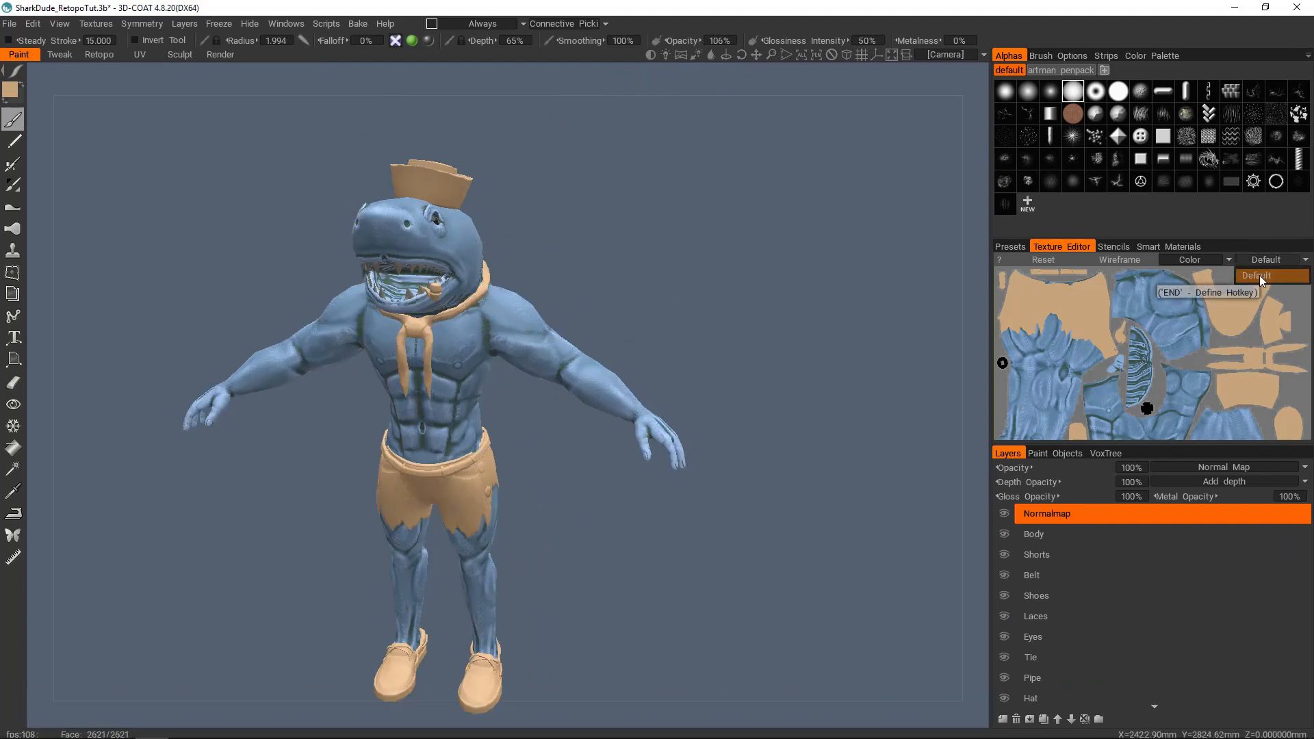
# Step: Examine the combined texture layout in the texture editor and the baked shark character from different angles
pyautogui.keyDown('alt'); pyautogui.moveTo(1209, 332); pyautogui.dragTo(1225, 294, button='middle'); pyautogui.keyUp('alt')
pyautogui.keyDown('alt'); pyautogui.moveTo(1225, 294); pyautogui.dragTo(1194, 335, button='right'); pyautogui.keyUp('alt')
pyautogui.keyDown('alt'); pyautogui.moveTo(1189, 351); pyautogui.dragTo(1193, 314, button='middle'); pyautogui.keyUp('alt')
pyautogui.keyDown('alt'); pyautogui.moveTo(551, 300); pyautogui.dragTo(616, 288, button='middle'); pyautogui.keyUp('alt')
pyautogui.keyDown('alt'); pyautogui.moveTo(616, 287); pyautogui.dragTo(626, 305, button='right'); pyautogui.keyUp('alt')
pyautogui.keyDown('alt'); pyautogui.moveTo(626, 304); pyautogui.dragTo(584, 367); pyautogui.keyUp('alt')
pyautogui.keyDown('alt'); pyautogui.moveTo(584, 367); pyautogui.dragTo(600, 339, button='middle'); pyautogui.keyUp('alt')
pyautogui.keyDown('alt'); pyautogui.moveTo(601, 339); pyautogui.dragTo(581, 340, button='right'); pyautogui.keyUp('alt')
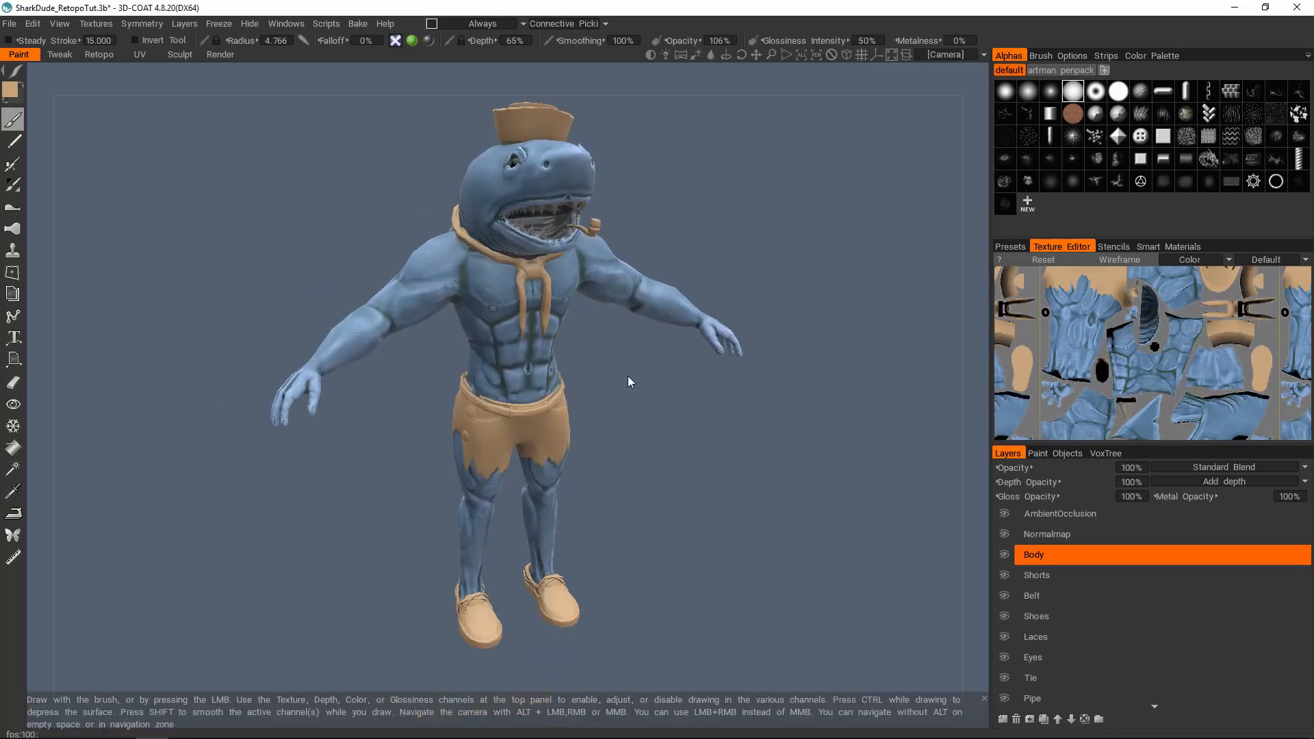
pyautogui.keyDown('alt'); pyautogui.moveTo(627, 375); pyautogui.dragTo(635, 334); pyautogui.keyUp('alt')
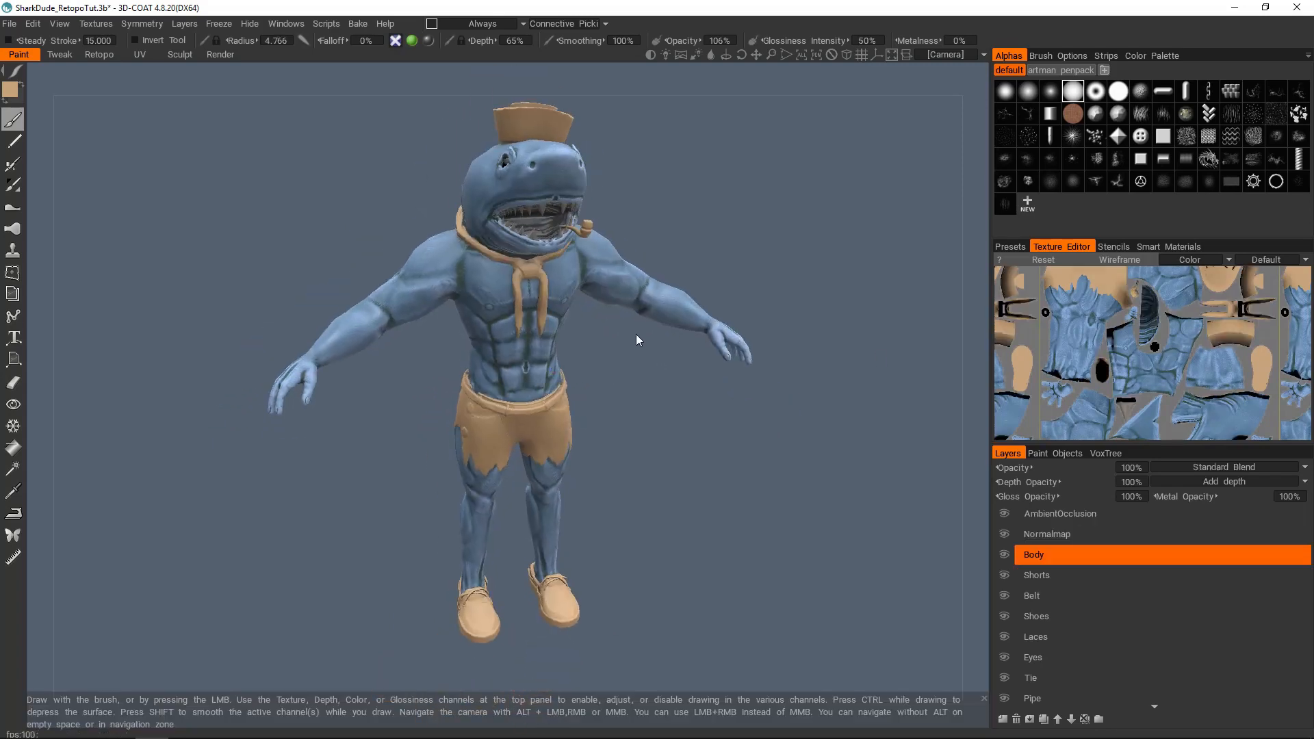